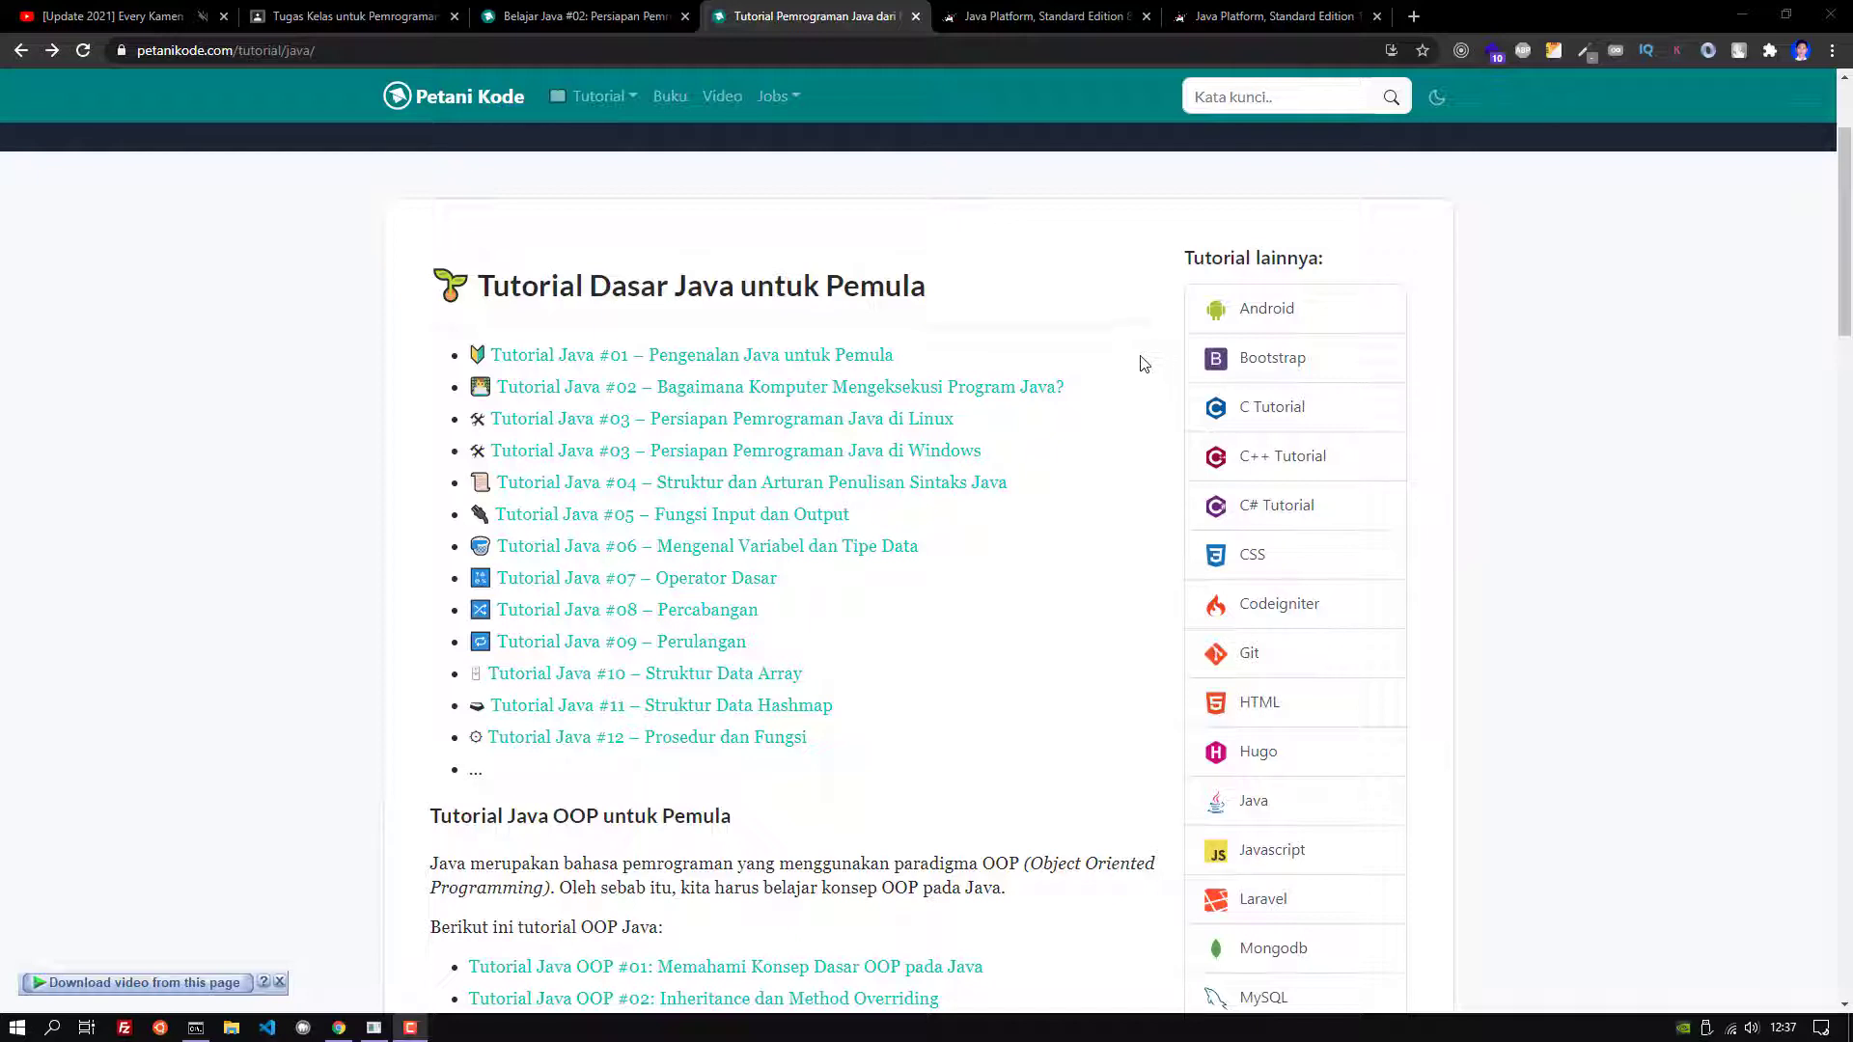
Highlight the heading "Tutorial Dasar Java untuk Pemula" on the Java tutorial page
left_click_drag(974, 307, 695, 282)
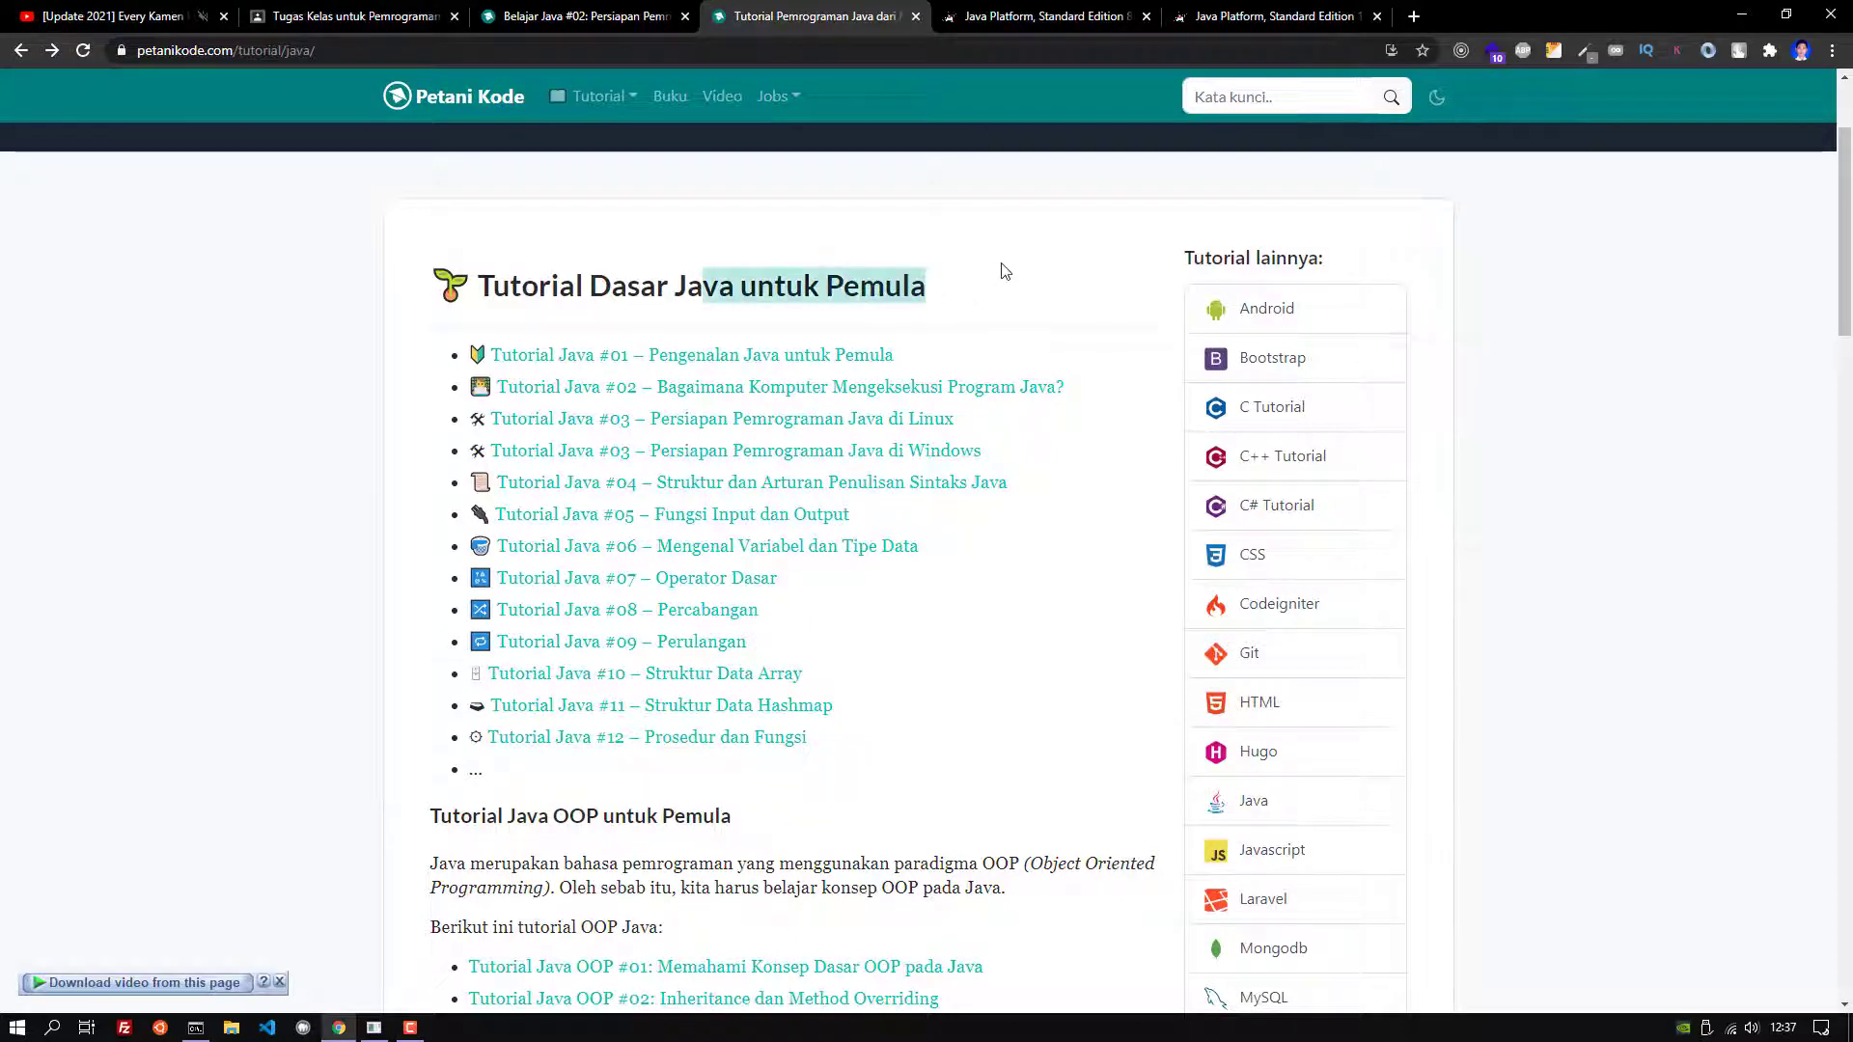
left_click(917, 284)
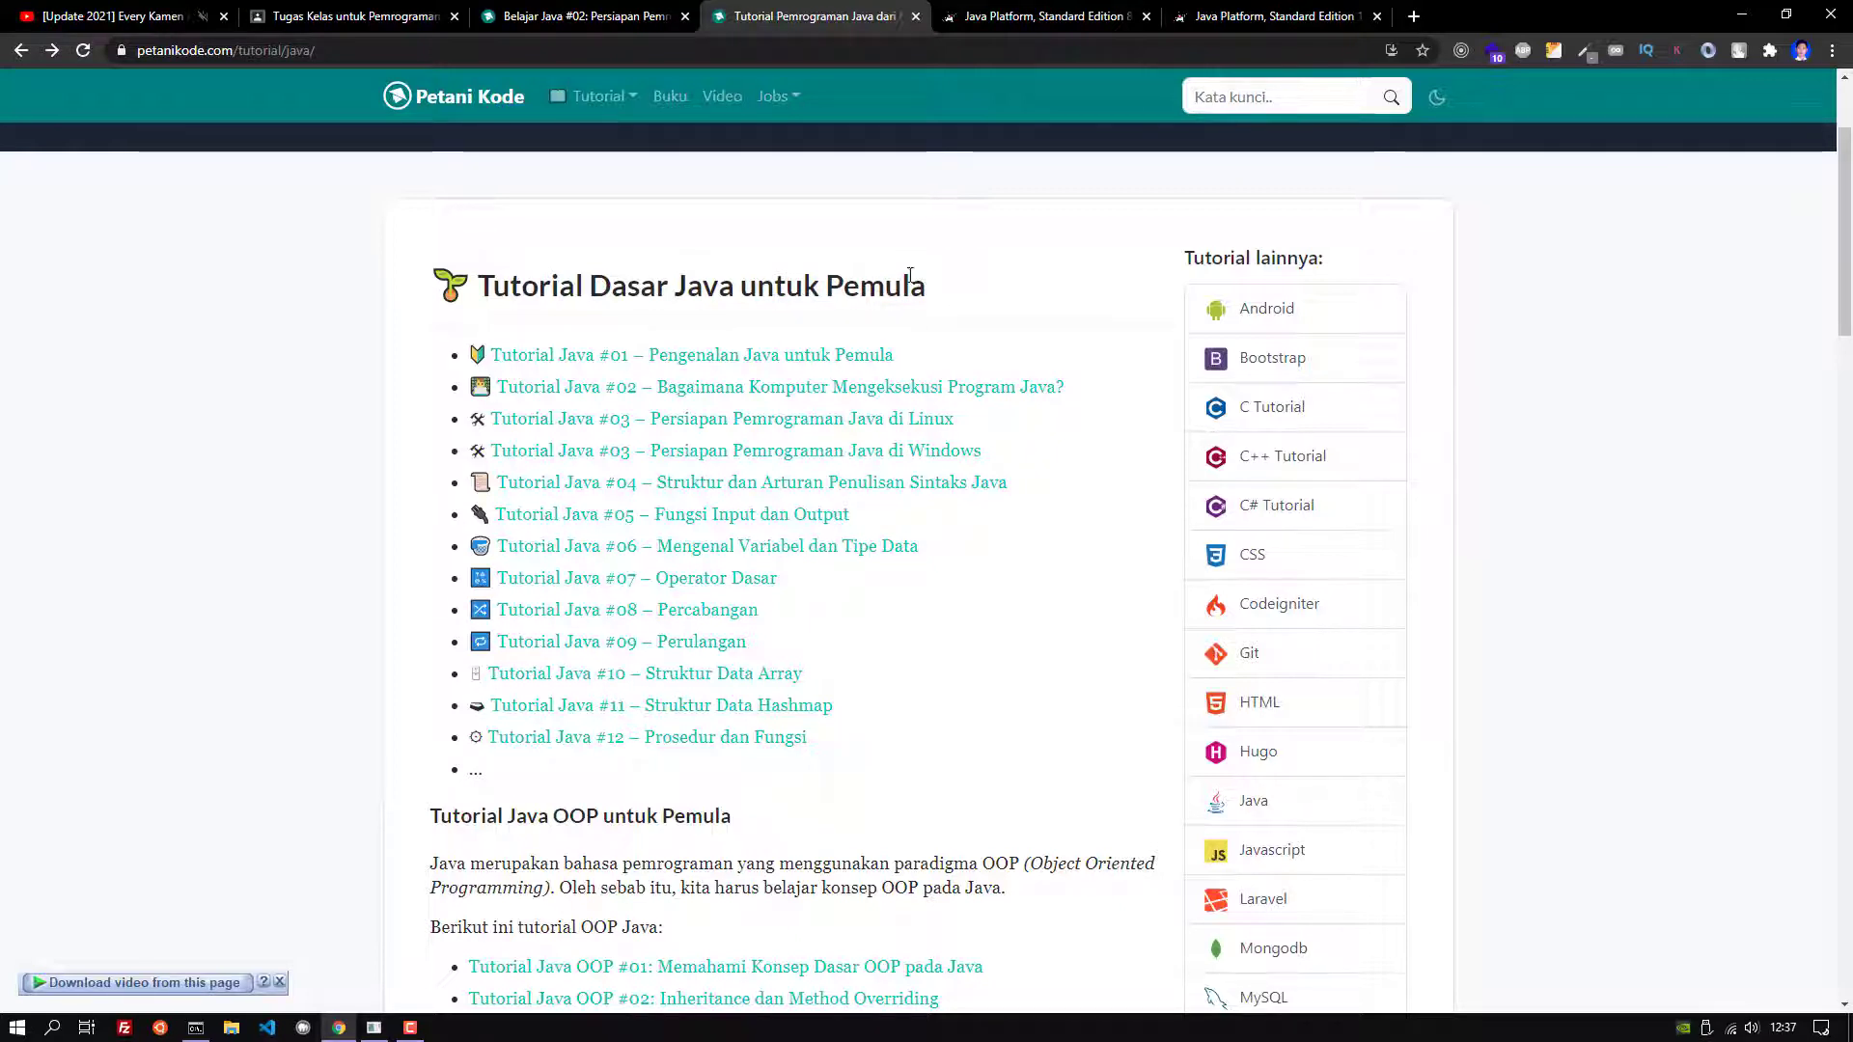
left_click_drag(521, 277, 911, 278)
left_click(585, 248)
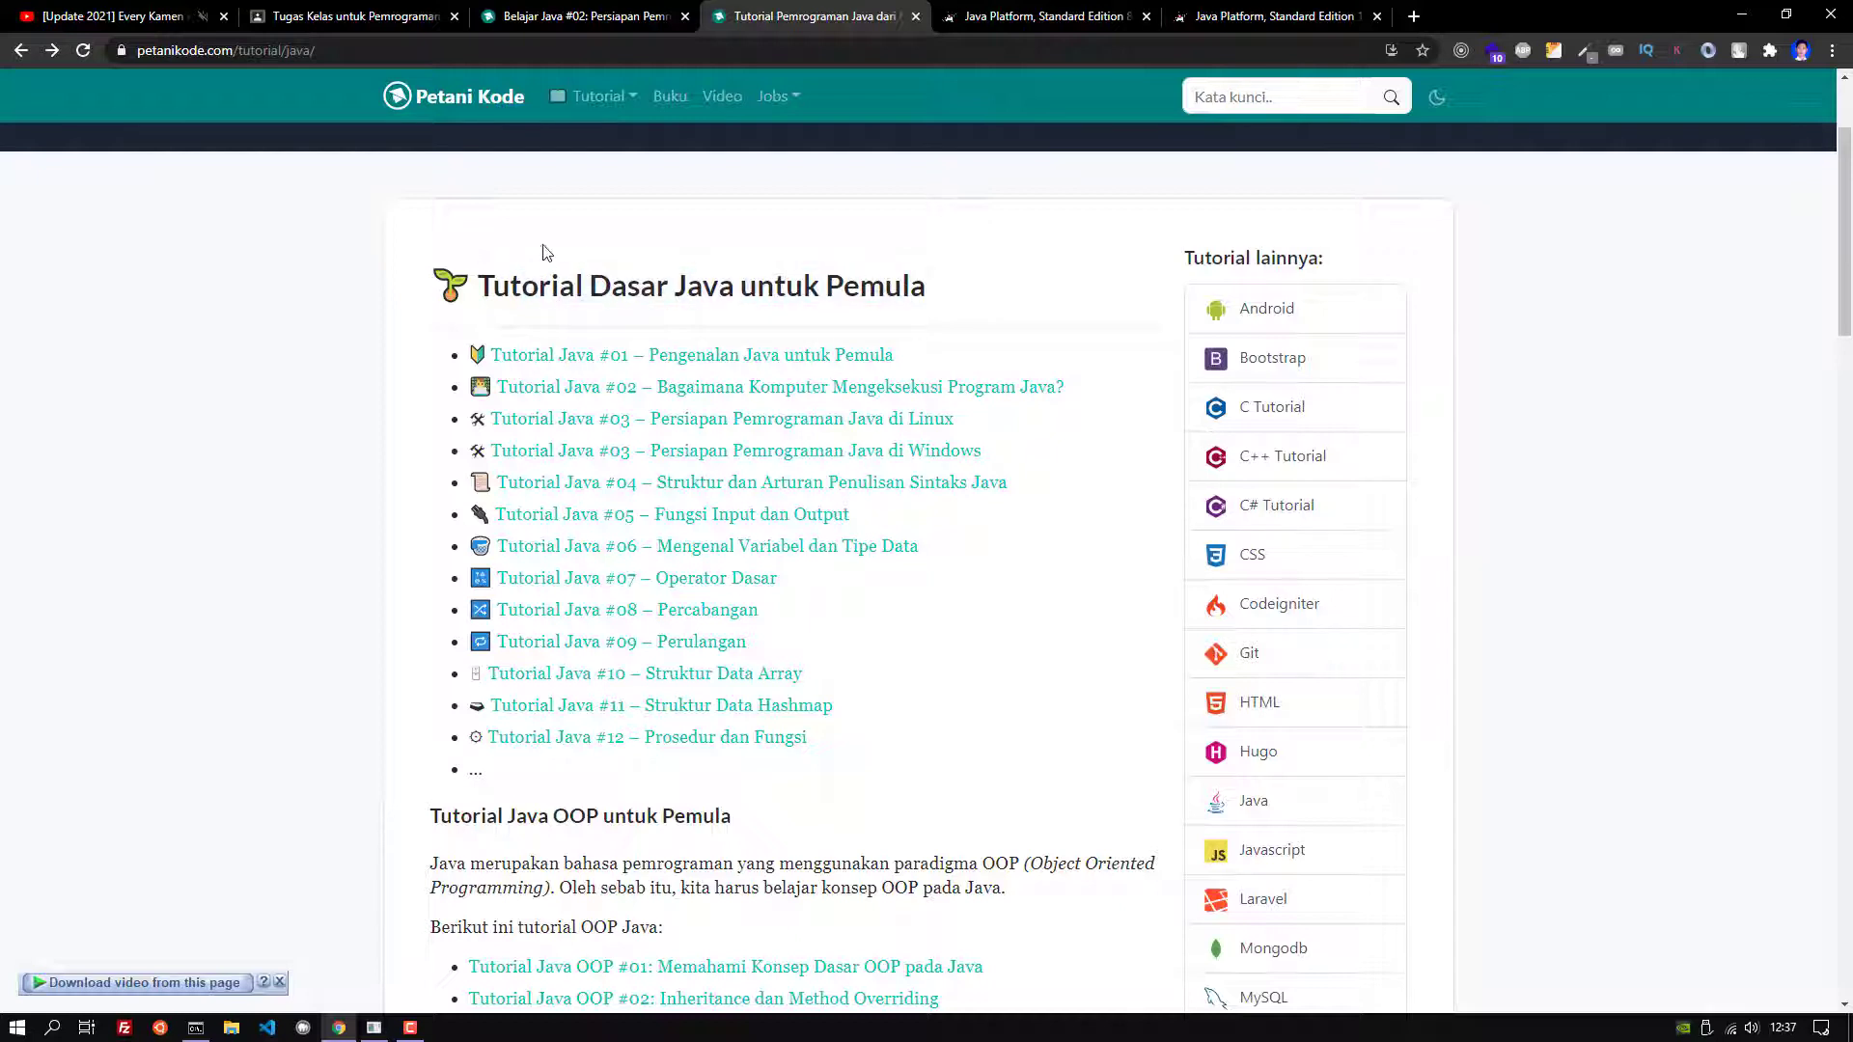
left_click_drag(473, 266, 997, 231)
left_click(502, 307)
left_click_drag(475, 287, 820, 288)
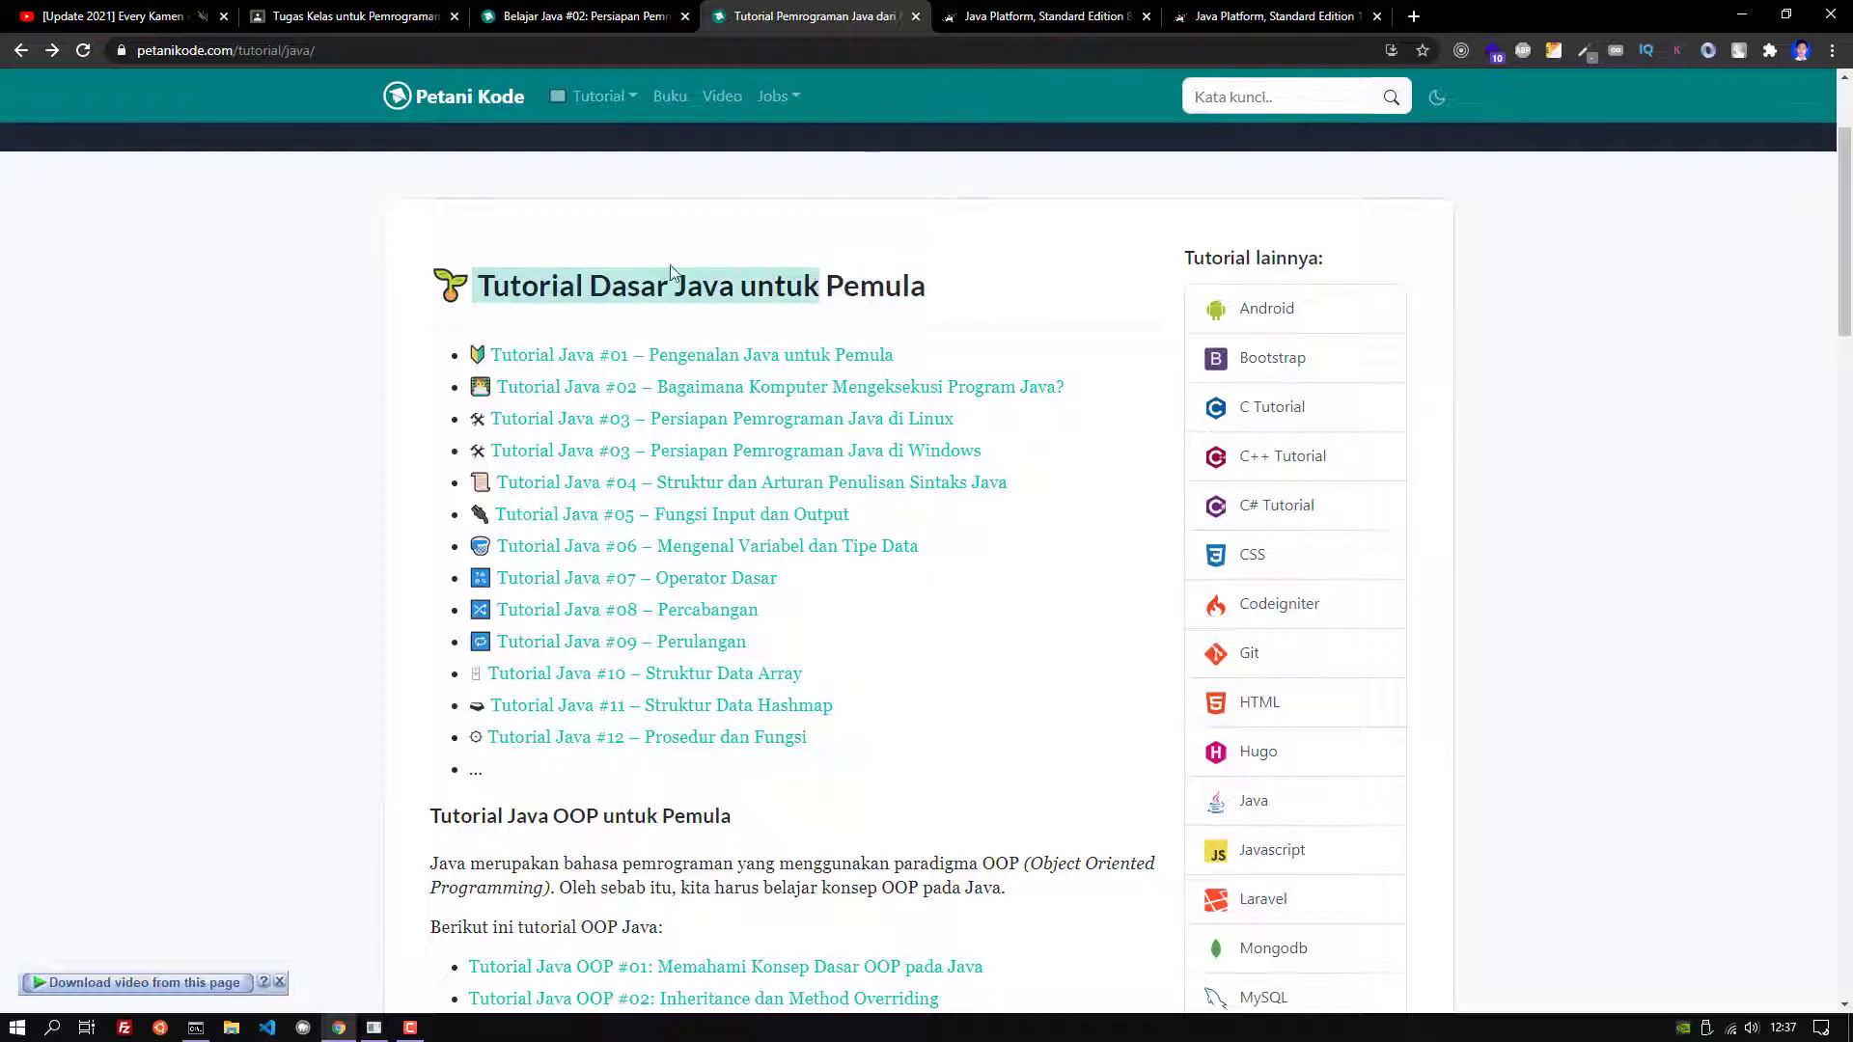
left_click(647, 313)
left_click_drag(474, 286, 968, 297)
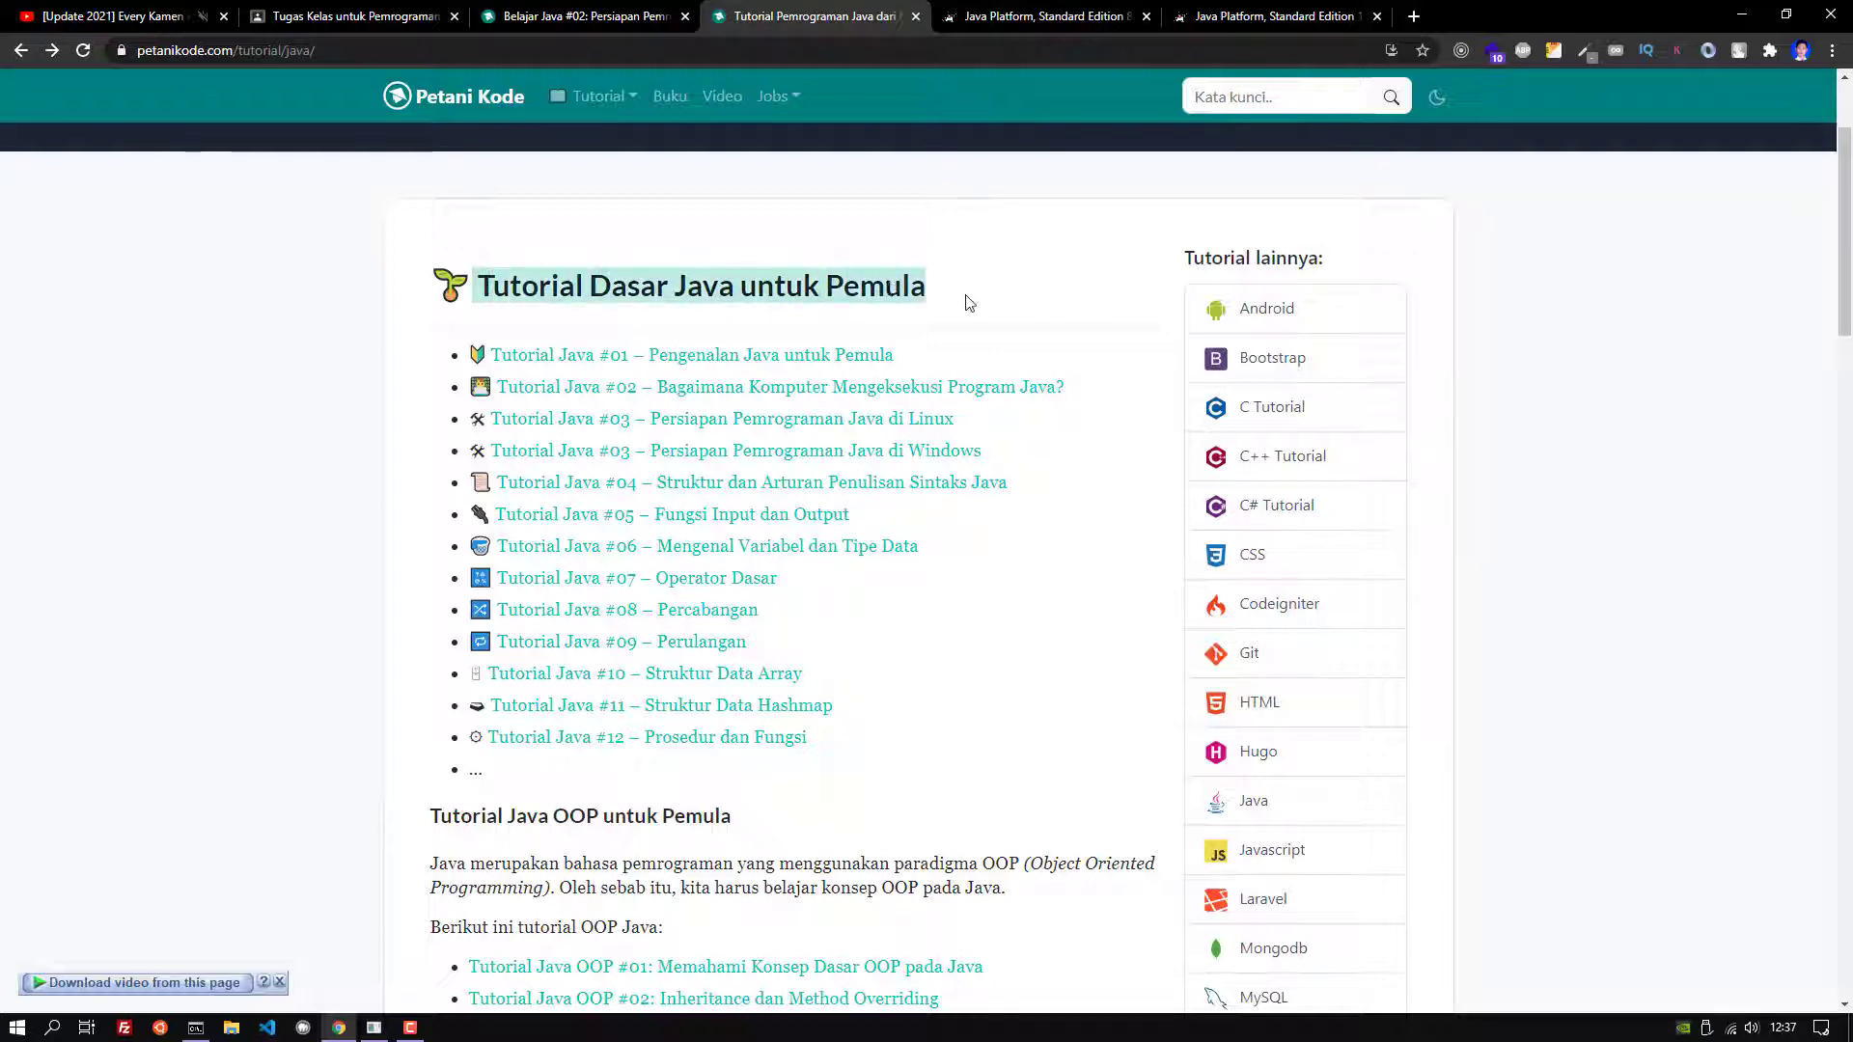
left_click(650, 319)
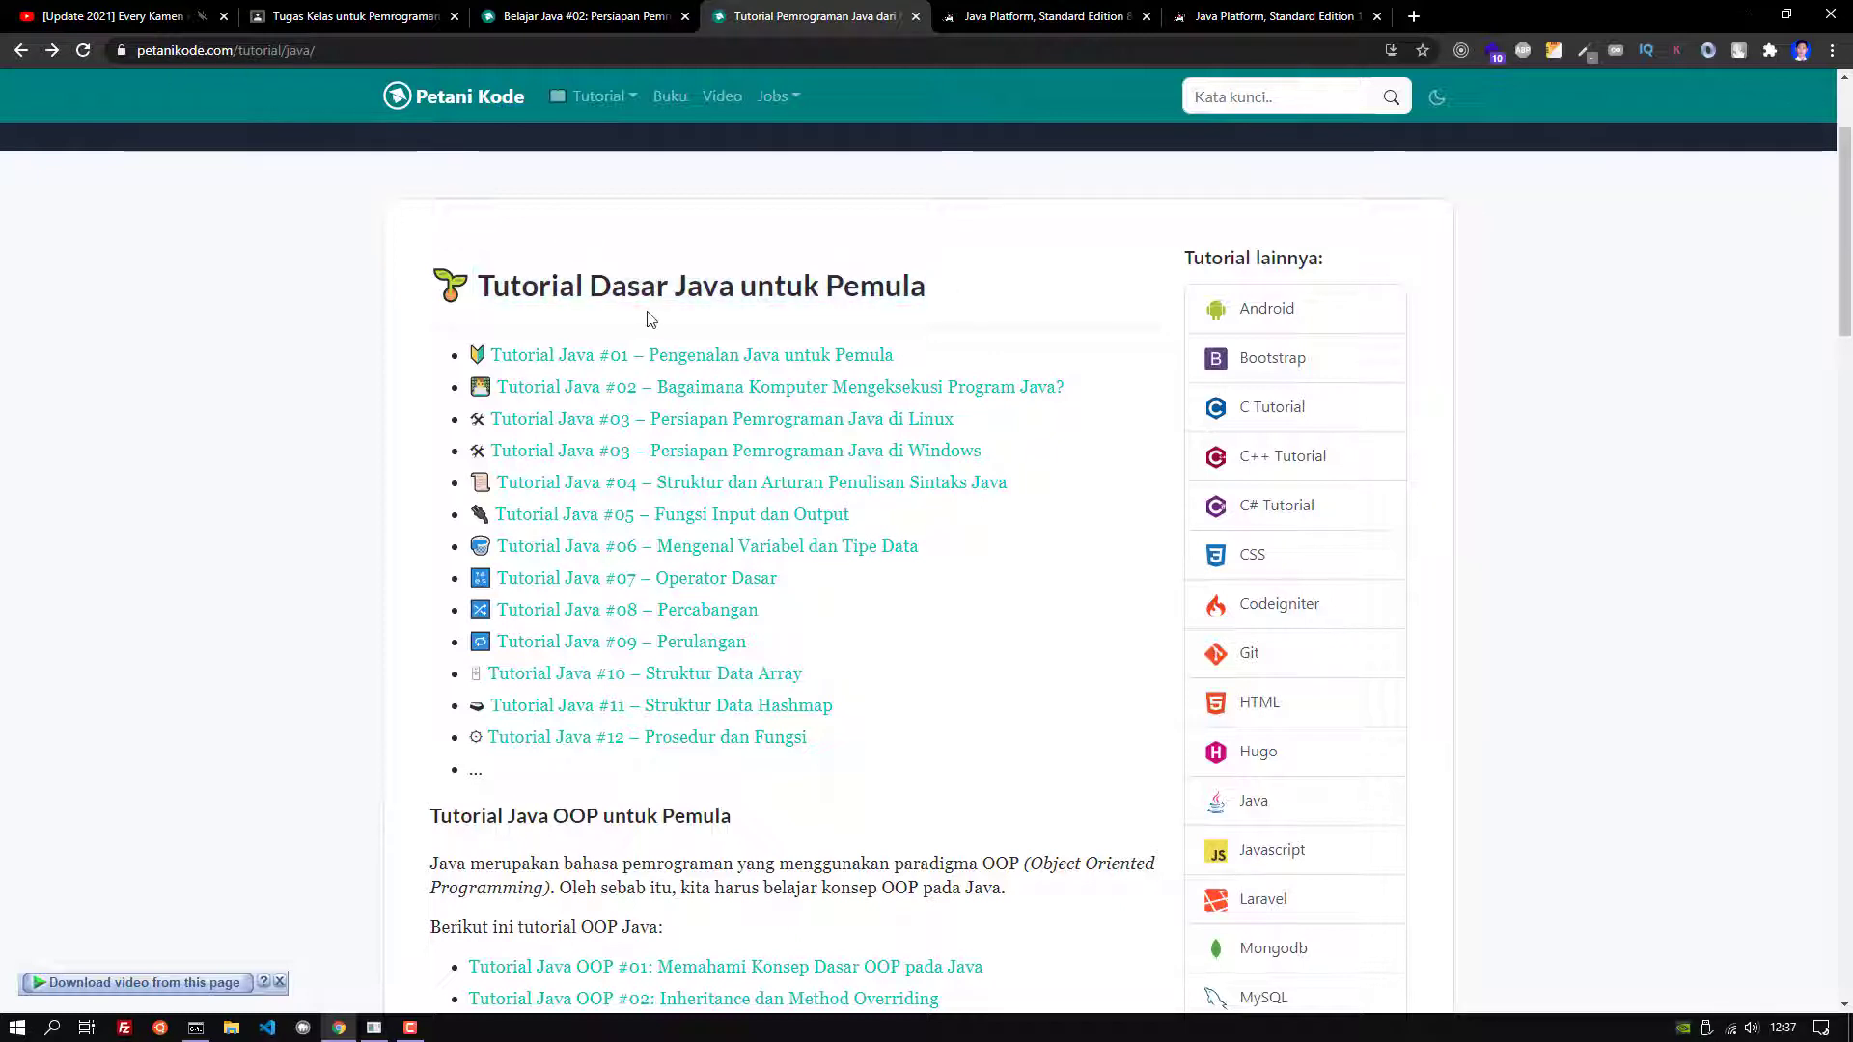
Open the Petani Kode article on preparing Java programming in Windows
left_click(920, 453)
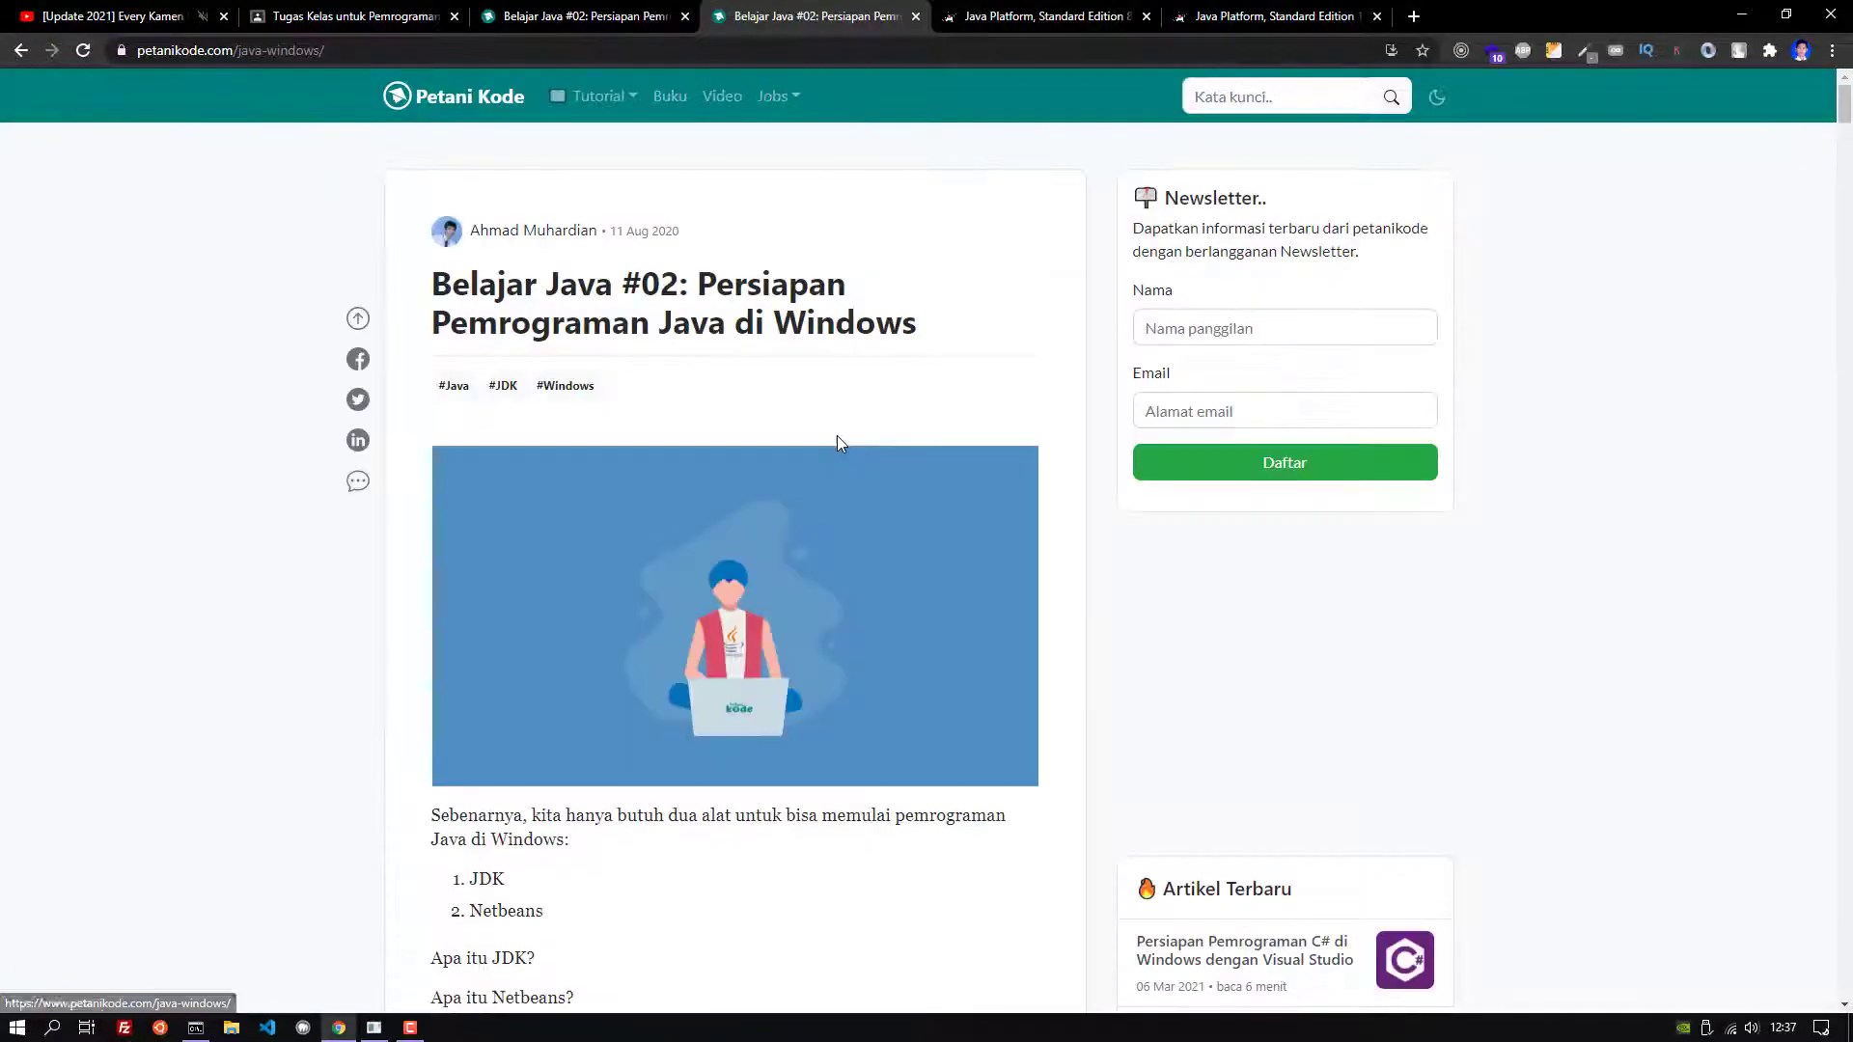
key("alt+Left")
key("ctrl+shift+Tab")
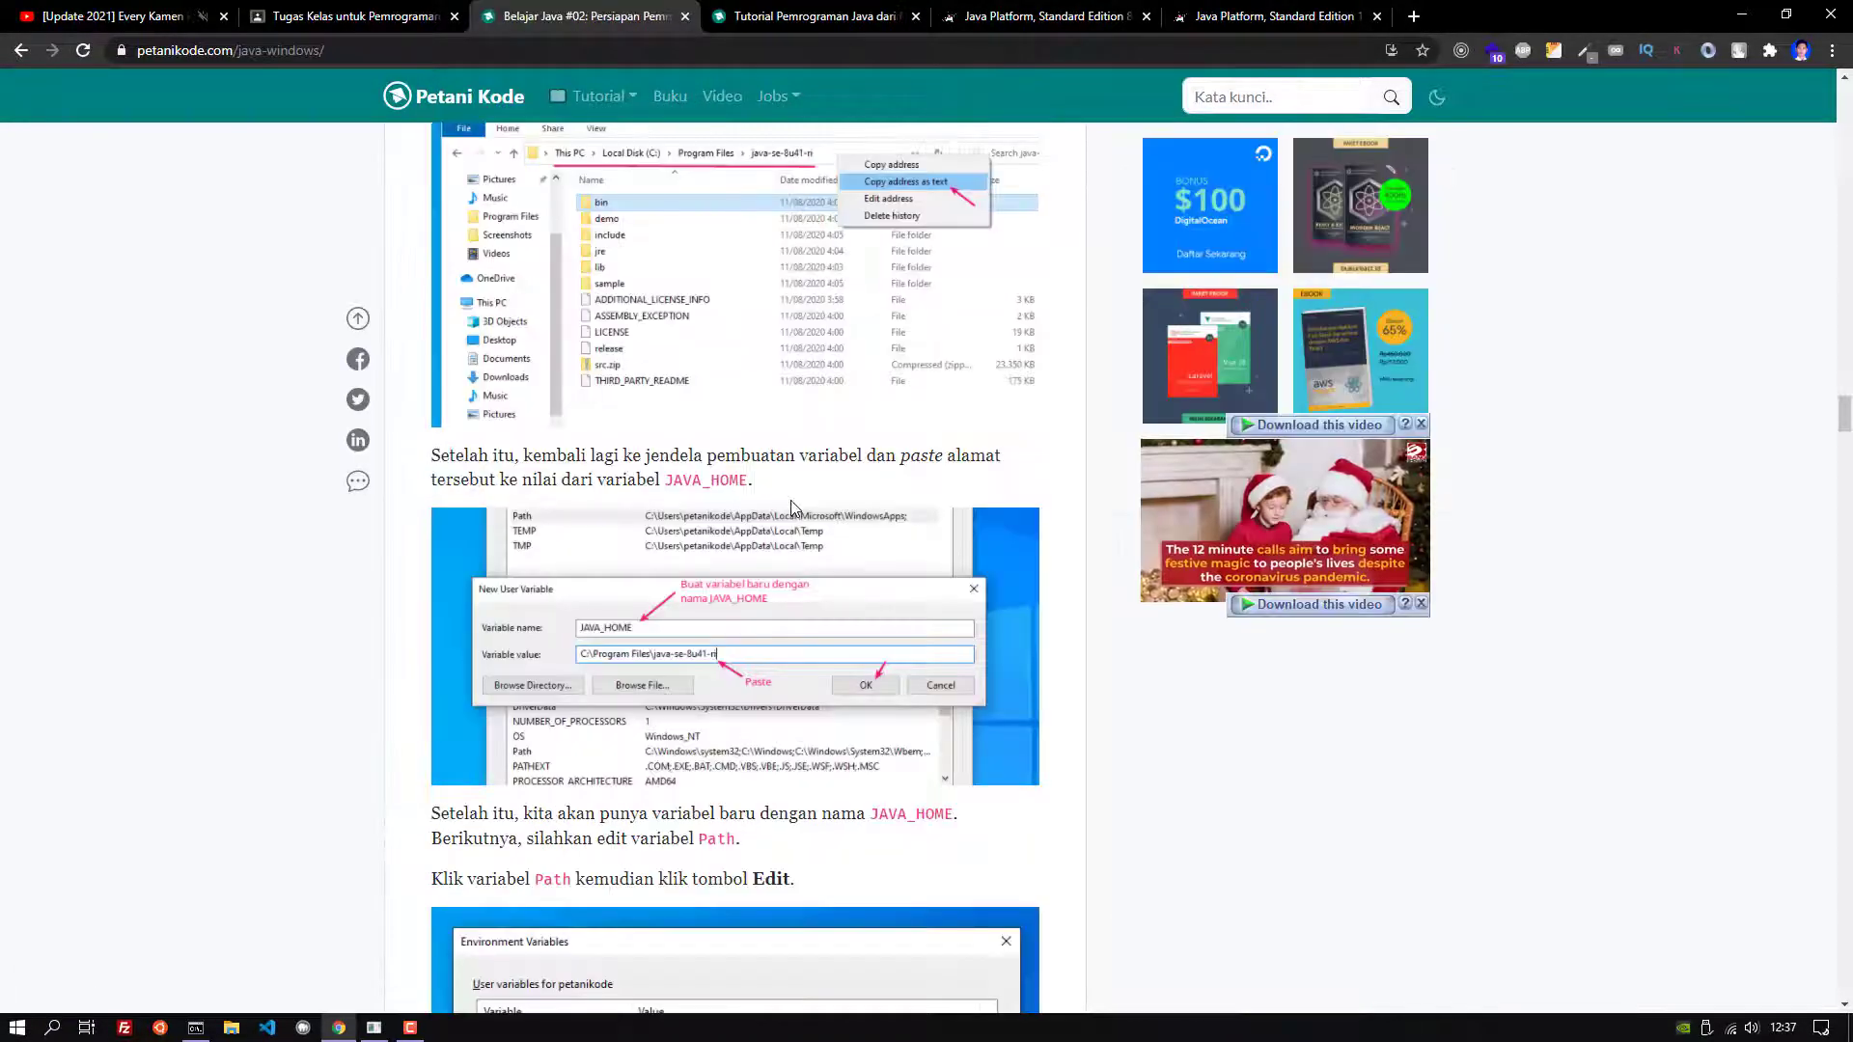
Skim the article's environment variable and JDK sections, returning to its introduction with the list of required tools
scroll(791, 506, "up", 2)
scroll(790, 492, "down", 7)
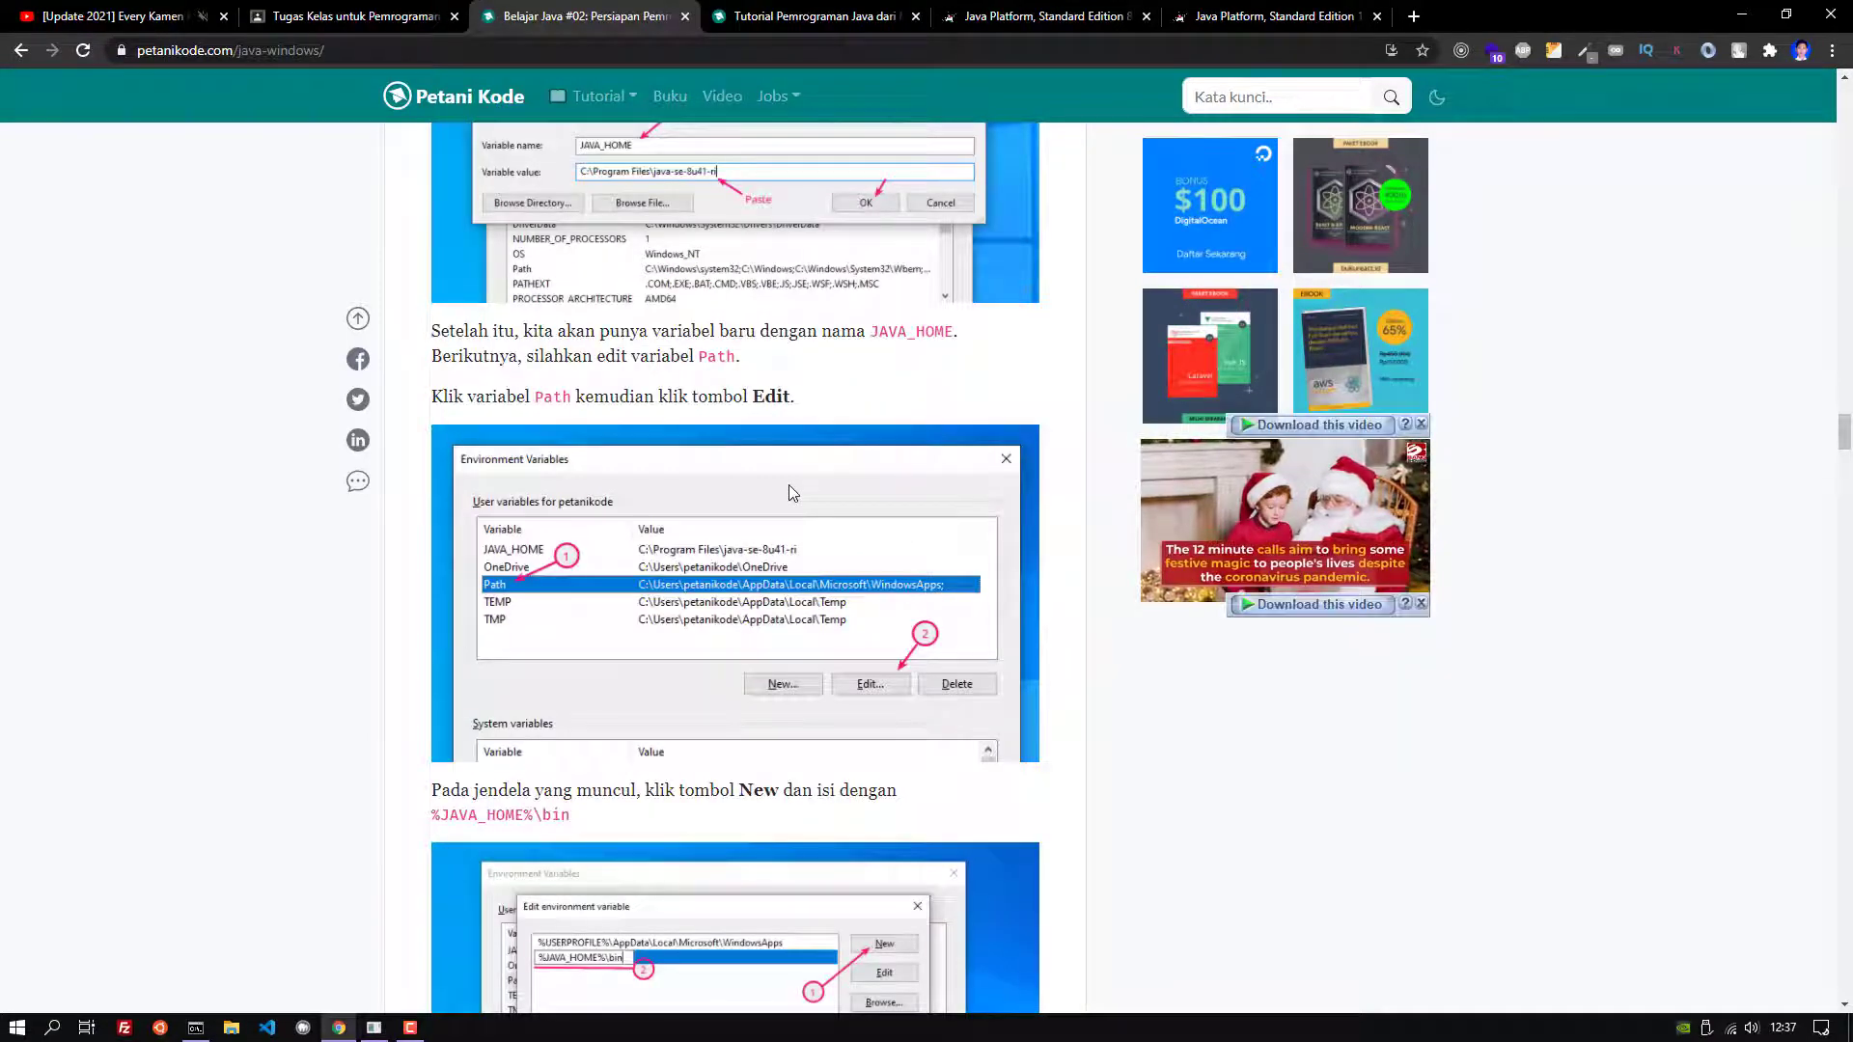
scroll(789, 485, "up", 20)
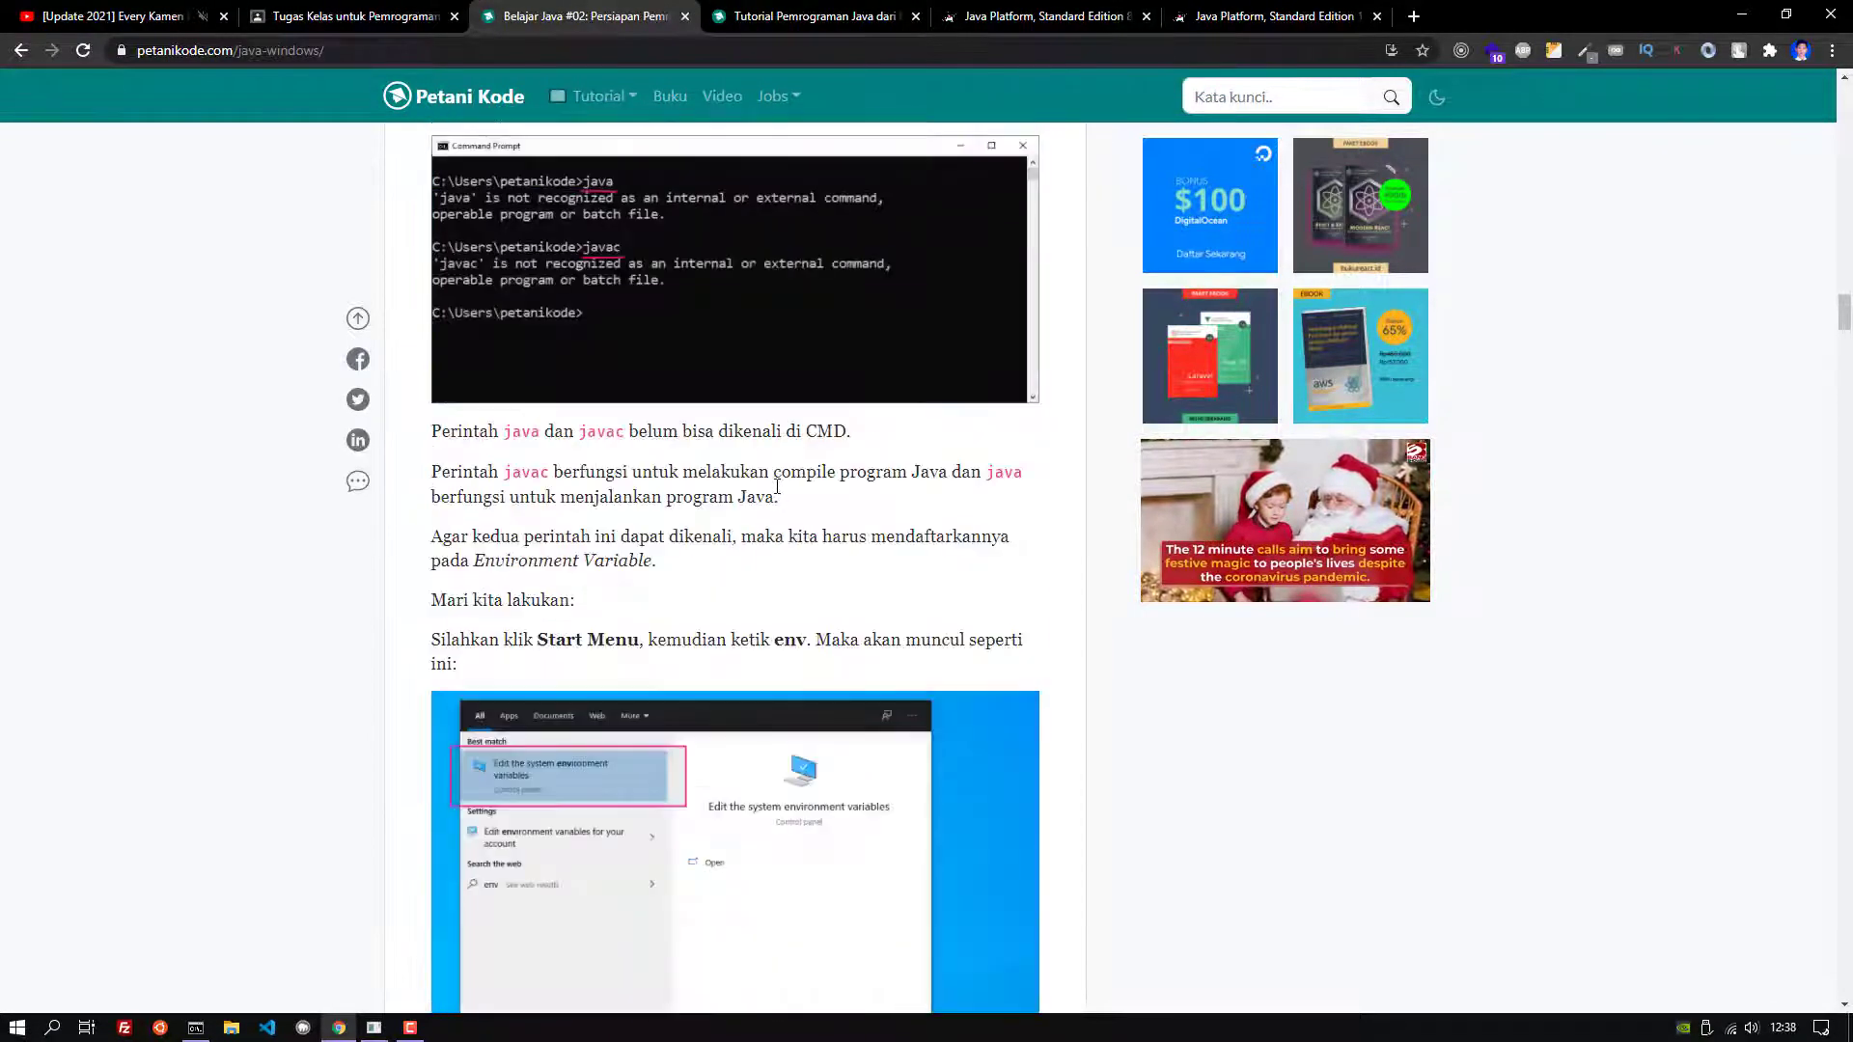
scroll(778, 492, "up", 20)
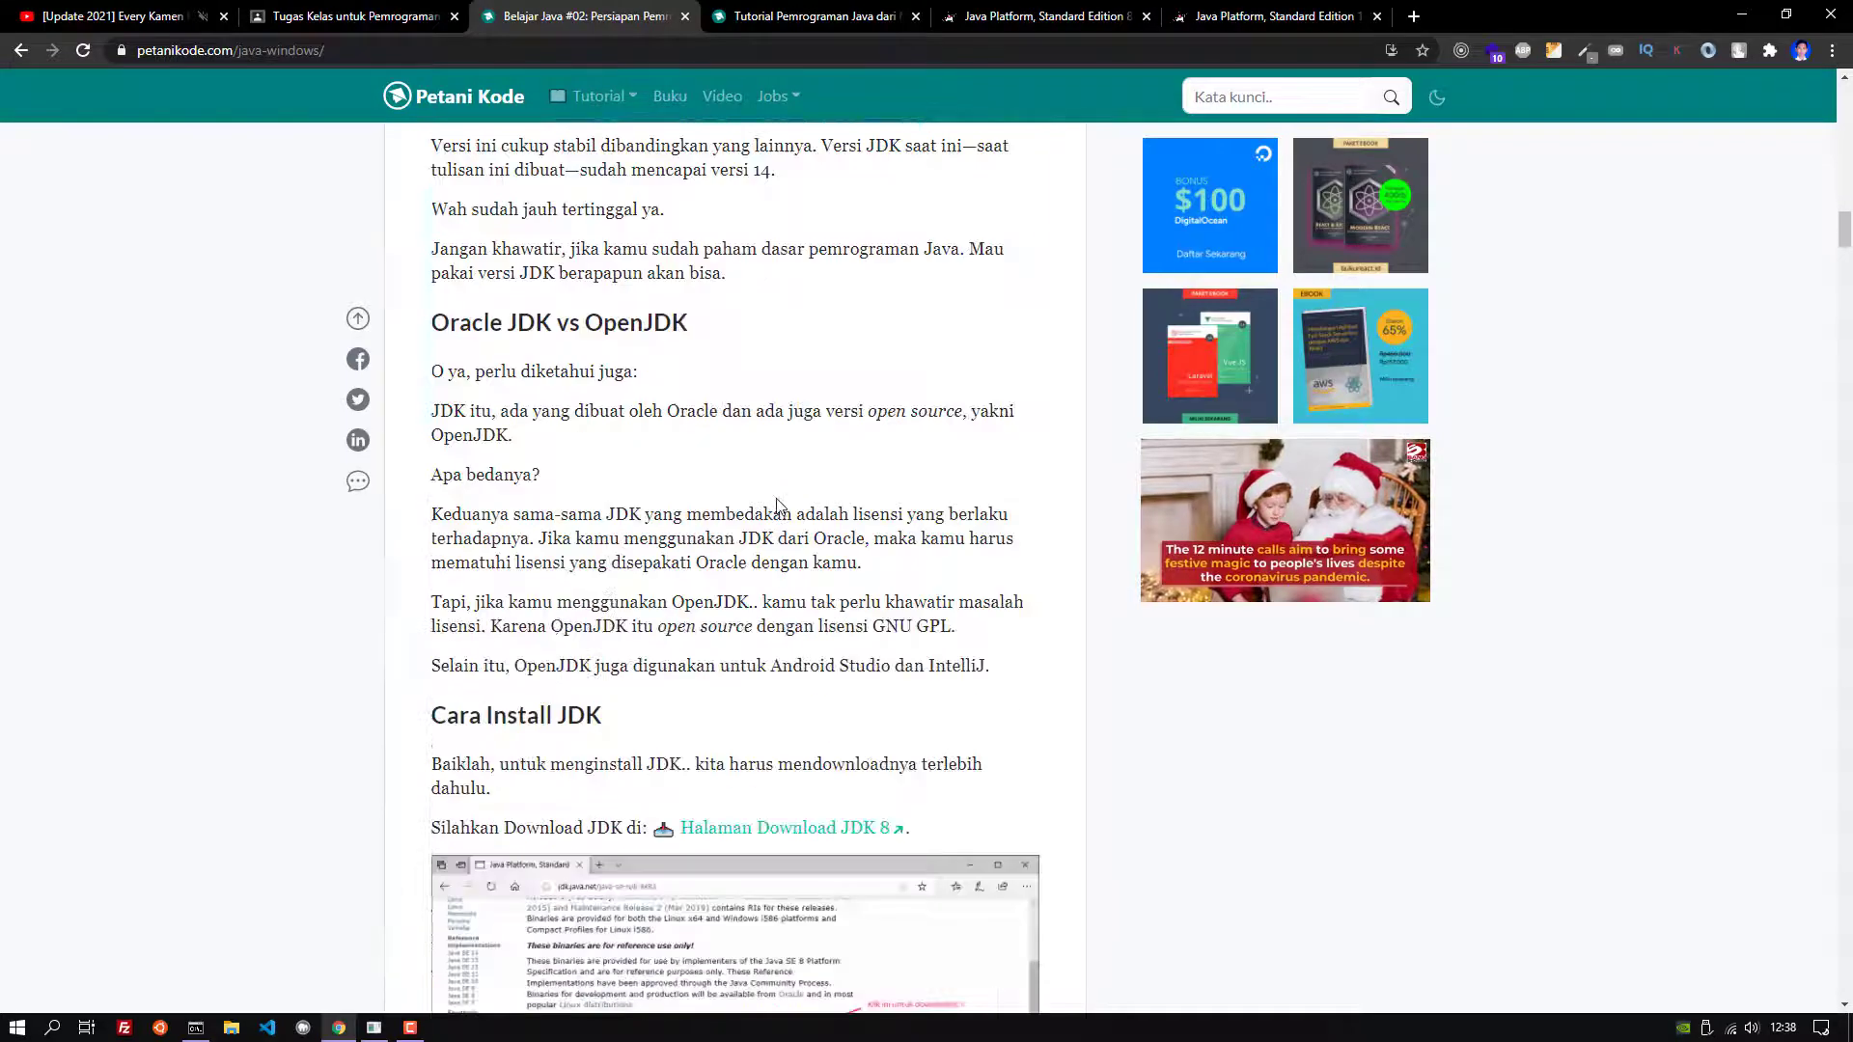
scroll(529, 500, "up", 12)
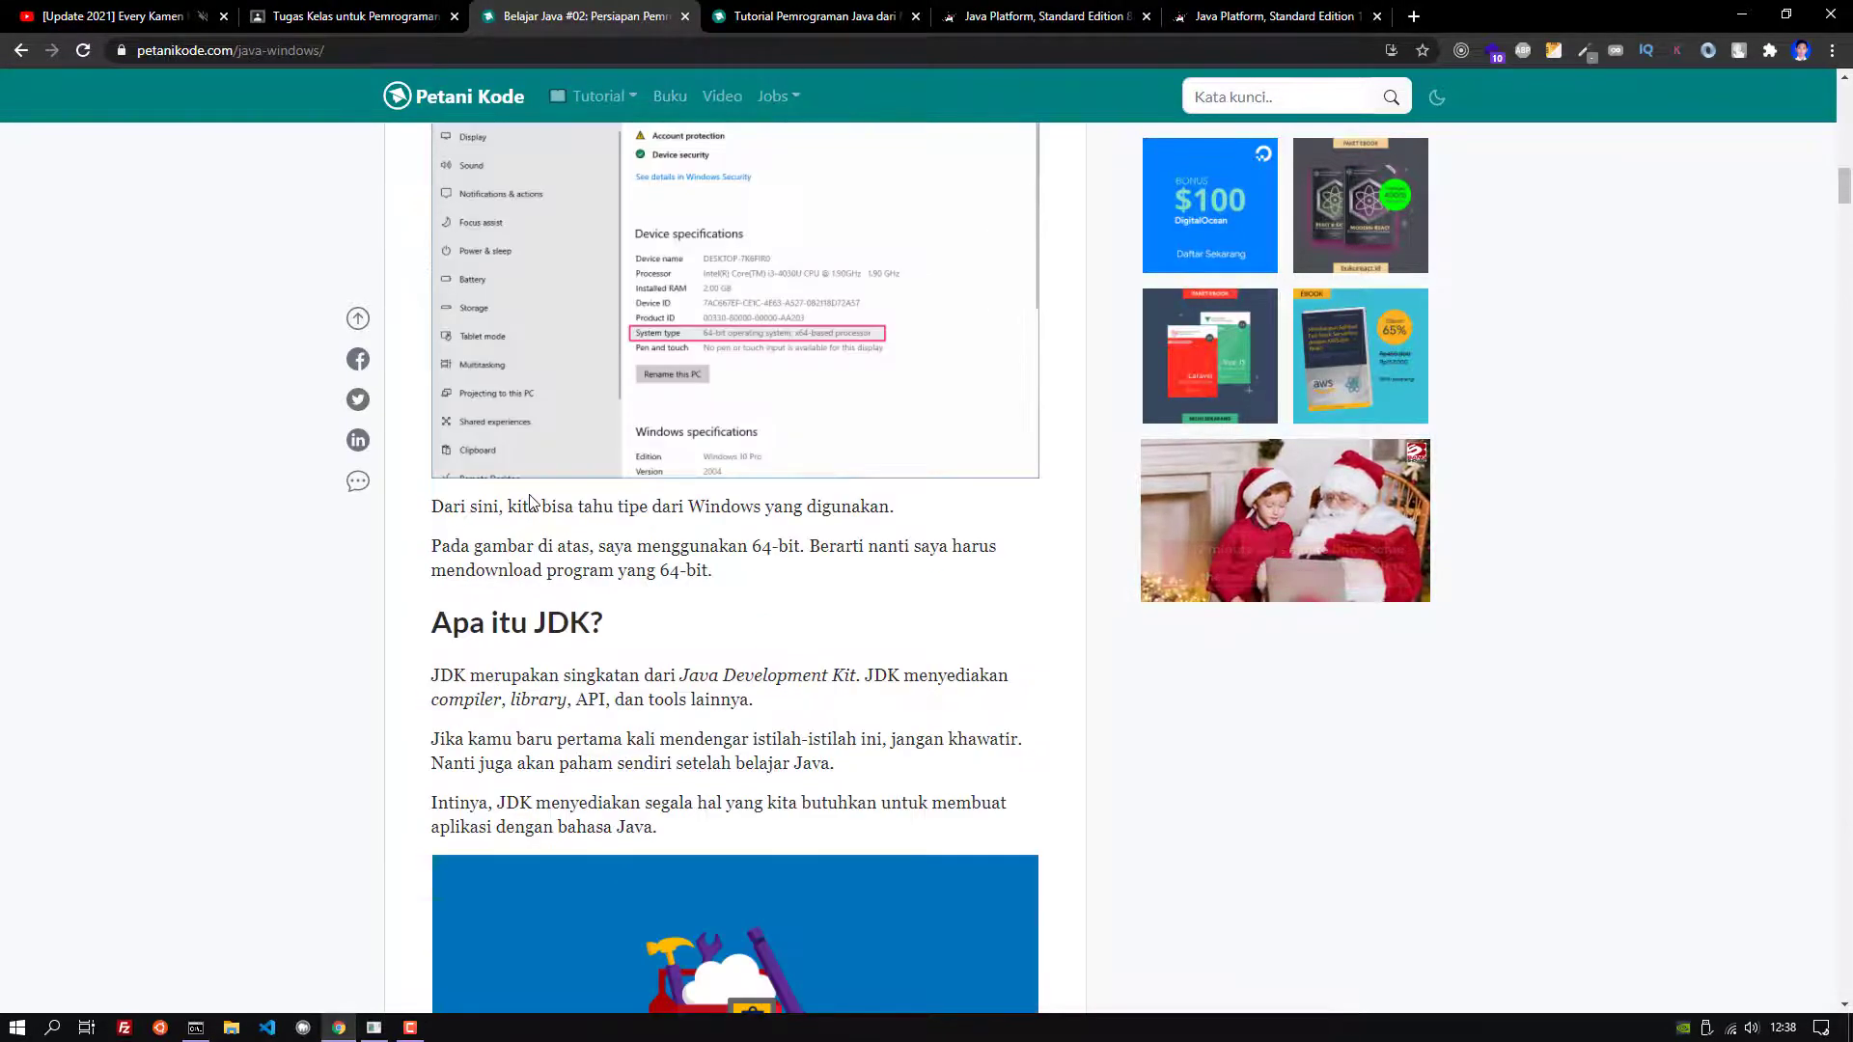
scroll(533, 501, "up", 20)
scroll(540, 500, "down", 4)
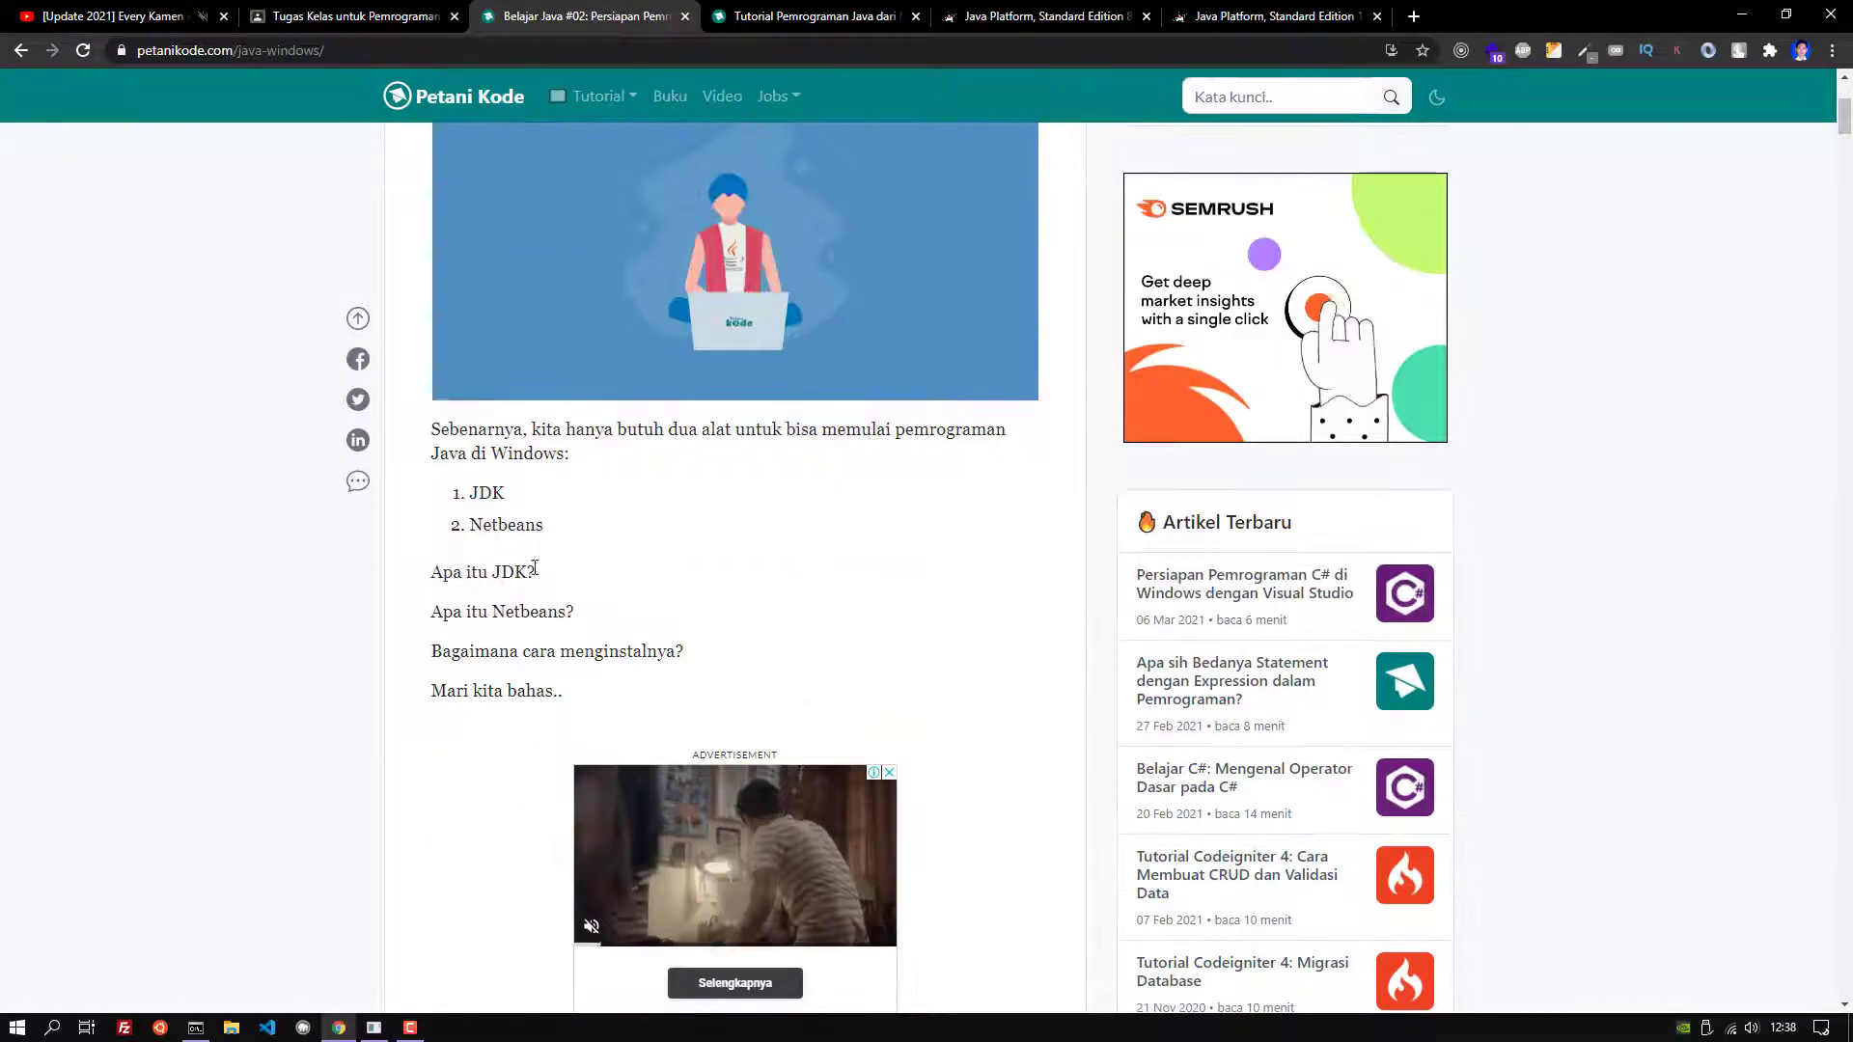
Highlight the two required tools, JDK and Netbeans, in the article's introduction
left_click_drag(468, 494, 584, 529)
left_click(585, 528)
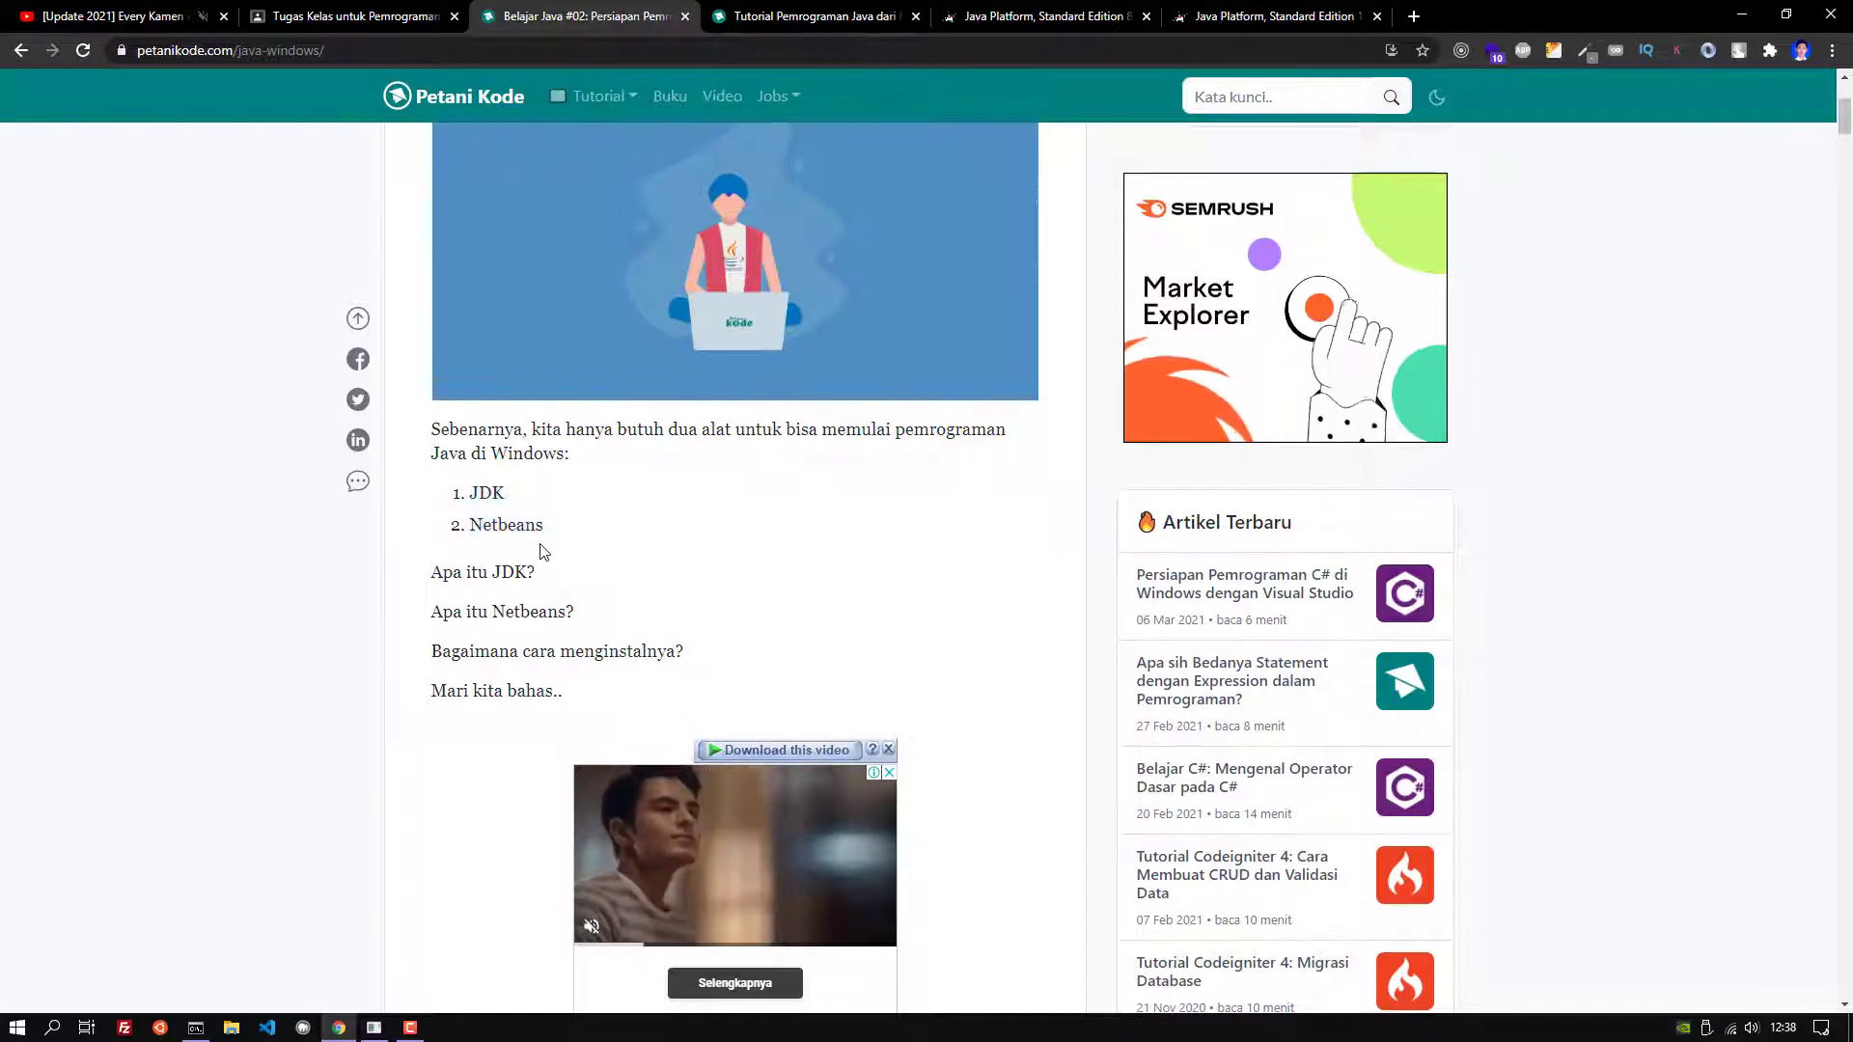
double_click(510, 527)
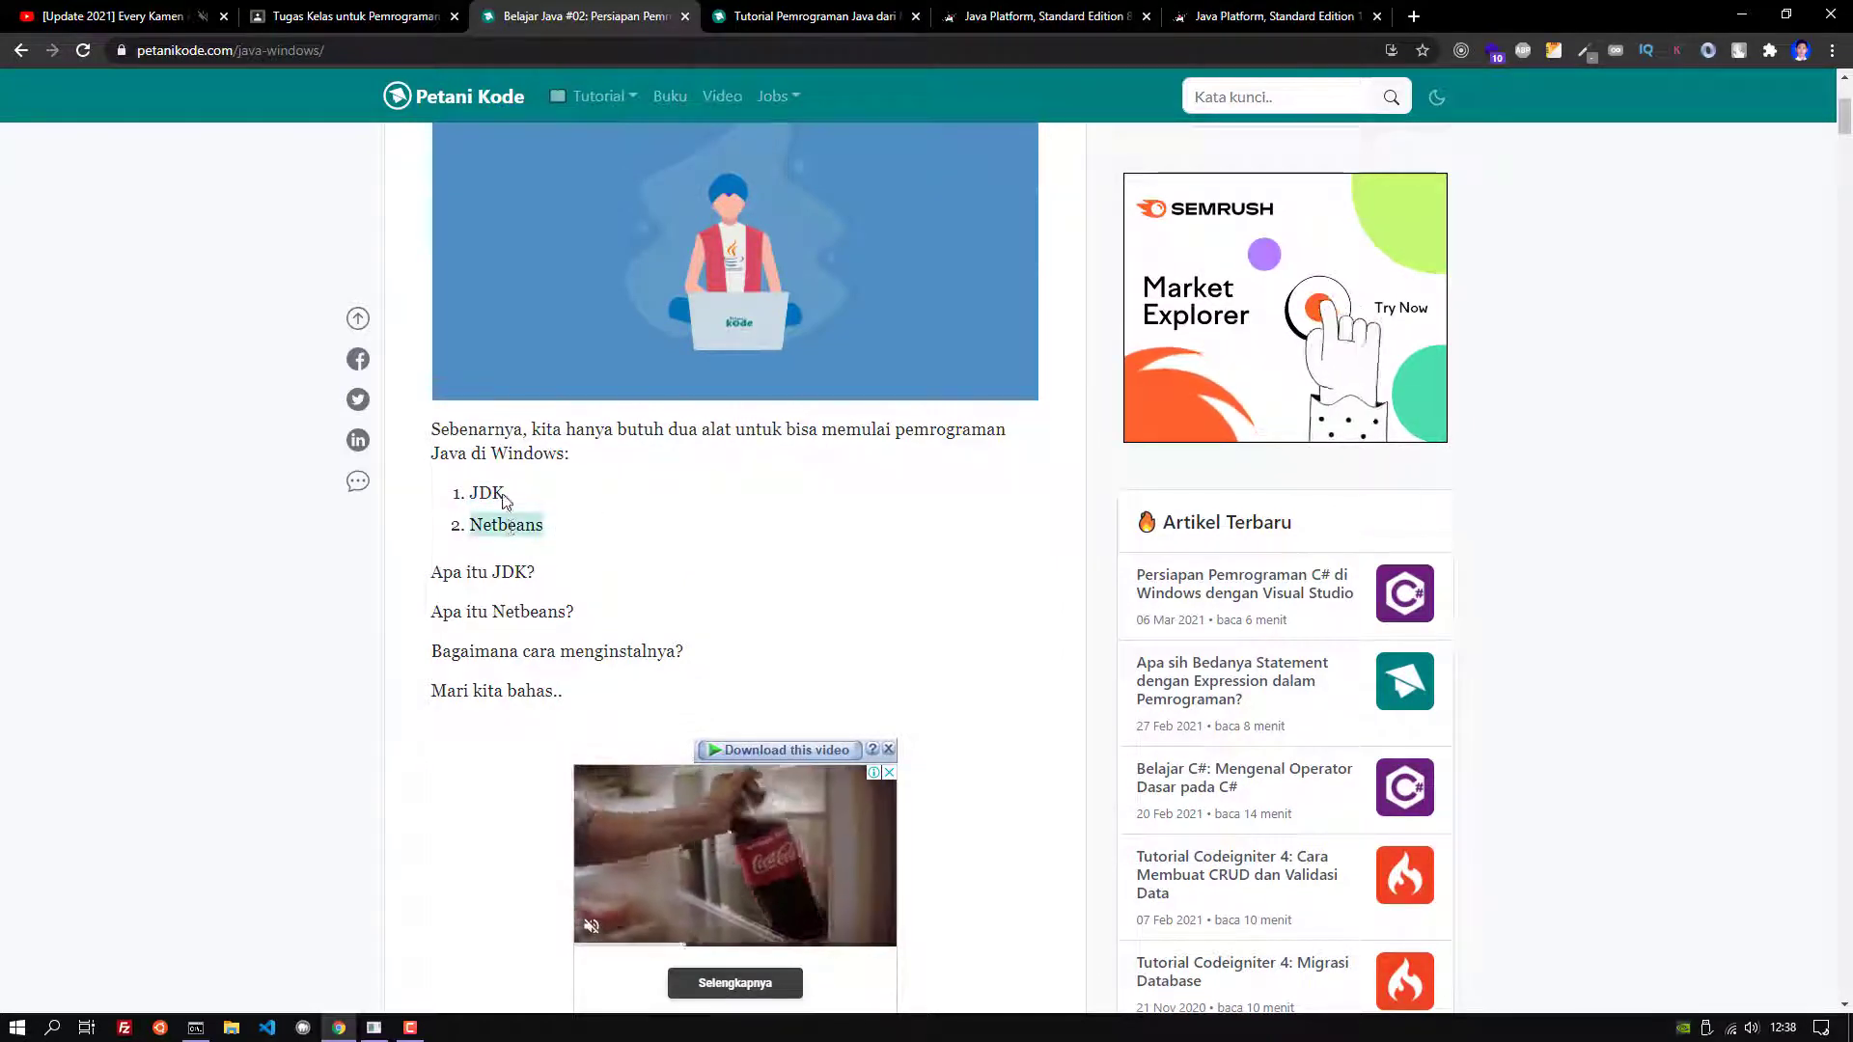
double_click(493, 494)
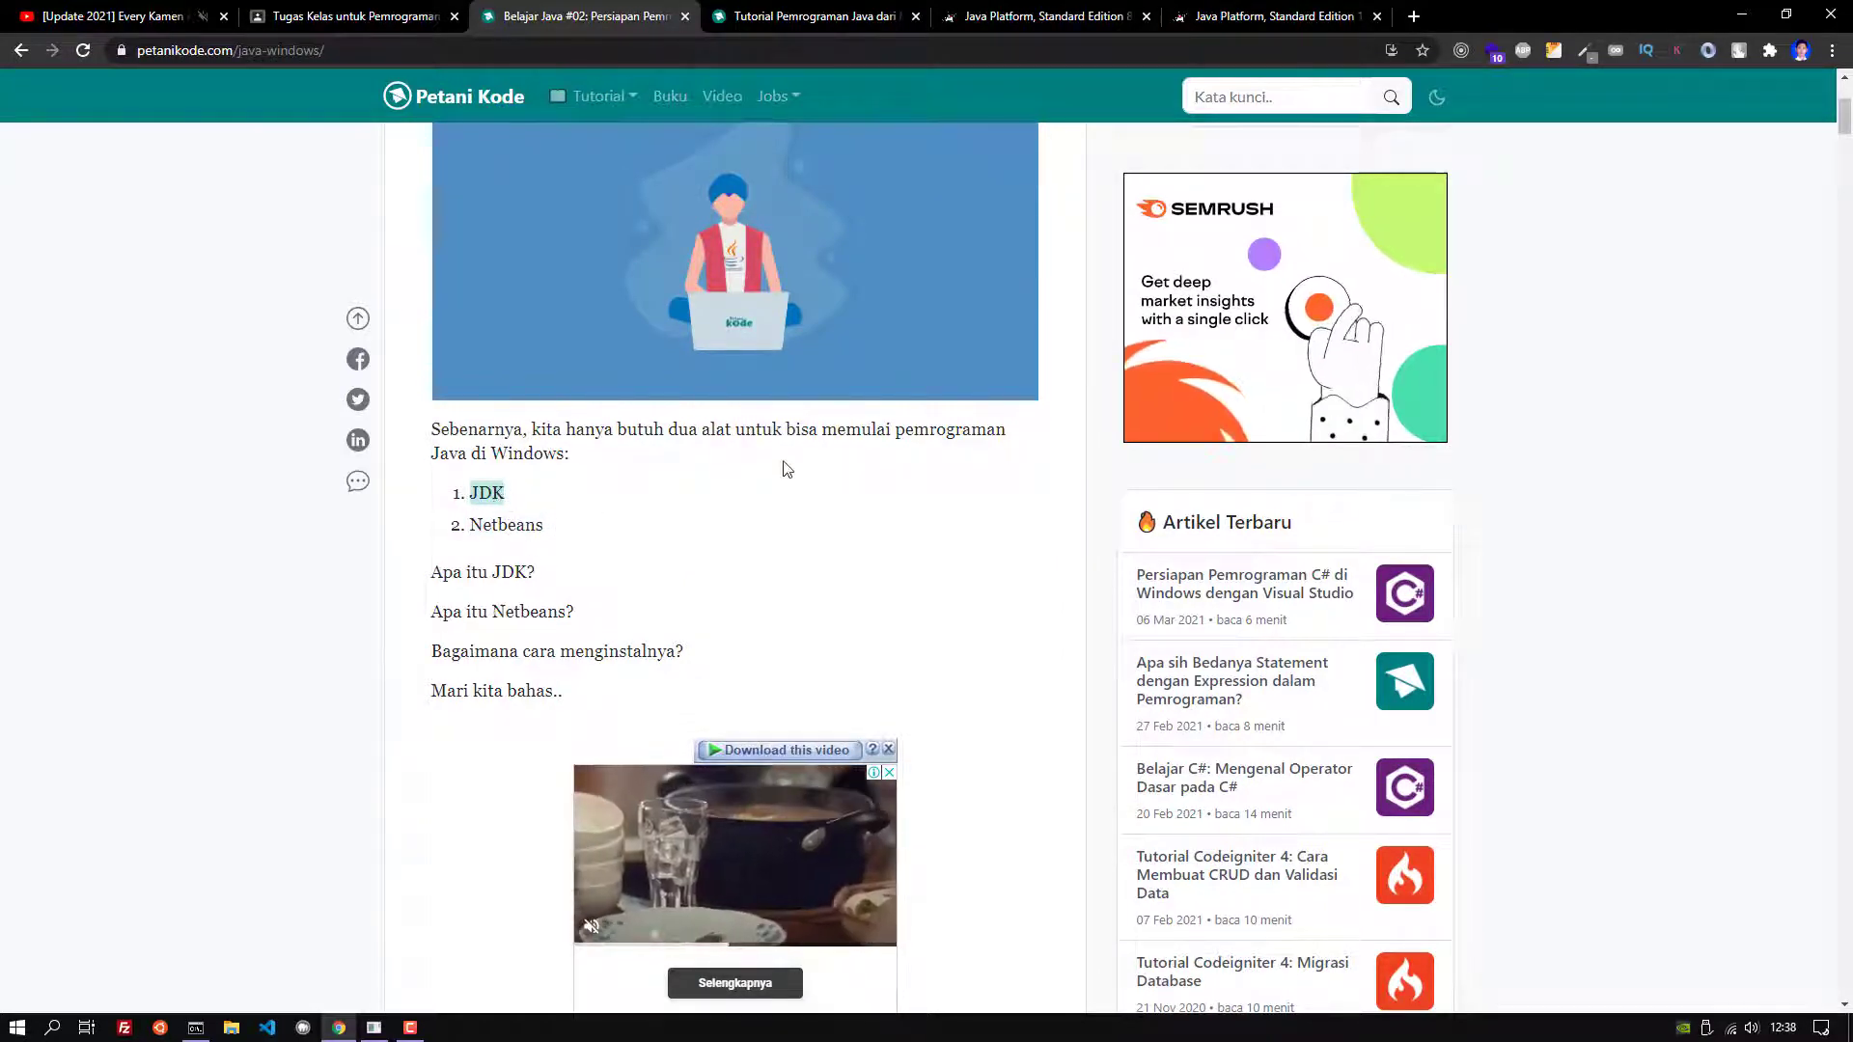
Find the JDK download link under "Cara Install JDK" and check the already open Java Platform download page
scroll(613, 567, "down", 7)
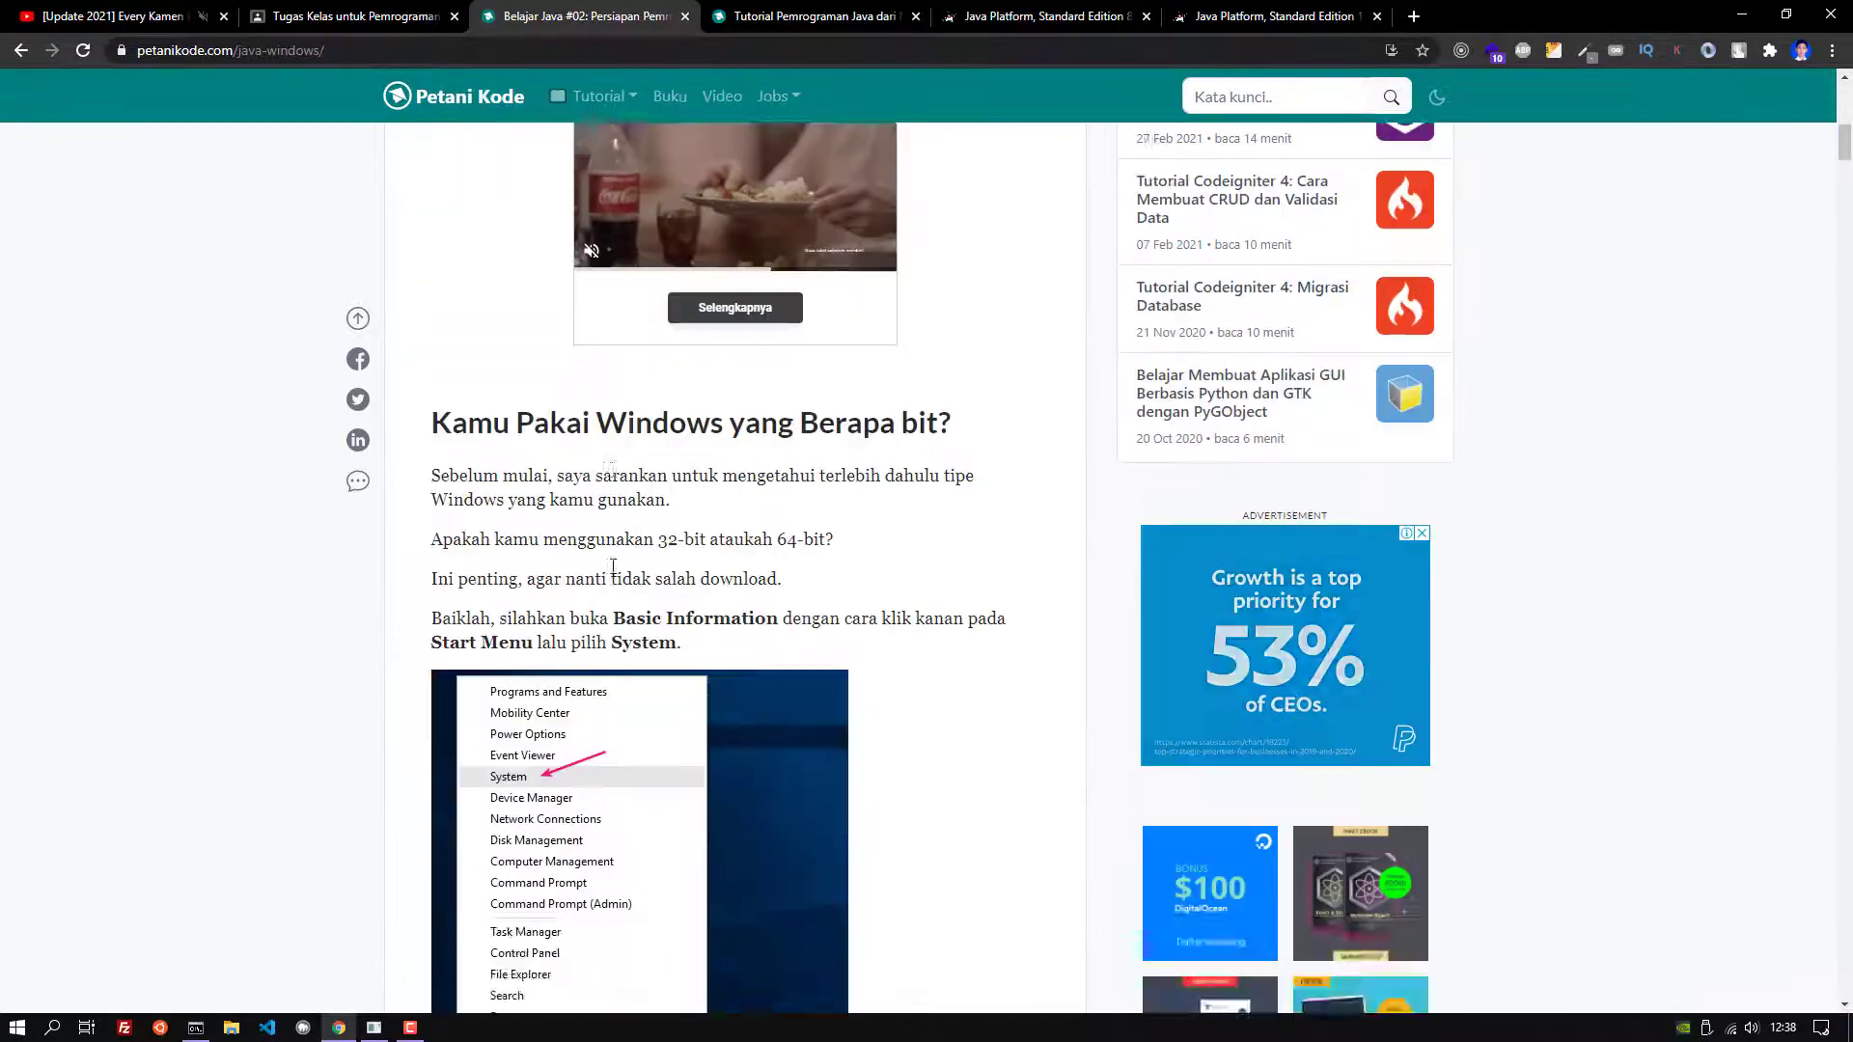
scroll(612, 566, "down", 20)
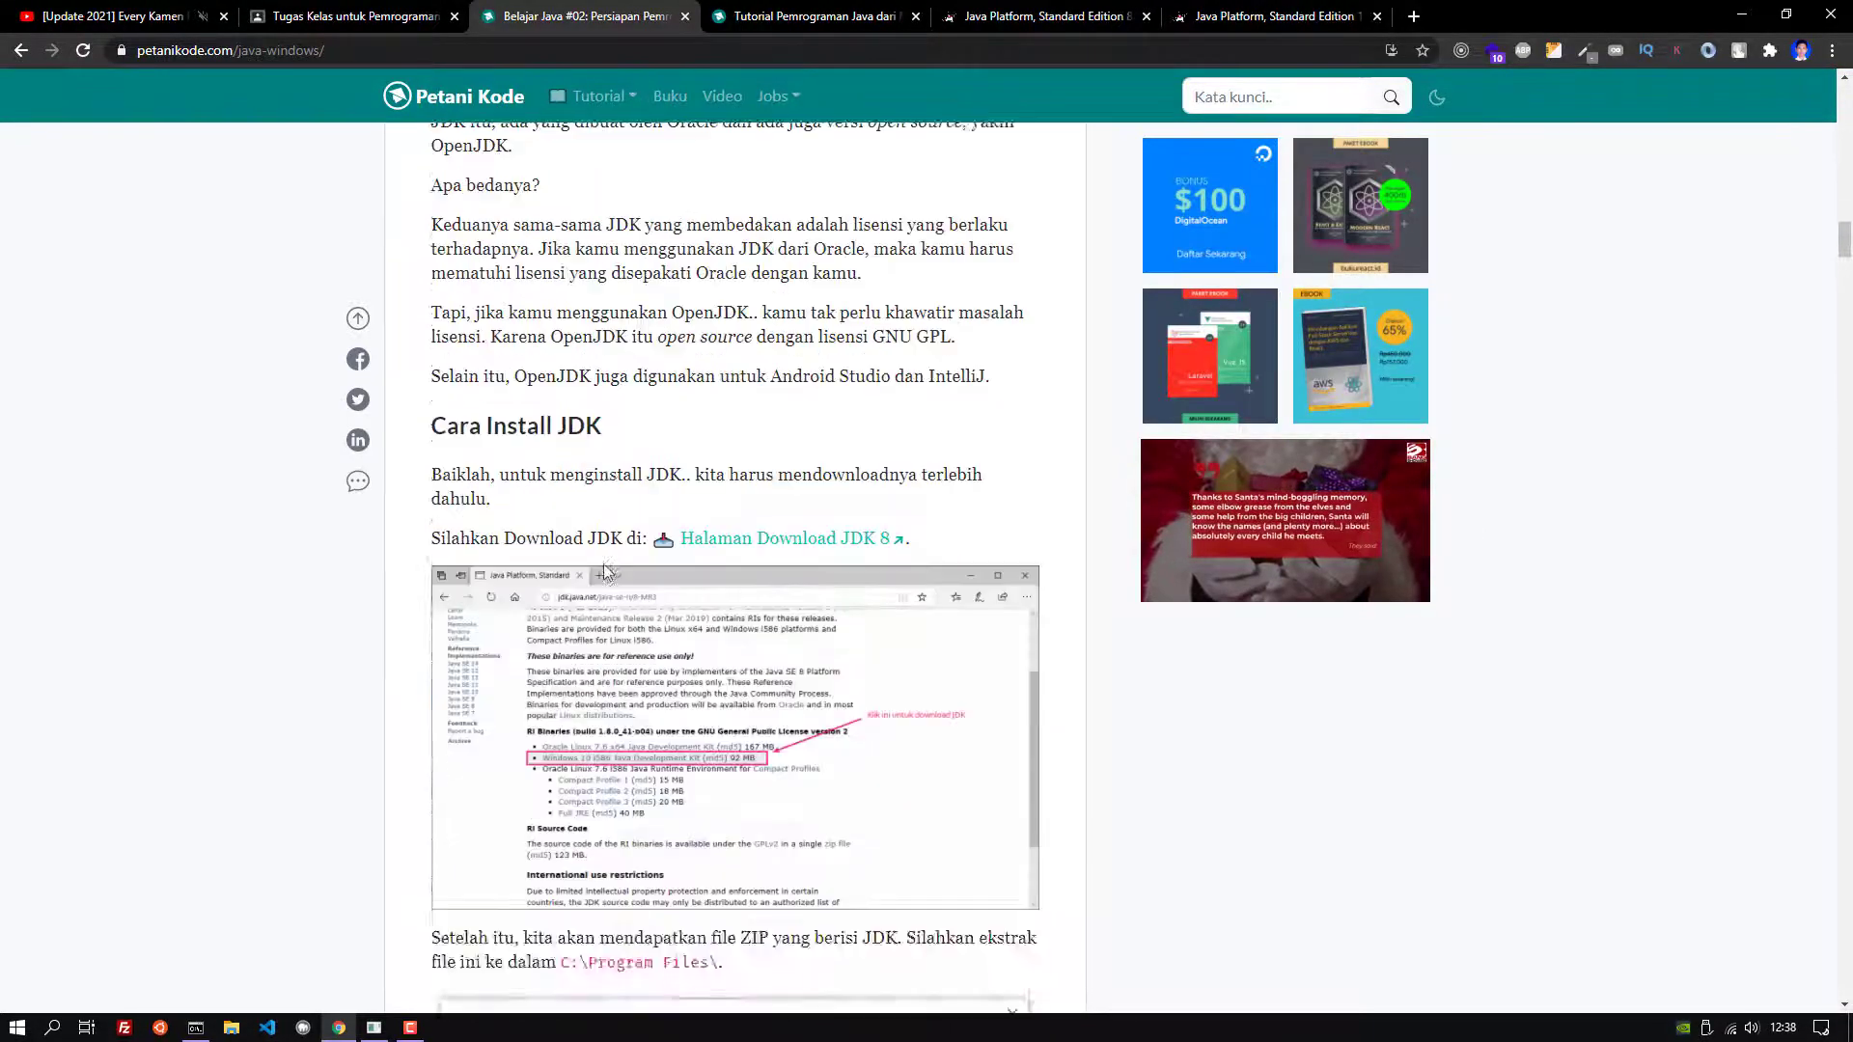
scroll(606, 573, "down", 2)
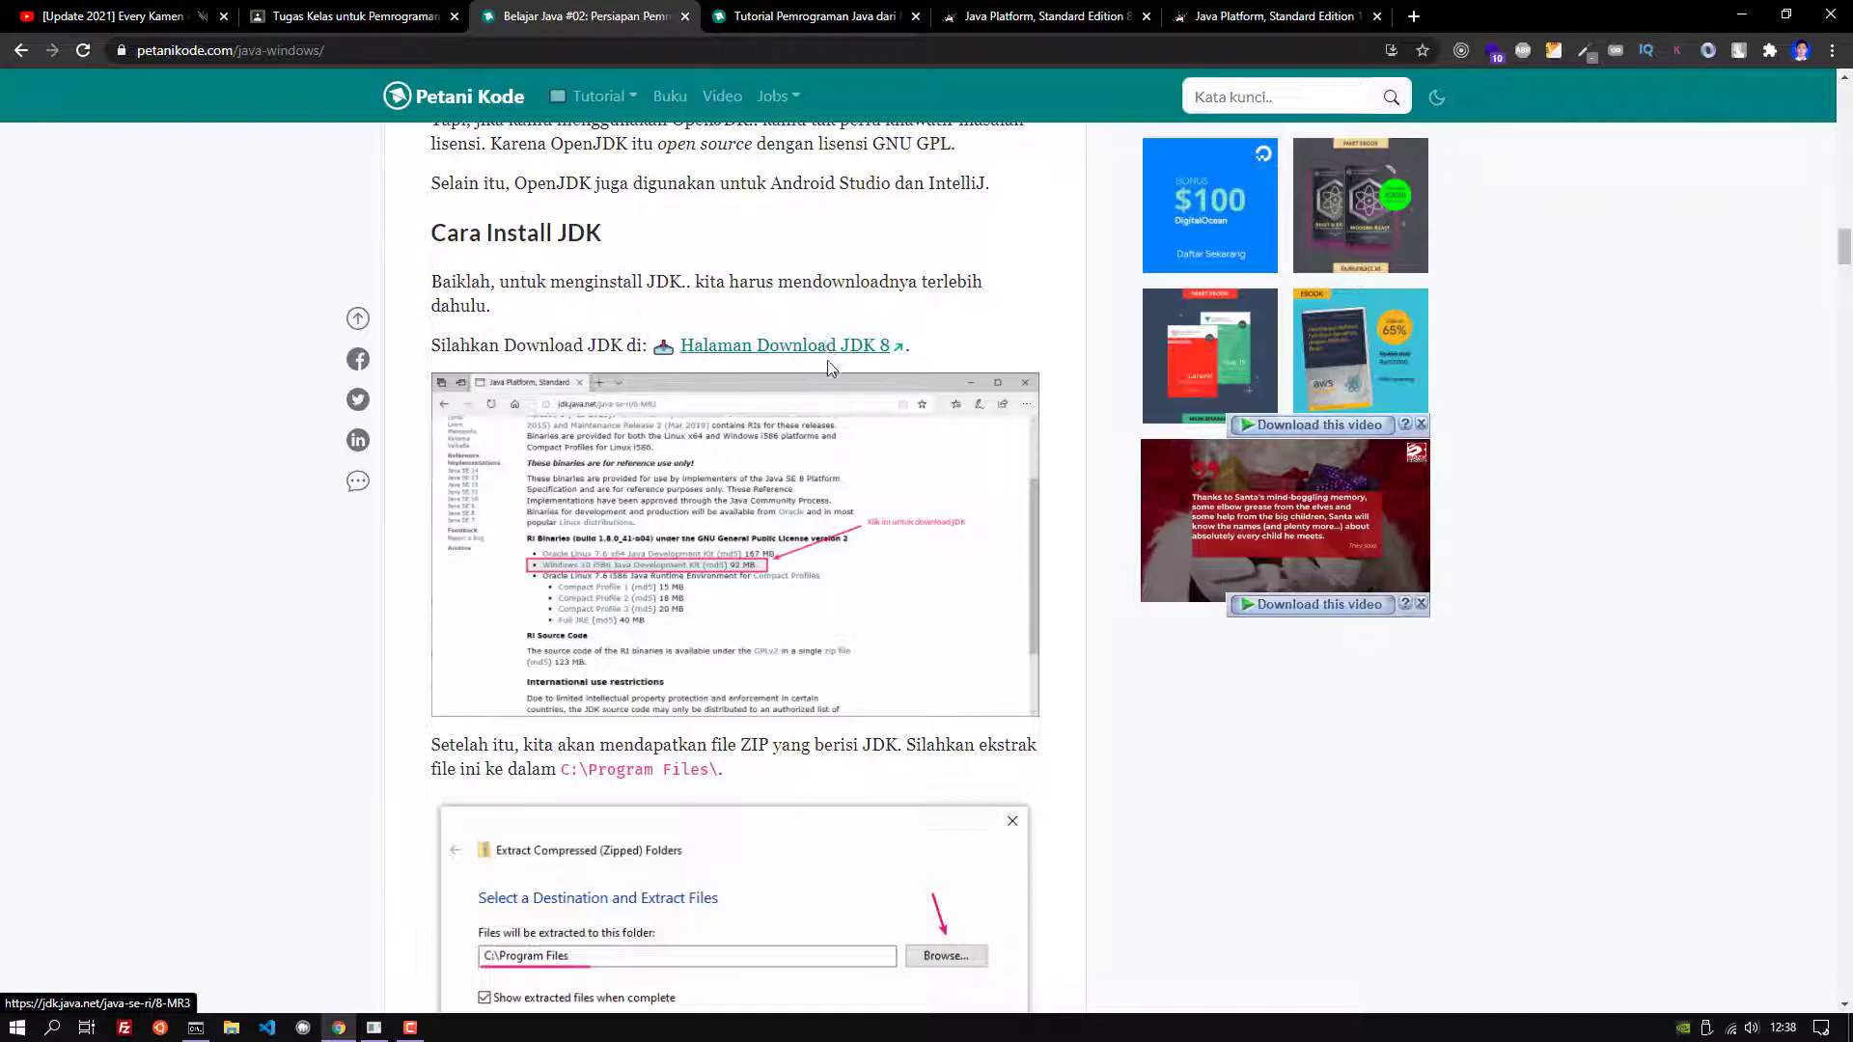
scroll(828, 368, "down", 1)
left_click(991, 11)
left_click(646, 12)
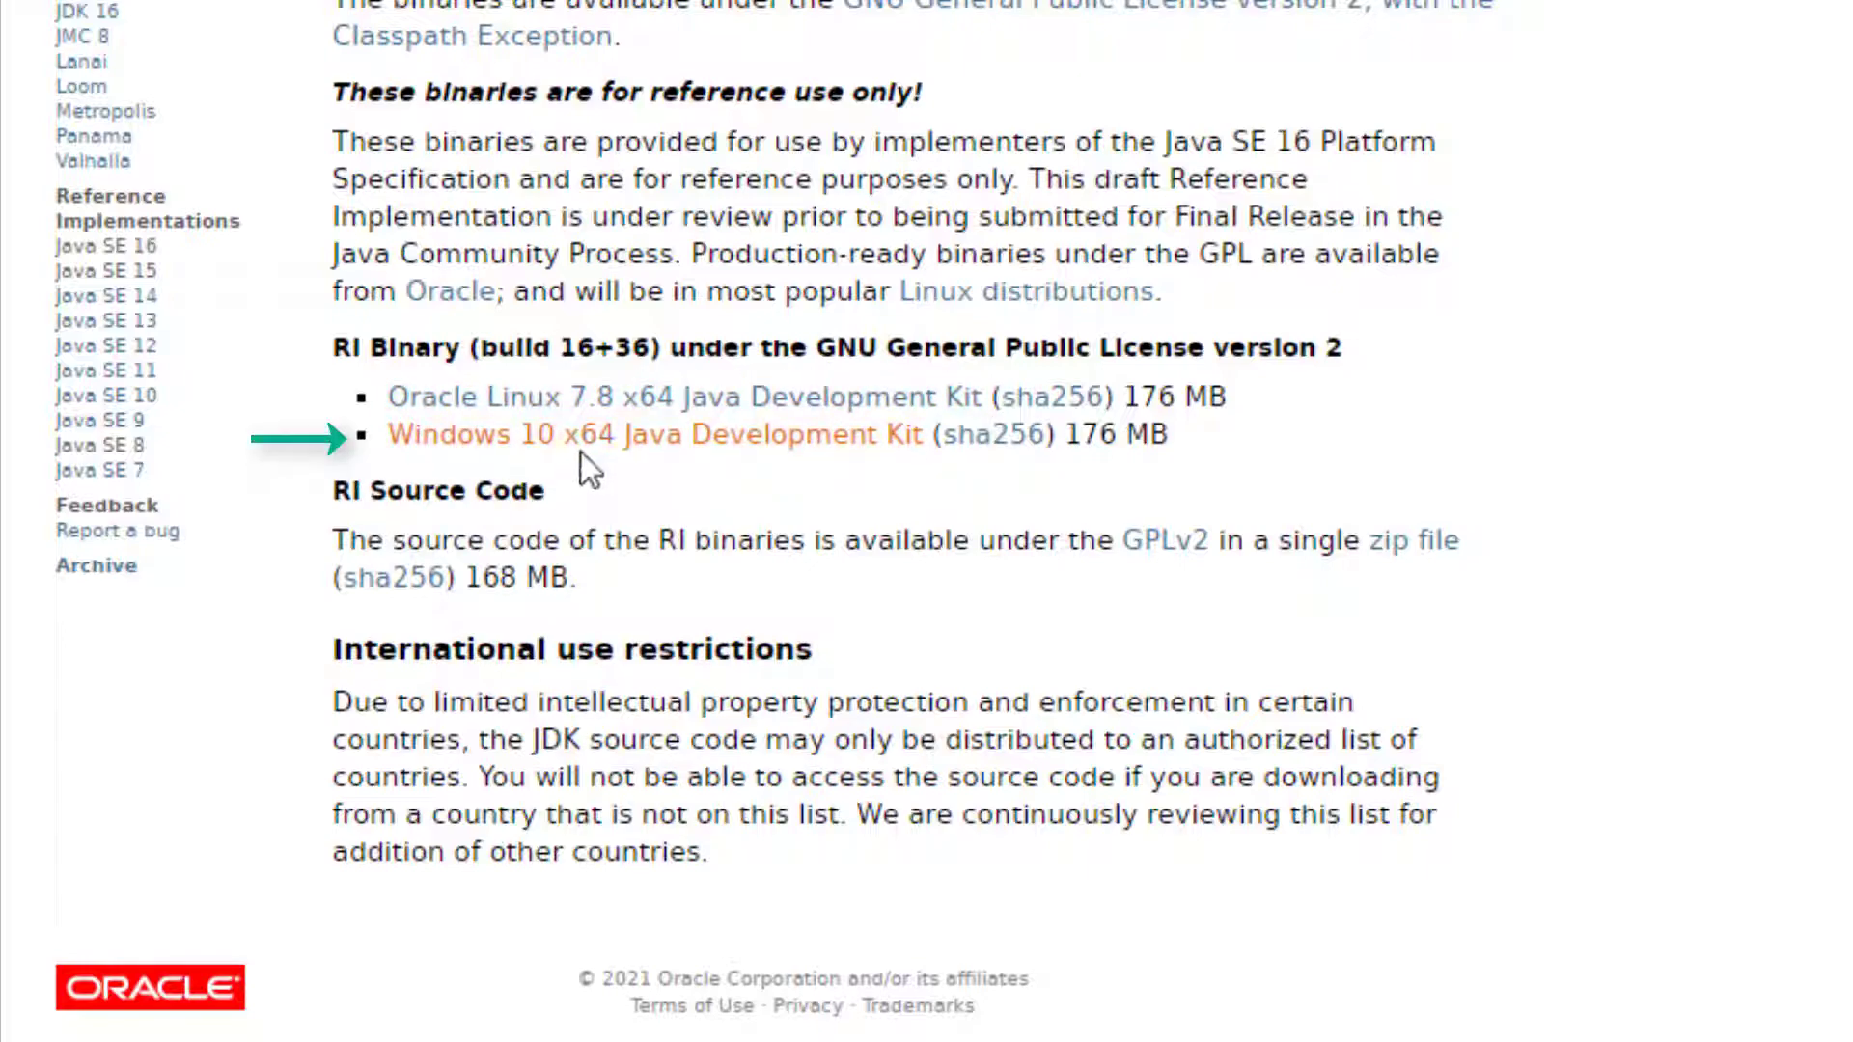
Download the Windows 10 x64 Java Development Kit for Java SE 16 into D:\SMK 4 KUNINGAN
left_click(603, 439)
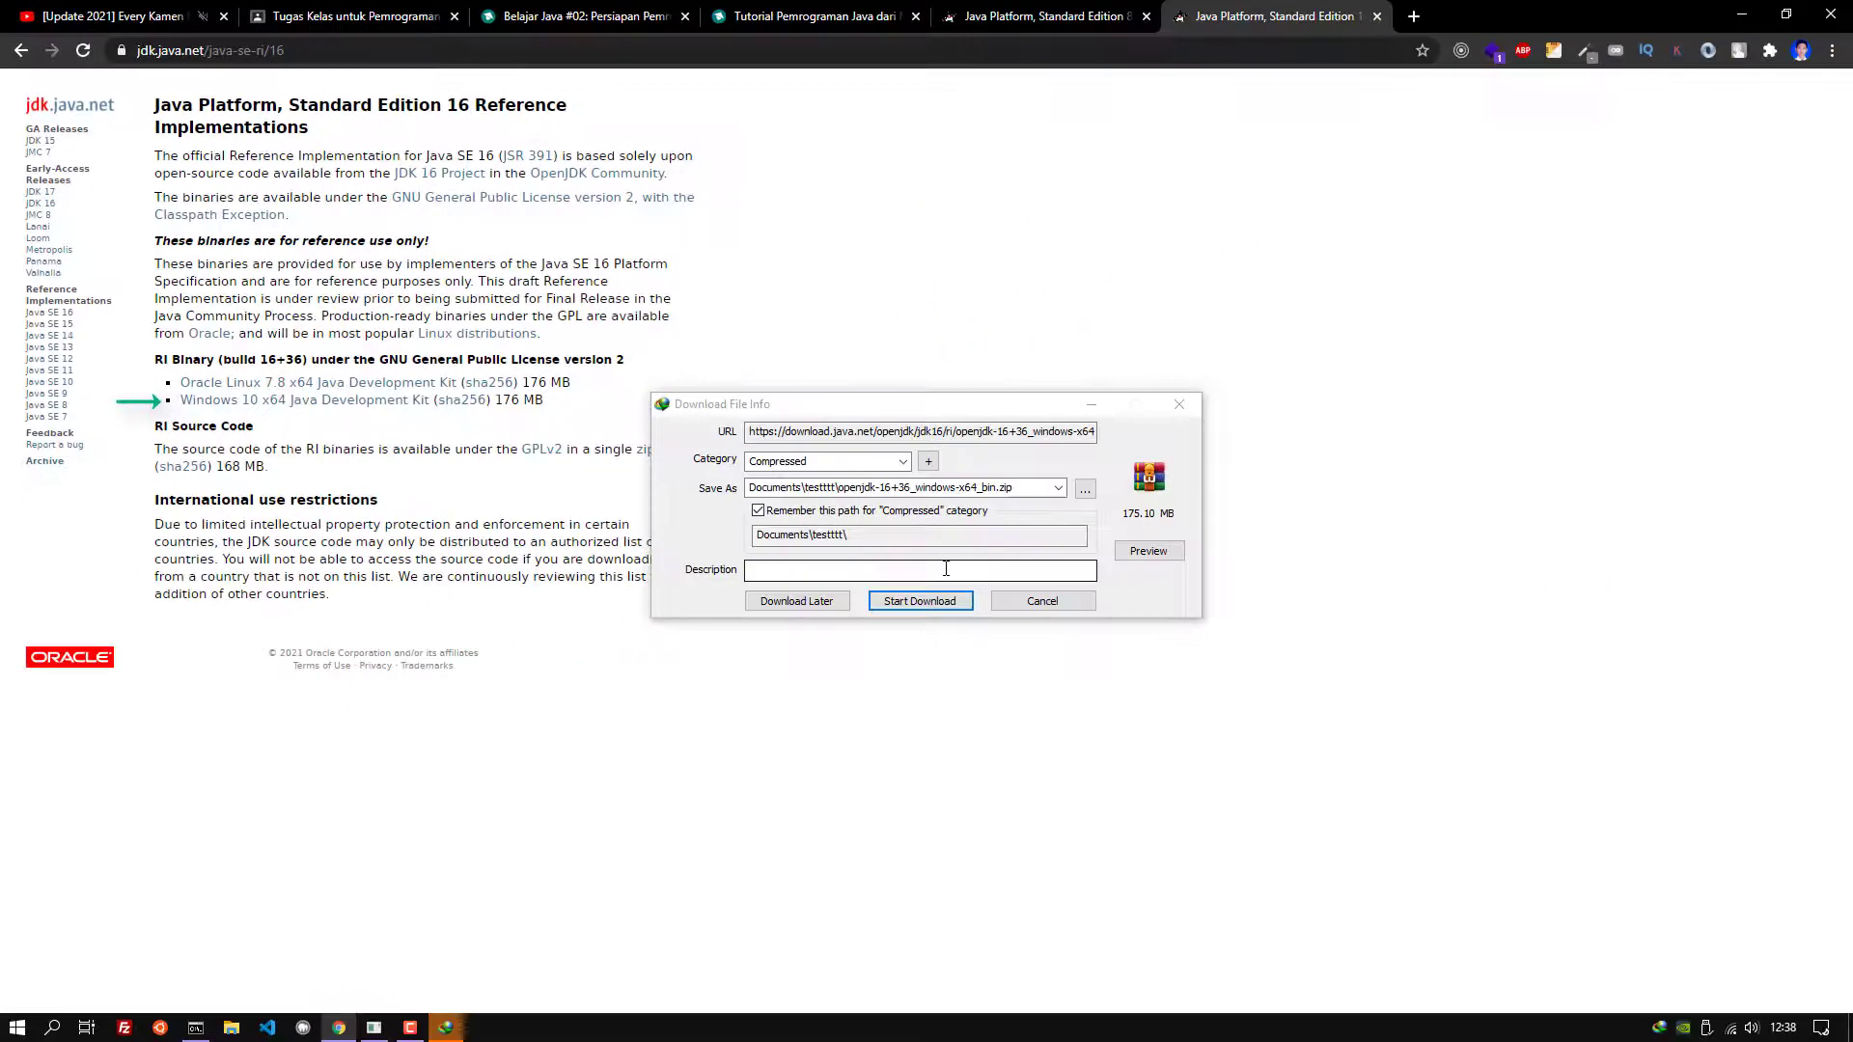
left_click(1093, 487)
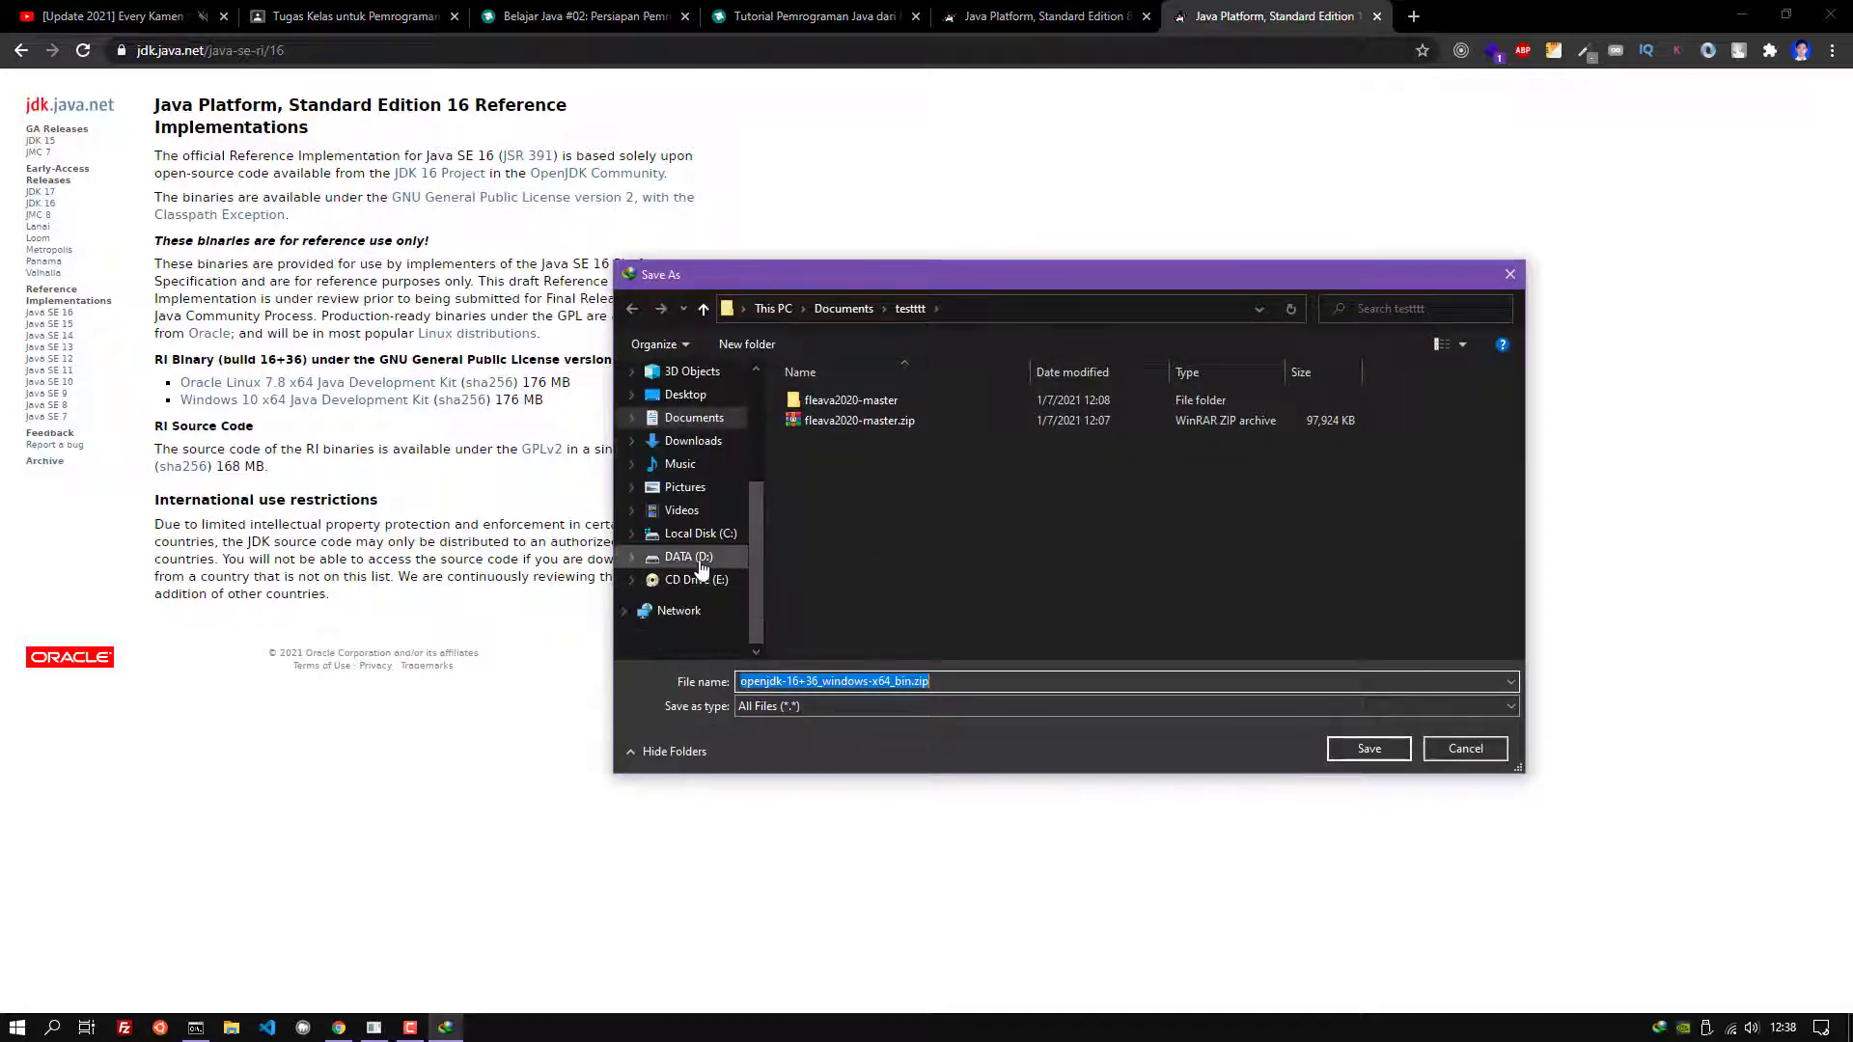
left_click(702, 563)
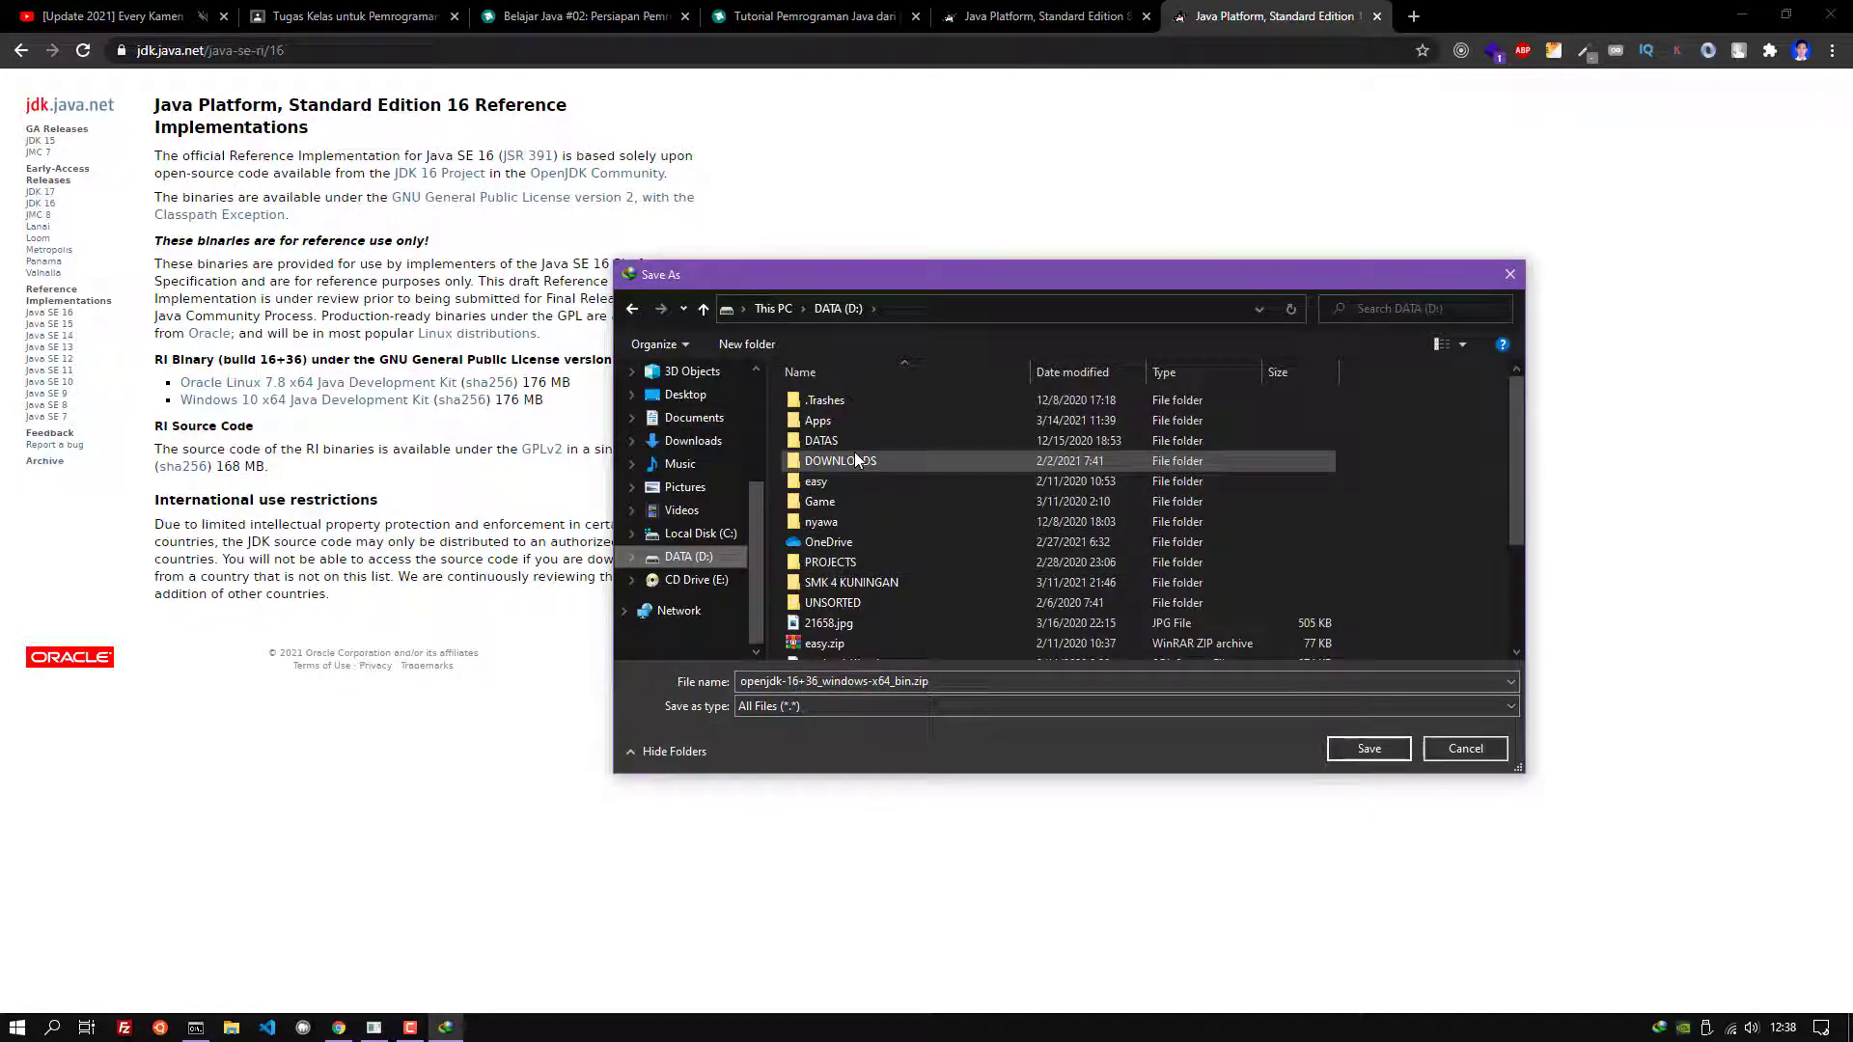
double_click(907, 583)
left_click(1368, 750)
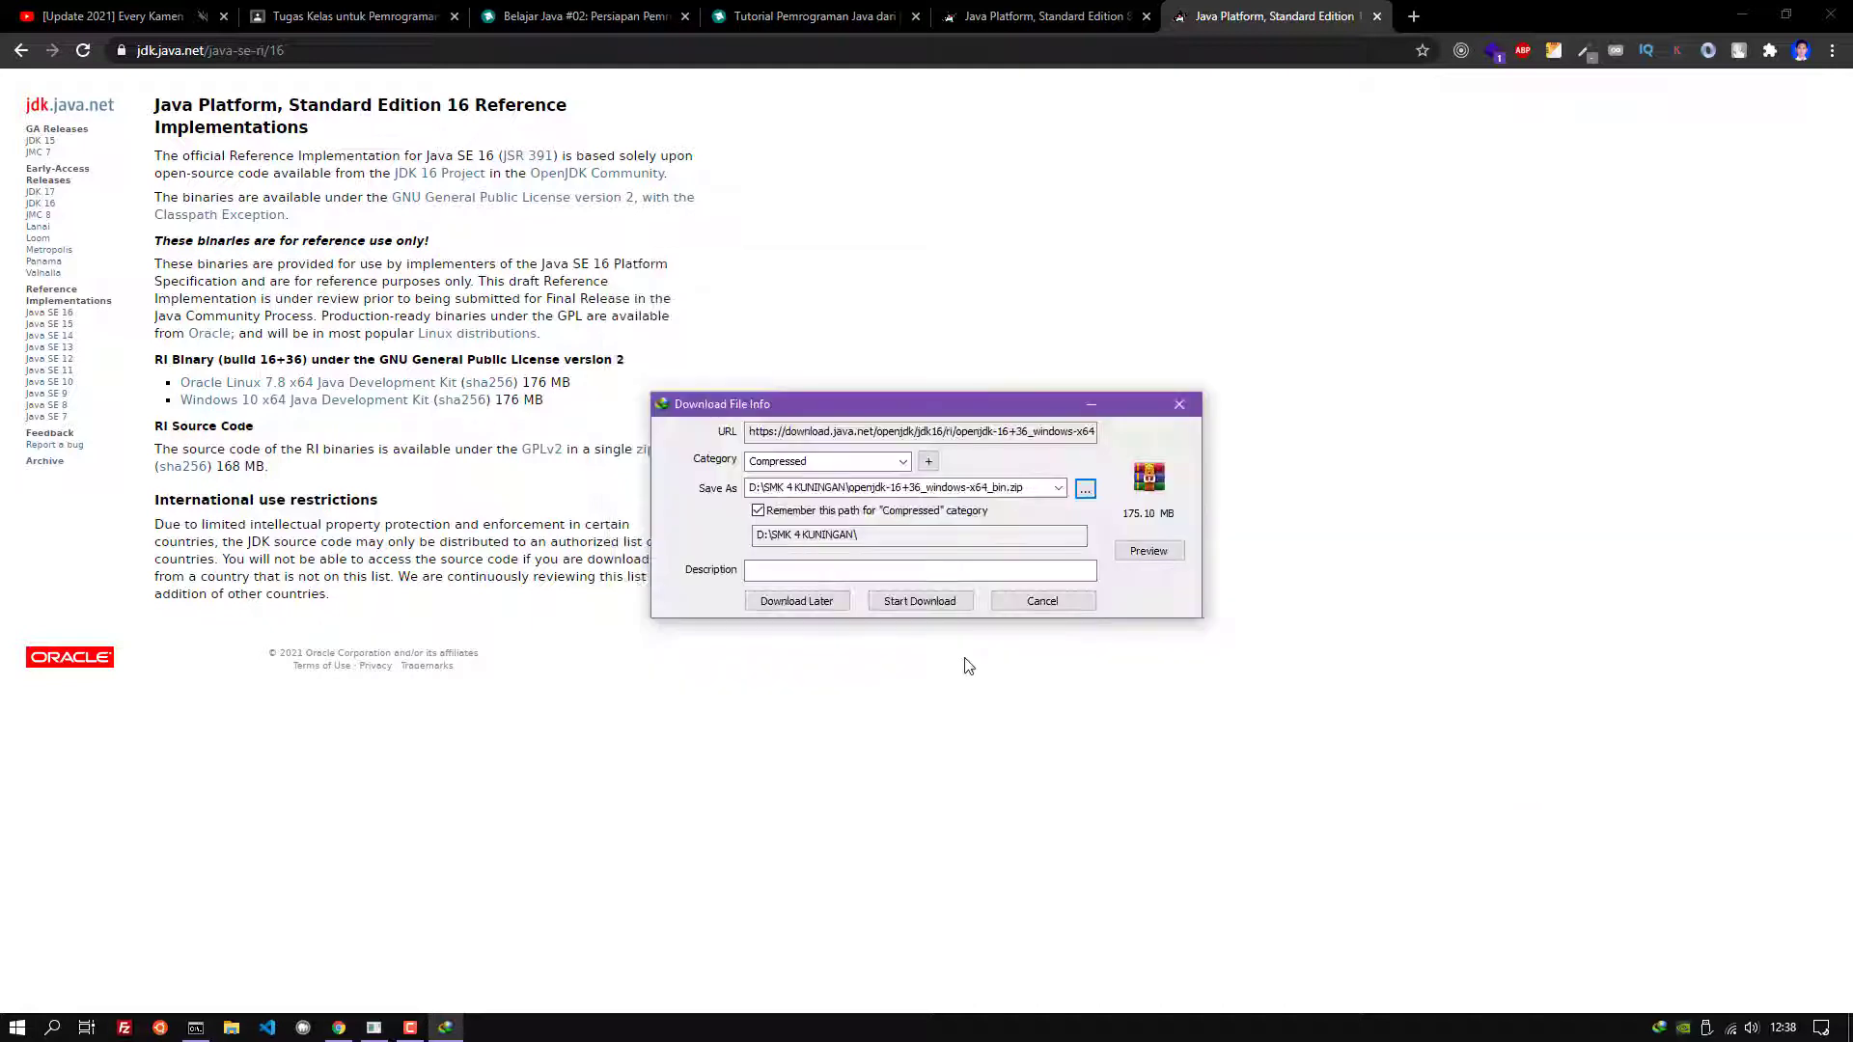
left_click(927, 610)
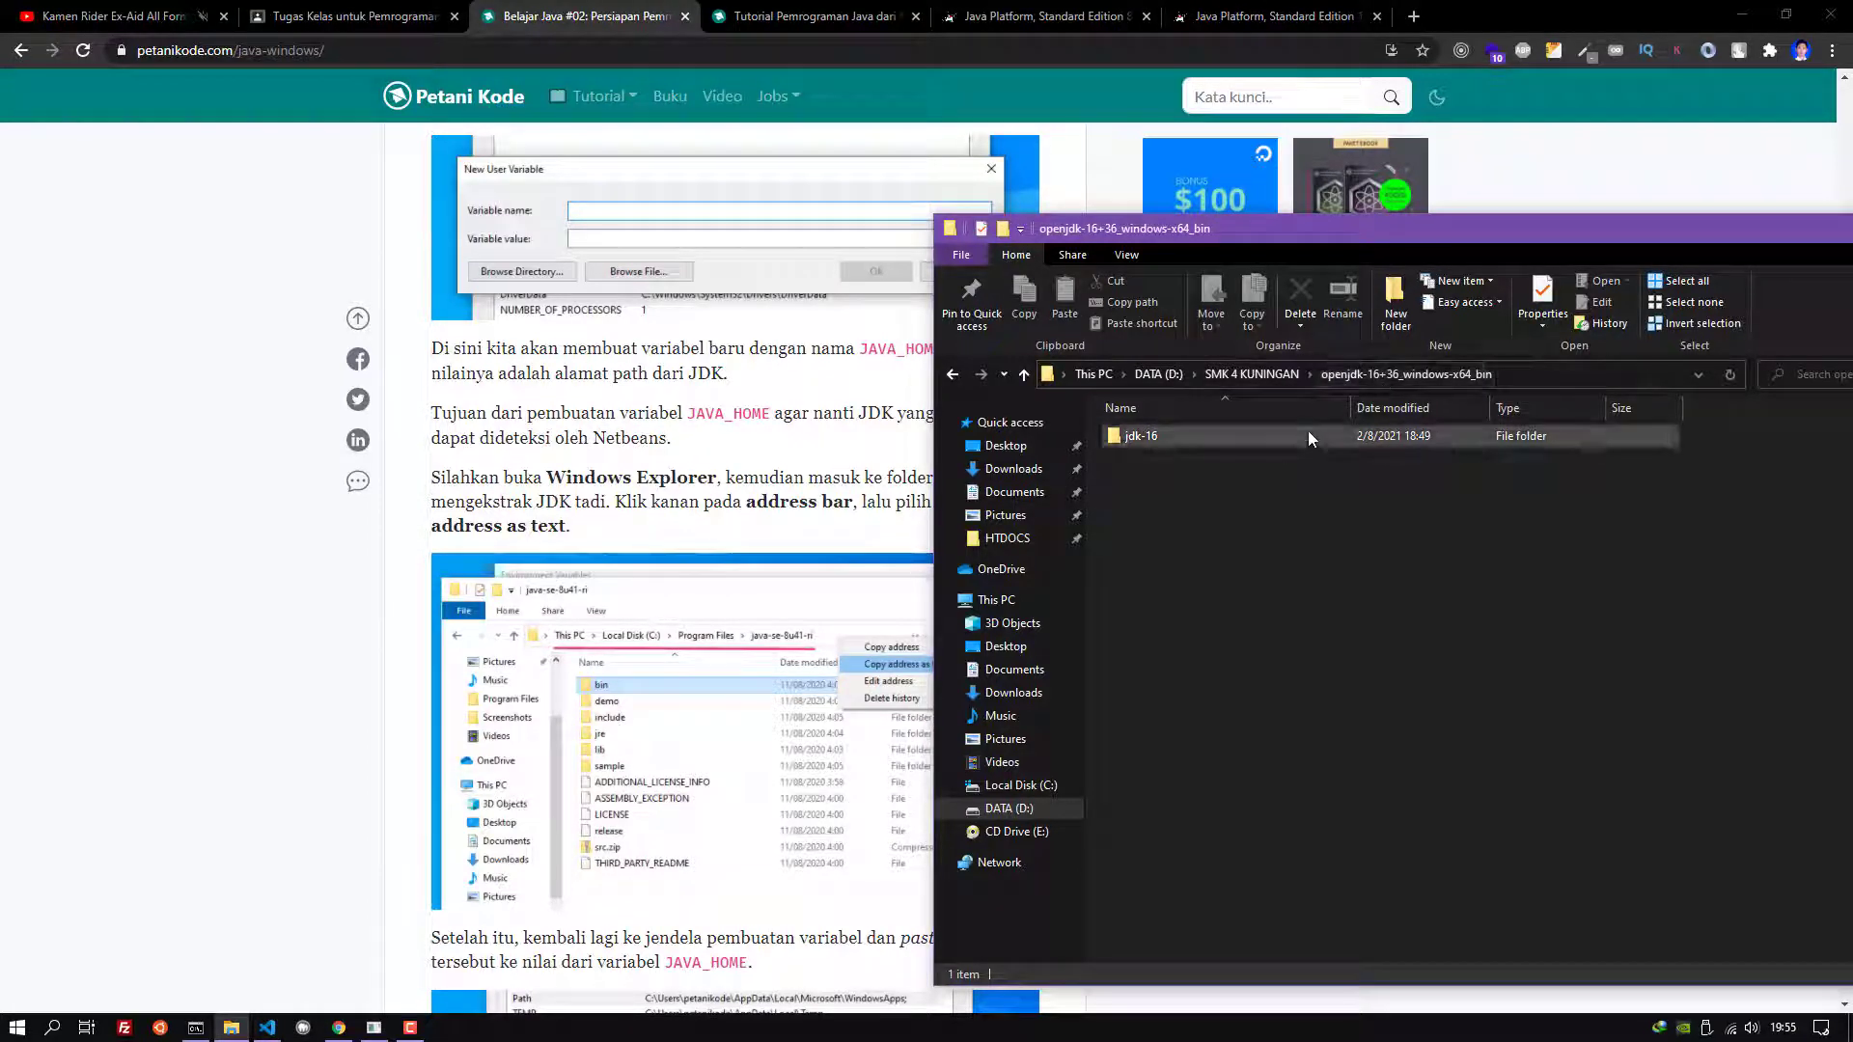
Open the extracted jdk-16 folder and reposition its window beside the article
double_click(1158, 434)
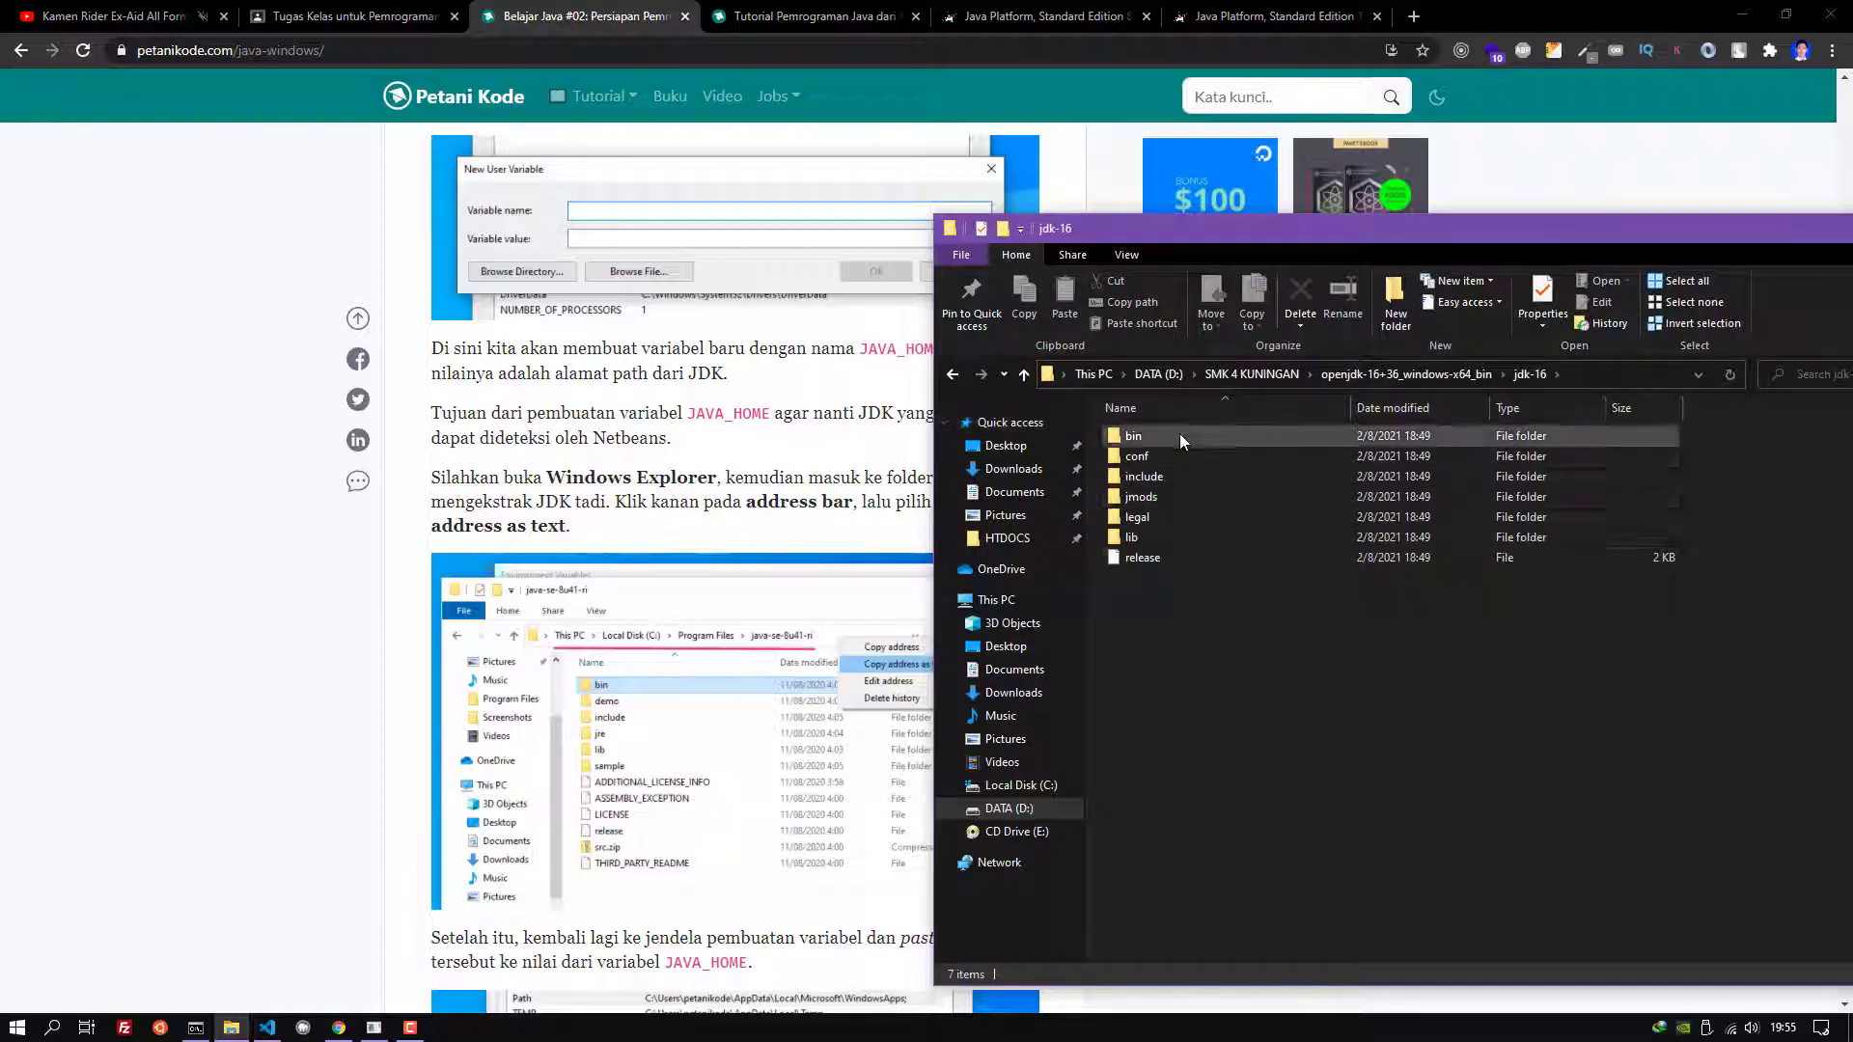
left_click_drag(1392, 781, 1246, 624)
left_click_drag(1122, 235, 1144, 203)
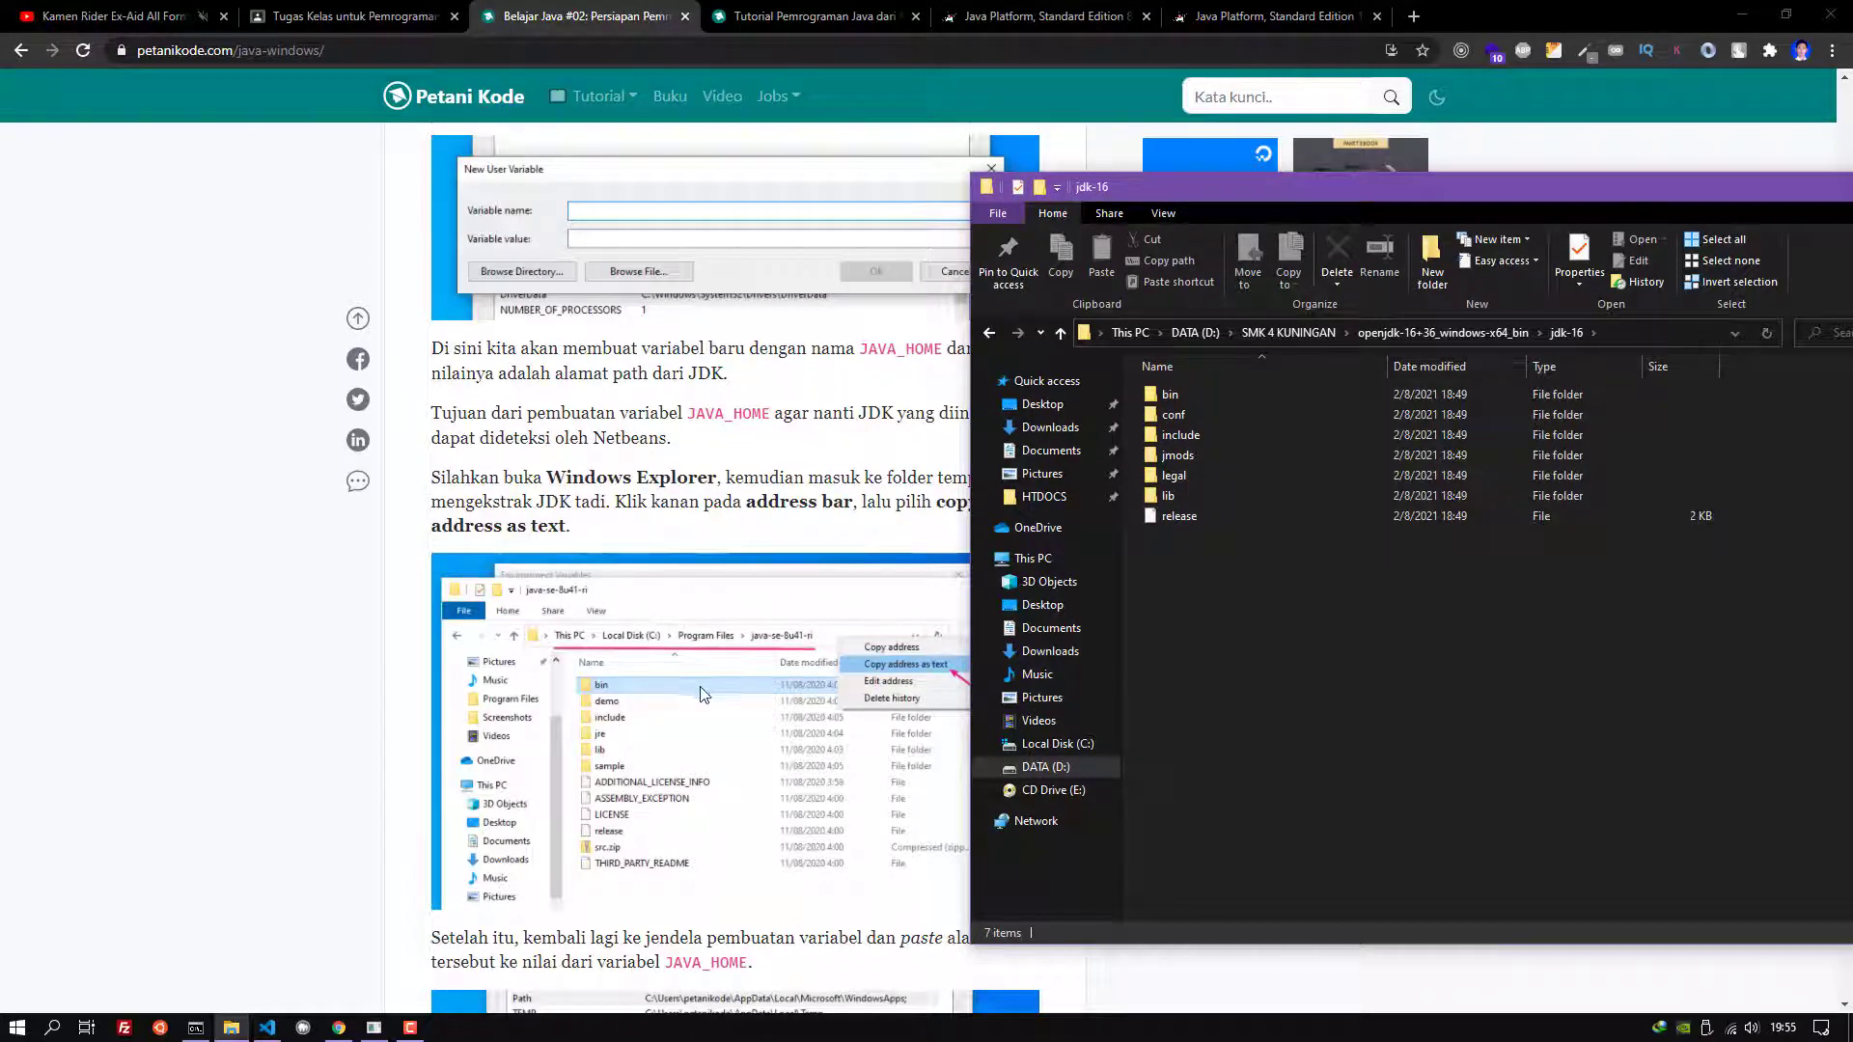
Read the article's instructions for creating the JAVA_HOME variable and adding %JAVA_HOME%\bin to Path
scroll(703, 694, "down", 4)
scroll(702, 694, "down", 4)
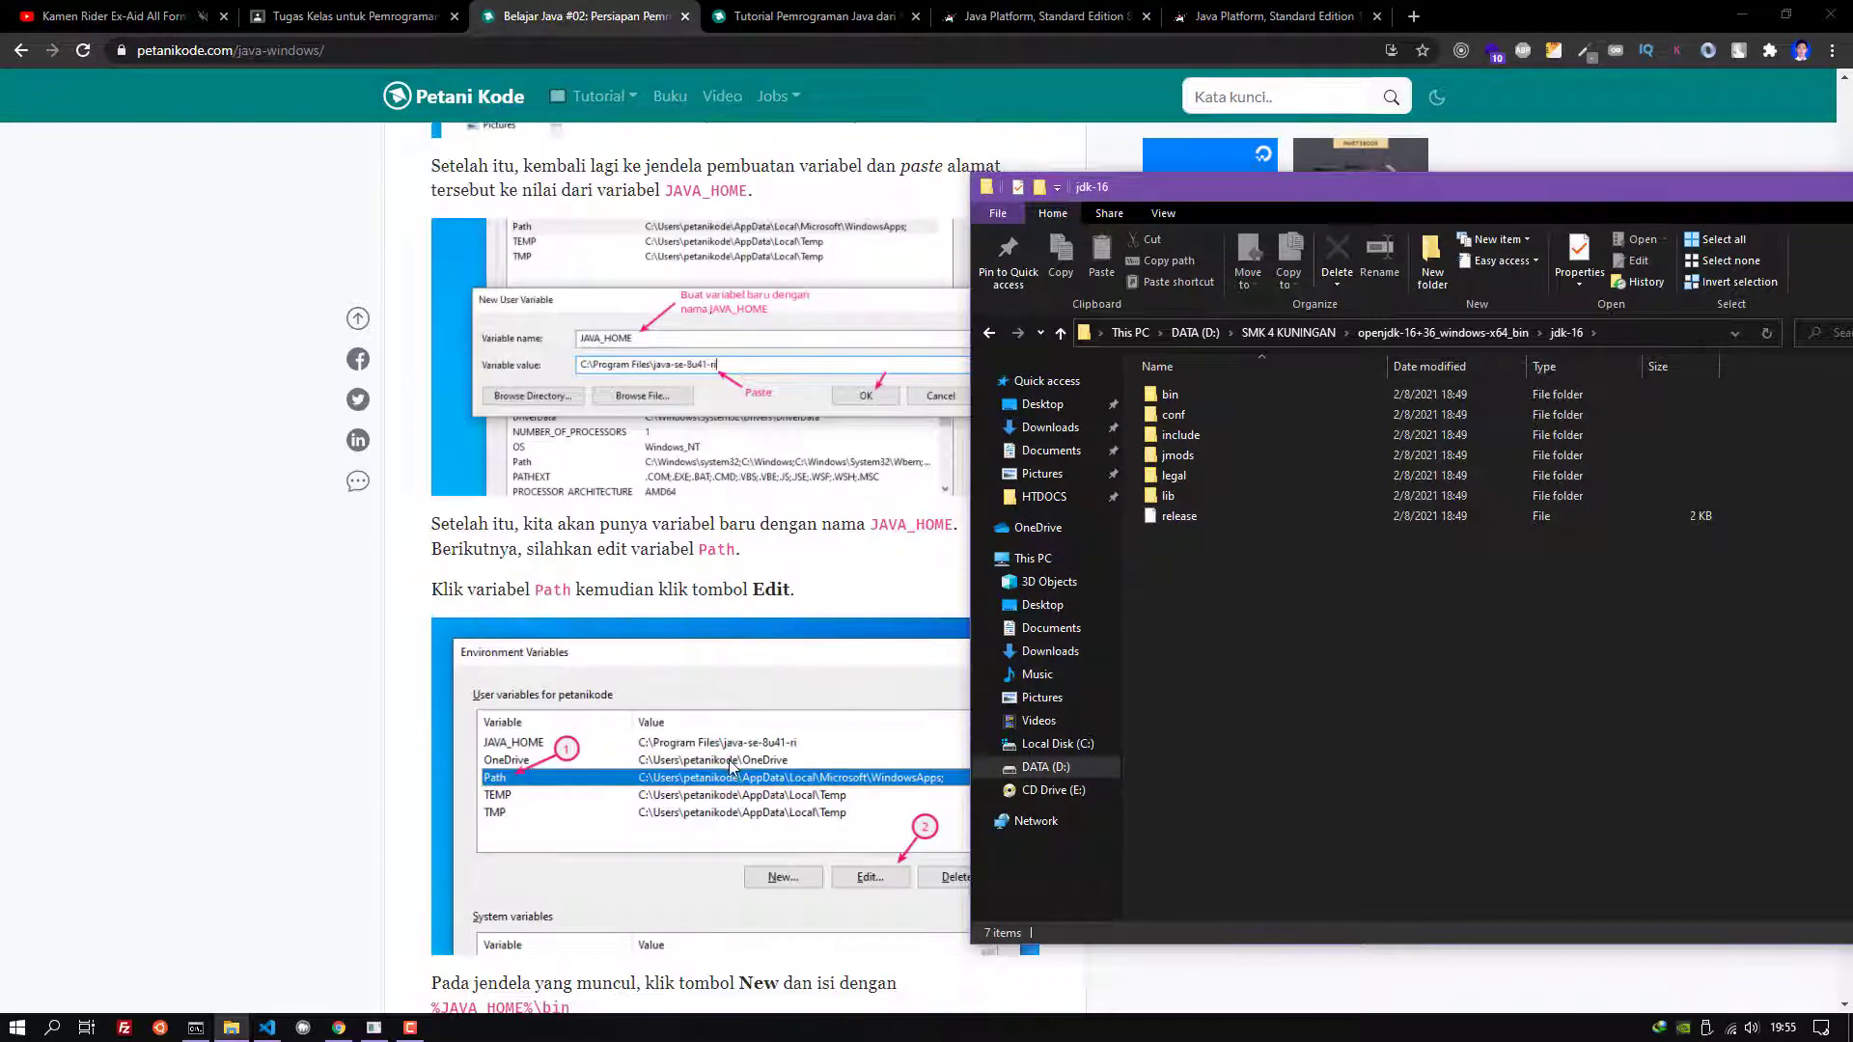
scroll(733, 767, "down", 5)
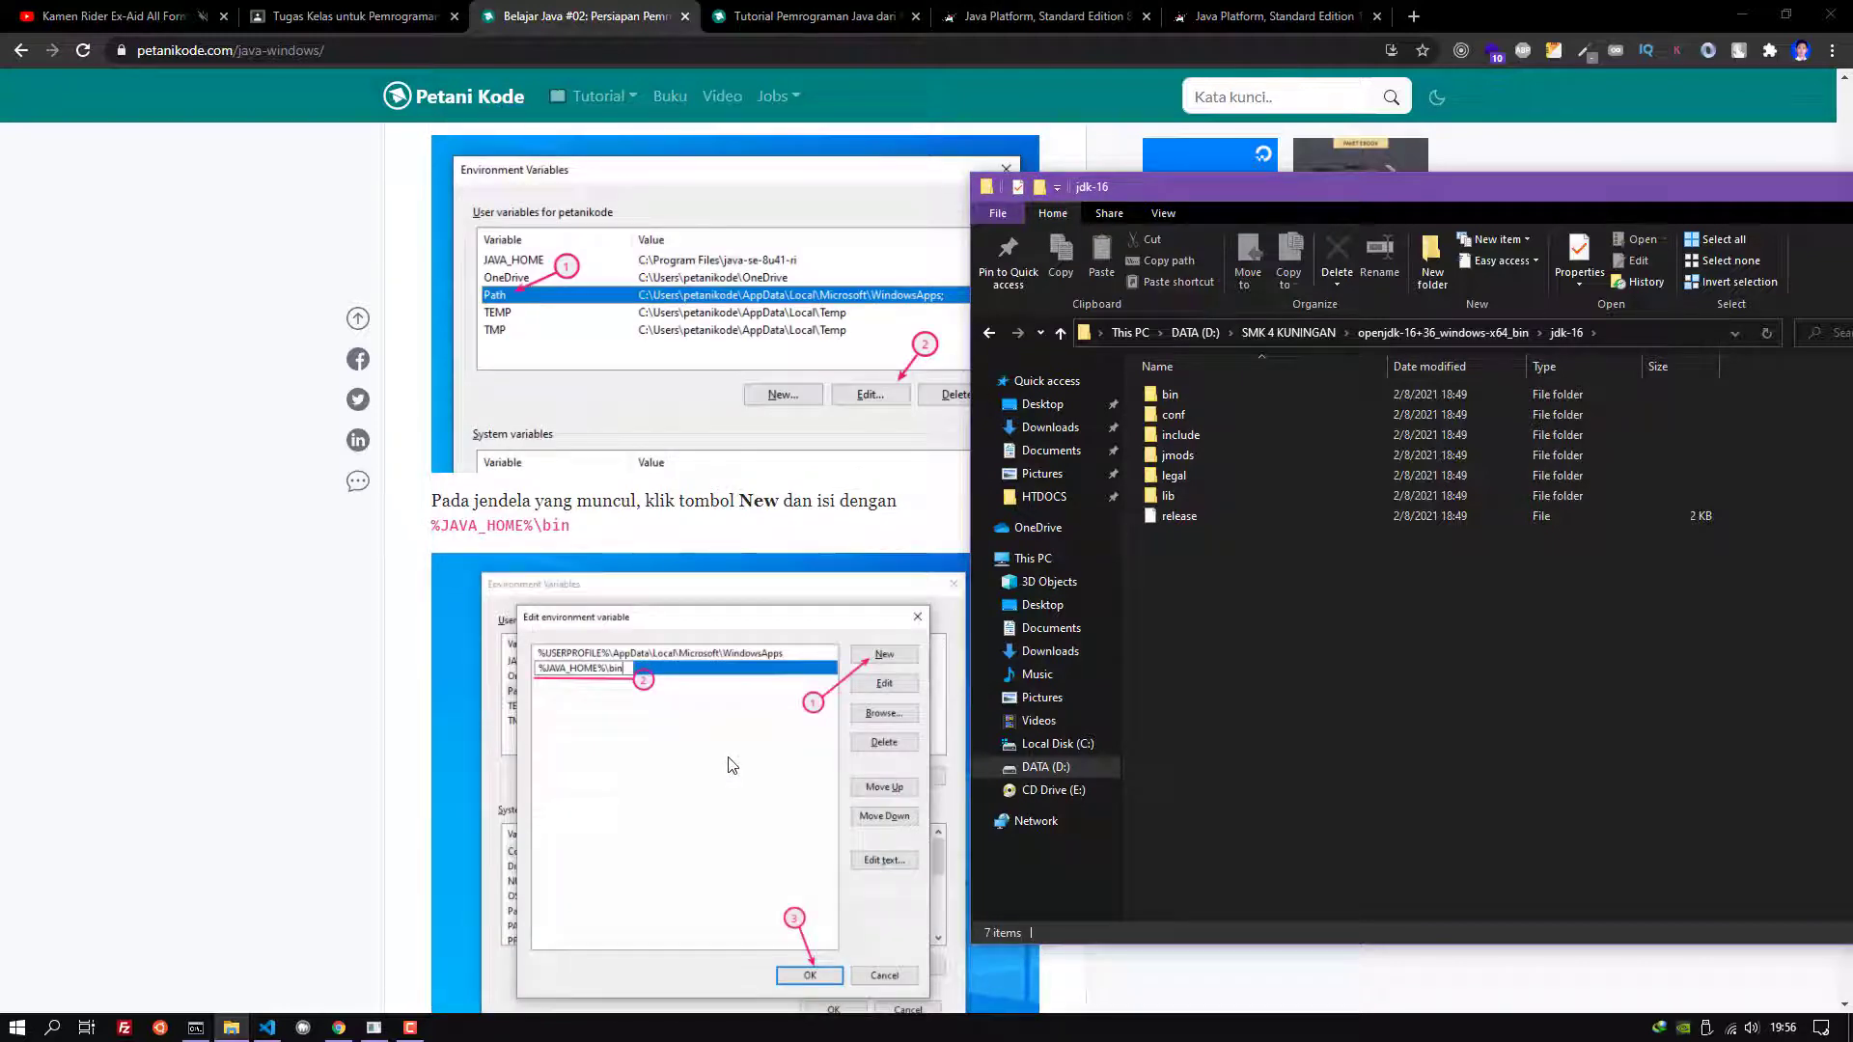
scroll(730, 762, "down", 5)
scroll(714, 748, "up", 6)
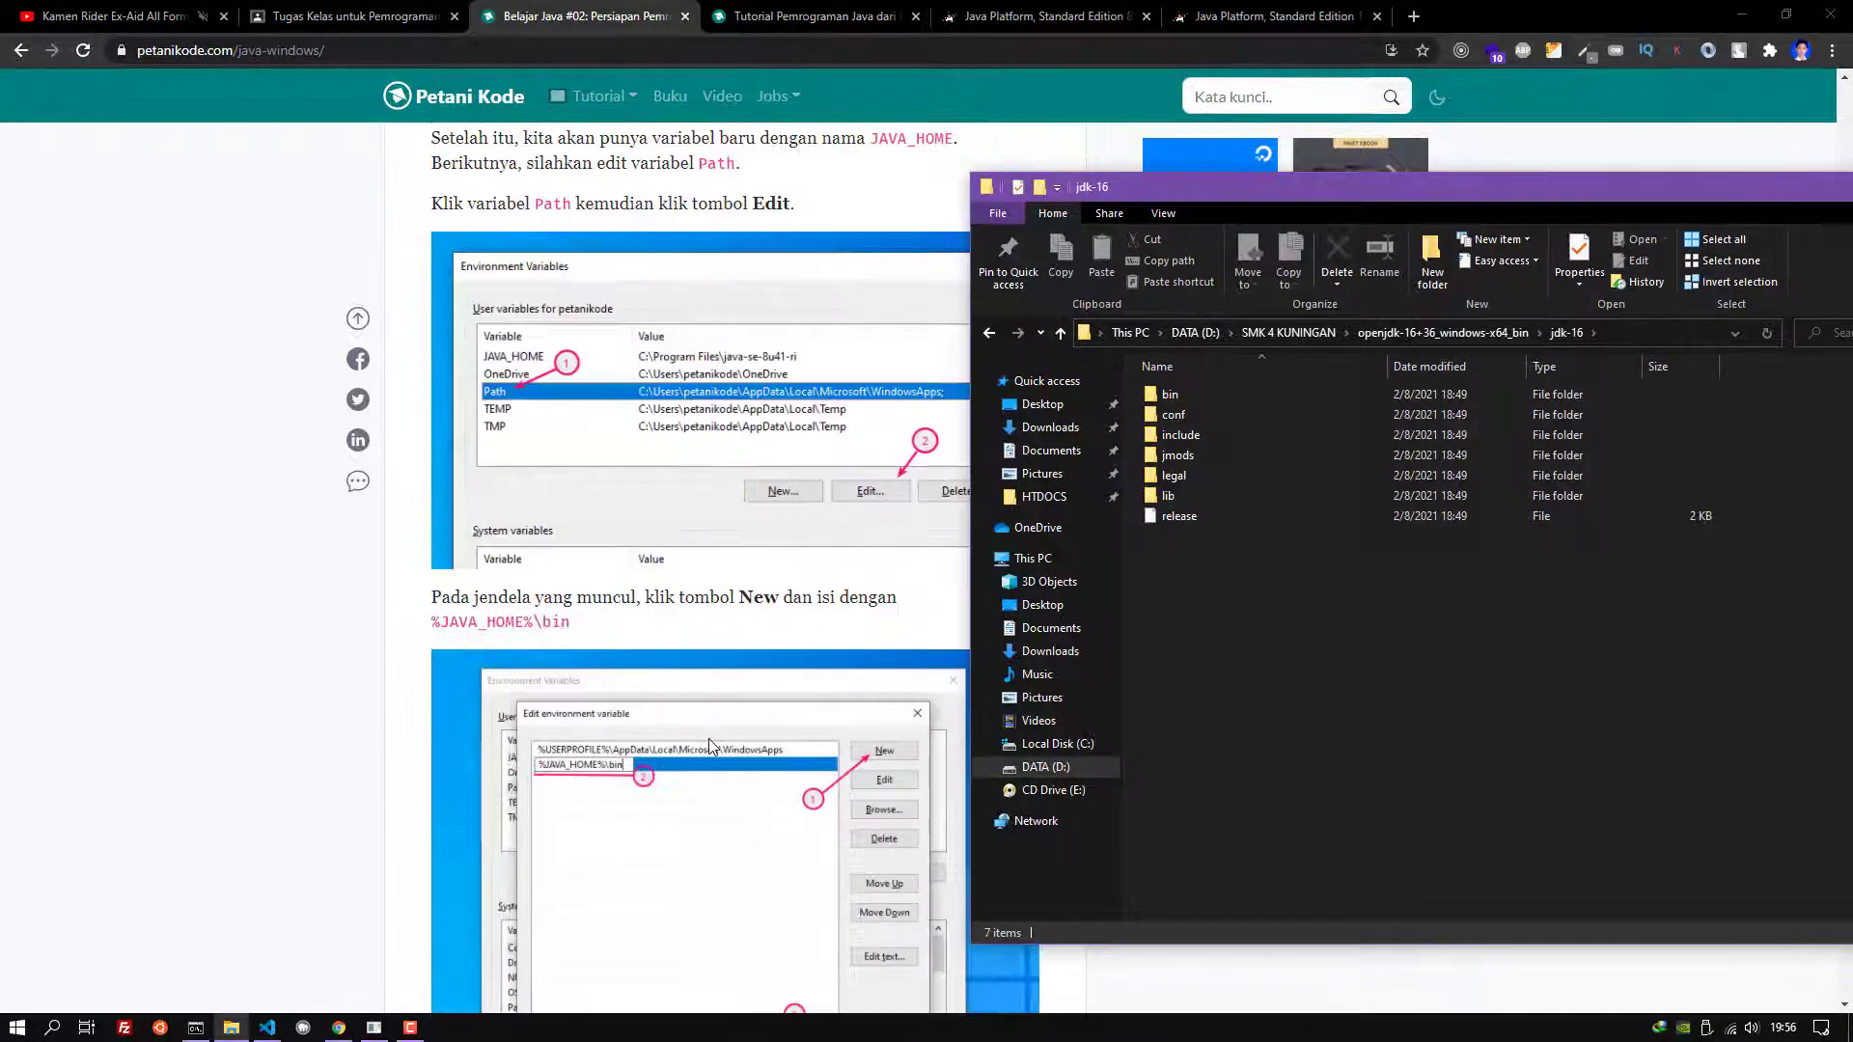
scroll(710, 745, "up", 8)
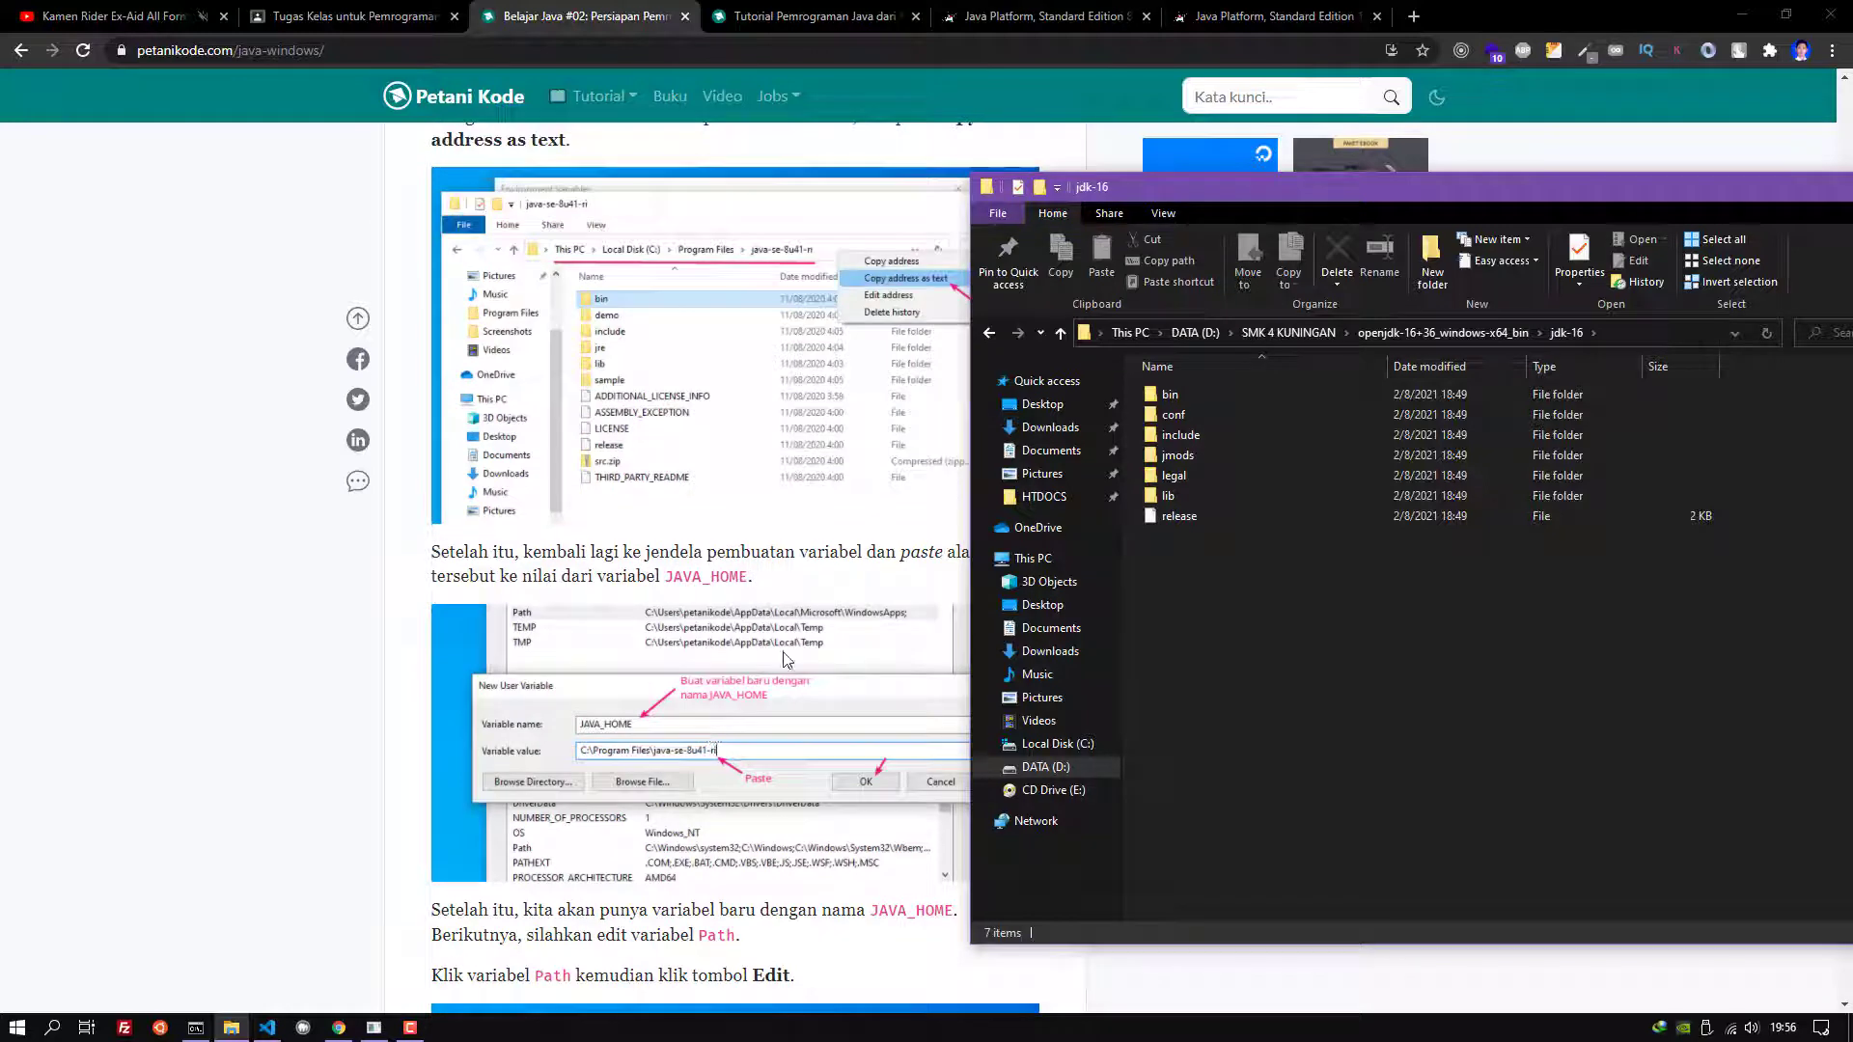
Locate java.exe and javac.exe in the bin folder, and return to the jdk-16 folder
double_click(1170, 394)
scroll(1293, 628, "down", 3)
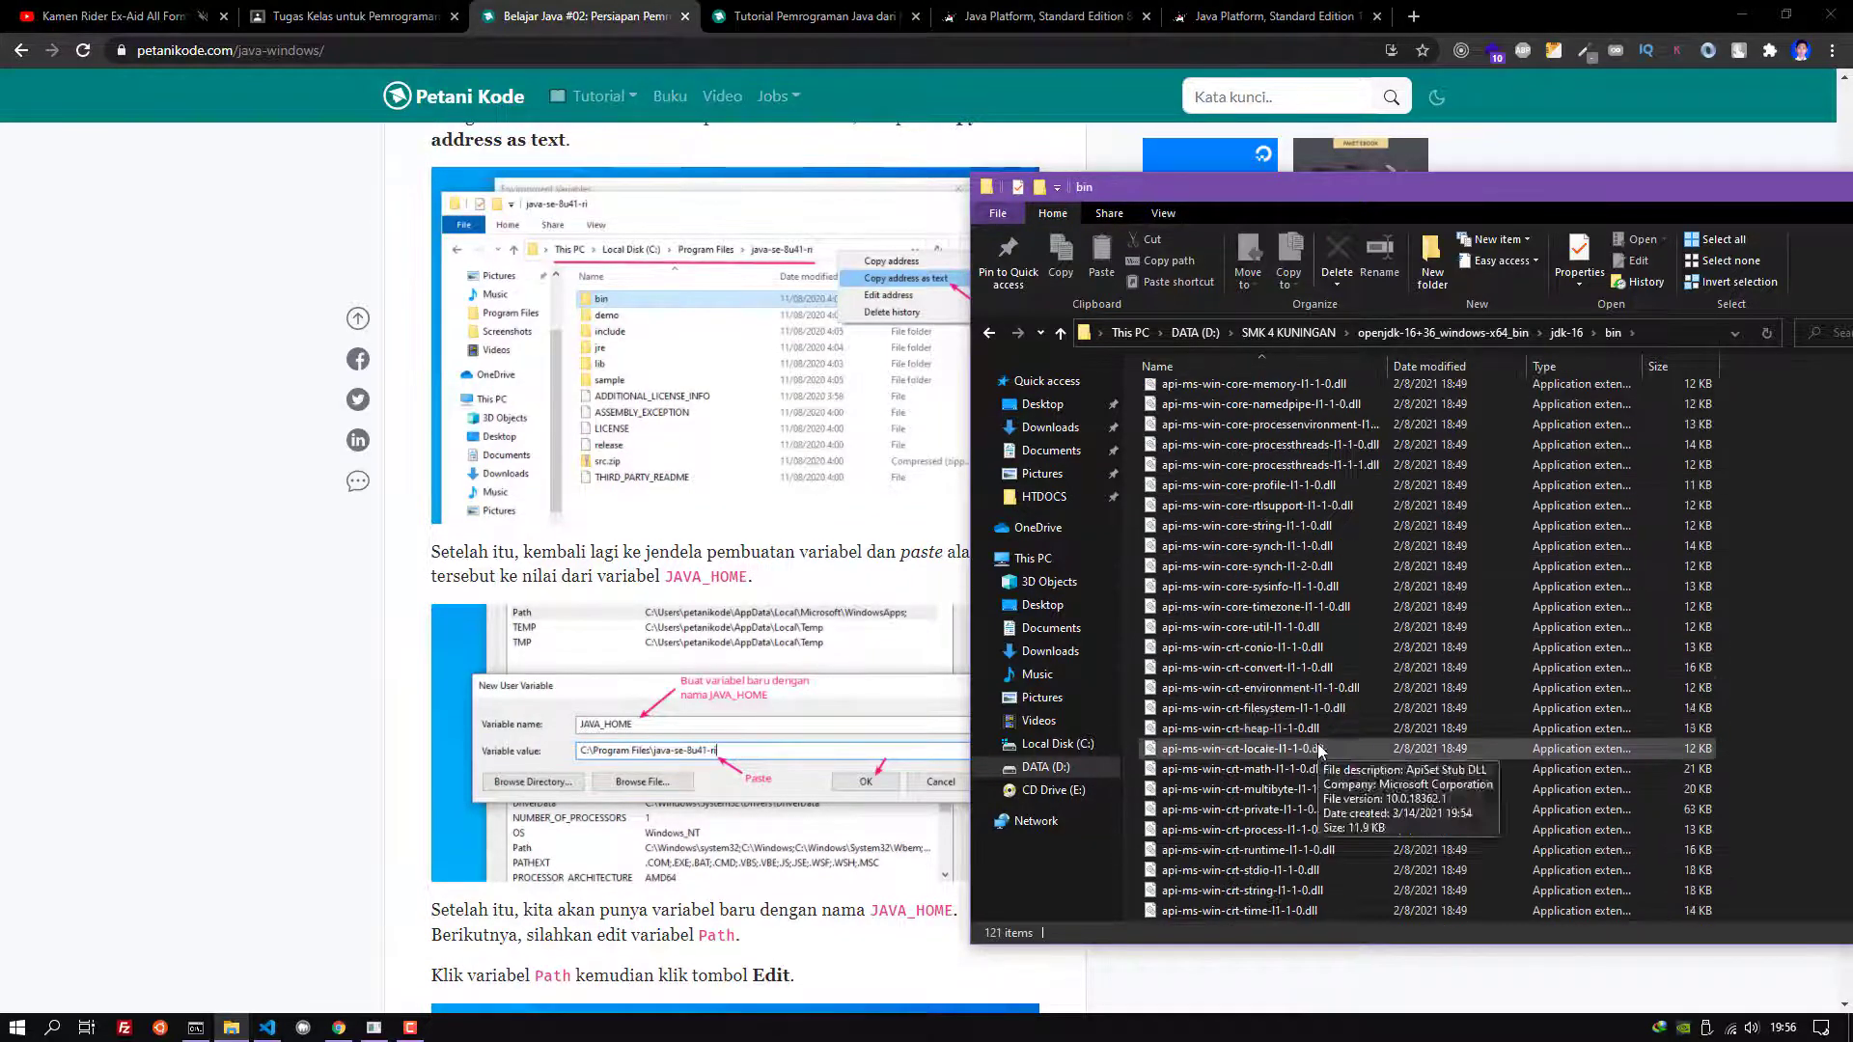
scroll(1317, 732, "down", 10)
left_click(1176, 710)
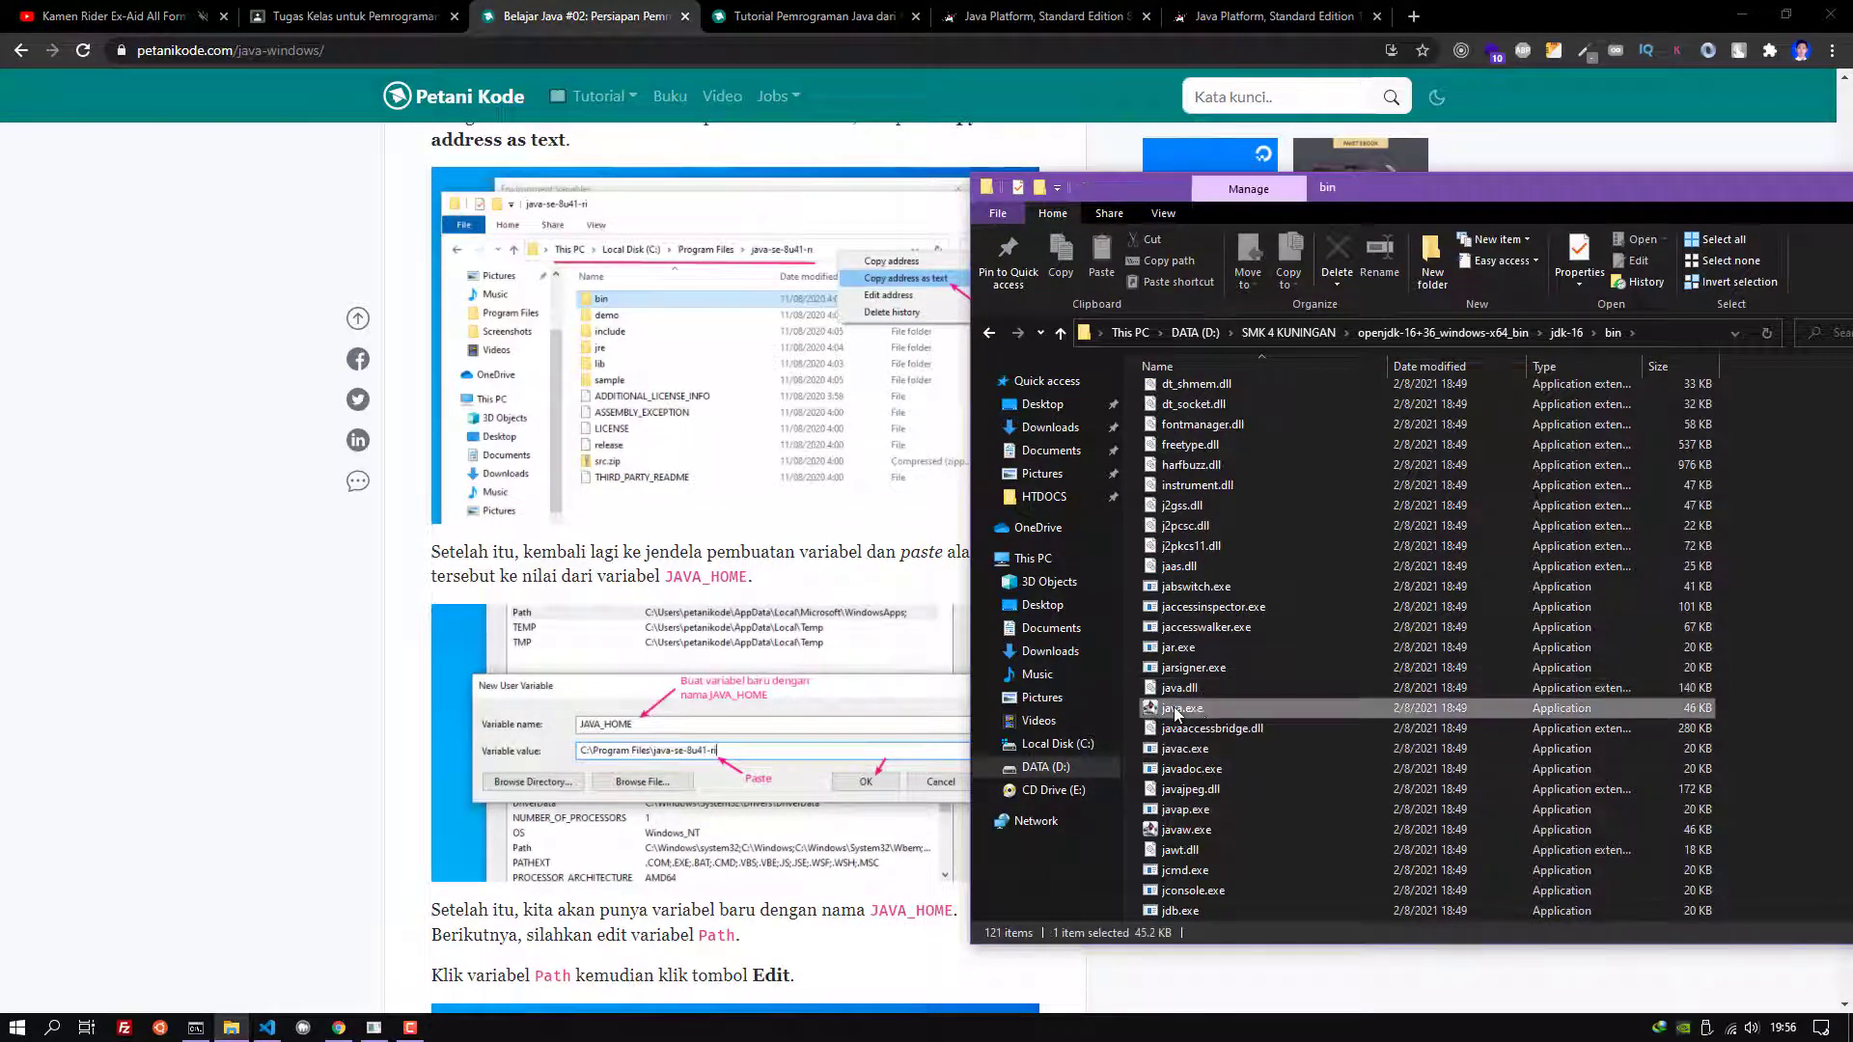
left_click(1220, 750)
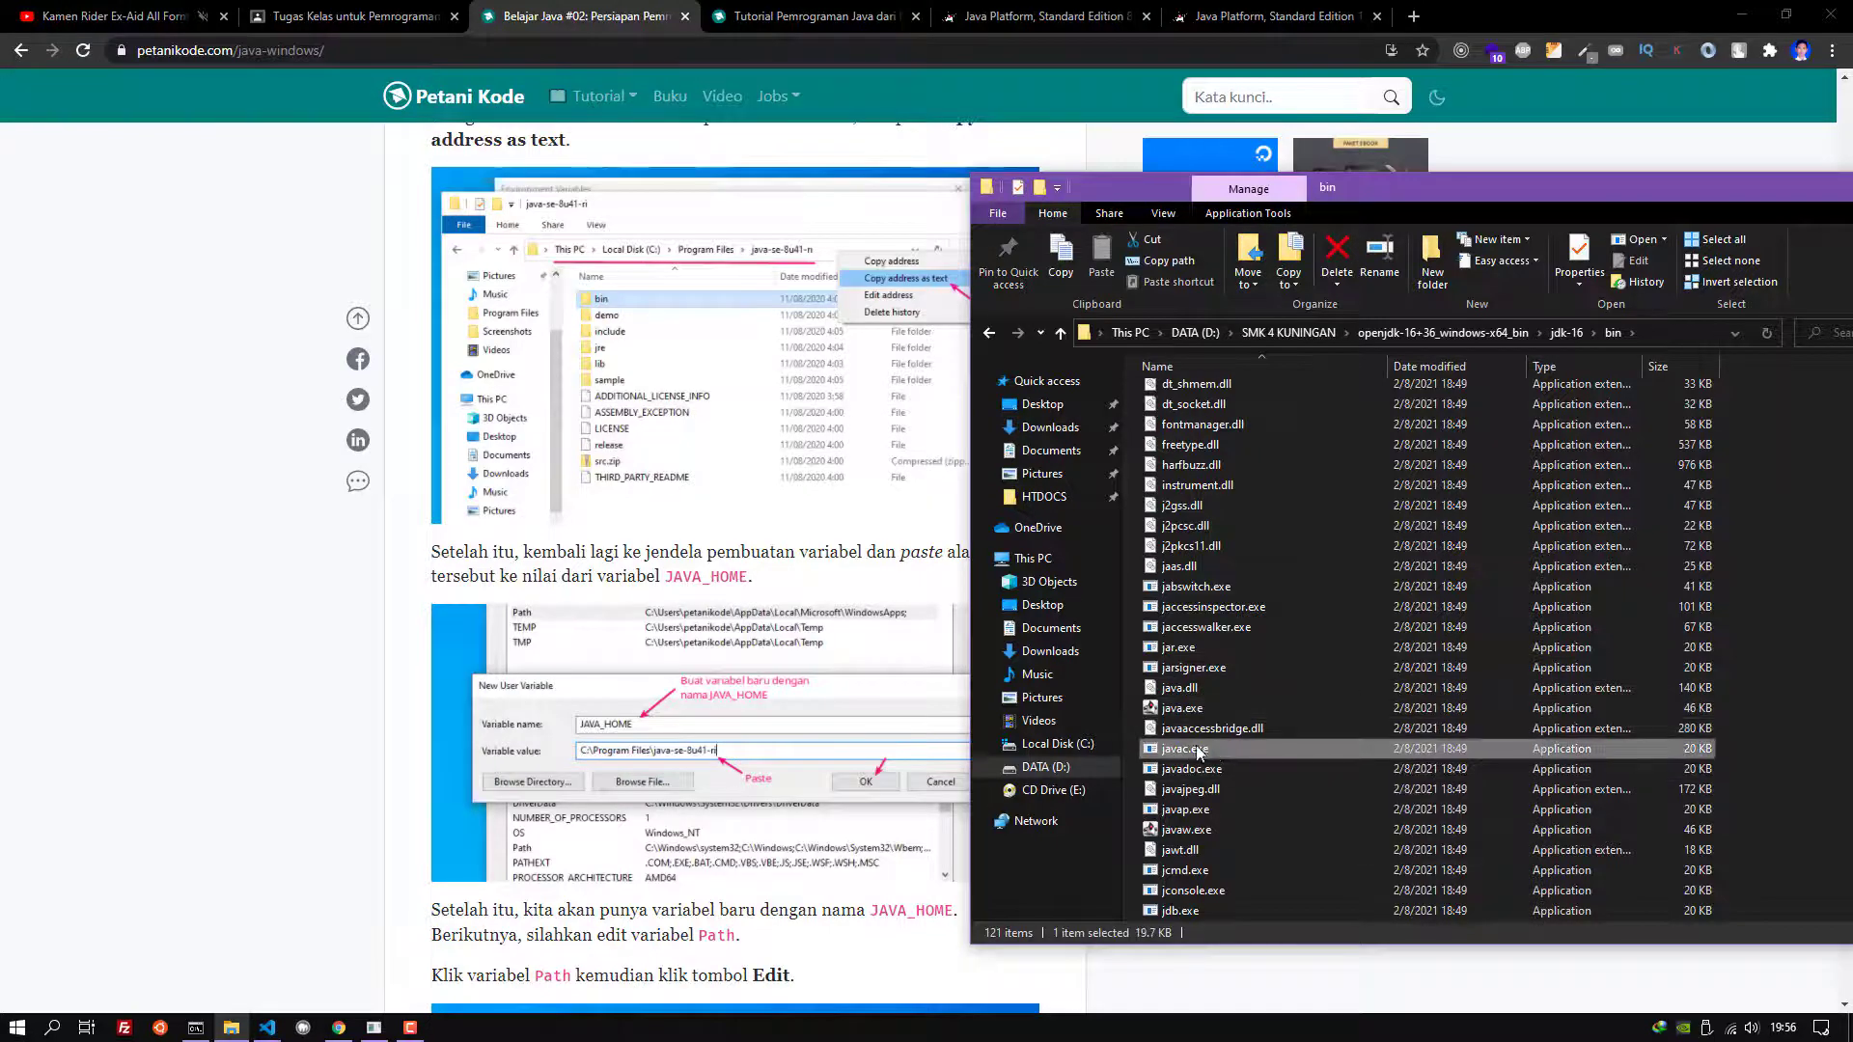
left_click(988, 334)
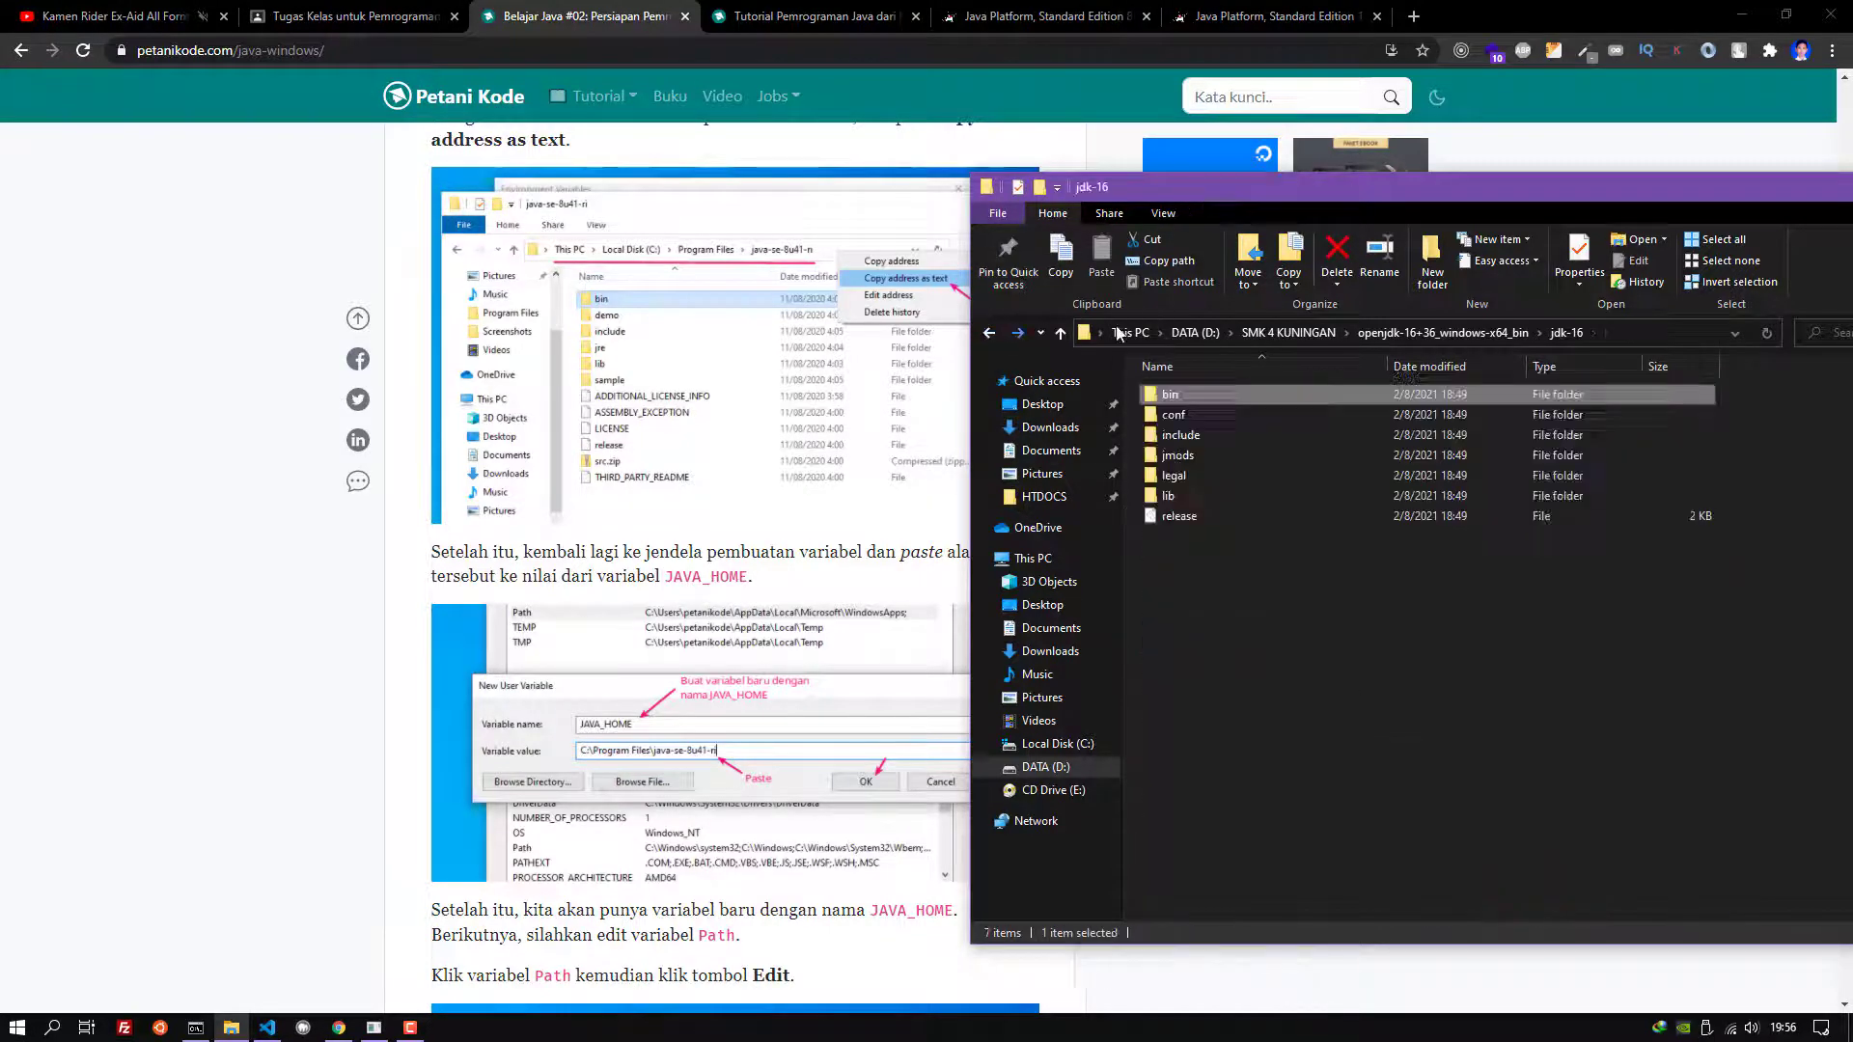
Copy the extracted jdk-16 folder into C:\Program Files, granting administrator permission, and move the copy progress window aside
left_click(1390, 333)
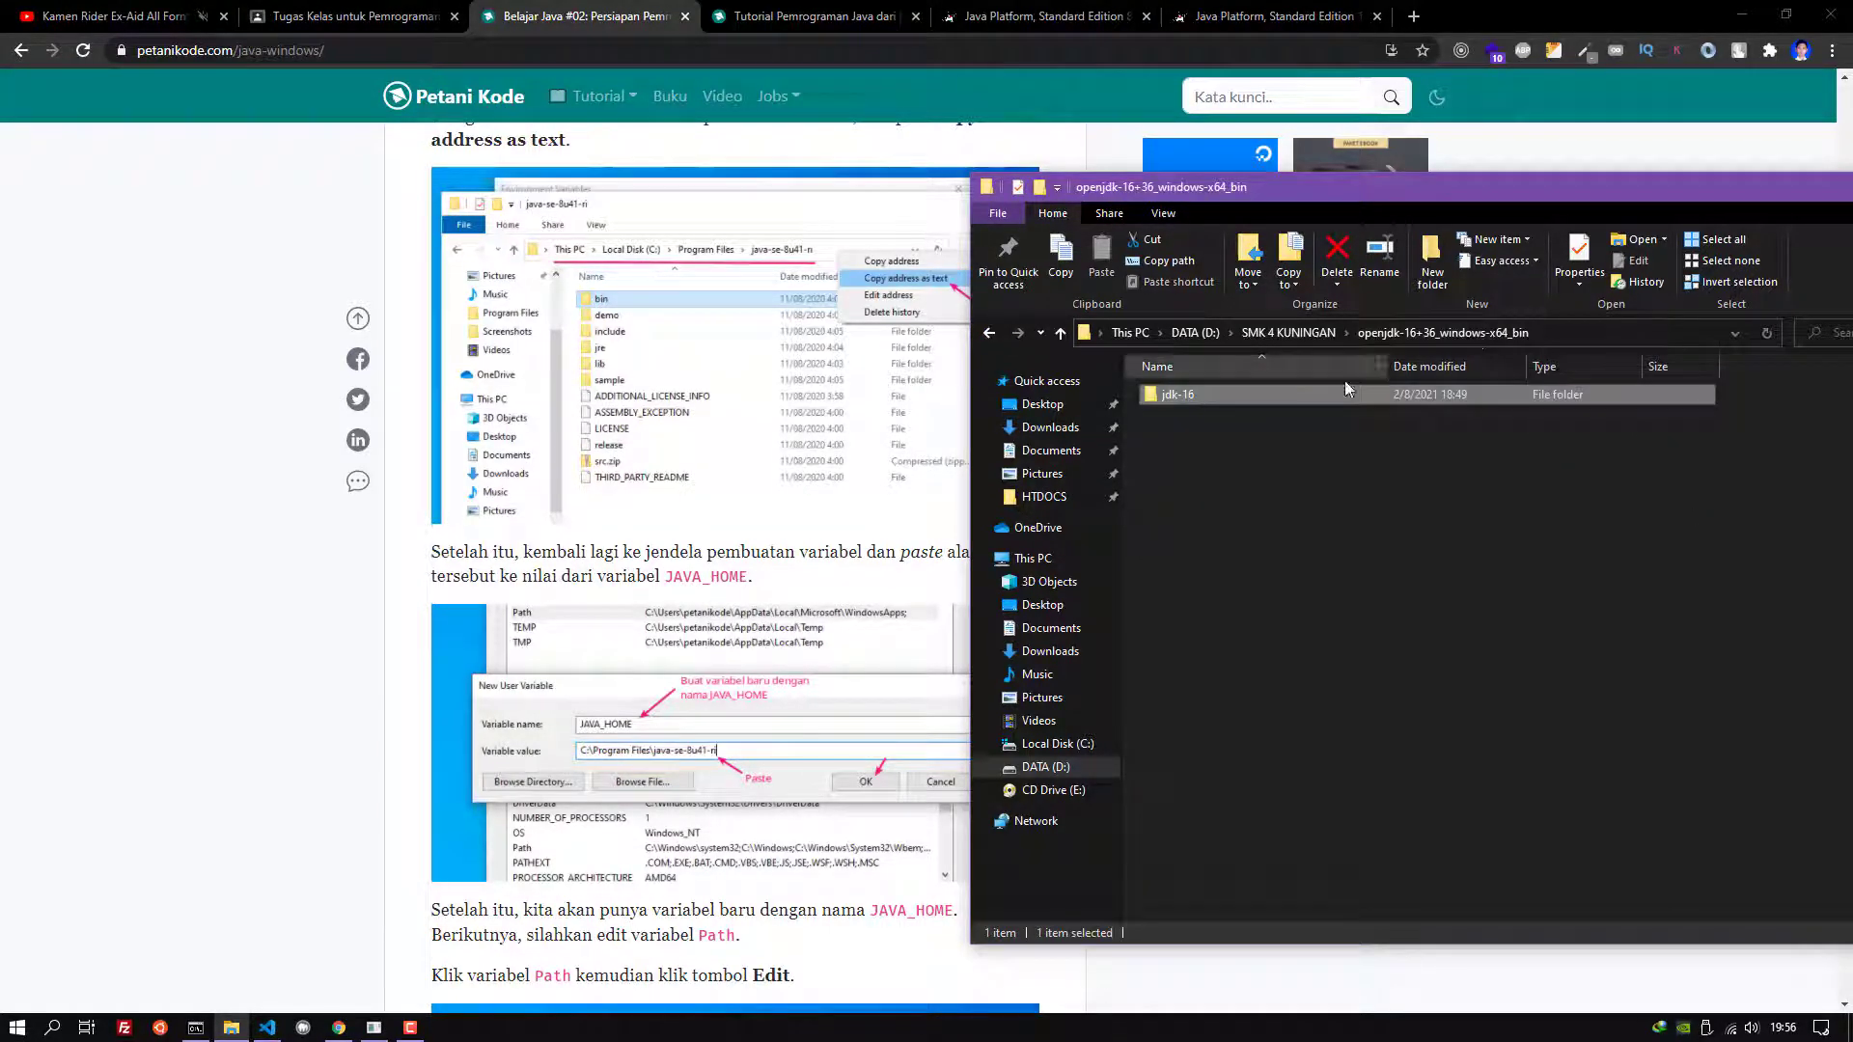
right_click(1282, 391)
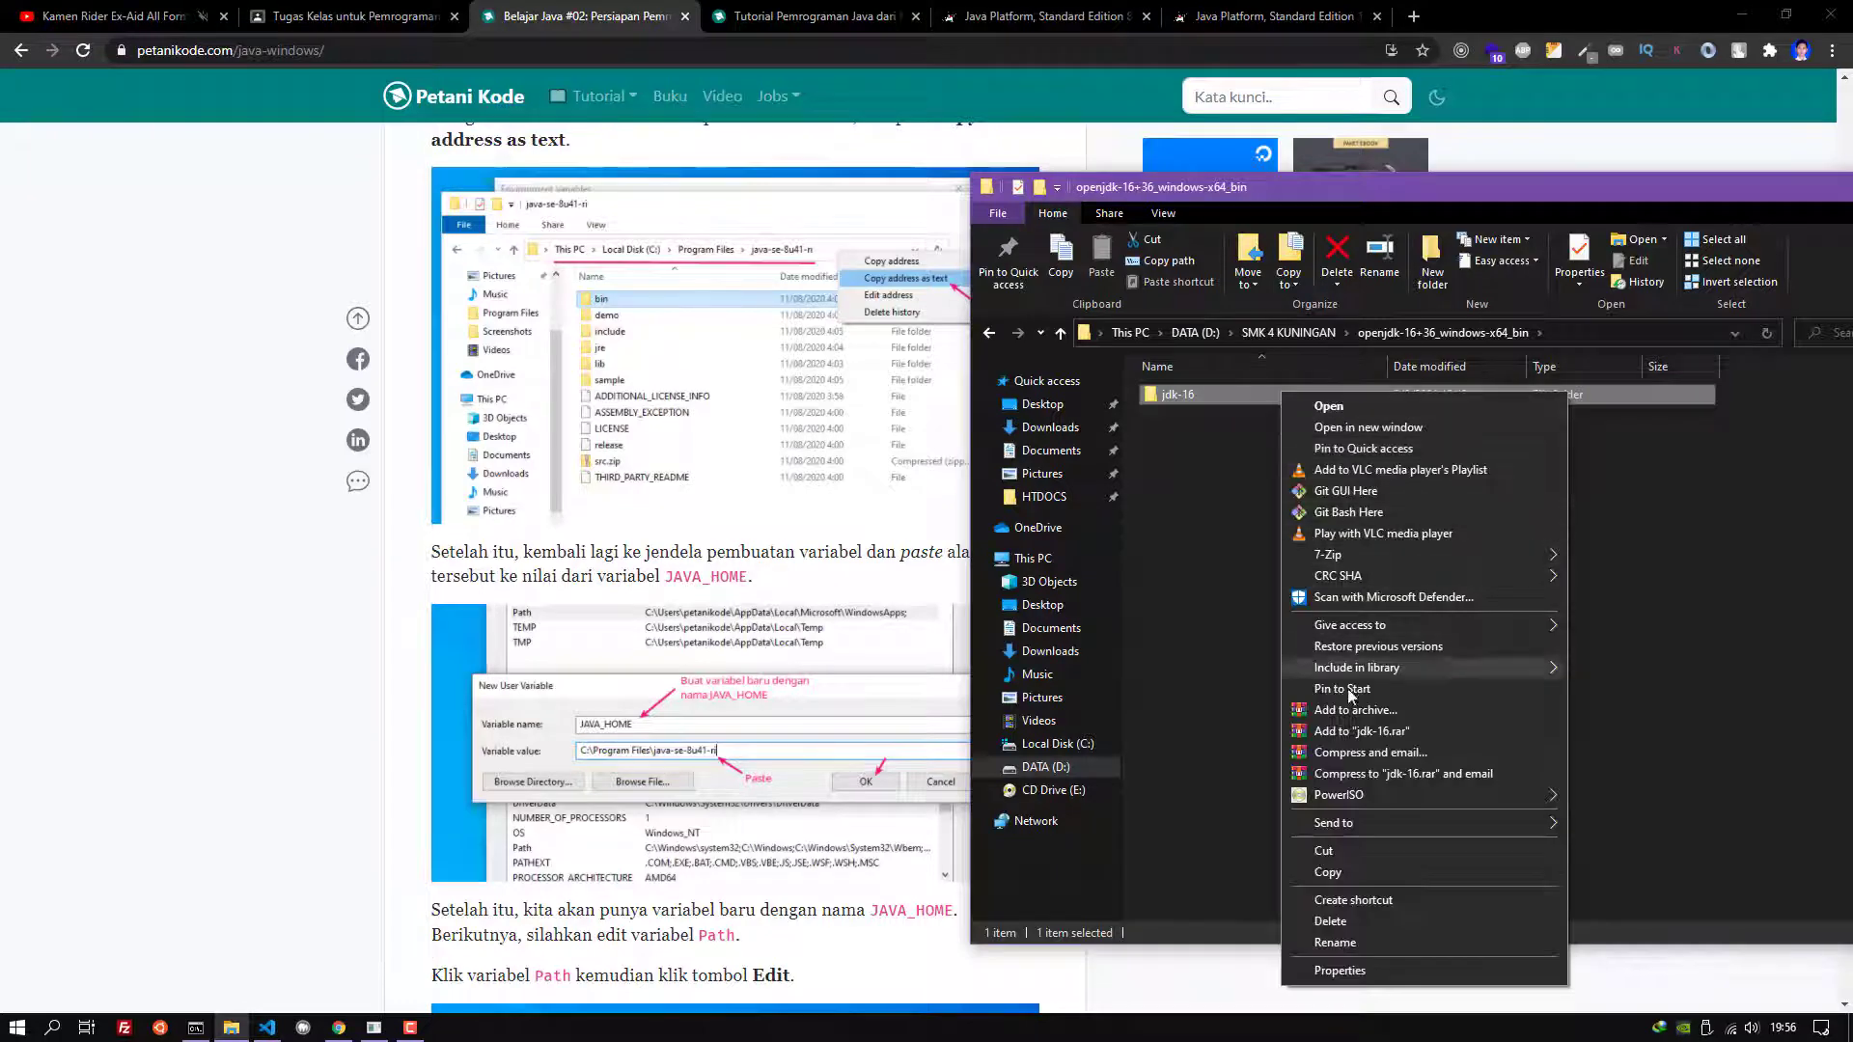
left_click(1327, 872)
left_click(1062, 744)
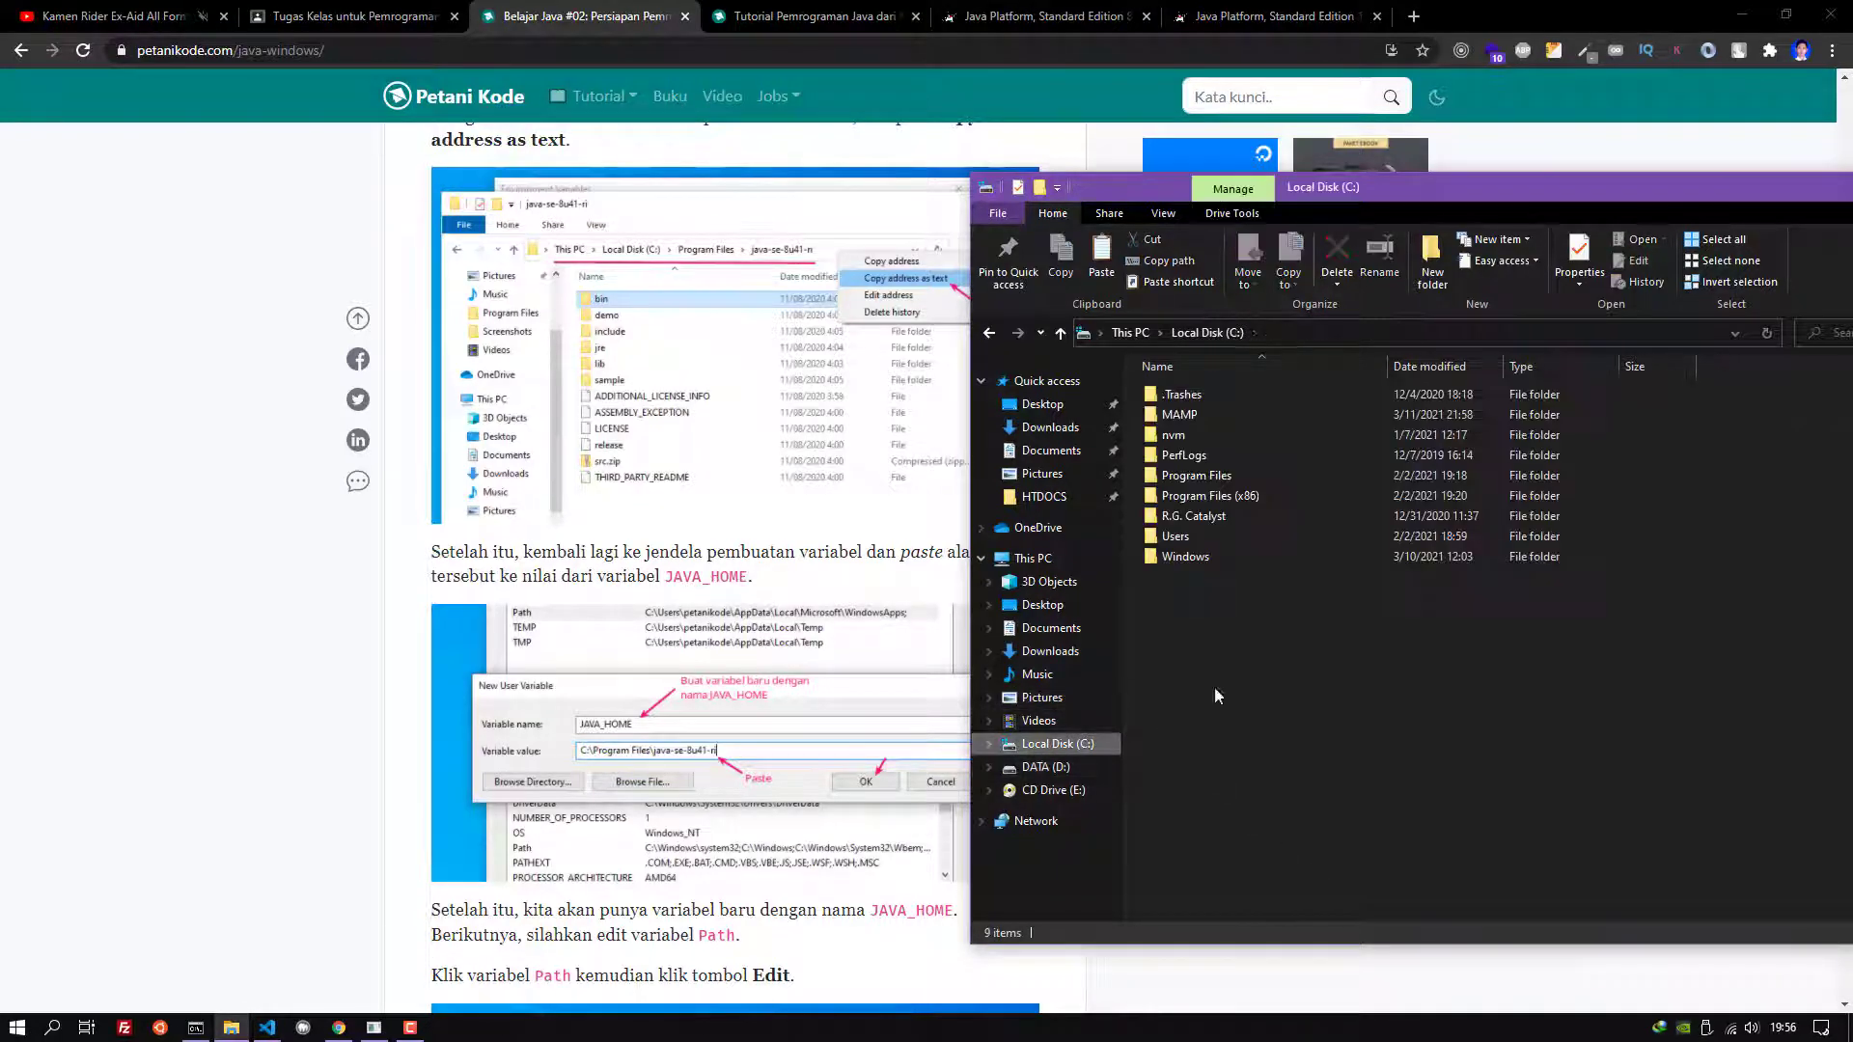
double_click(1221, 475)
right_click(1809, 440)
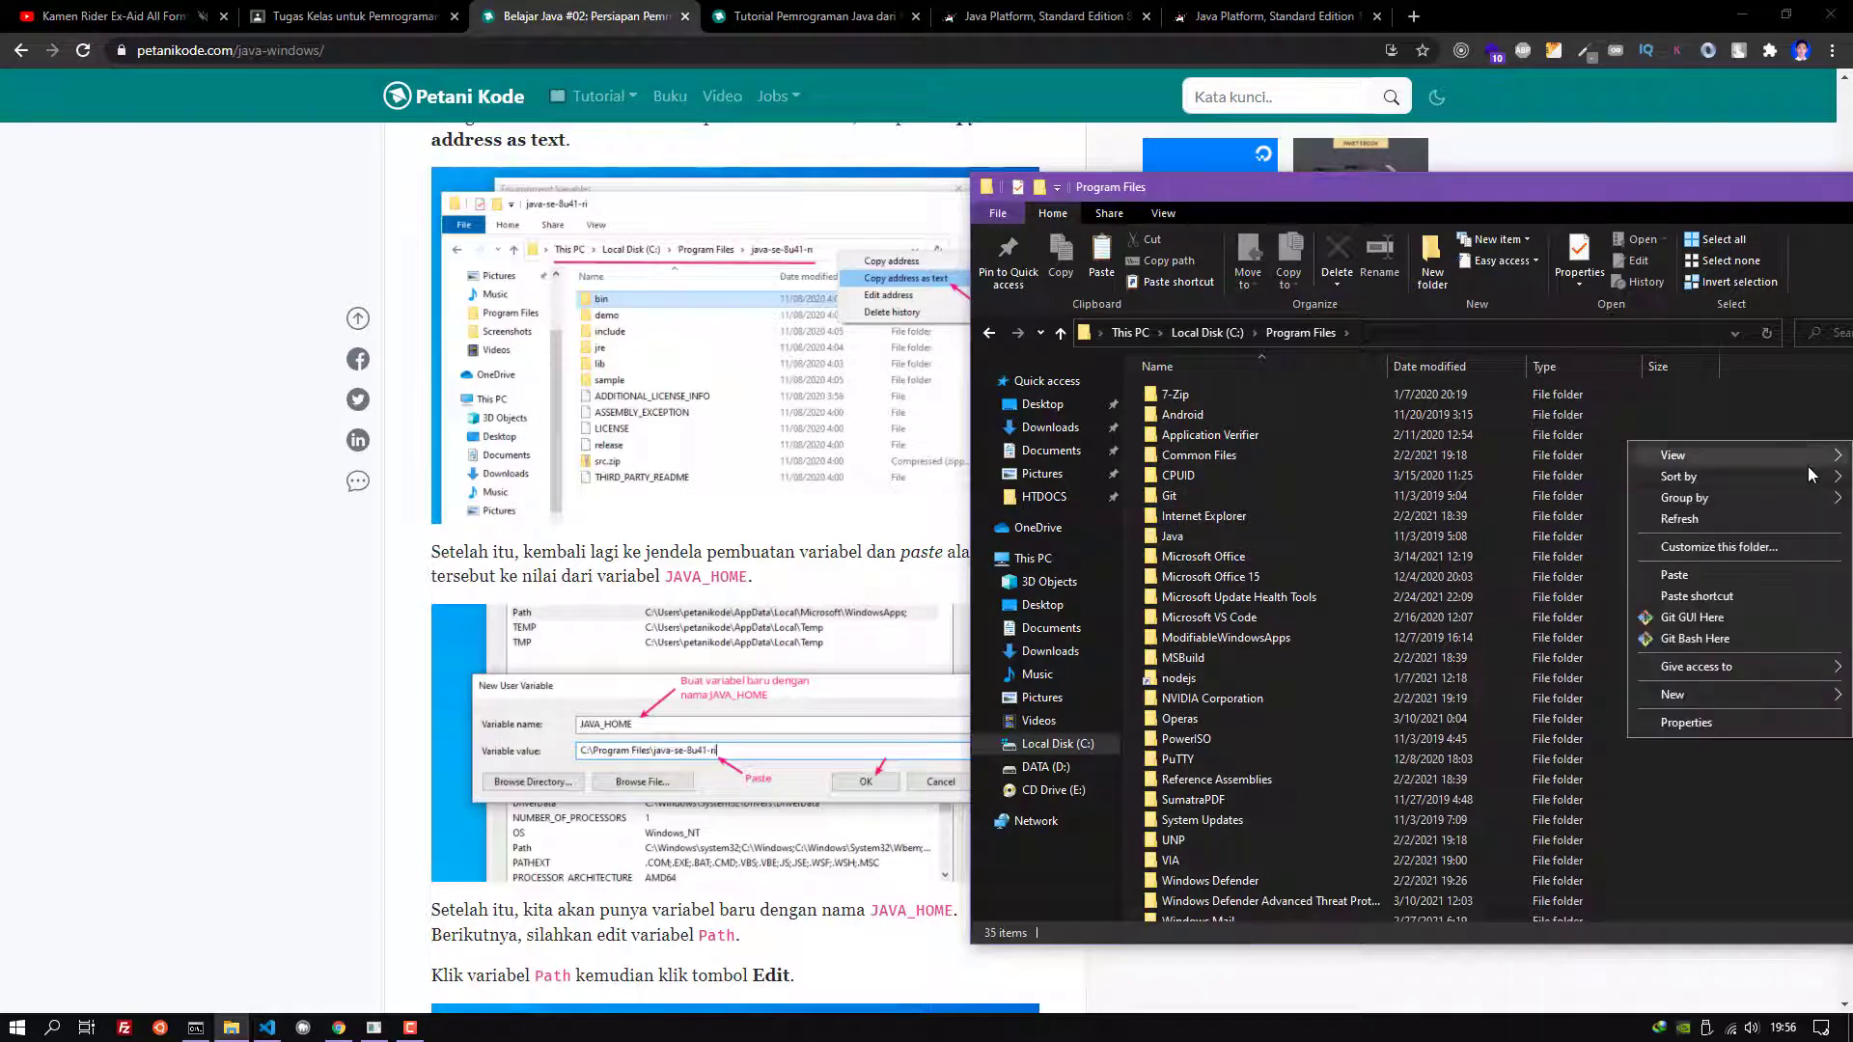
left_click(1754, 582)
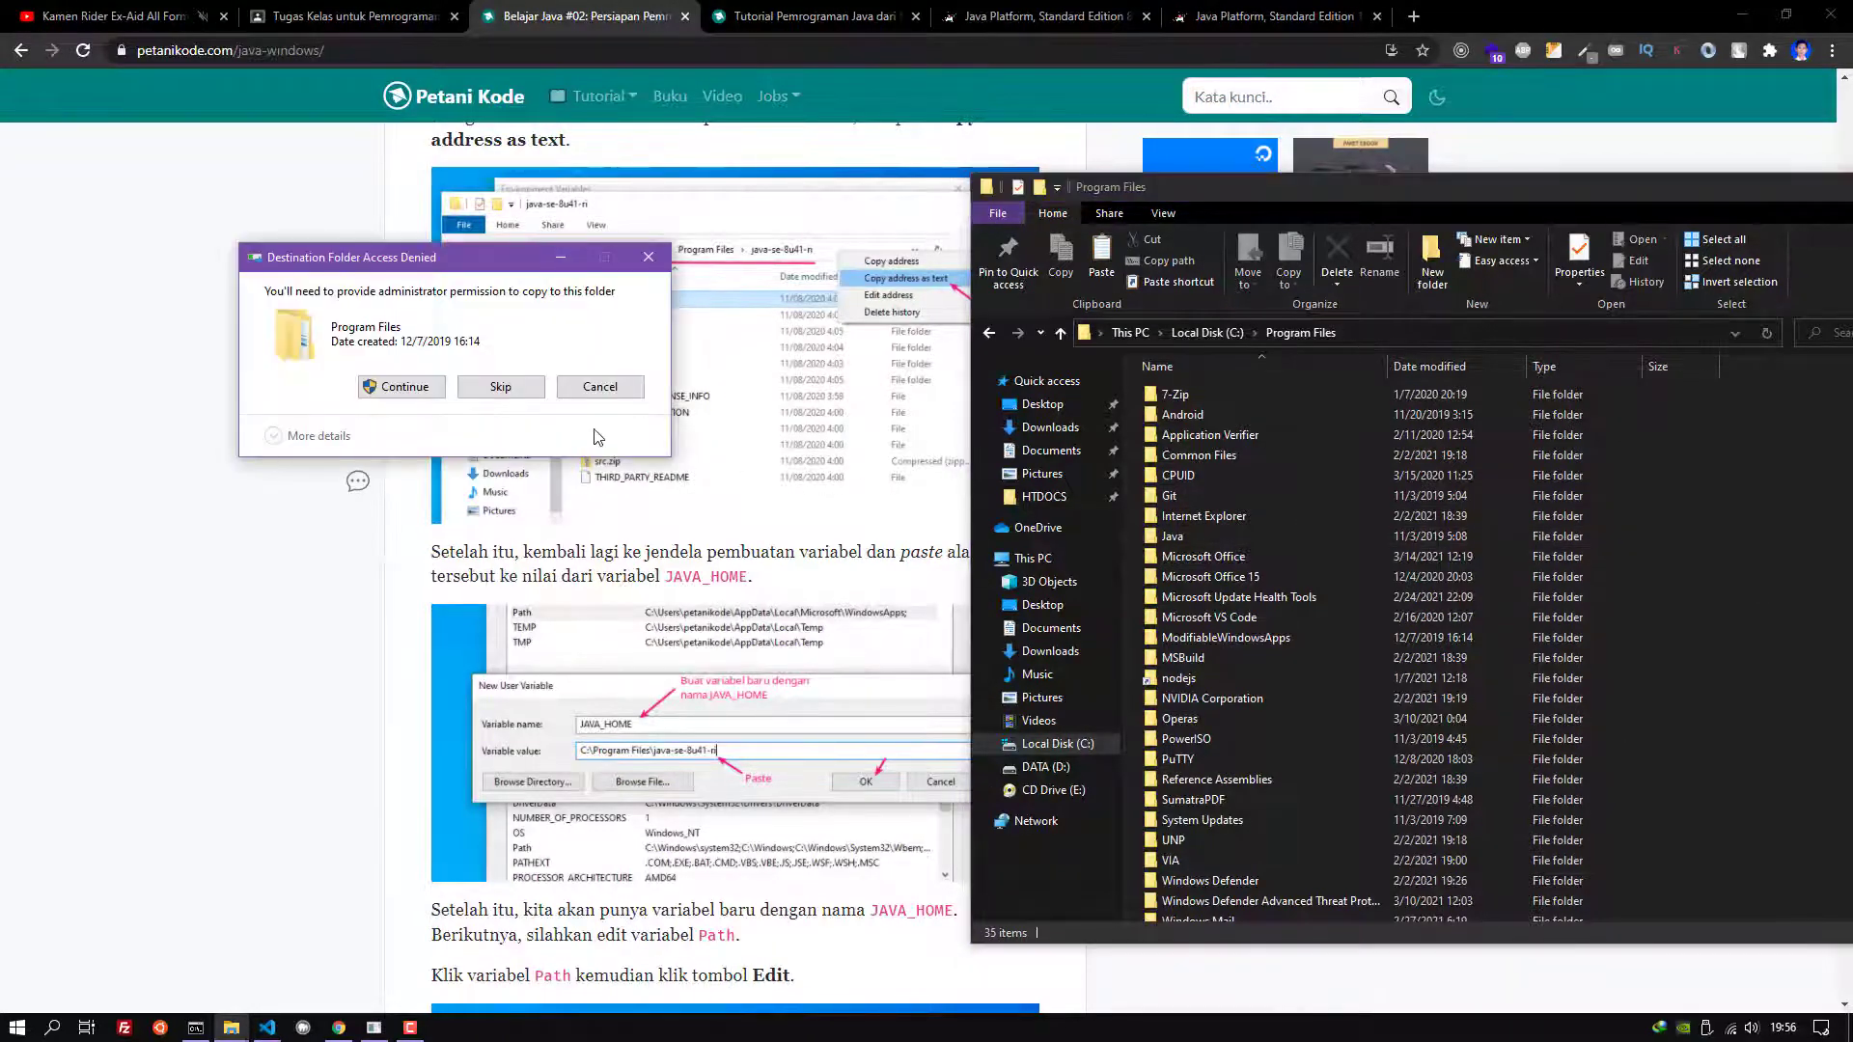
left_click(401, 385)
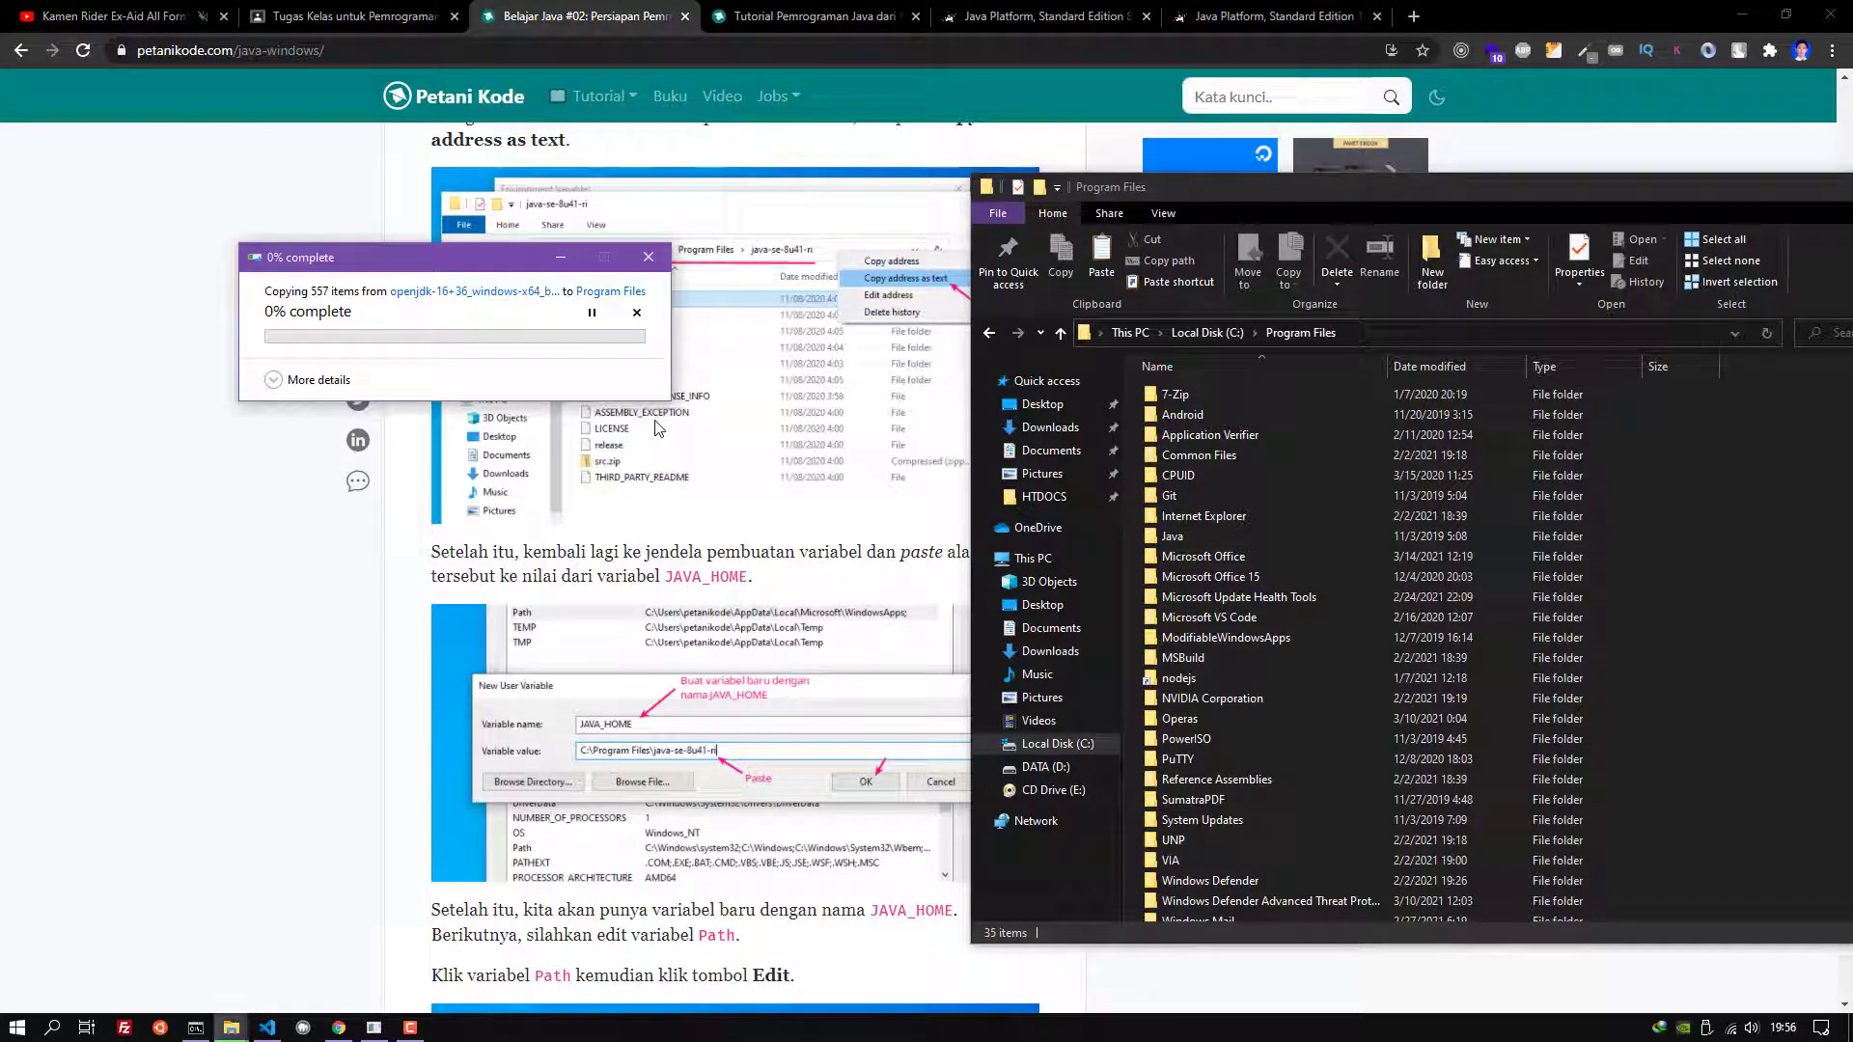
left_click_drag(395, 266, 170, 286)
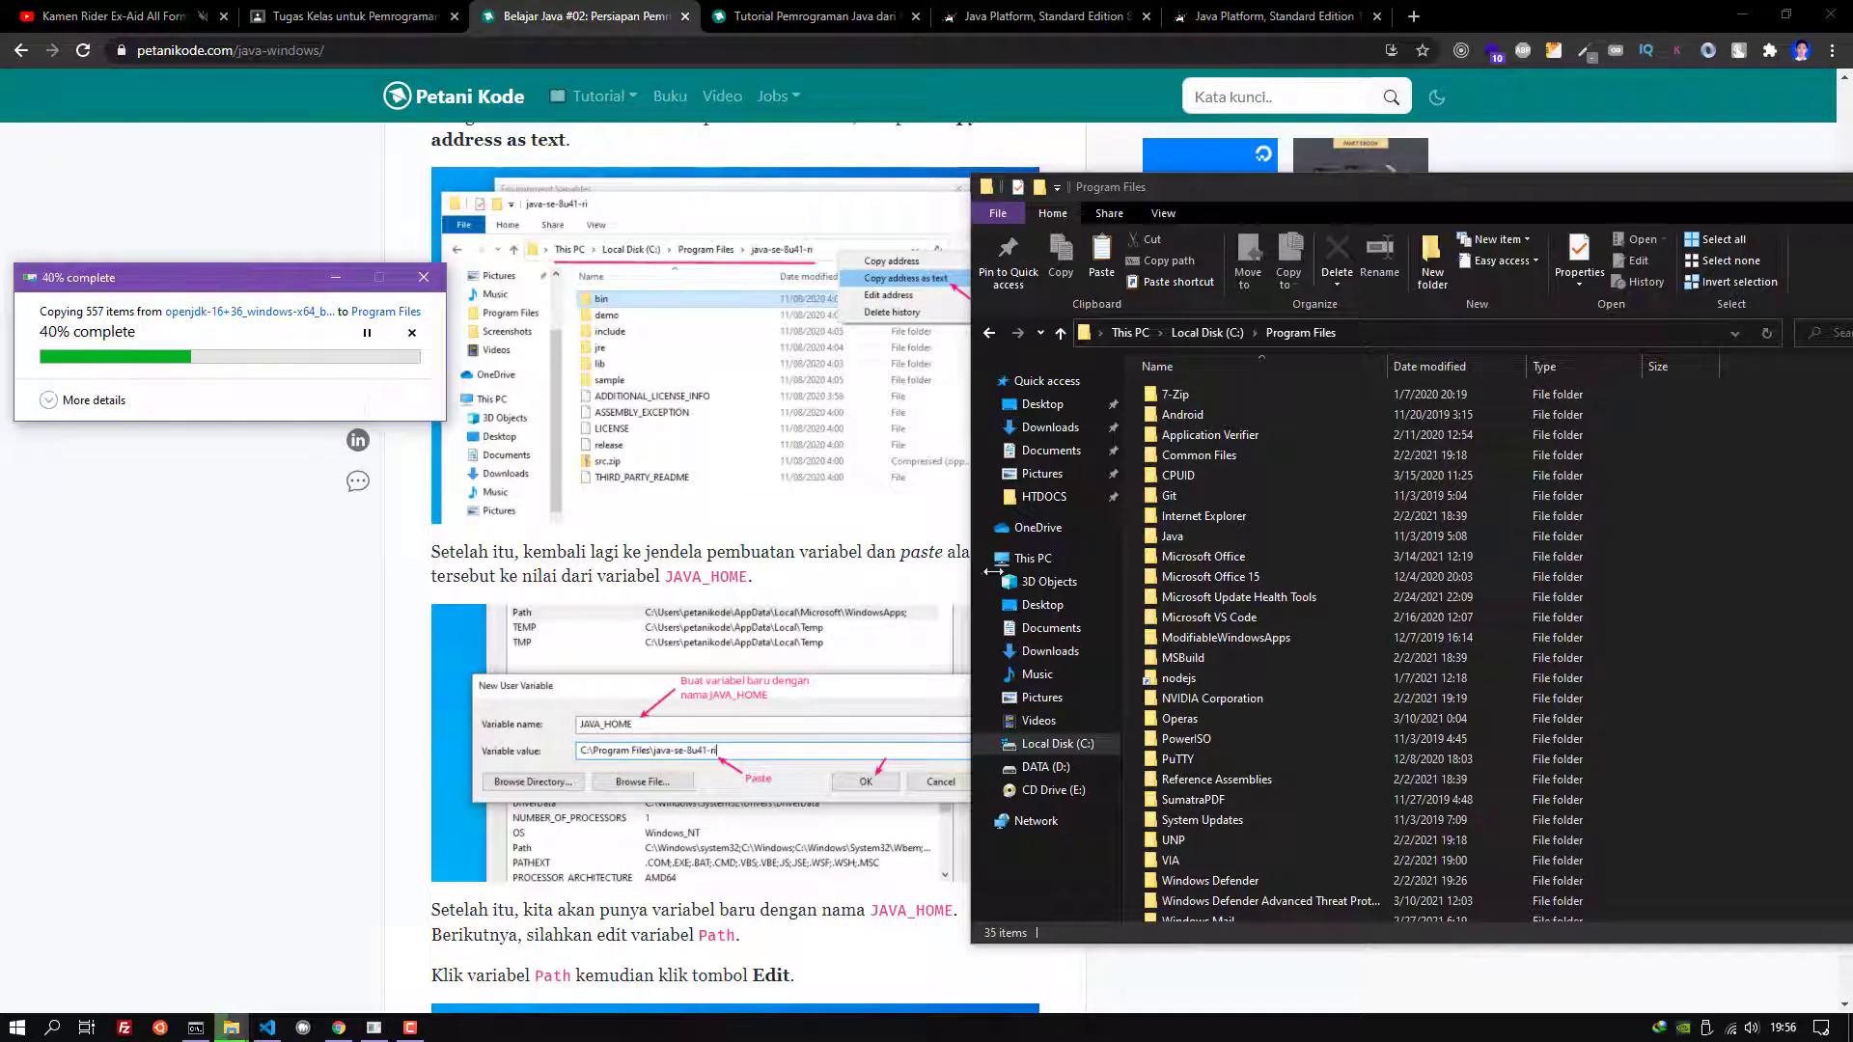
Locate the copied jdk-16 folder in Program Files and open it
scroll(1514, 598, "down", 3)
left_click(1524, 591)
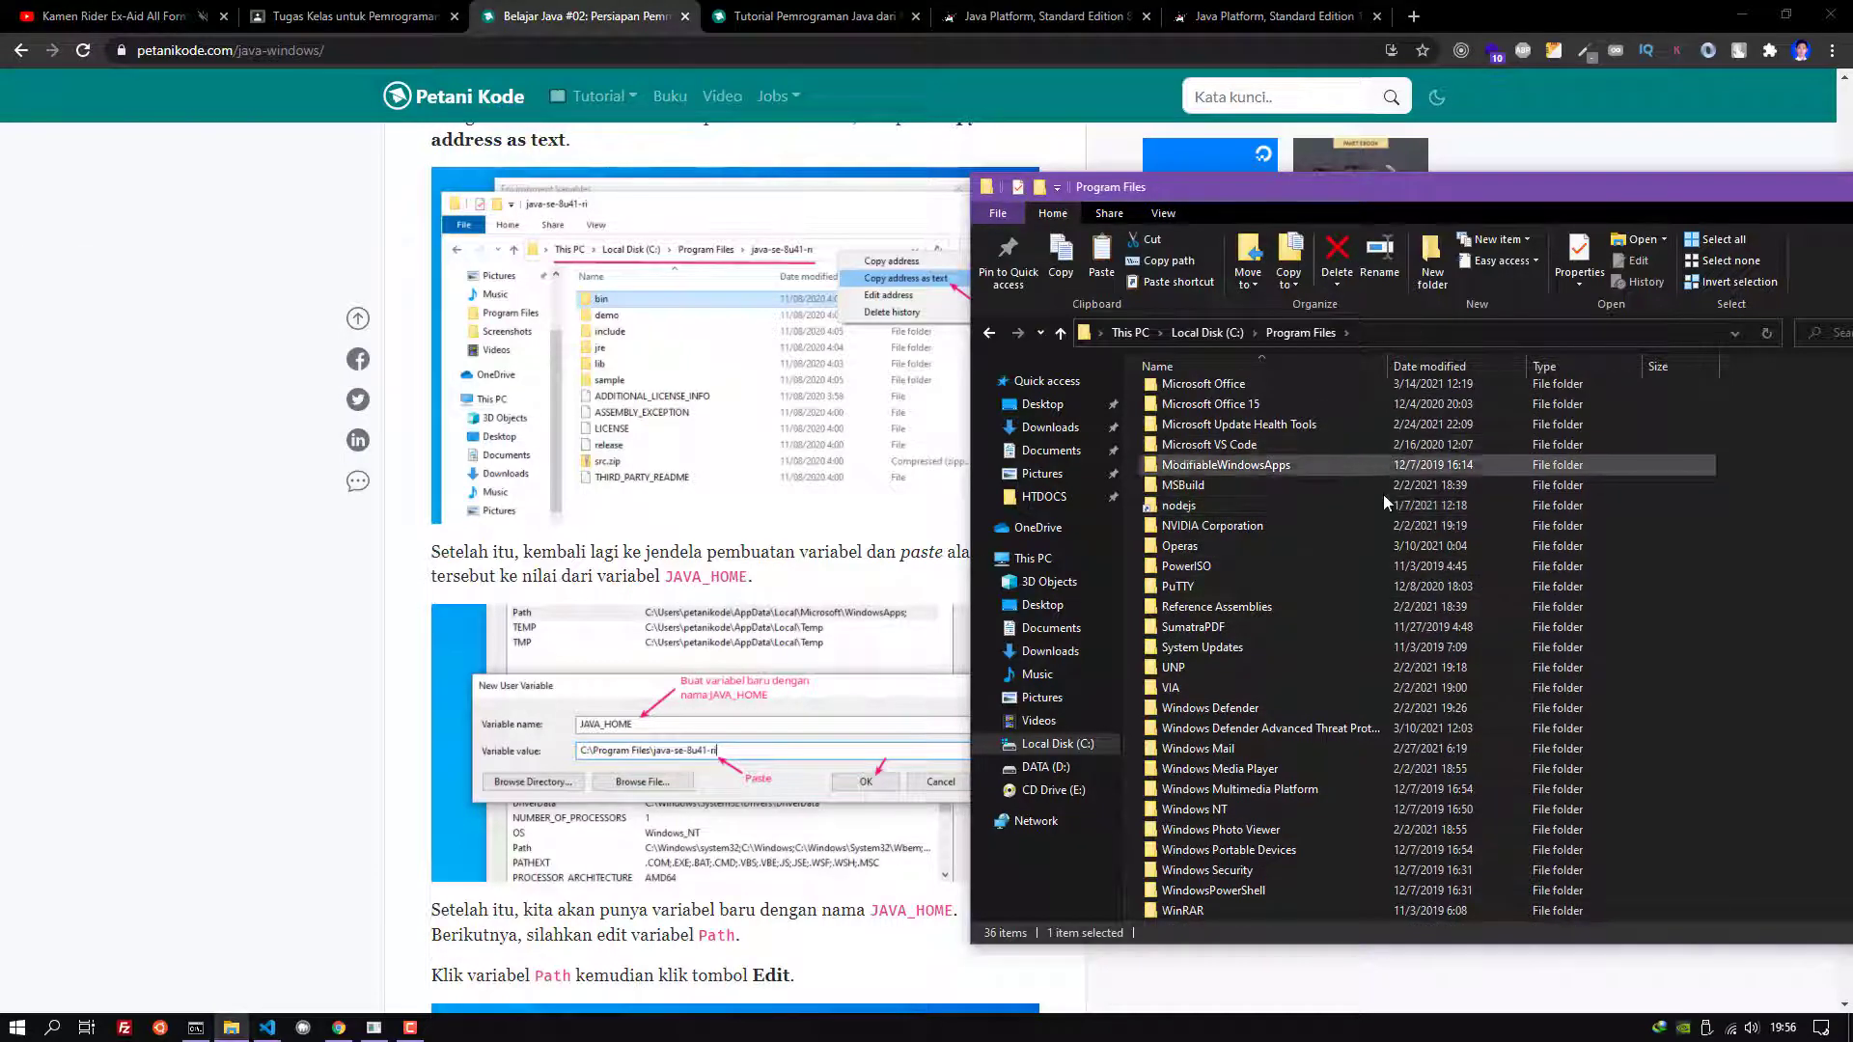
scroll(1390, 512, "up", 3)
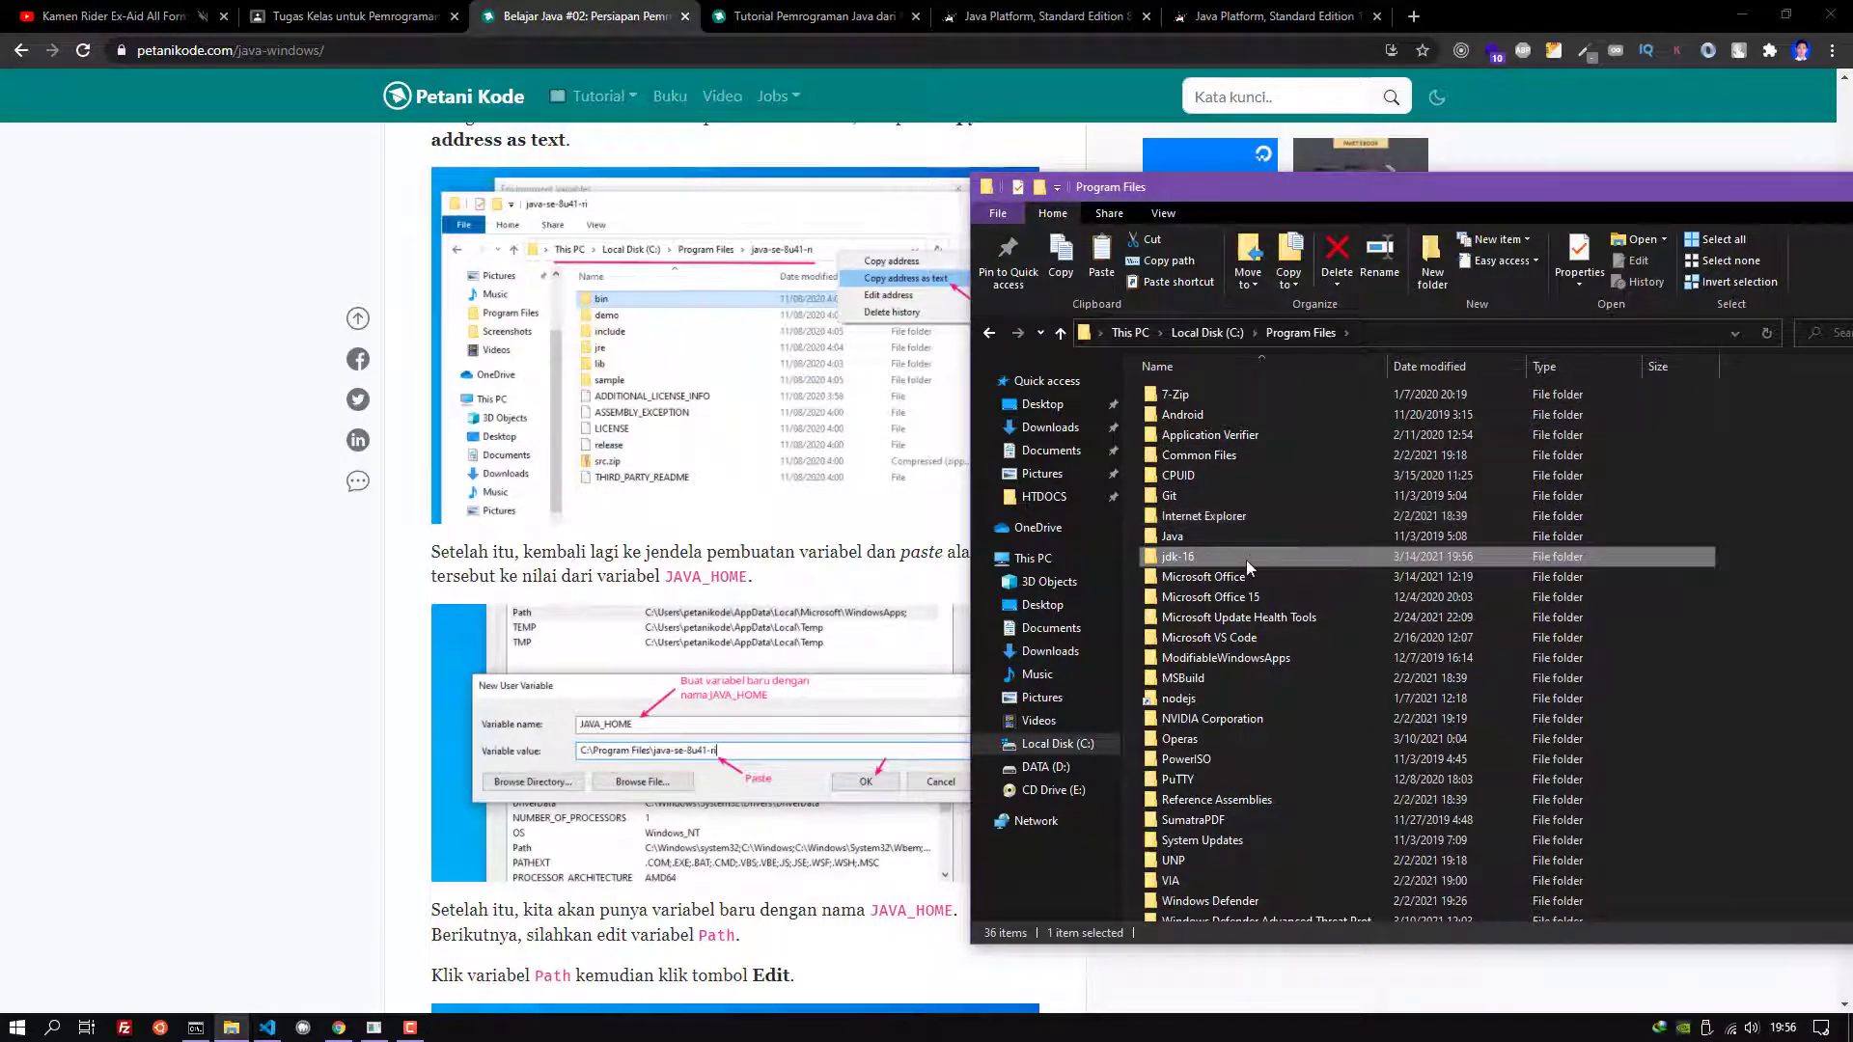
mouse_move(1208, 559)
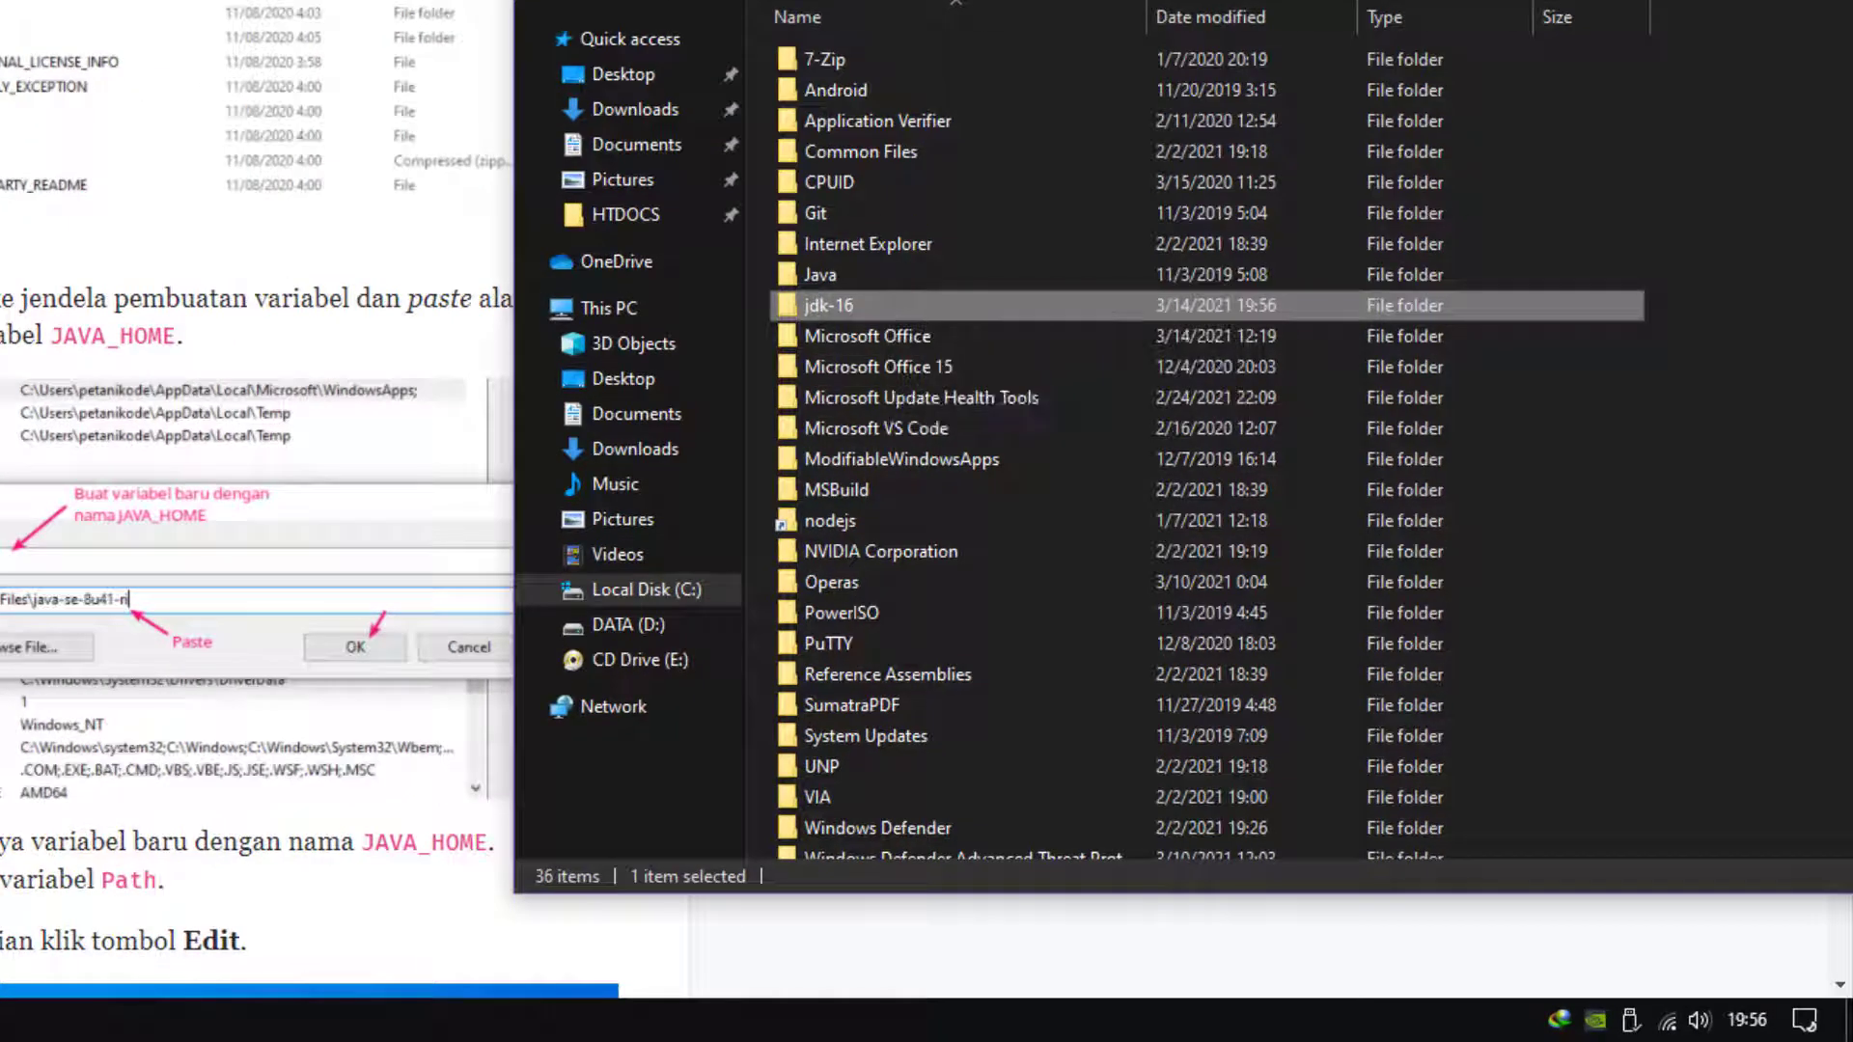
mouse_move(867, 309)
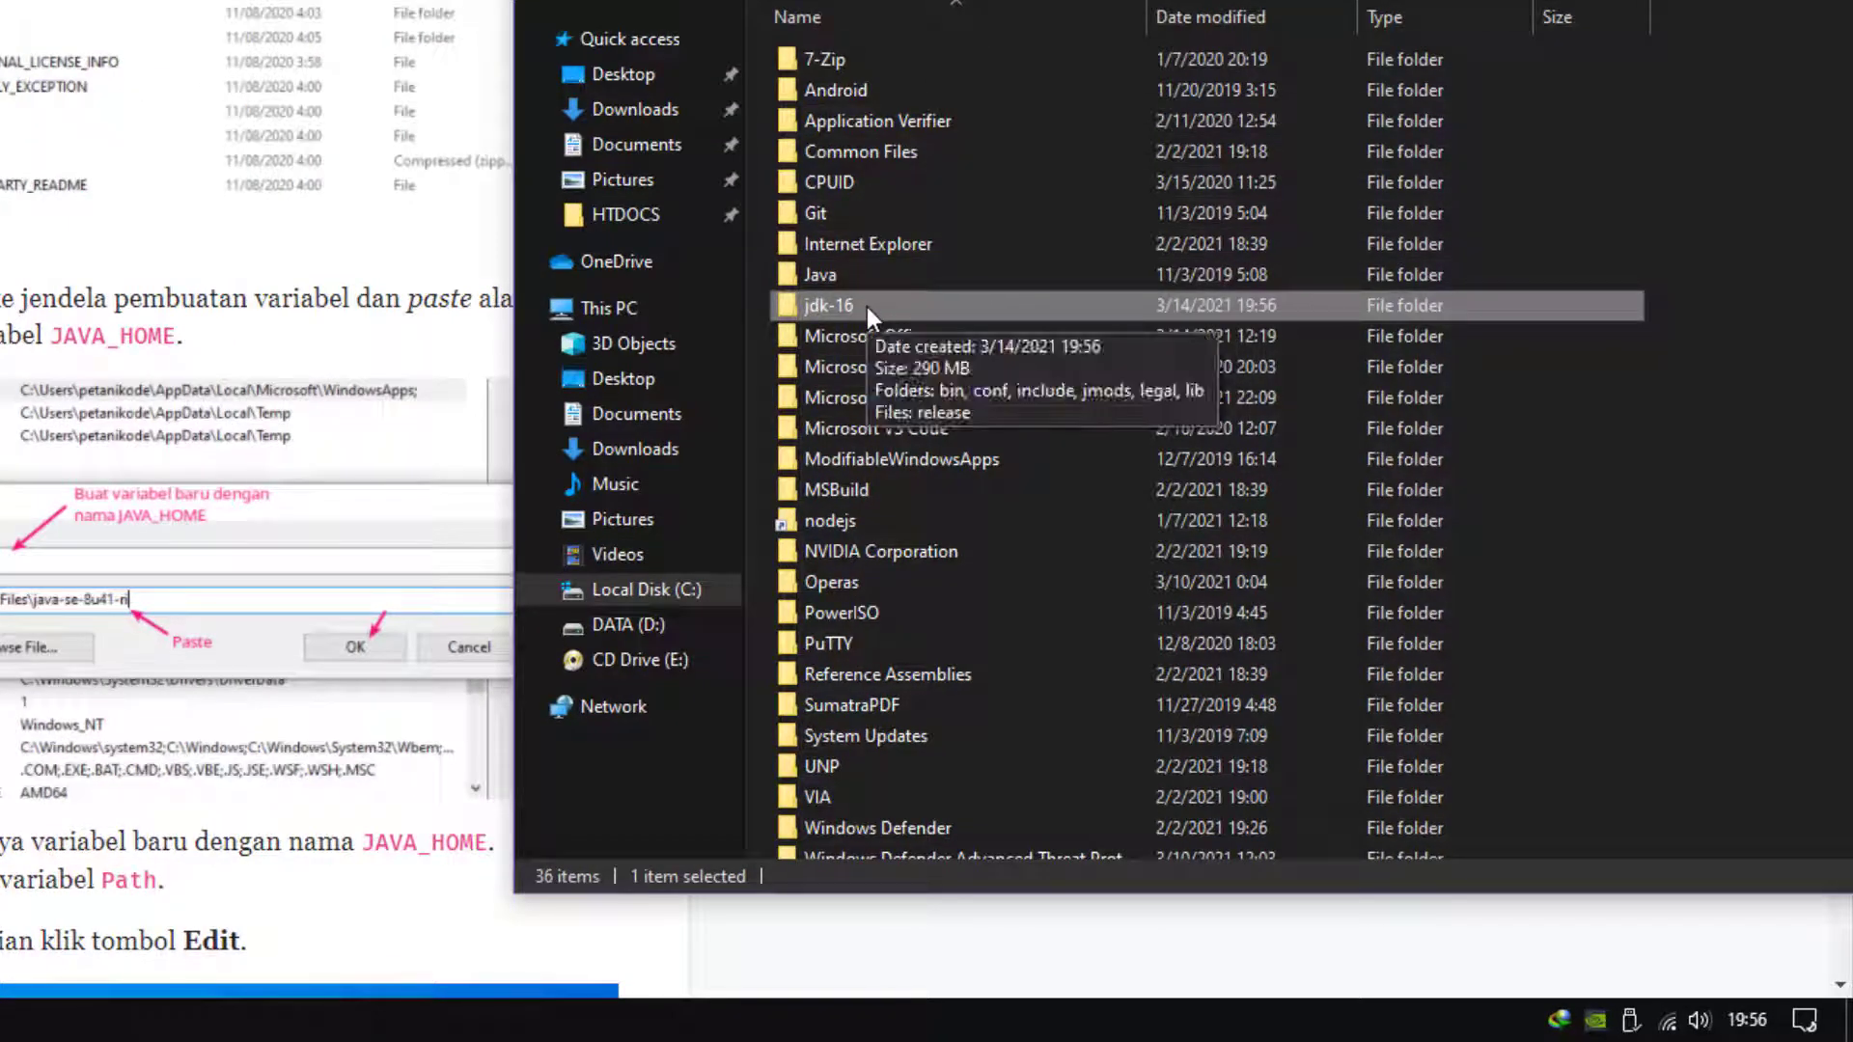
double_click(960, 305)
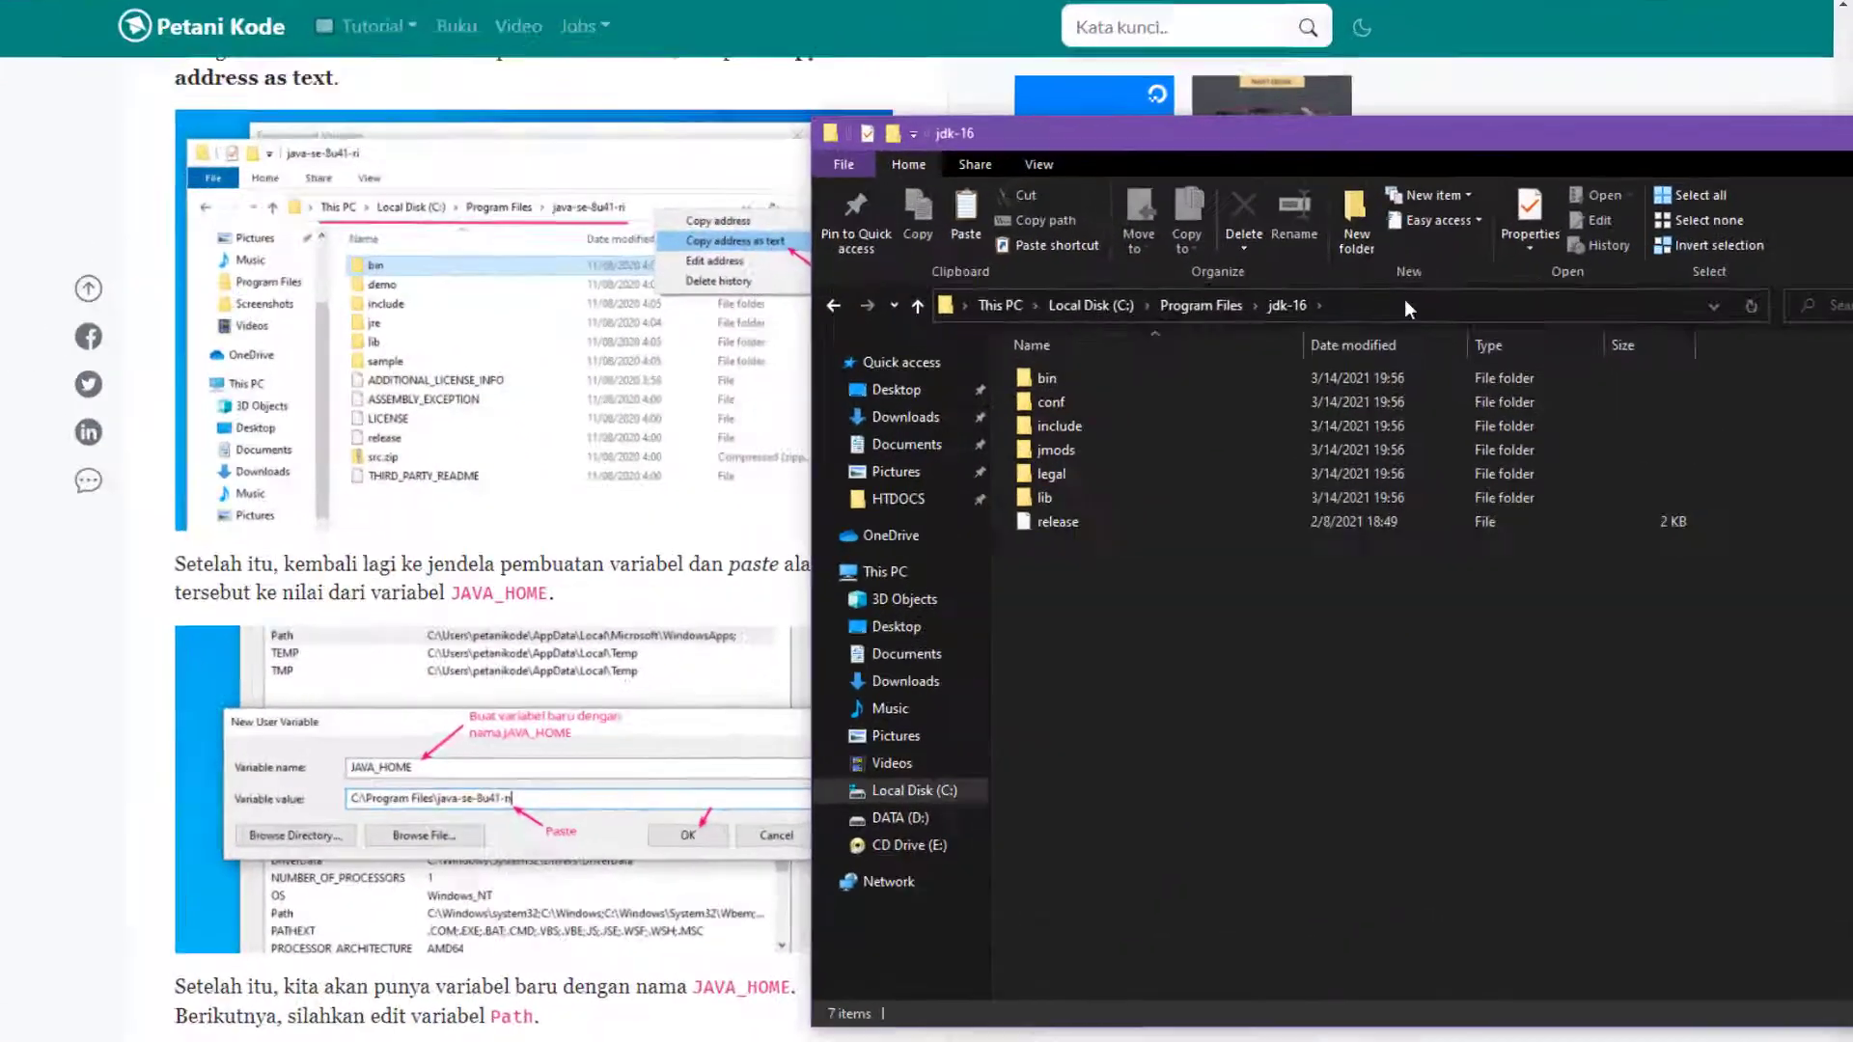
Copy the folder's full address, C:\Program Files\jdk-16, as text
left_click(1404, 306)
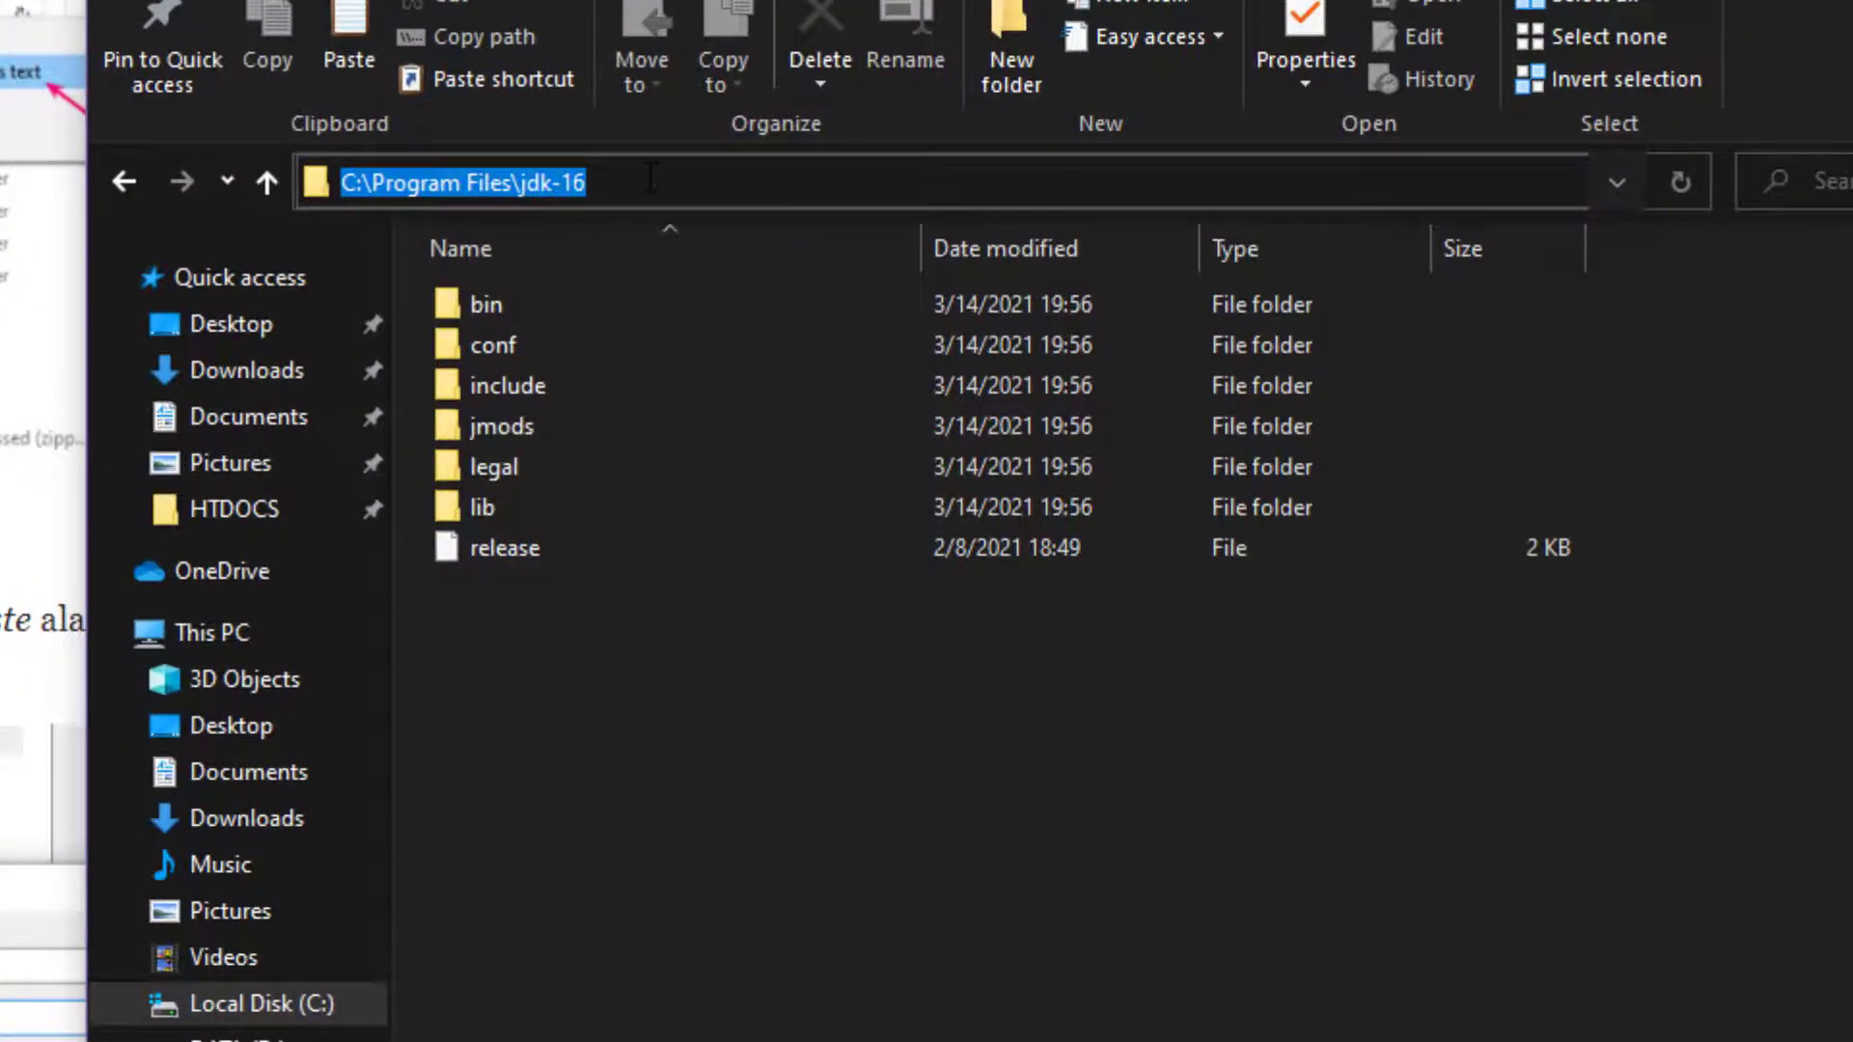
right_click(651, 176)
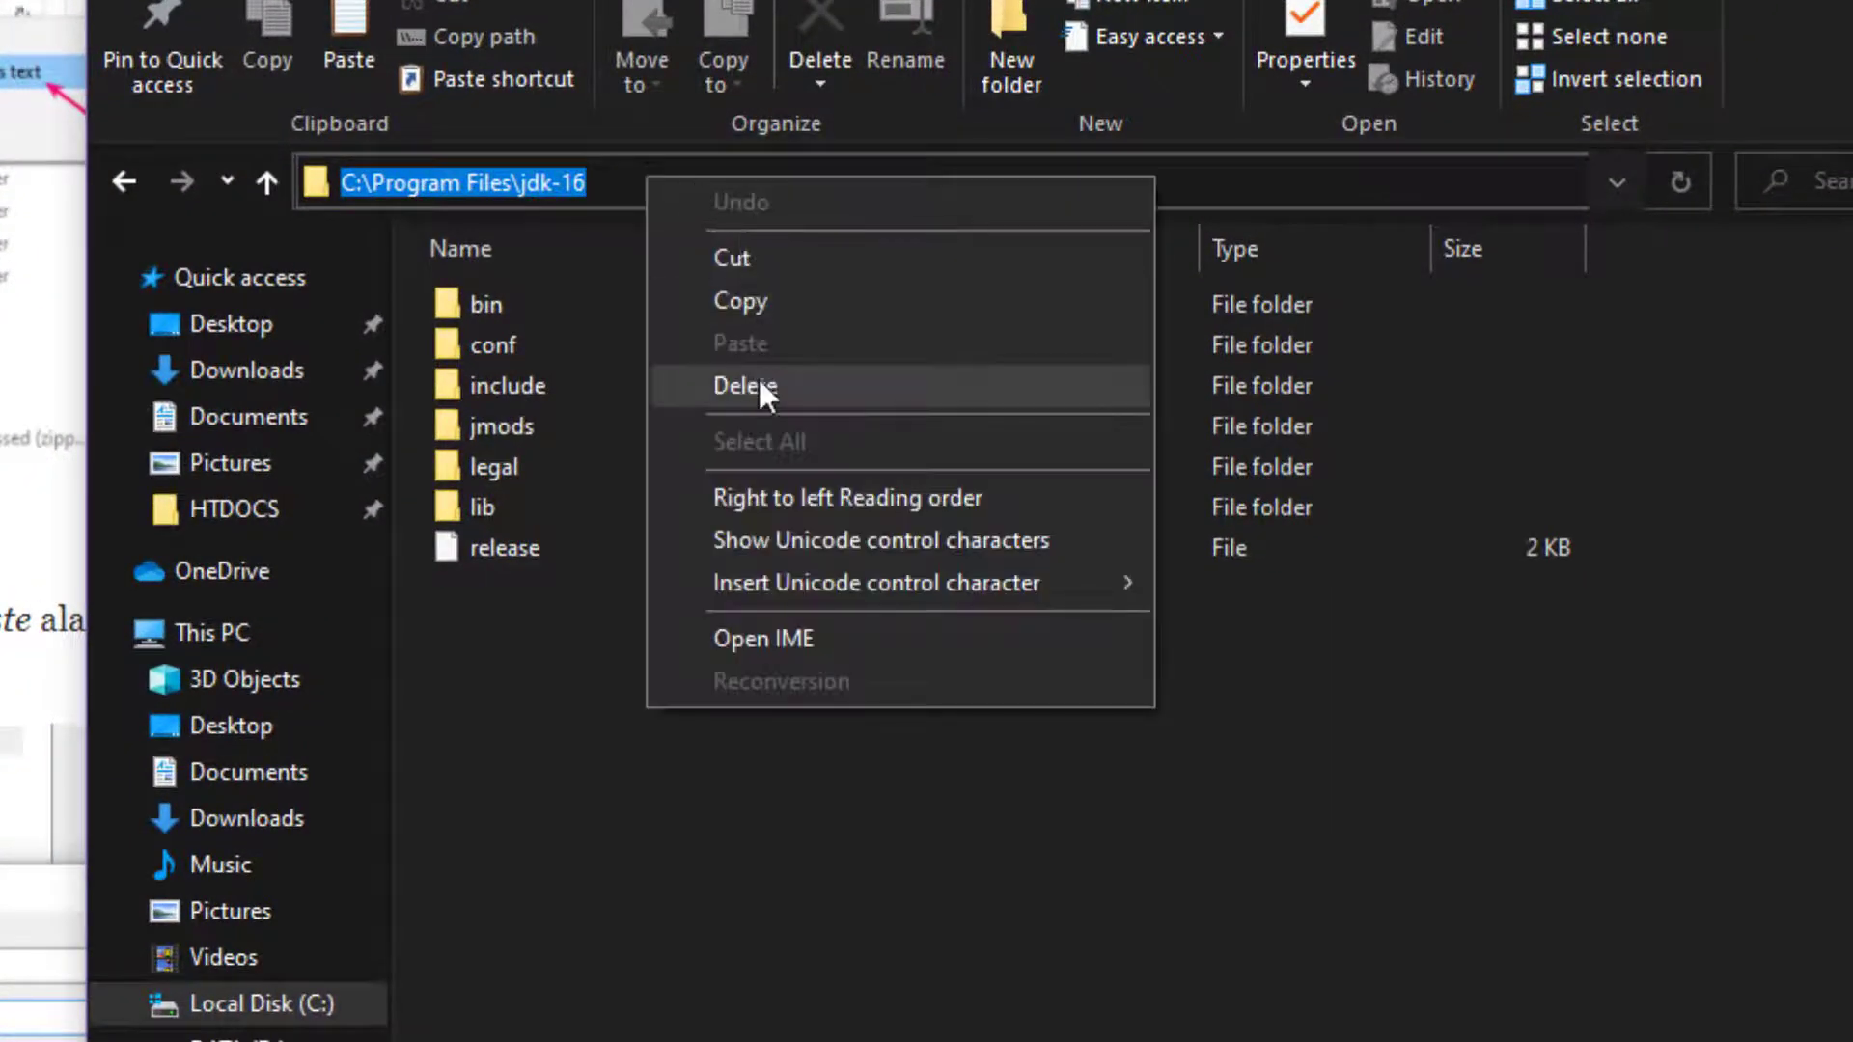
left_click(724, 307)
left_click(709, 632)
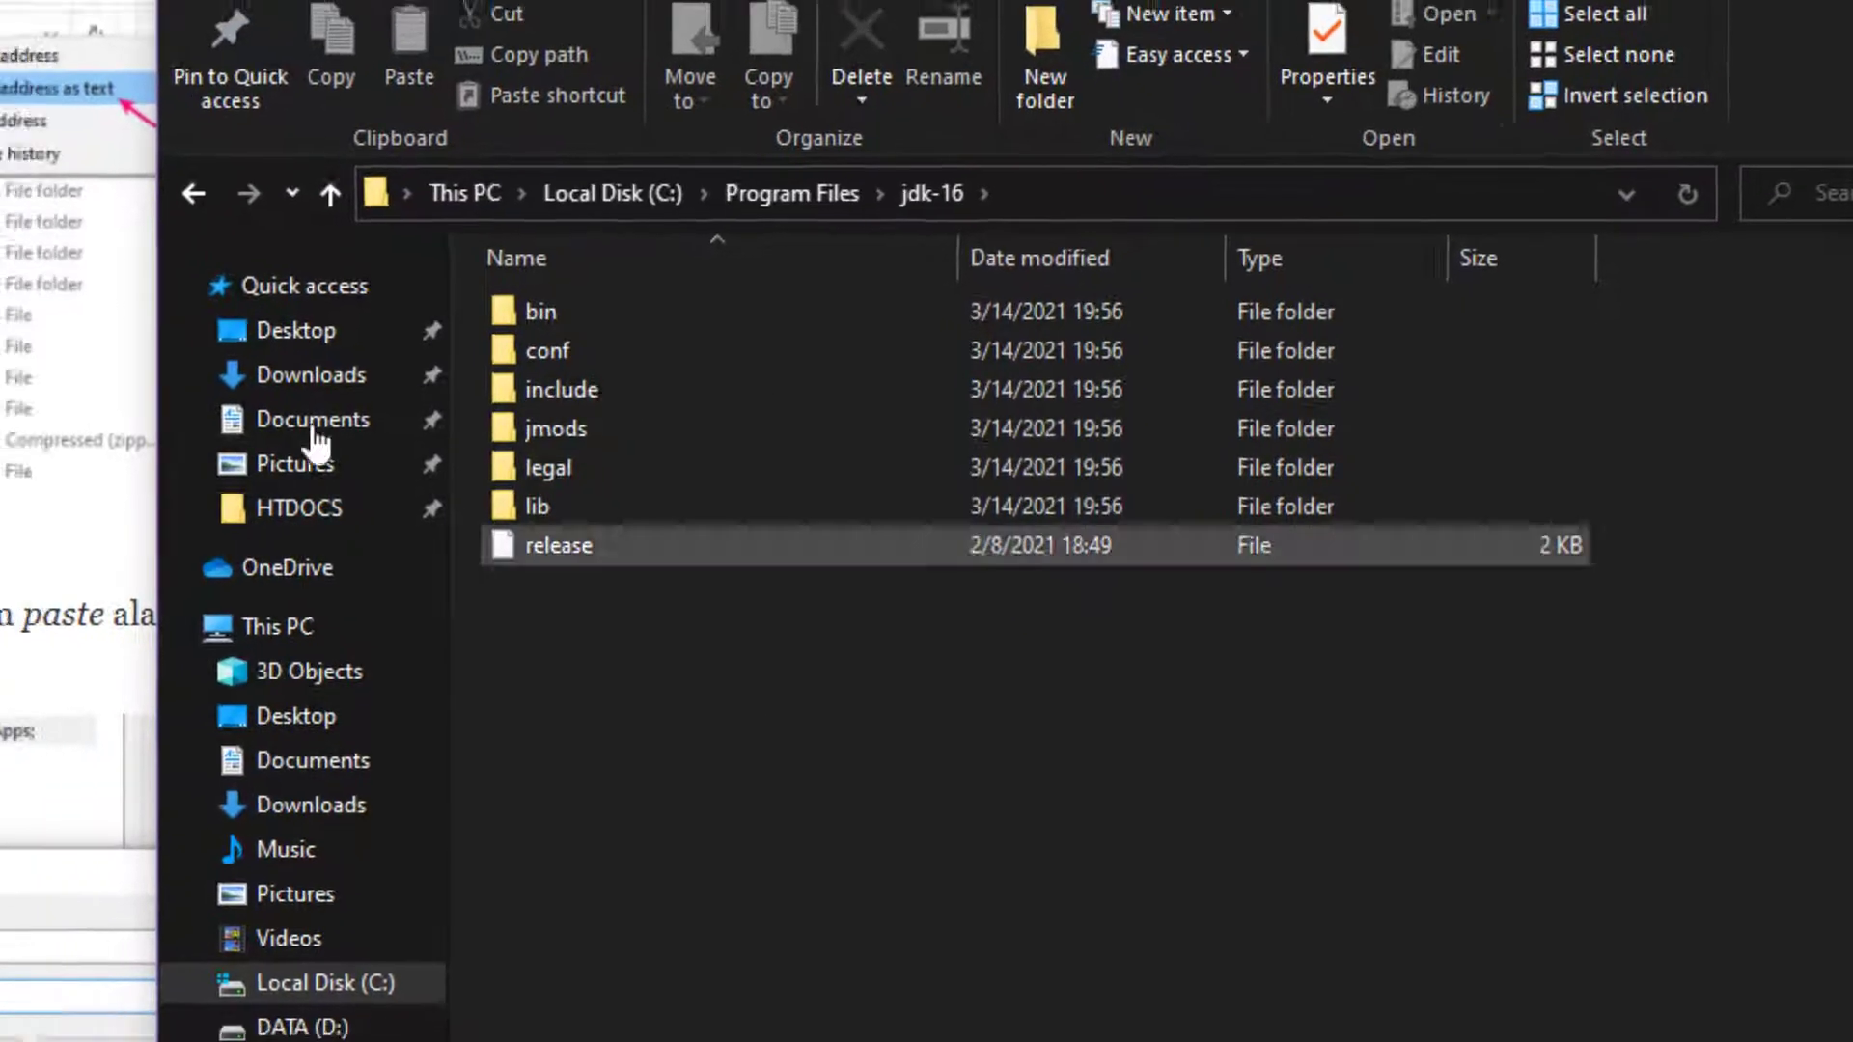
Review the article's section on testing java and javac in CMD and opening the system environment variables
left_click(692, 475)
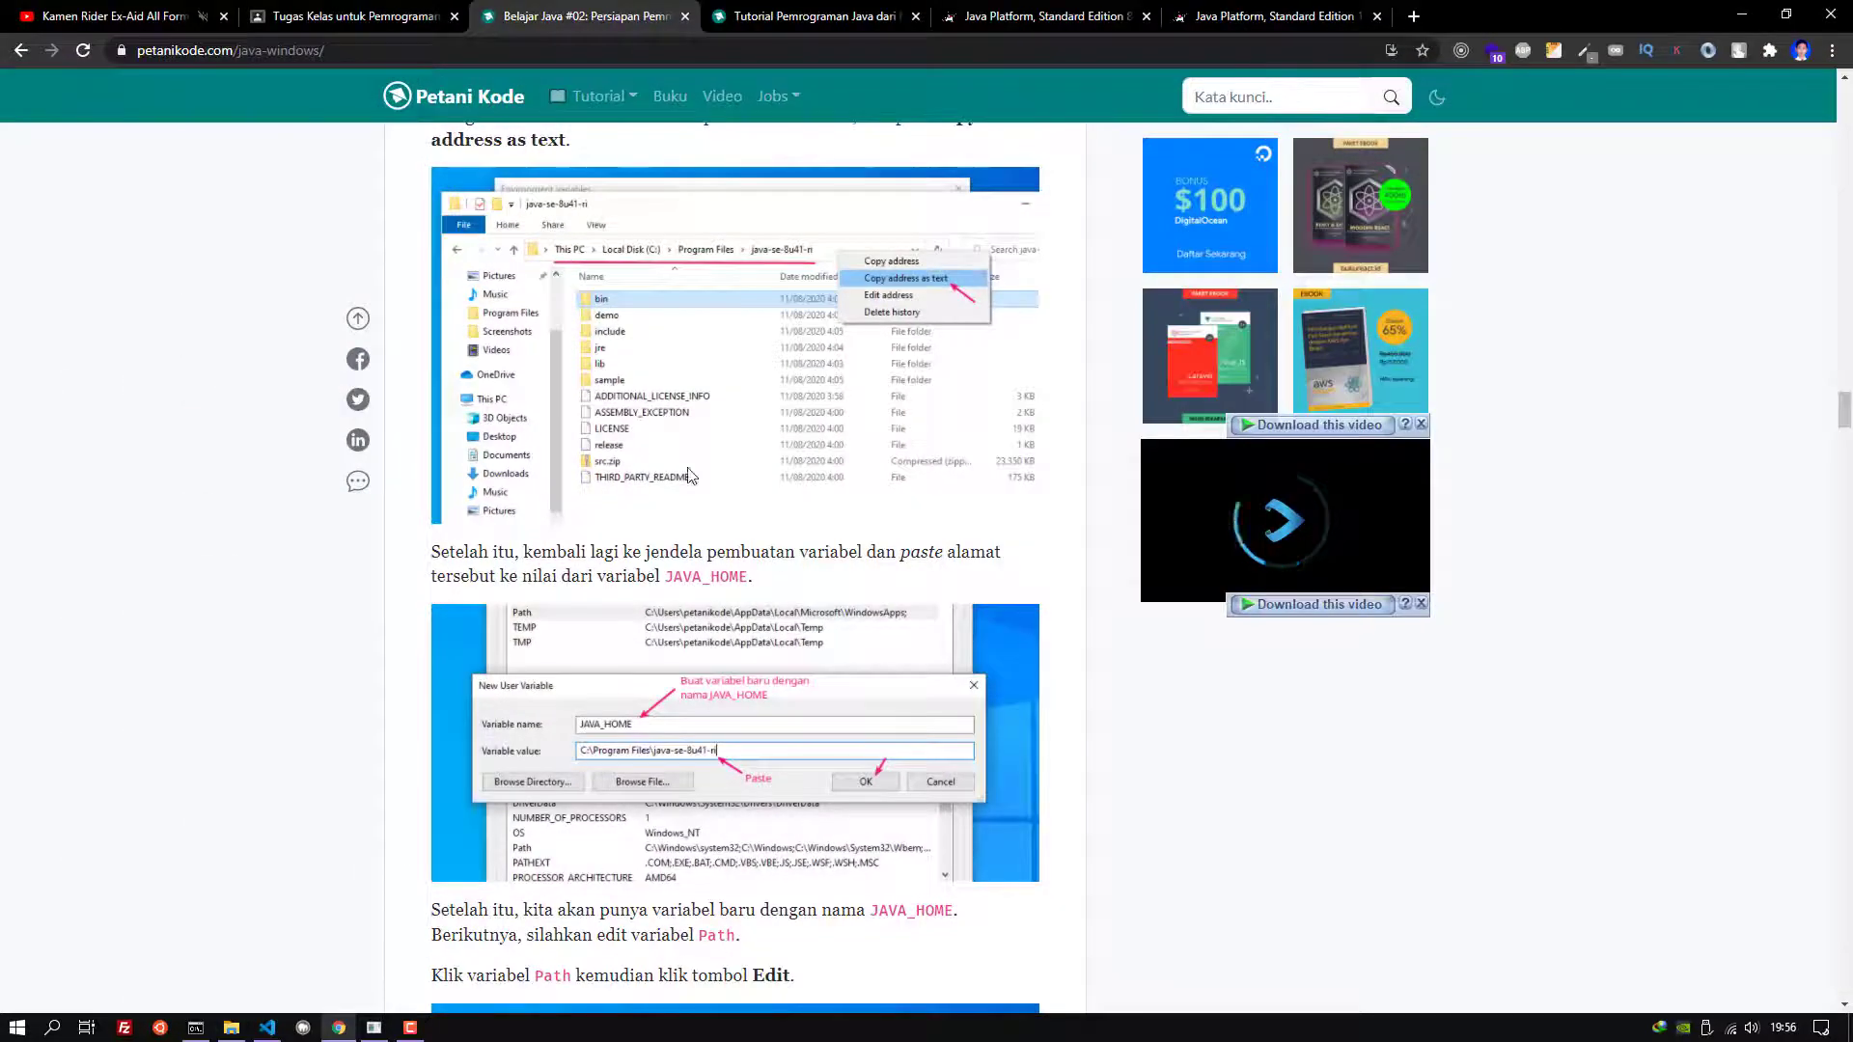
scroll(692, 475, "up", 15)
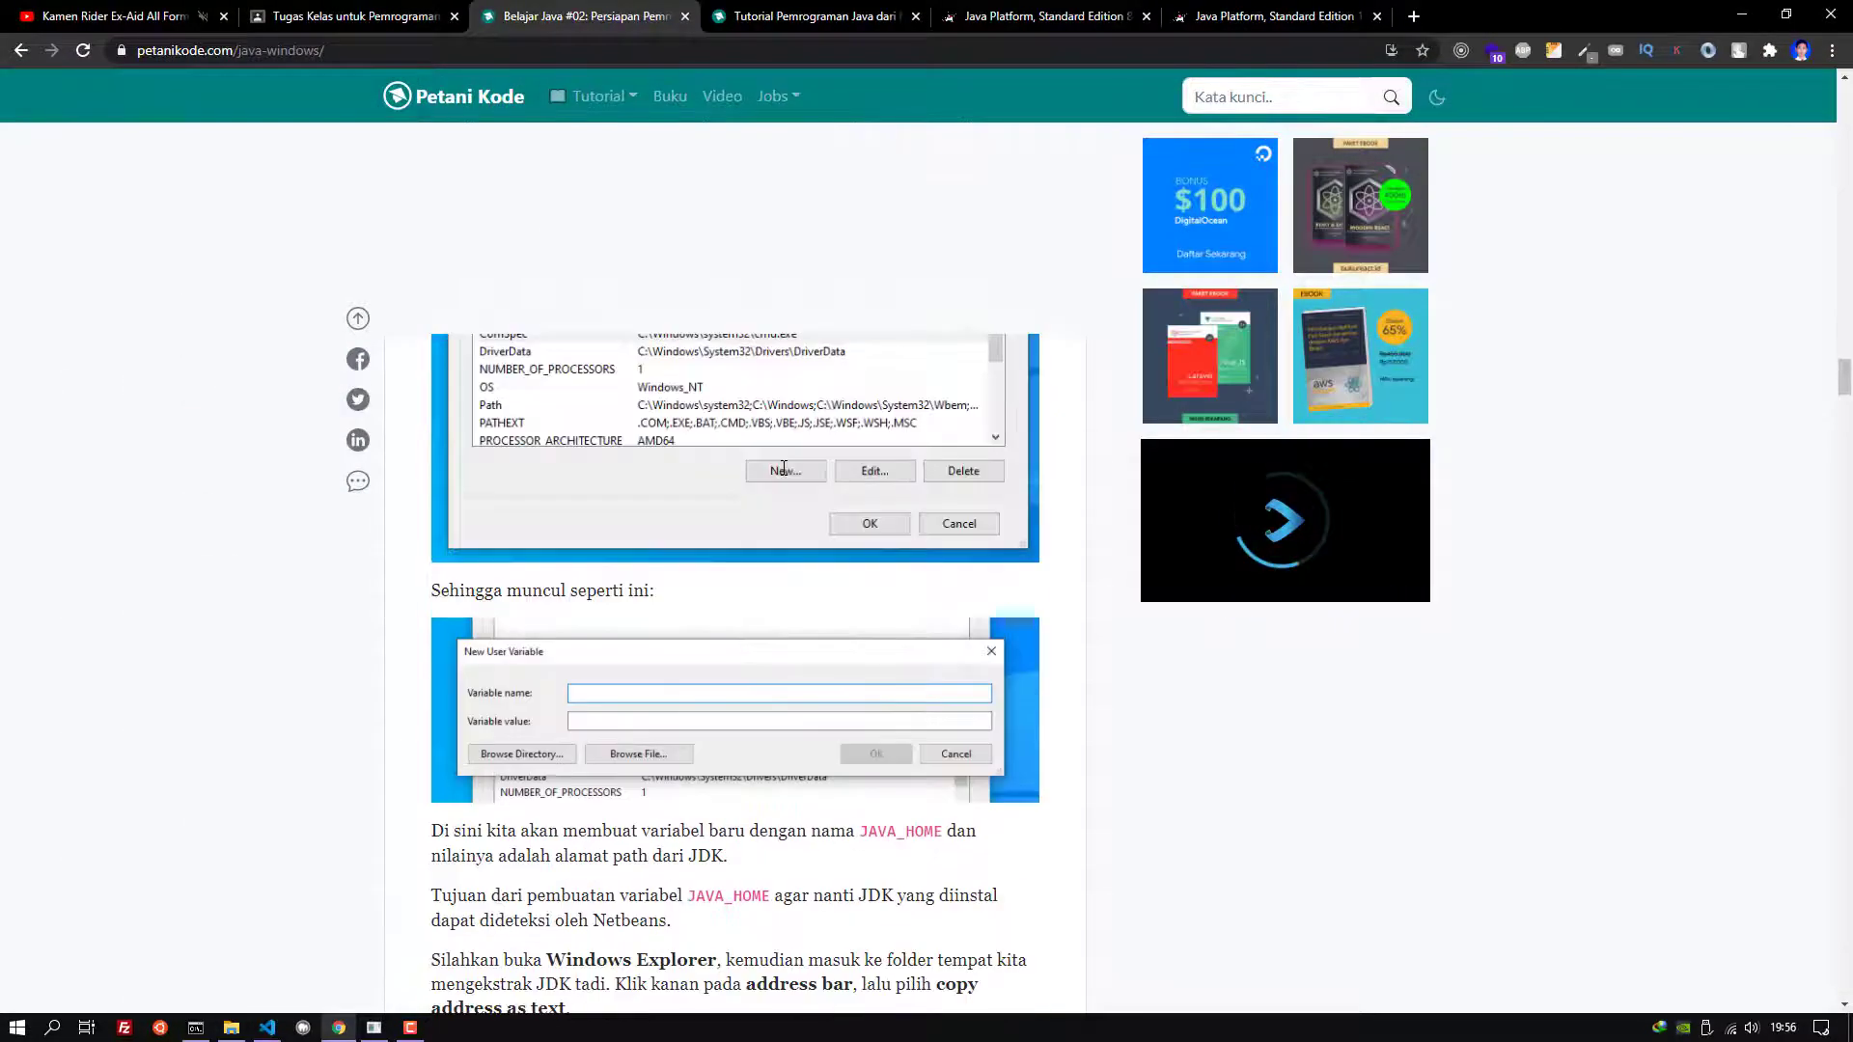
scroll(850, 478, "up", 10)
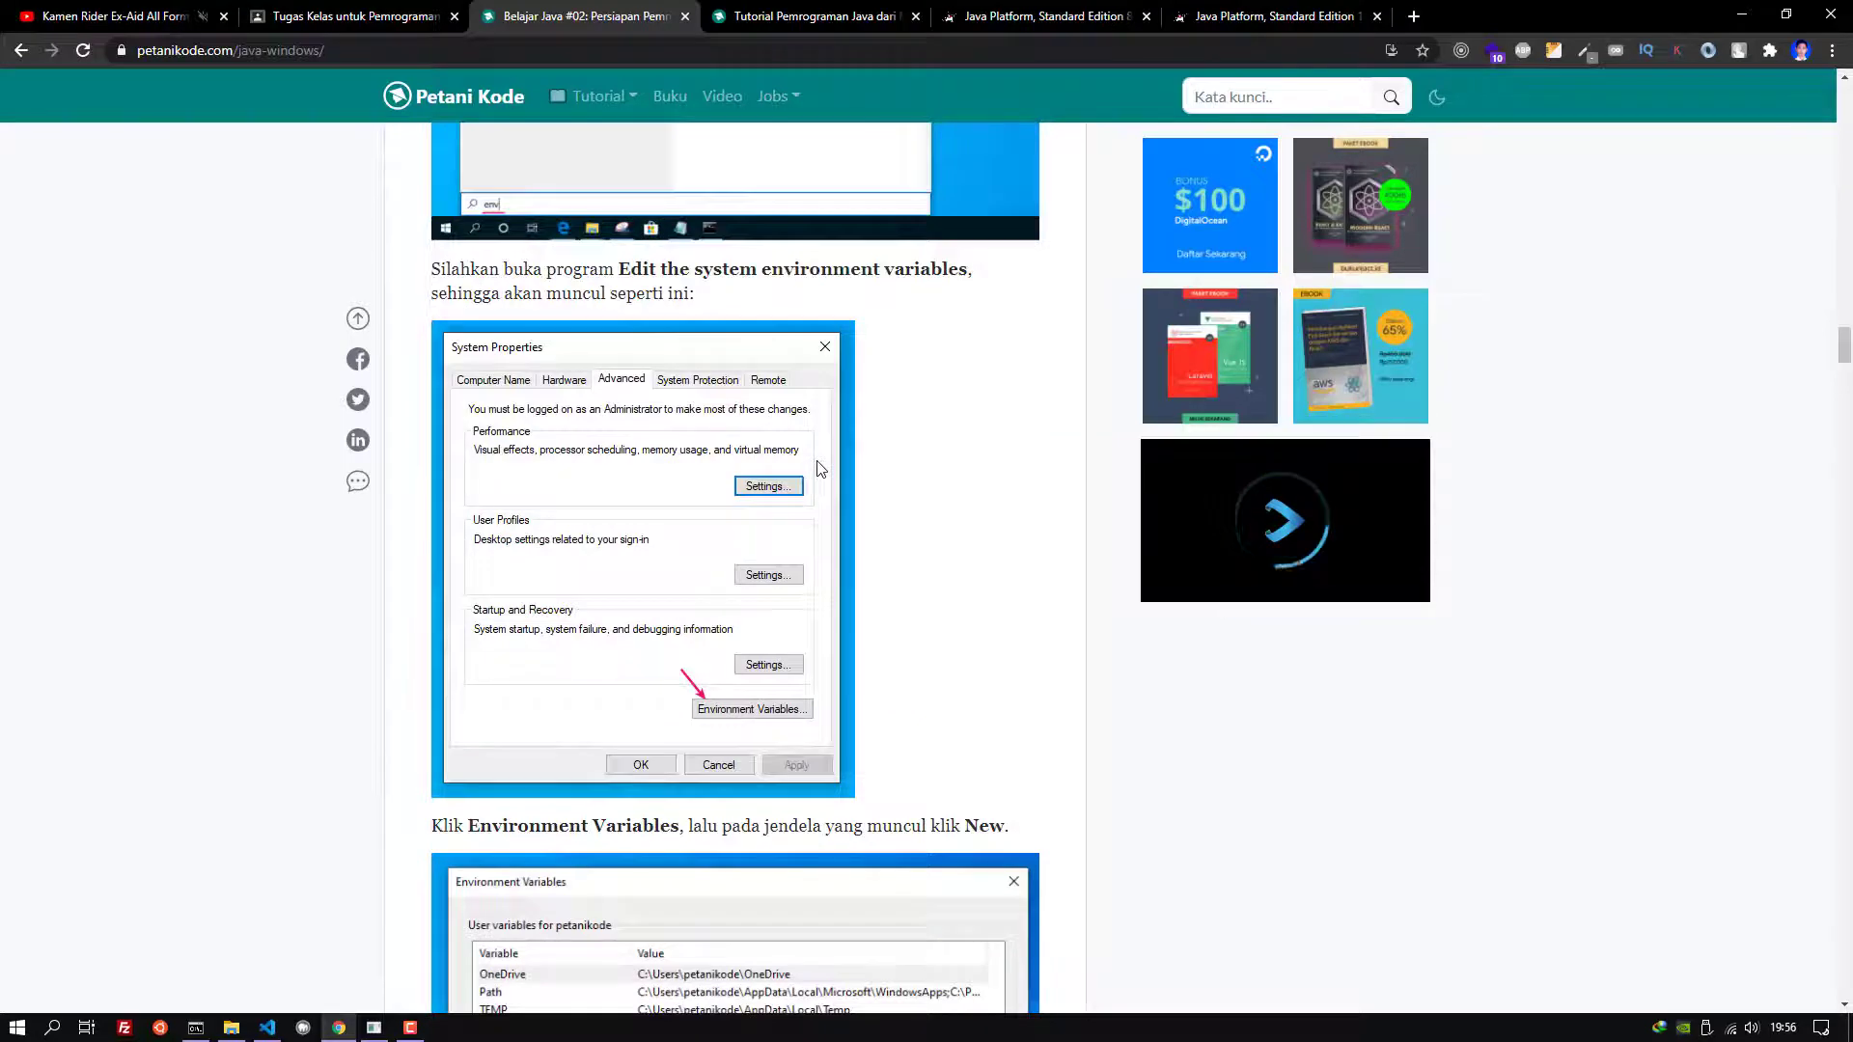
scroll(821, 472, "up", 5)
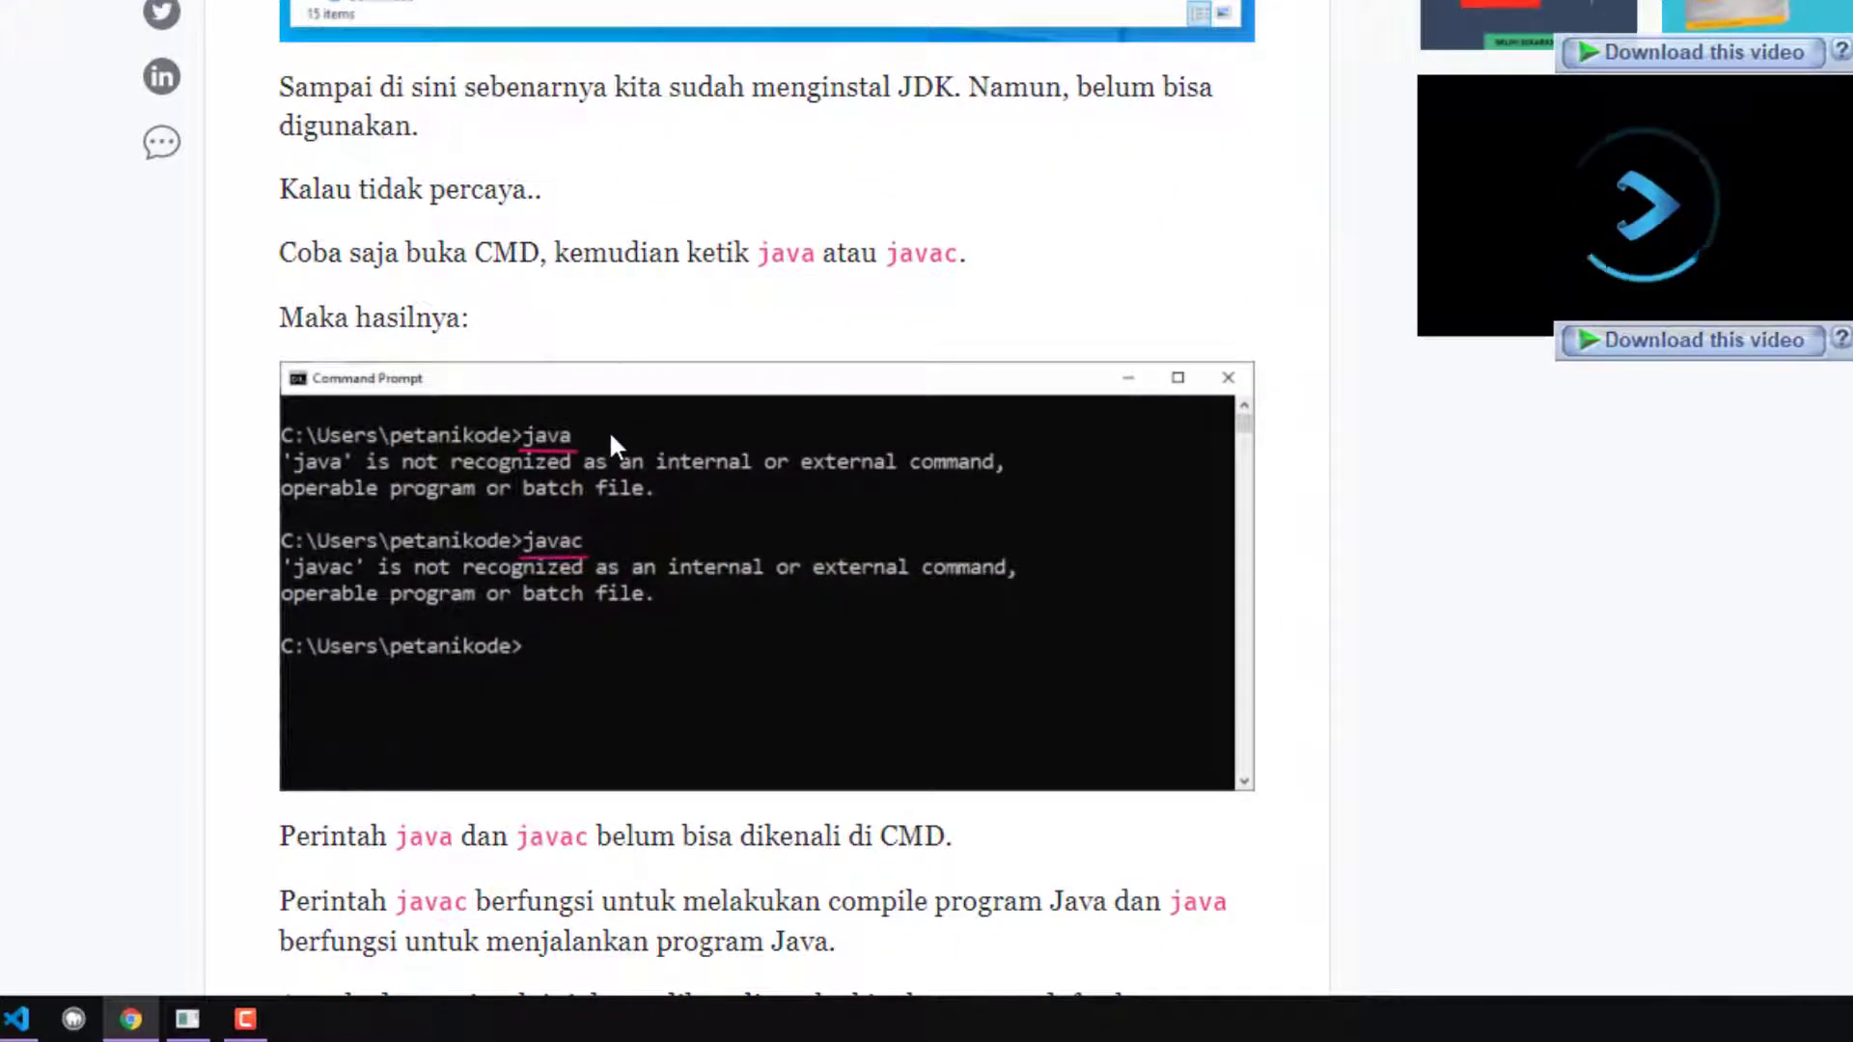
scroll(618, 430, "down", 10)
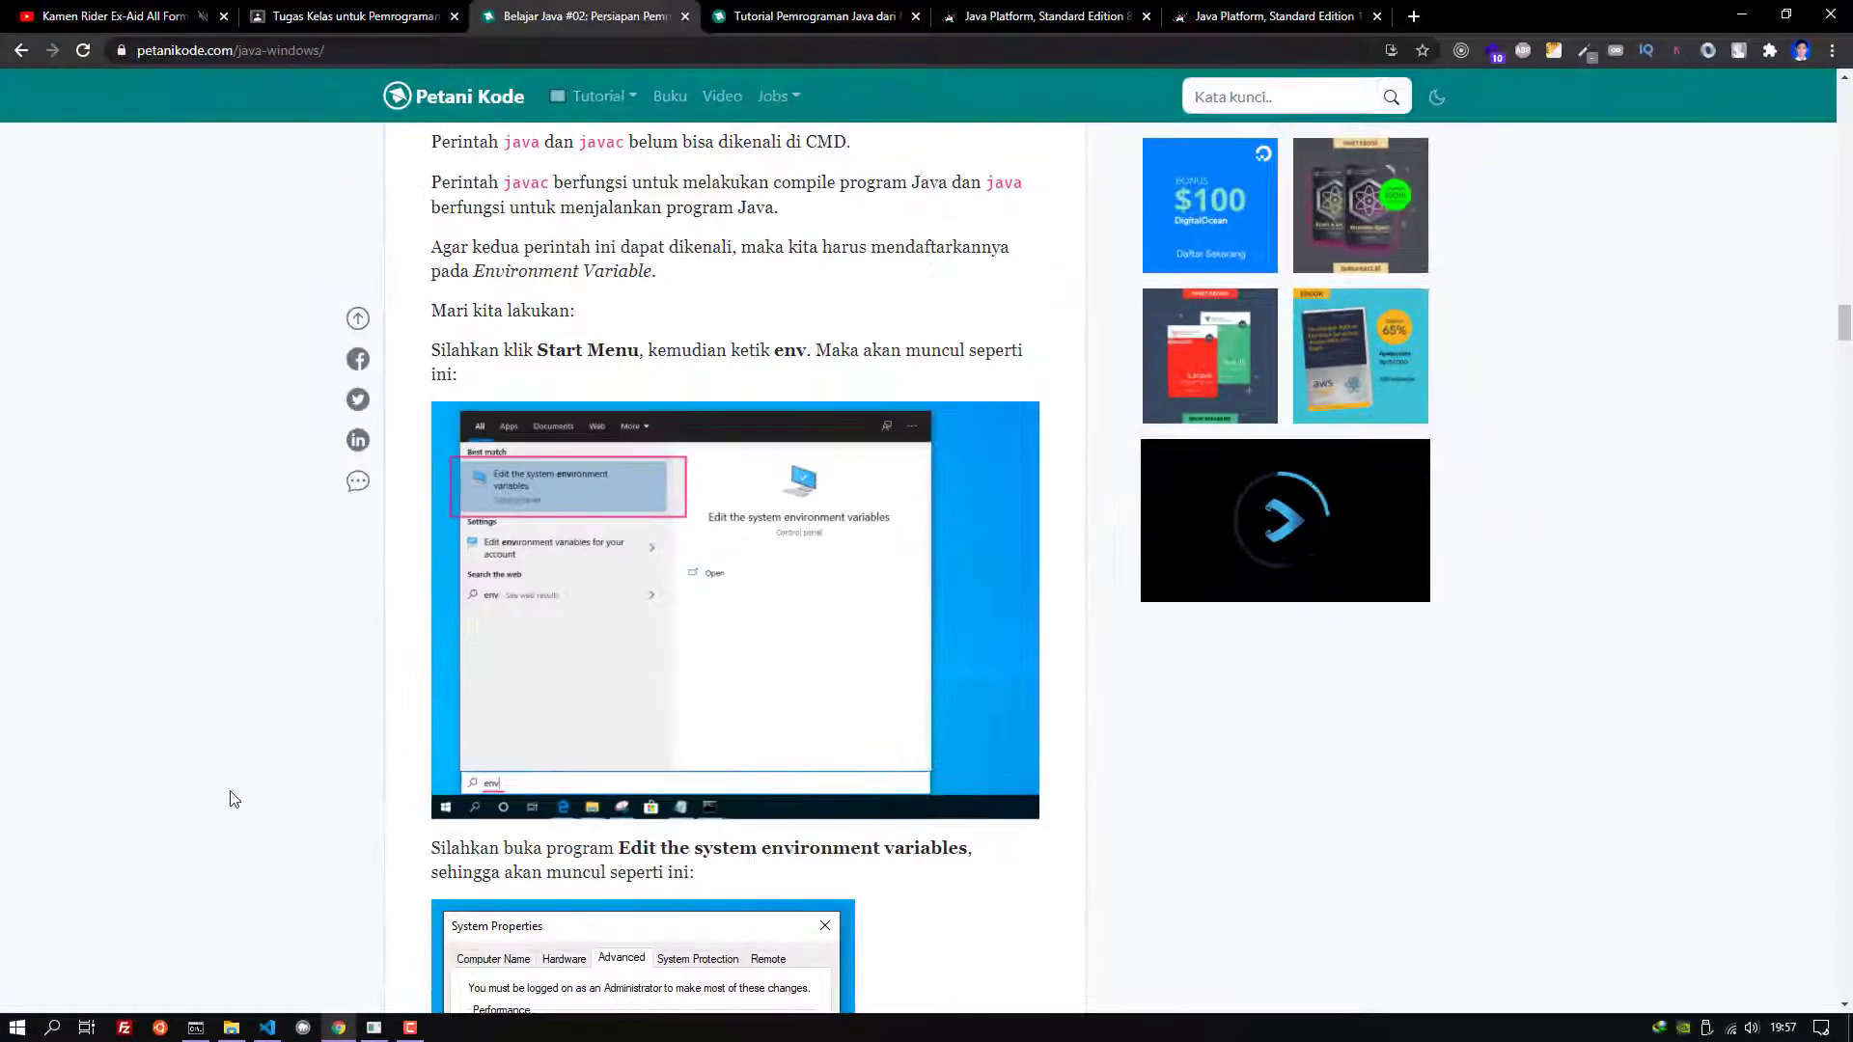
scroll(132, 951, "down", 4)
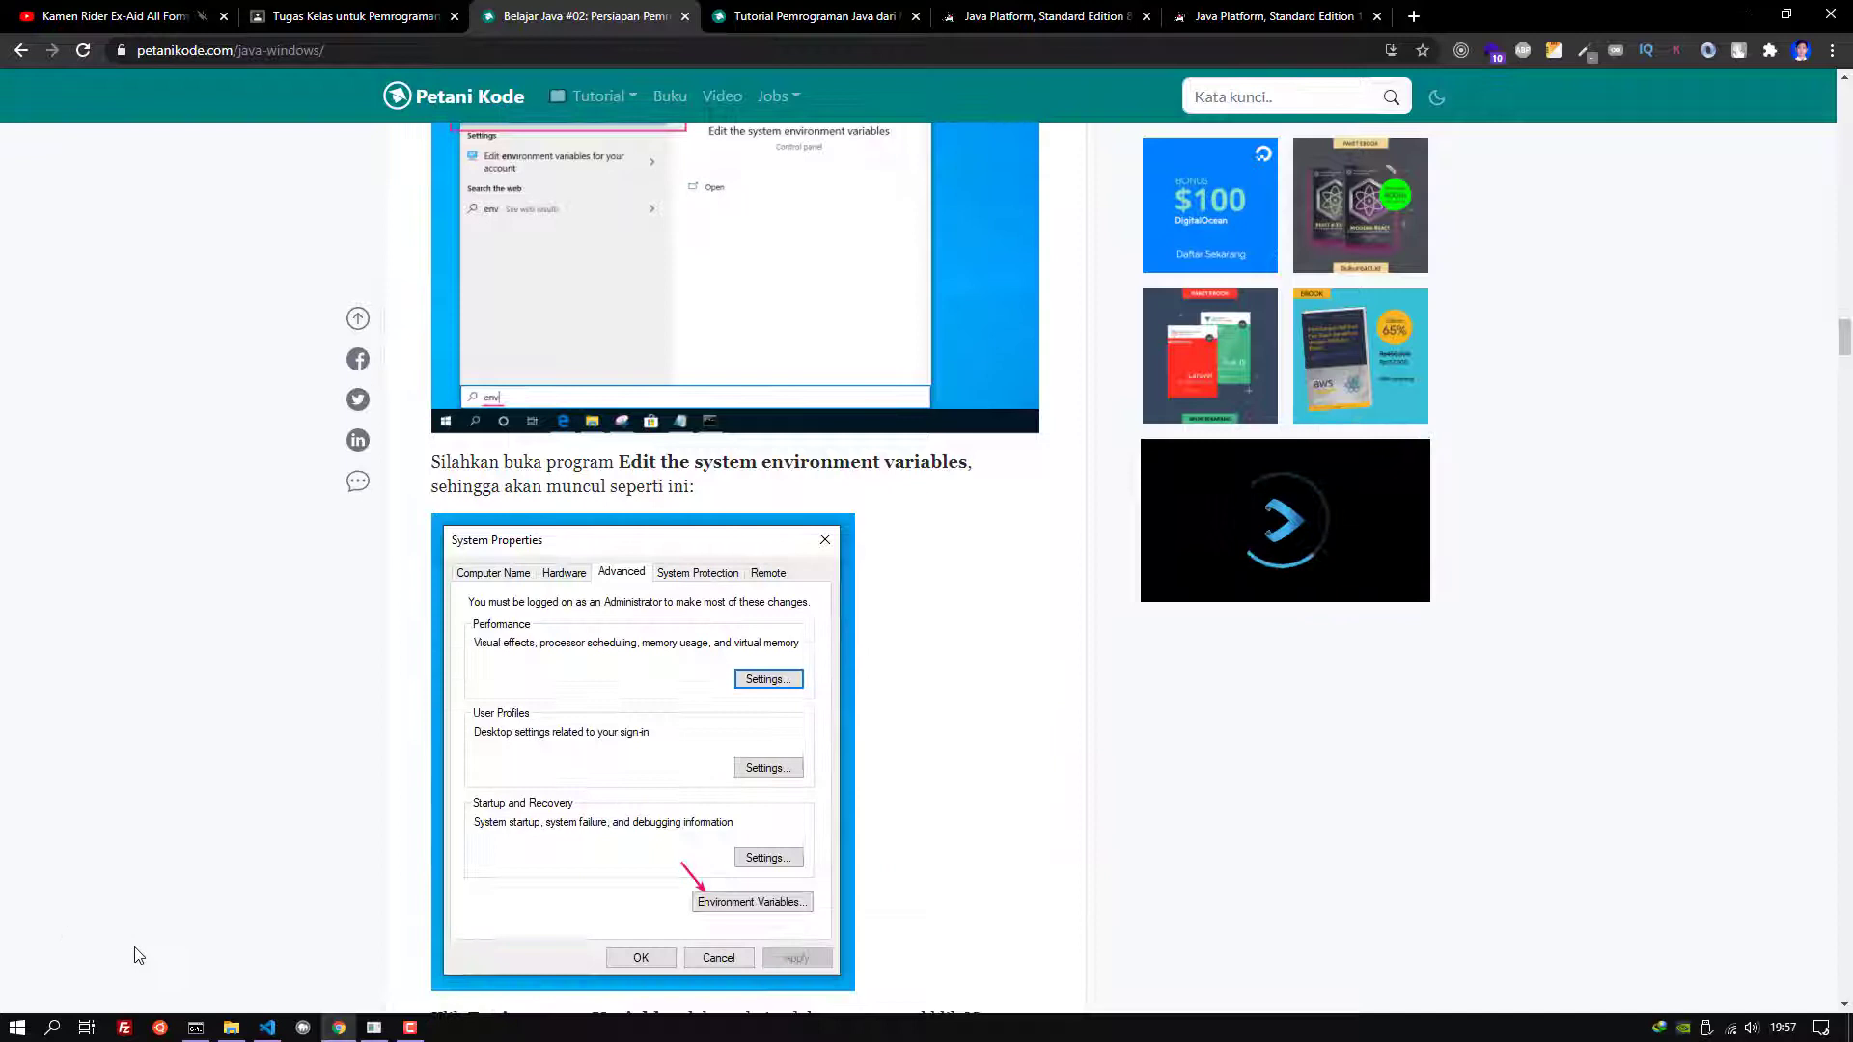
Open the advanced system settings from the properties of This PC, and close the Settings window
left_click(5, 1031)
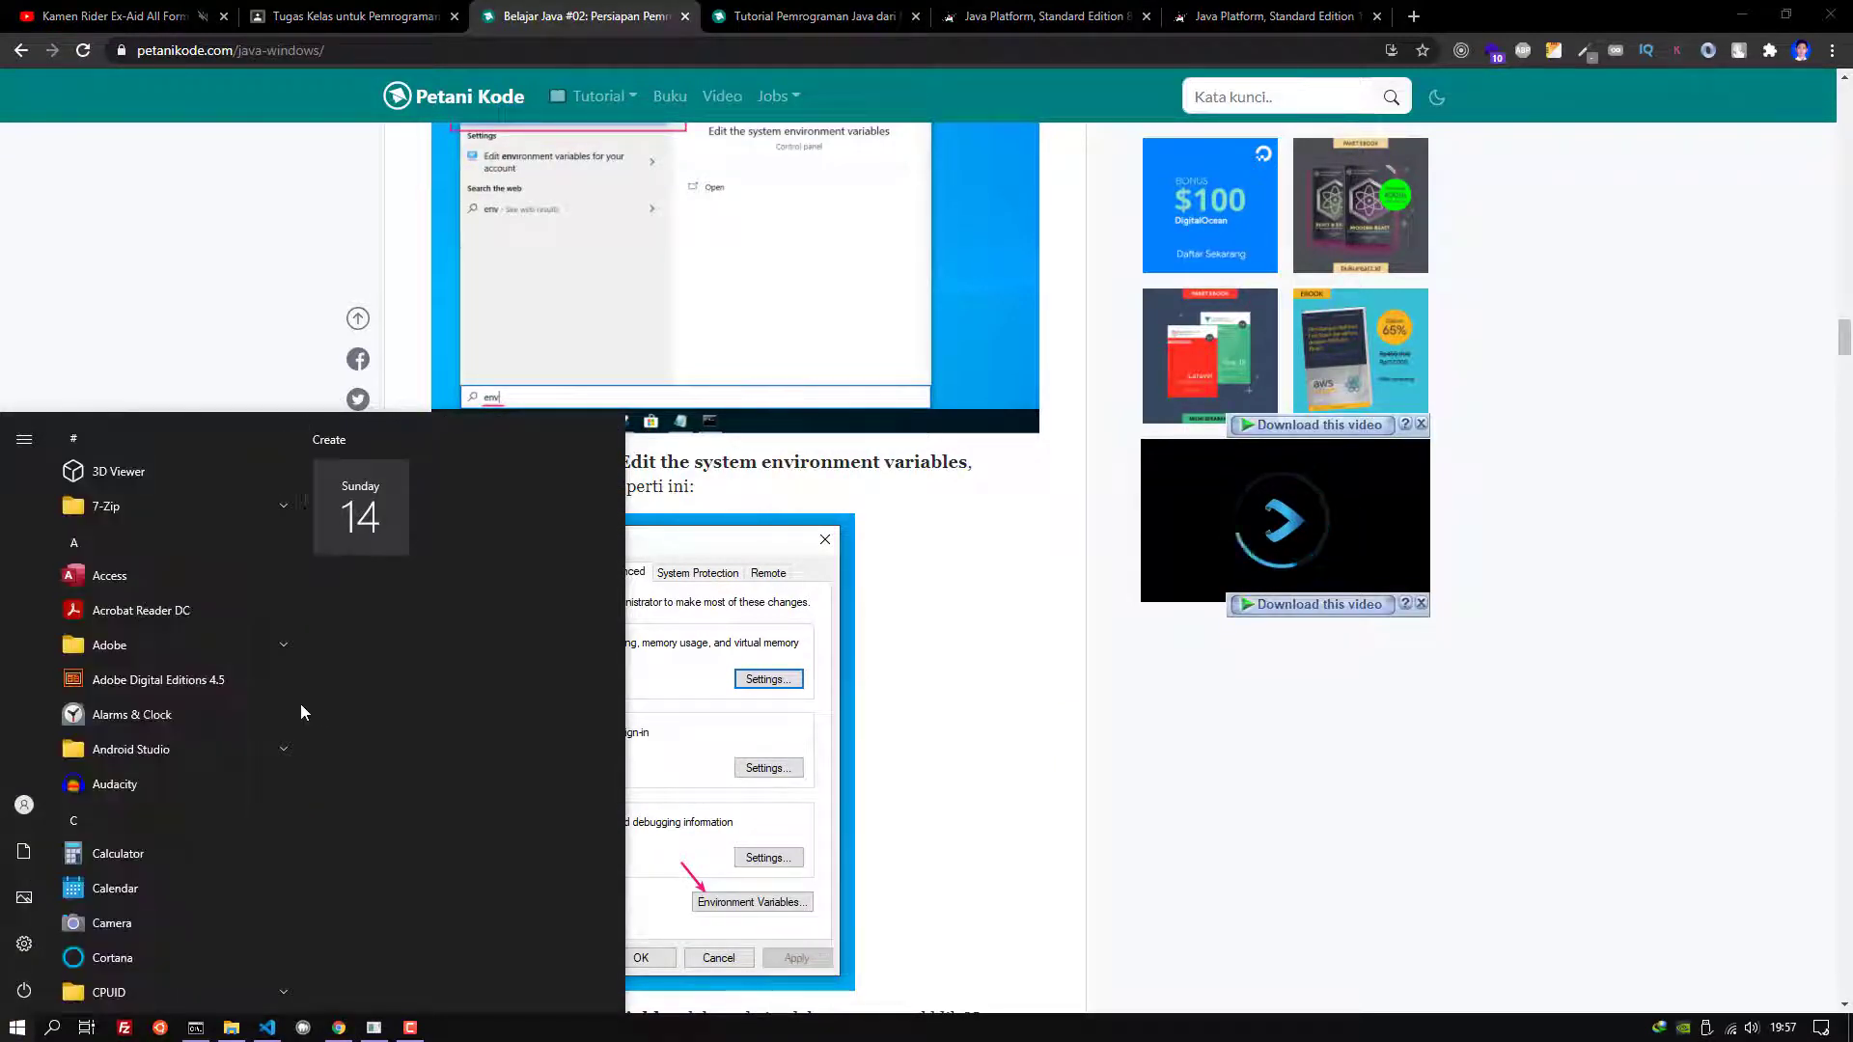
mouse_move(68, 943)
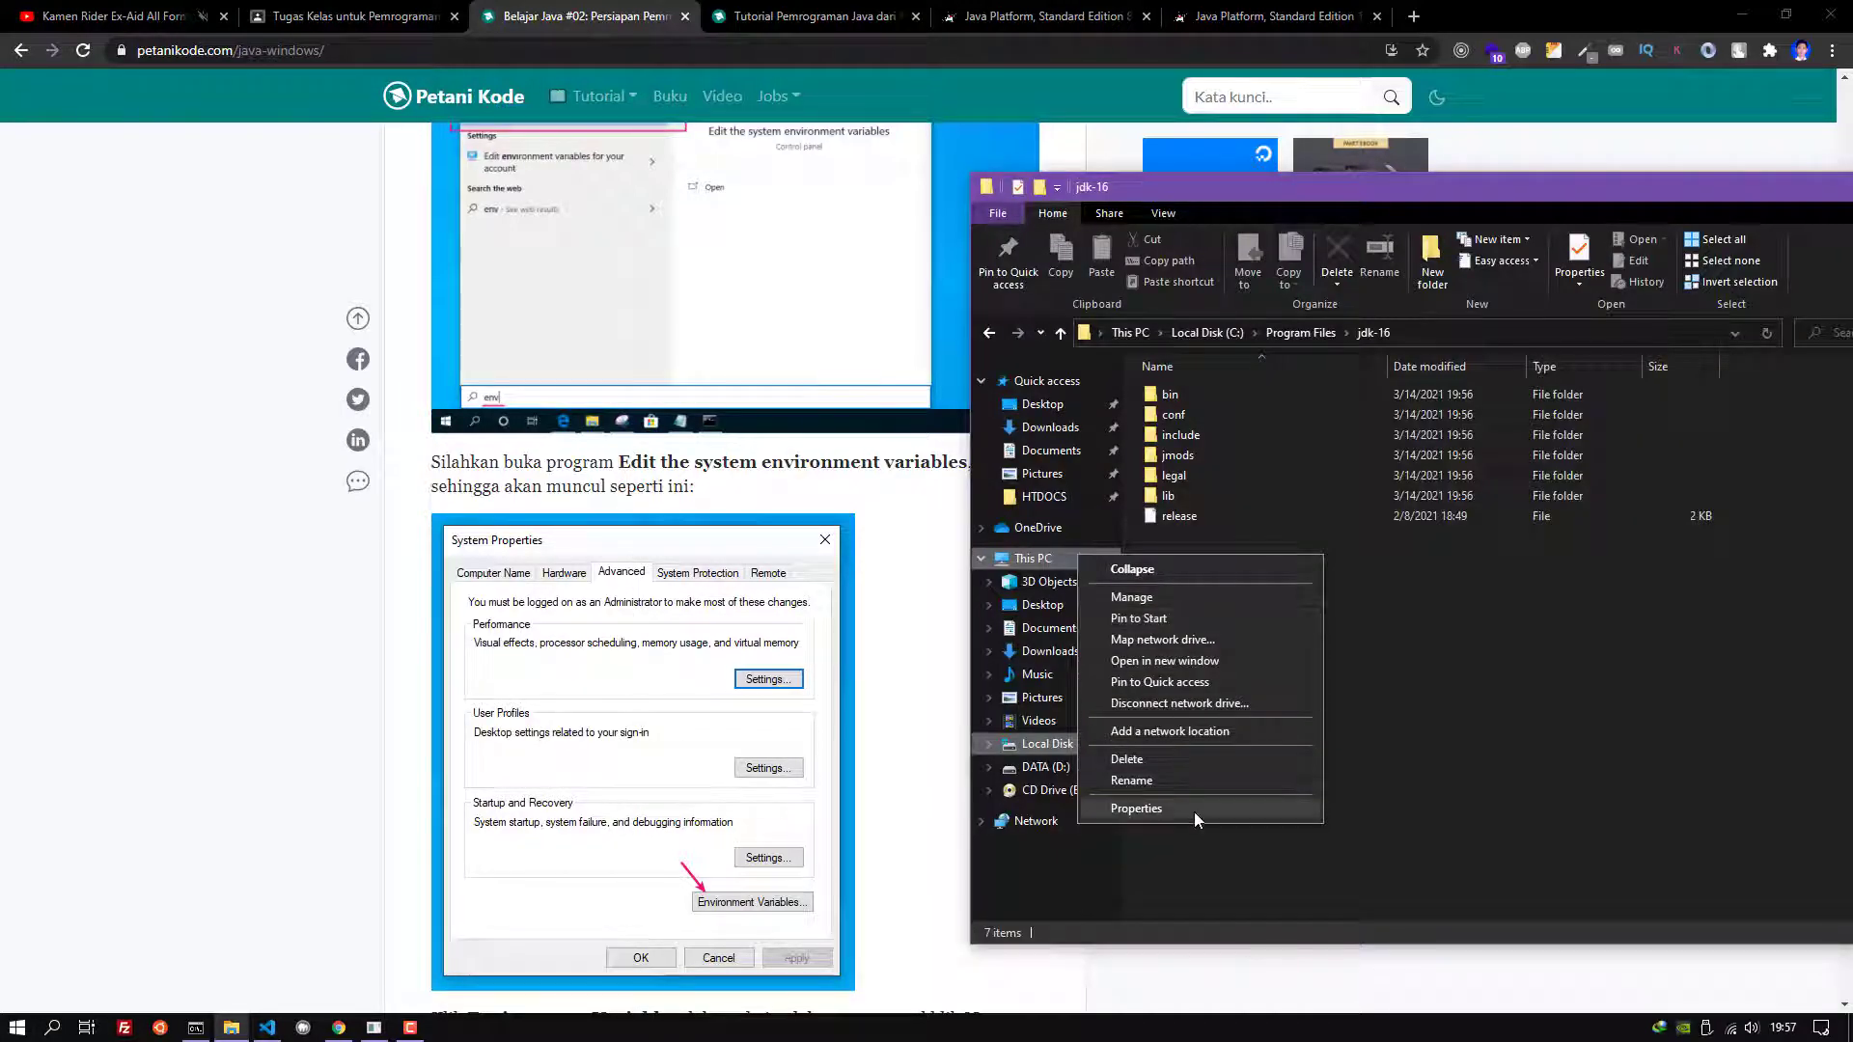
left_click(1194, 812)
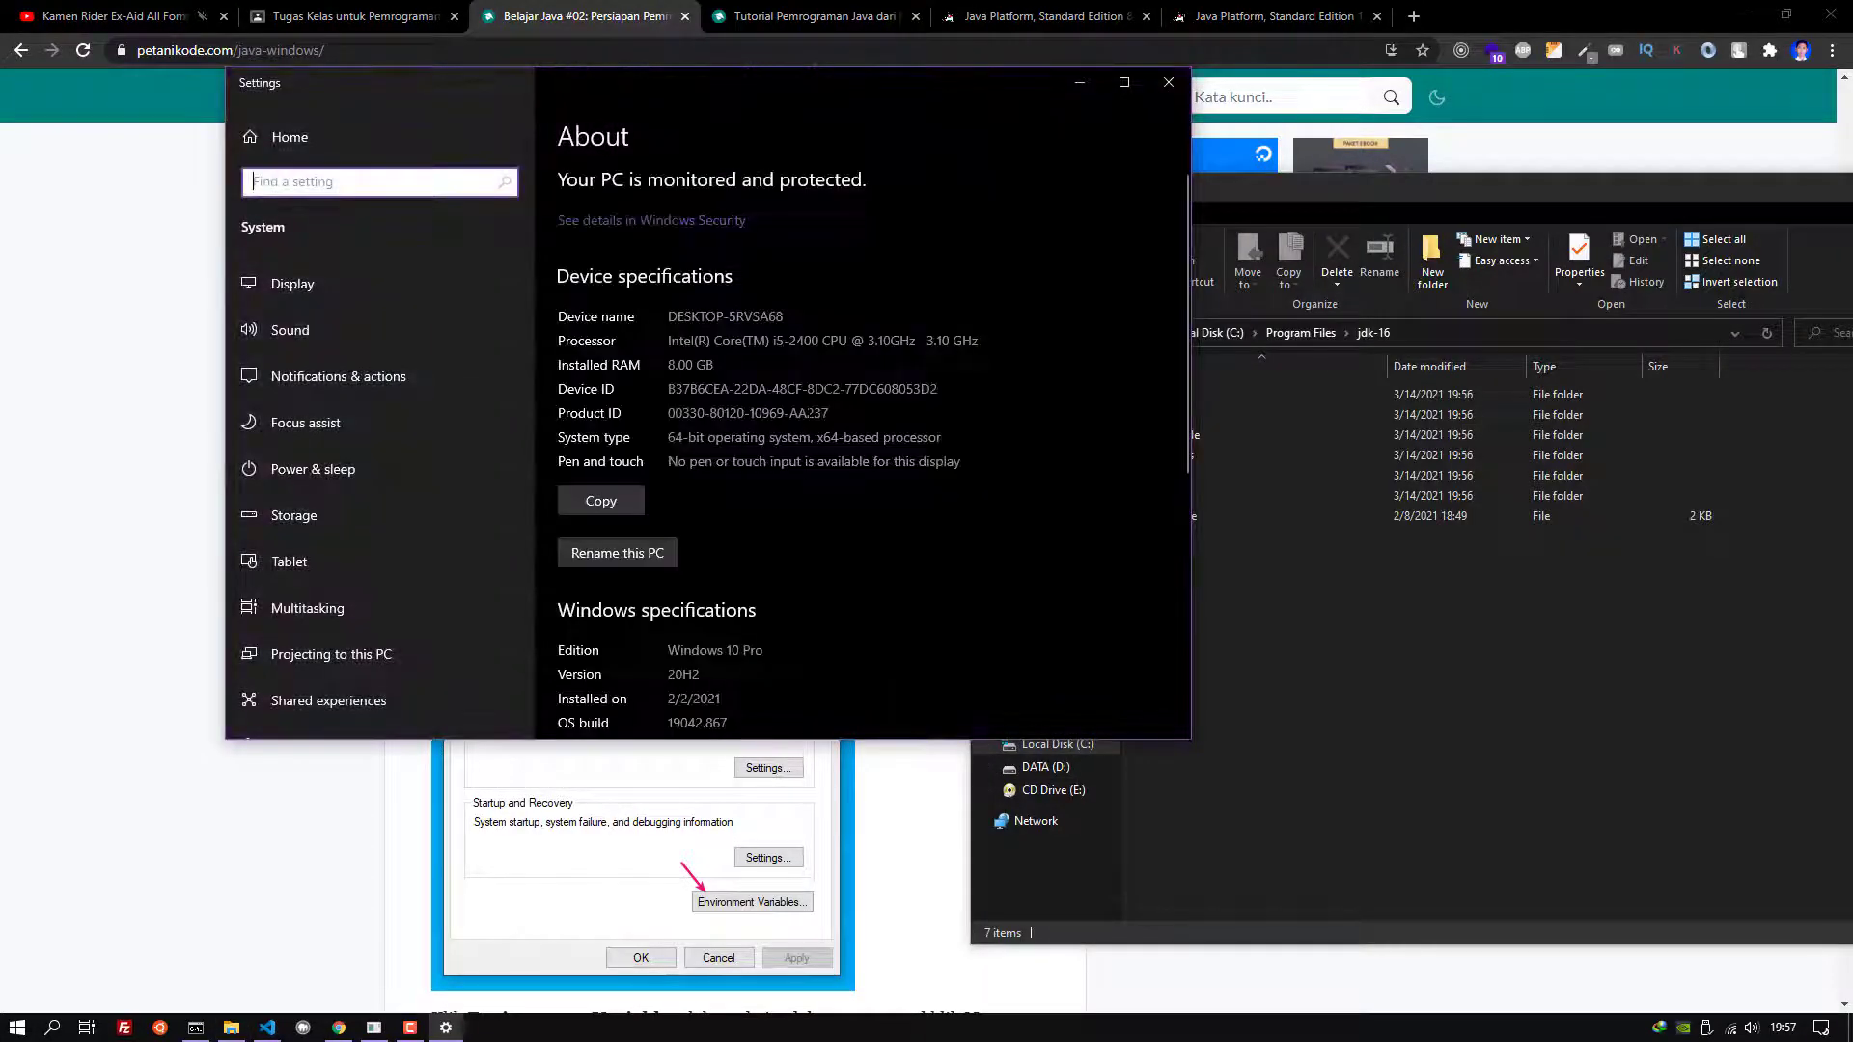
scroll(814, 442, "down", 5)
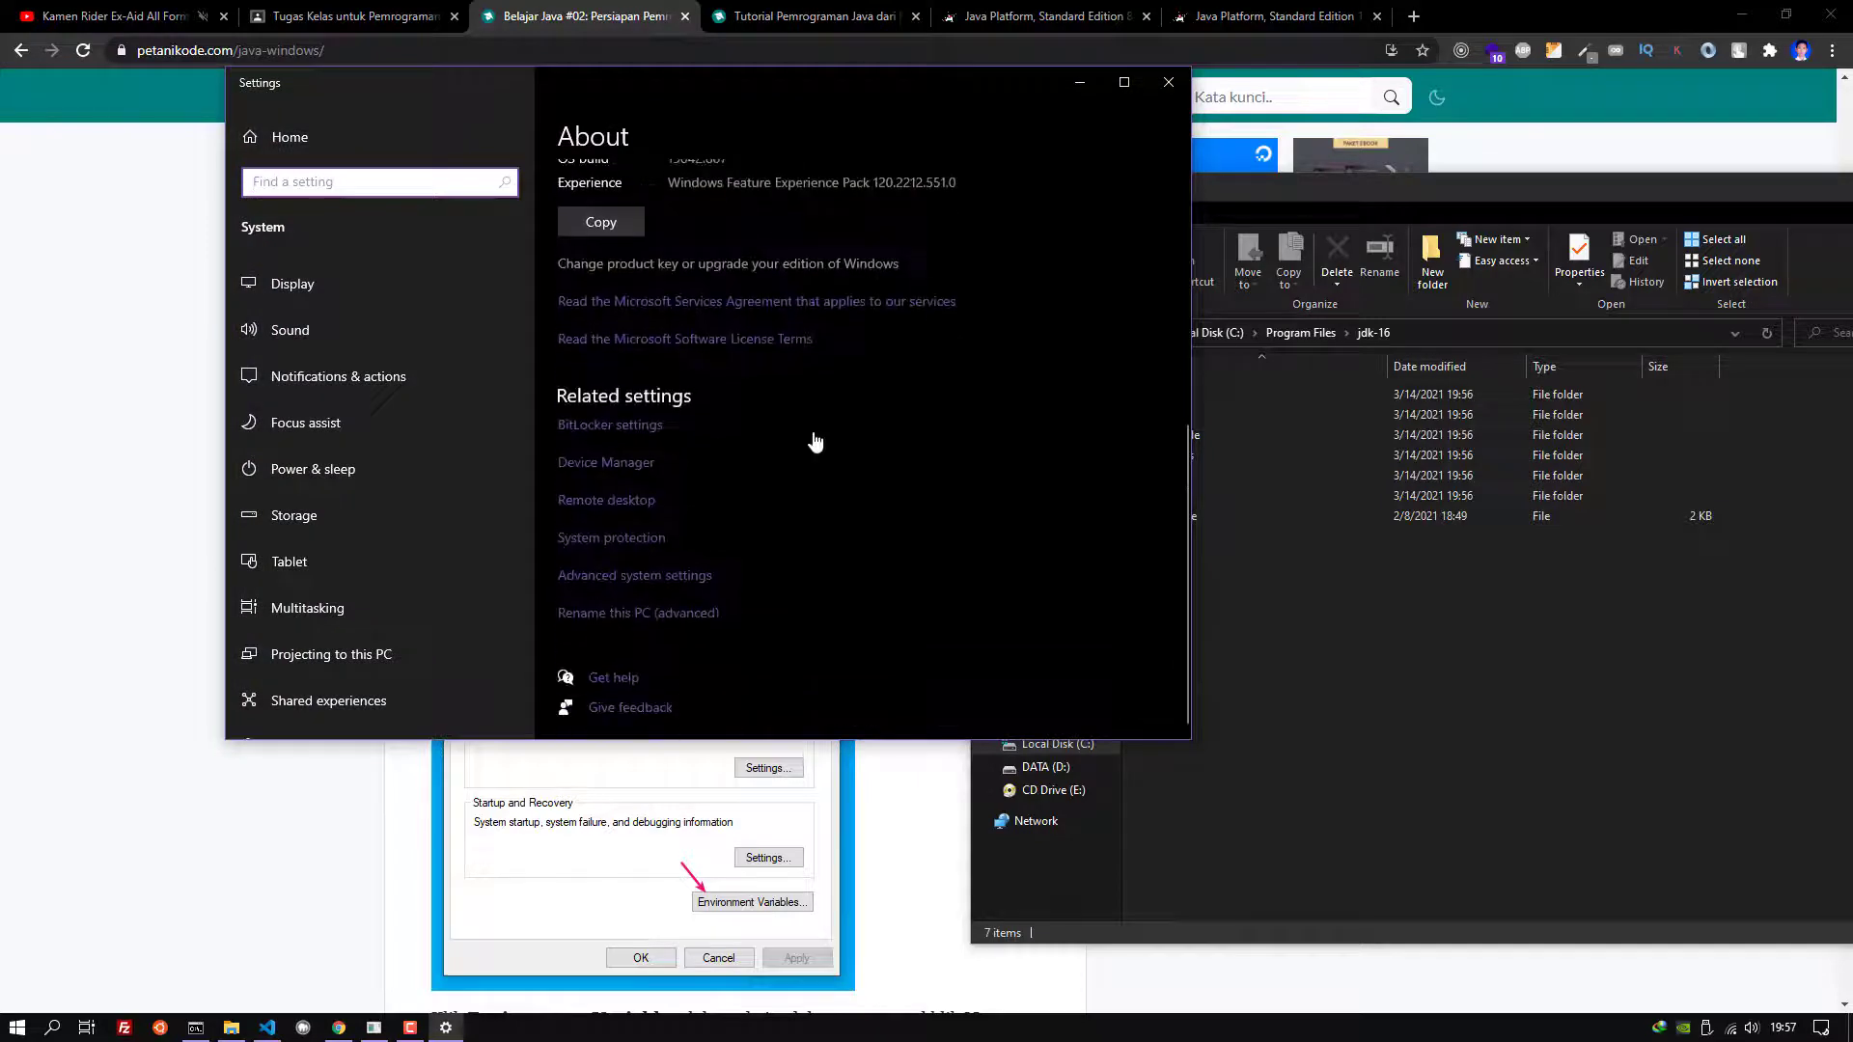
left_click(641, 575)
left_click(1168, 82)
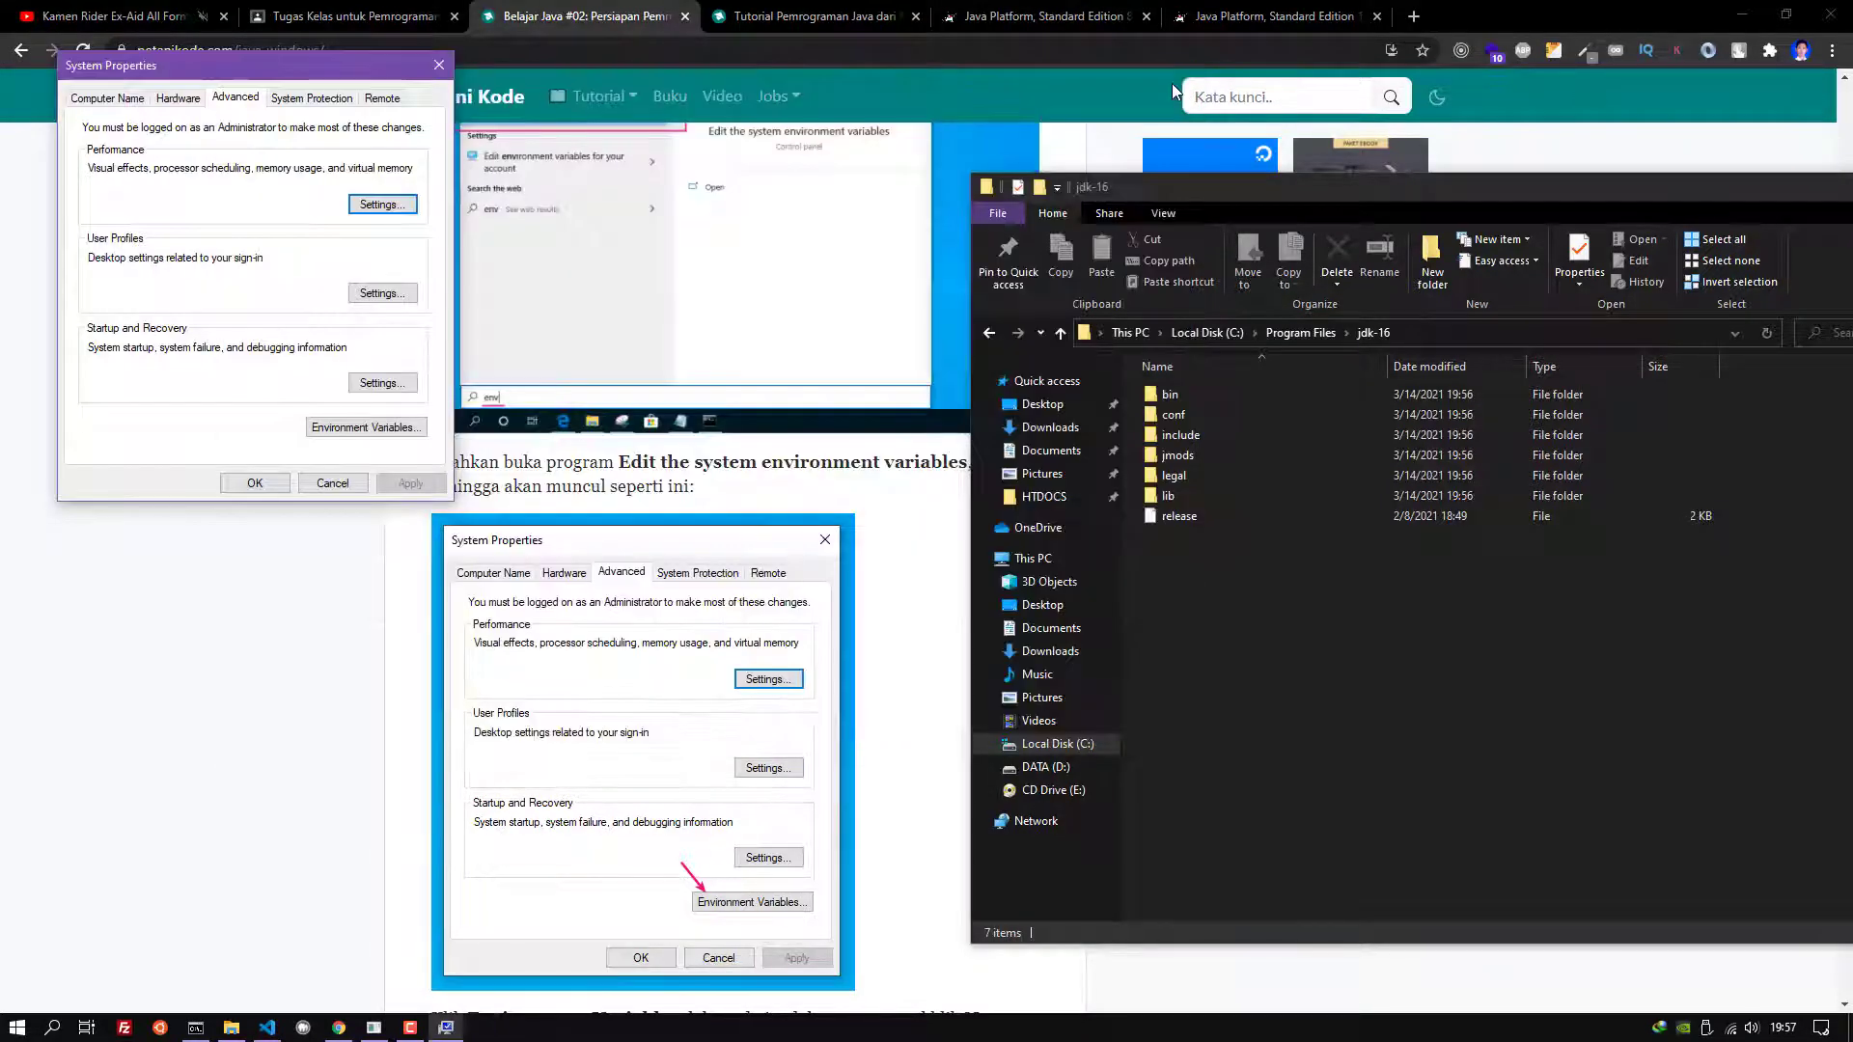
Open the Environment Variables dialog from System Properties and move both windows clear of the article
left_click_drag(251, 64, 219, 65)
left_click(334, 428)
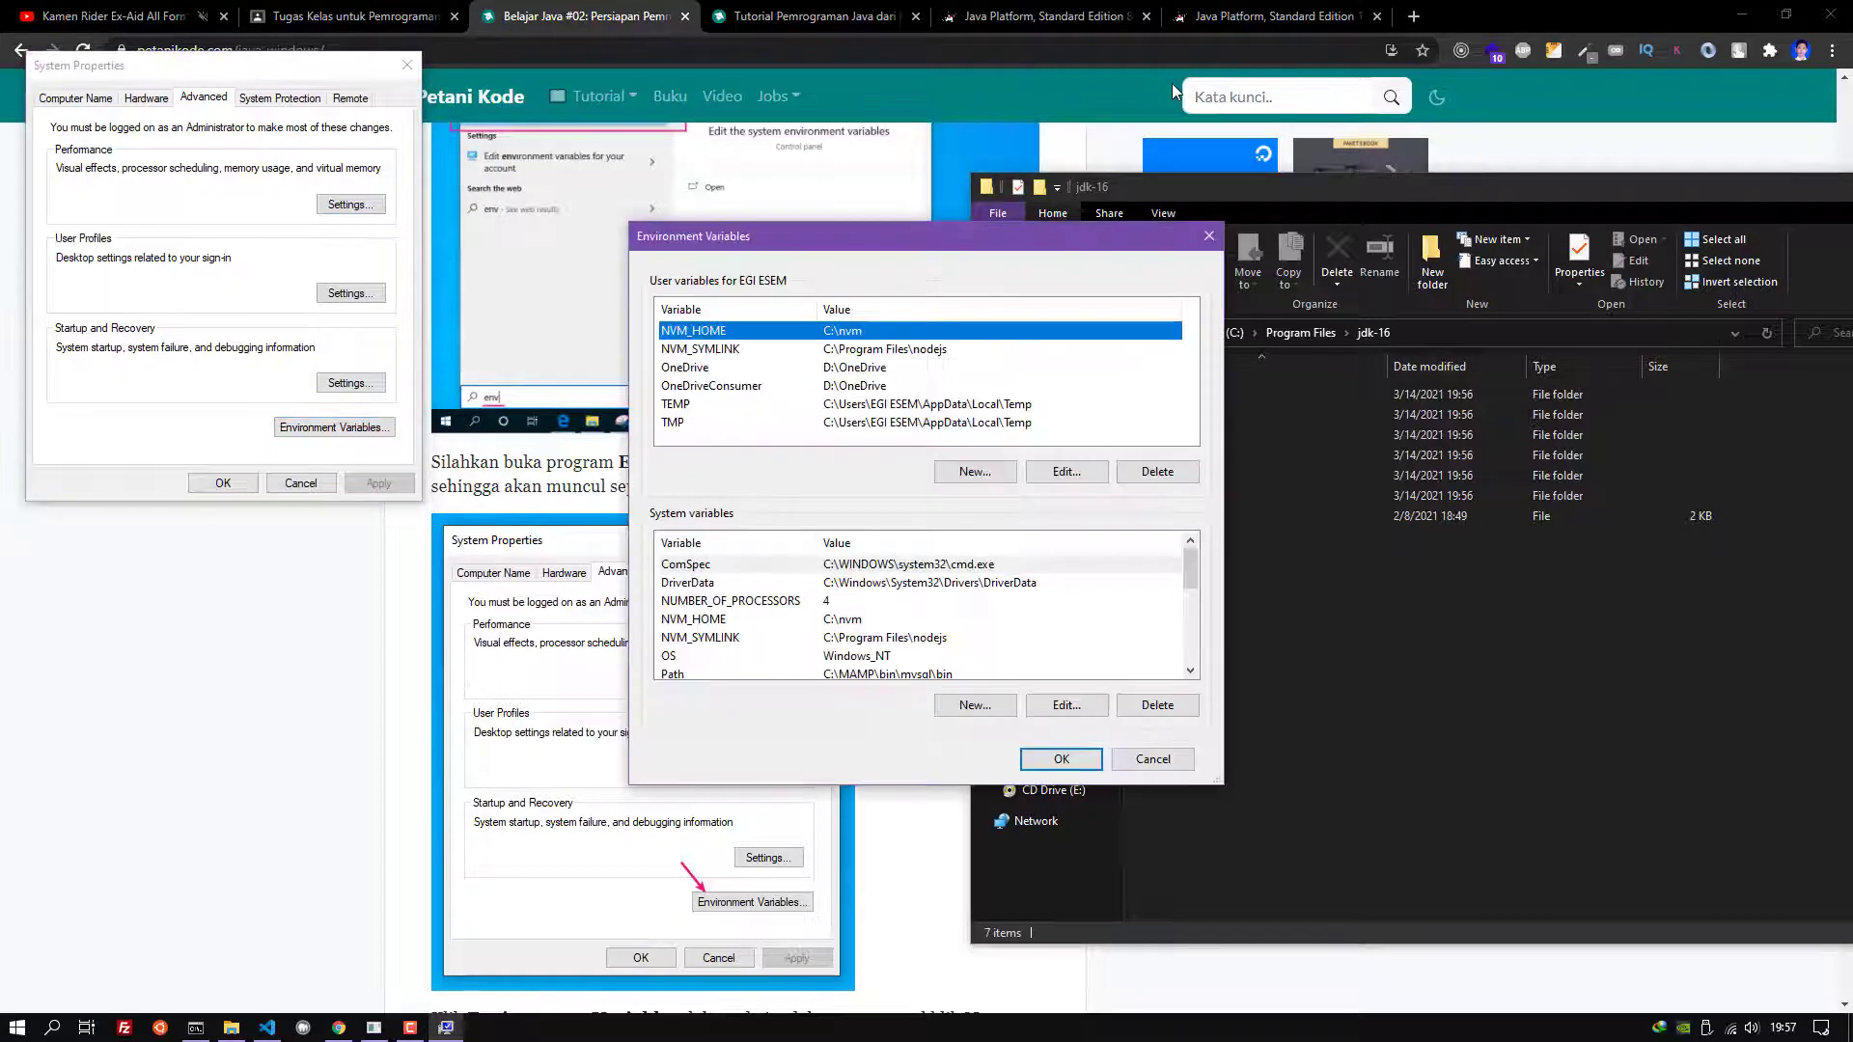
left_click_drag(869, 235, 1292, 192)
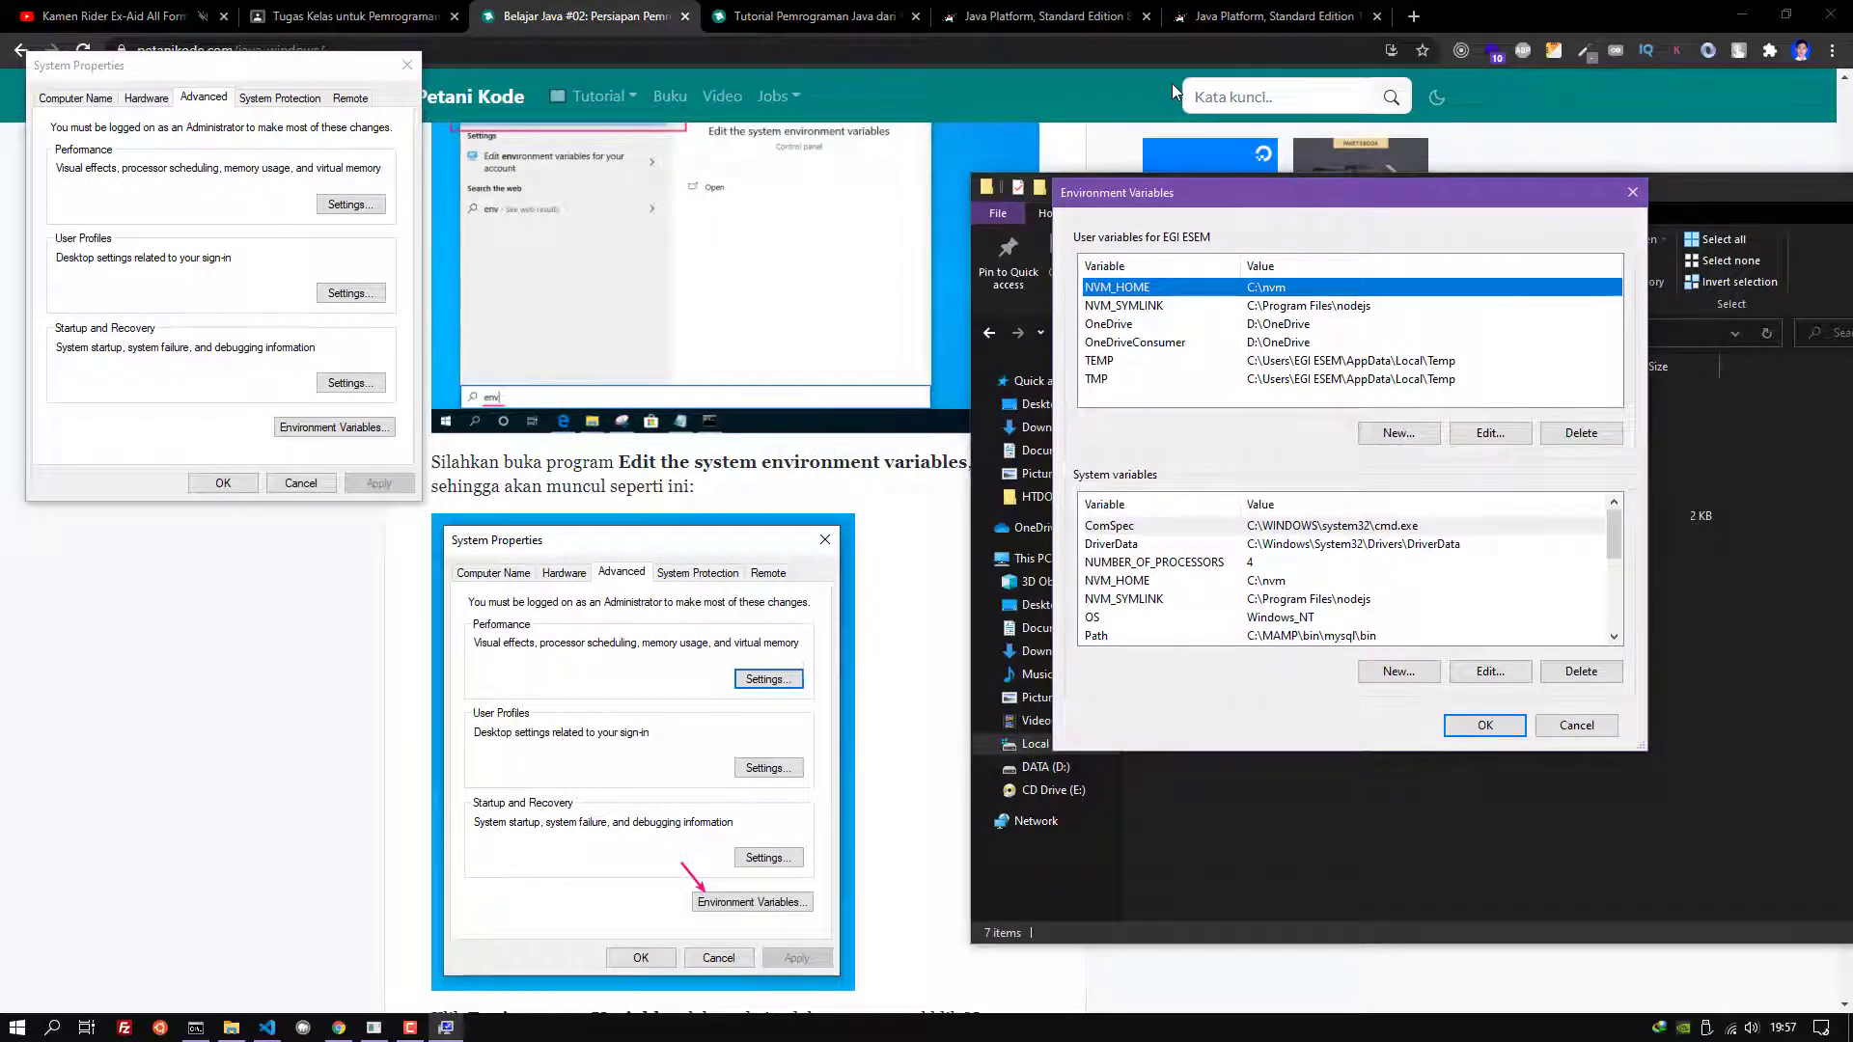
Find the new-variable instructions in the article and copy the variable name JAVA_HOME
scroll(719, 579, "down", 6)
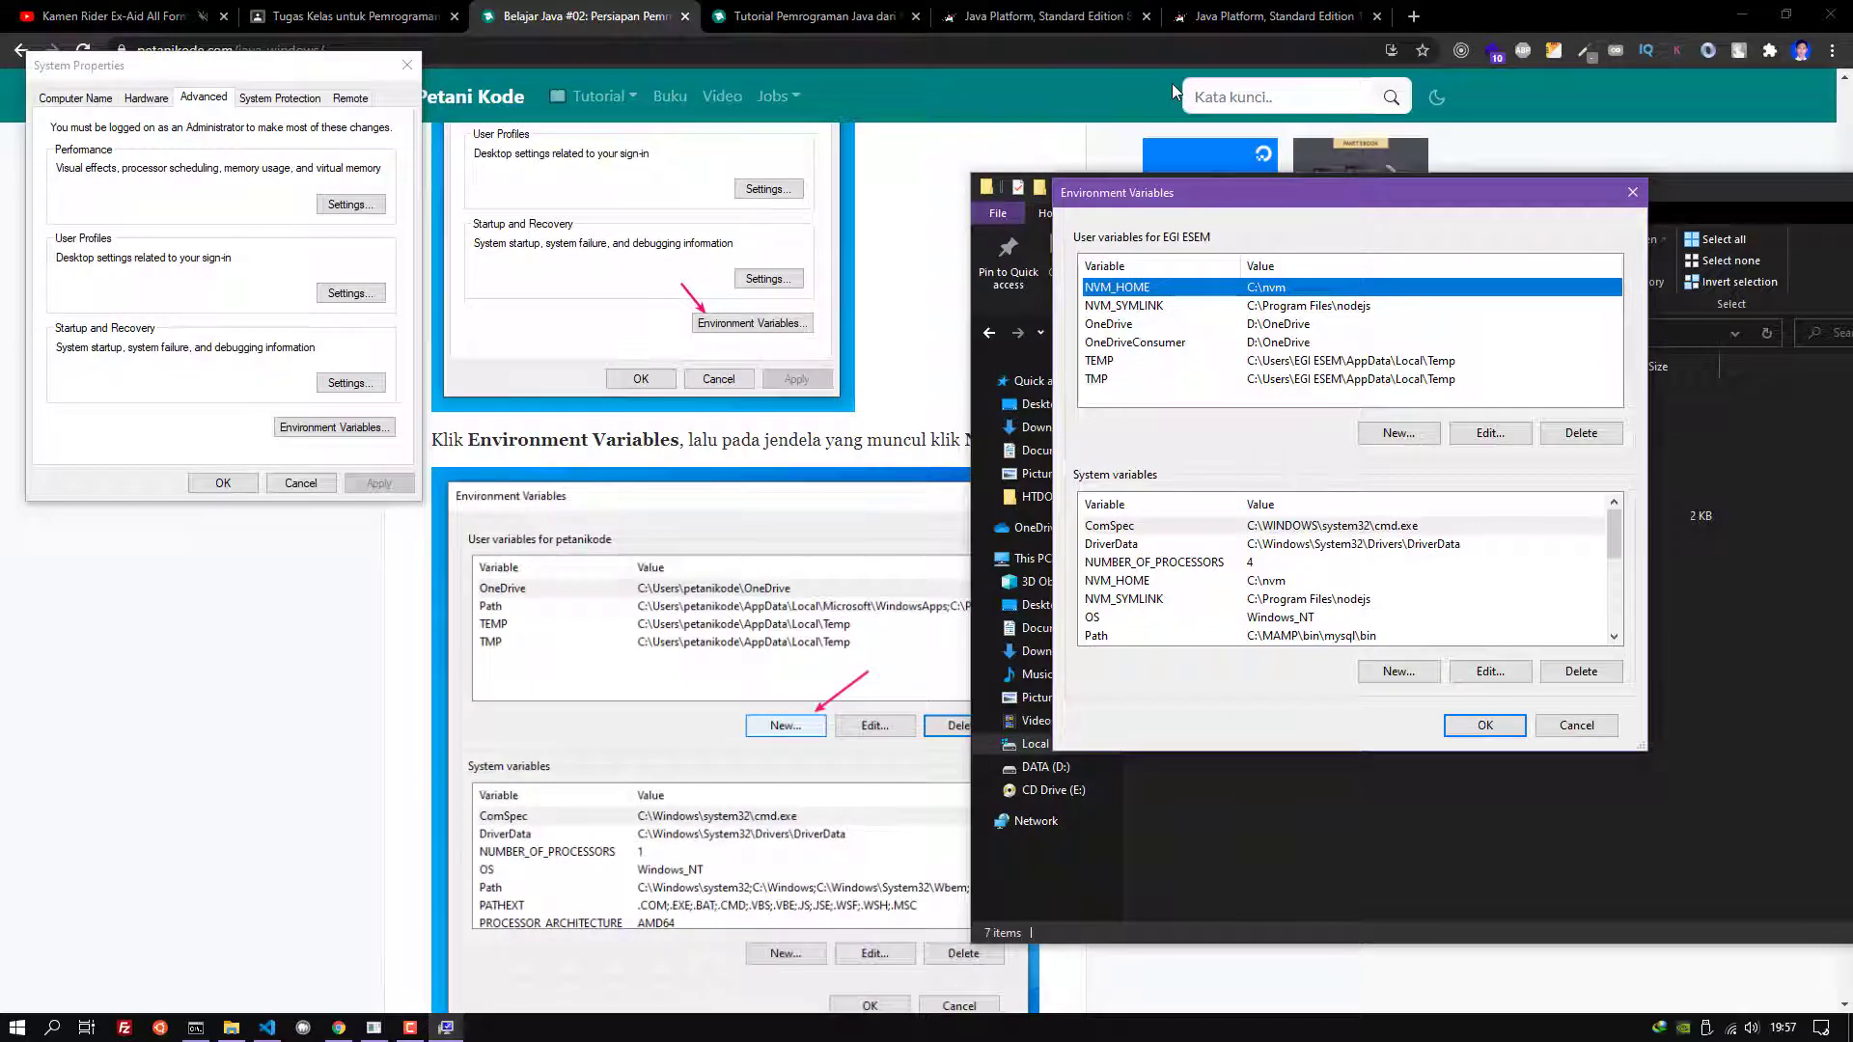
scroll(719, 579, "down", 9)
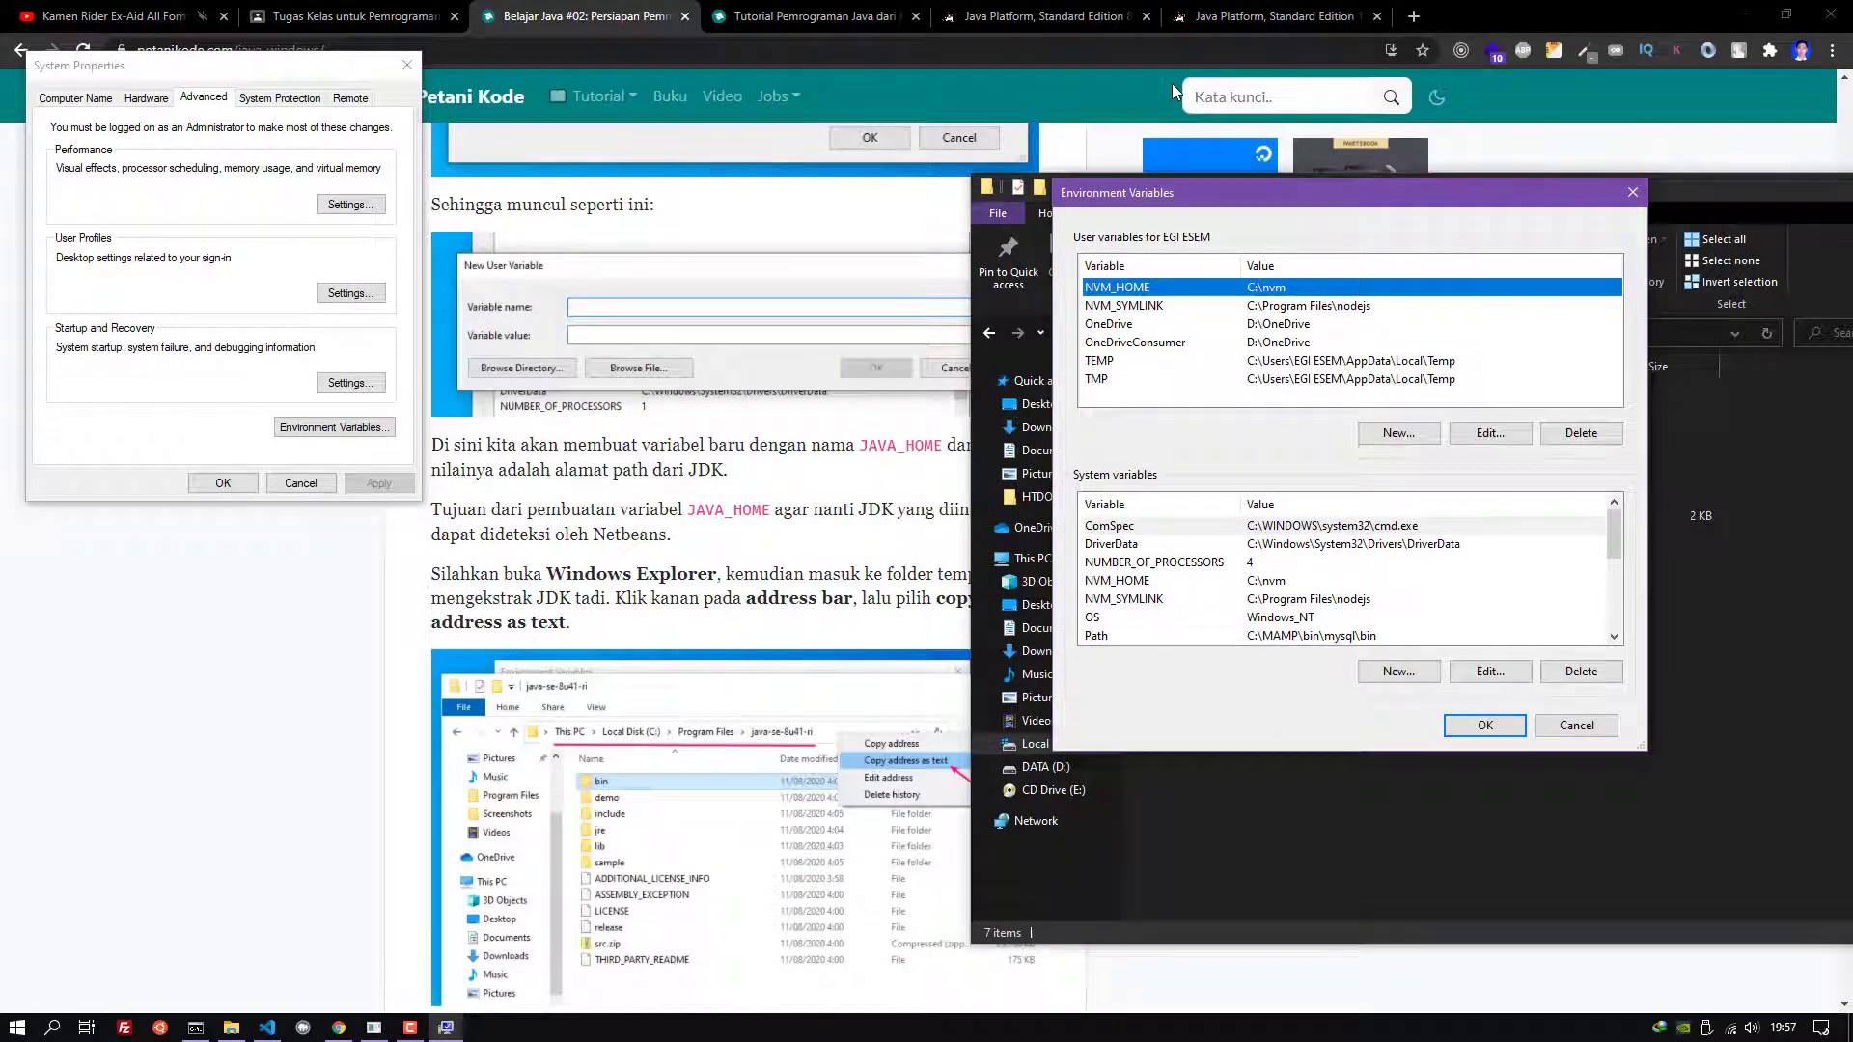
left_click(1172, 83)
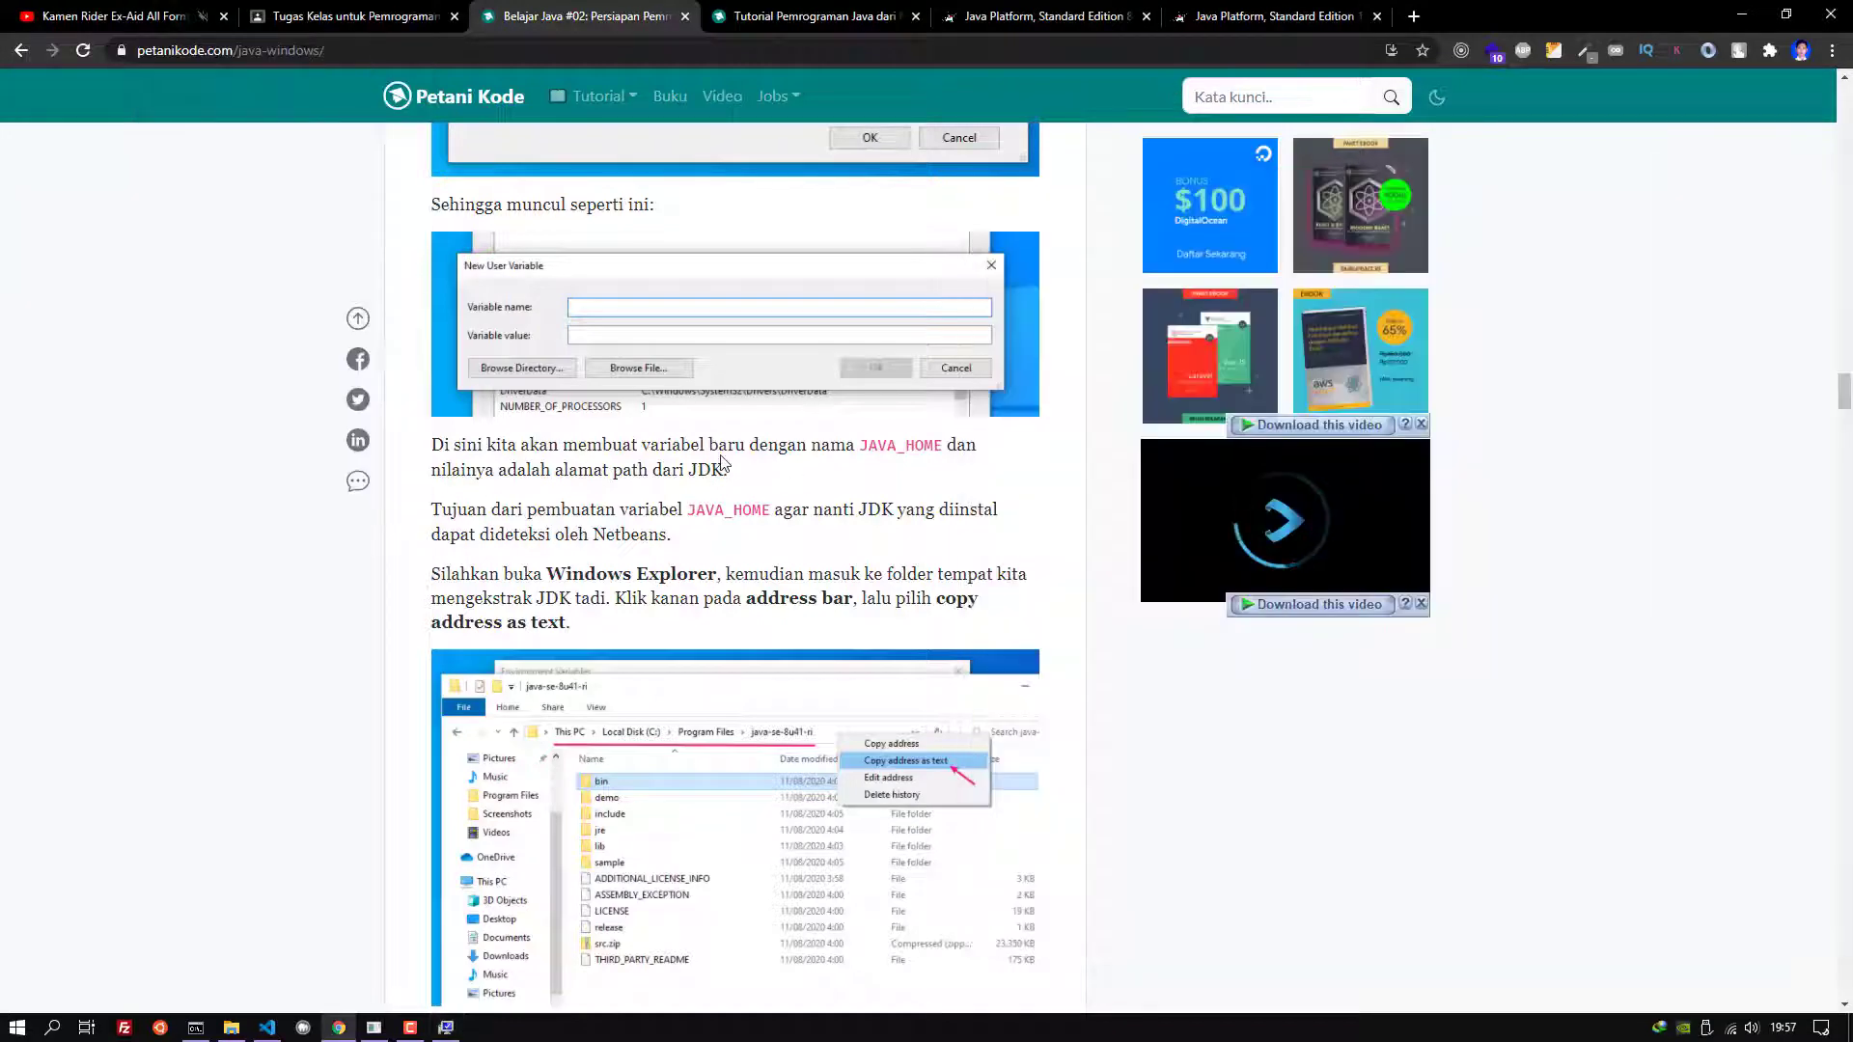
double_click(877, 446)
right_click(886, 444)
left_click(922, 456)
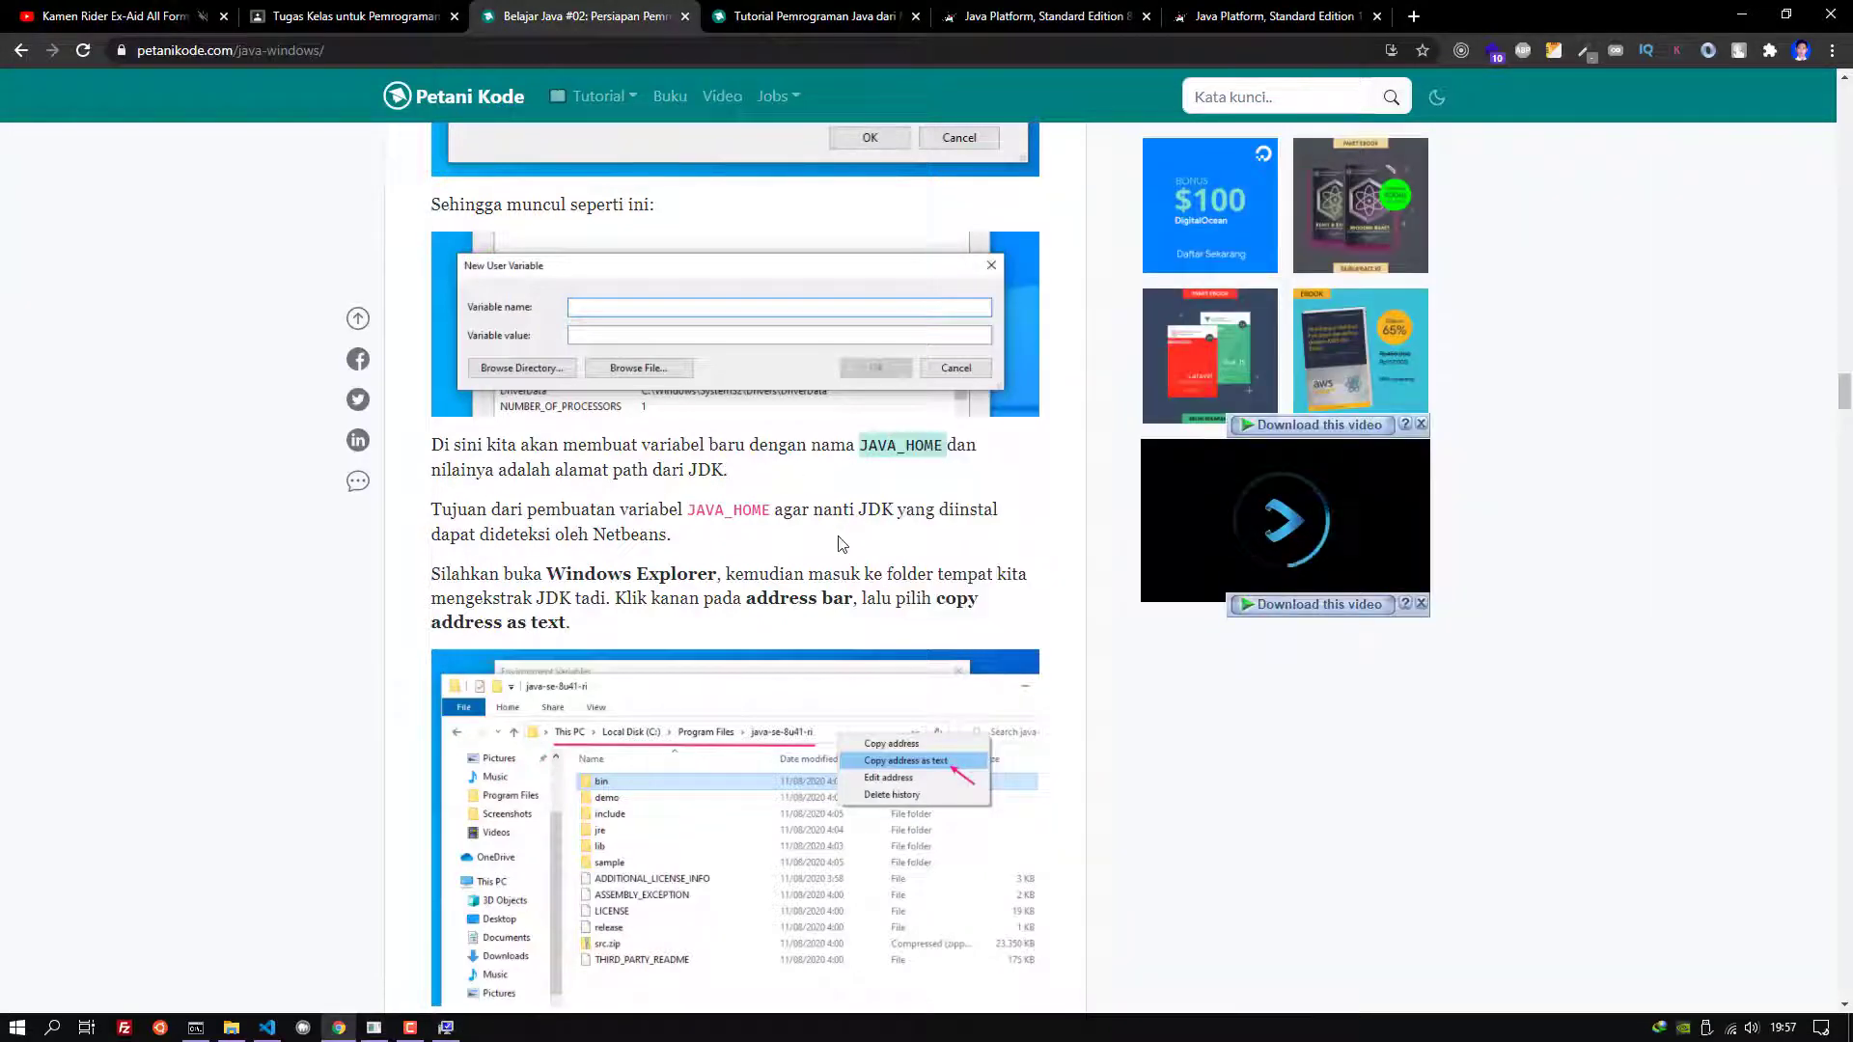
Start a new user environment variable and name it JAVA_HOME
scroll(842, 544, "down", 6)
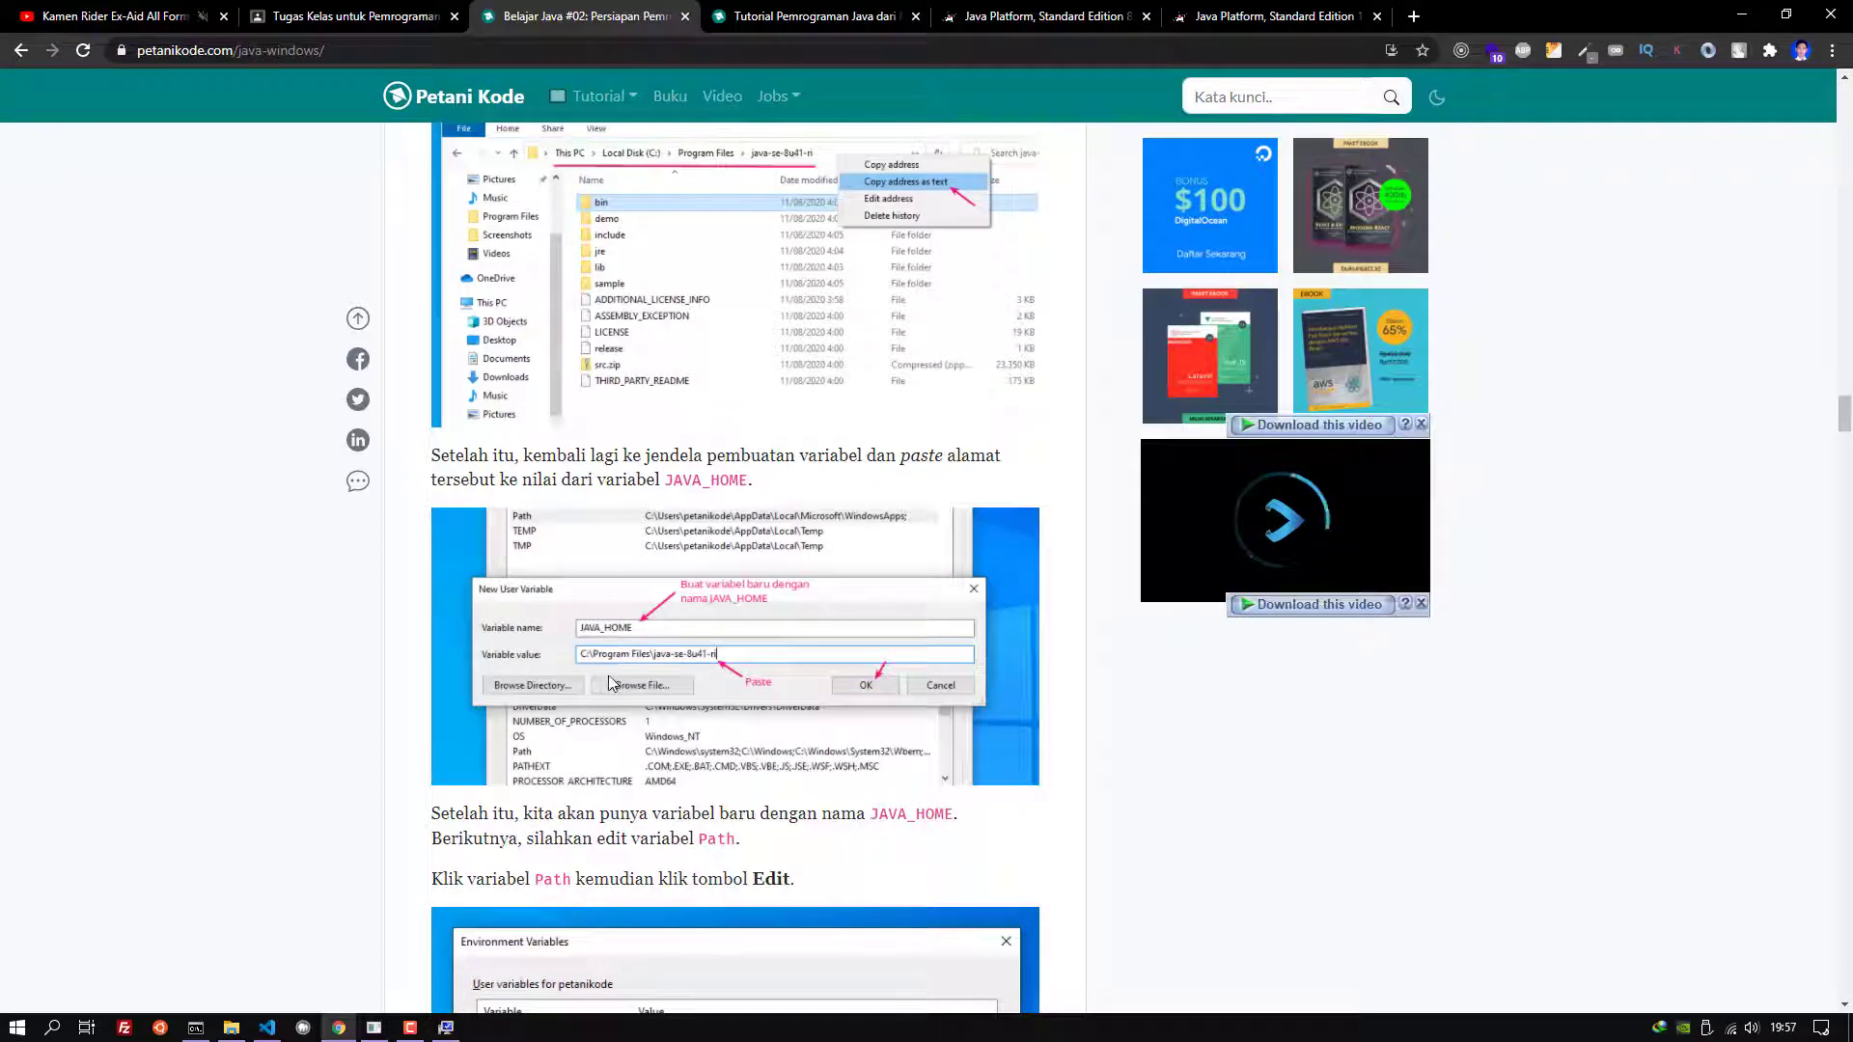
left_click(445, 1029)
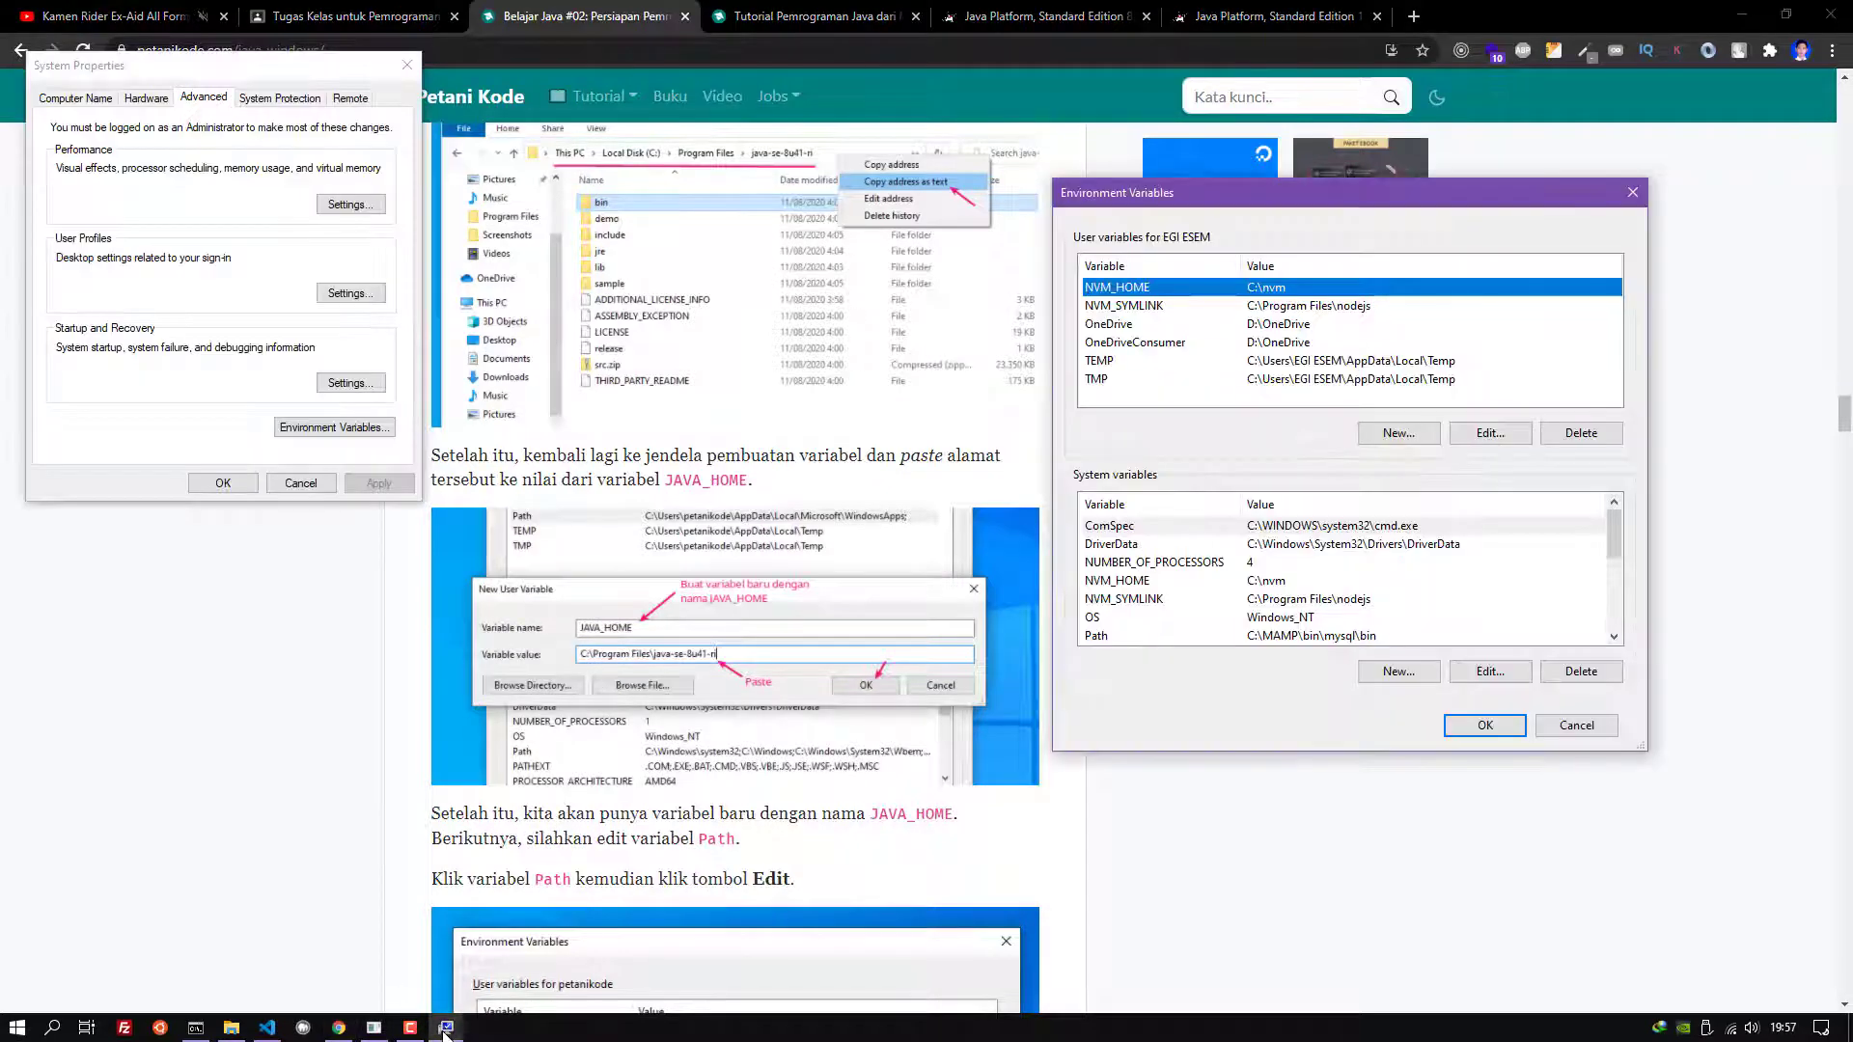
key("Tab")
key("Return")
right_click(986, 491)
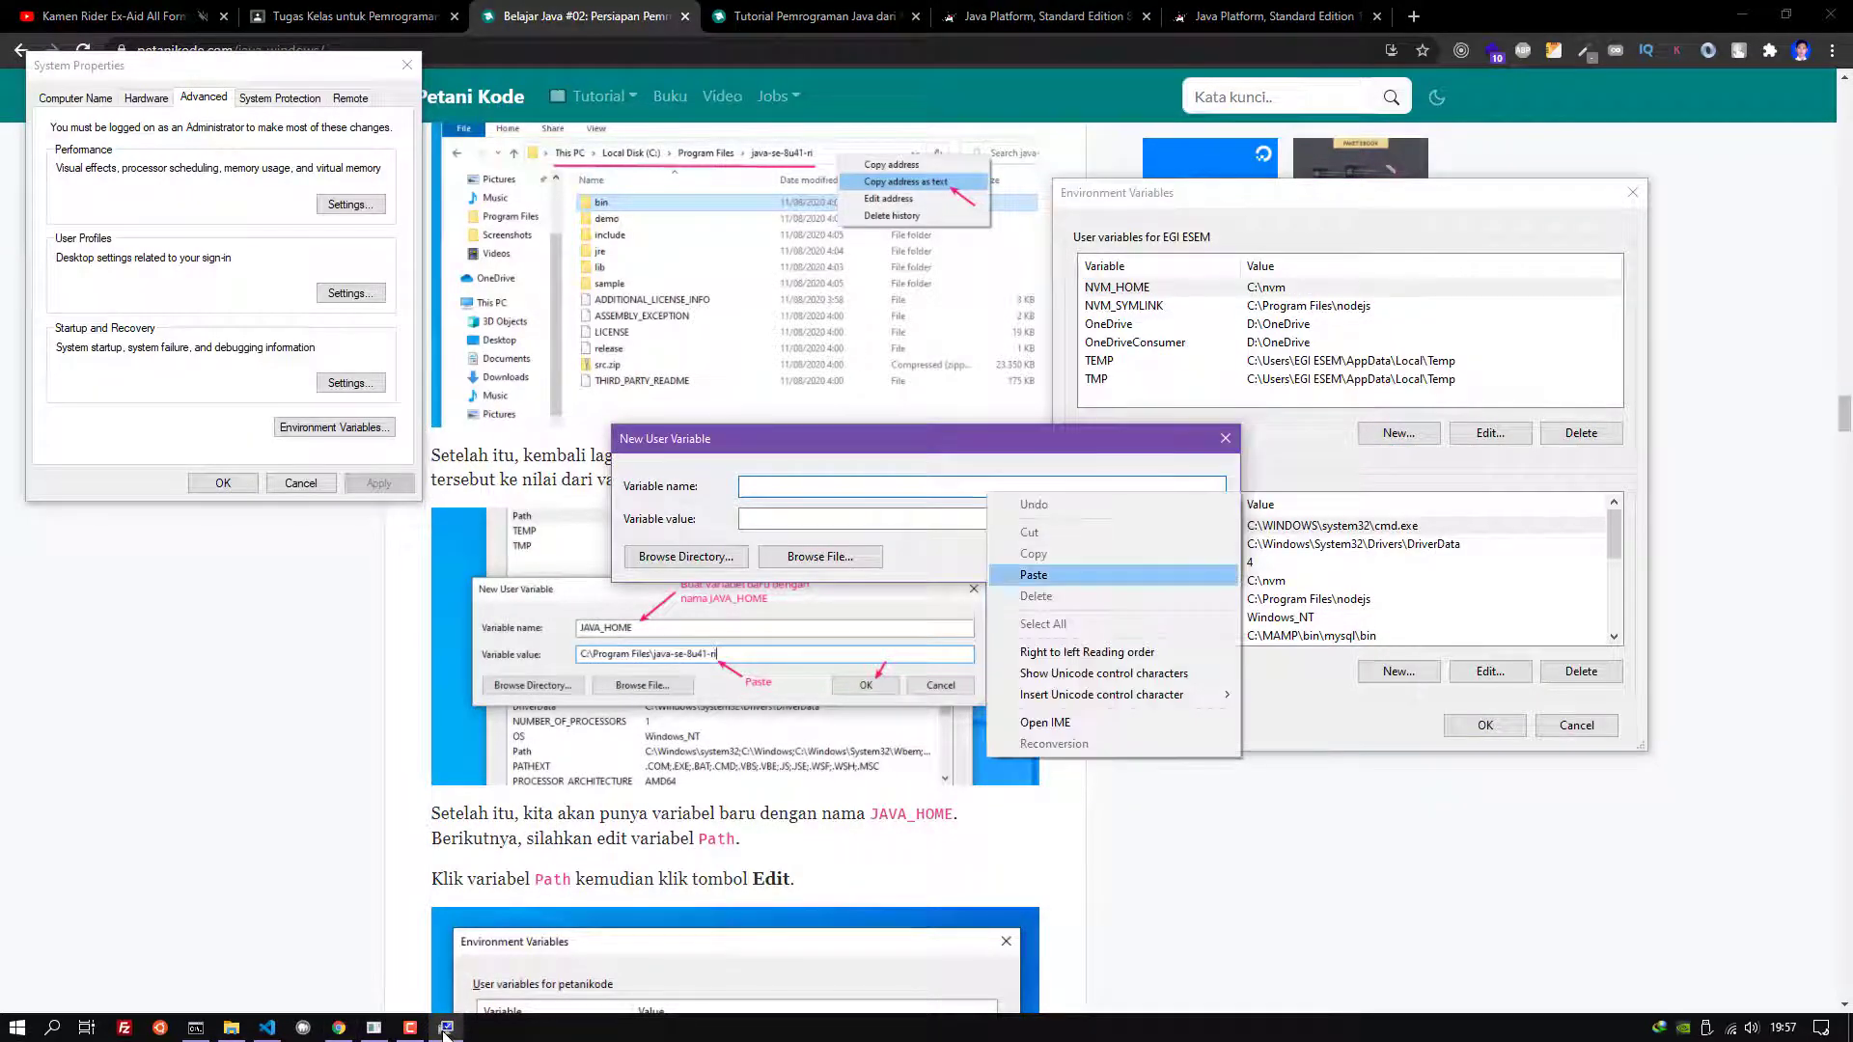
left_click(1043, 577)
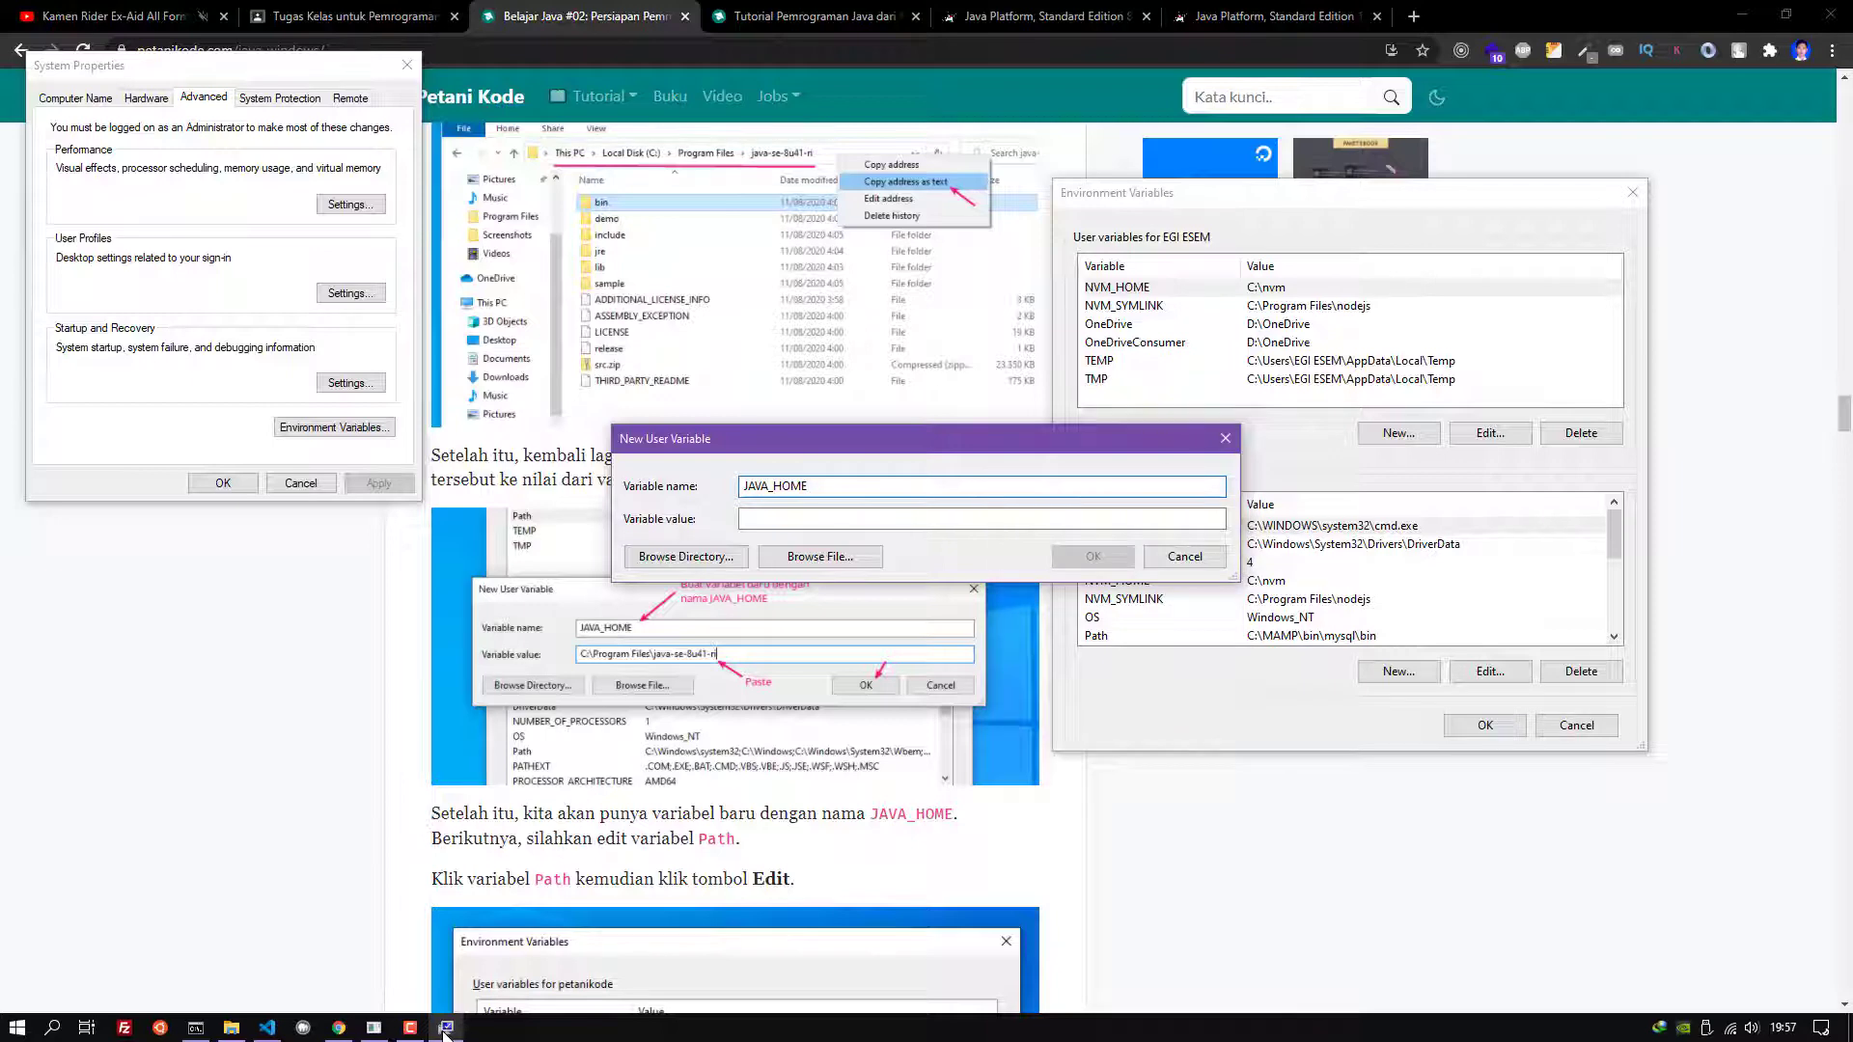
Copy the path of the jdk-16 folder in File Explorer and move its window clear of the variable dialog
left_click(232, 1029)
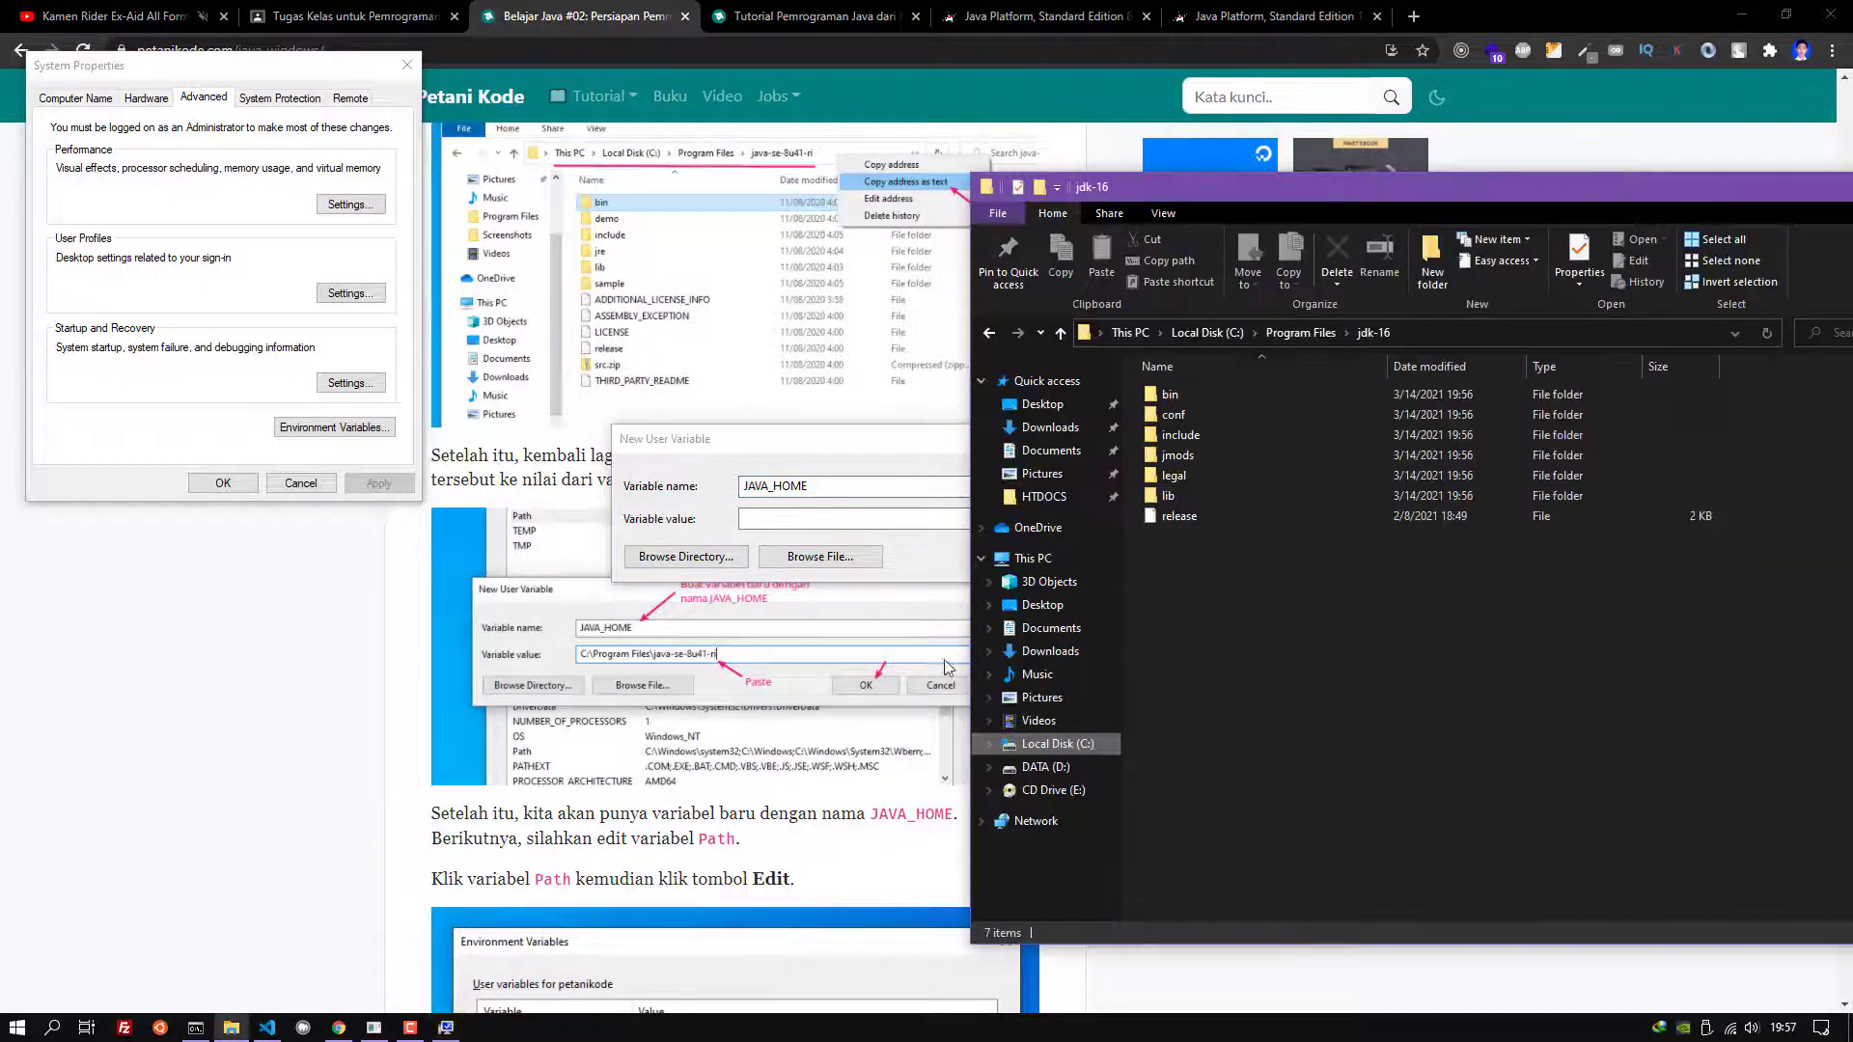
left_click(1463, 333)
right_click(1303, 333)
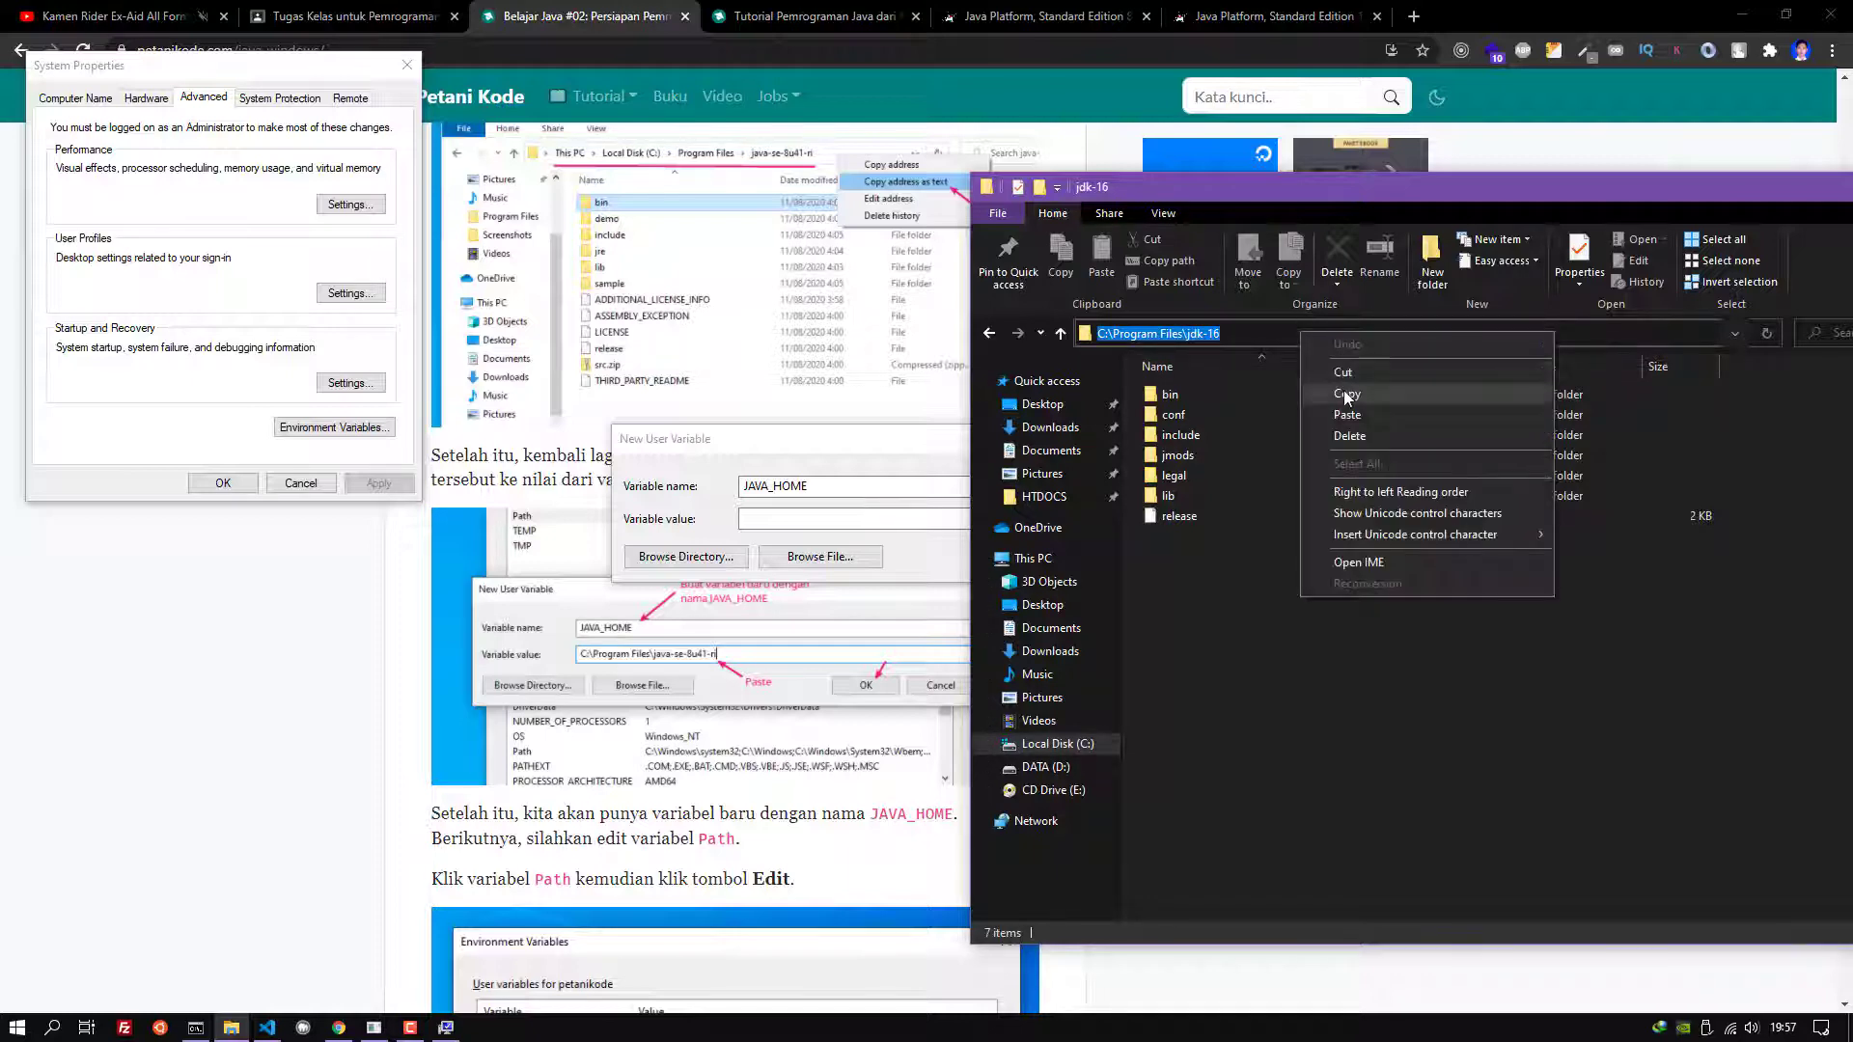
left_click(1345, 393)
left_click_drag(1102, 186, 1488, 589)
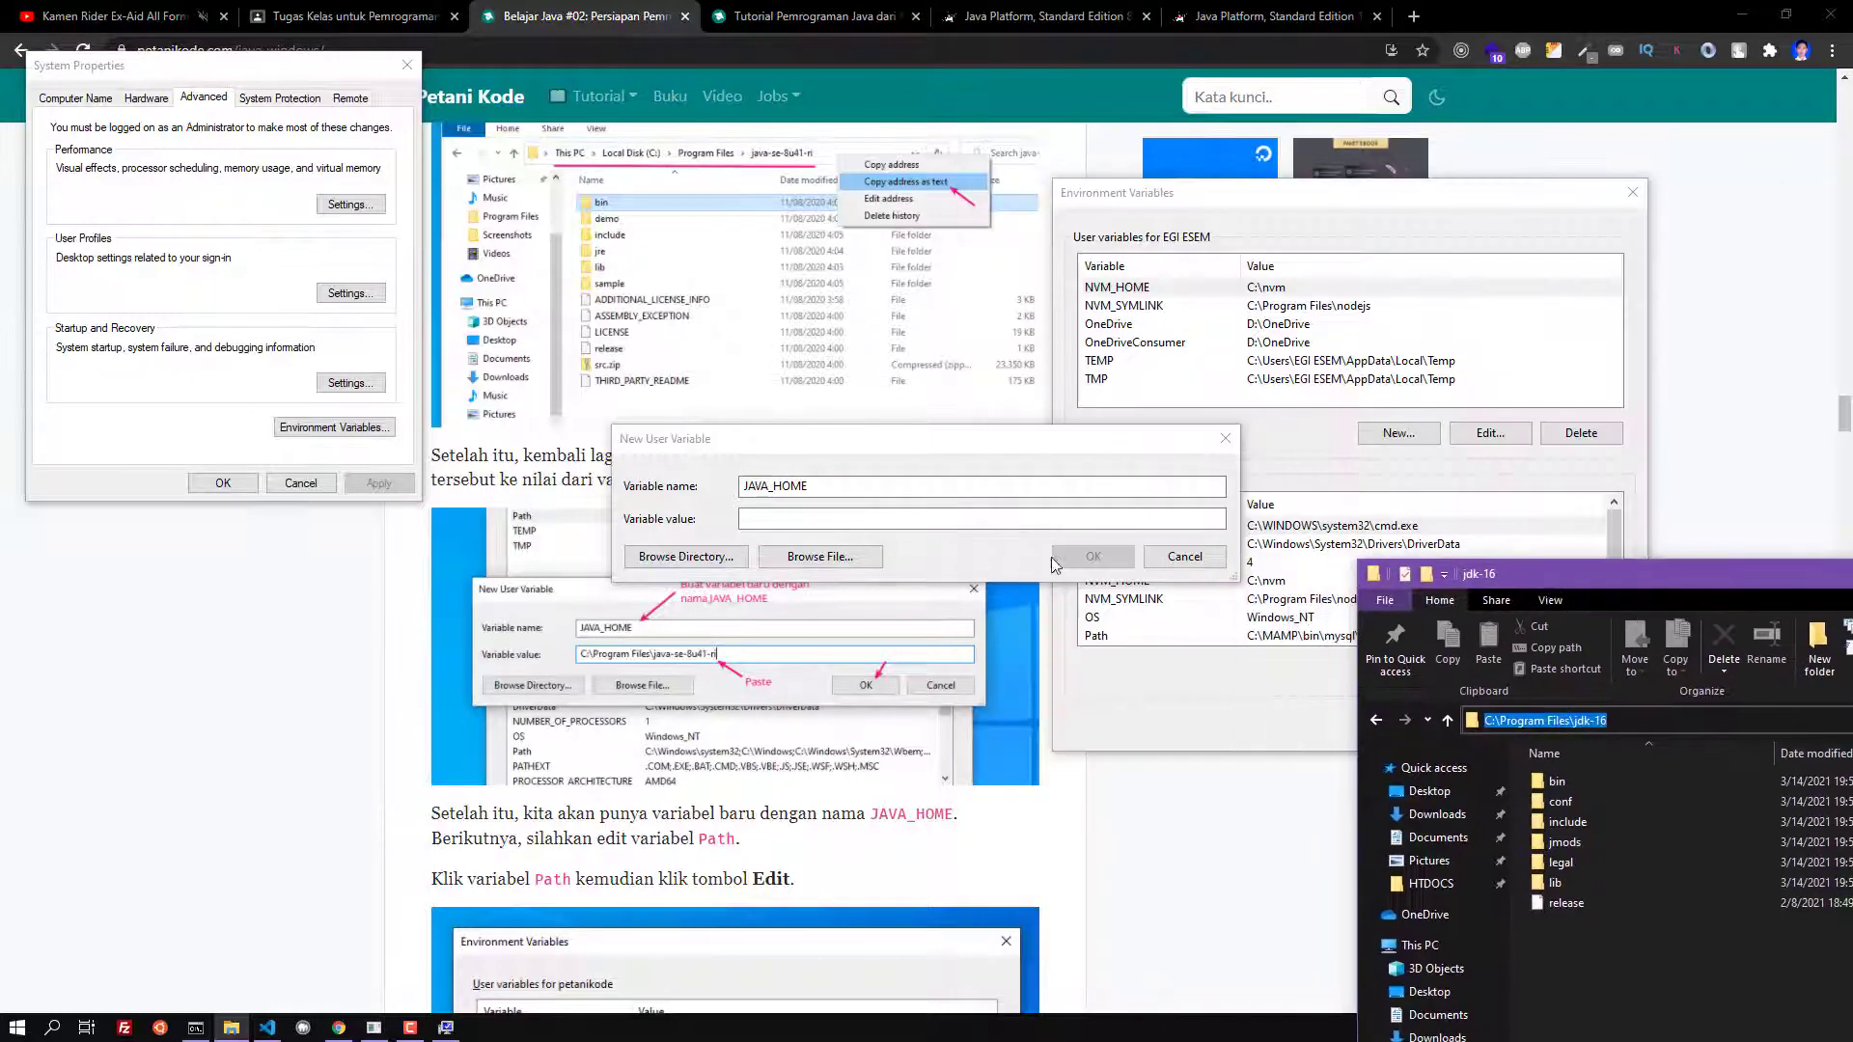
Set the JAVA_HOME variable's value to C:\Program Files\jdk-16 and save it
left_click(976, 518)
right_click(977, 514)
left_click(1008, 573)
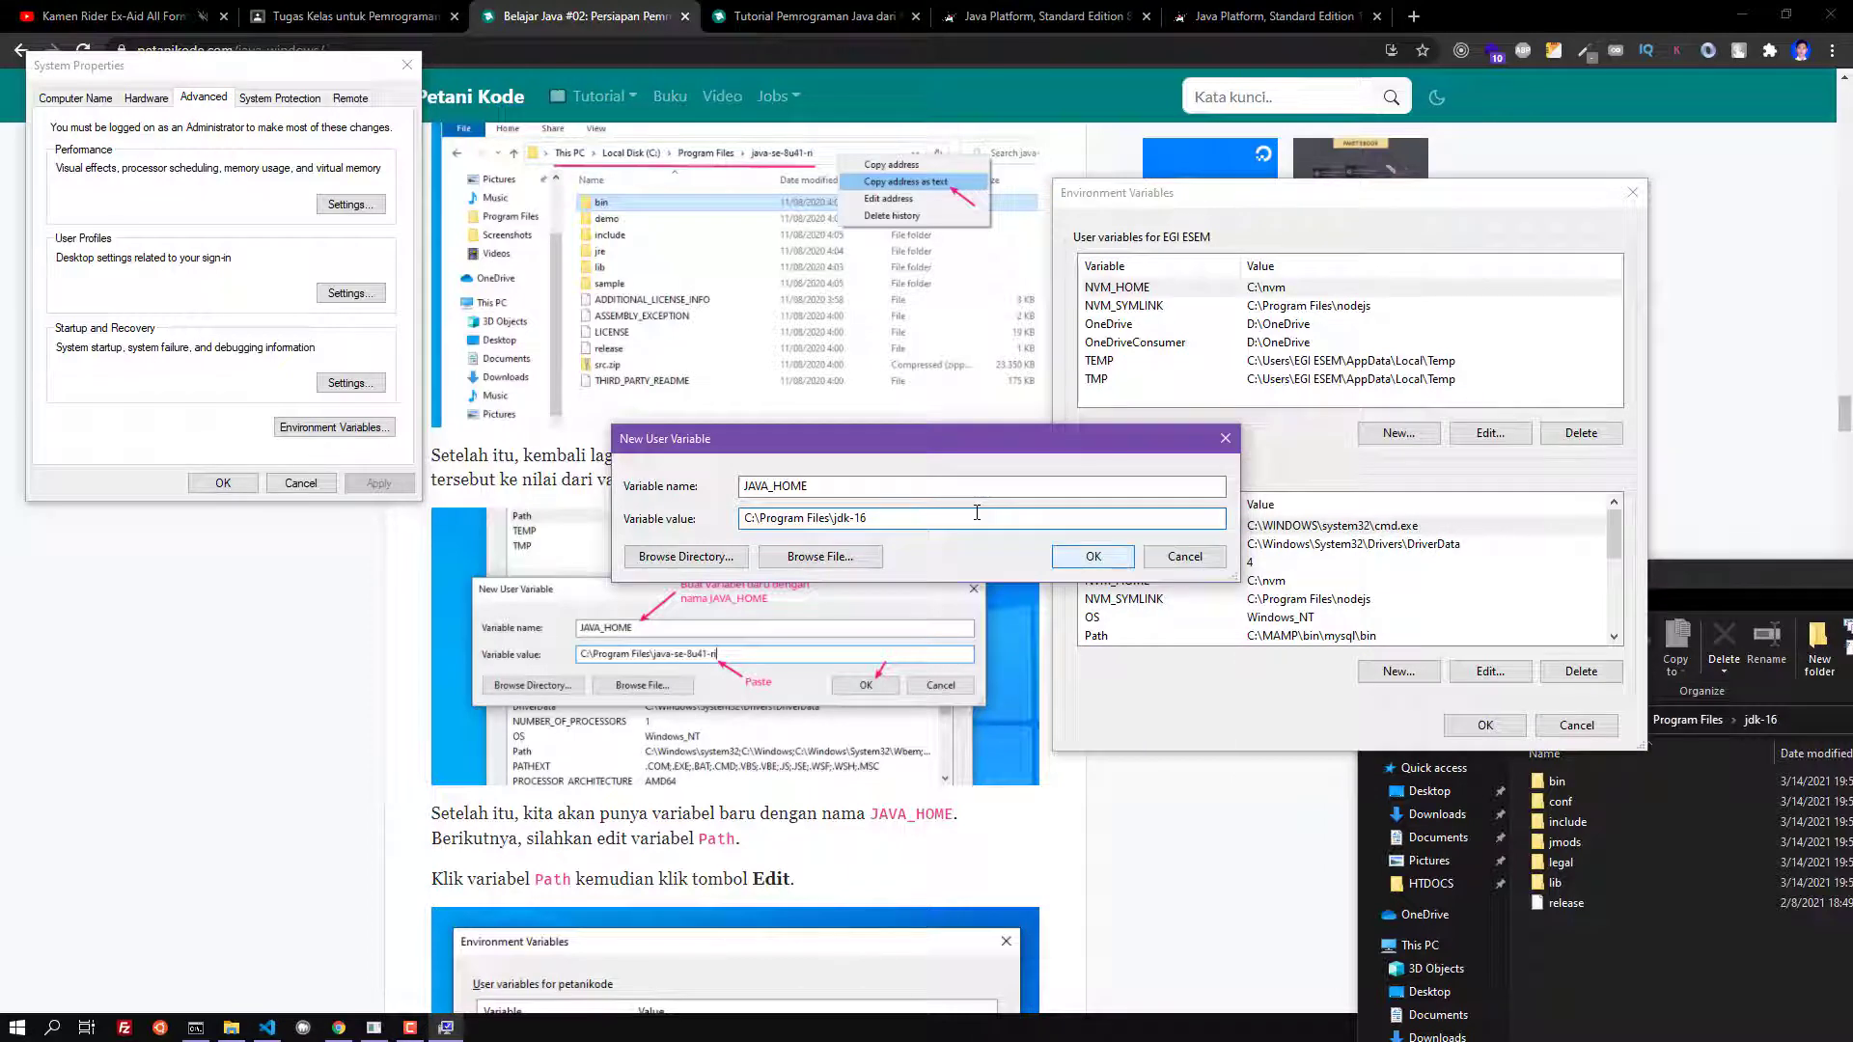
key("Return")
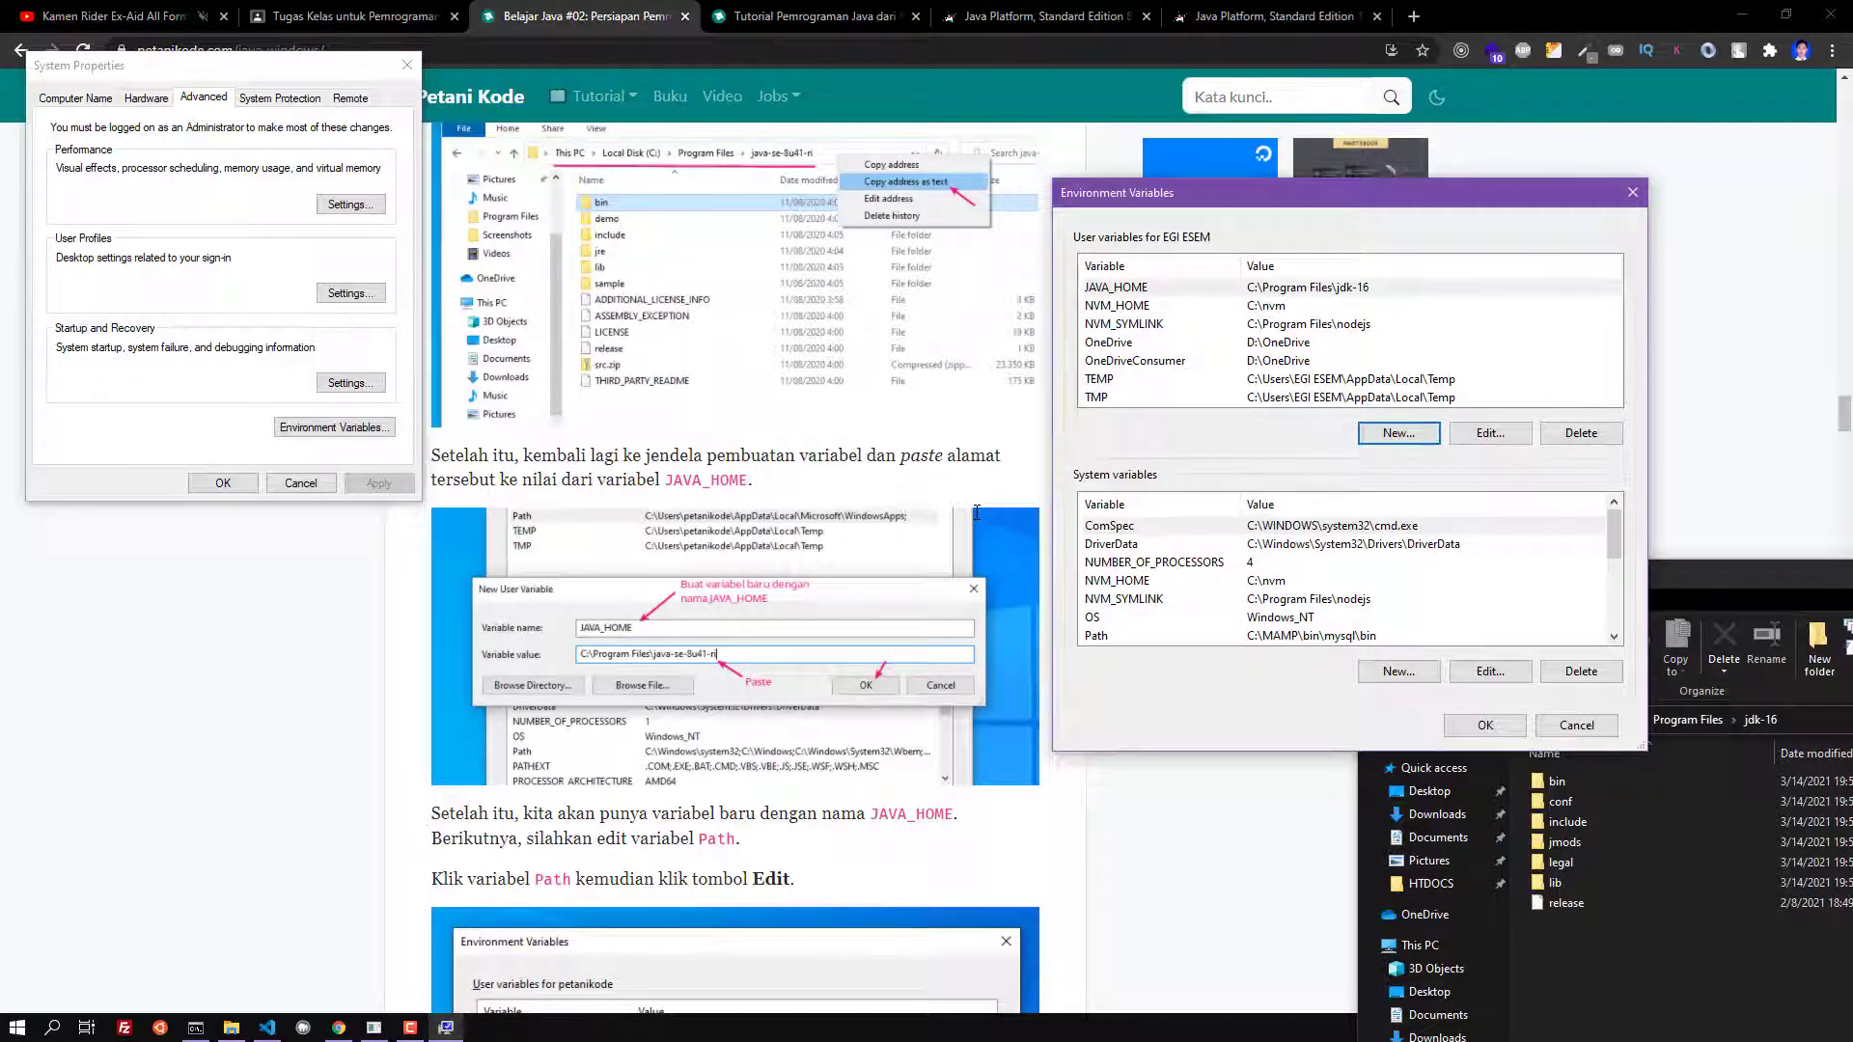
Find the article's instructions for editing the Path variable and copy the variable name Path
scroll(977, 512, "down", 3)
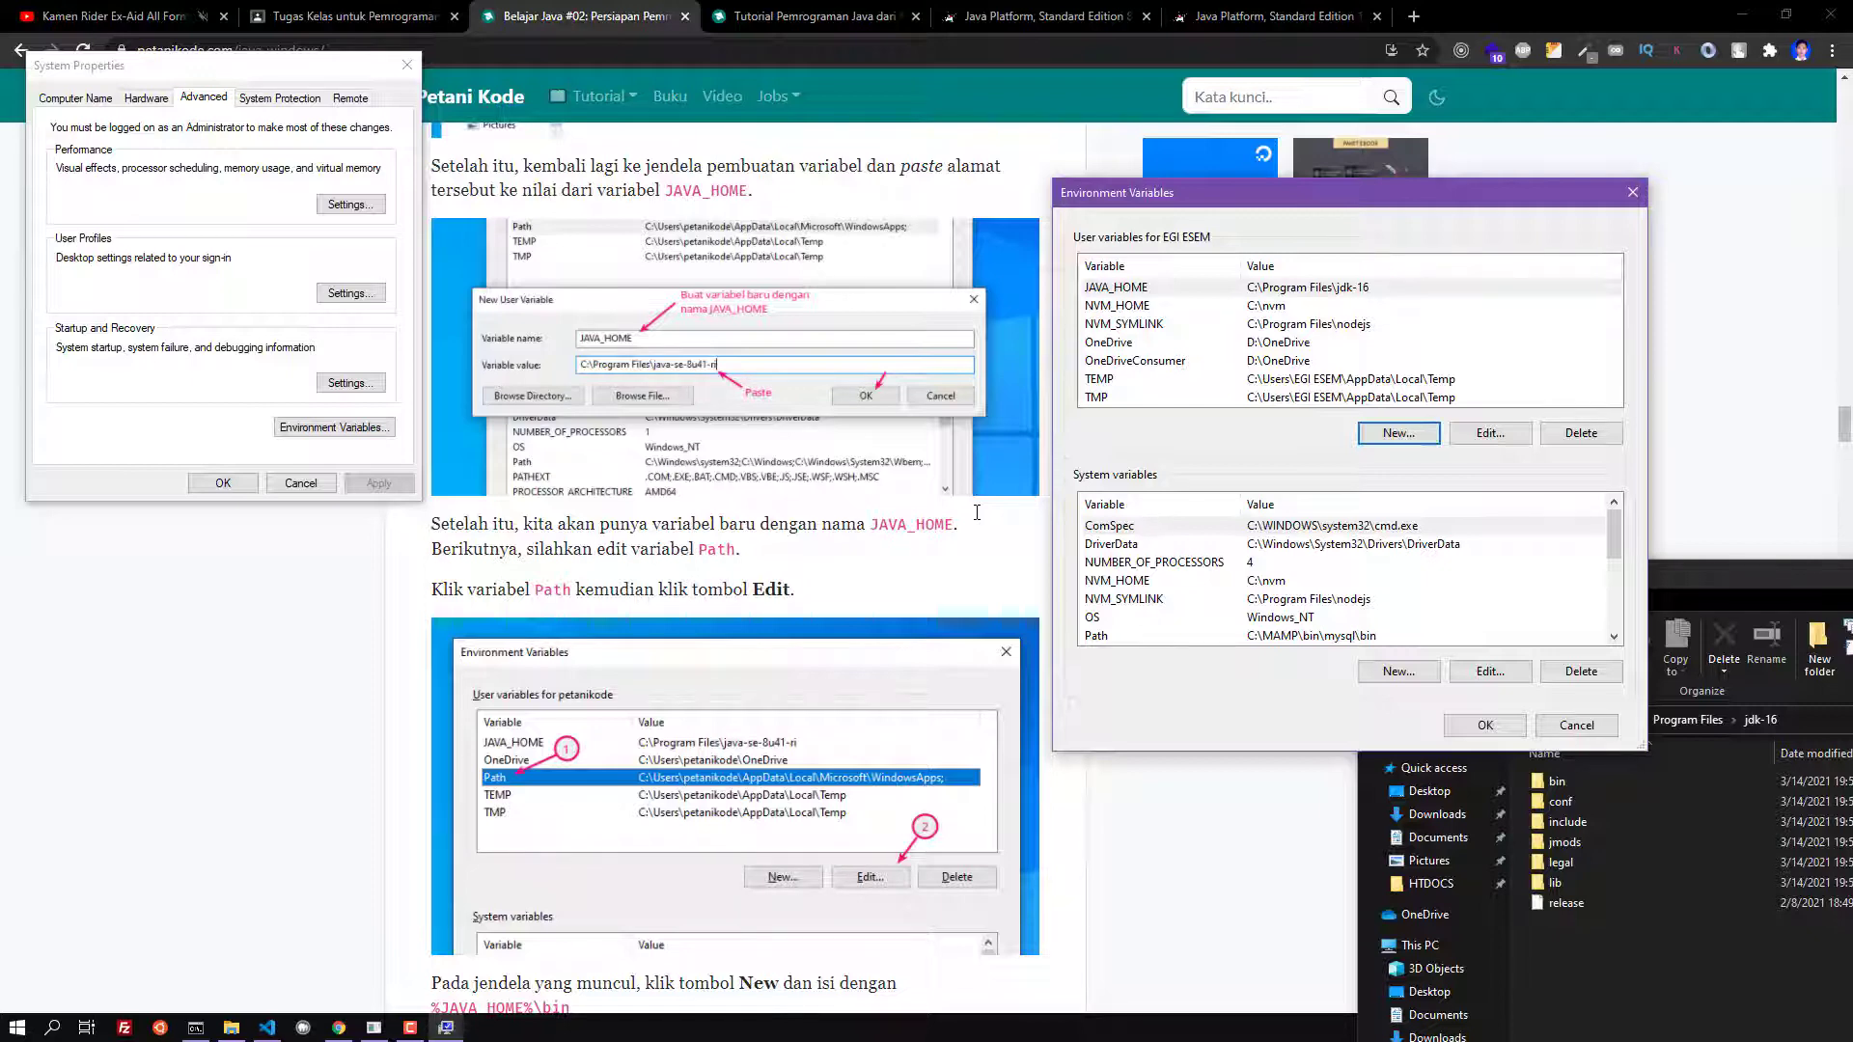
scroll(976, 512, "down", 2)
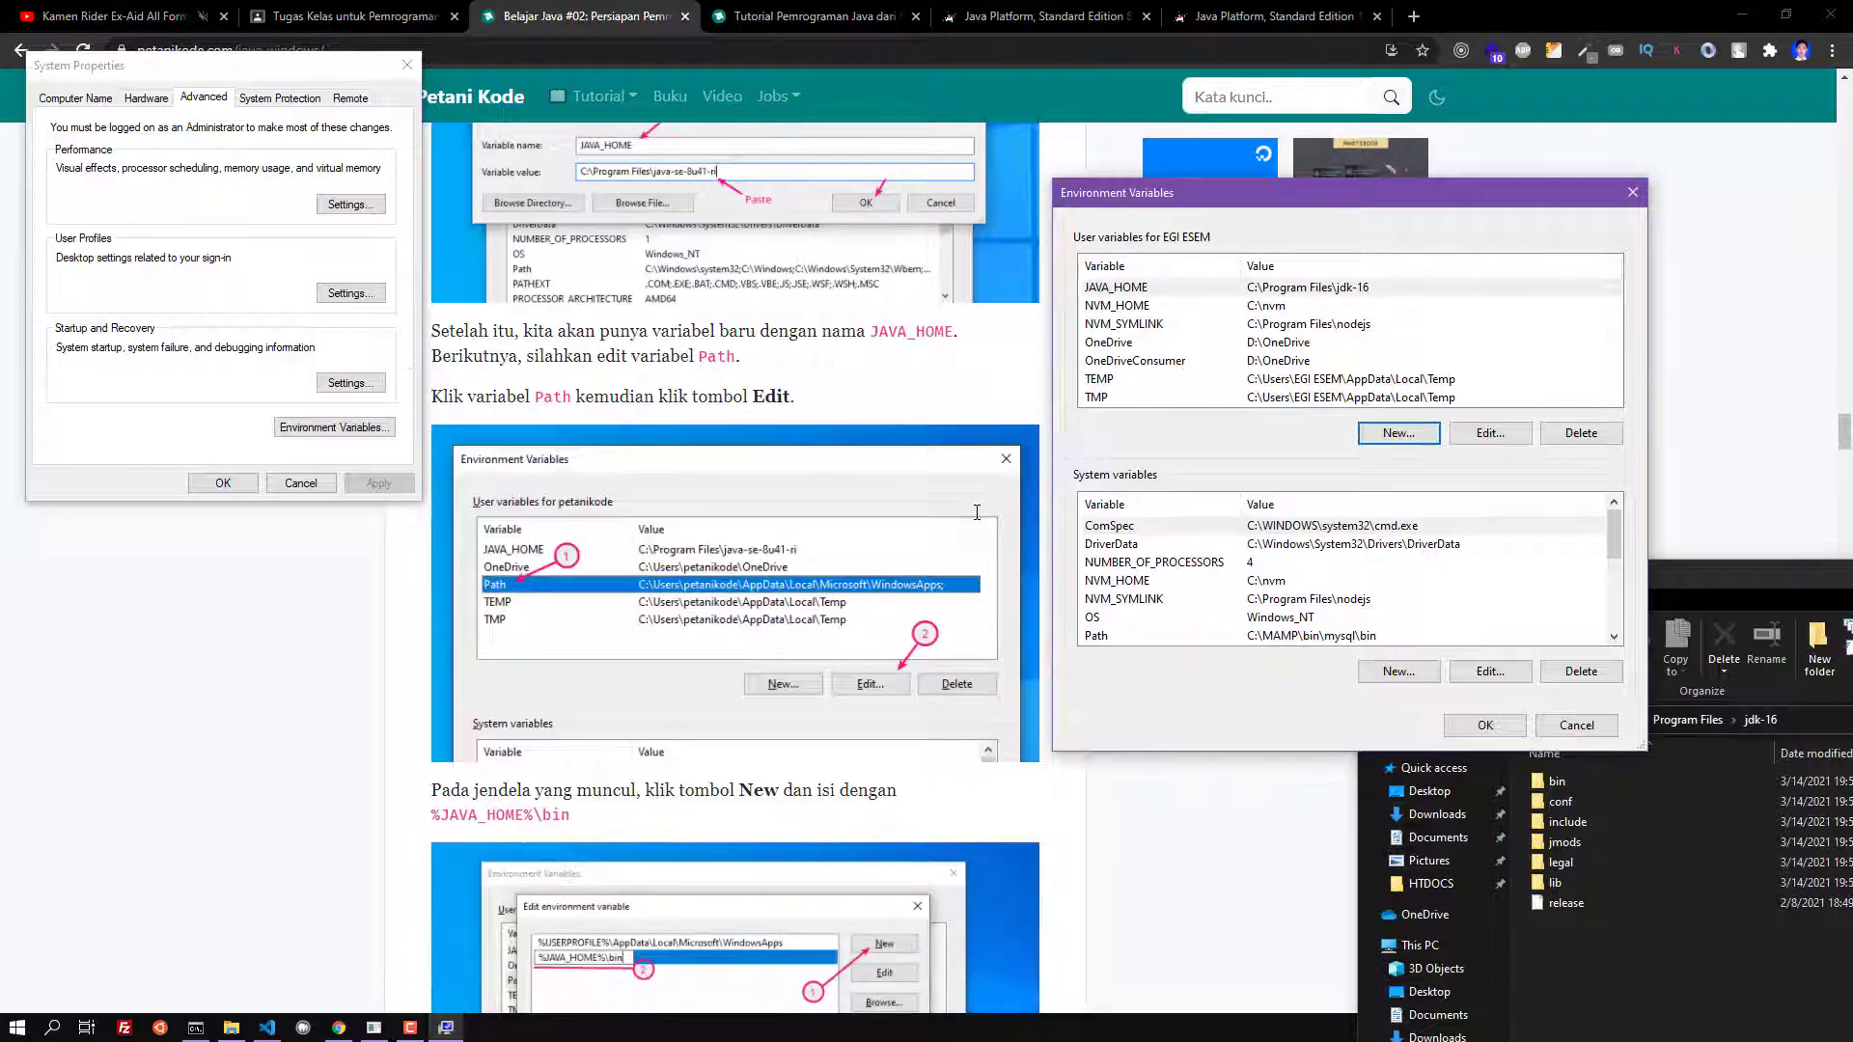
left_click(977, 512)
double_click(553, 397)
right_click(553, 396)
key("Escape")
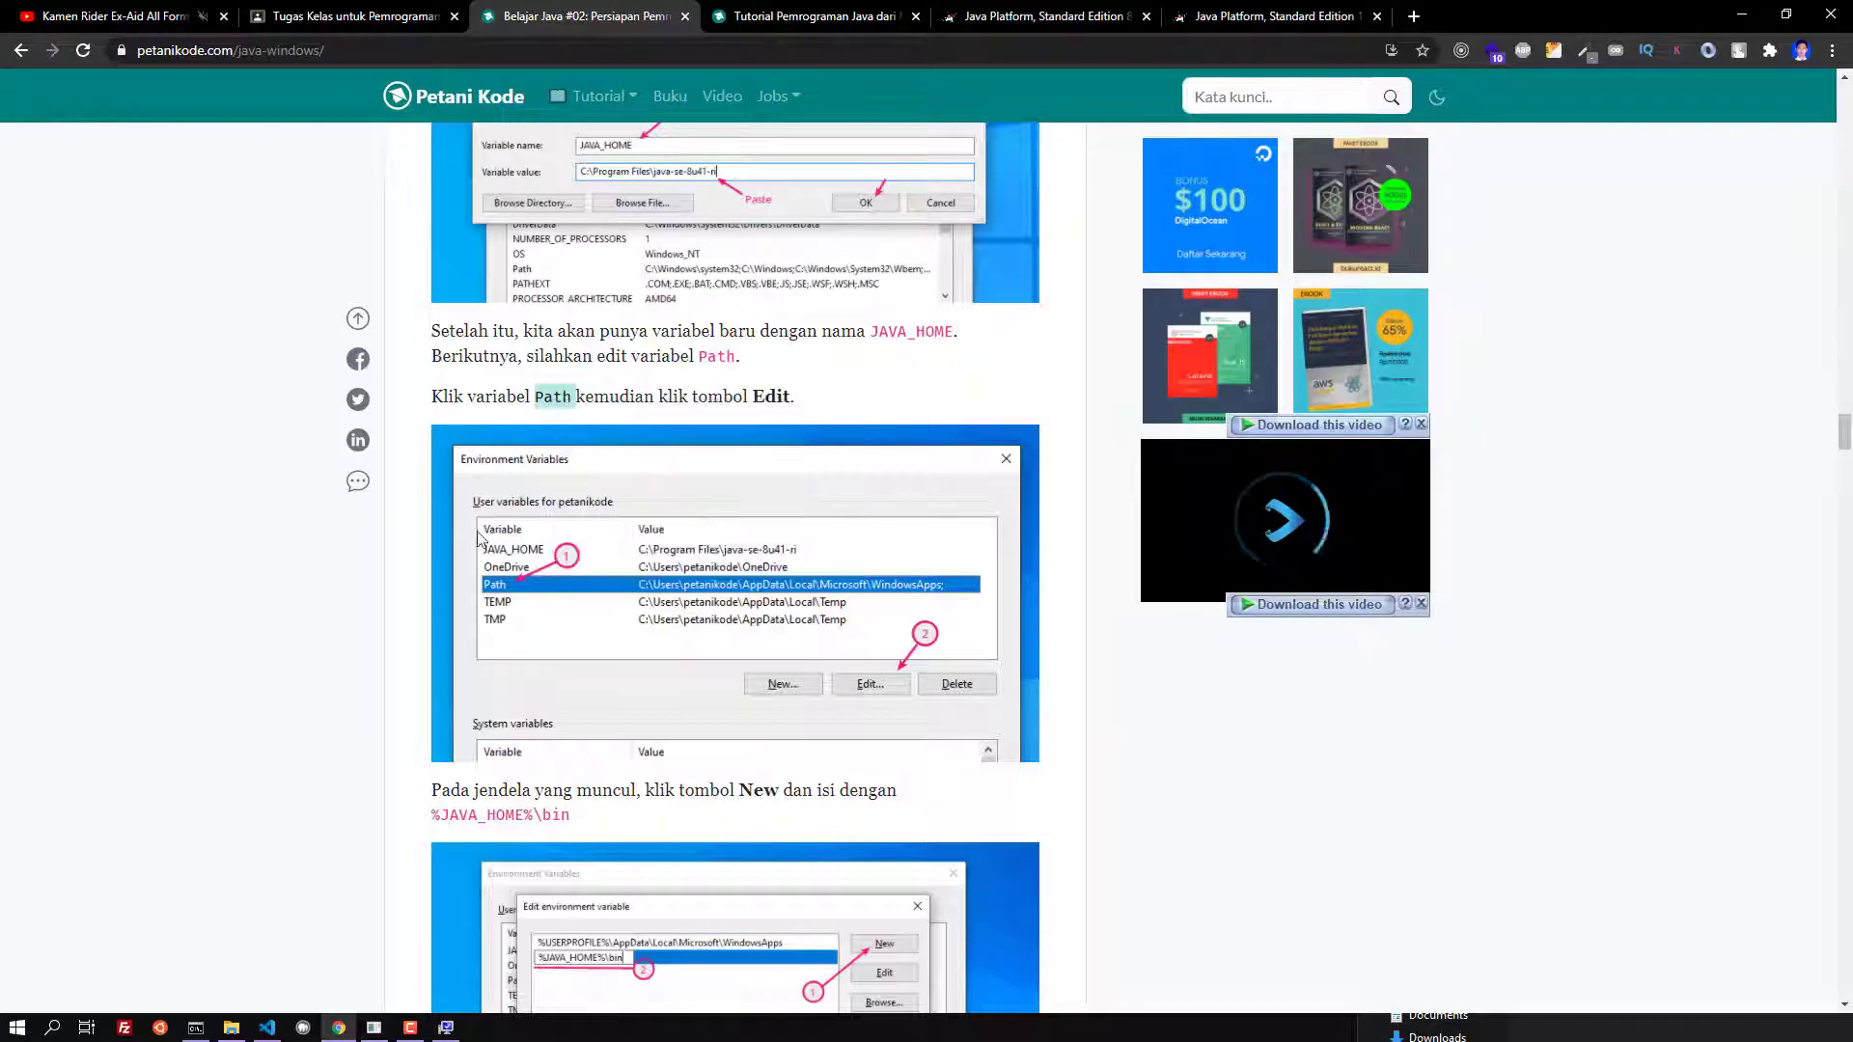
Start another new user variable named Path and move its dialog clear of the article
left_click(446, 1028)
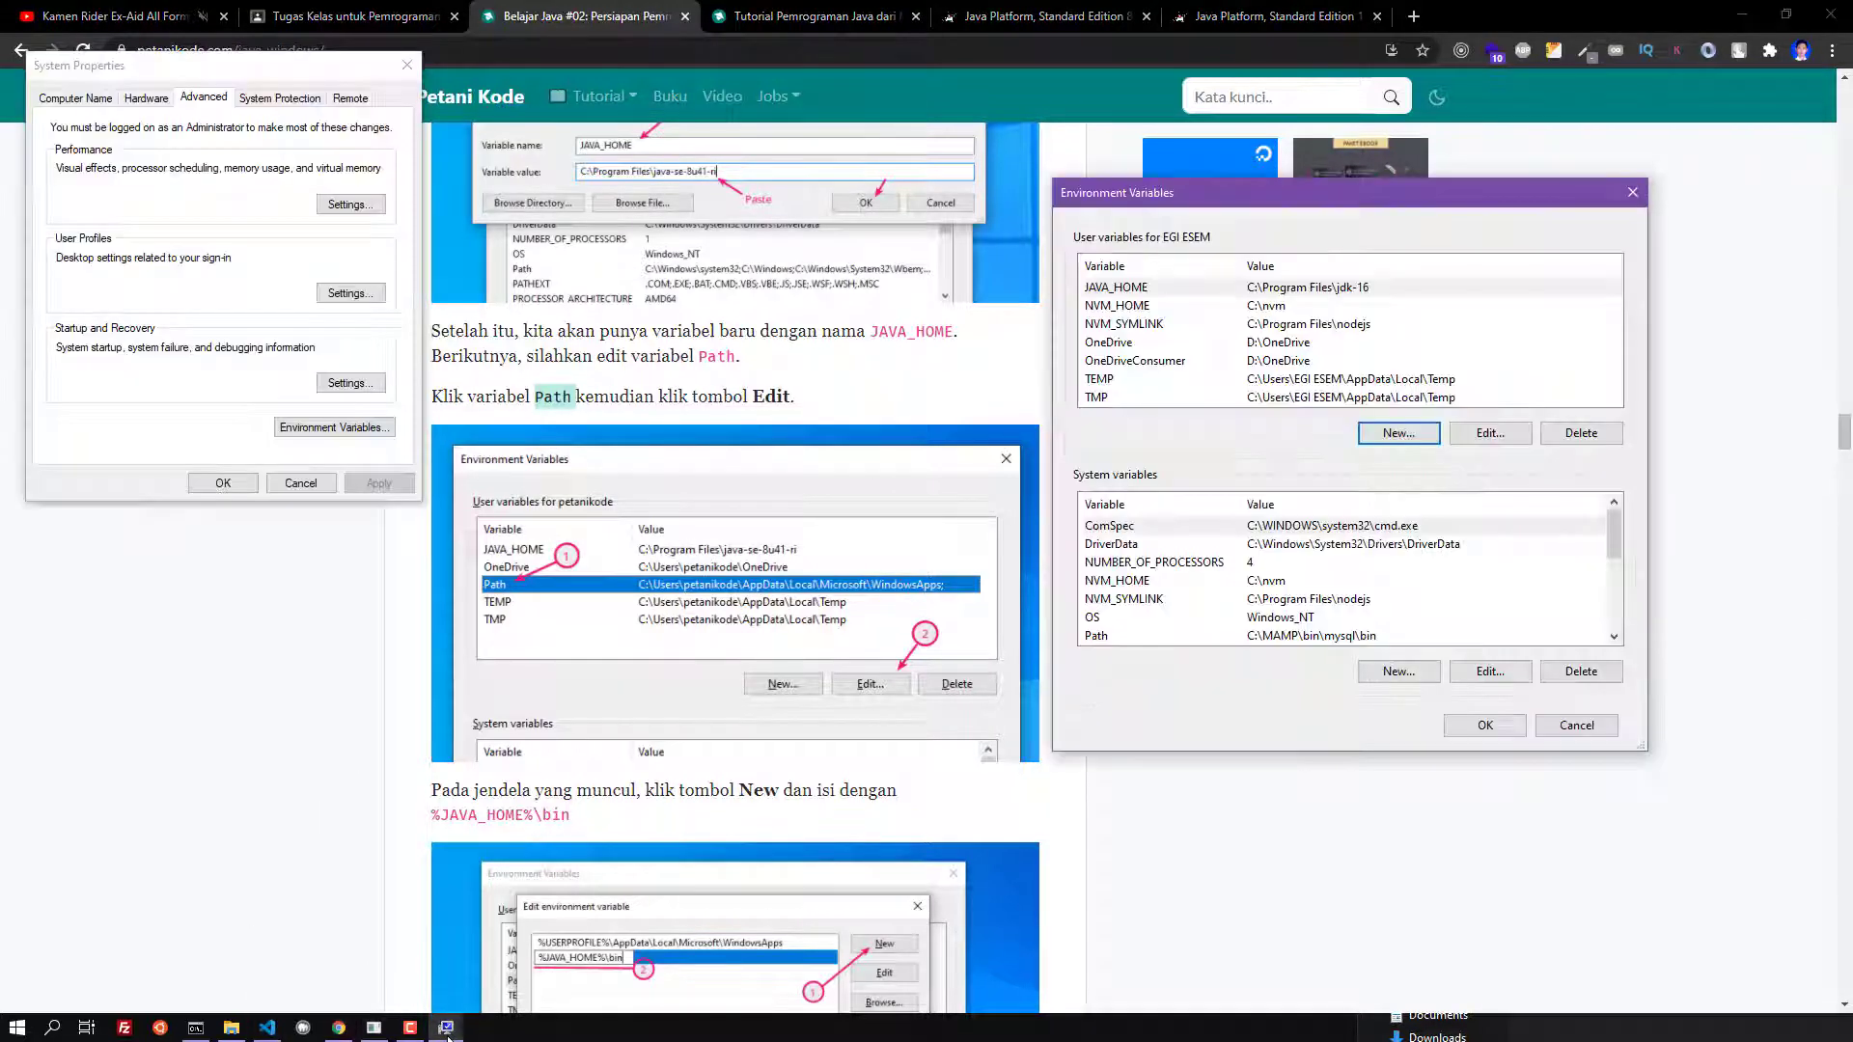
left_click(1158, 306)
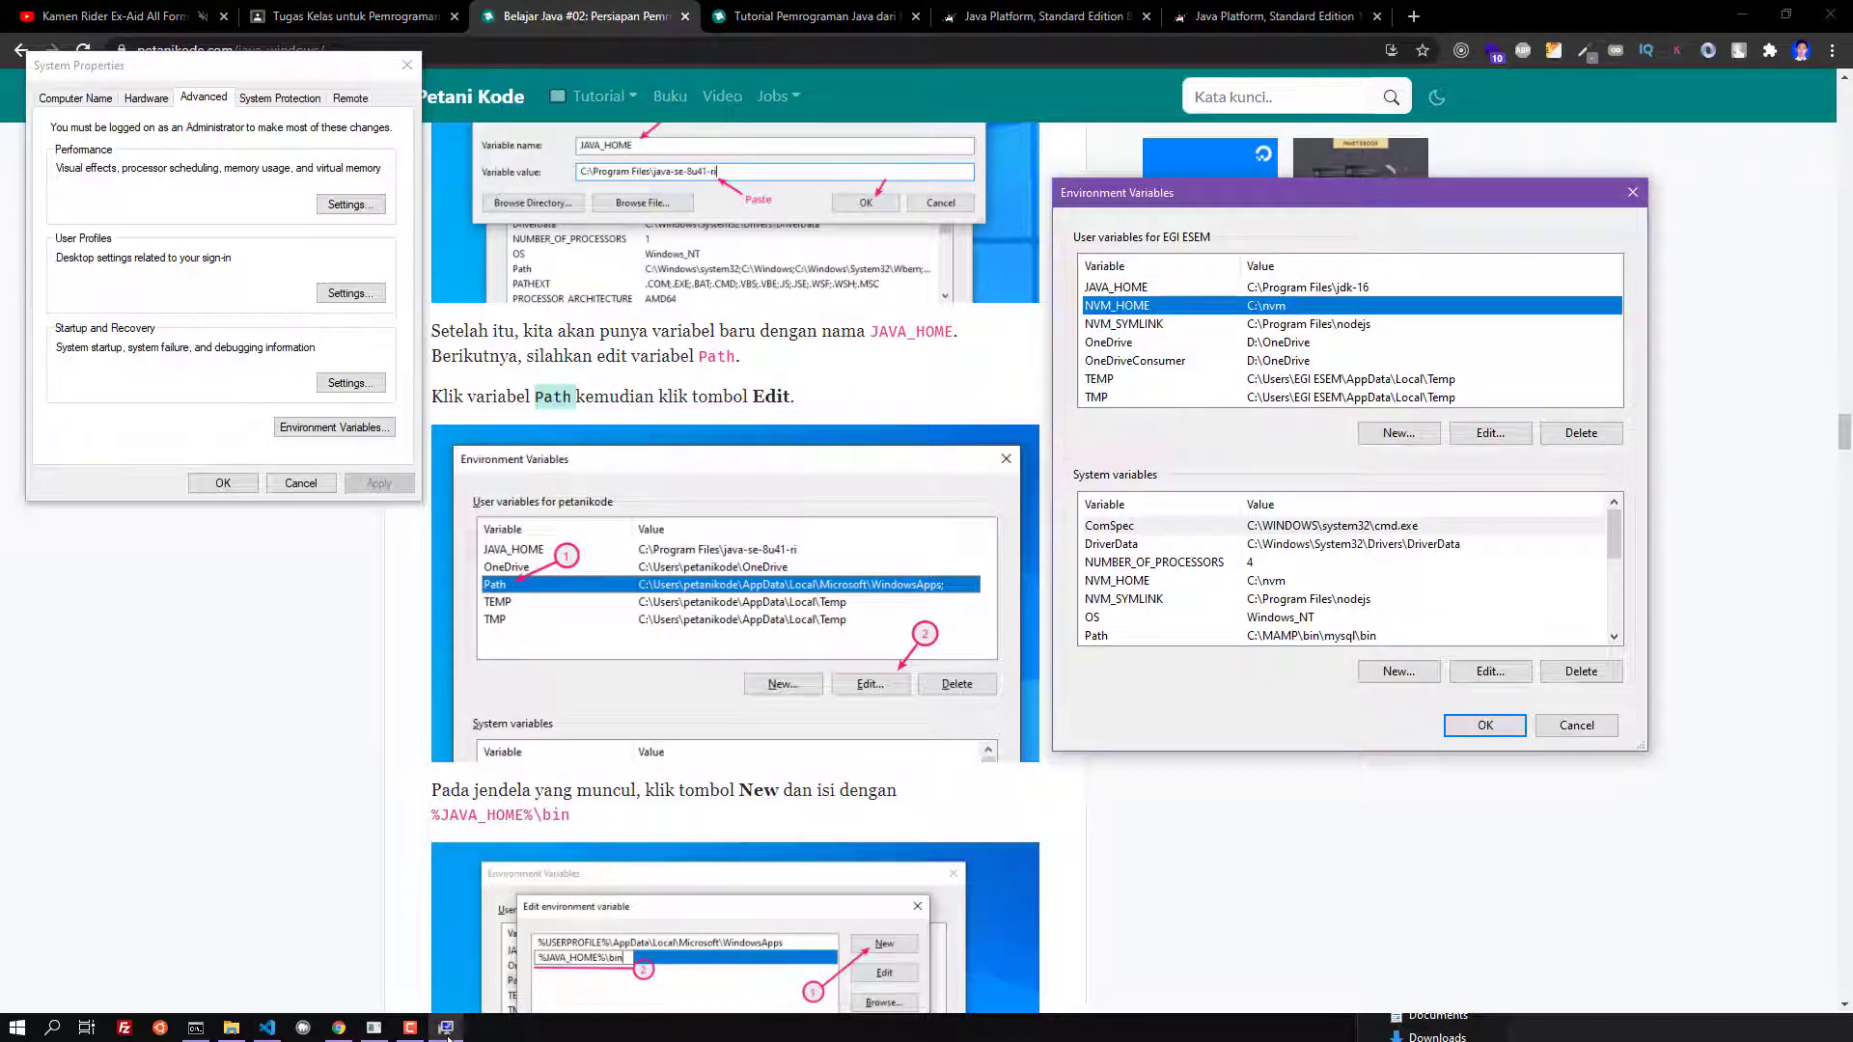
scroll(1349, 579, "down", 4)
scroll(1350, 579, "up", 4)
left_click(1399, 432)
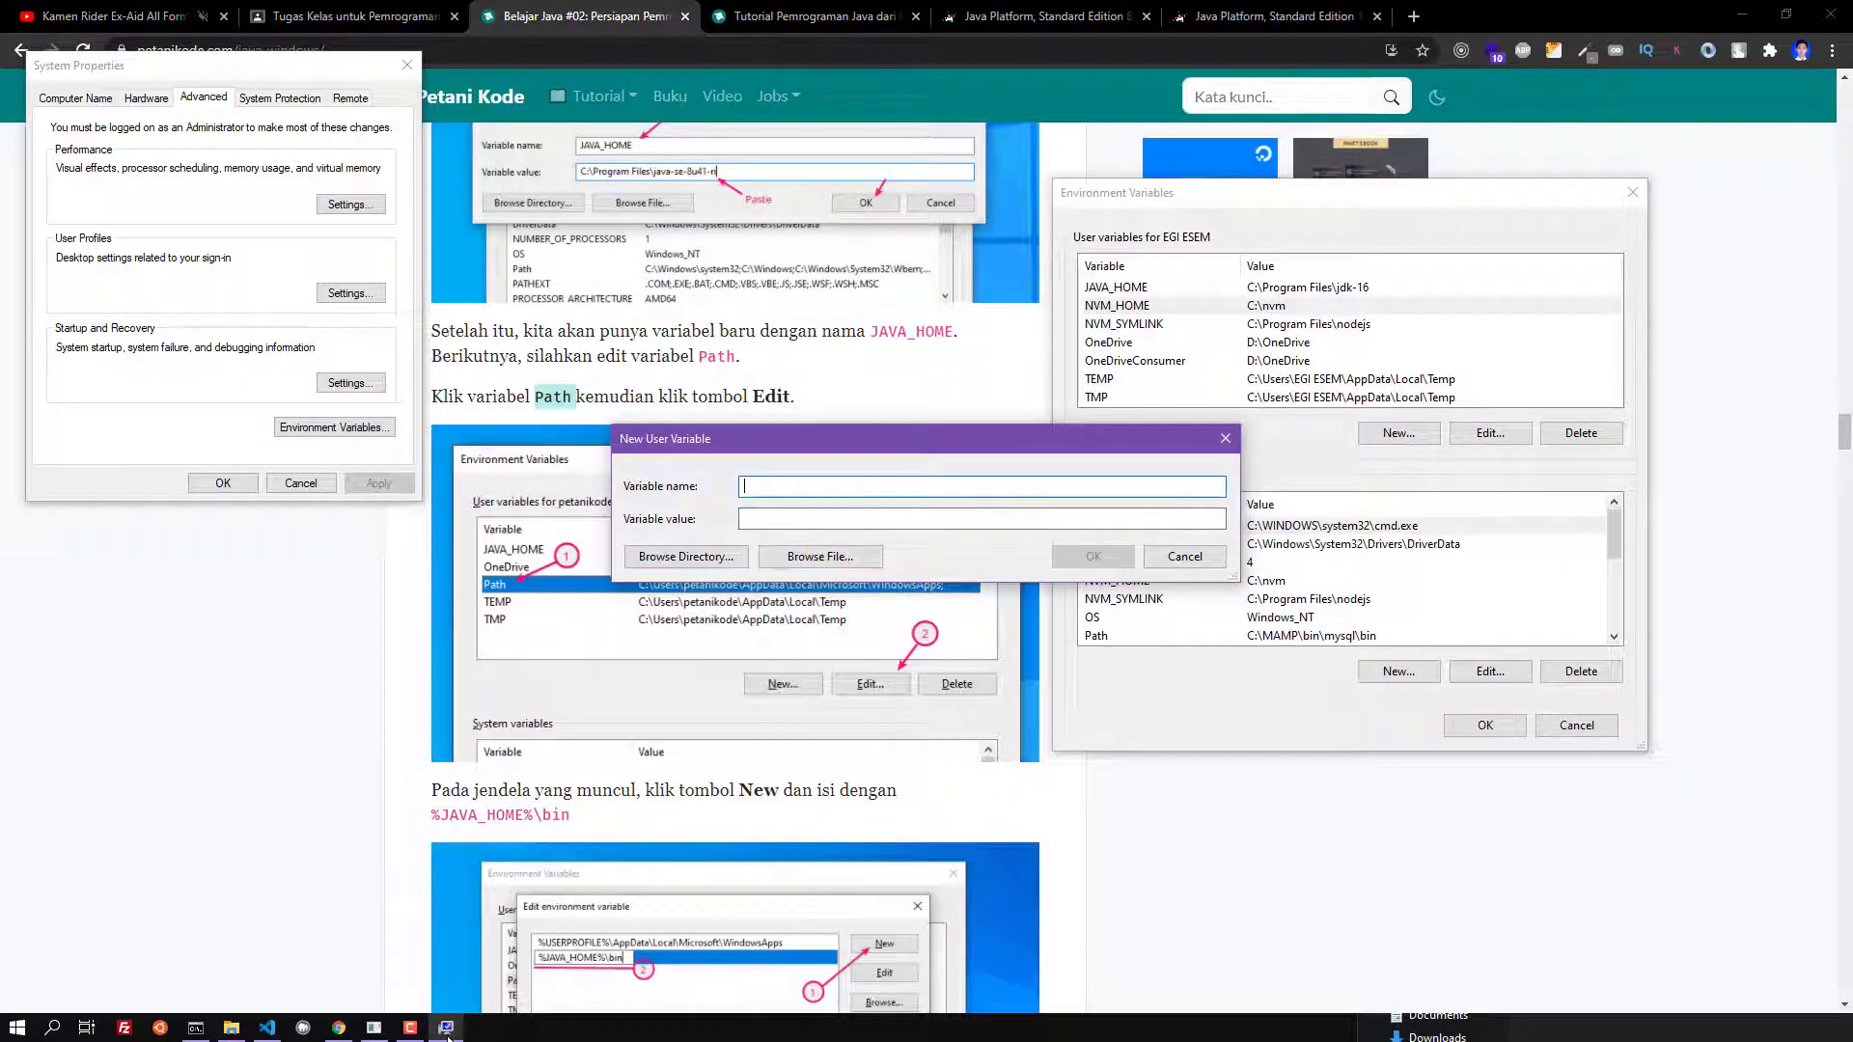
right_click(890, 487)
left_click(936, 568)
left_click_drag(724, 439, 1036, 383)
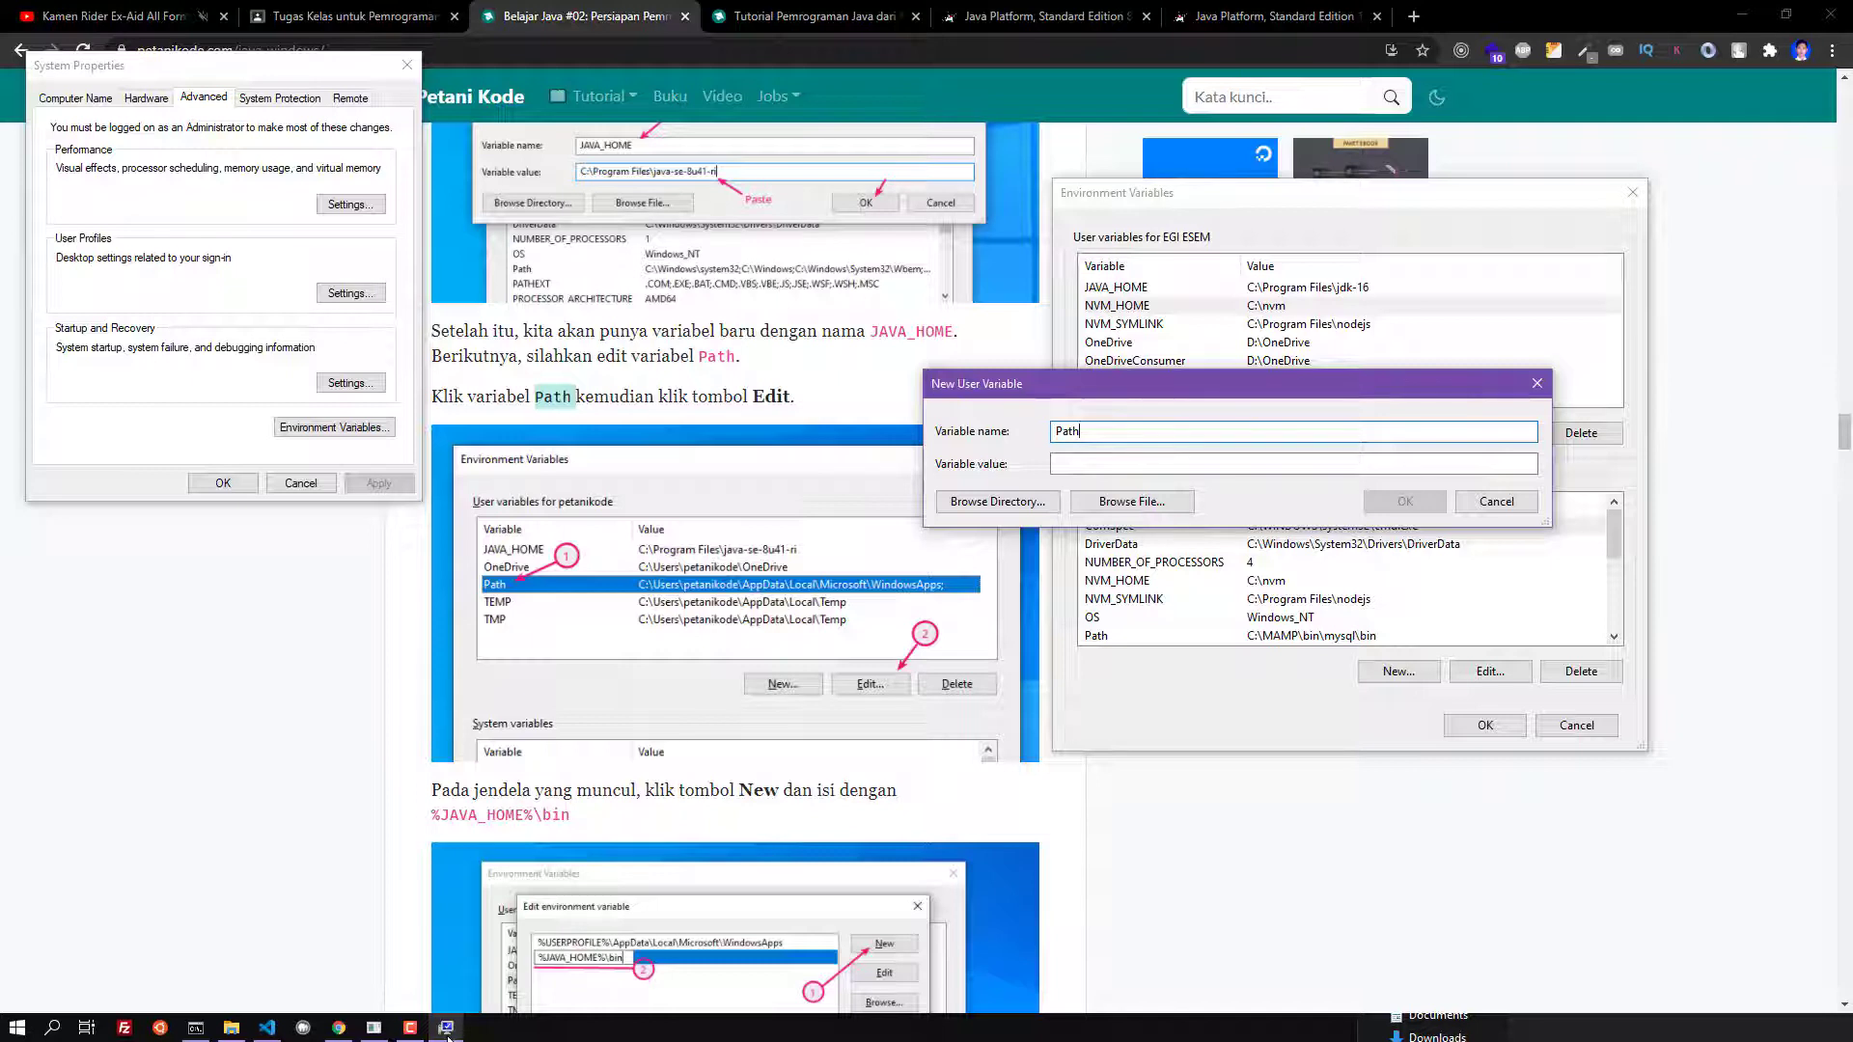
Copy the Path entry %JAVA_HOME%\bin from the article
left_click(446, 1029)
left_click_drag(431, 815, 573, 816)
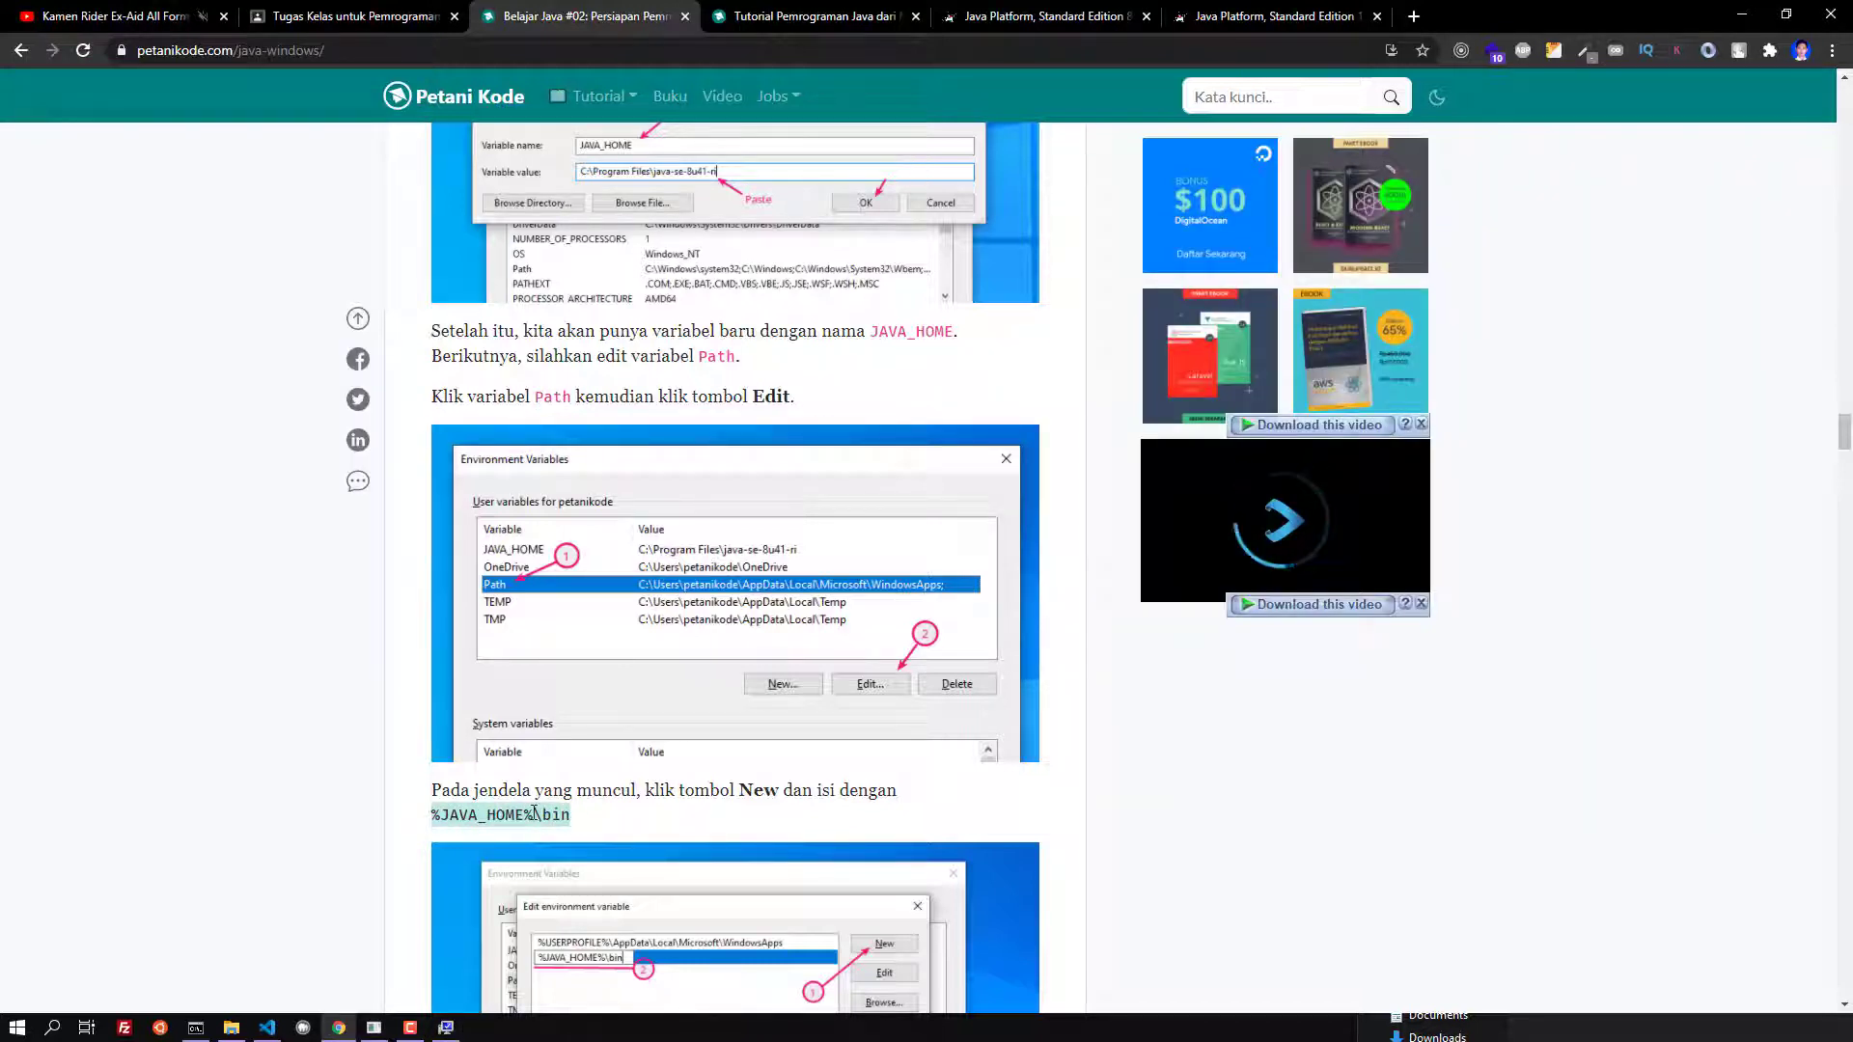
right_click(533, 813)
left_click(552, 827)
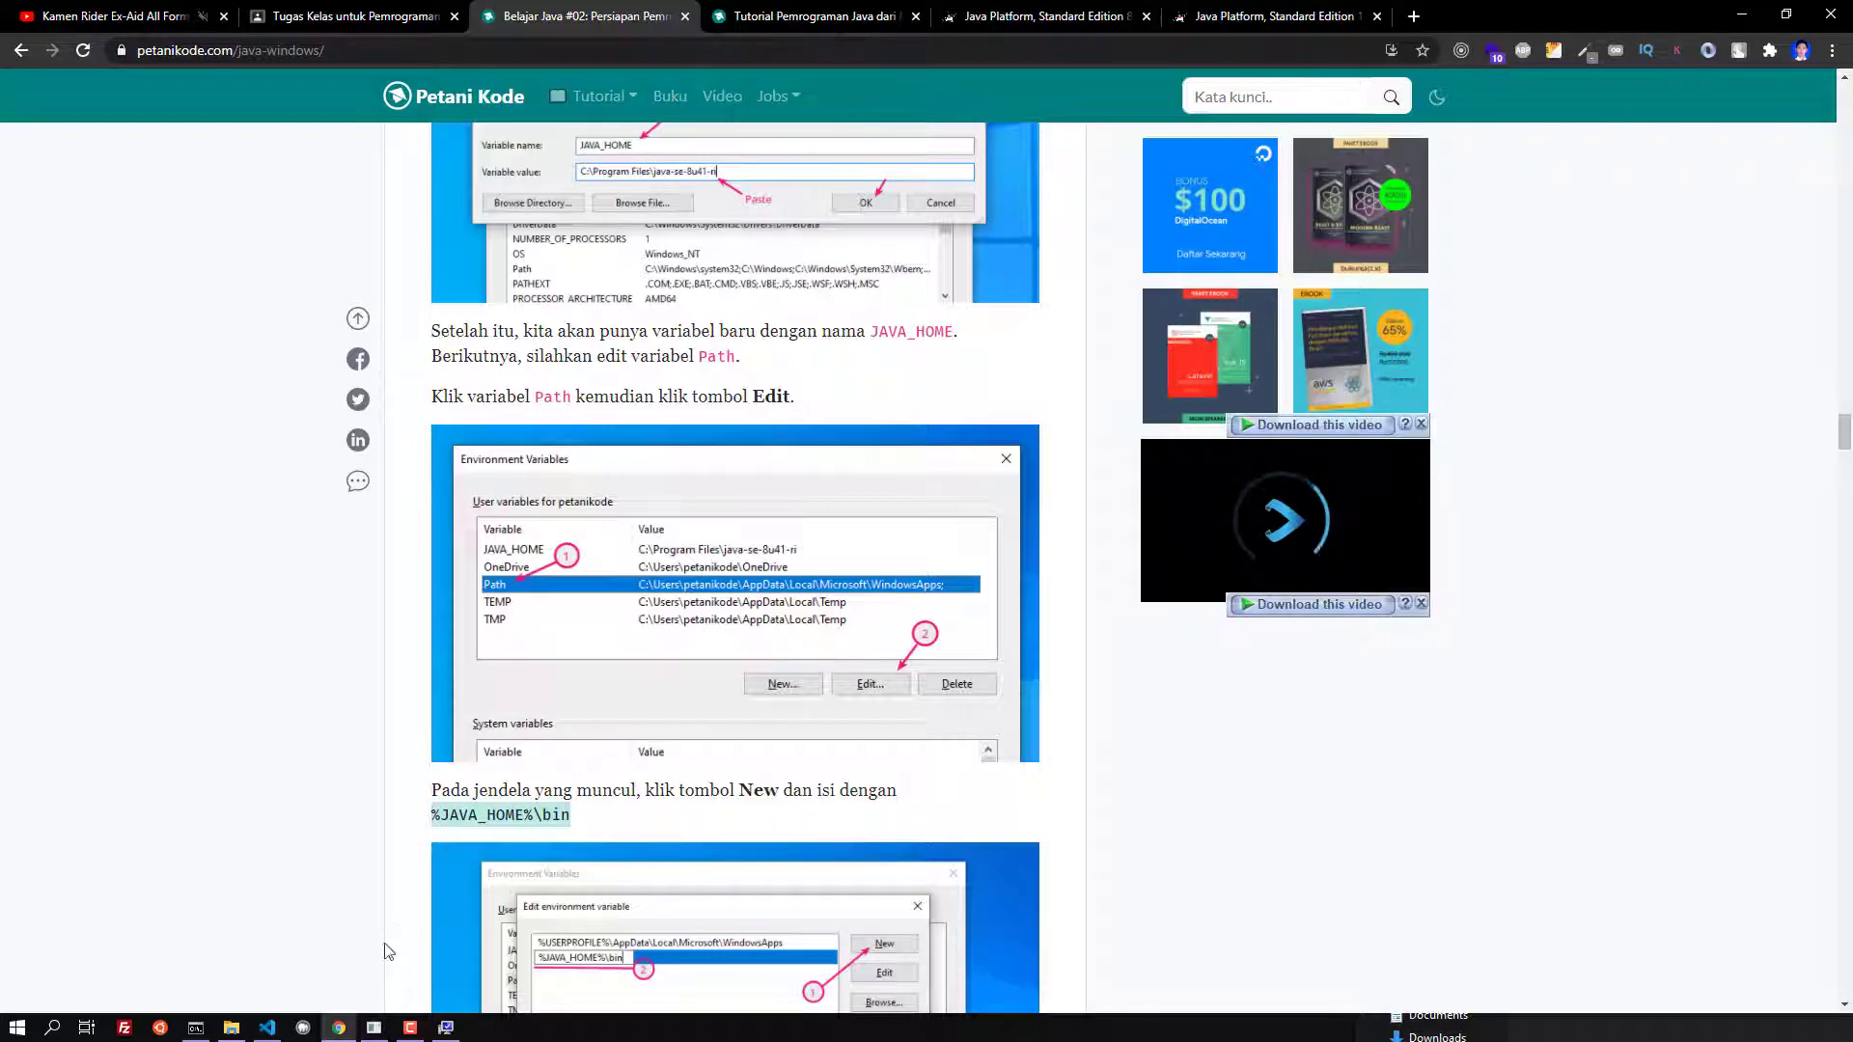
Set the Path user variable's value to %JAVA_HOME%\bin and save it
left_click(445, 1028)
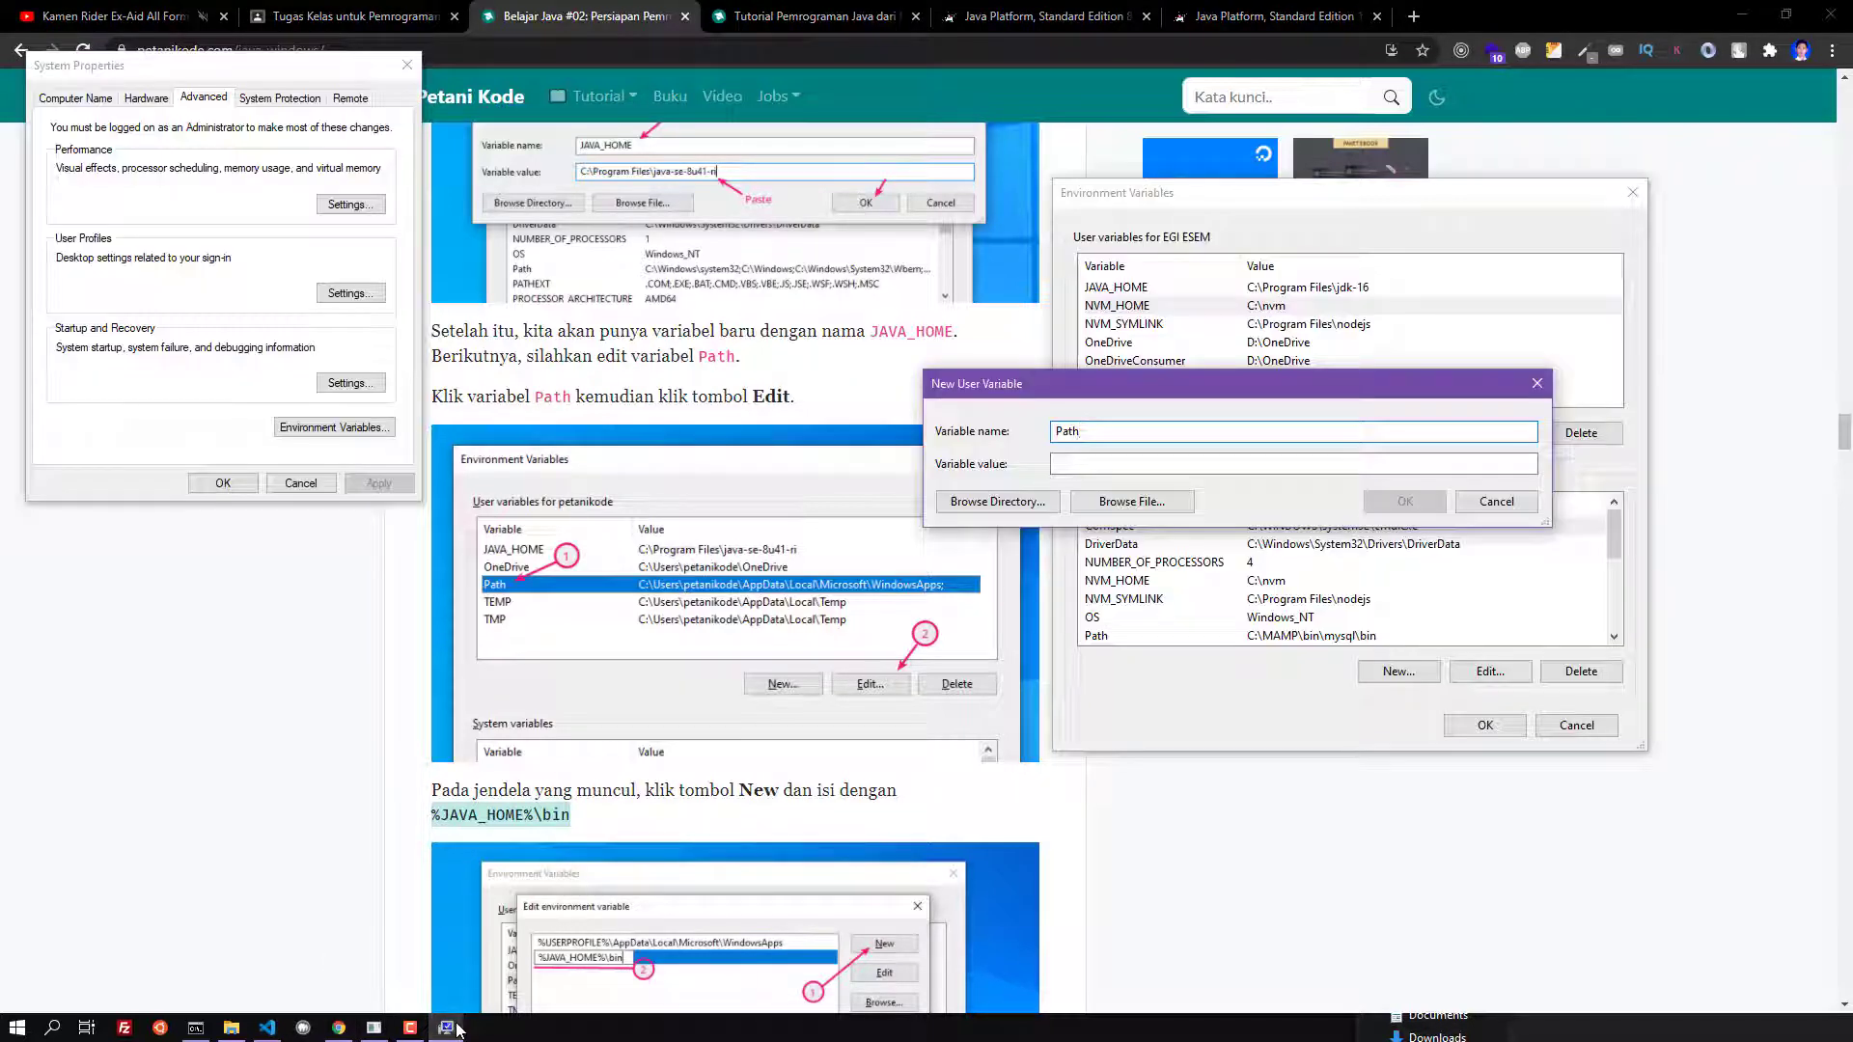
left_click(1137, 463)
right_click(1137, 462)
left_click(1183, 543)
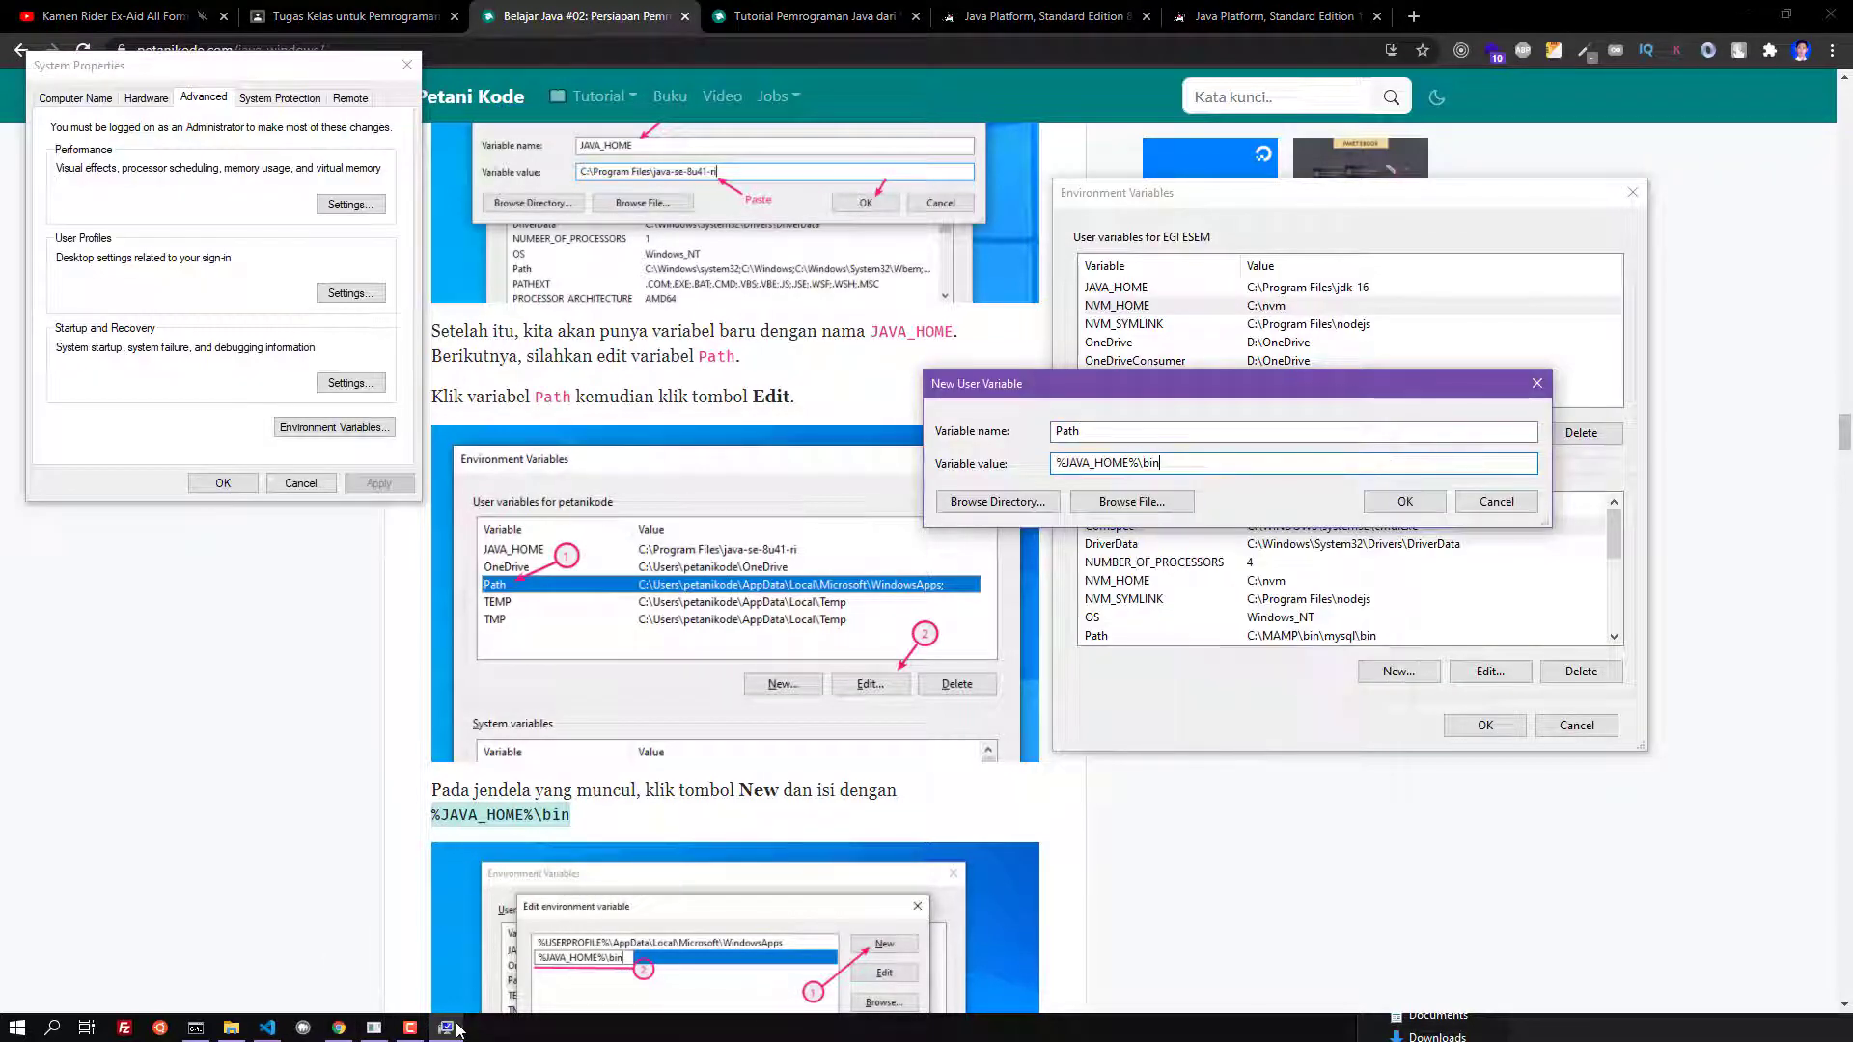
left_click_drag(1187, 384, 1243, 395)
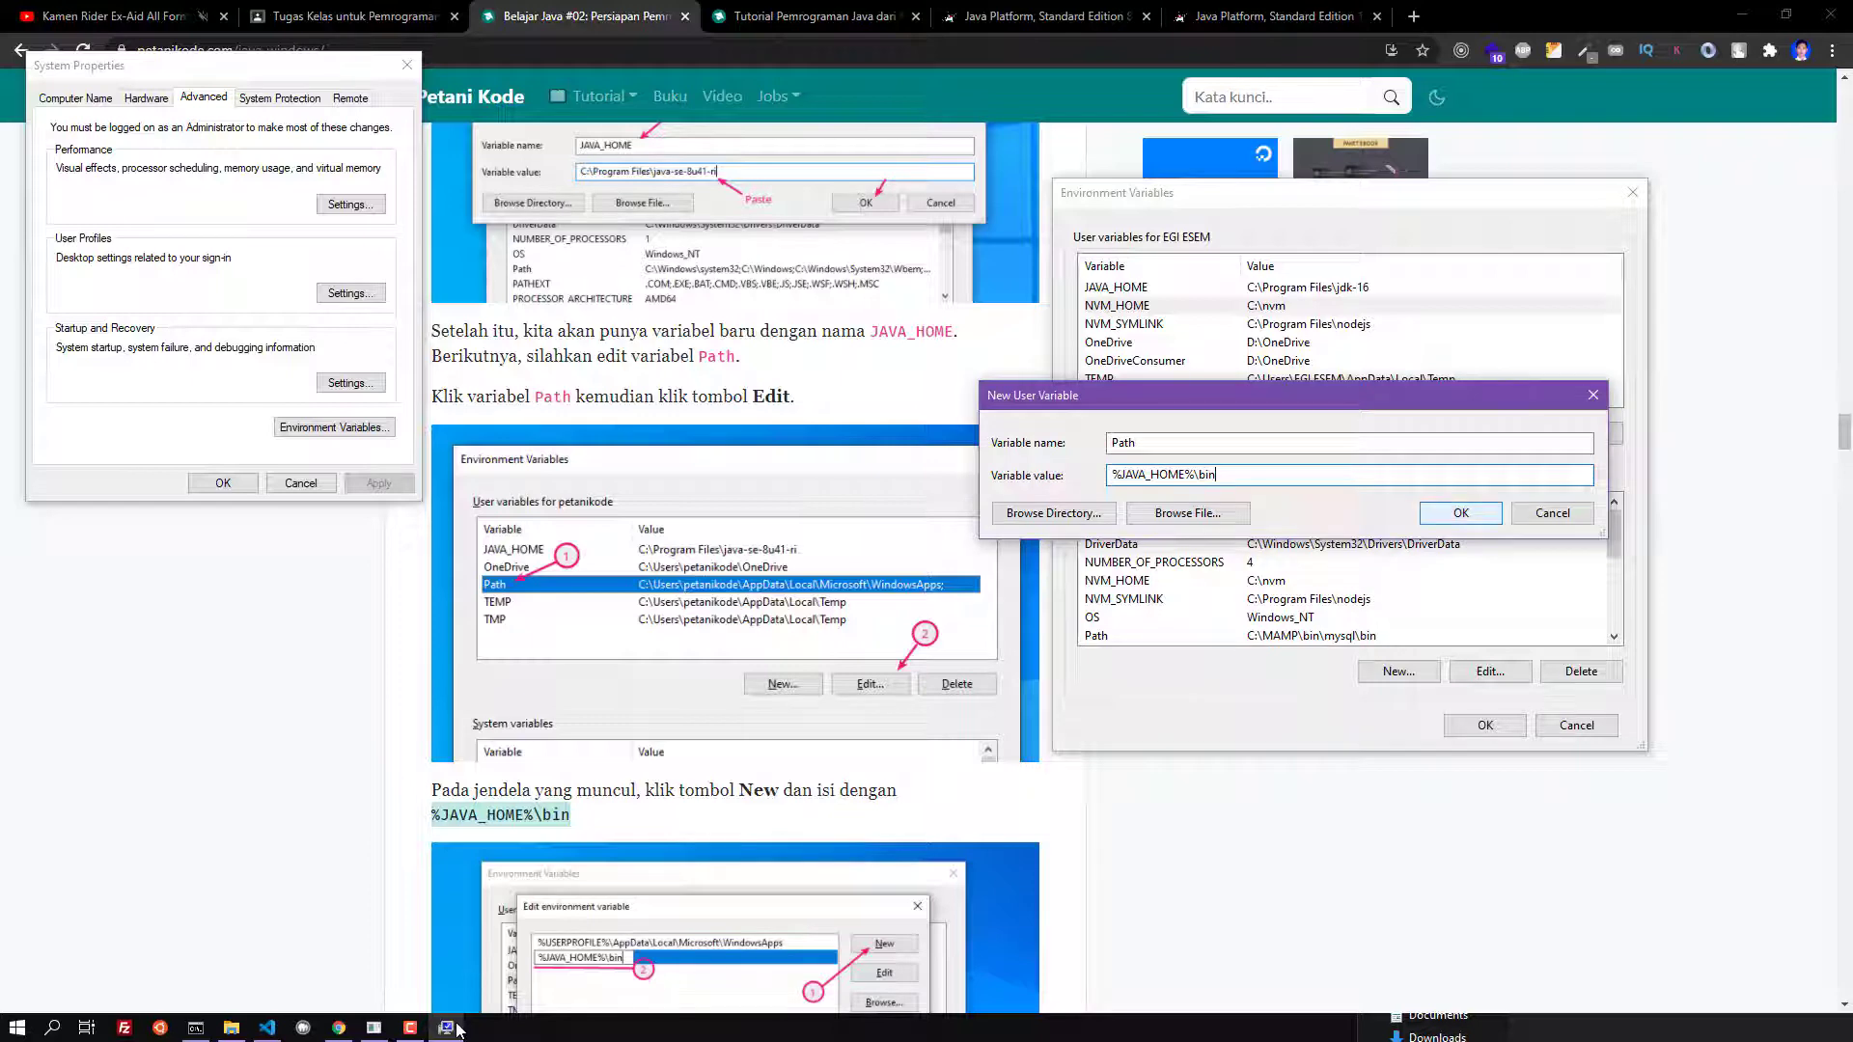
left_click(1461, 512)
Follow the article to its final confirmation, apply the environment variables and close System Properties
scroll(734, 579, "down", 10)
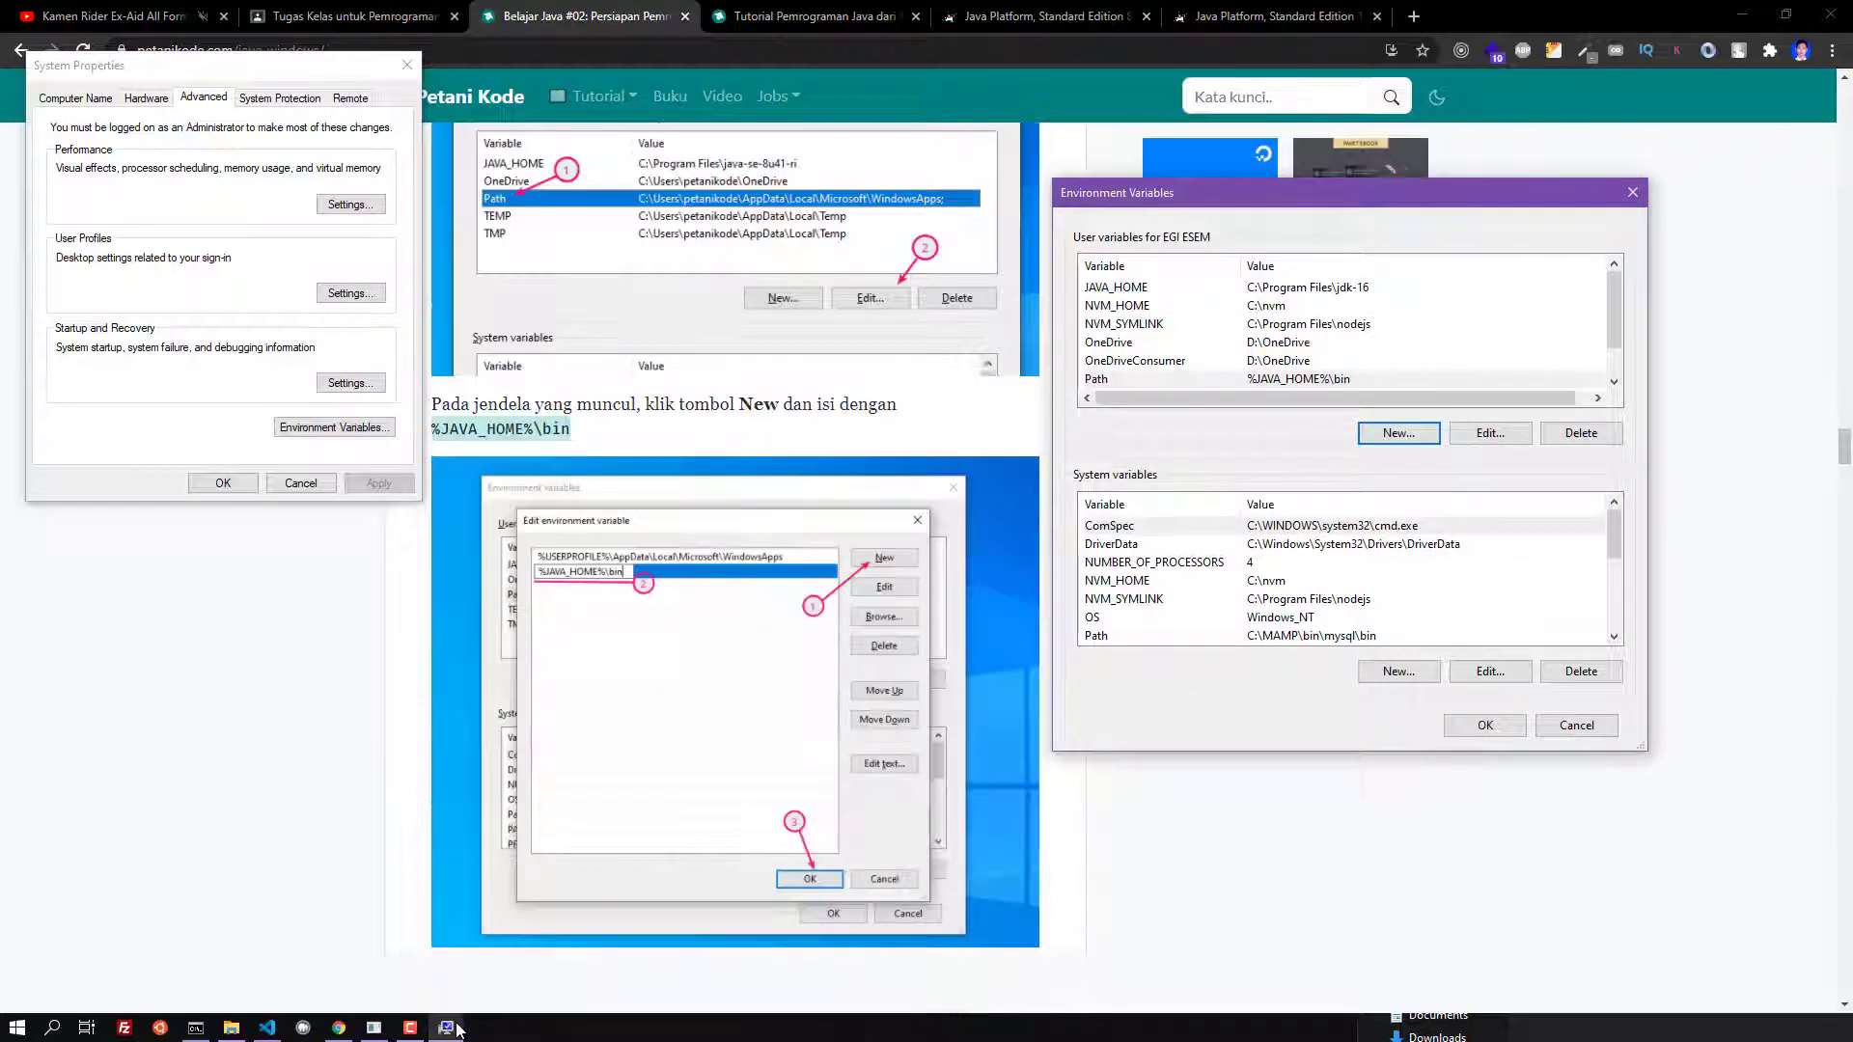
scroll(734, 579, "down", 4)
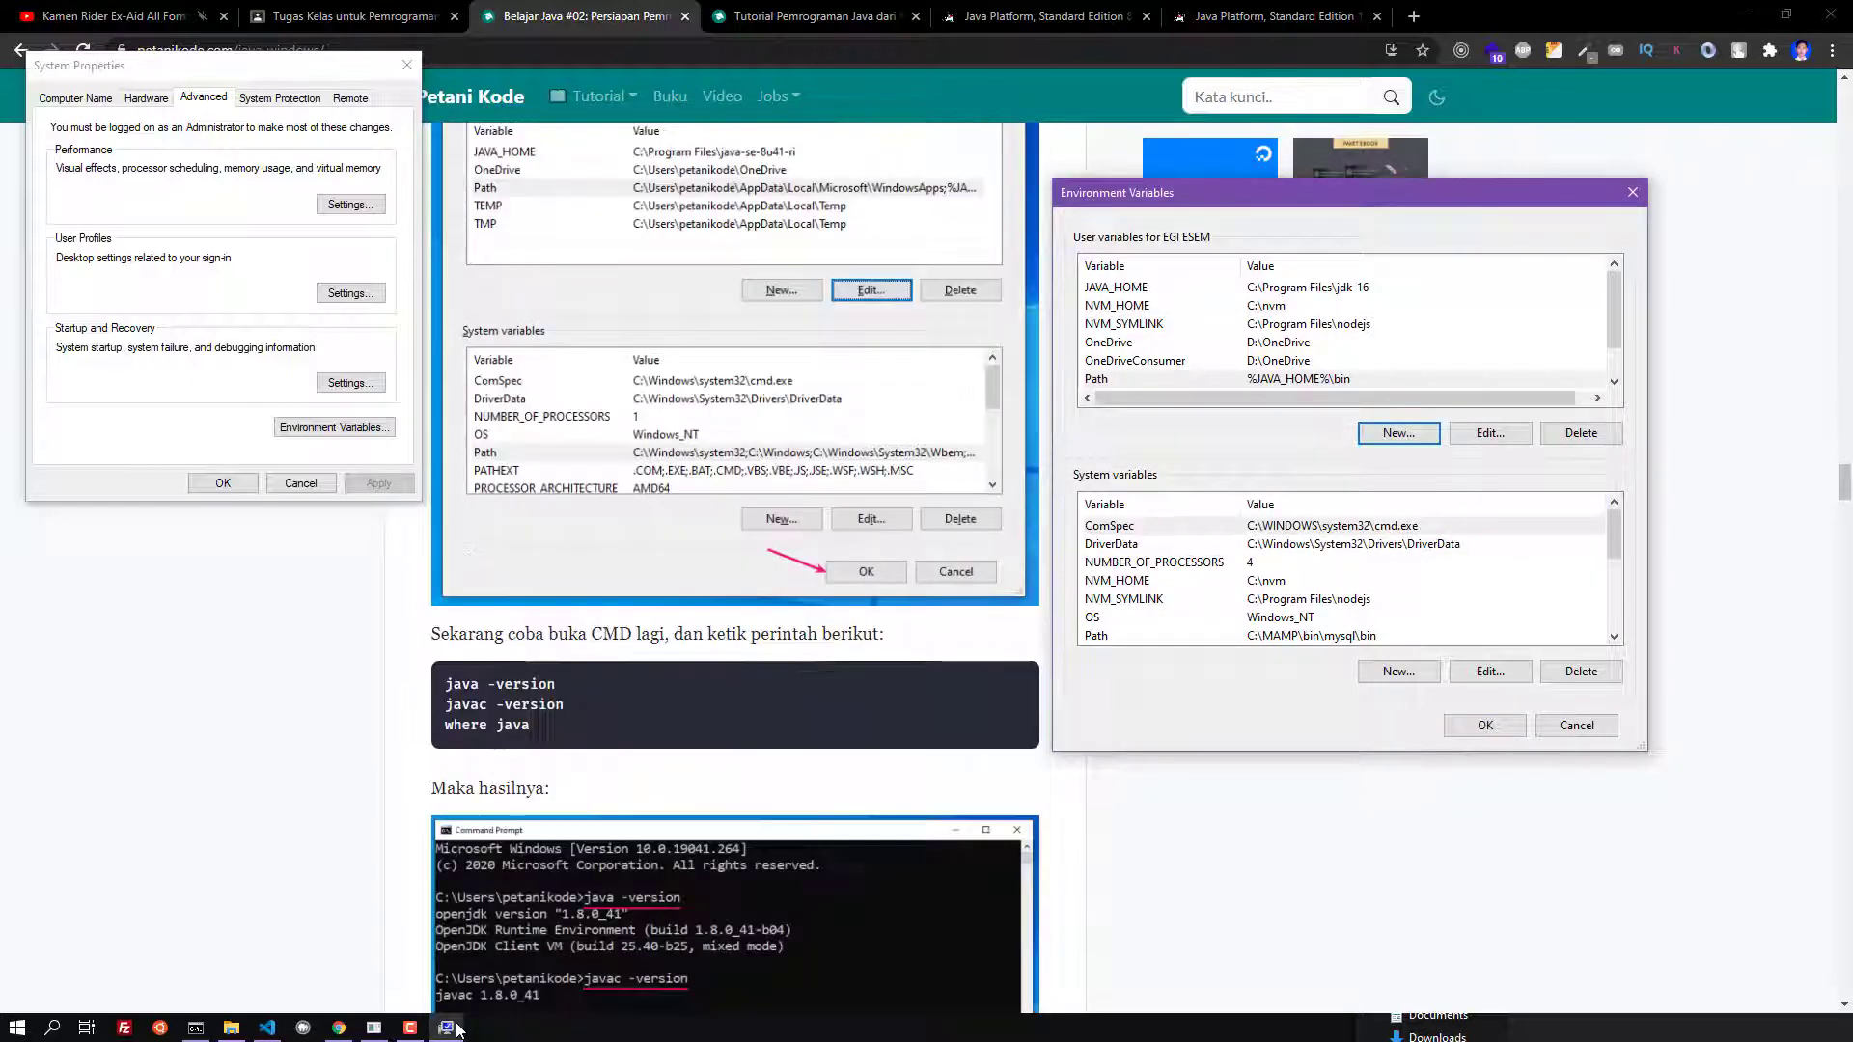
left_click(1485, 725)
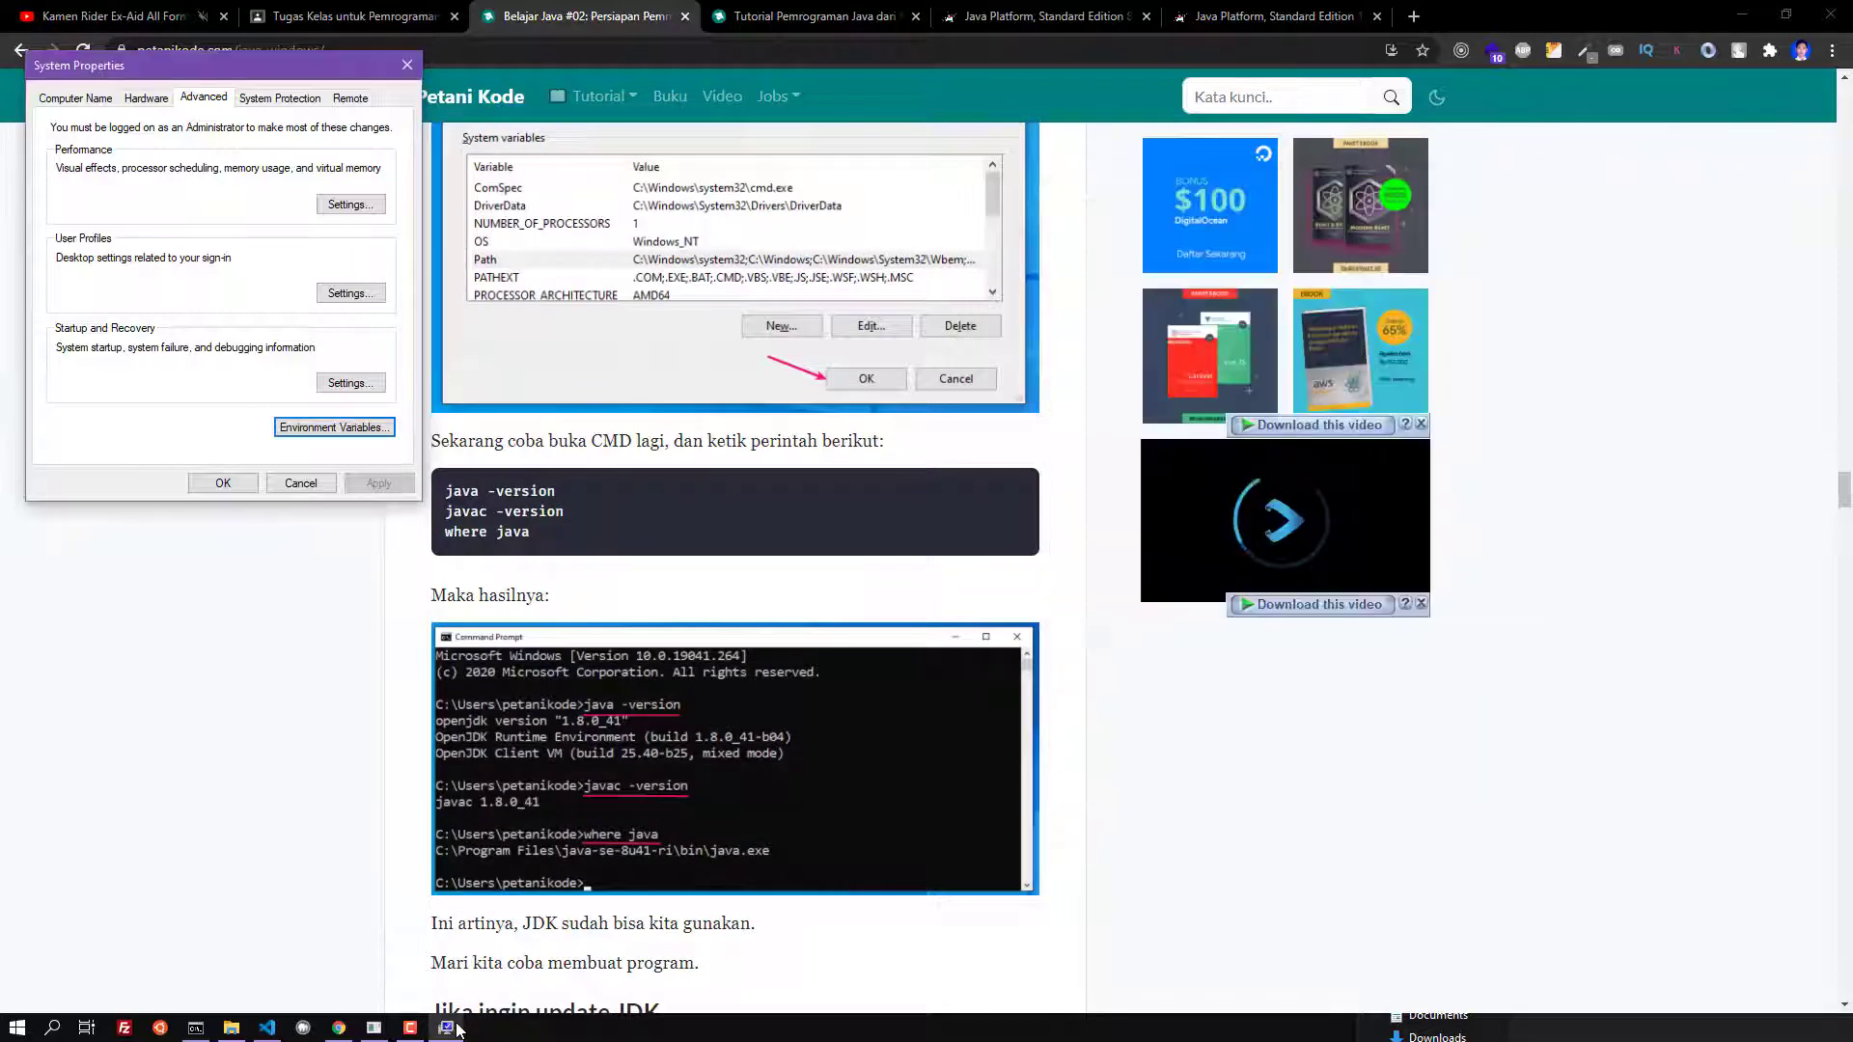
left_click(223, 484)
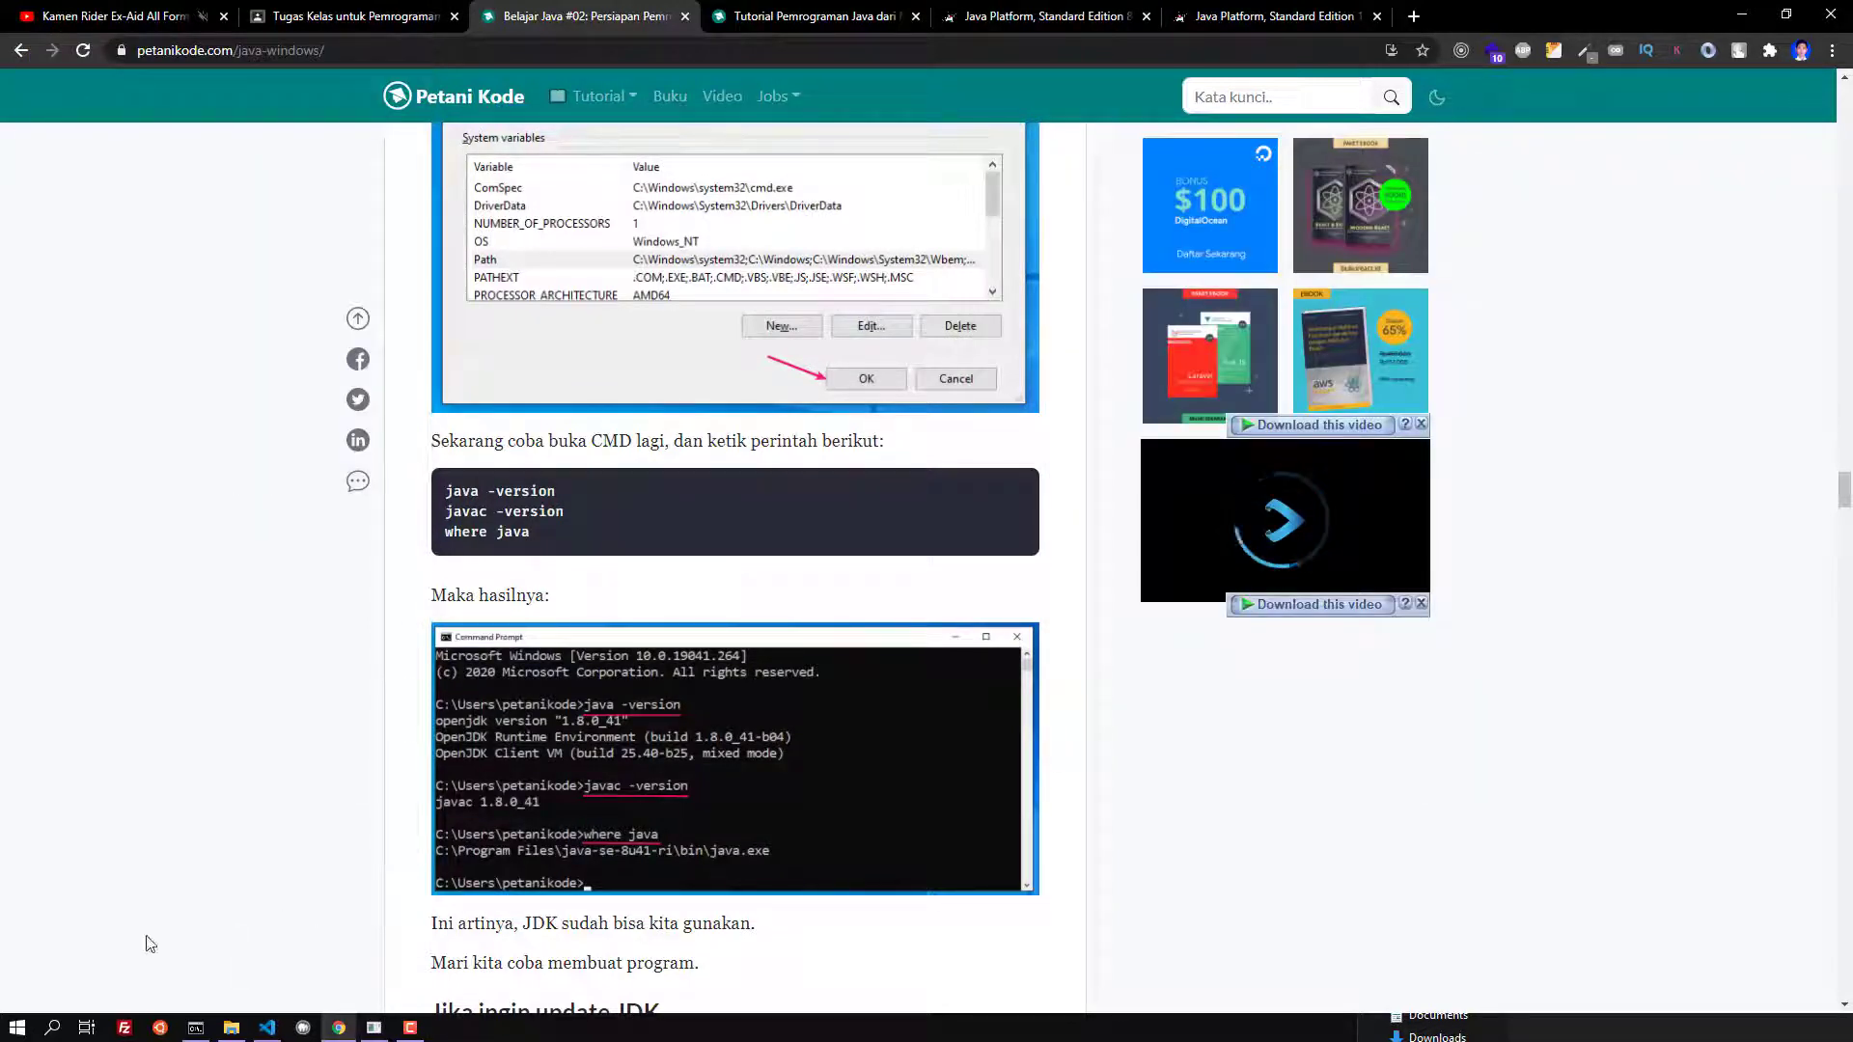
Open a new Command Prompt, run java and look through its output
left_click(17, 1029)
type("cmd")
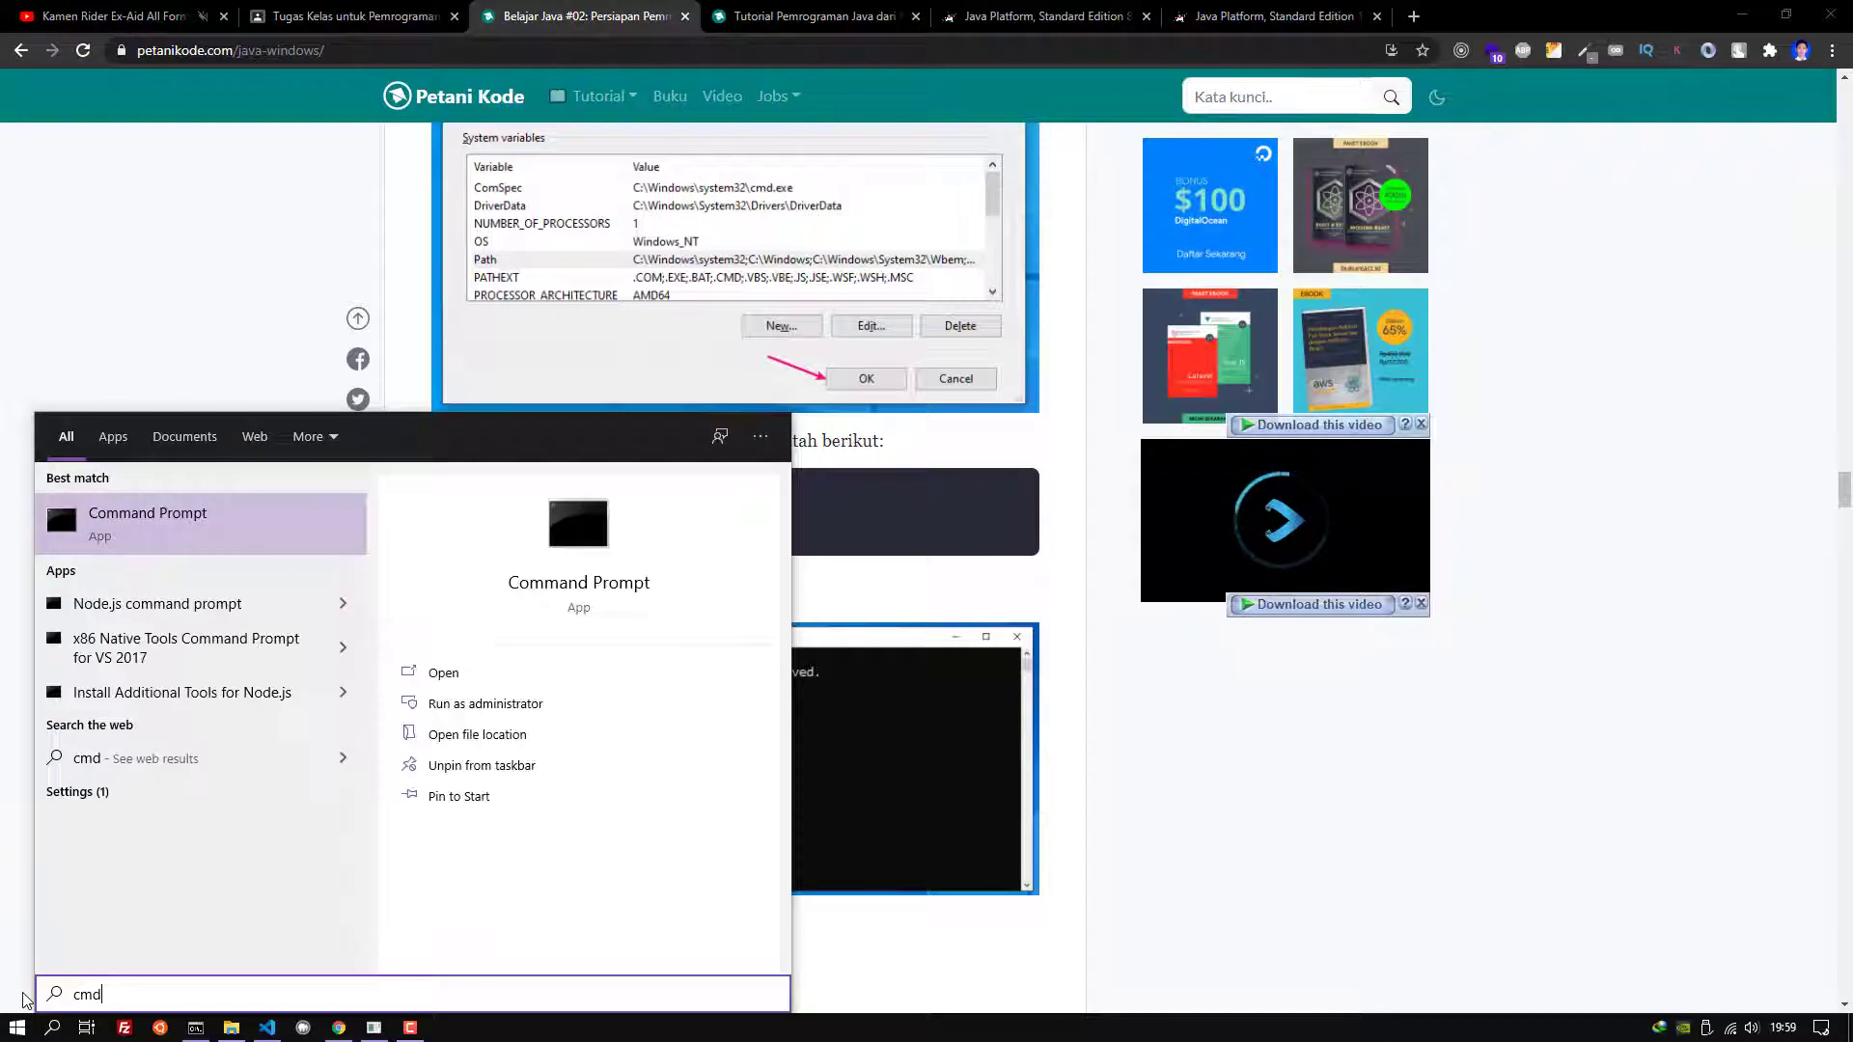
key("Return")
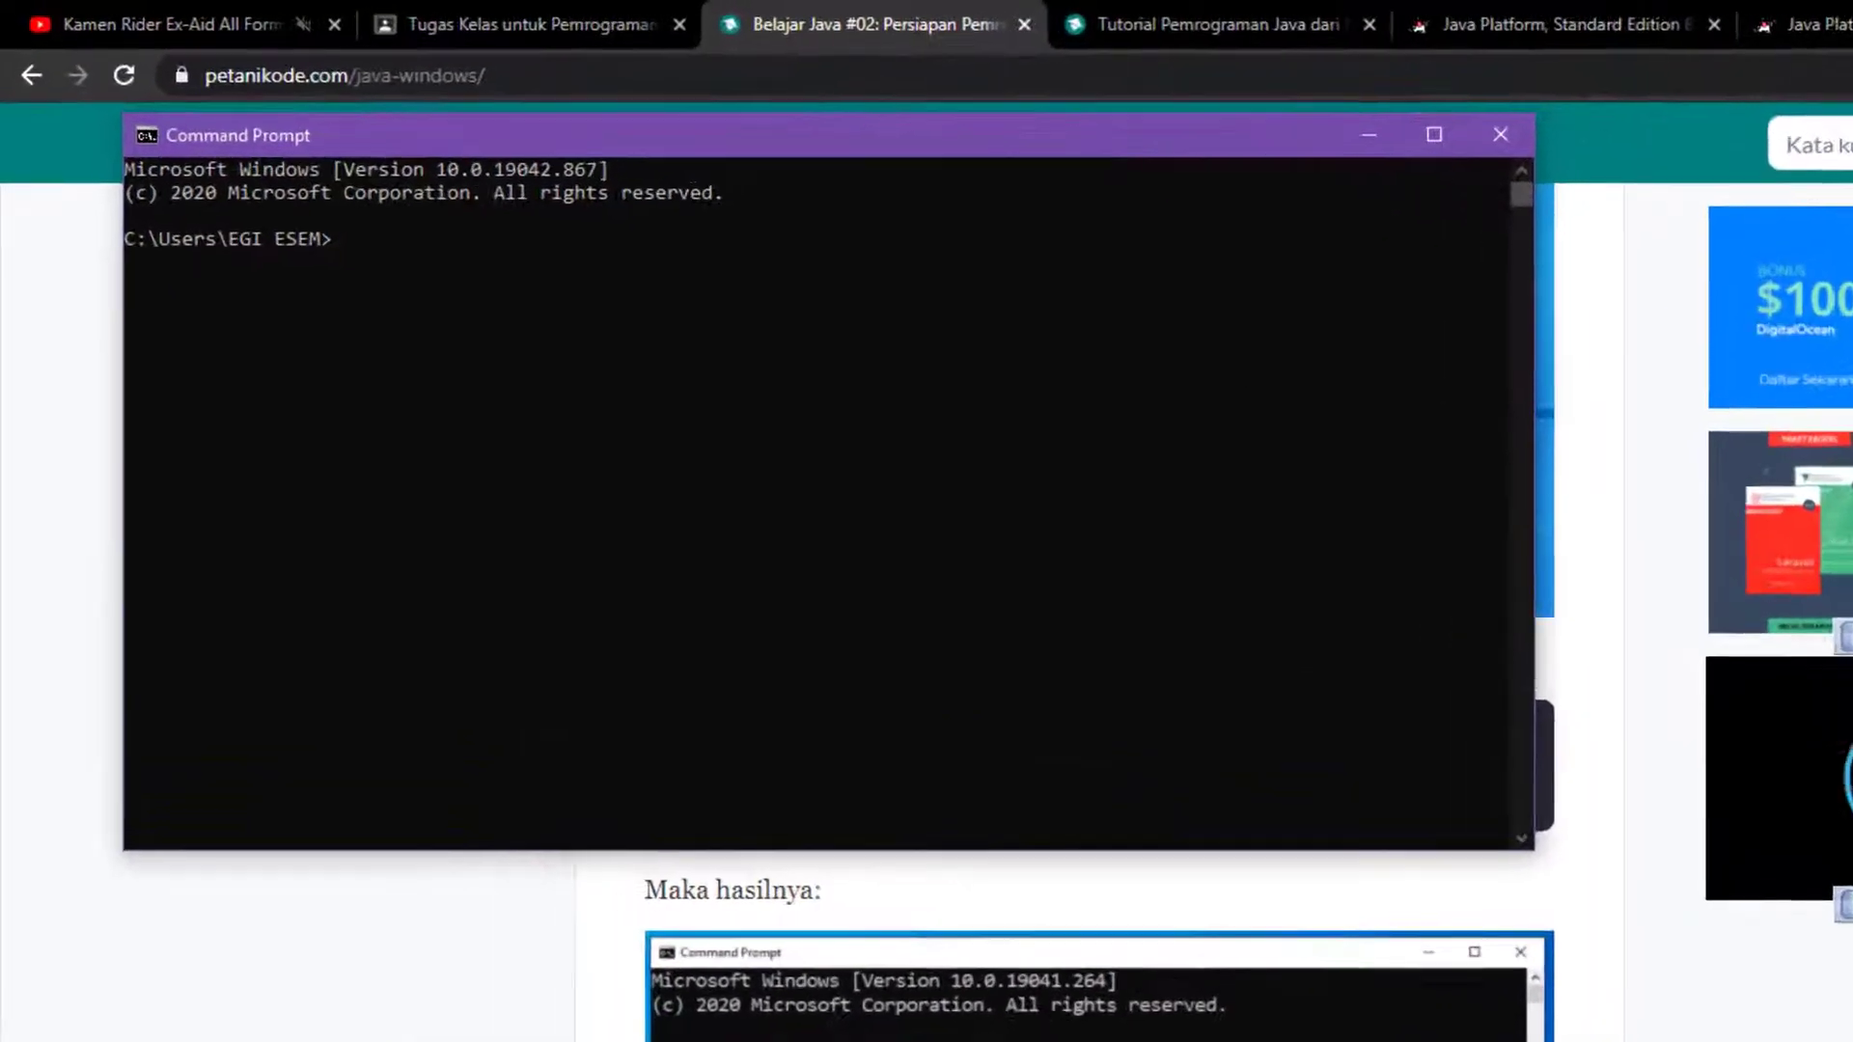
type("jav")
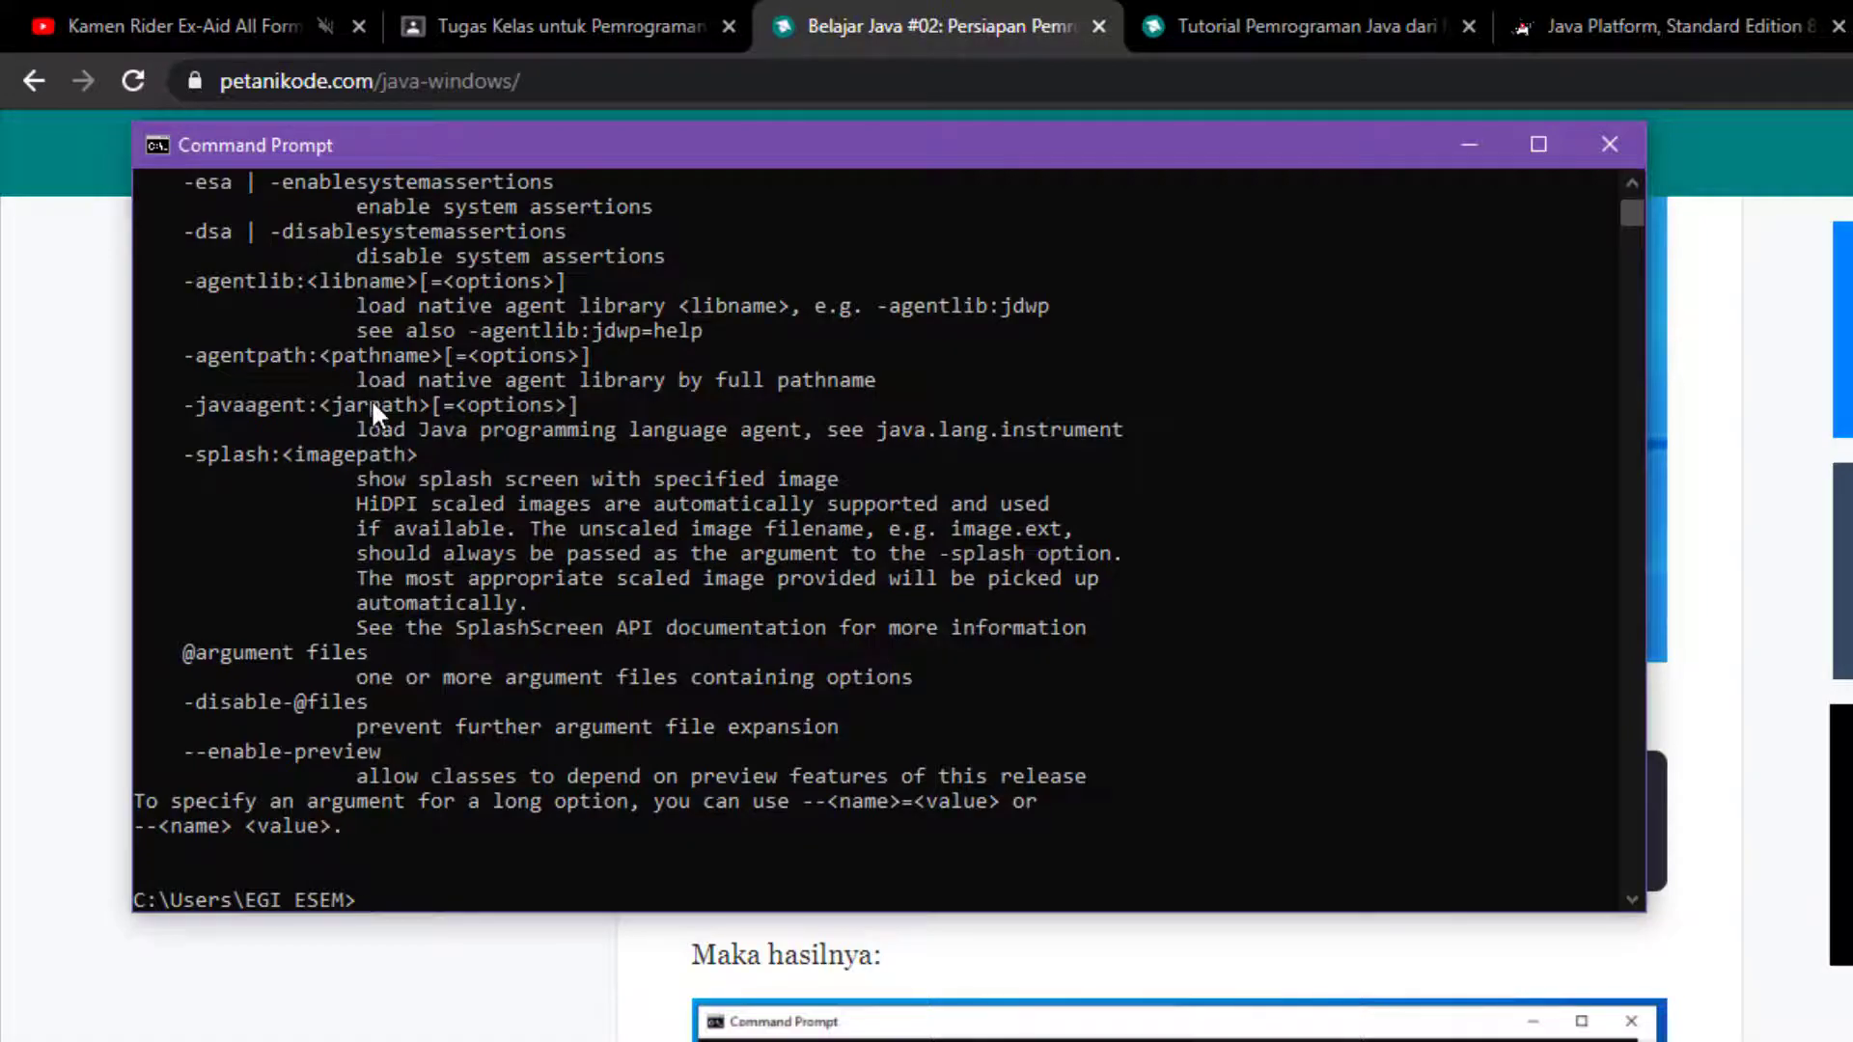
scroll(369, 400, "up", 7)
scroll(369, 410, "down", 3)
Move the Command Prompt off the article and review it from the first java and javac test to the version-check commands
left_click_drag(1004, 145, 1852, 256)
scroll(1220, 808, "up", 20)
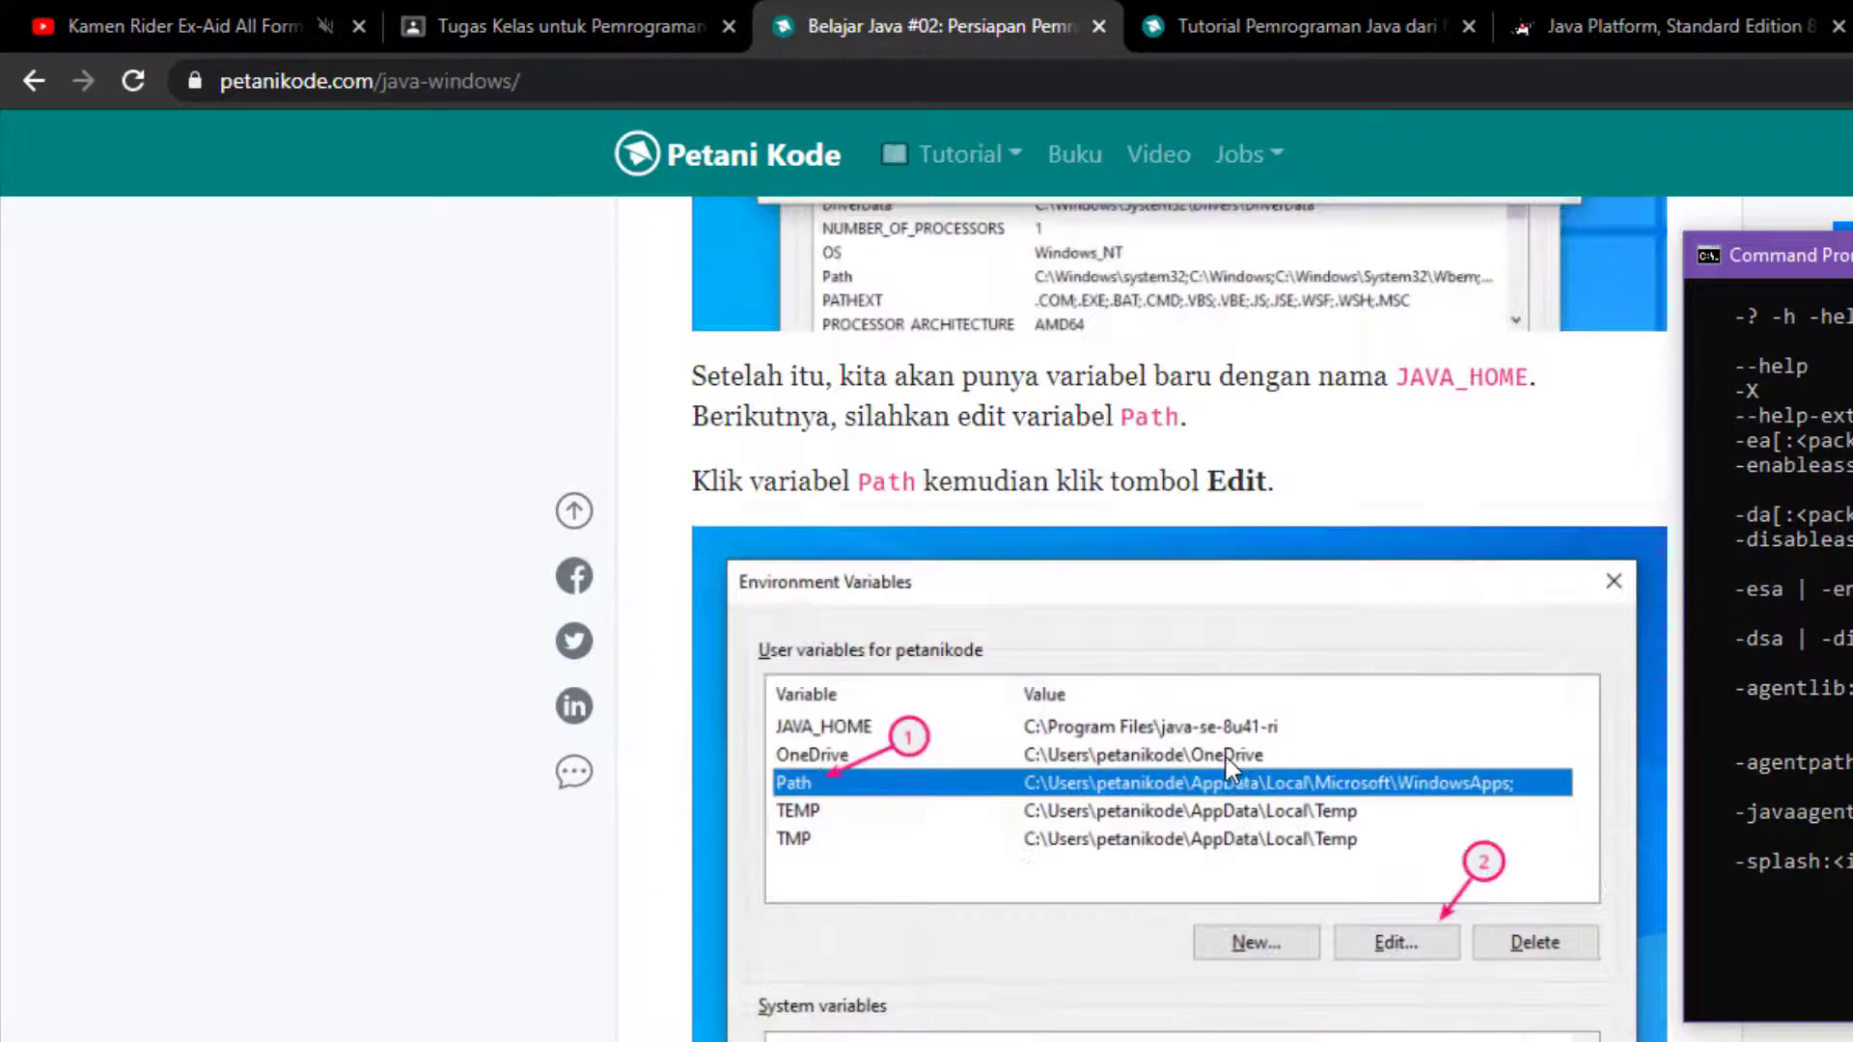
scroll(1119, 735, "up", 2)
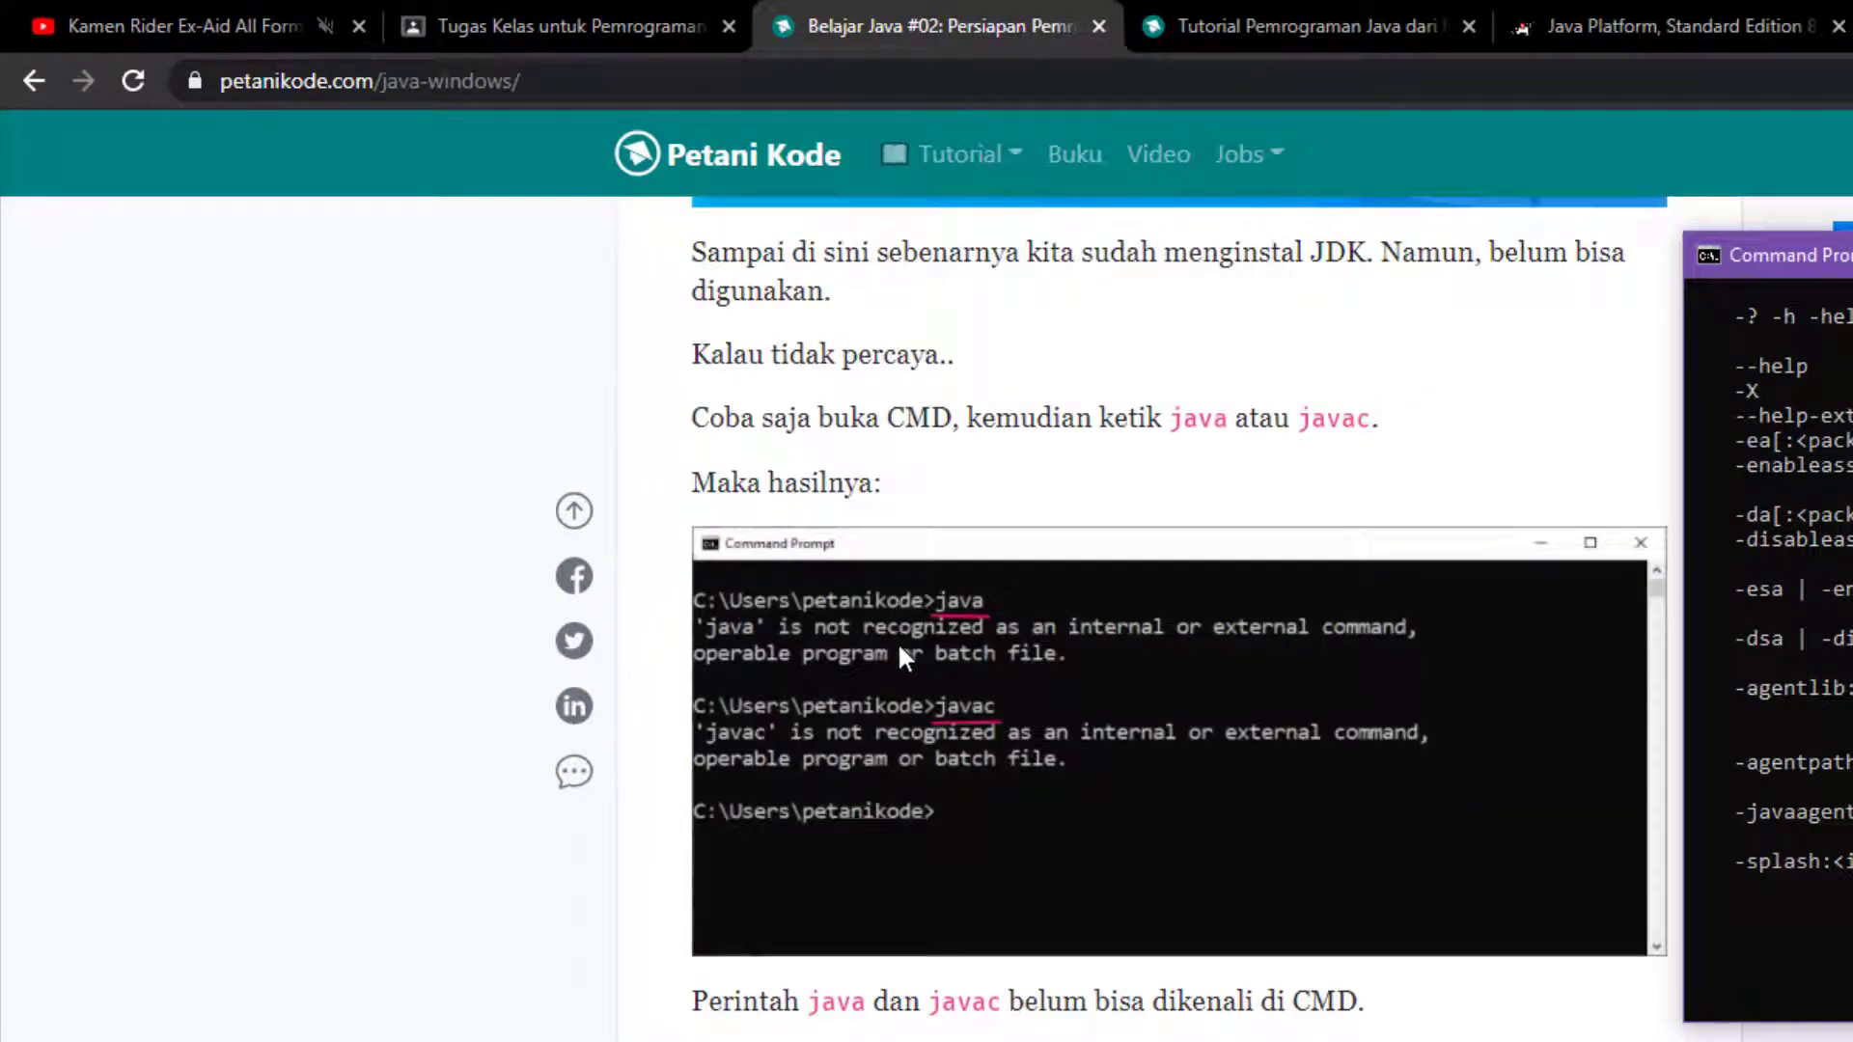
scroll(1012, 665, "down", 20)
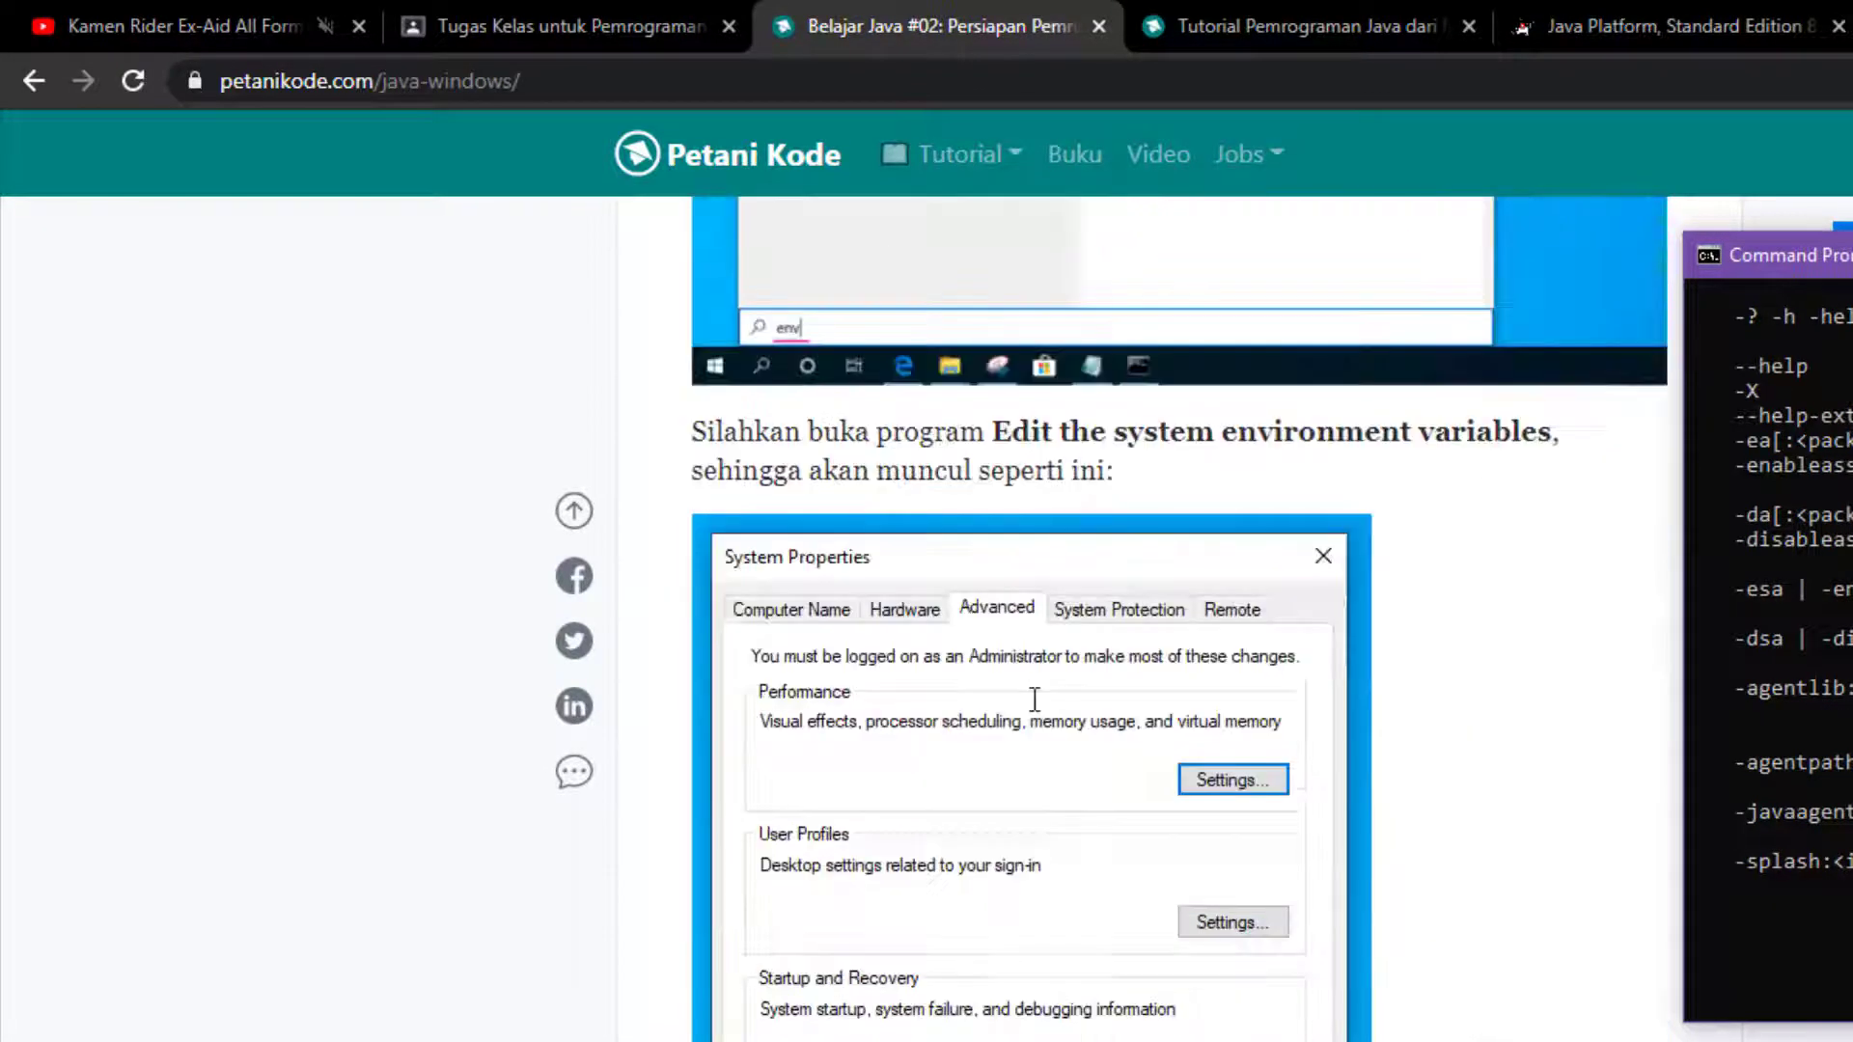
scroll(1035, 699, "down", 10)
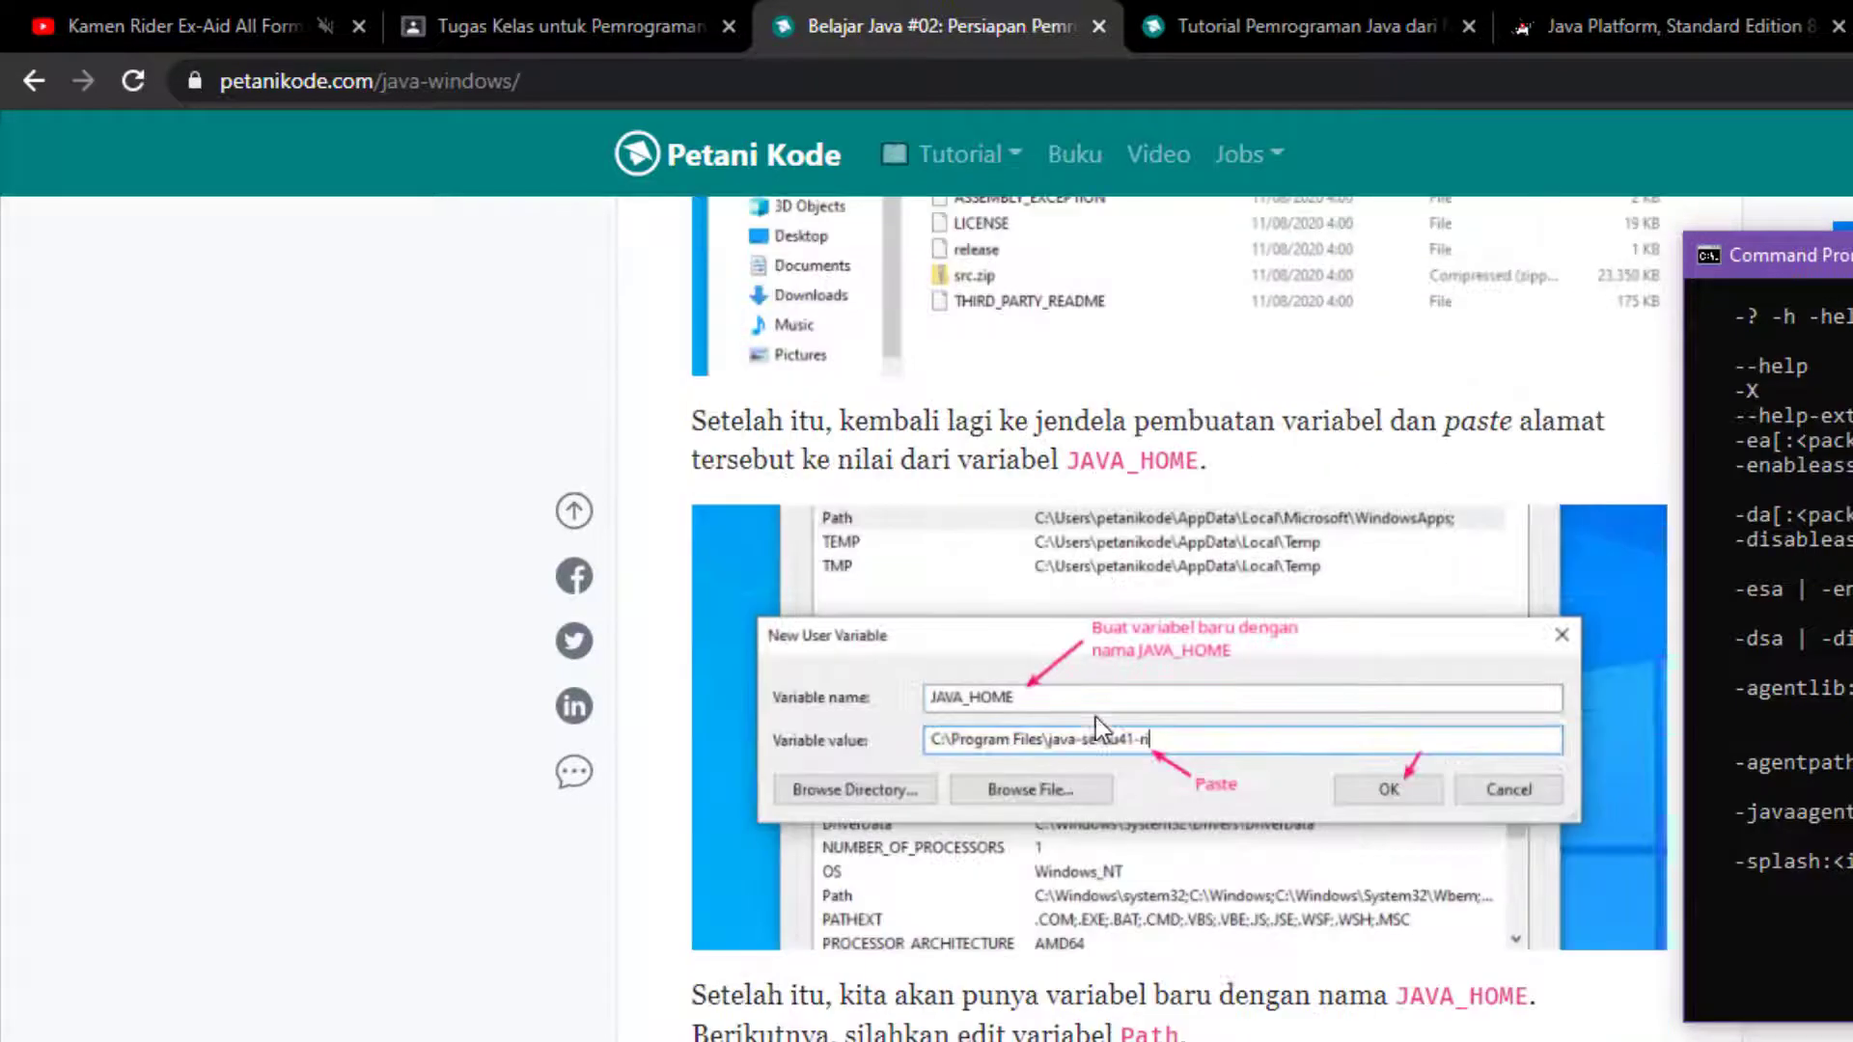
scroll(1191, 787, "down", 8)
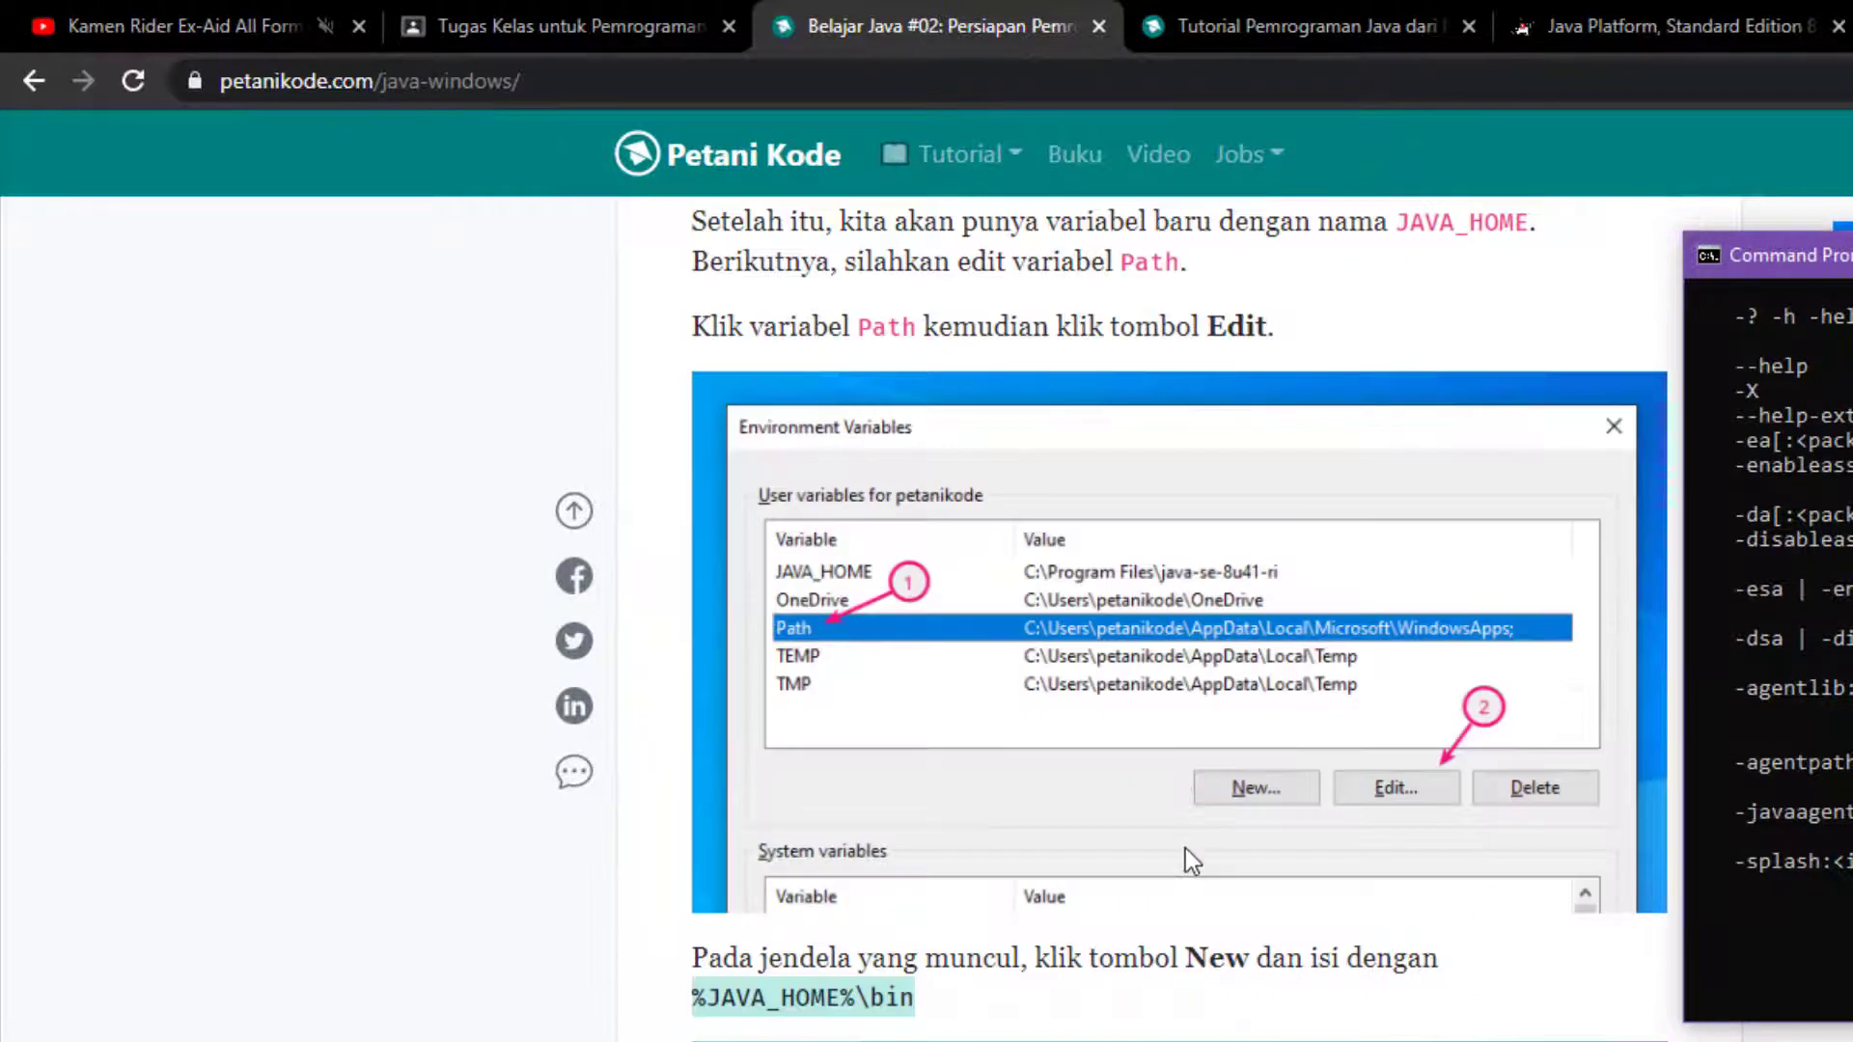
scroll(1185, 849, "down", 12)
scroll(1216, 853, "down", 9)
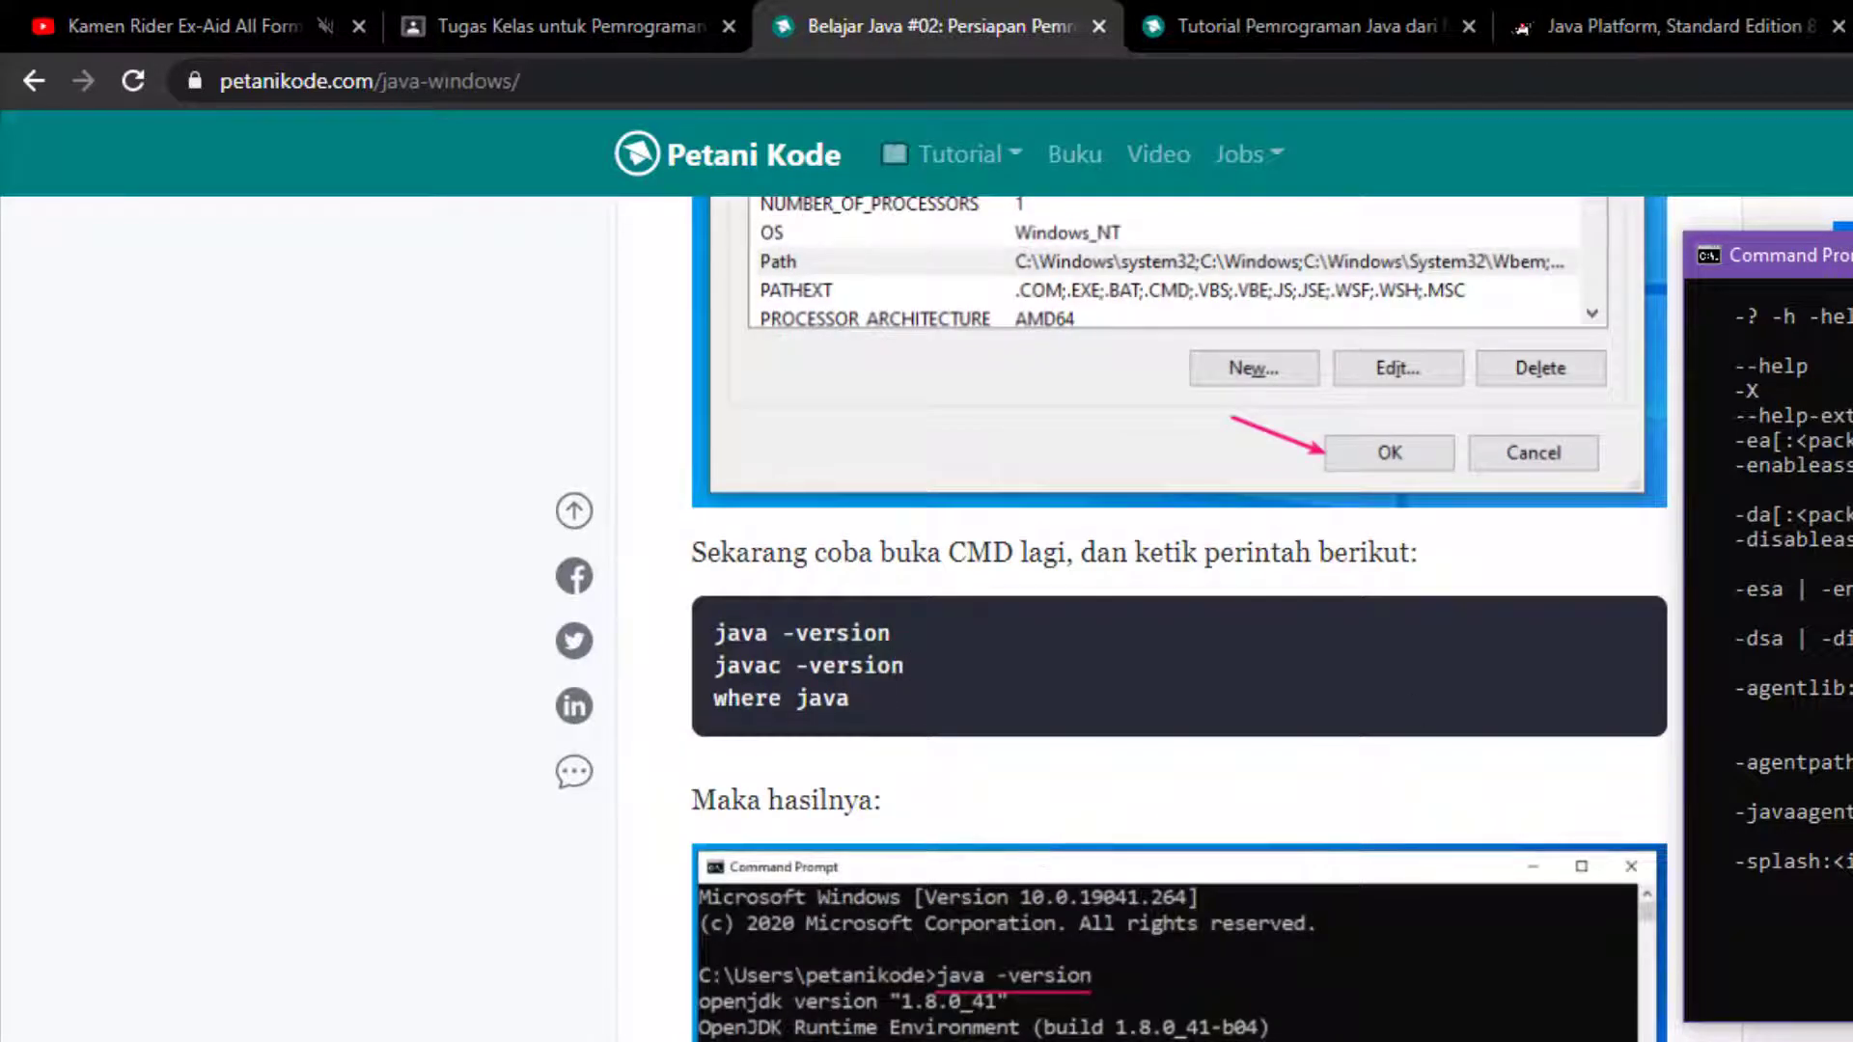
Run java -version in the Command Prompt and check the reported version and build
left_click(1677, 620)
type("java")
type(" 0")
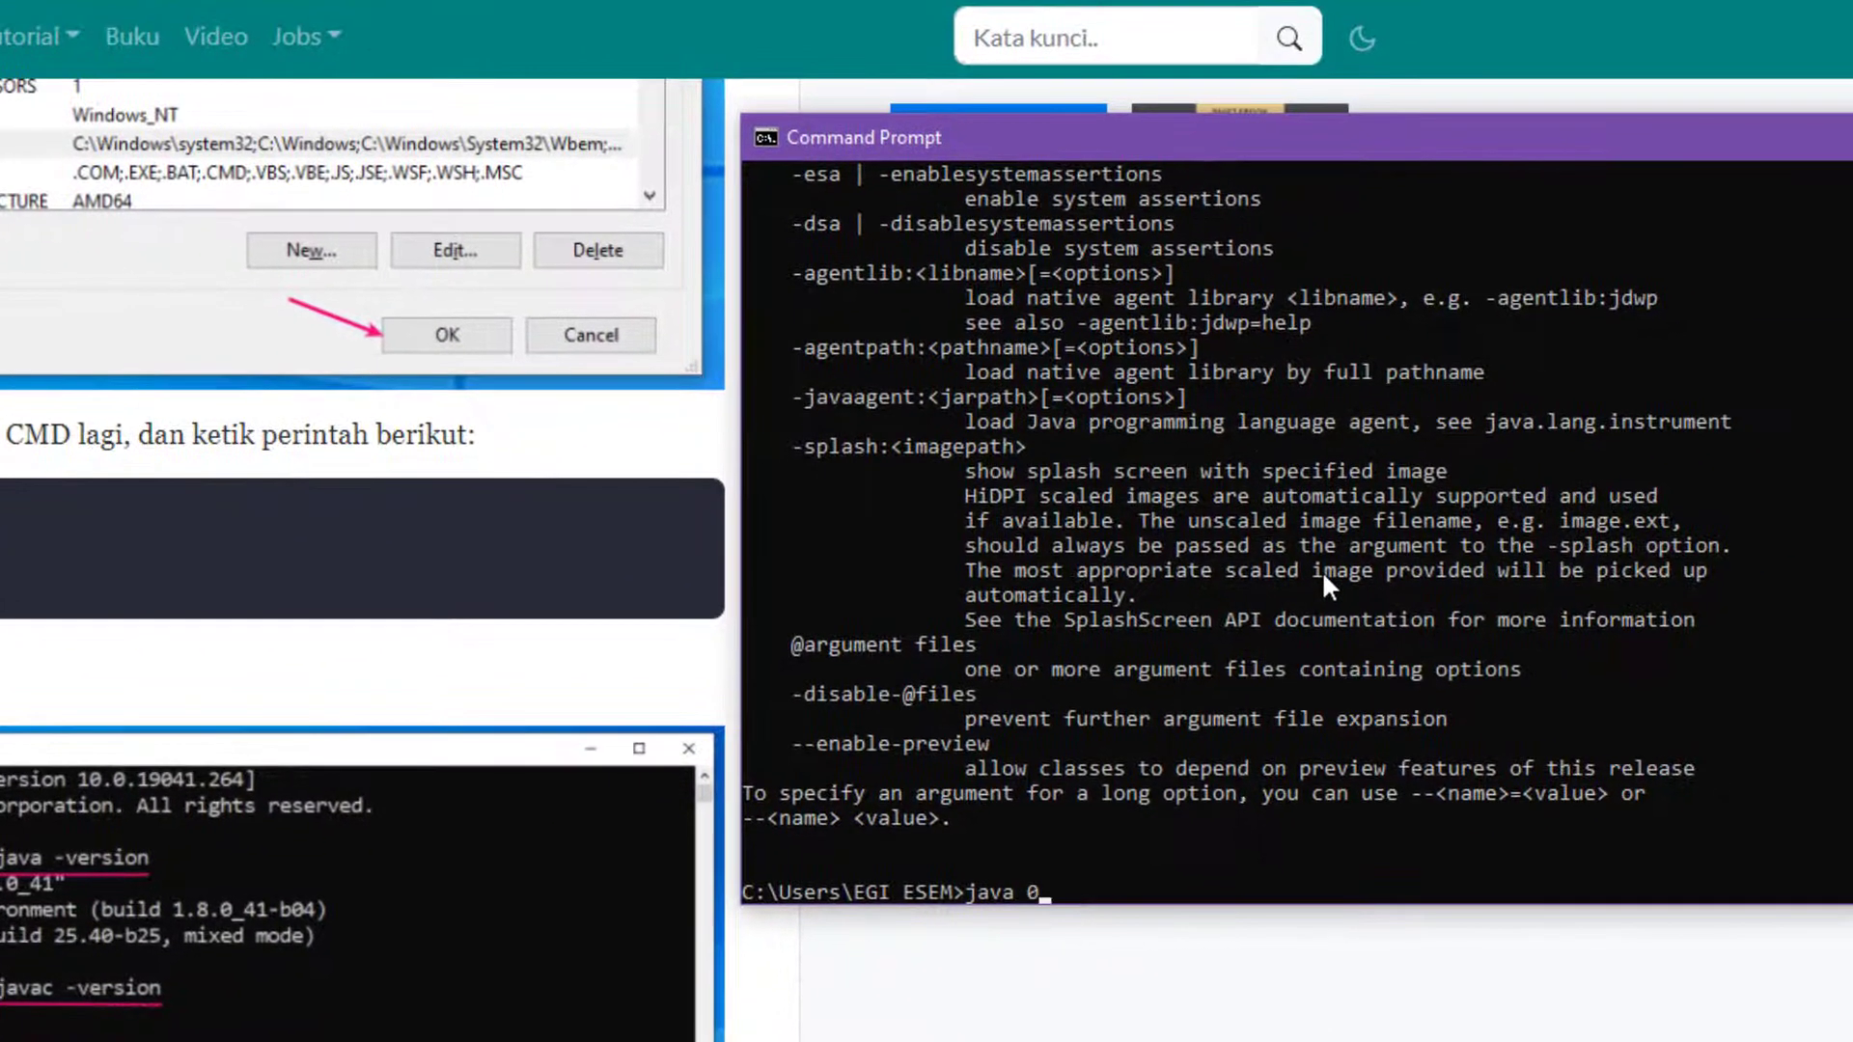
key("BackSpace")
type("-version")
key("Return")
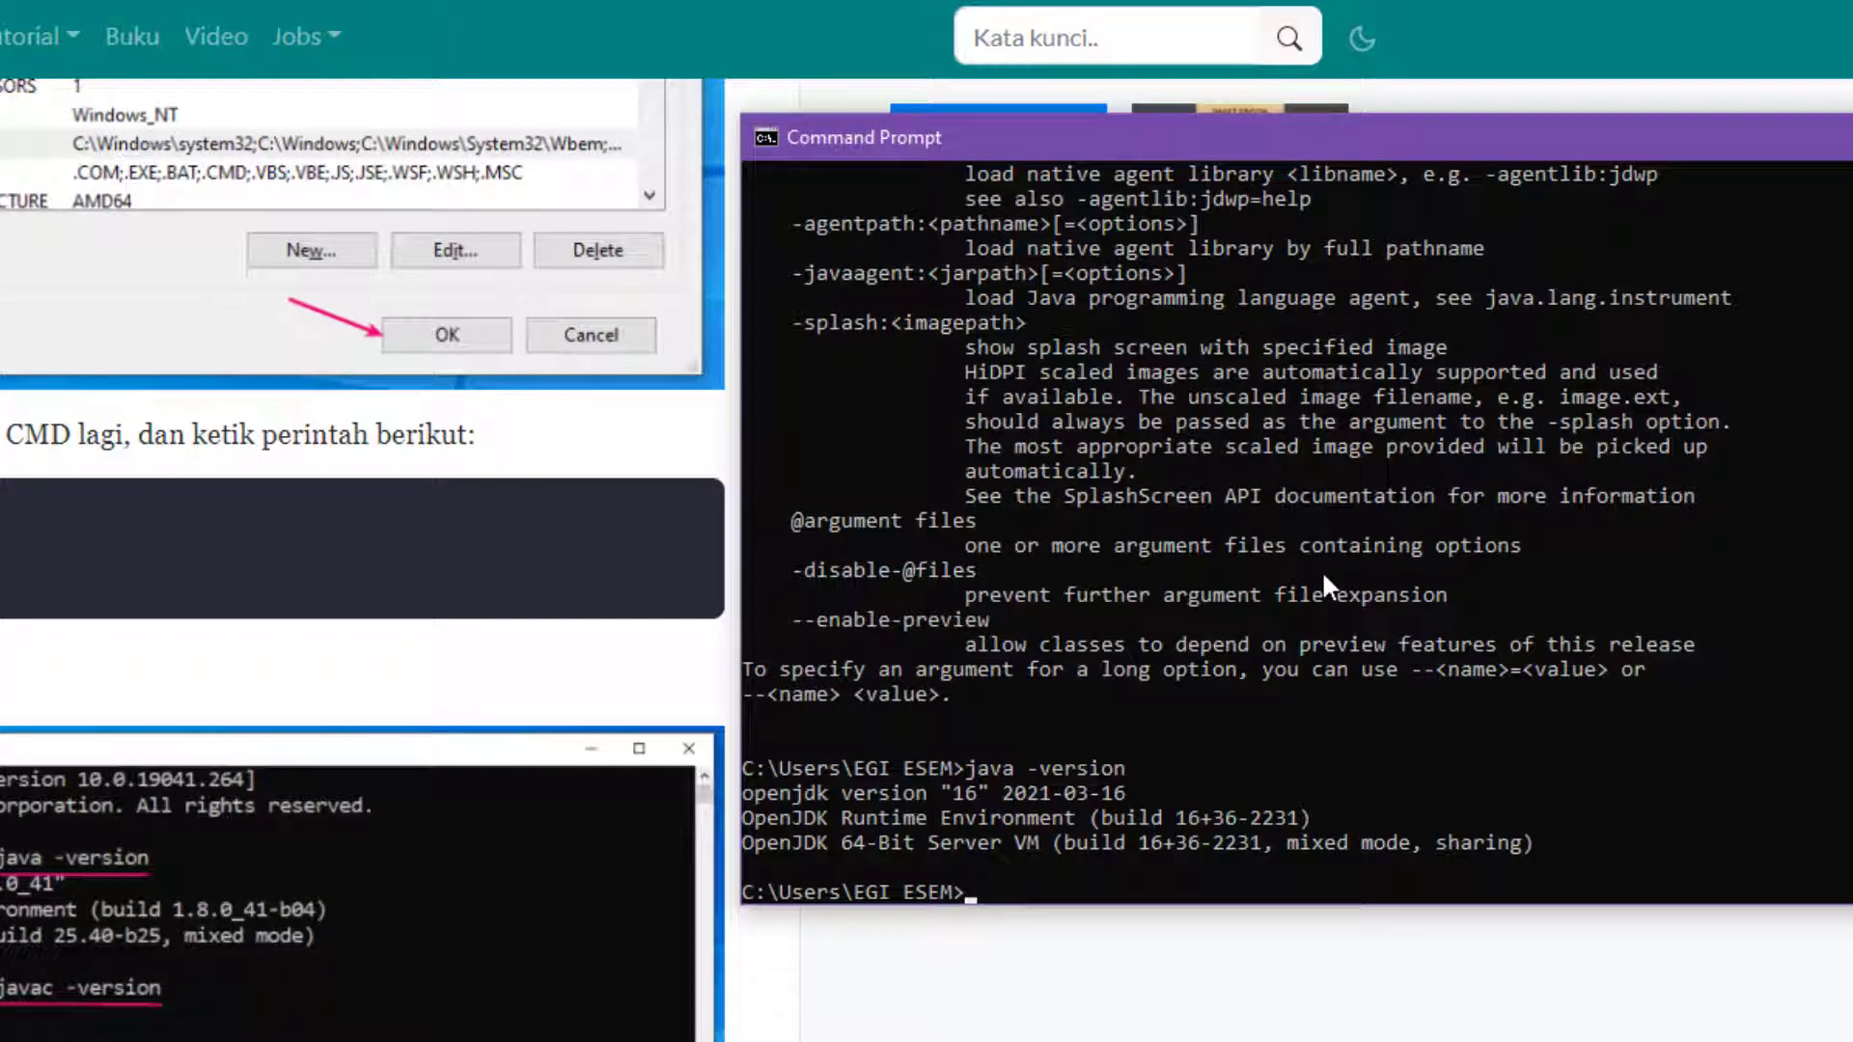
left_click_drag(941, 792, 1011, 792)
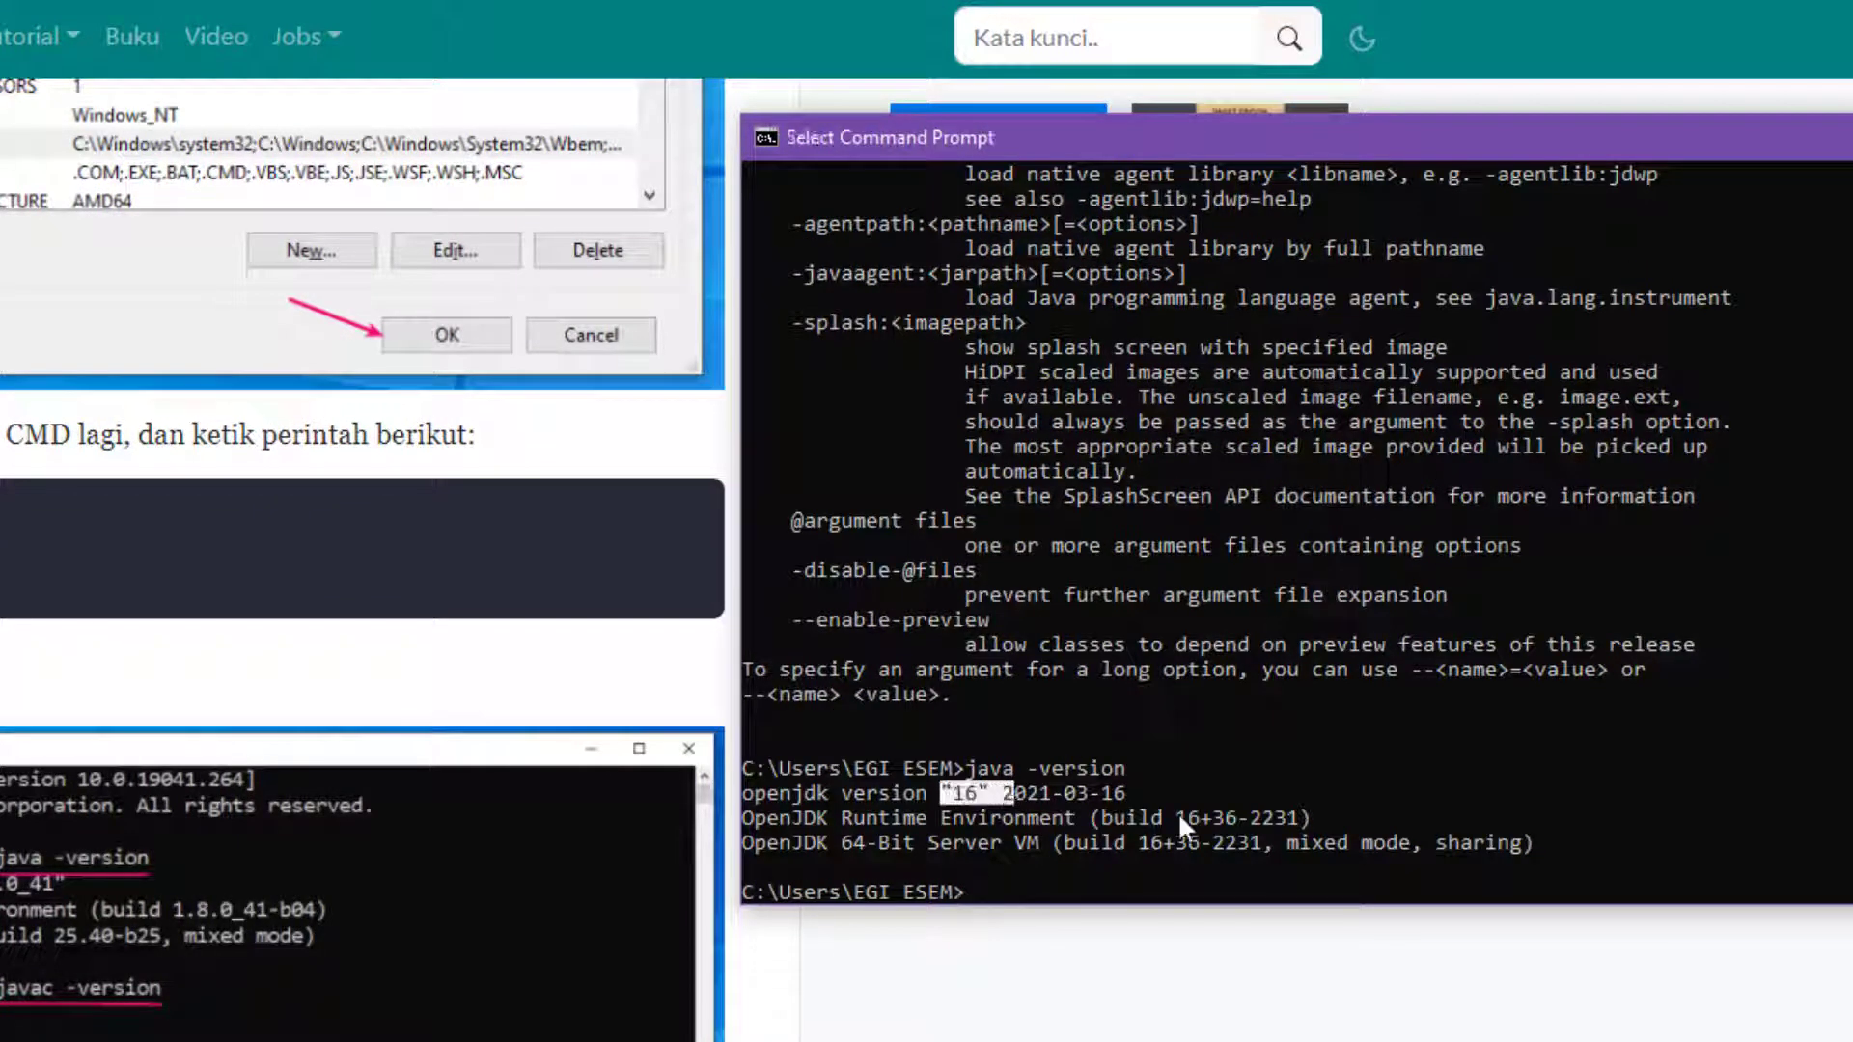
left_click(1231, 817)
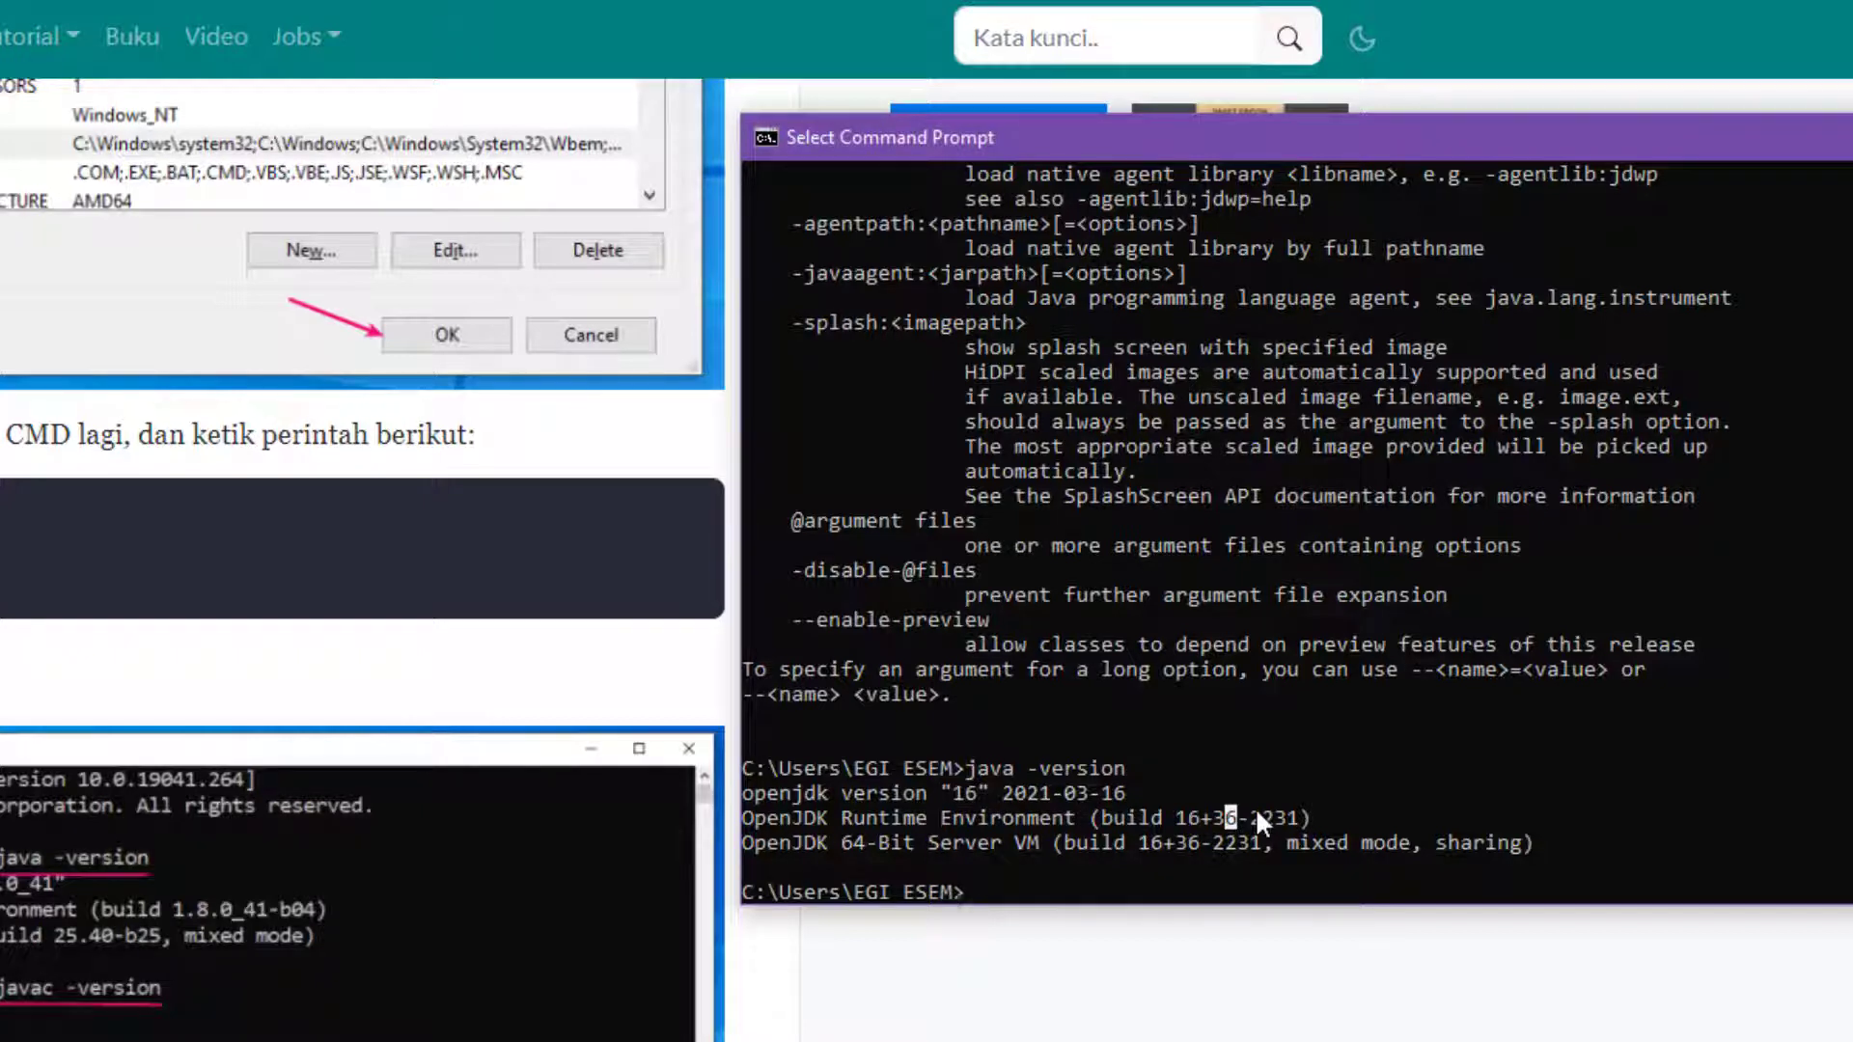
Check the Java compiler's version with javac -version
type("javac -")
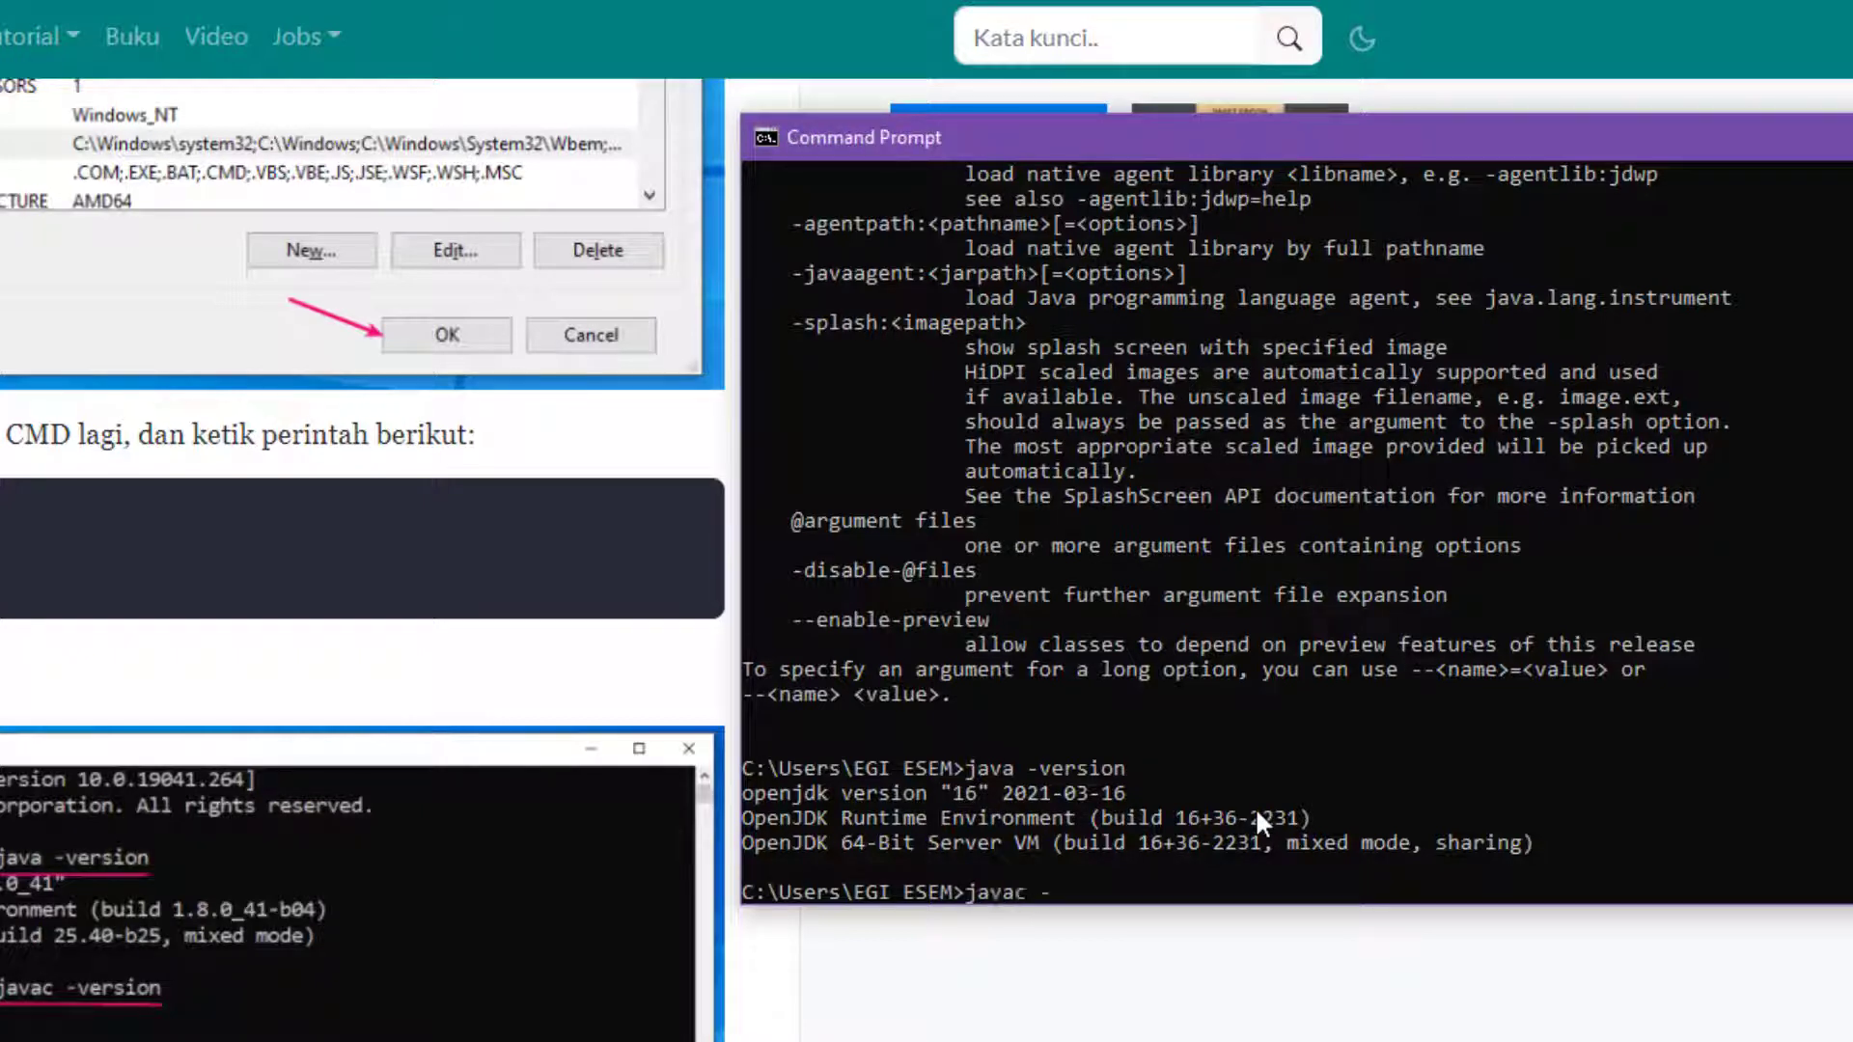
type("version")
key("Return")
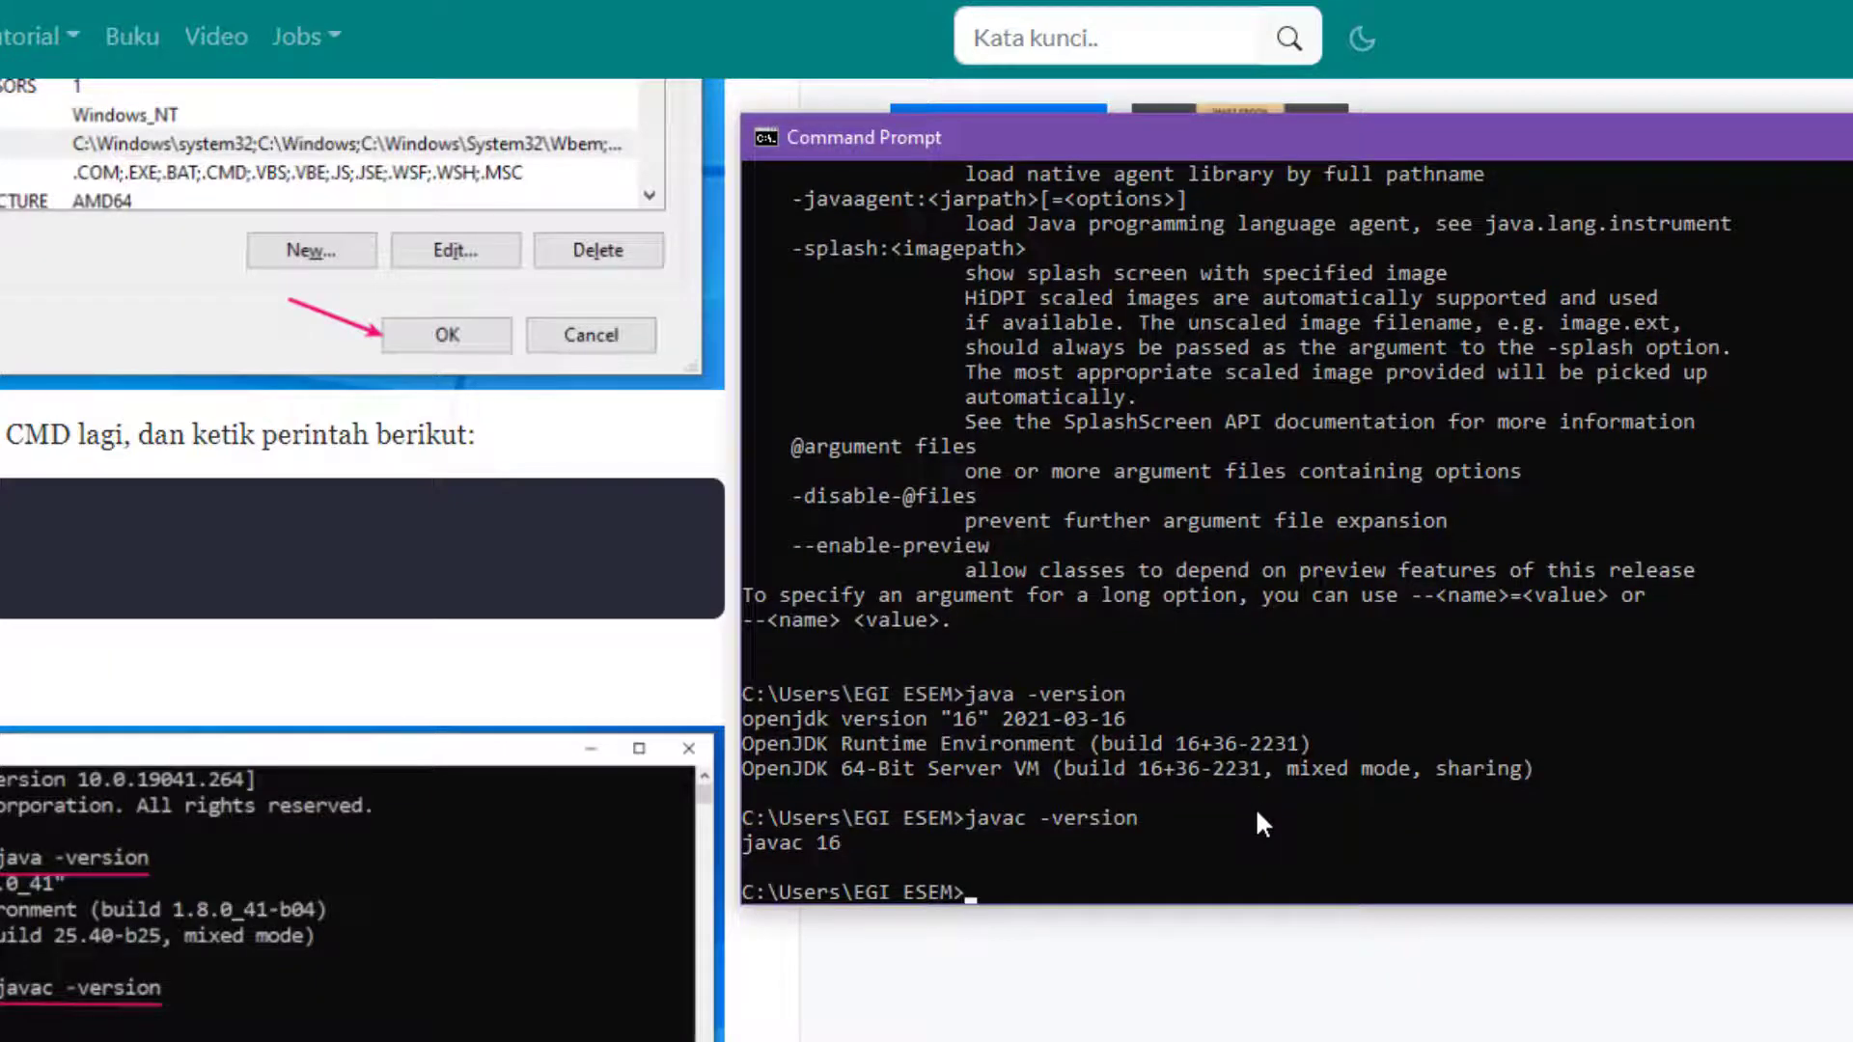
Try to locate the Java executable with where java and examine the command's response
type("where java")
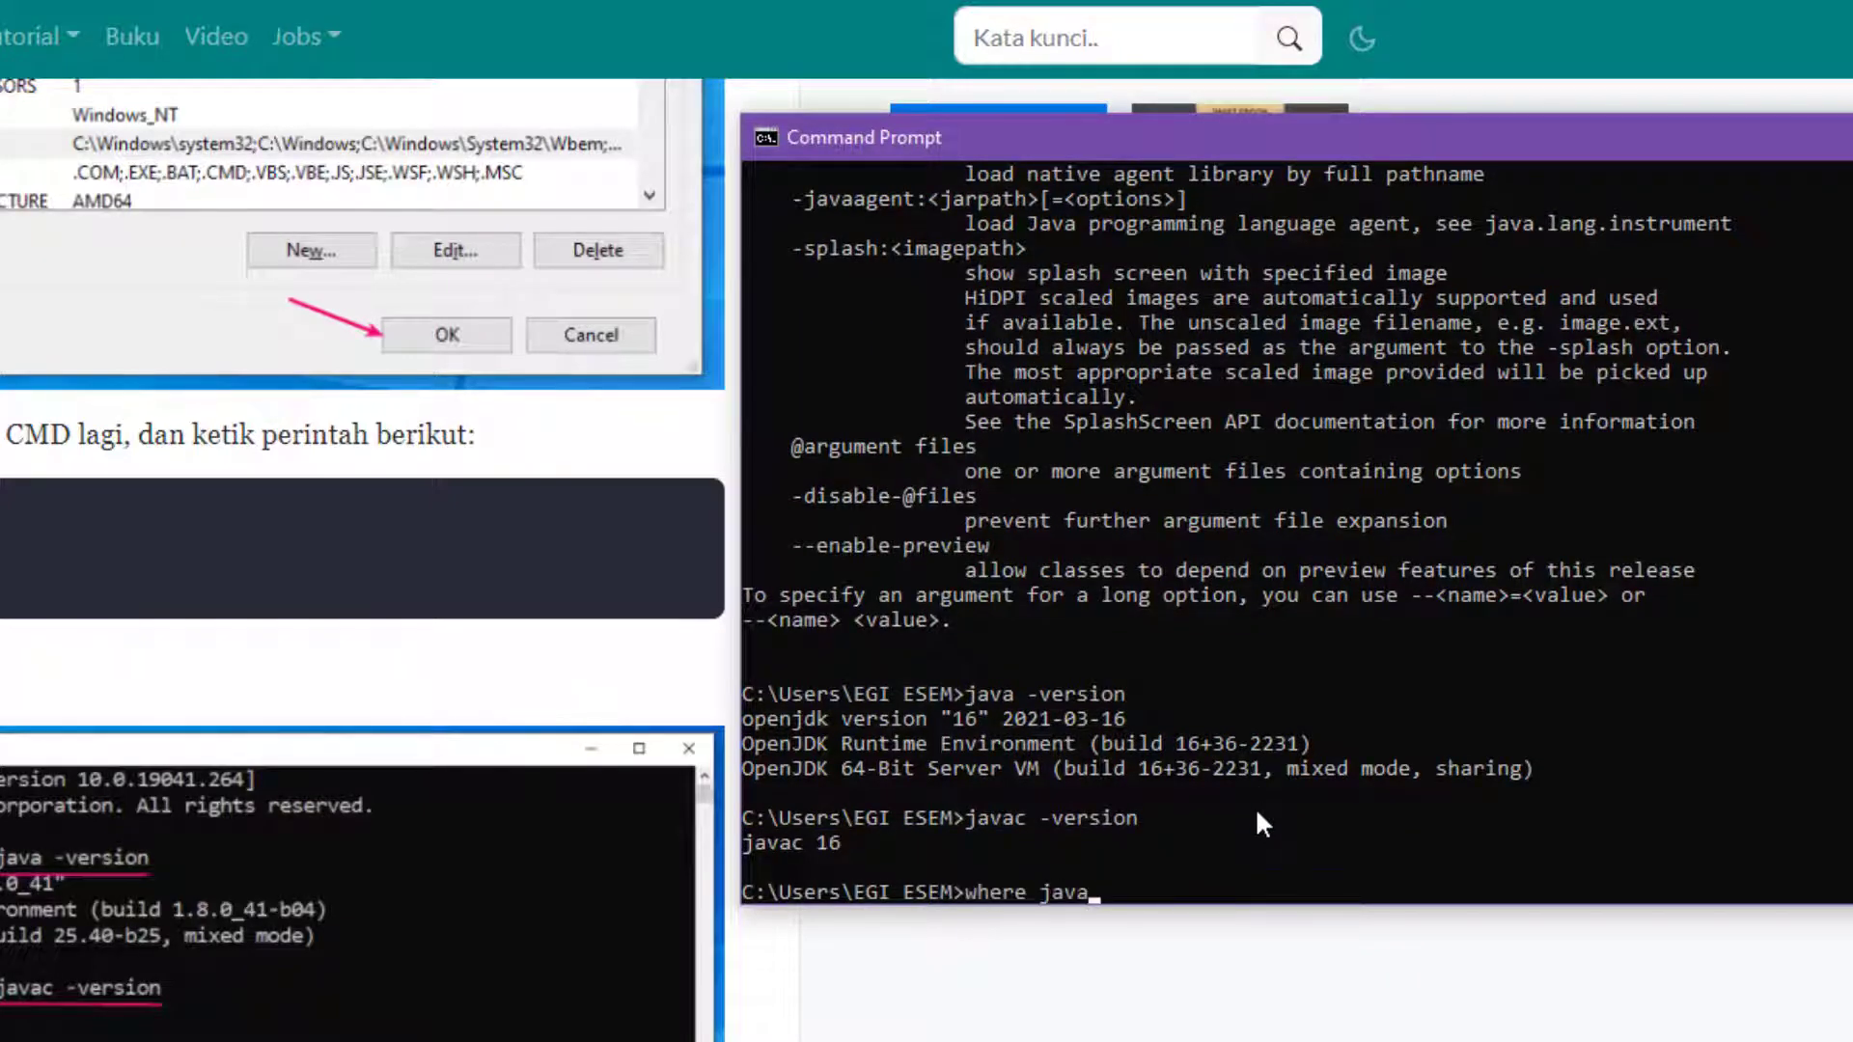
key("Return")
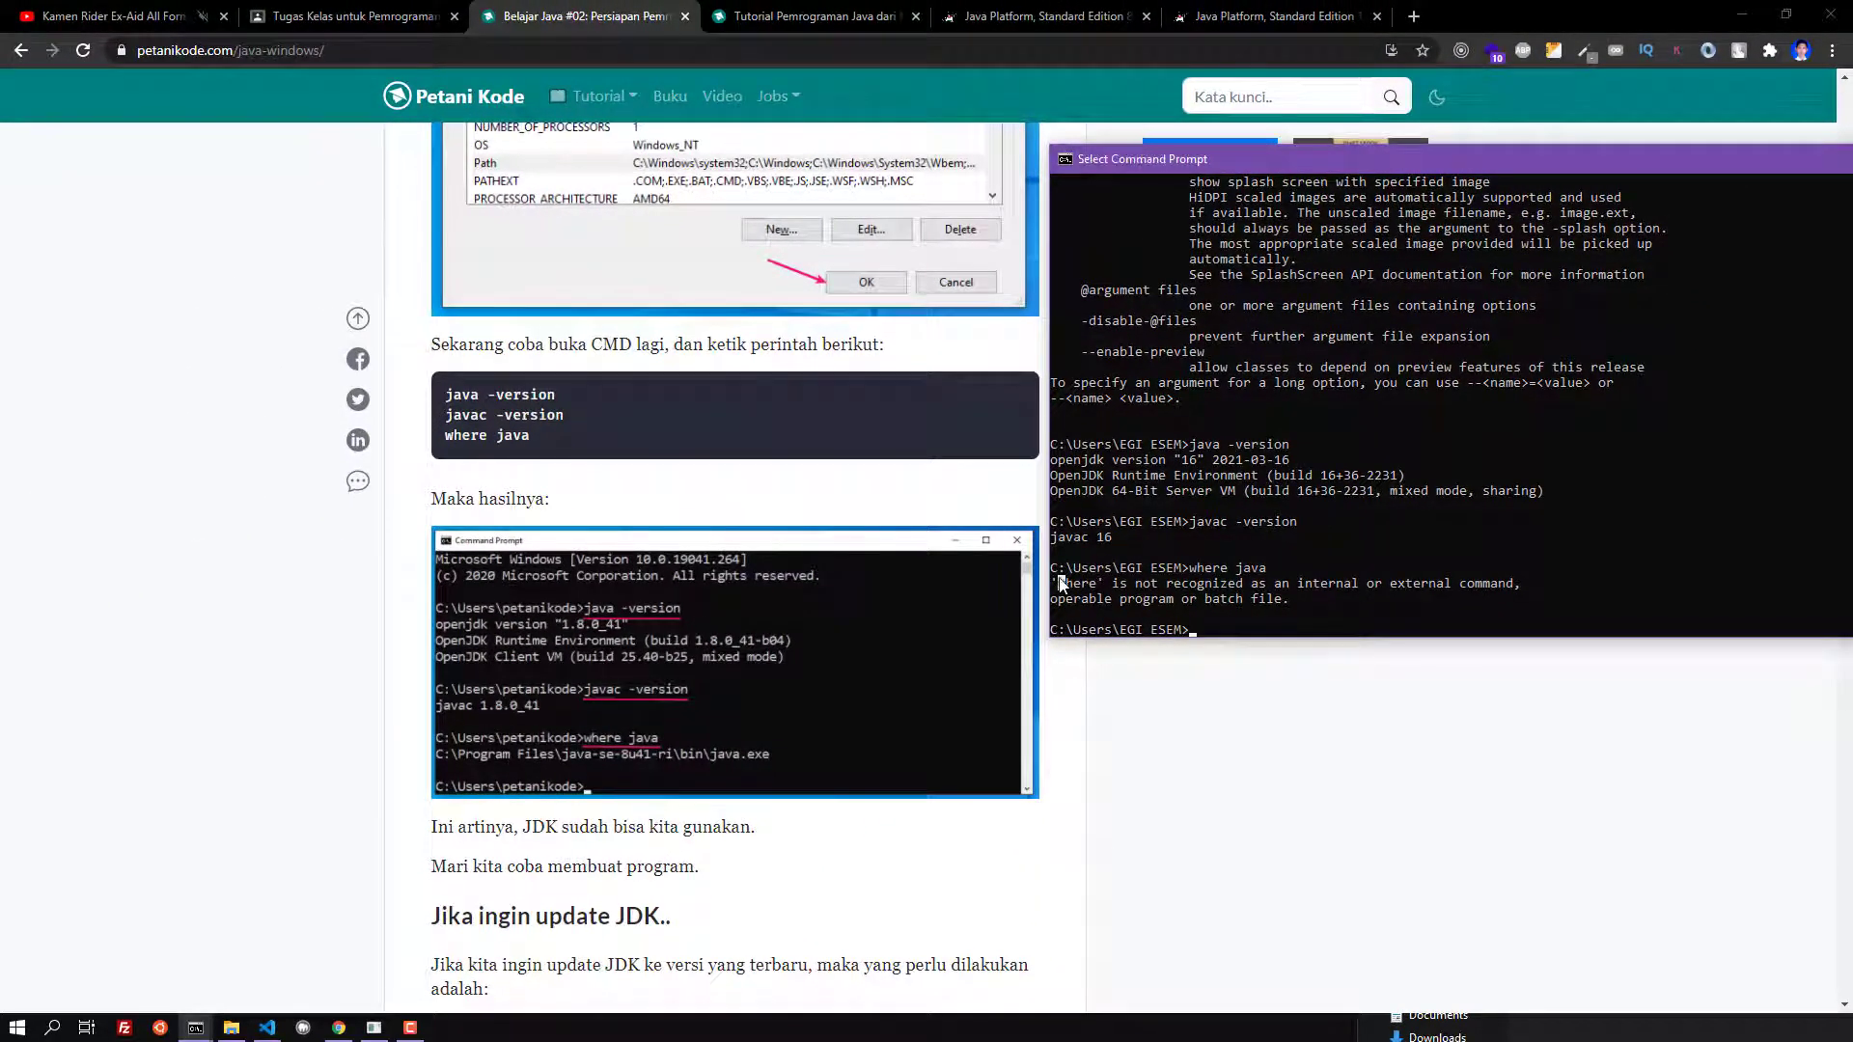
left_click_drag(1059, 579, 1369, 600)
left_click(1218, 584)
left_click(1232, 569)
left_click_drag(1218, 567, 1277, 562)
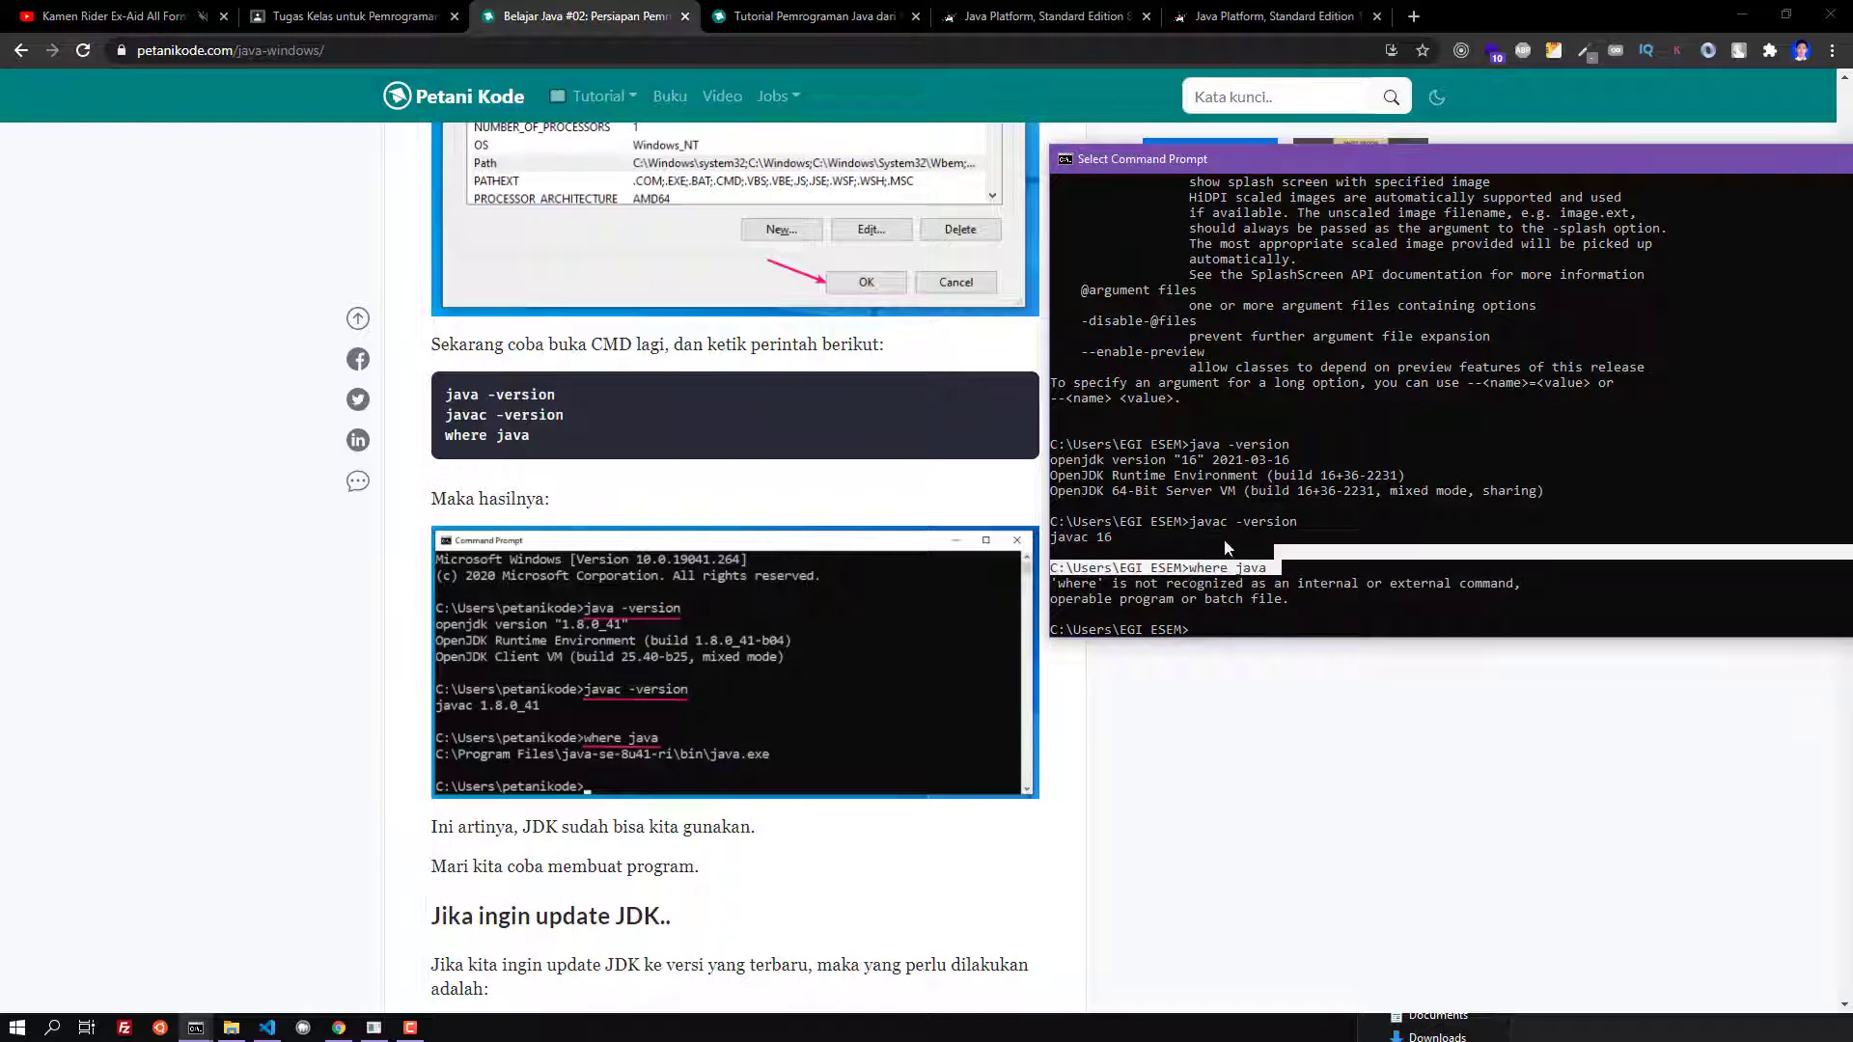
Copy the HelloWorld class code from the article's Hello World section
left_click(692, 484)
scroll(715, 512, "down", 4)
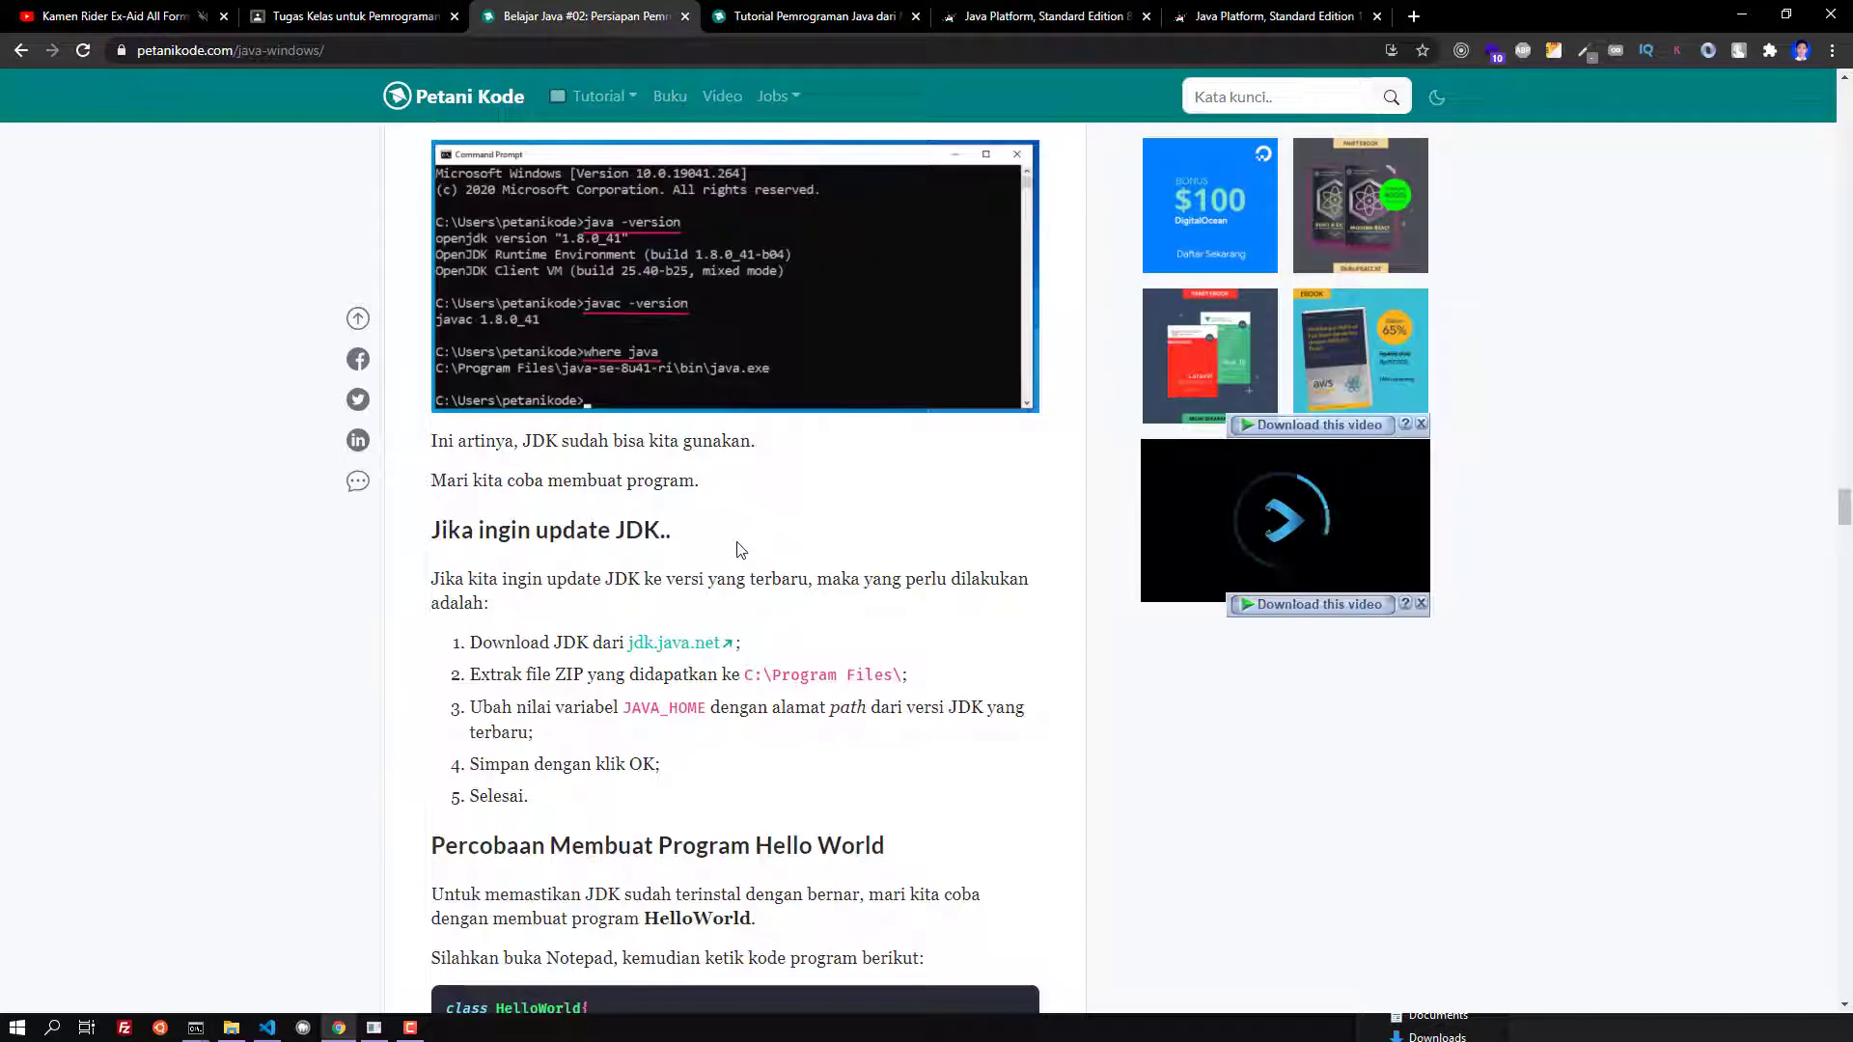
scroll(743, 550, "down", 4)
scroll(743, 552, "down", 2)
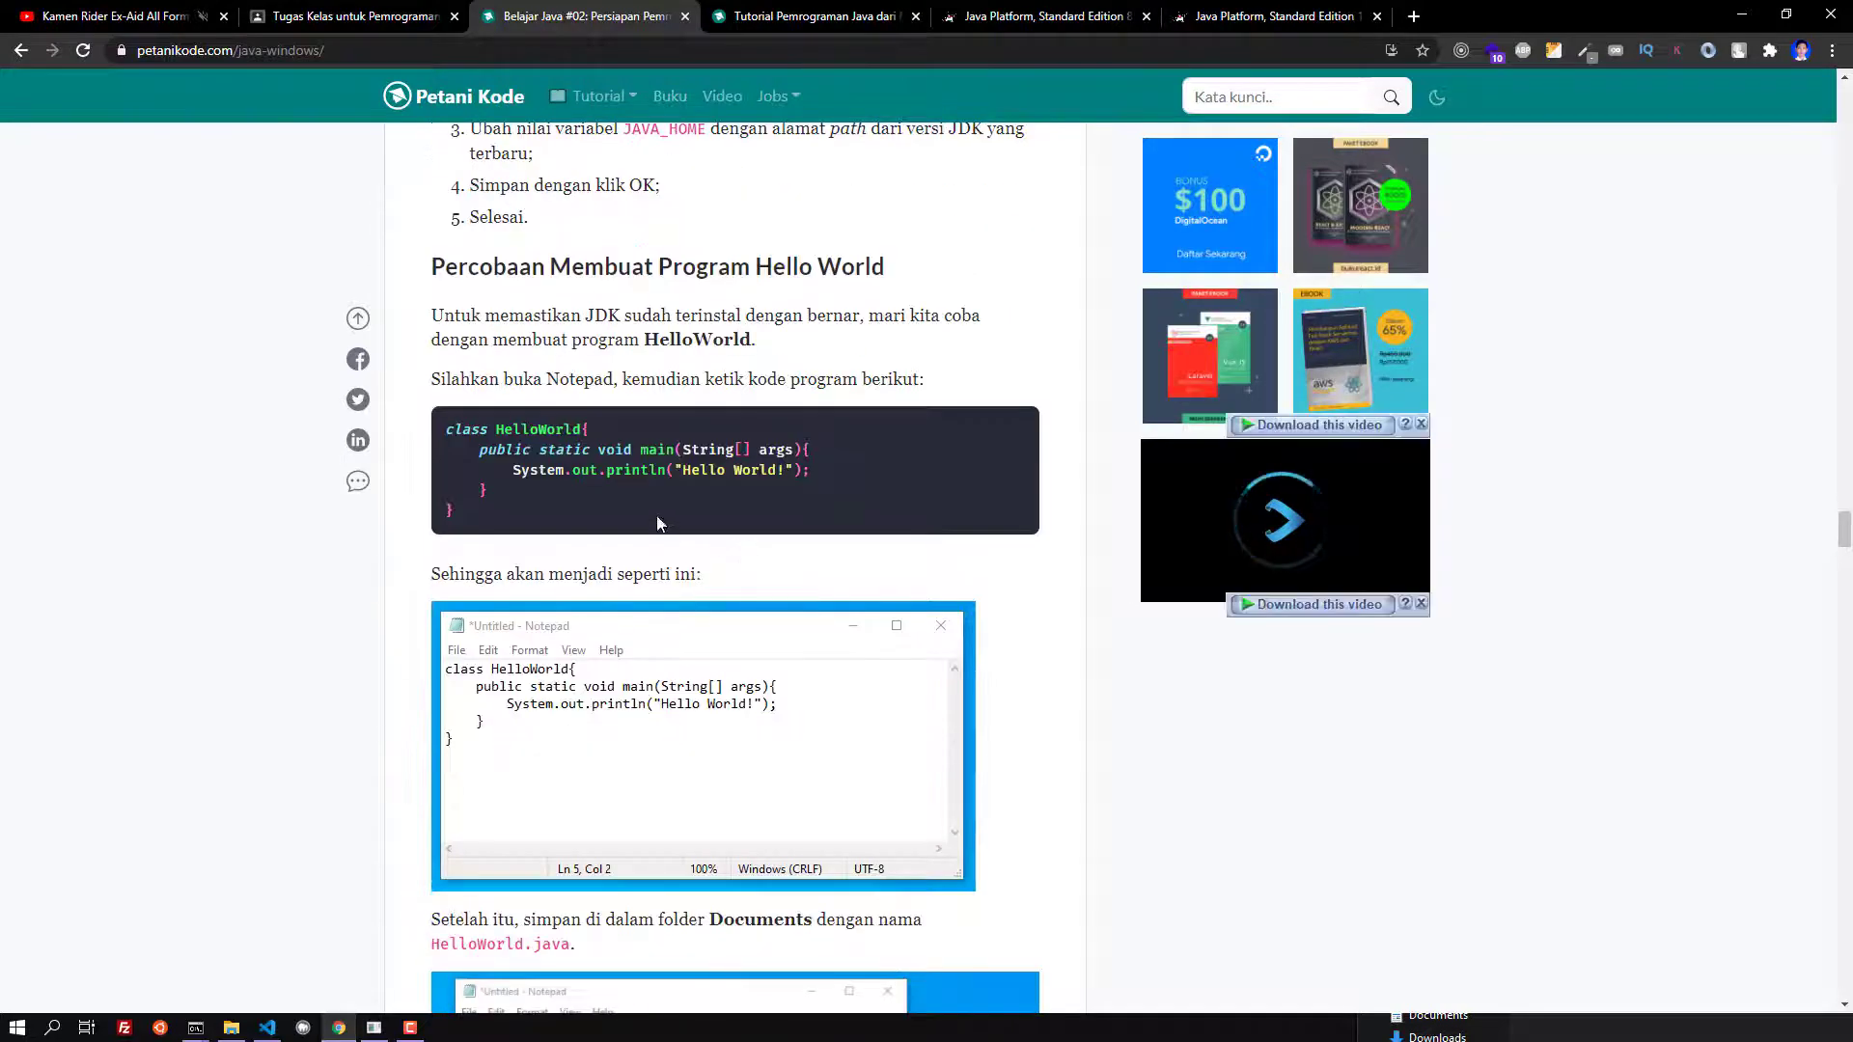
left_click_drag(445, 432, 461, 513)
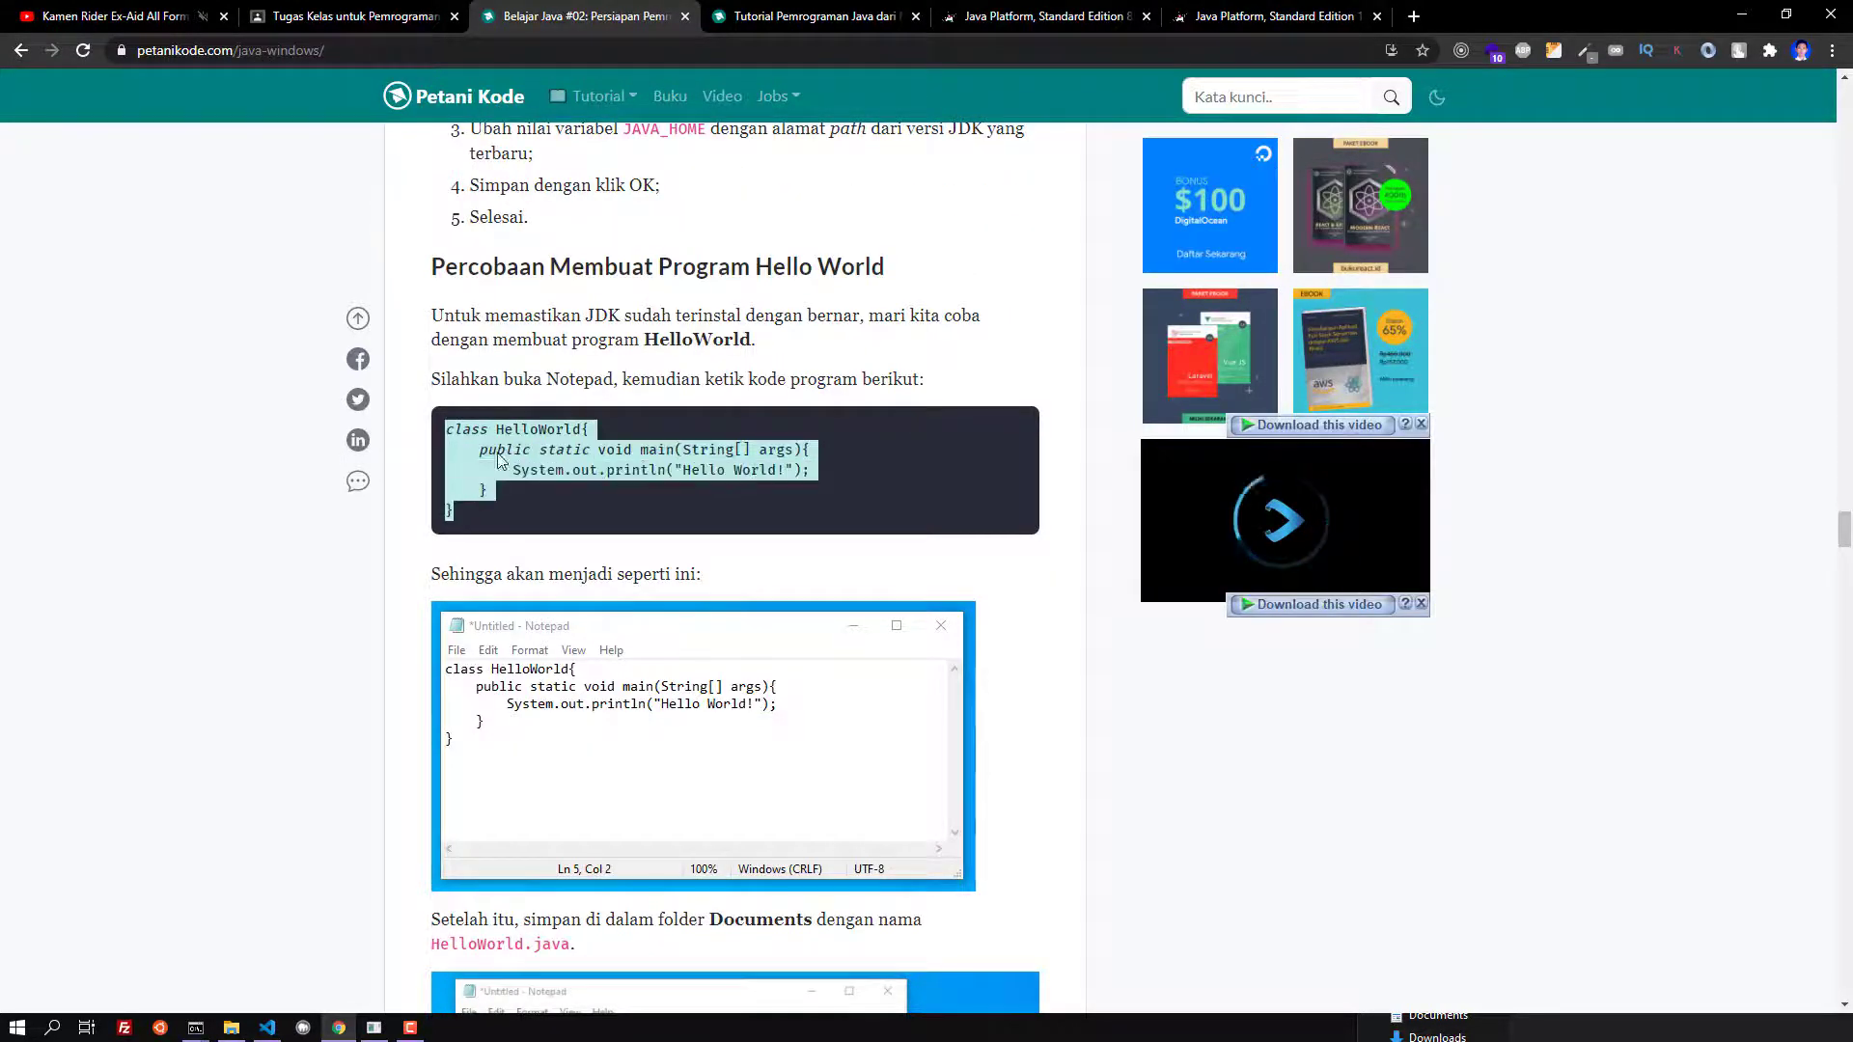
right_click(503, 433)
left_click(554, 454)
Open Notepad and paste the copied HelloWorld code into the empty document
key("super+r")
type("notepad")
key("Return")
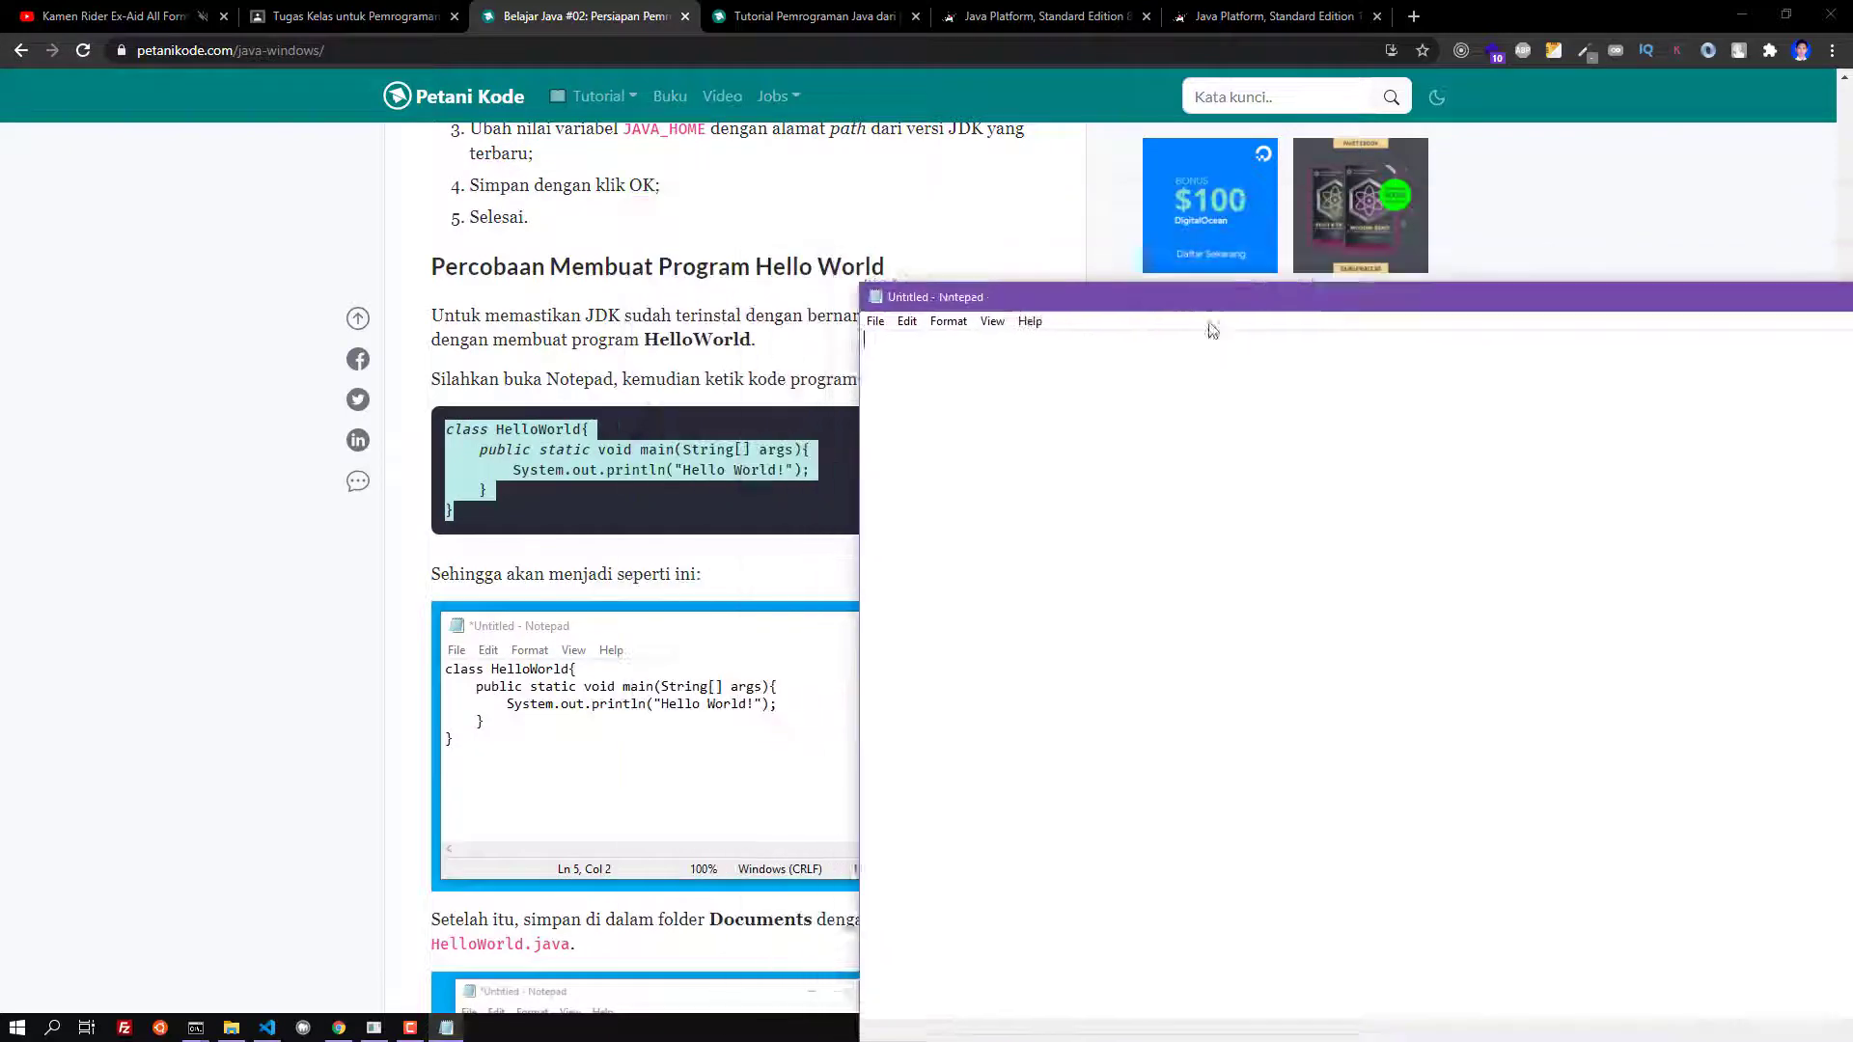
key("ctrl+v")
Start saving the Notepad file under a new name, and create and open a folder named java in Documents
left_click(927, 354)
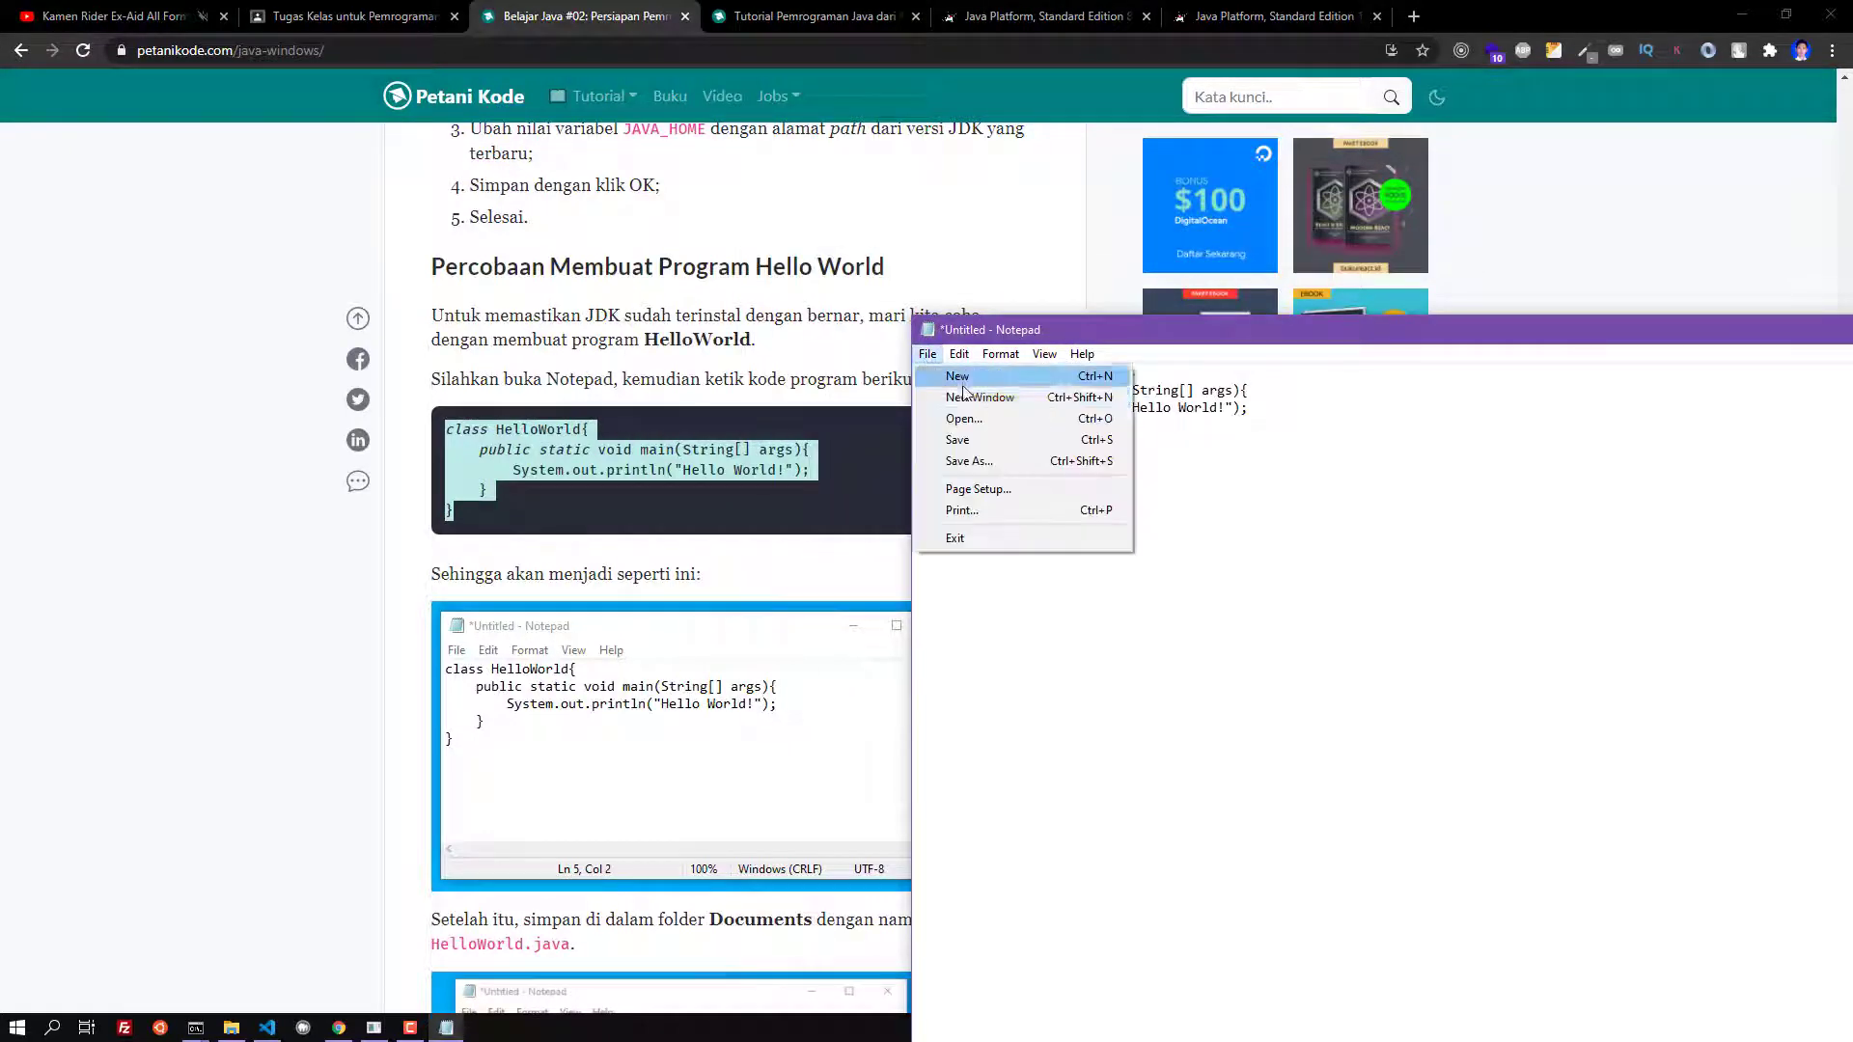
left_click(965, 454)
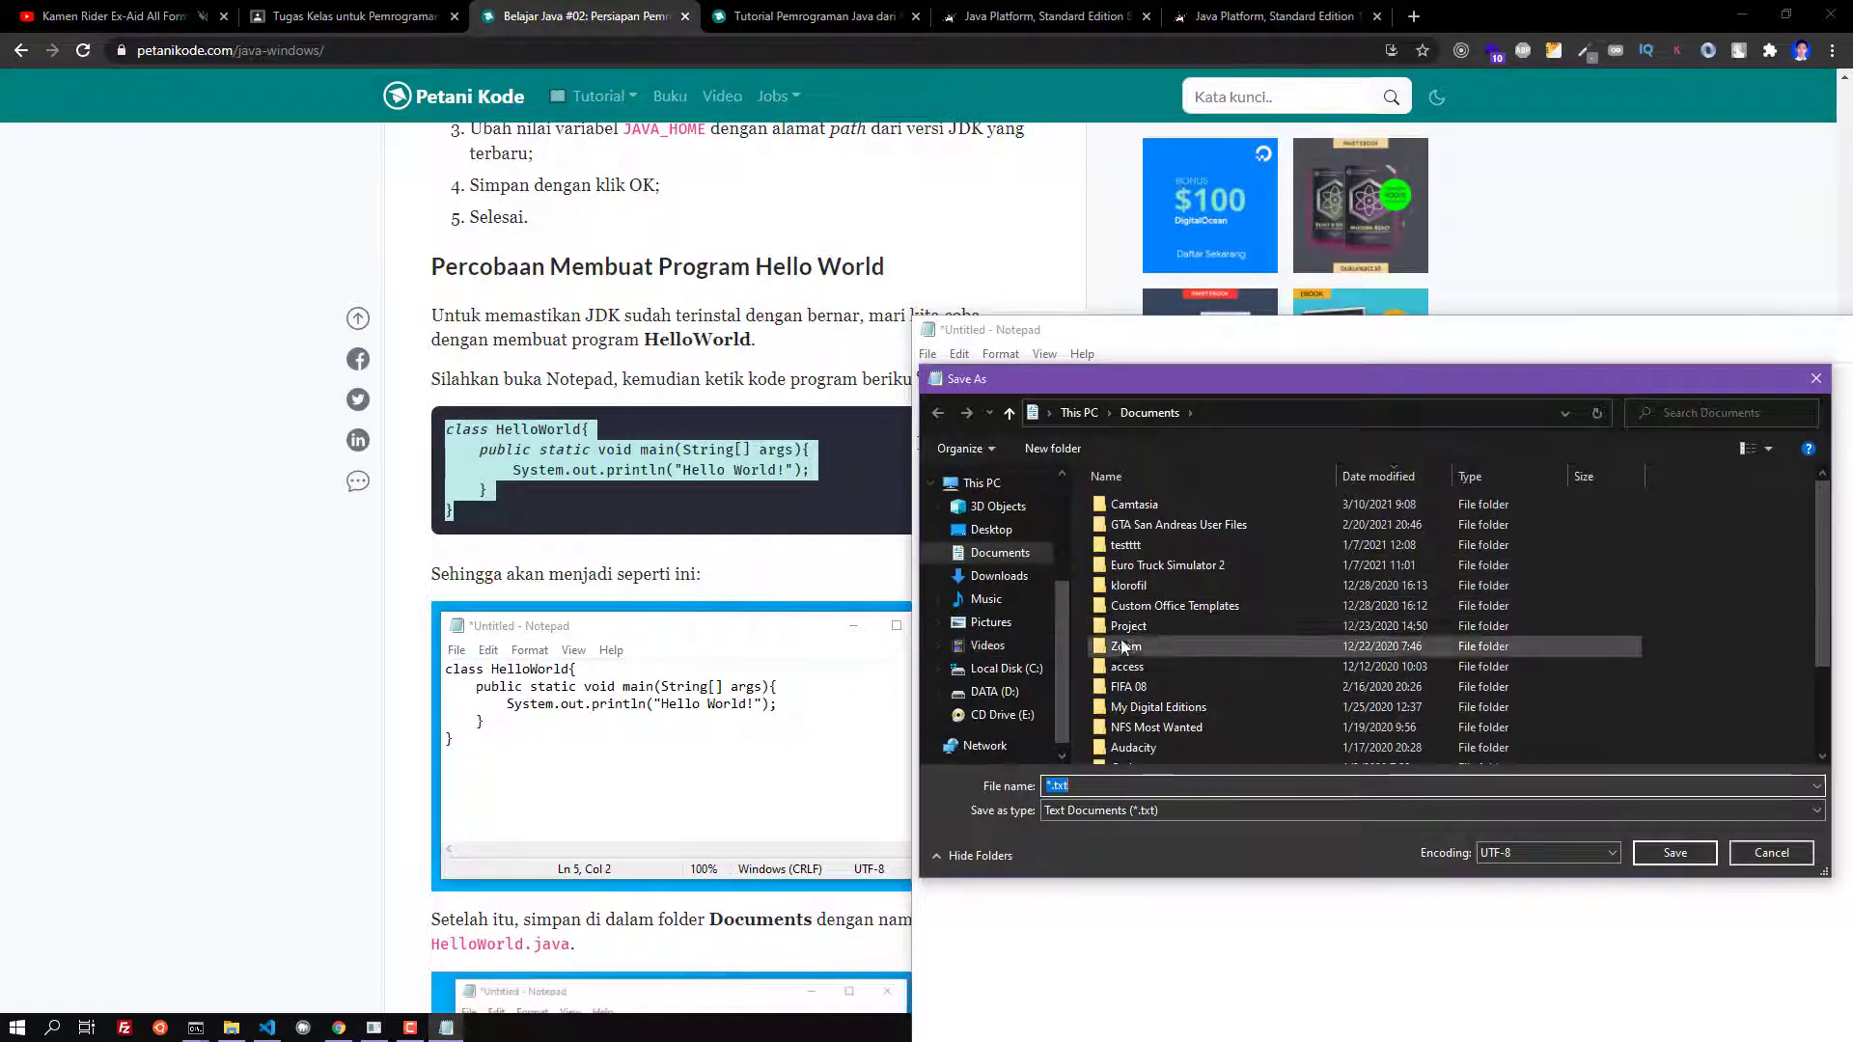
scroll(1379, 629, "down", 1)
scroll(1379, 630, "up", 1)
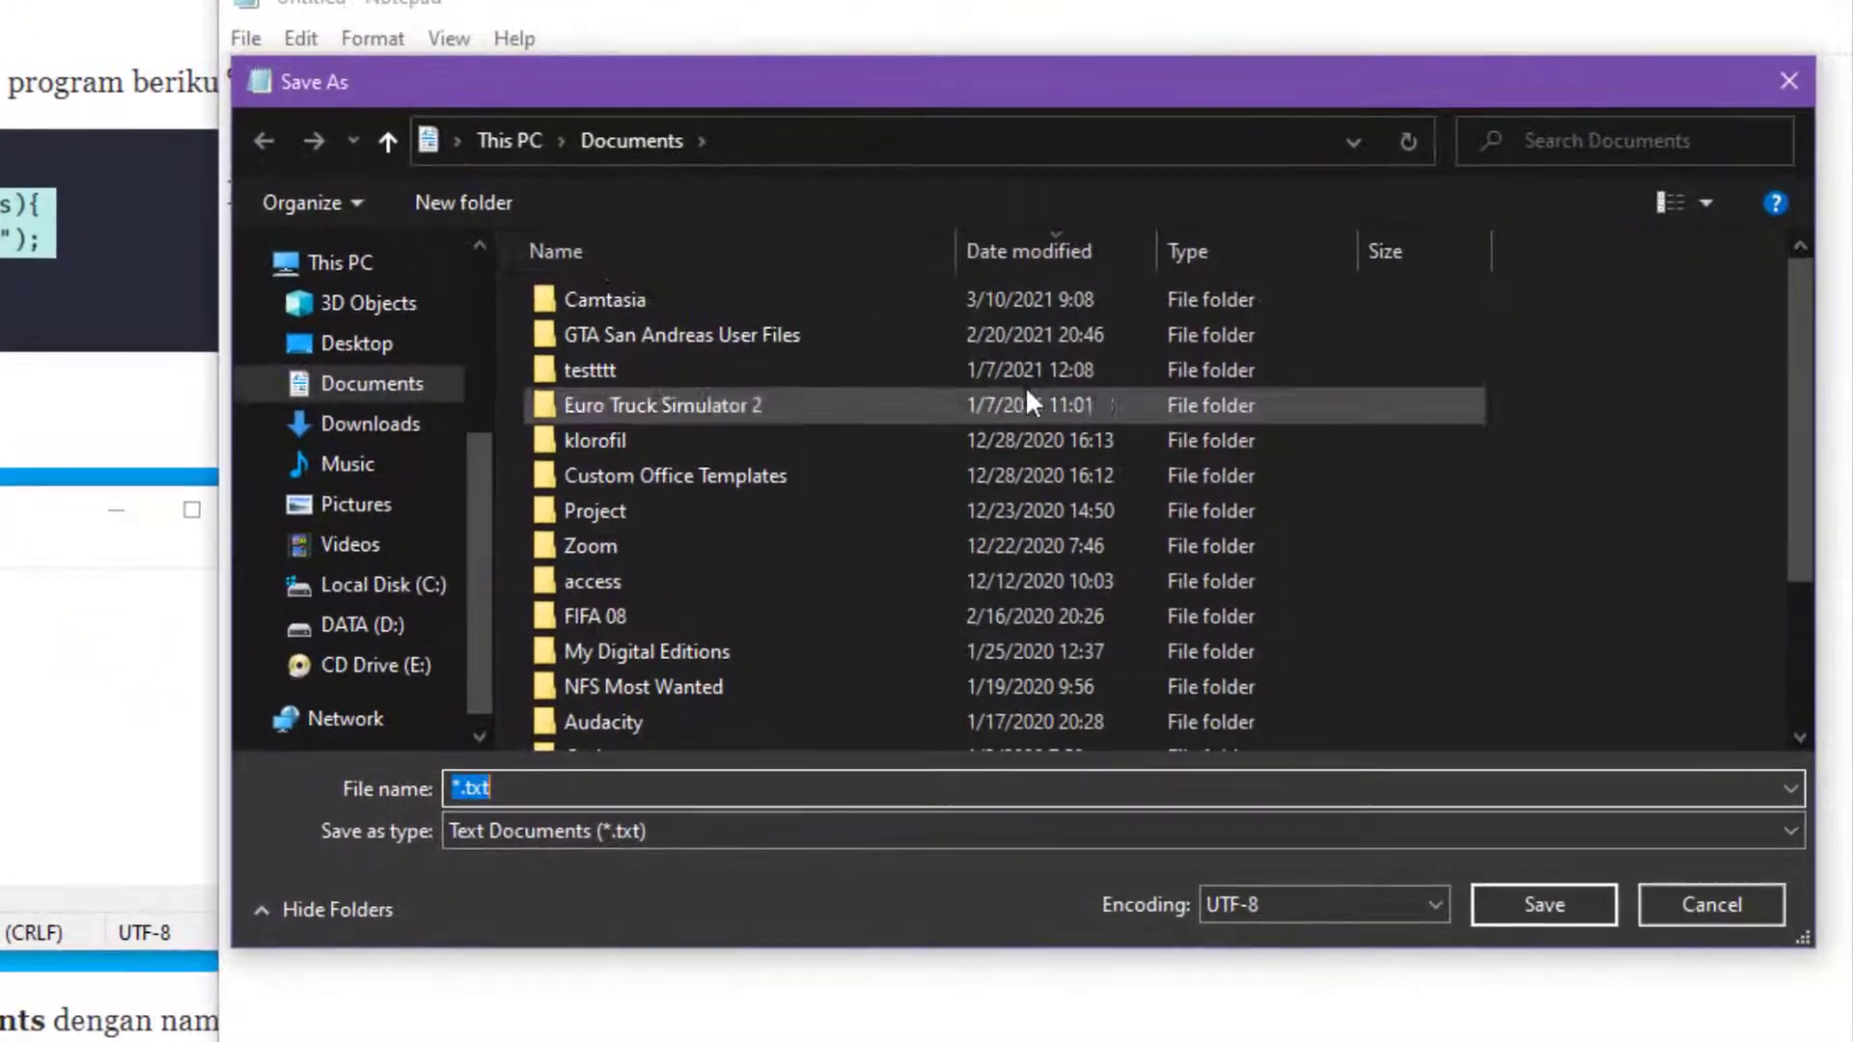
left_click(1079, 449)
type("java")
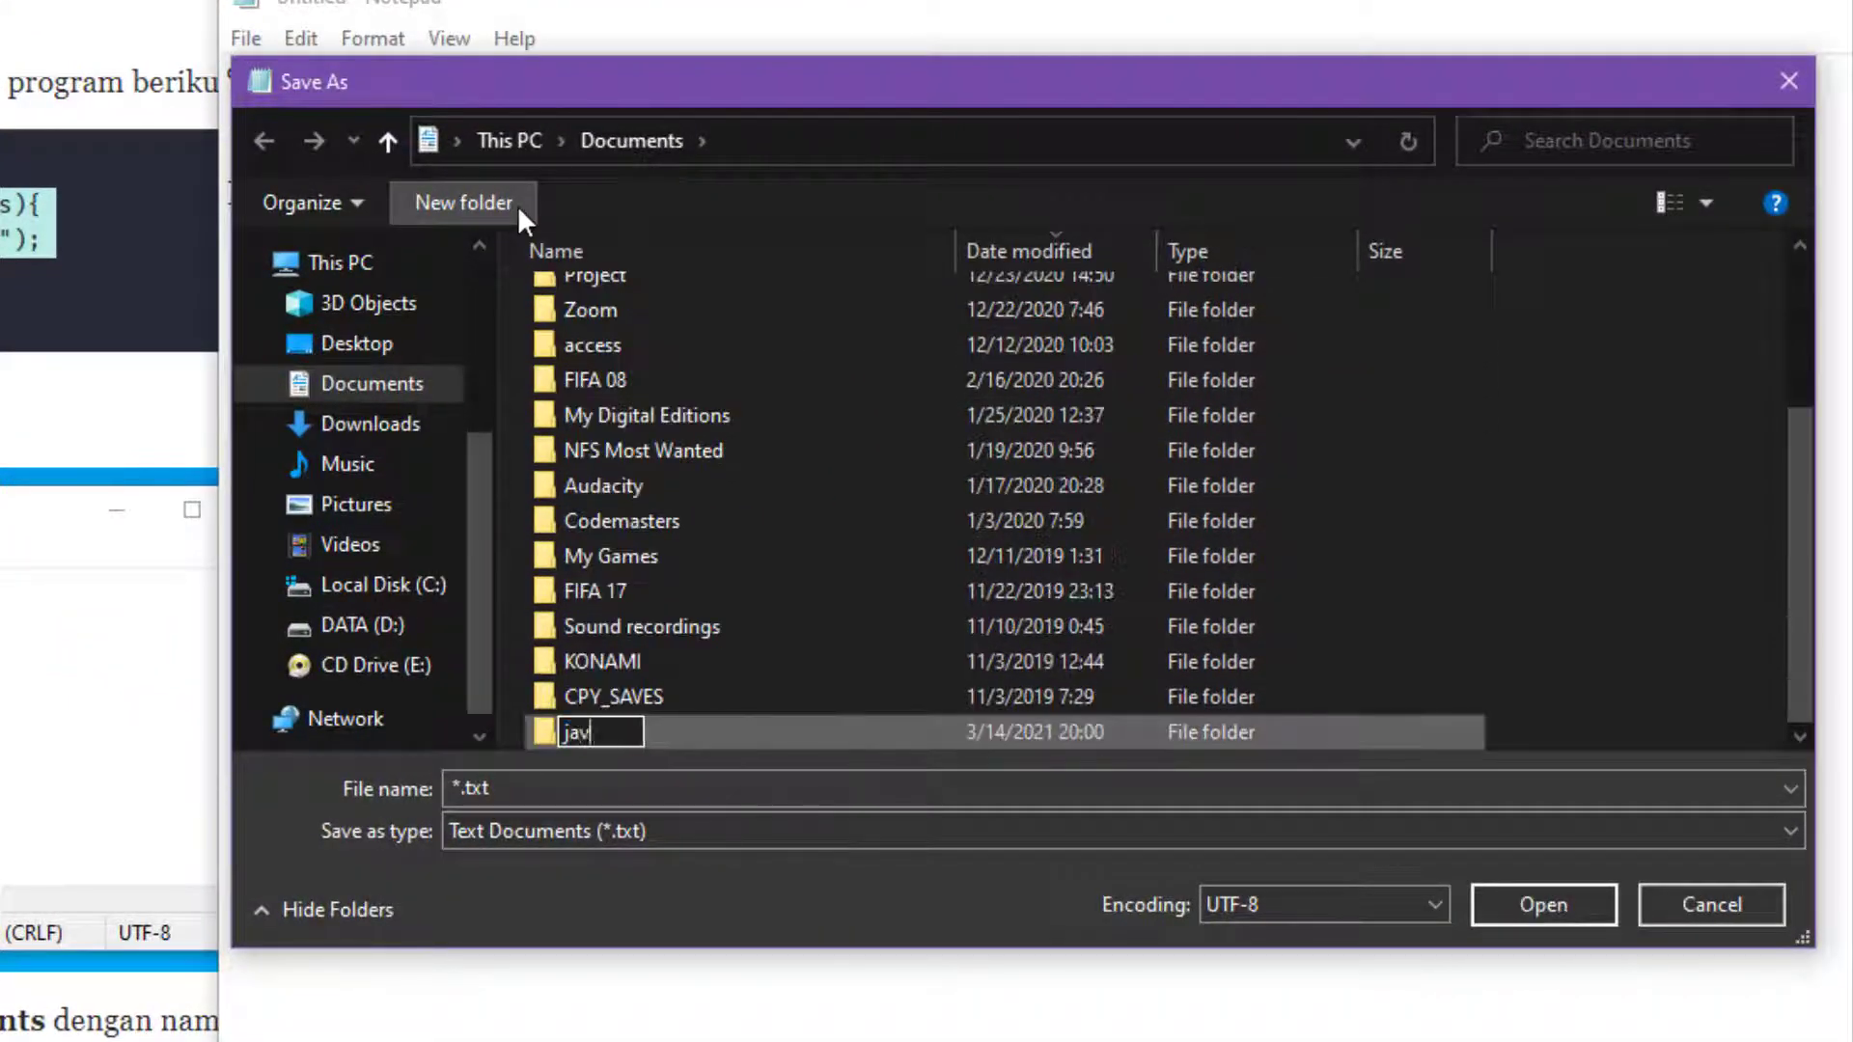
key("Return")
key("Return")
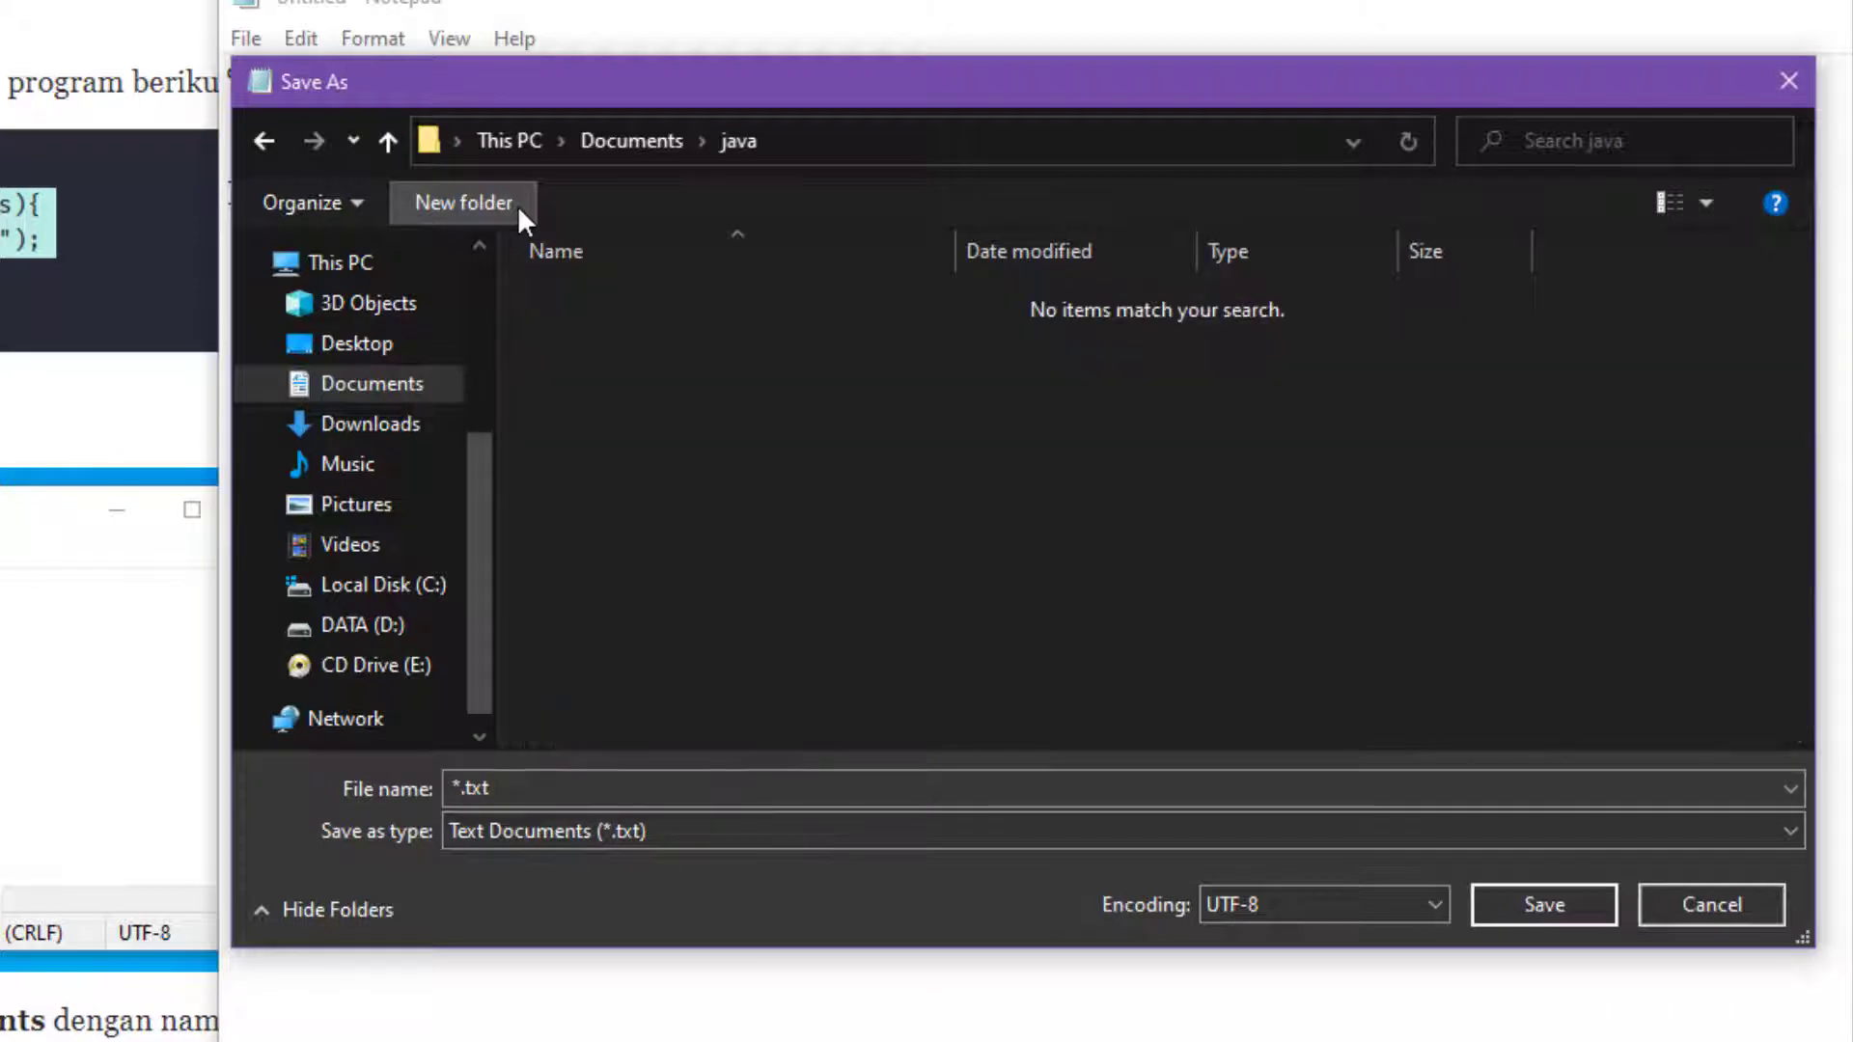
Save the code as hello.java with the file type All Files
left_click(426, 786)
type("hello")
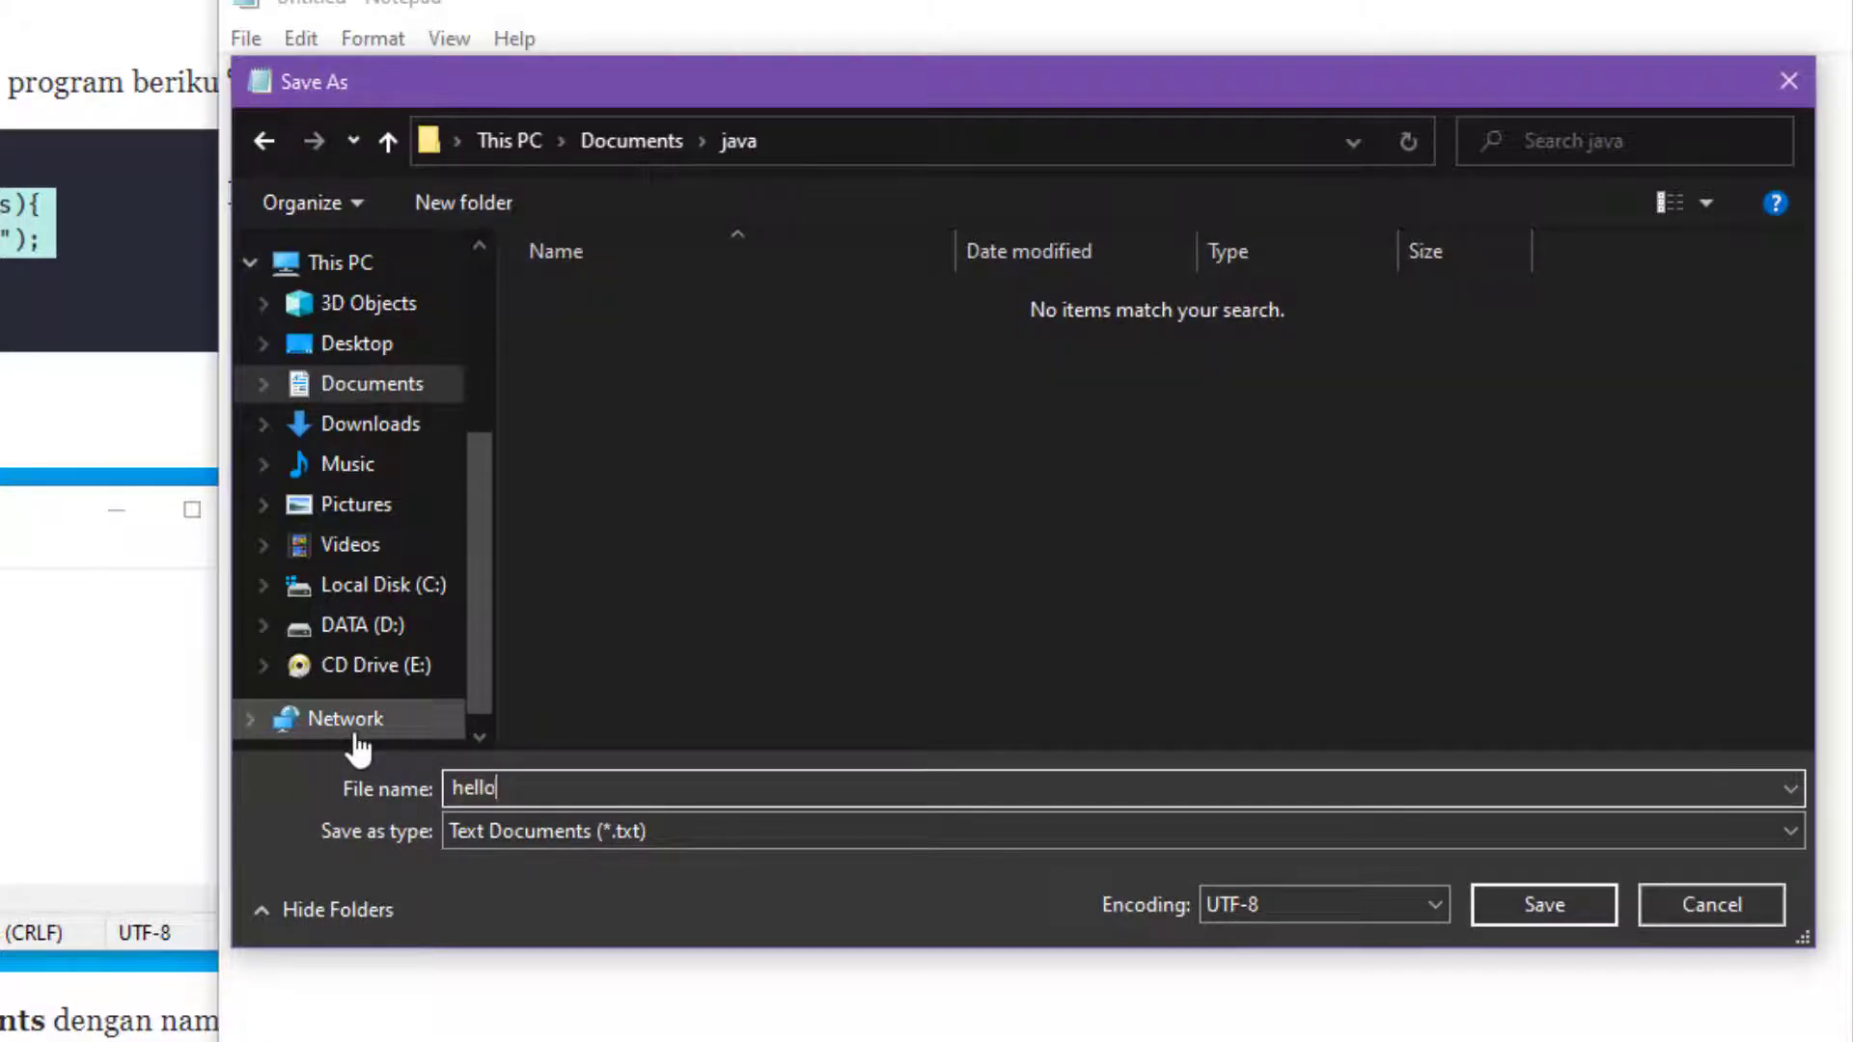
type(".java")
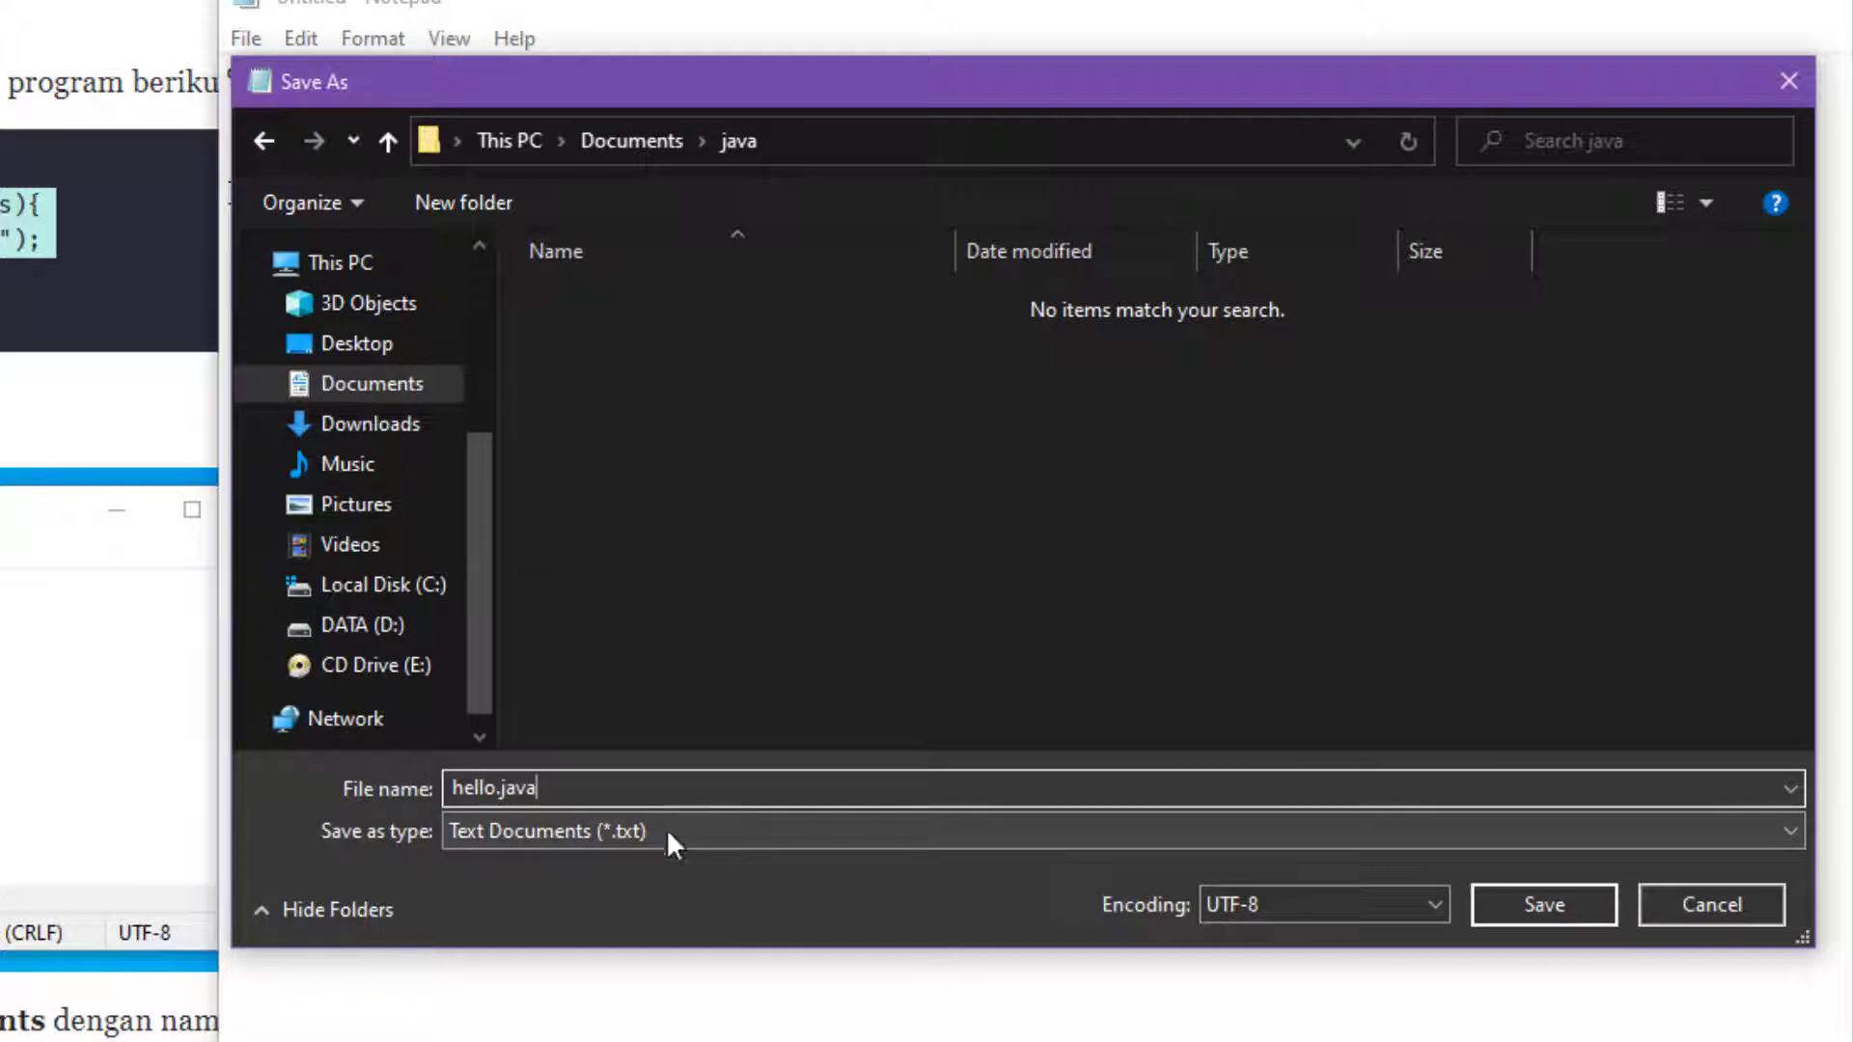
left_click(668, 832)
left_click(591, 882)
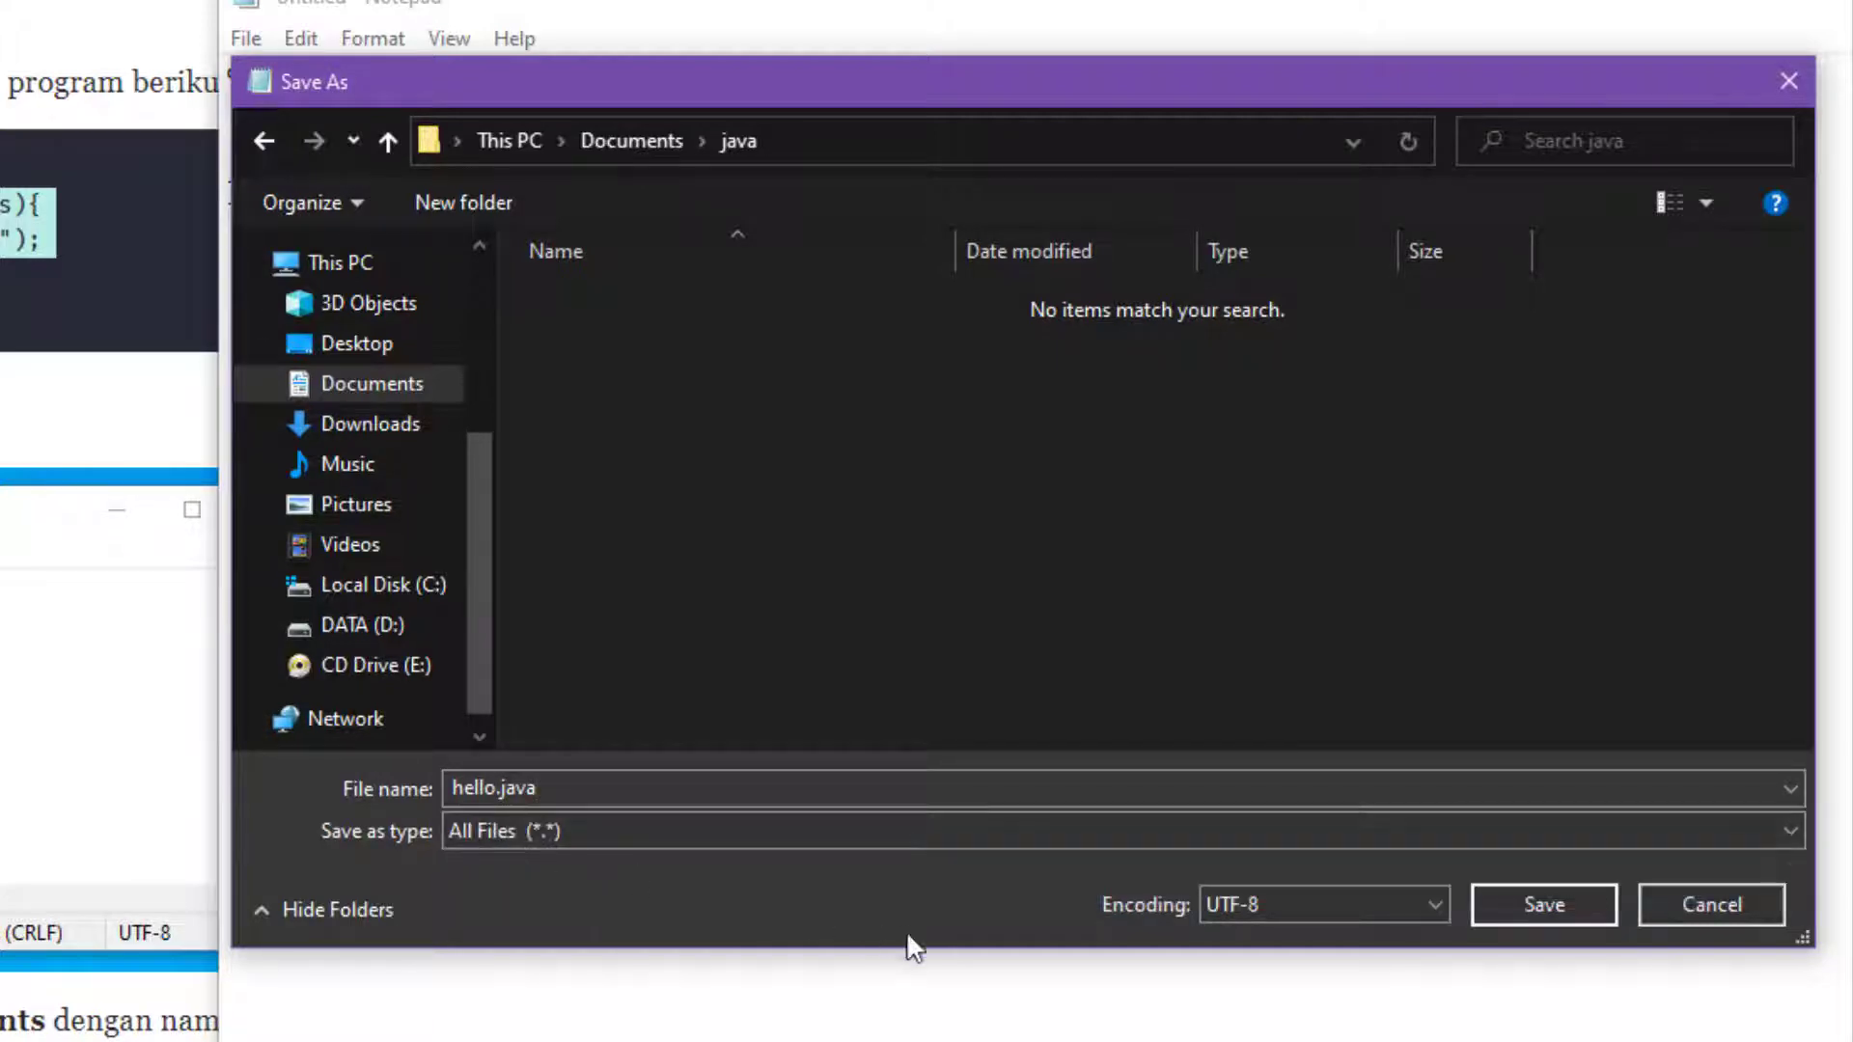
left_click(1539, 908)
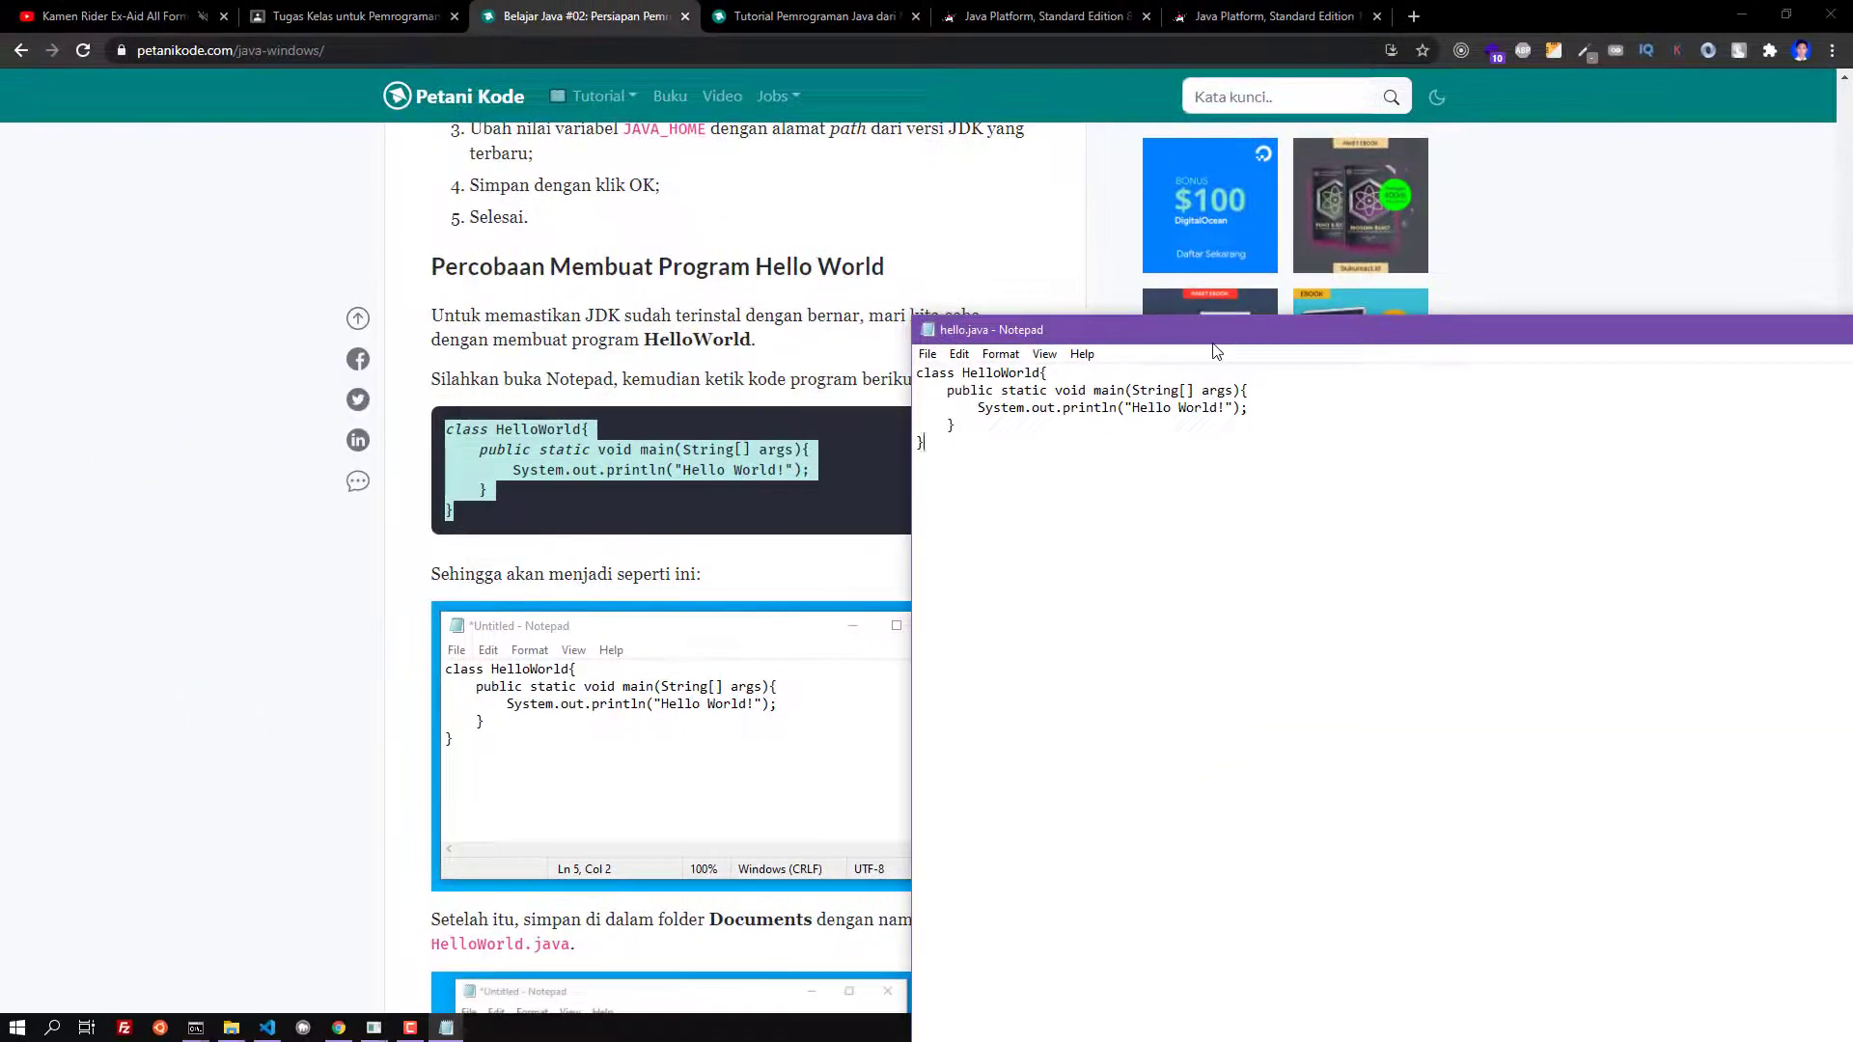
Return to the article and read its compile instructions, cd Documents and javac HelloWorld.java
left_click_drag(1064, 224, 663, 295)
key("alt+Tab")
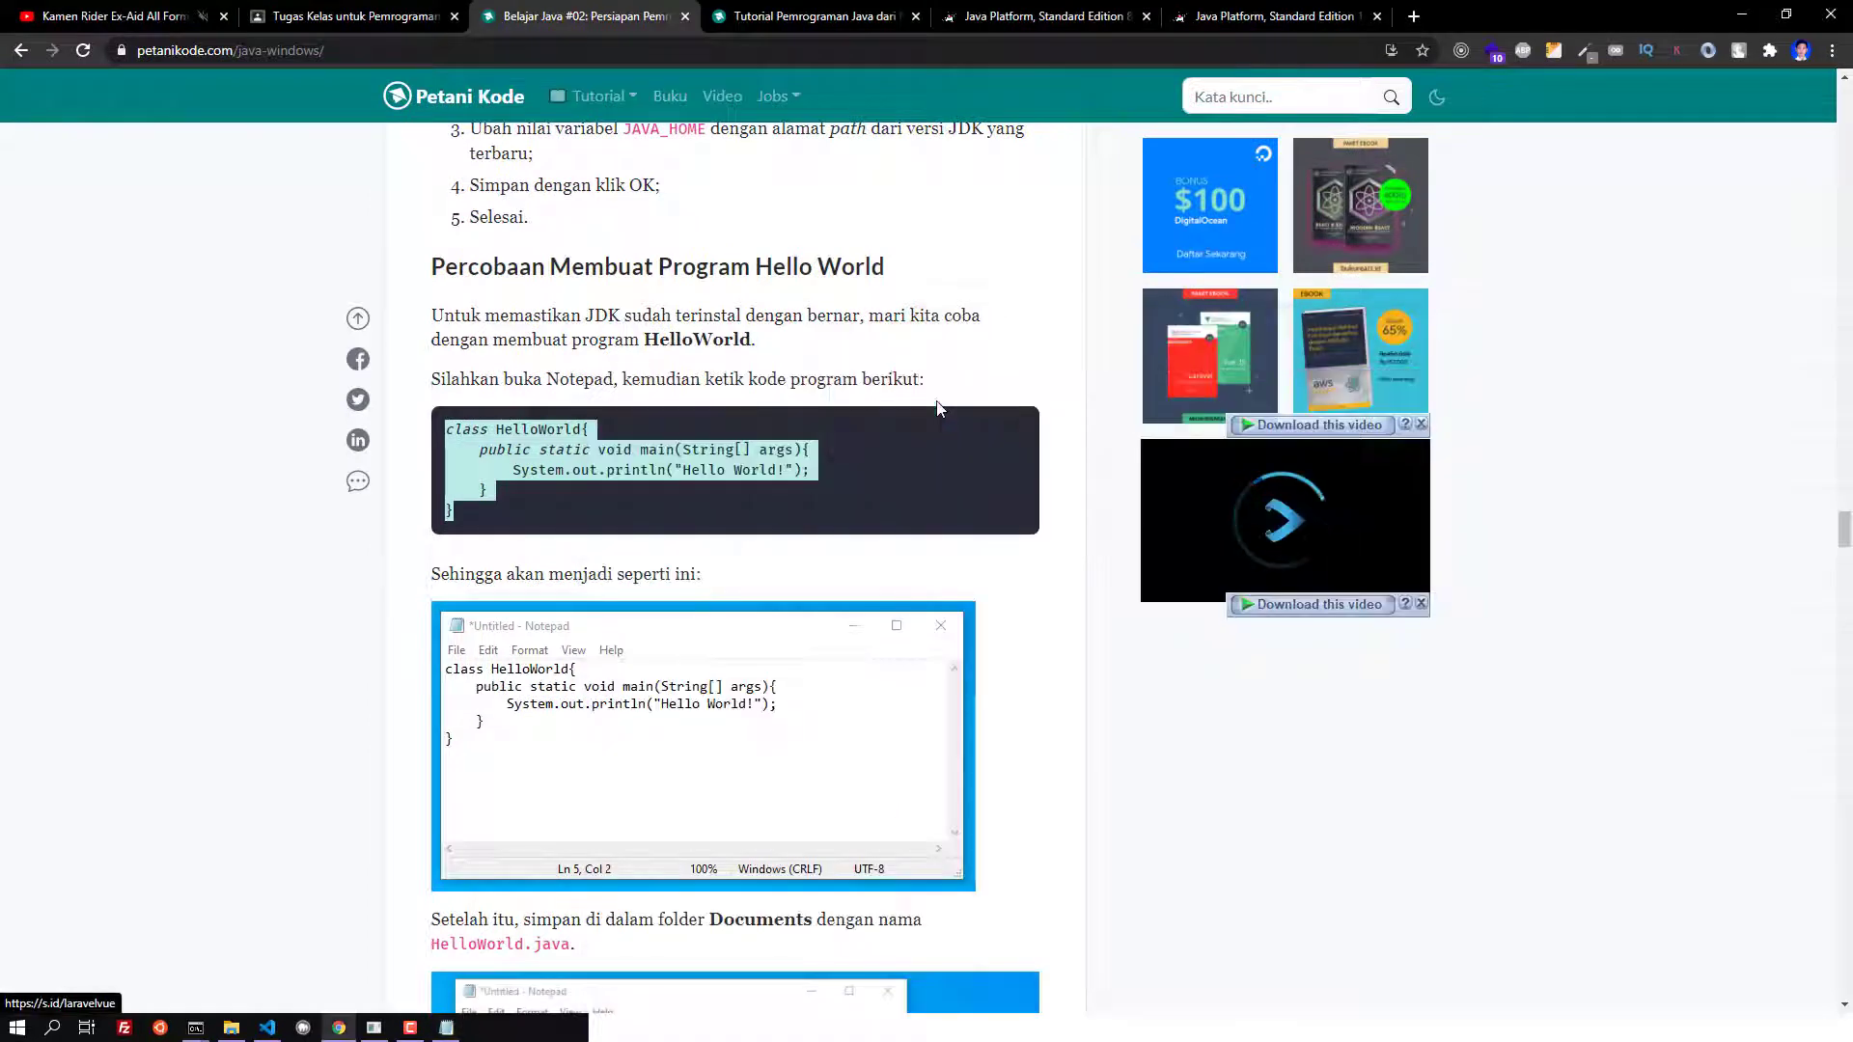
left_click(1046, 683)
scroll(1038, 695, "down", 4)
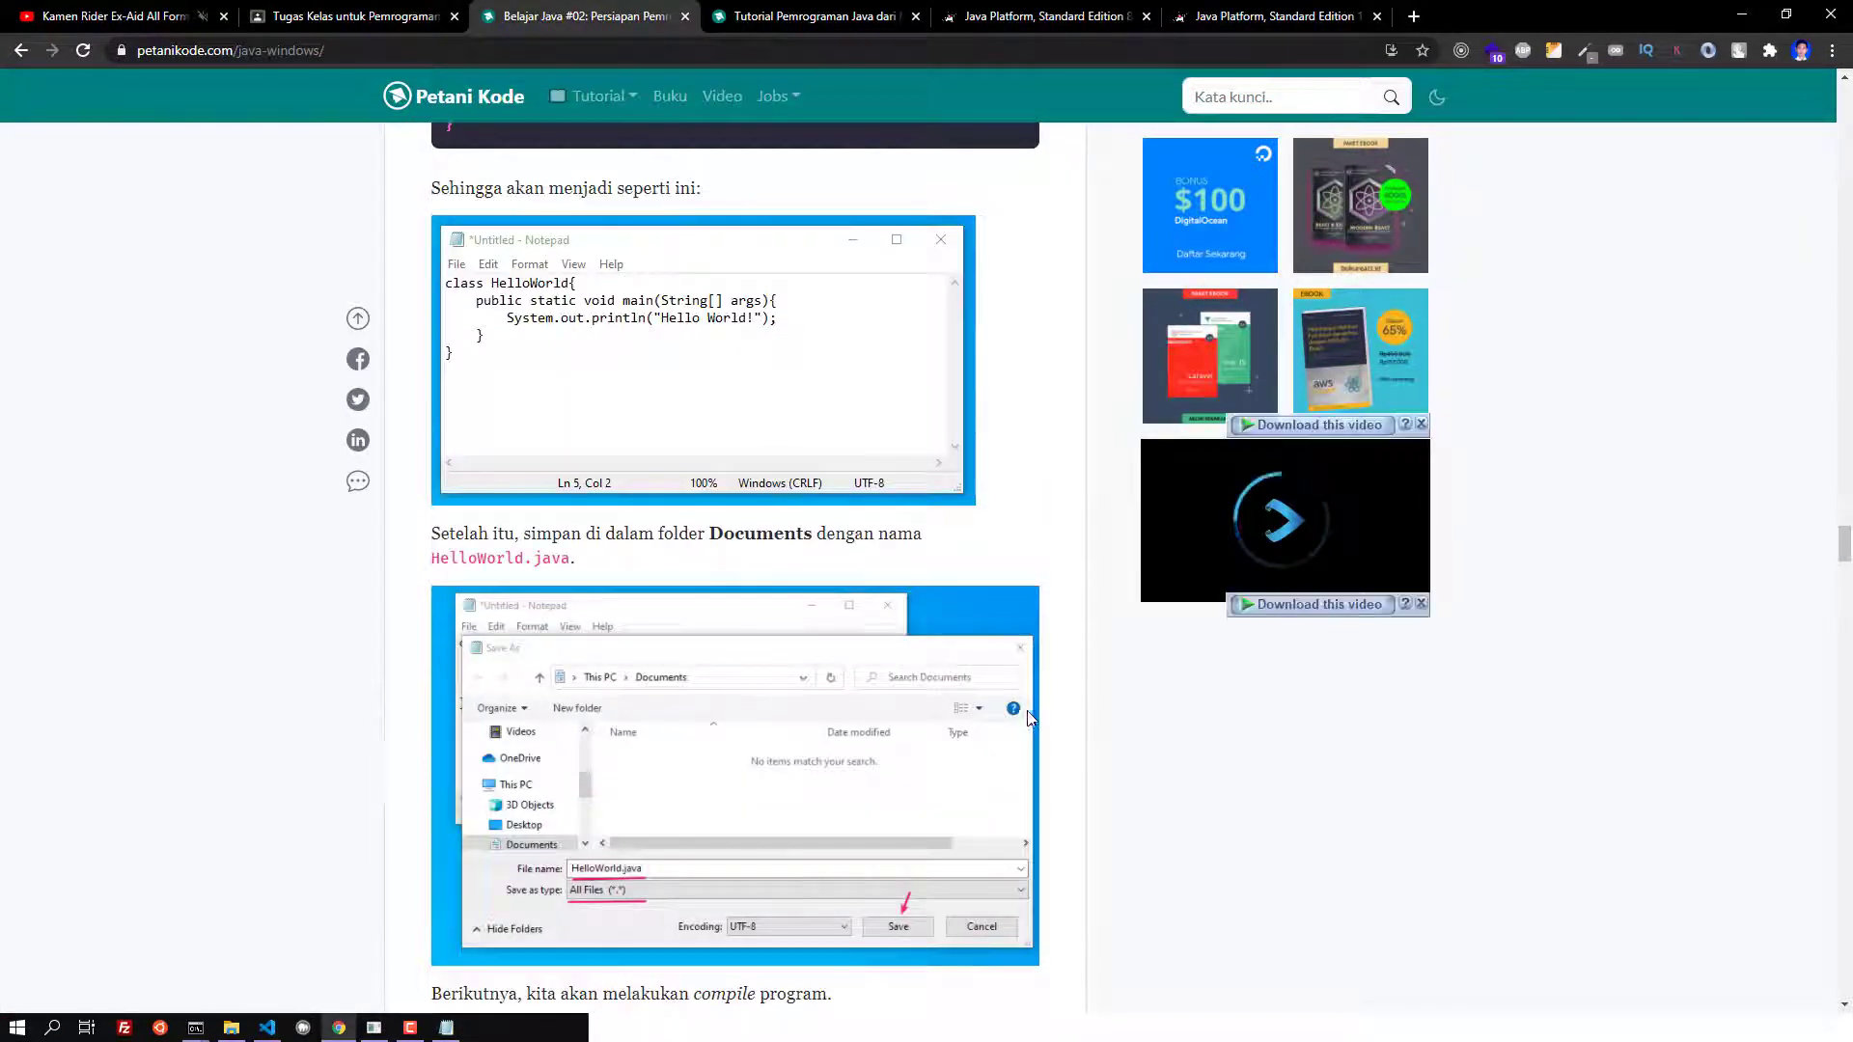
scroll(1027, 715, "down", 5)
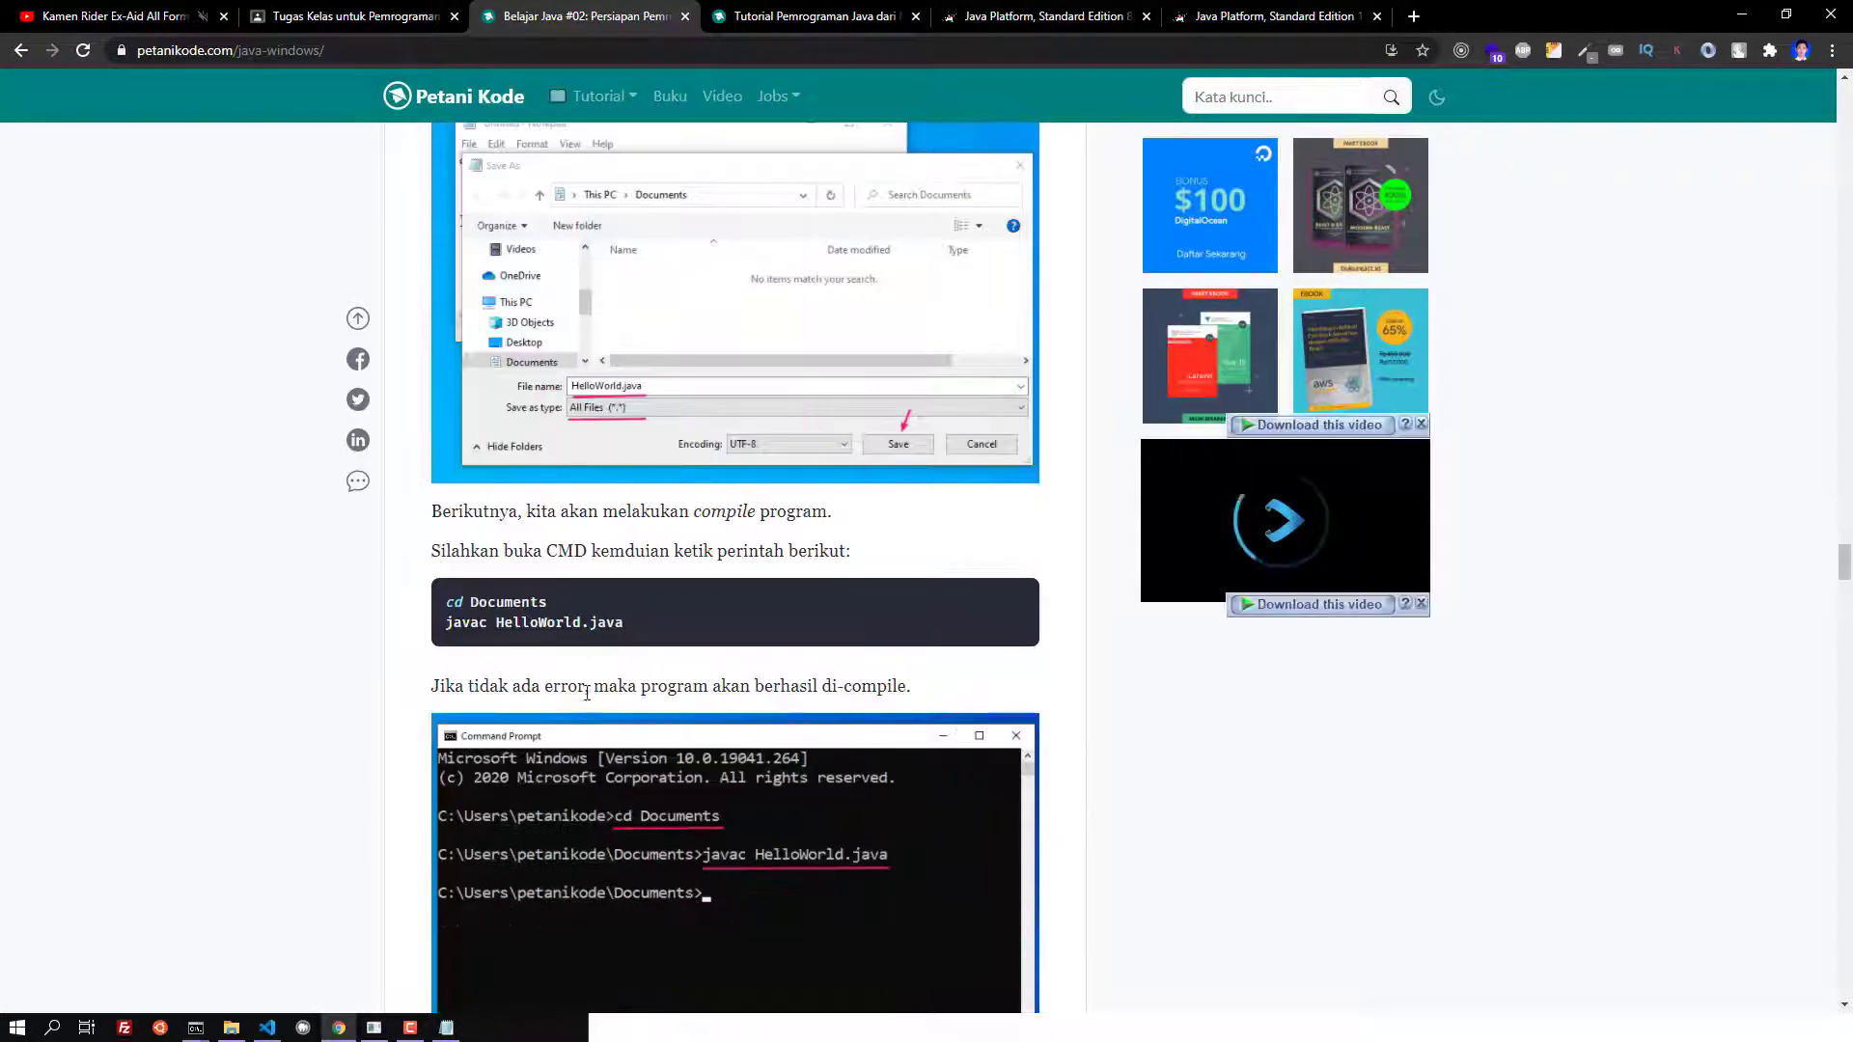
left_click_drag(446, 605, 540, 605)
left_click(310, 681)
Switch to File Explorer and open the java folder inside Documents
left_click(231, 1027)
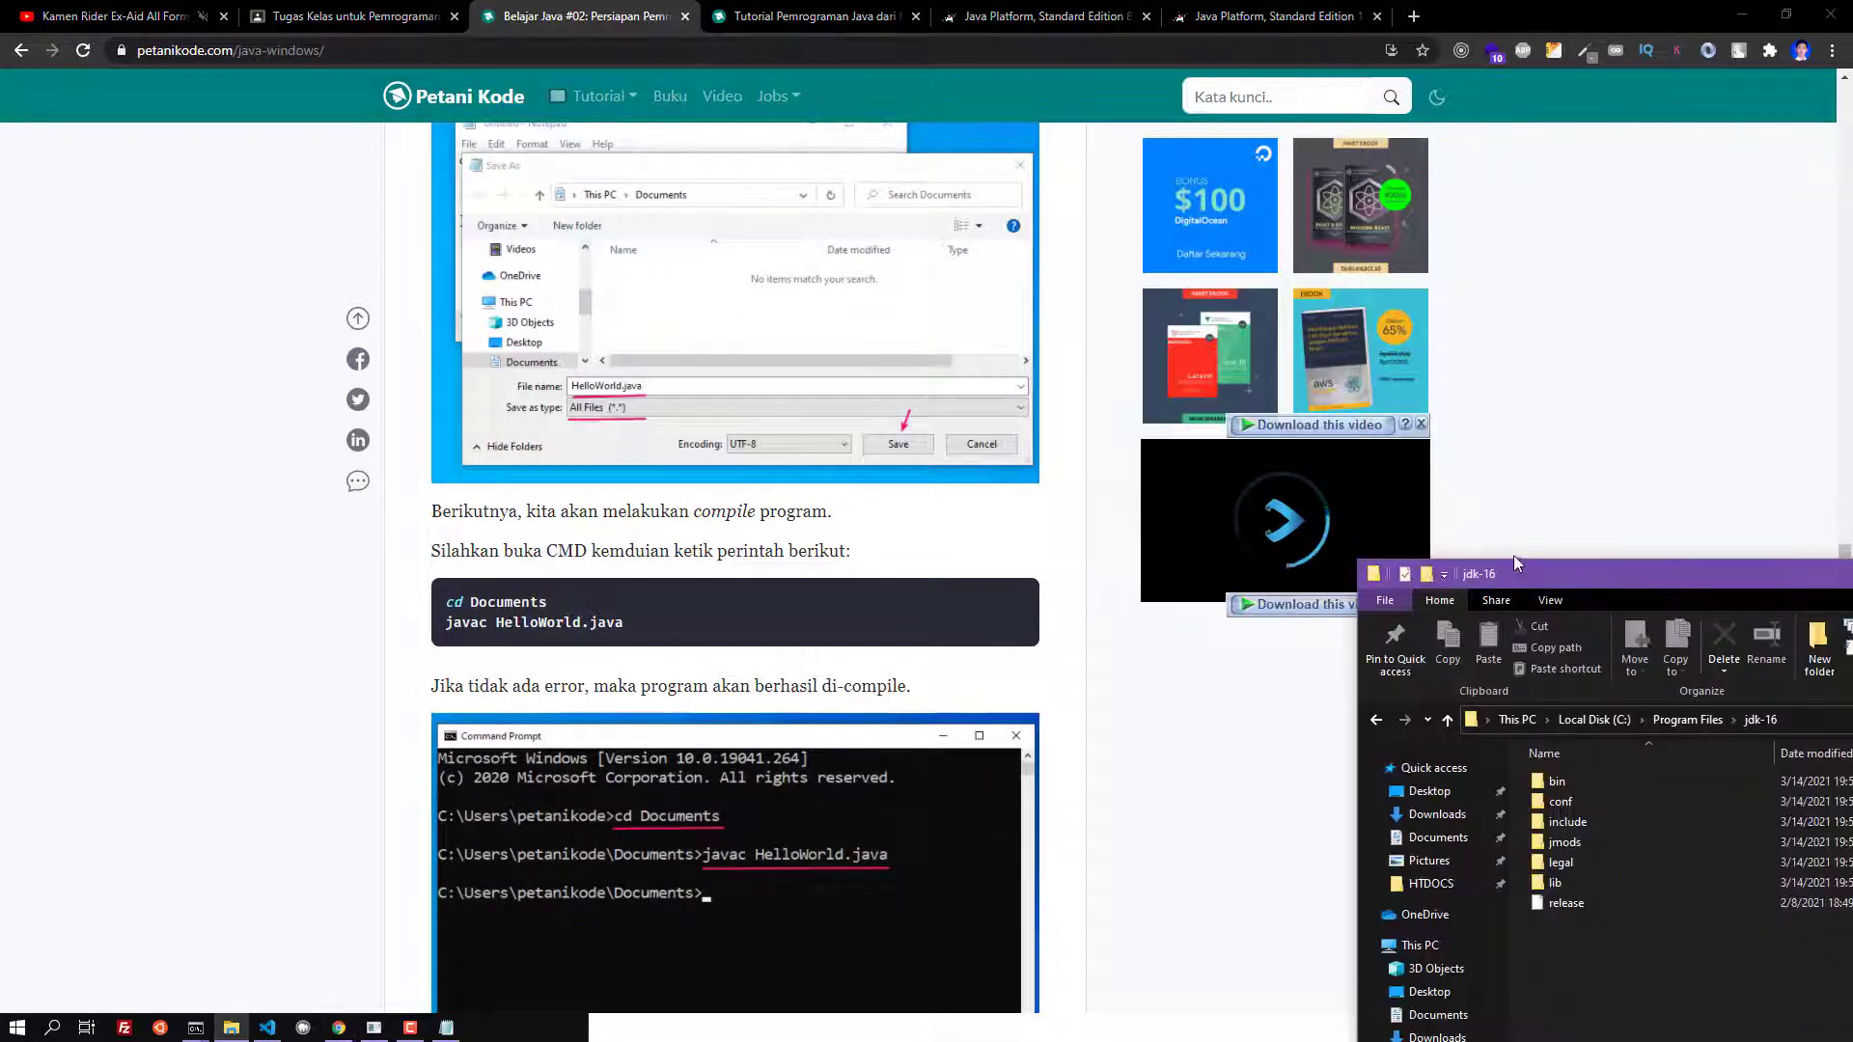
left_click_drag(1513, 563, 1156, 199)
left_click(988, 628)
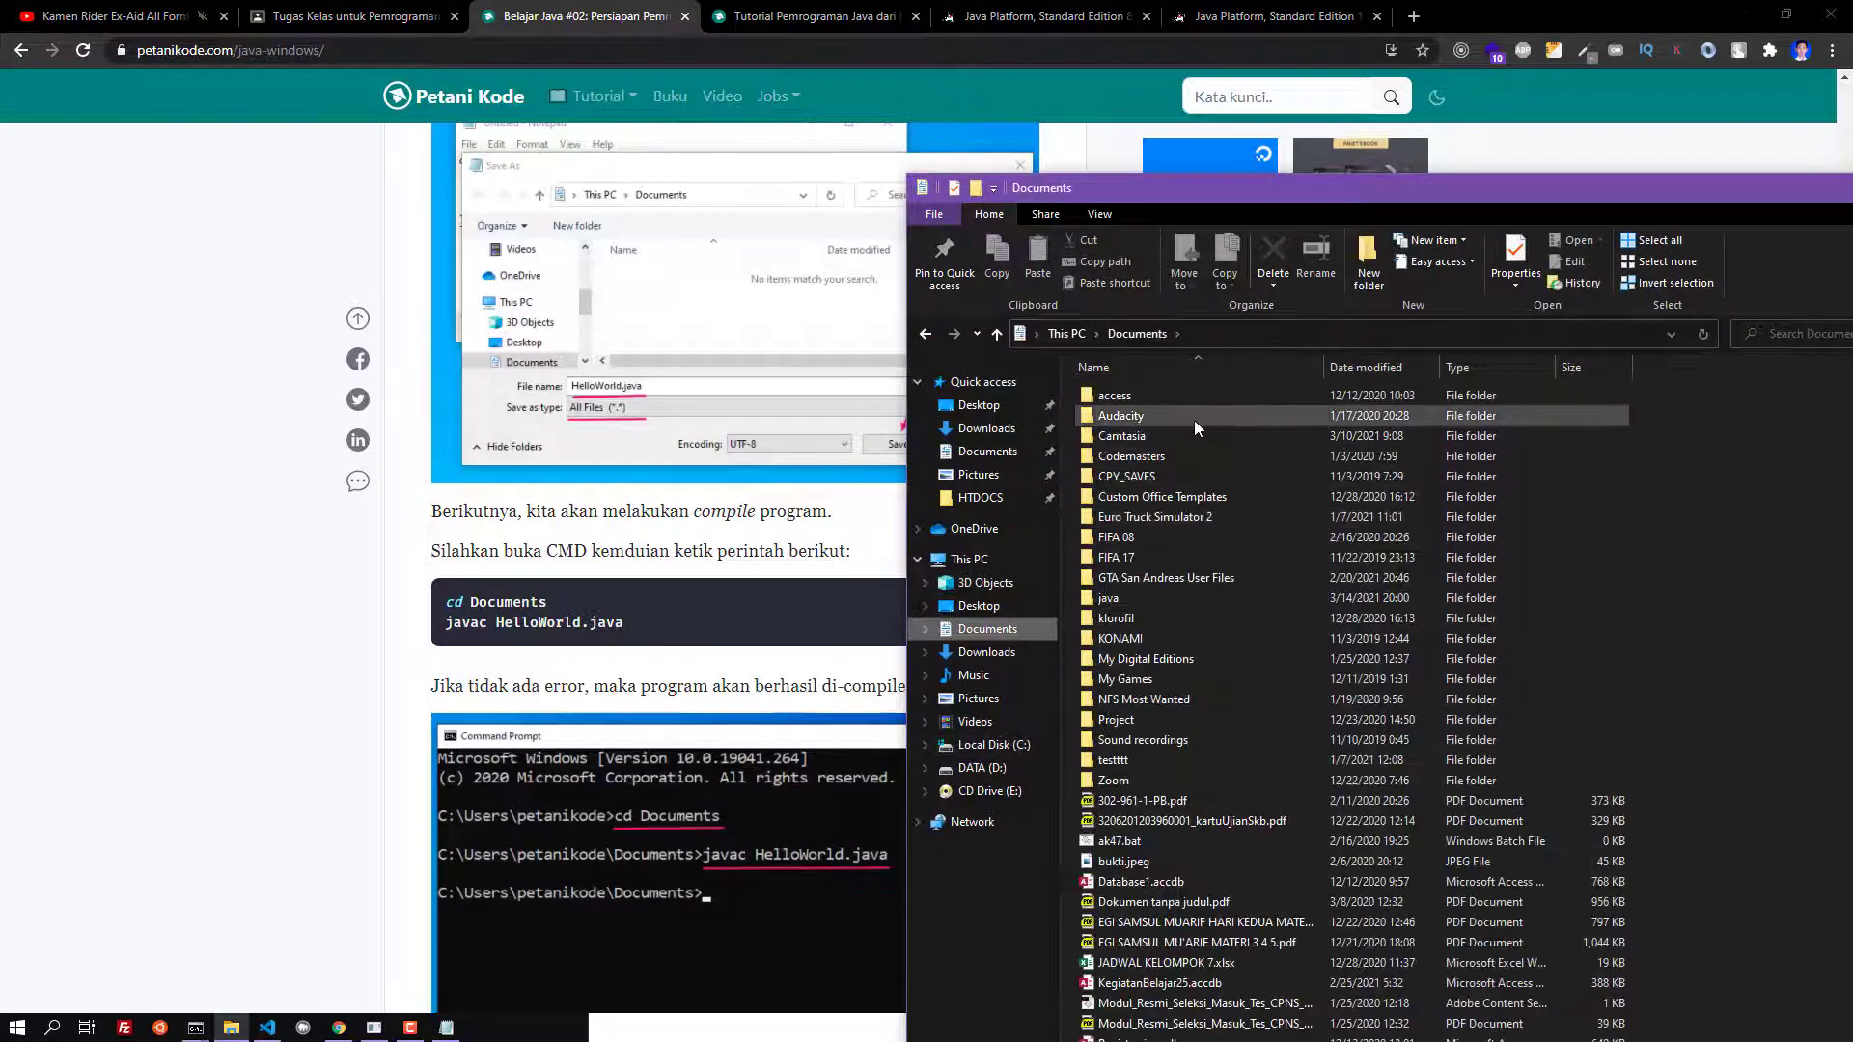
double_click(1118, 598)
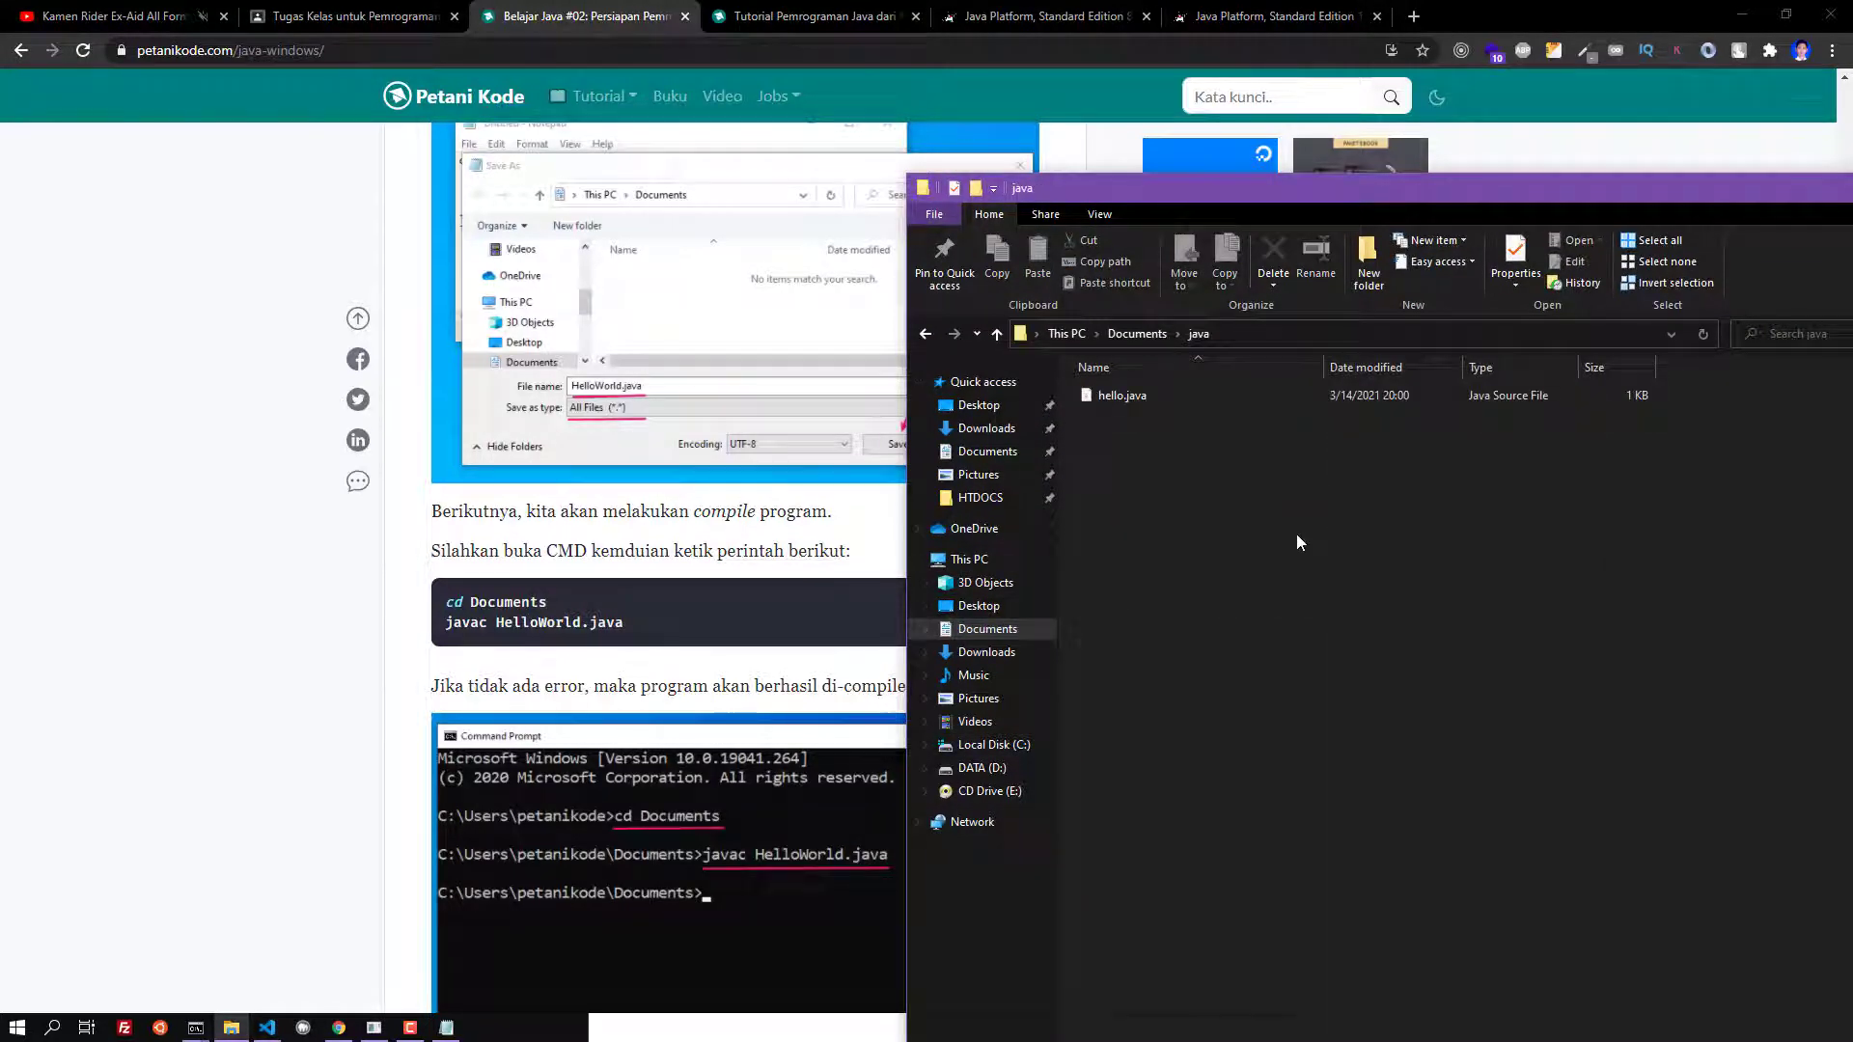
Open a new Command Prompt beside the folder and change the directory to Documents, then java
right_click(195, 1028)
left_click(275, 928)
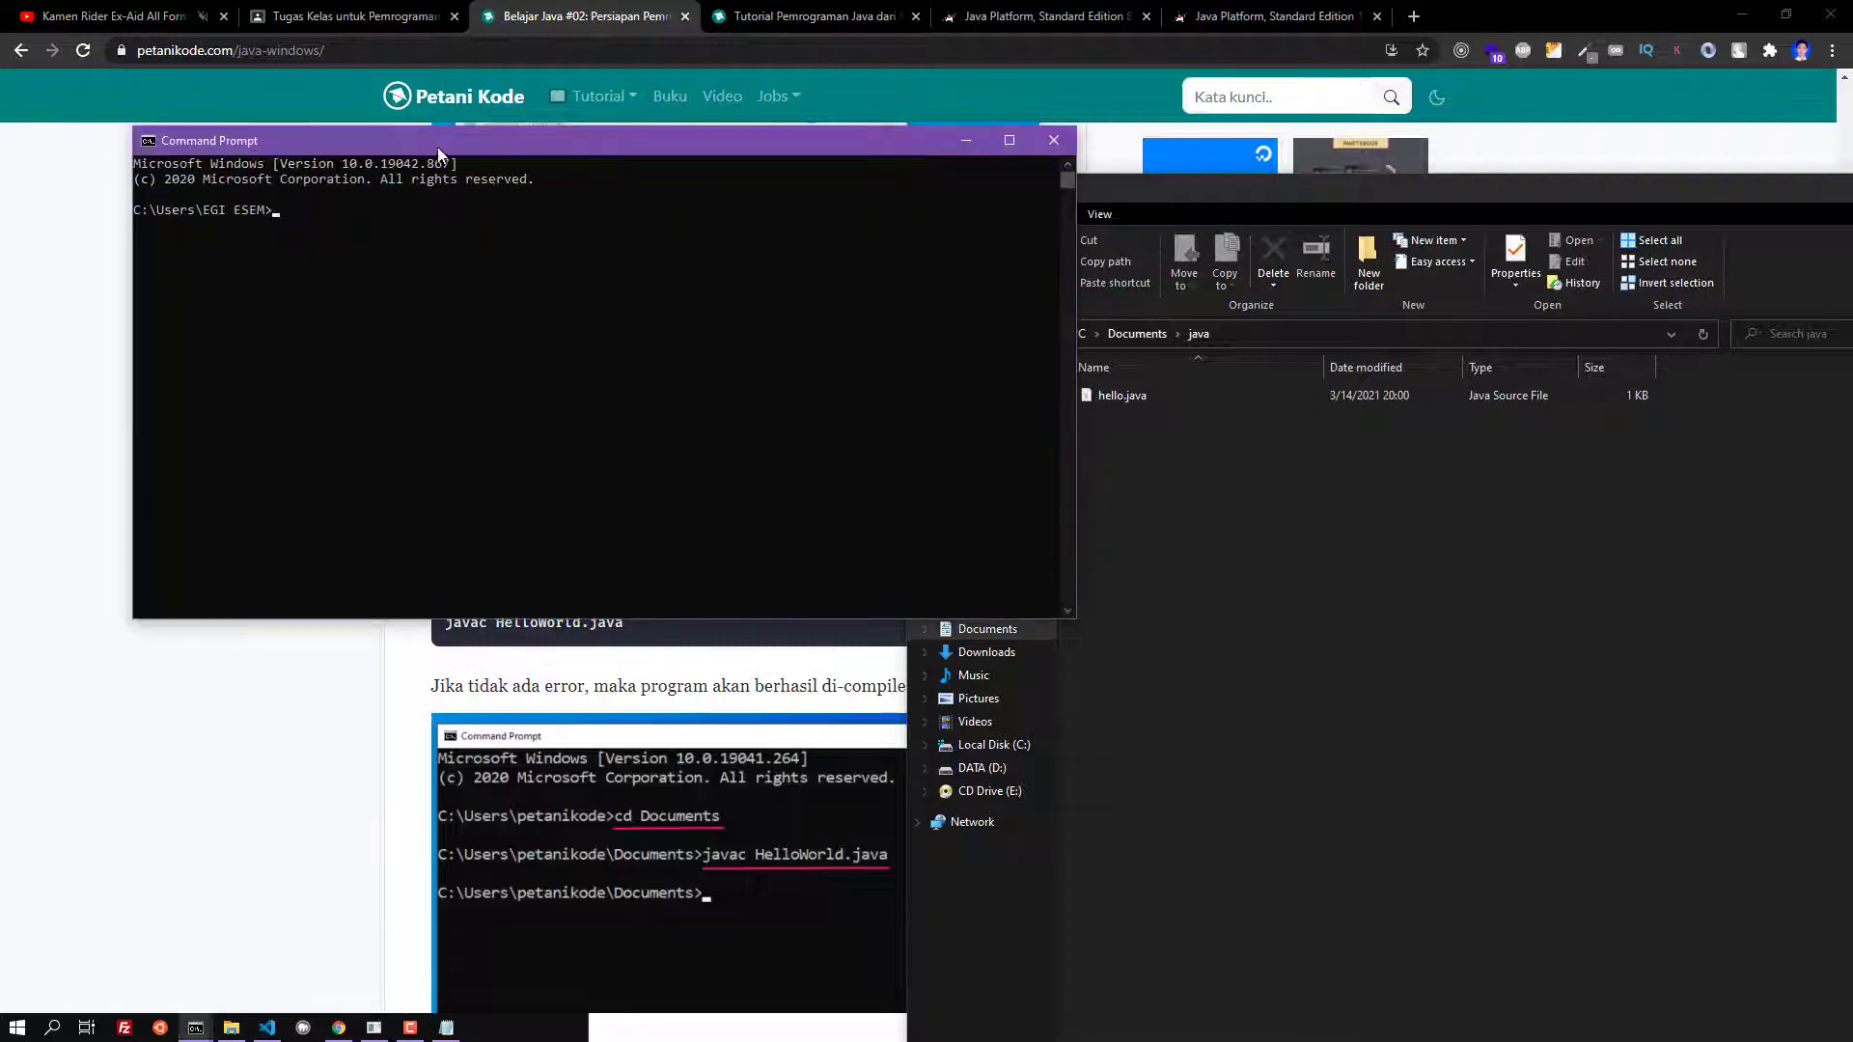
left_click_drag(437, 147, 1514, 477)
type("c")
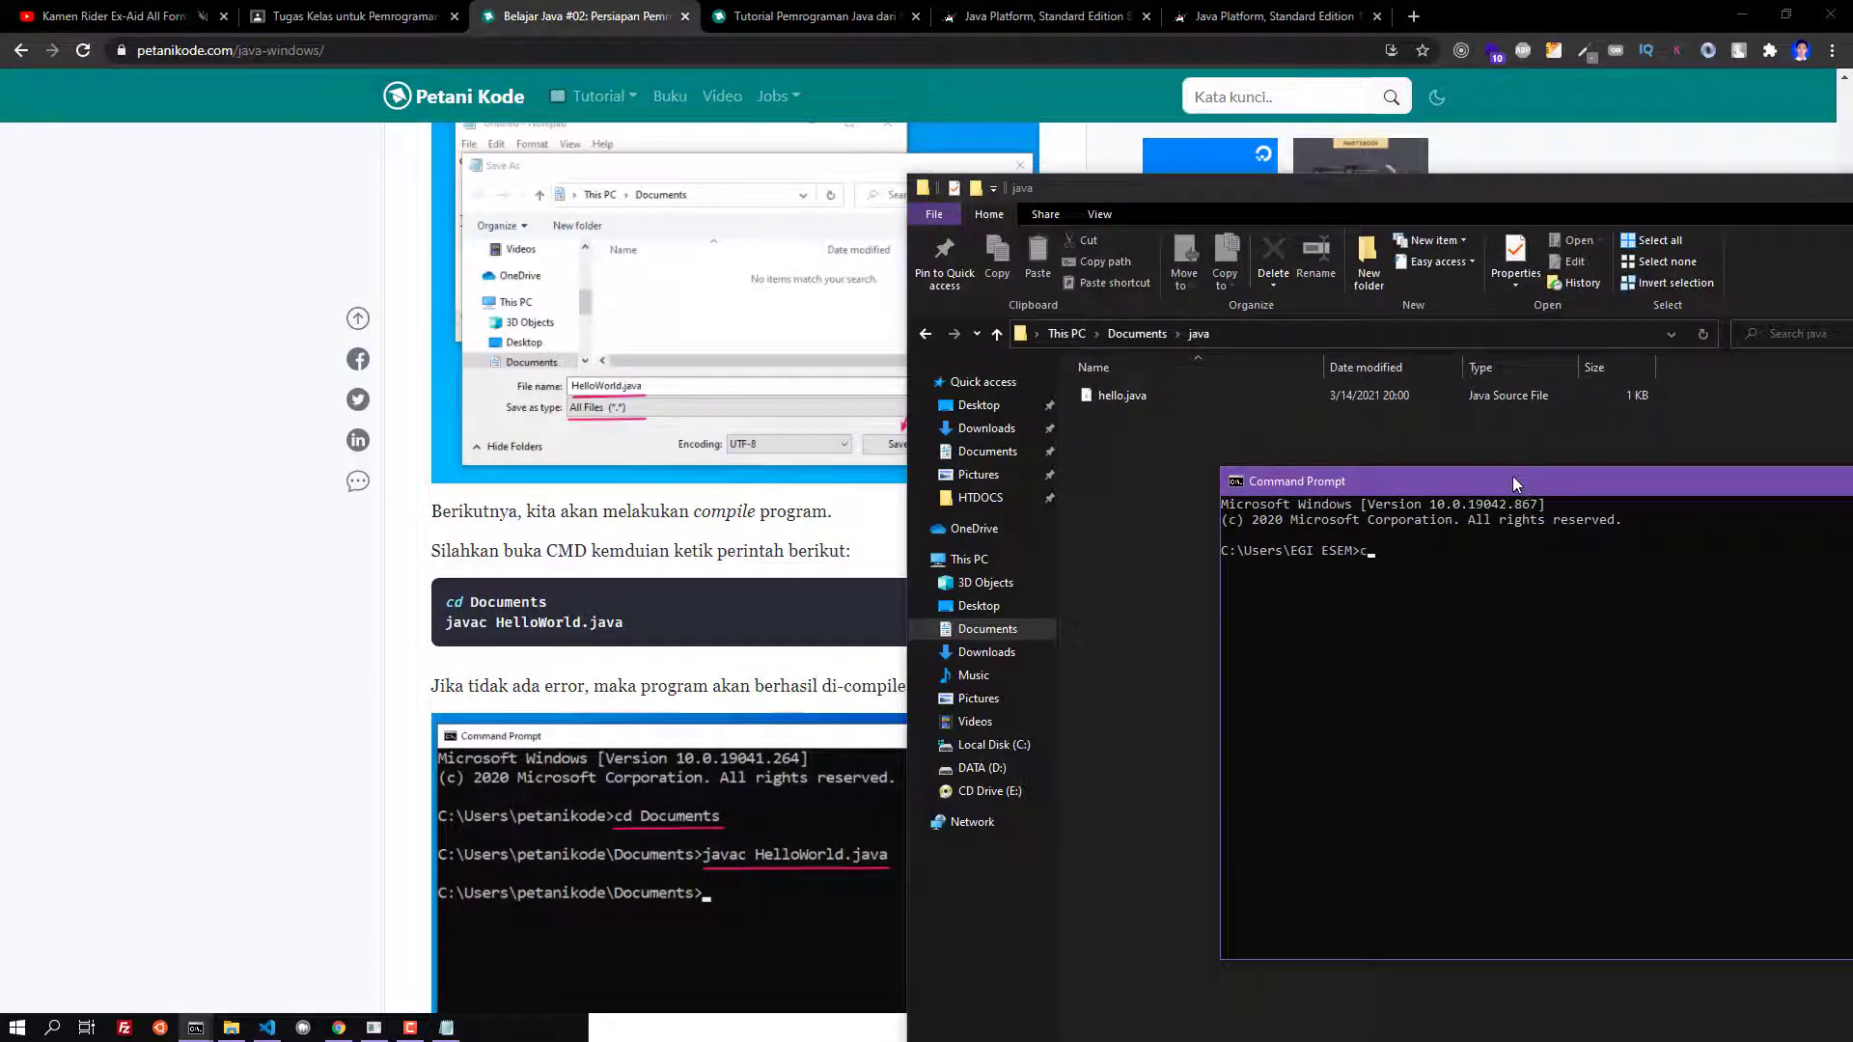
type("d Documents/")
key("BackSpace")
key("Return")
type("cd java")
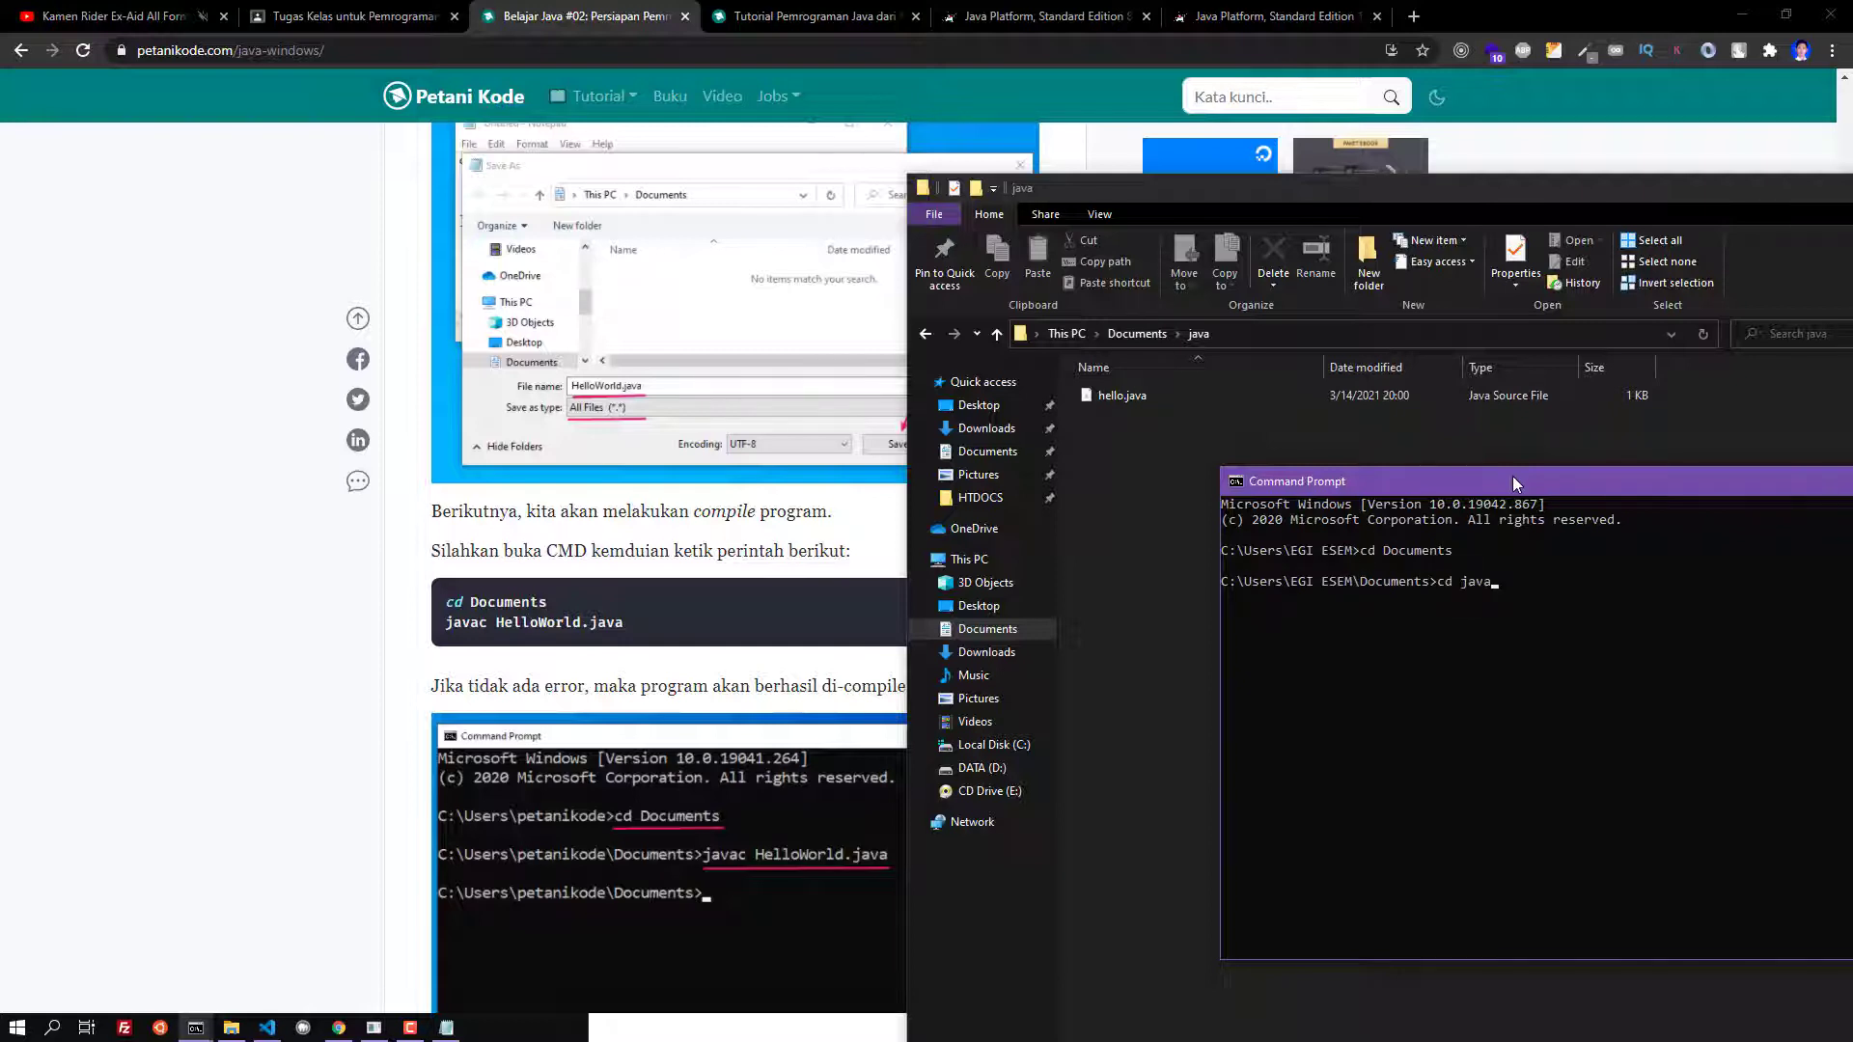
key("Return")
Compile hello.java with javac and reposition the Command Prompt below the folder's file list
type("javac ")
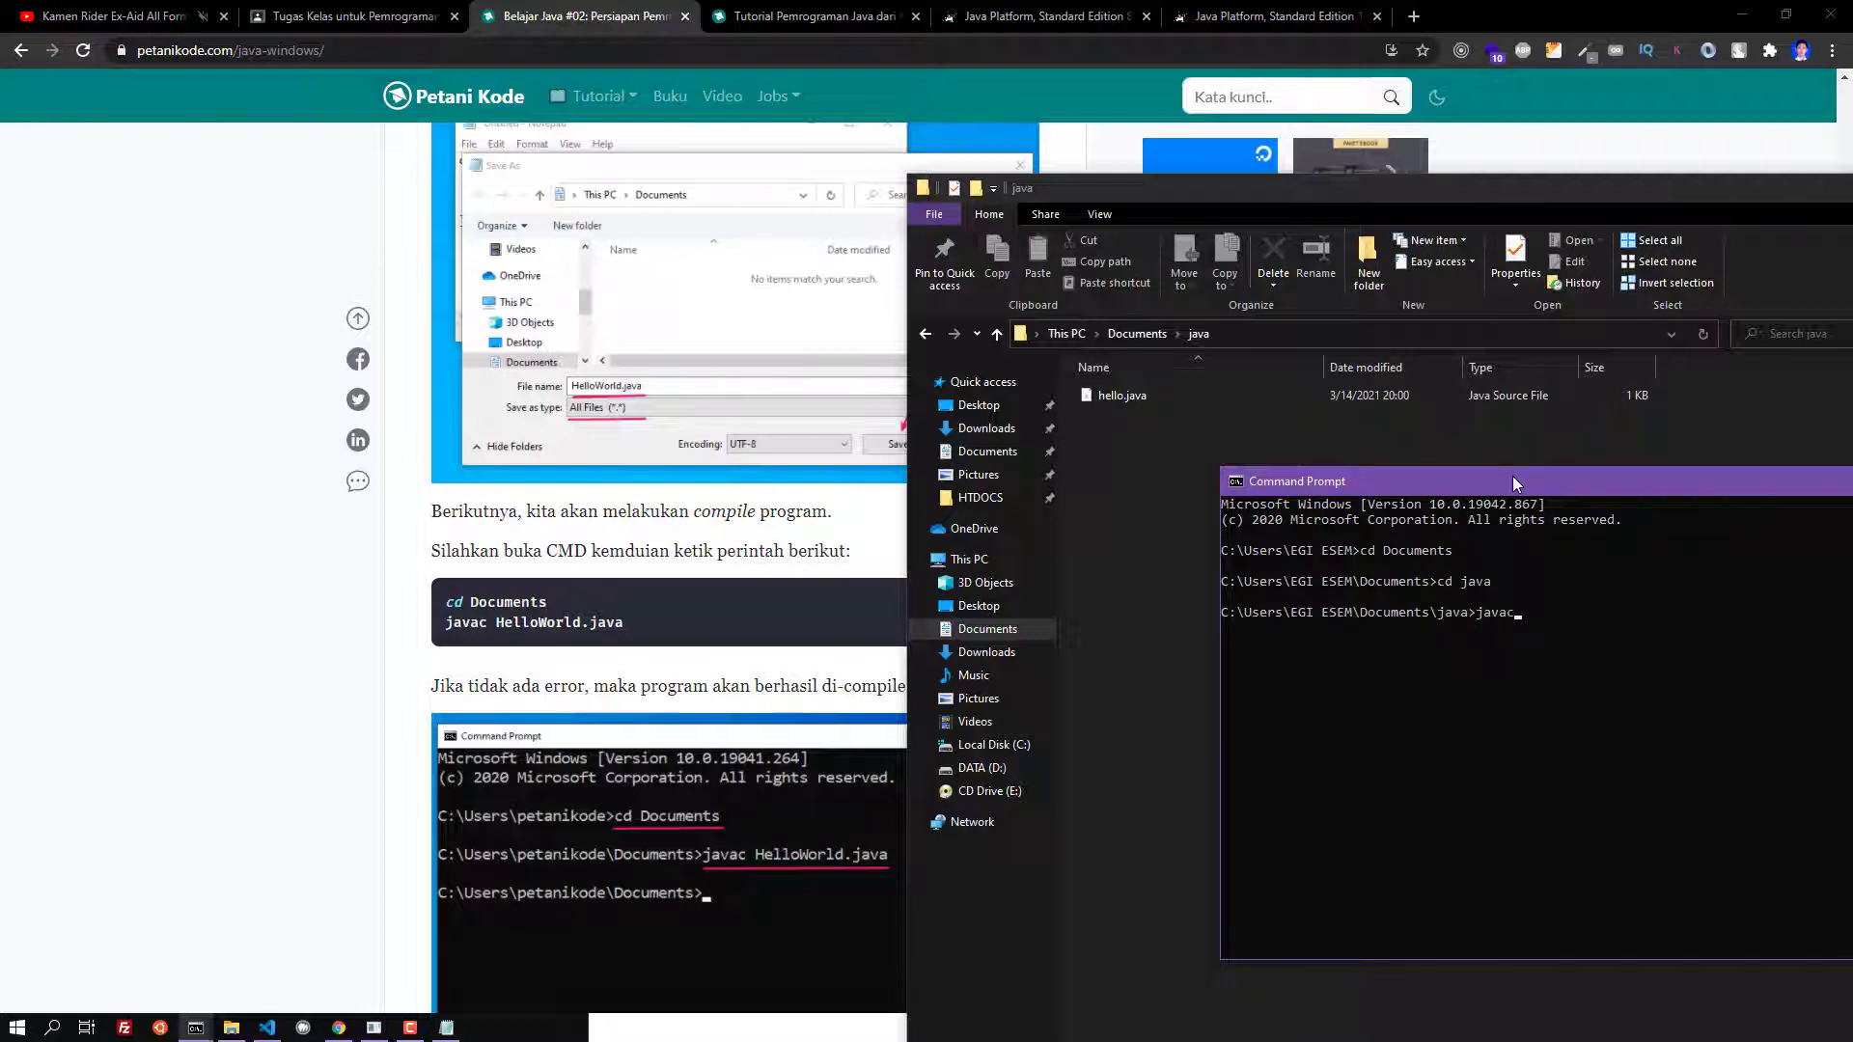
type("hello.java")
key("Return")
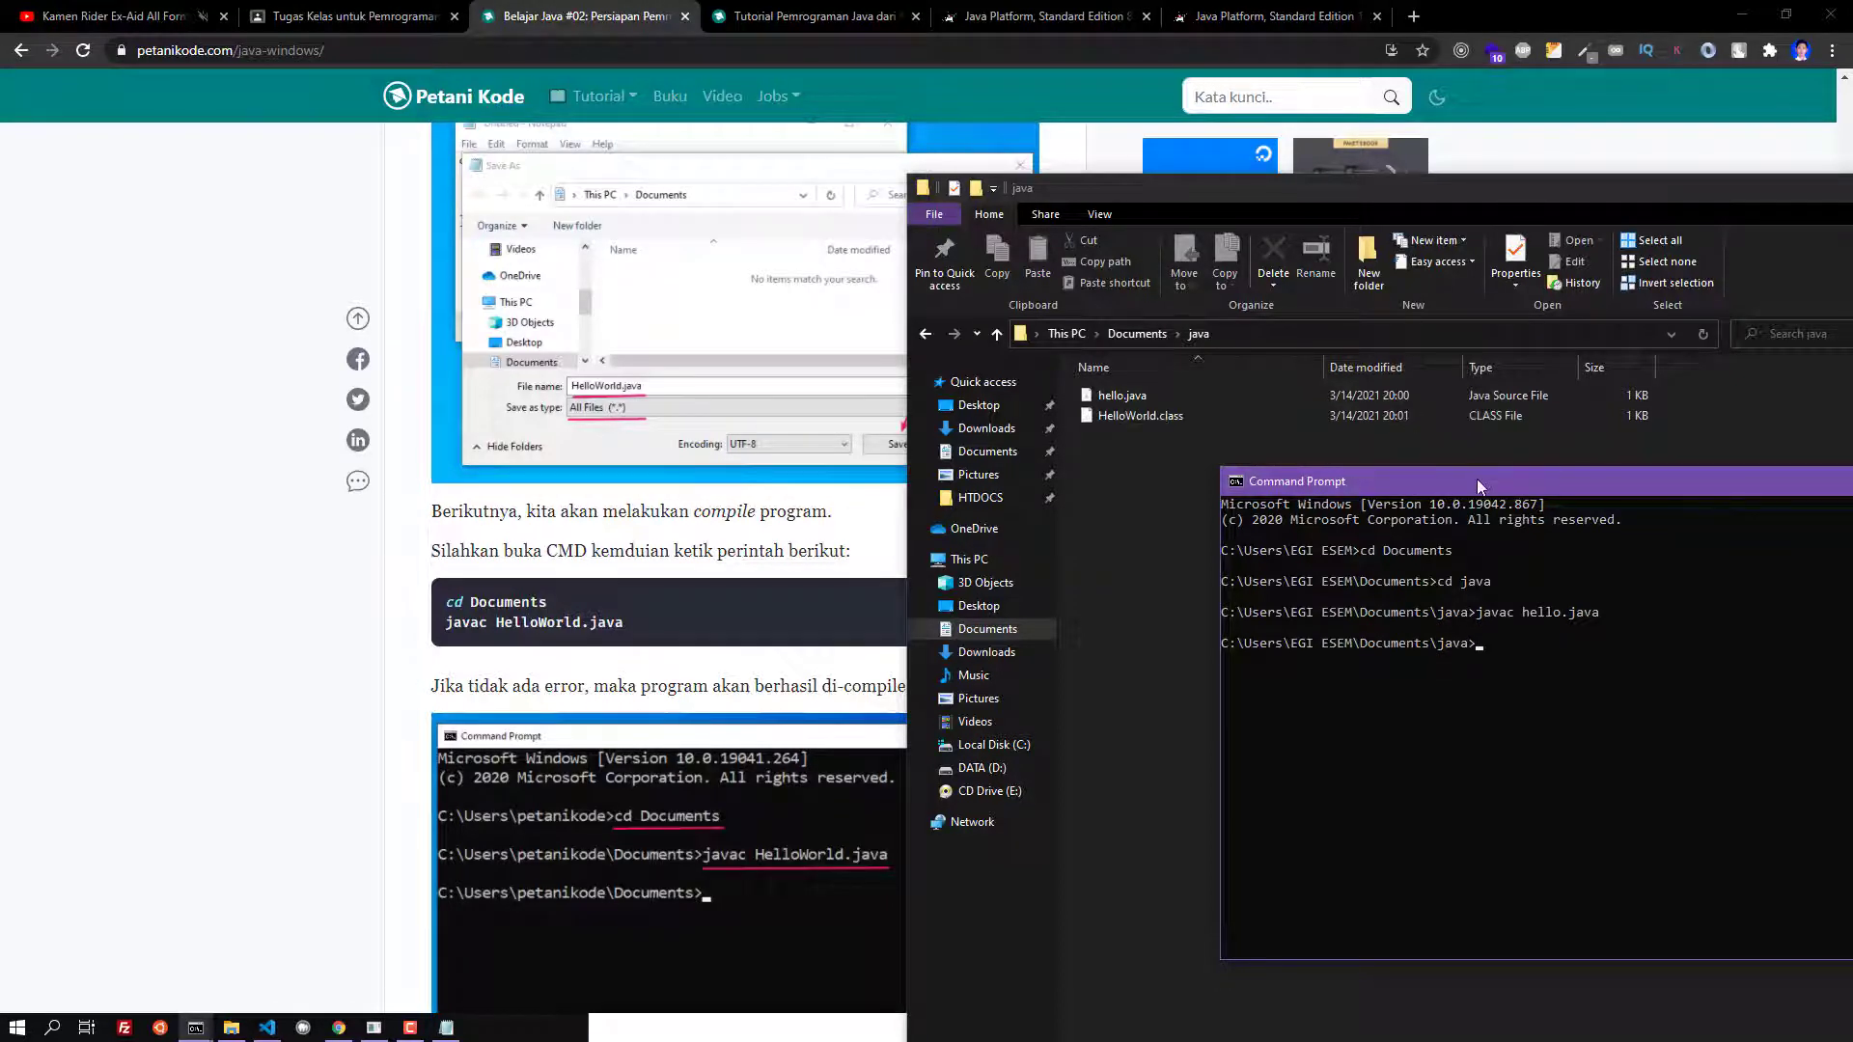
left_click_drag(1477, 481, 1341, 463)
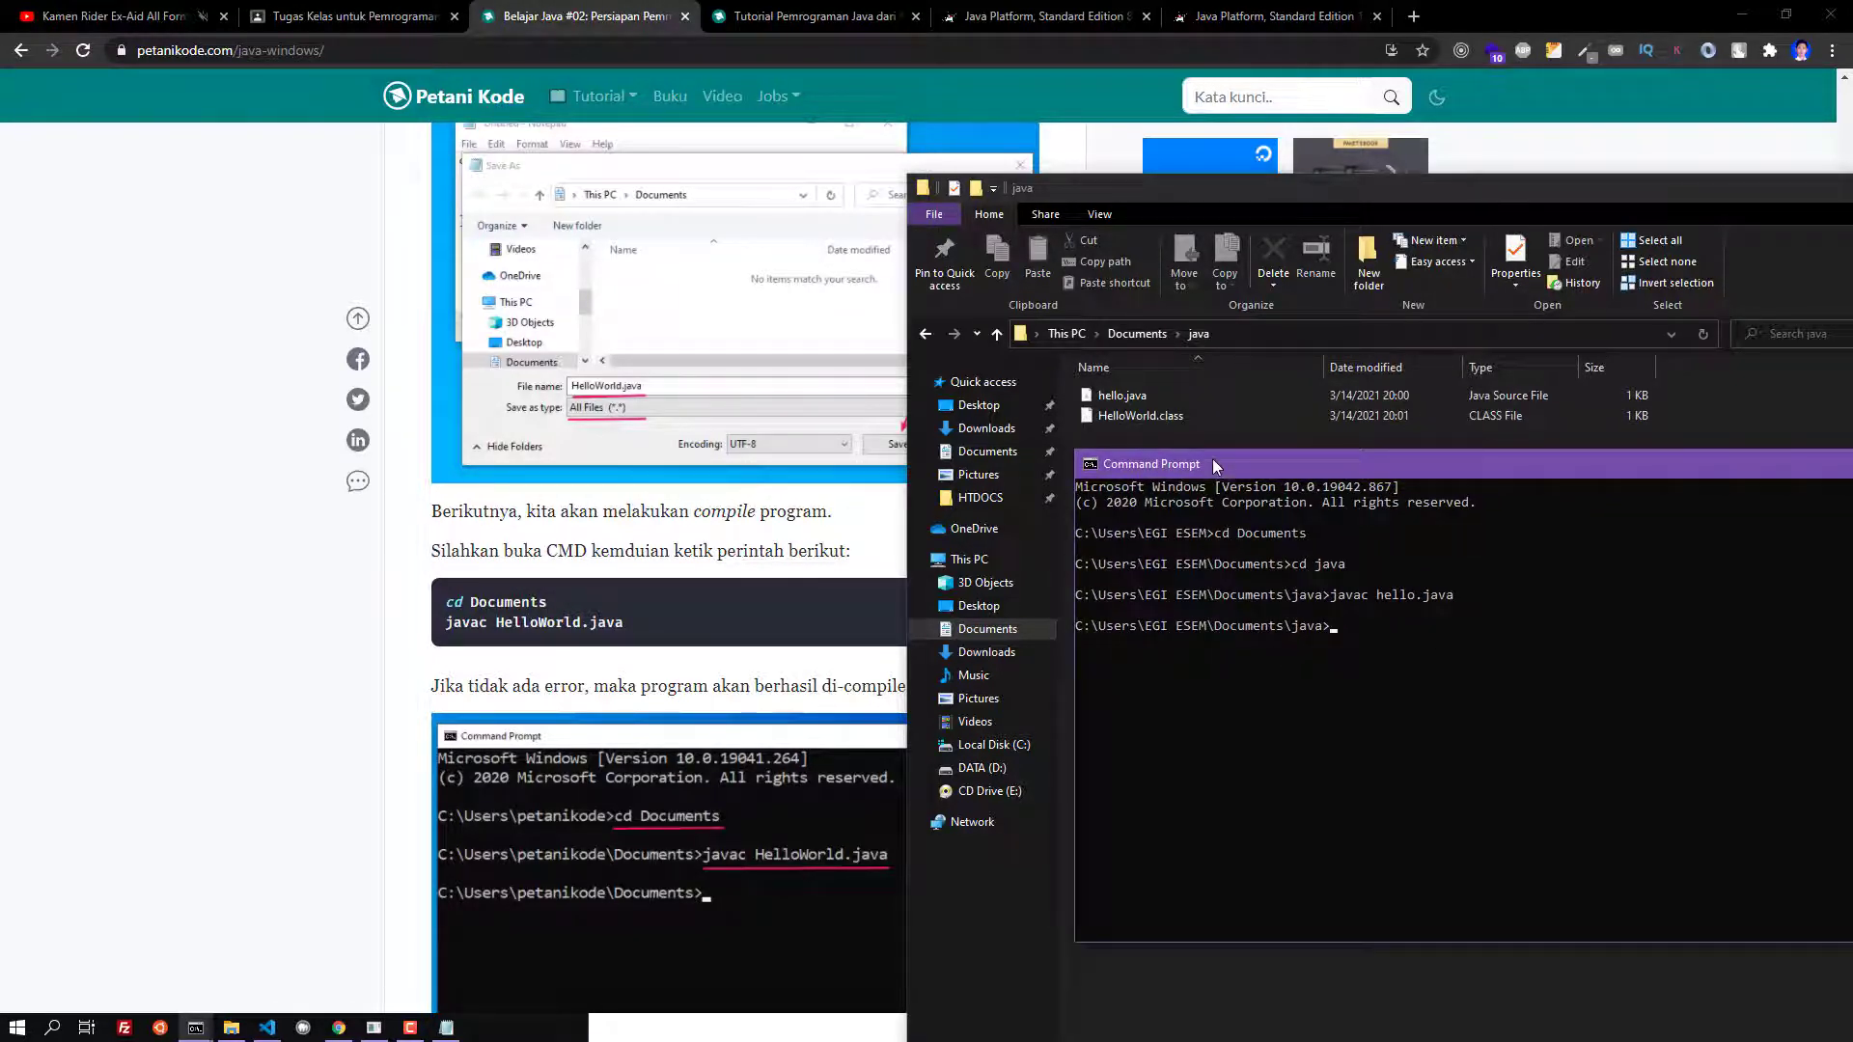
left_click_drag(1212, 459, 940, 546)
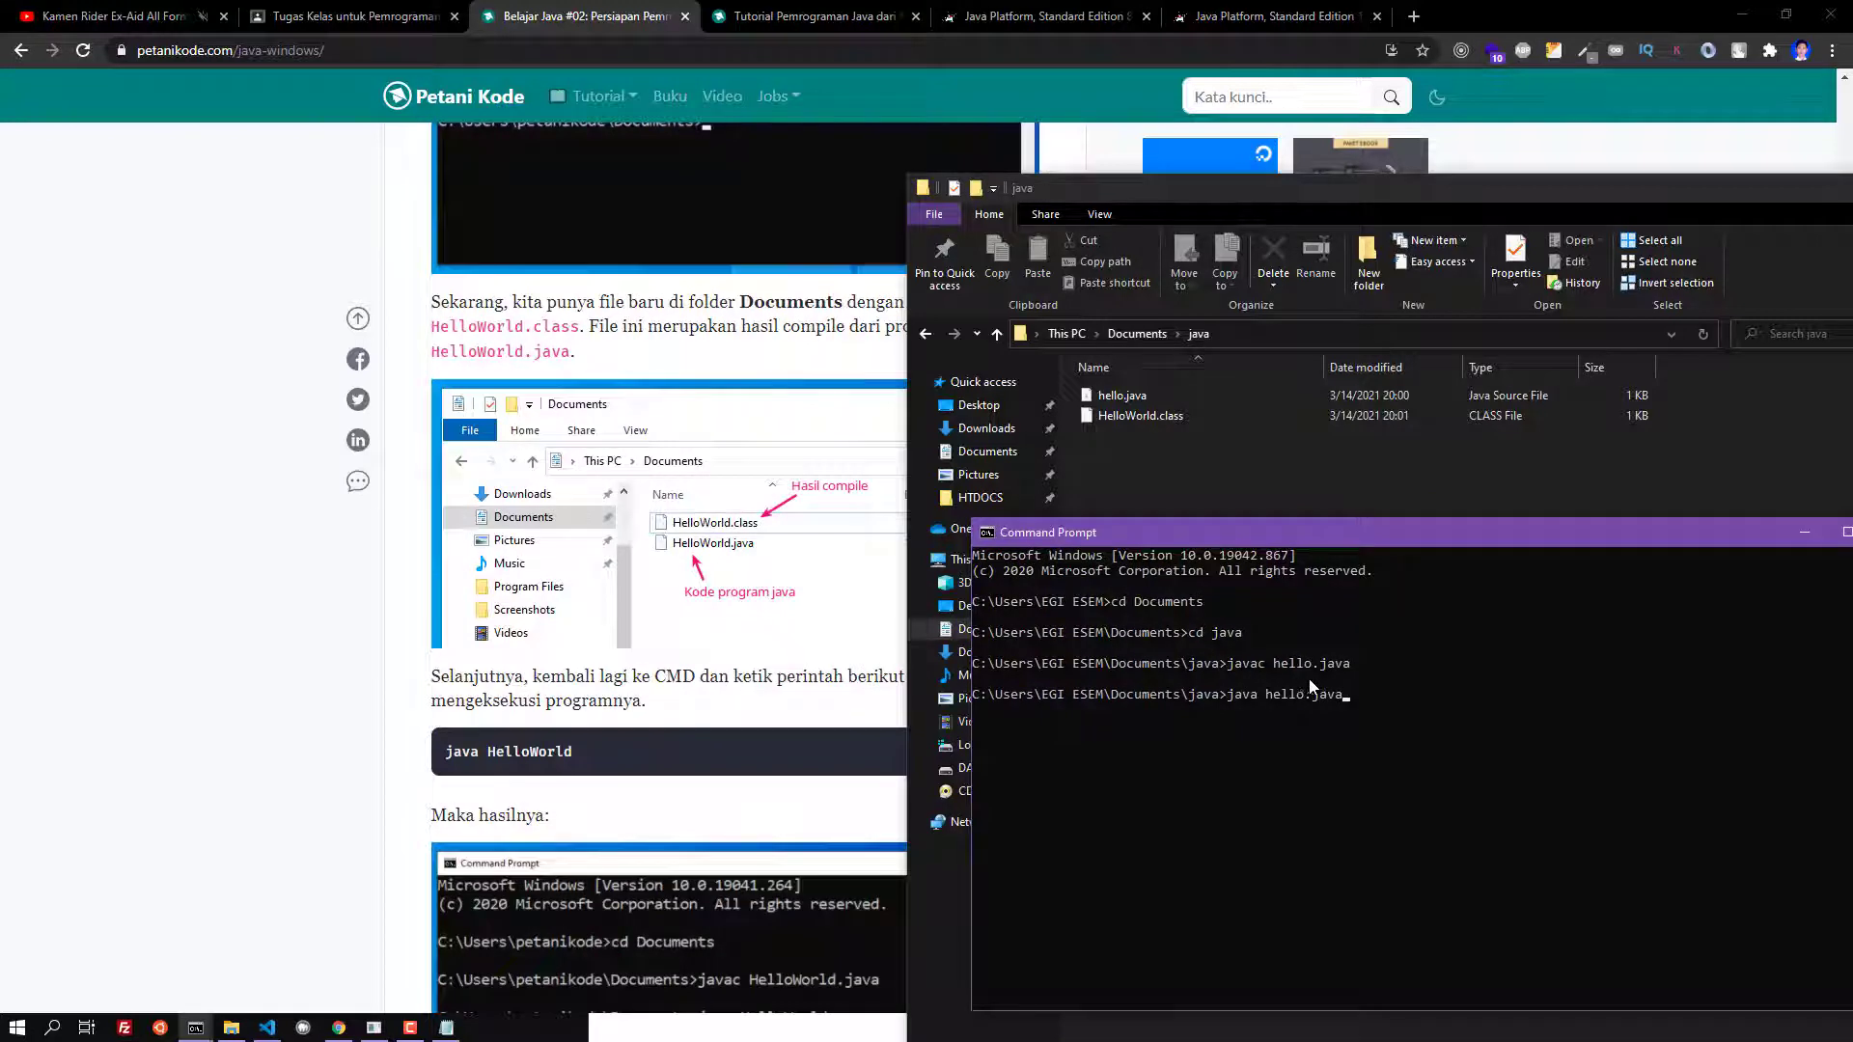
Try to run HelloWorld.class with the java command, and run hello.java with it instead
key("Tab")
key("Return")
key("Up")
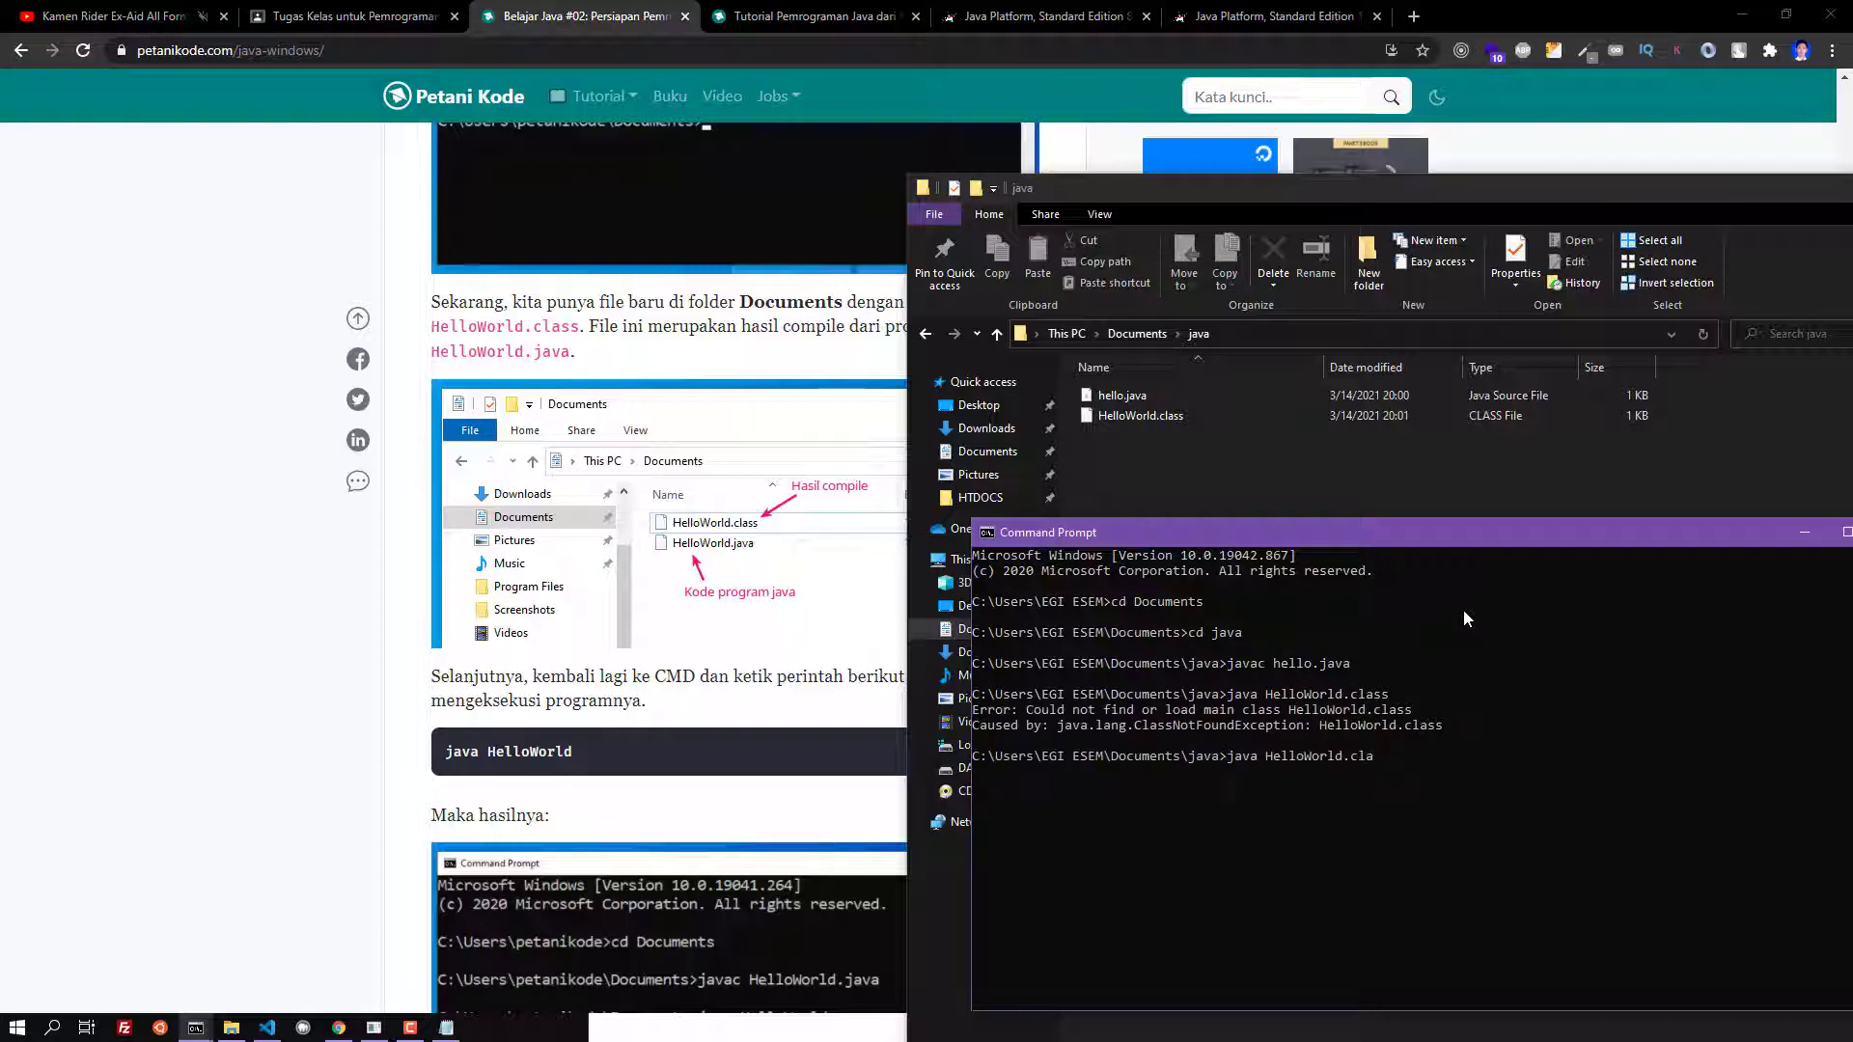
key("BackSpace")
key("BackSpace")
key("BackSpace")
key("BackSpace")
key("BackSpace")
key("BackSpace")
key("BackSpace")
key("BackSpace")
key("BackSpace")
key("BackSpace")
key("BackSpace")
key("BackSpace")
key("BackSpace")
key("BackSpace")
key("BackSpace")
key("BackSpace")
type("hello.java")
key("Return")
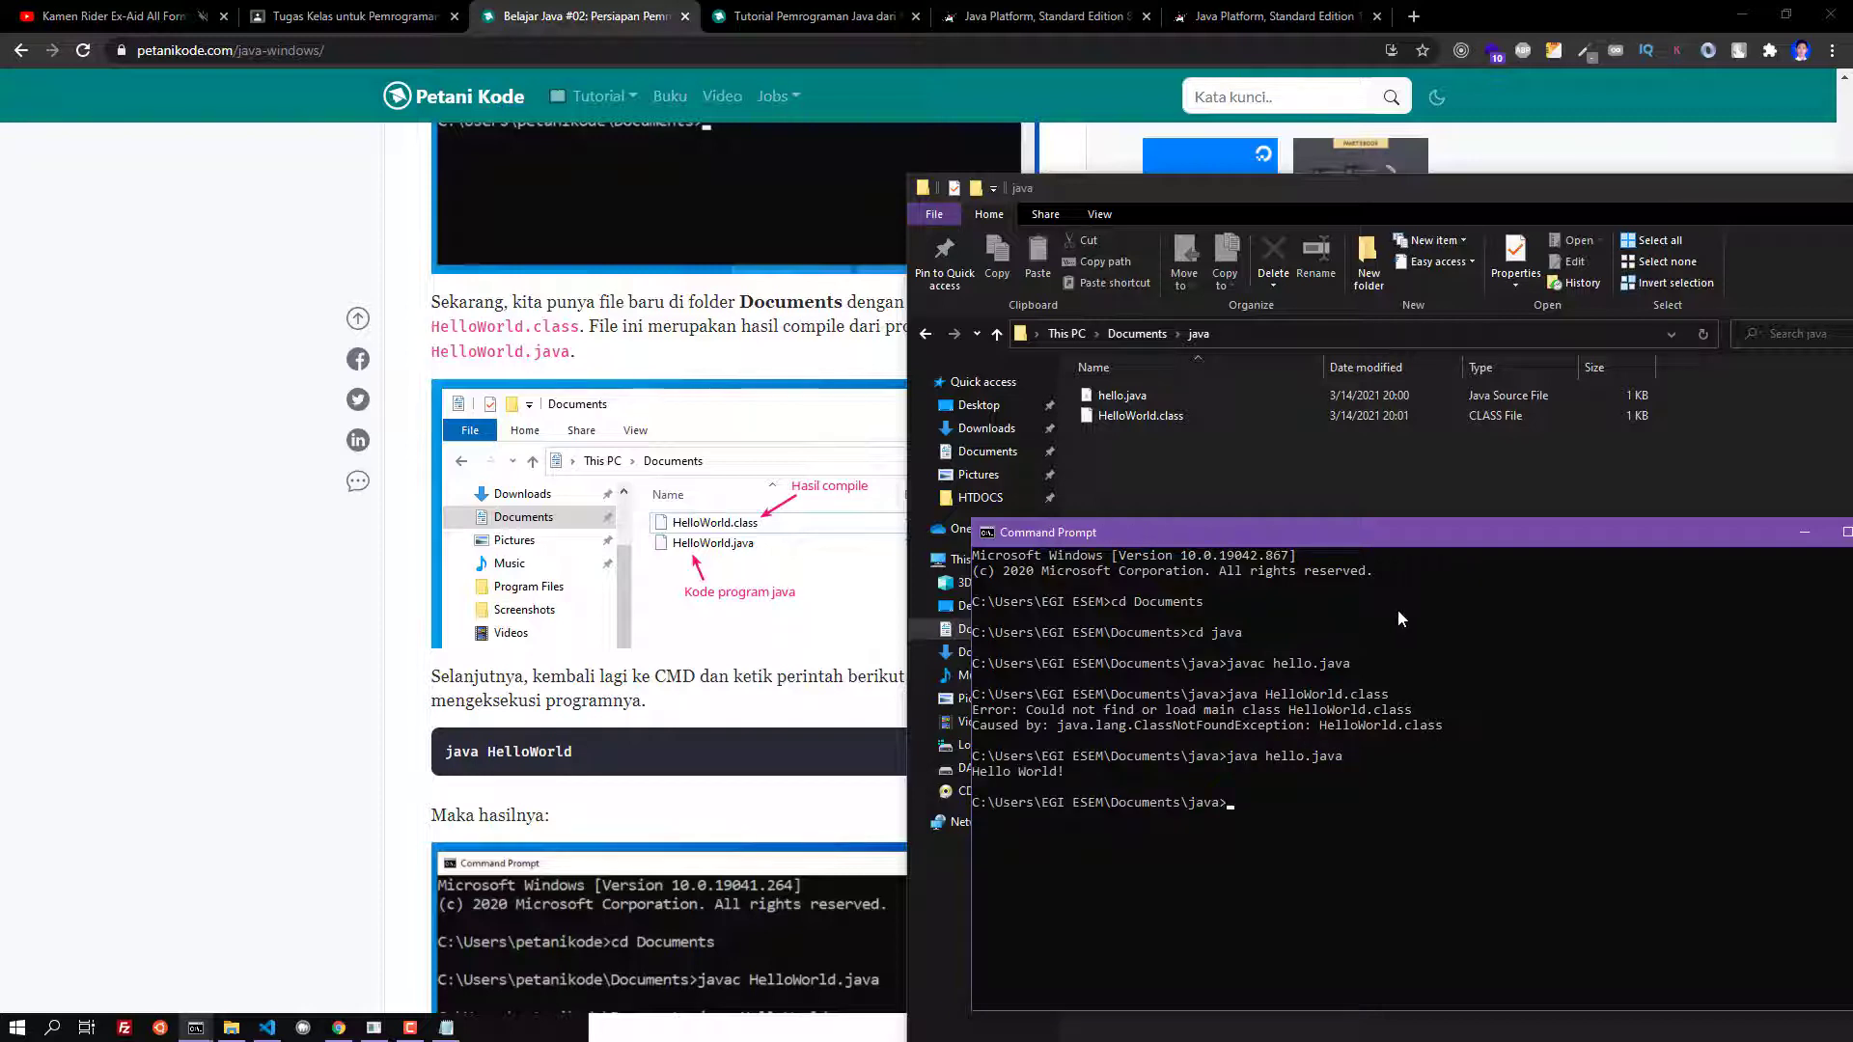
Examine the program output in the Command Prompt and compare it with the article's java HelloWorld example
left_click_drag(1197, 743, 1387, 781)
left_click(1282, 776)
left_click(1171, 766)
left_click_drag(1082, 768, 977, 761)
left_click(1168, 789)
scroll(687, 740, "down", 3)
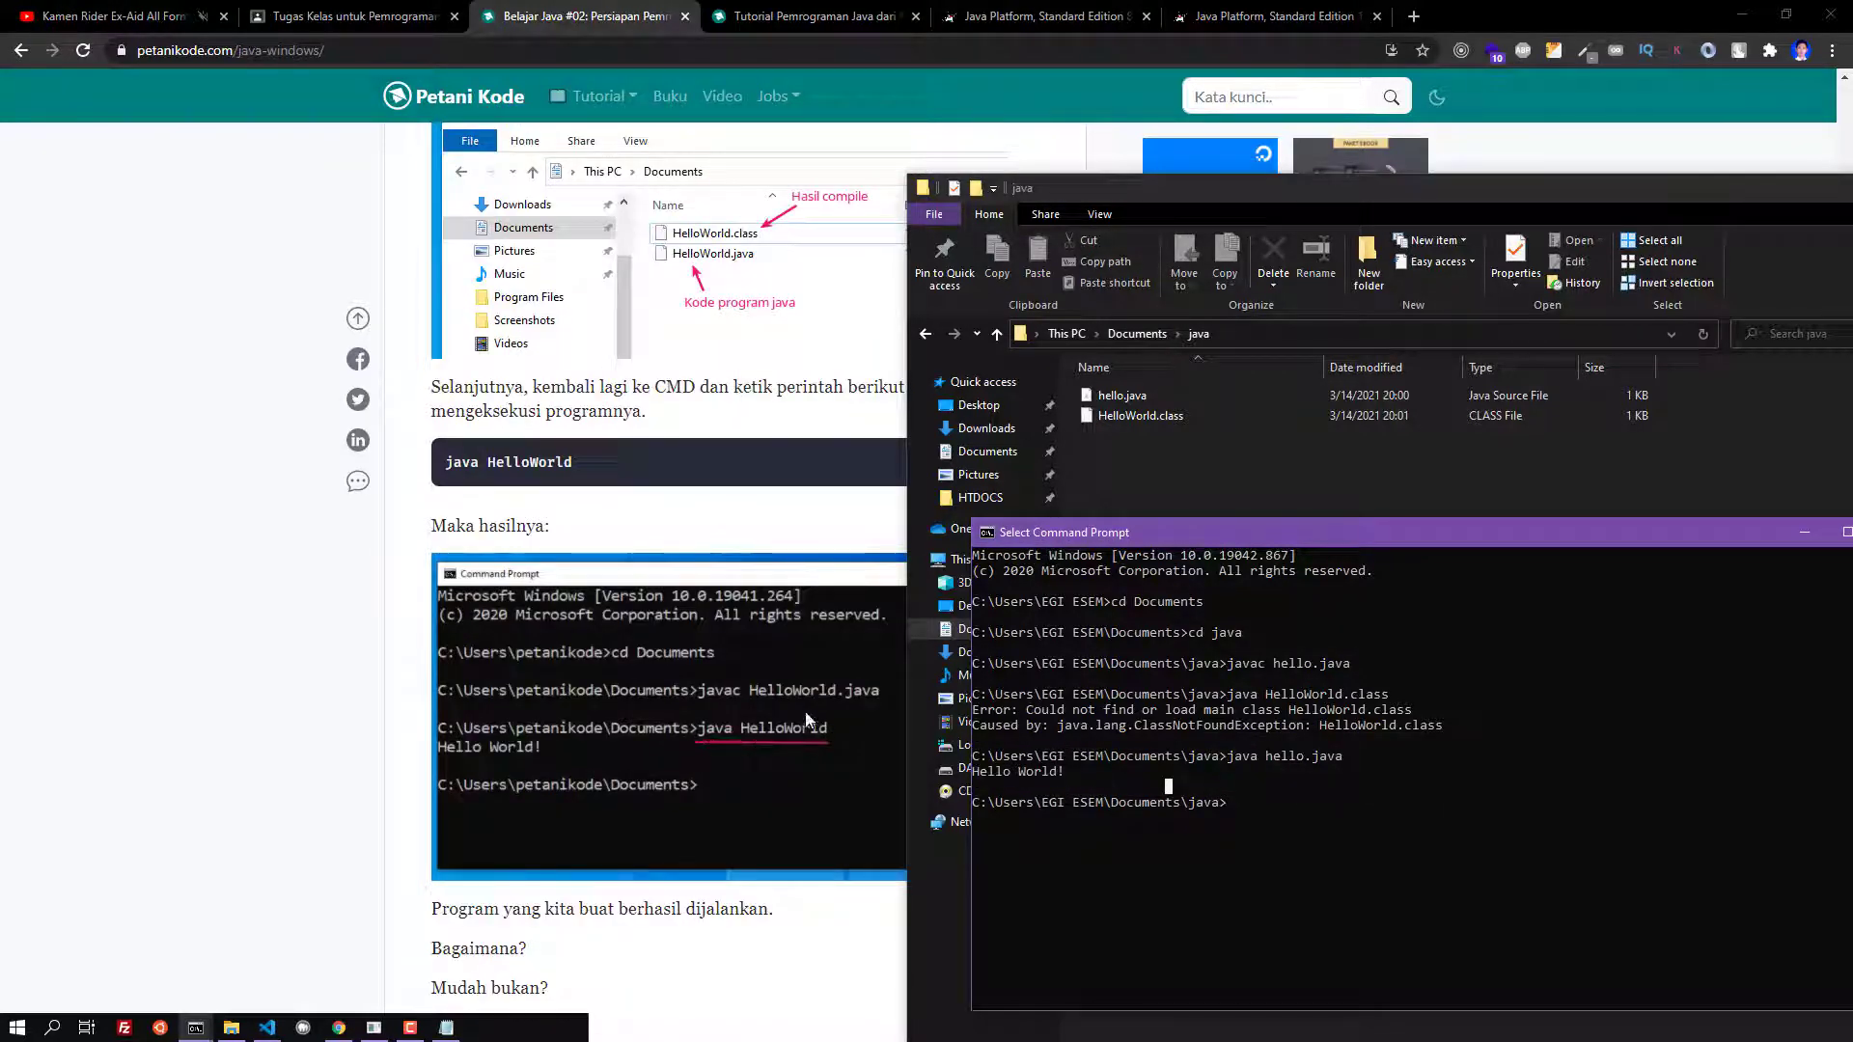
mouse_move(1255, 742)
left_mouse_down()
mouse_move(1263, 724)
mouse_move(1259, 753)
left_mouse_up()
left_click(1239, 771)
Return to the article and read the sections on what Netbeans is and how to install it on Windows 10
left_click(748, 595)
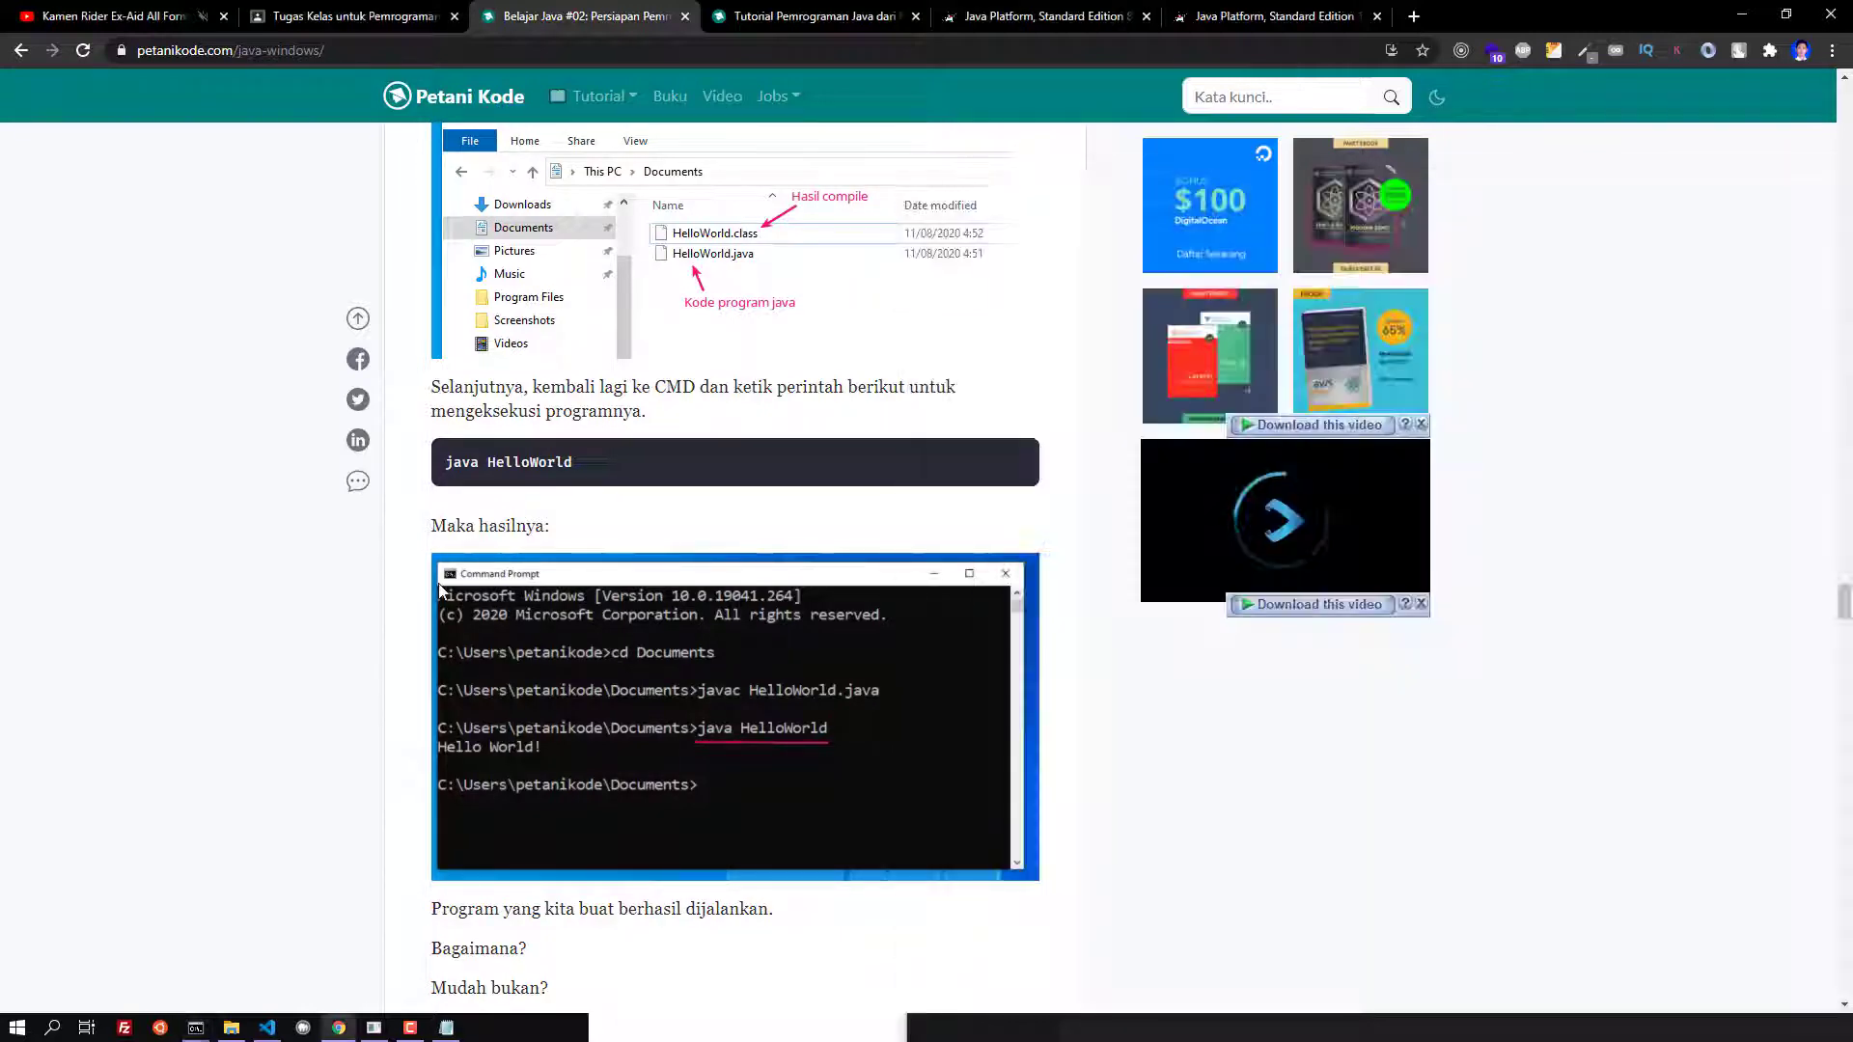
scroll(501, 615, "down", 4)
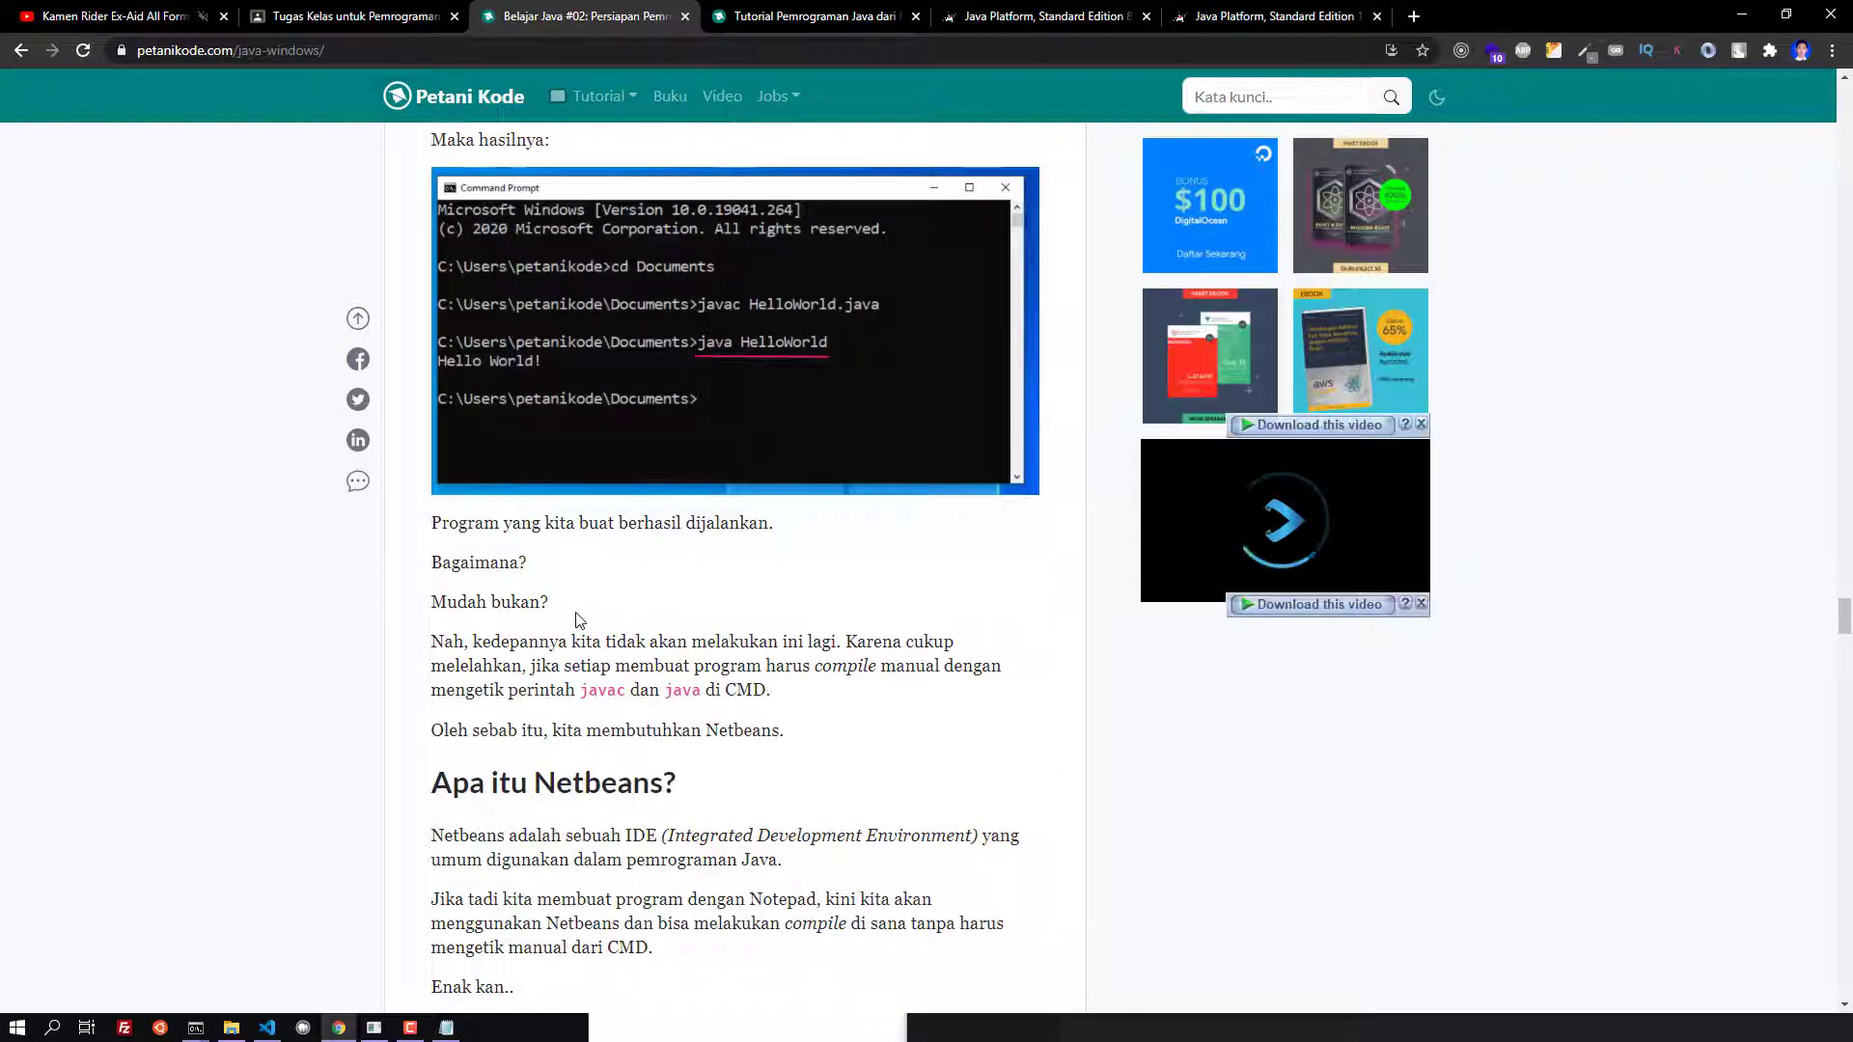
scroll(609, 650, "down", 4)
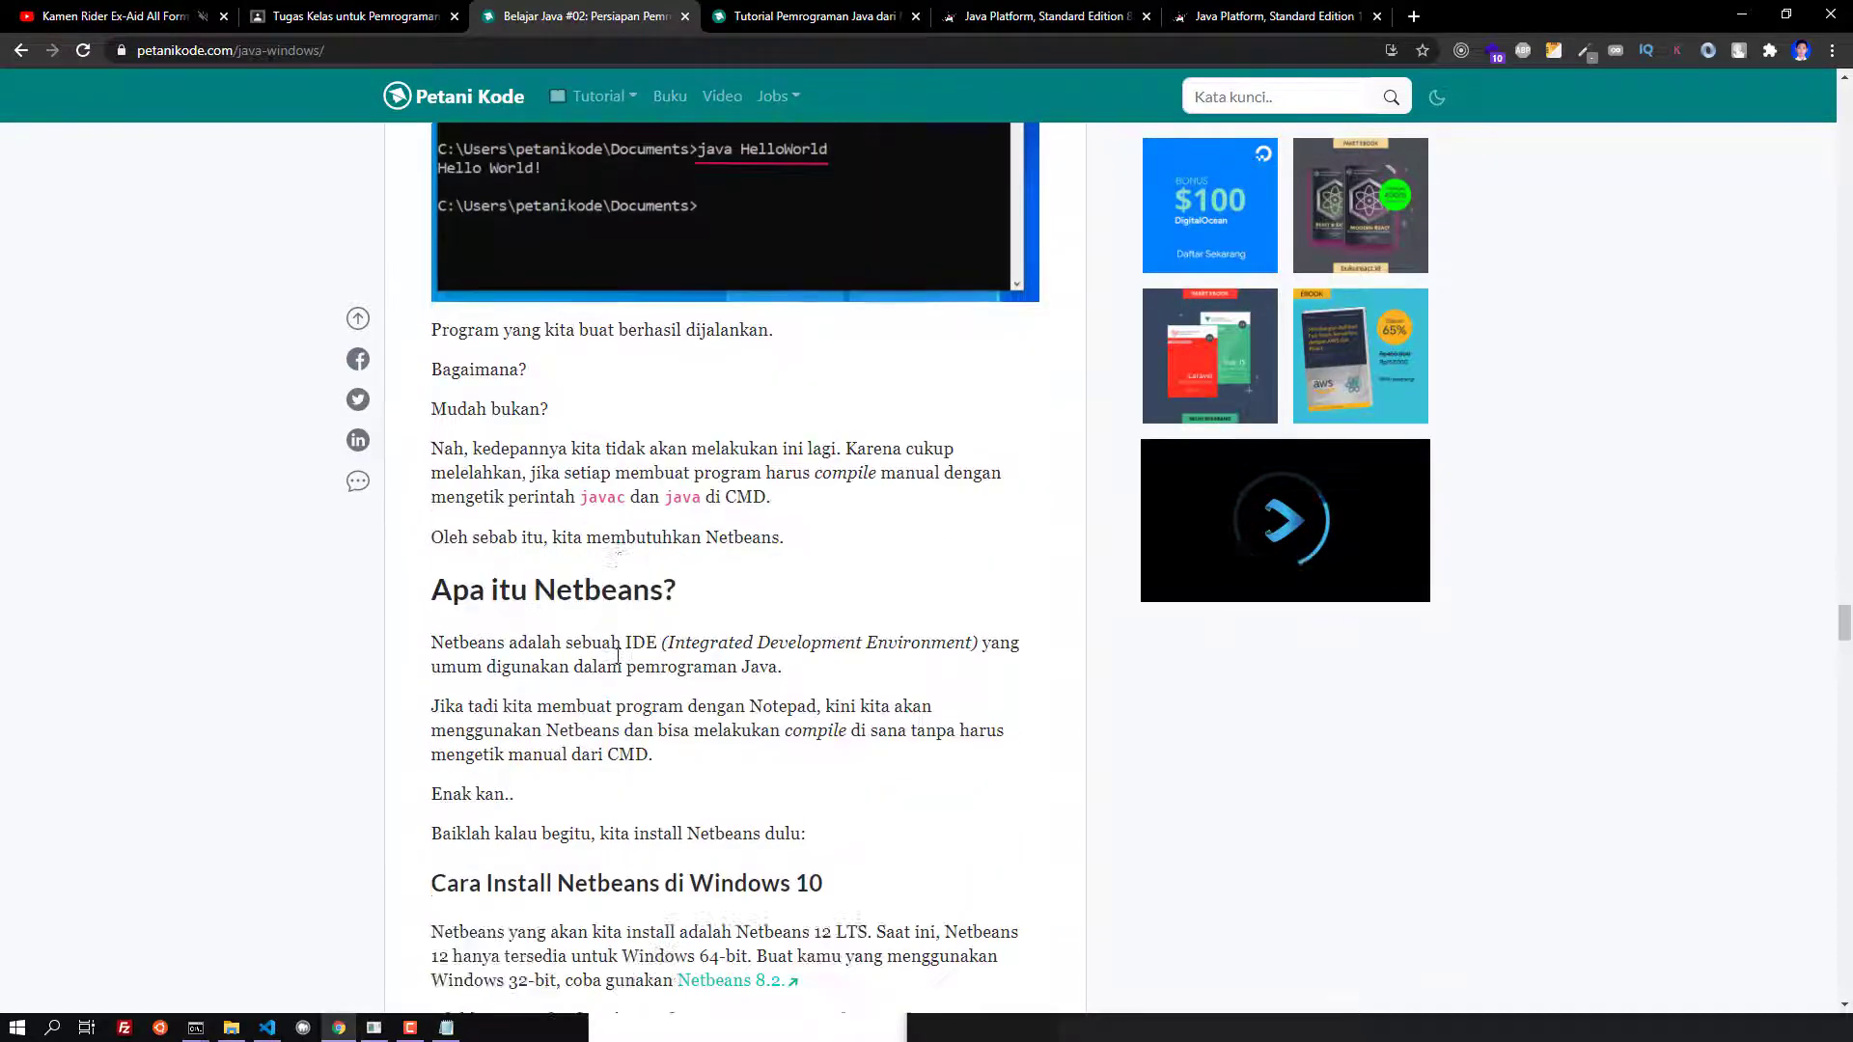
double_click(627, 396)
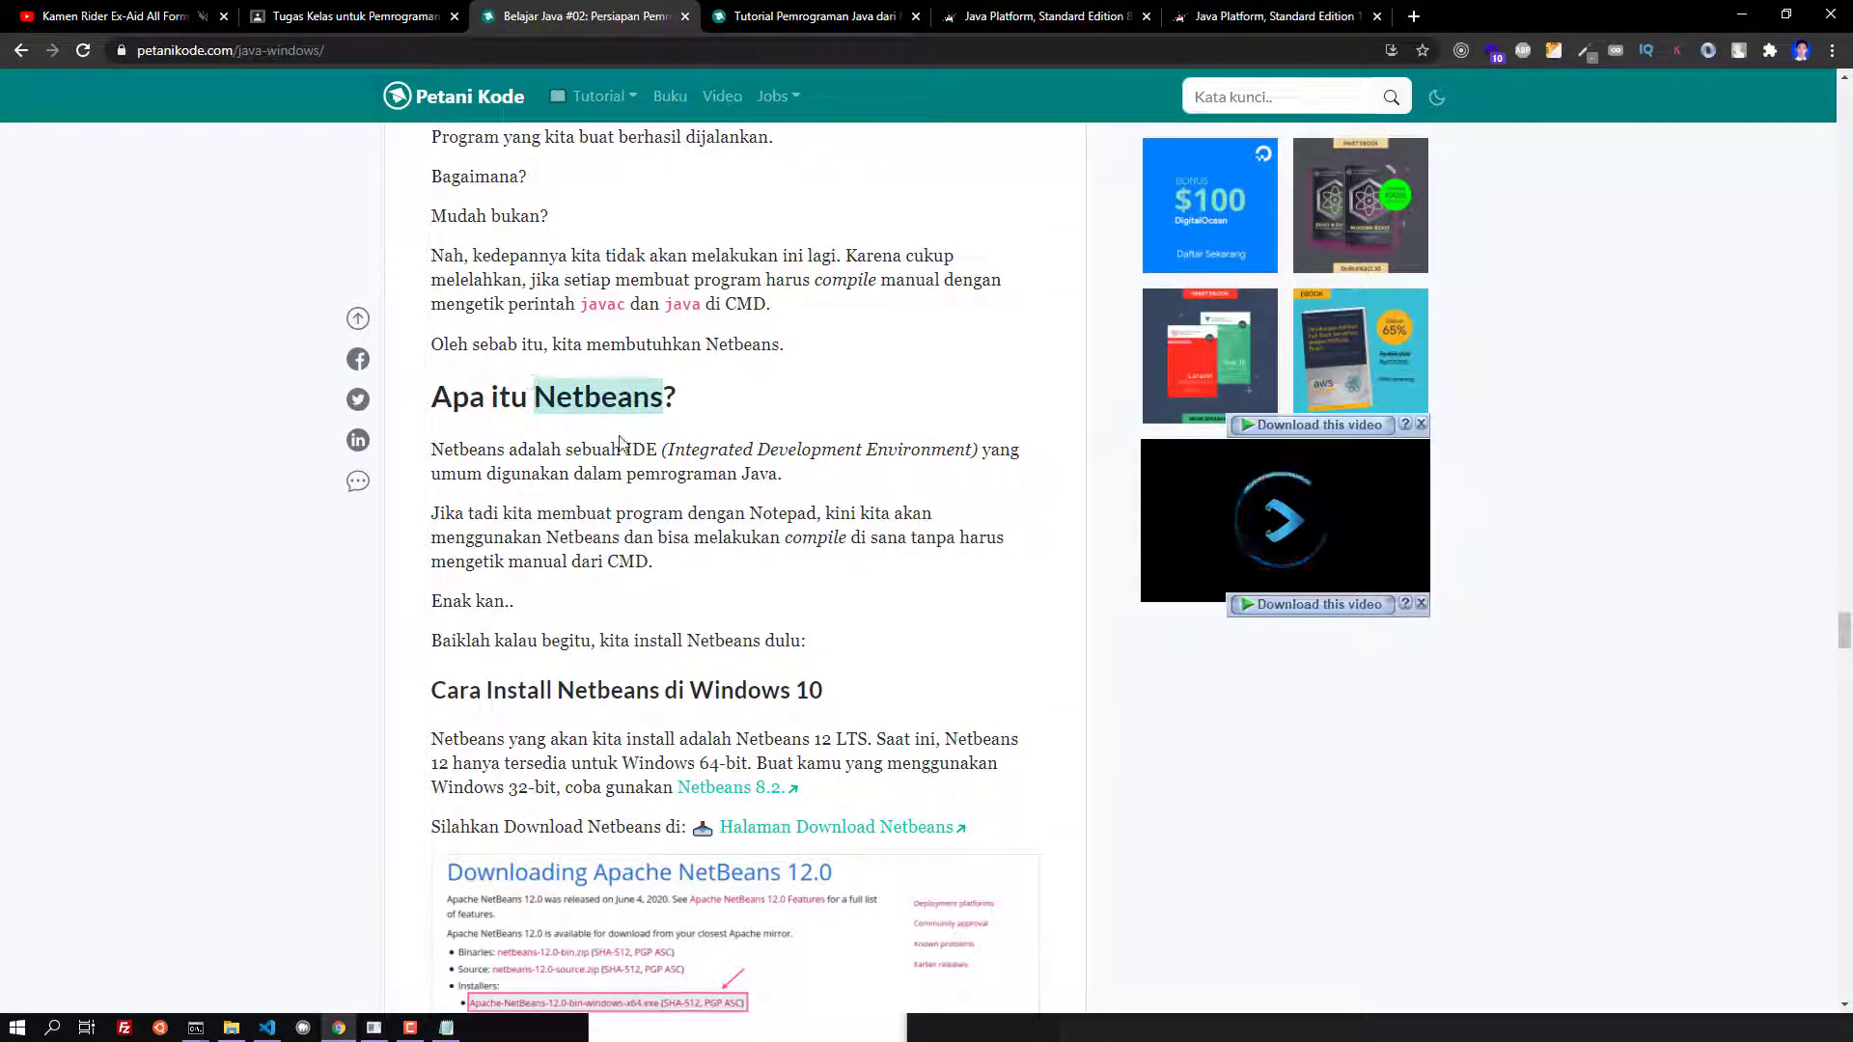
left_click_drag(629, 446, 807, 449)
scroll(603, 497, "down", 2)
double_click(602, 497)
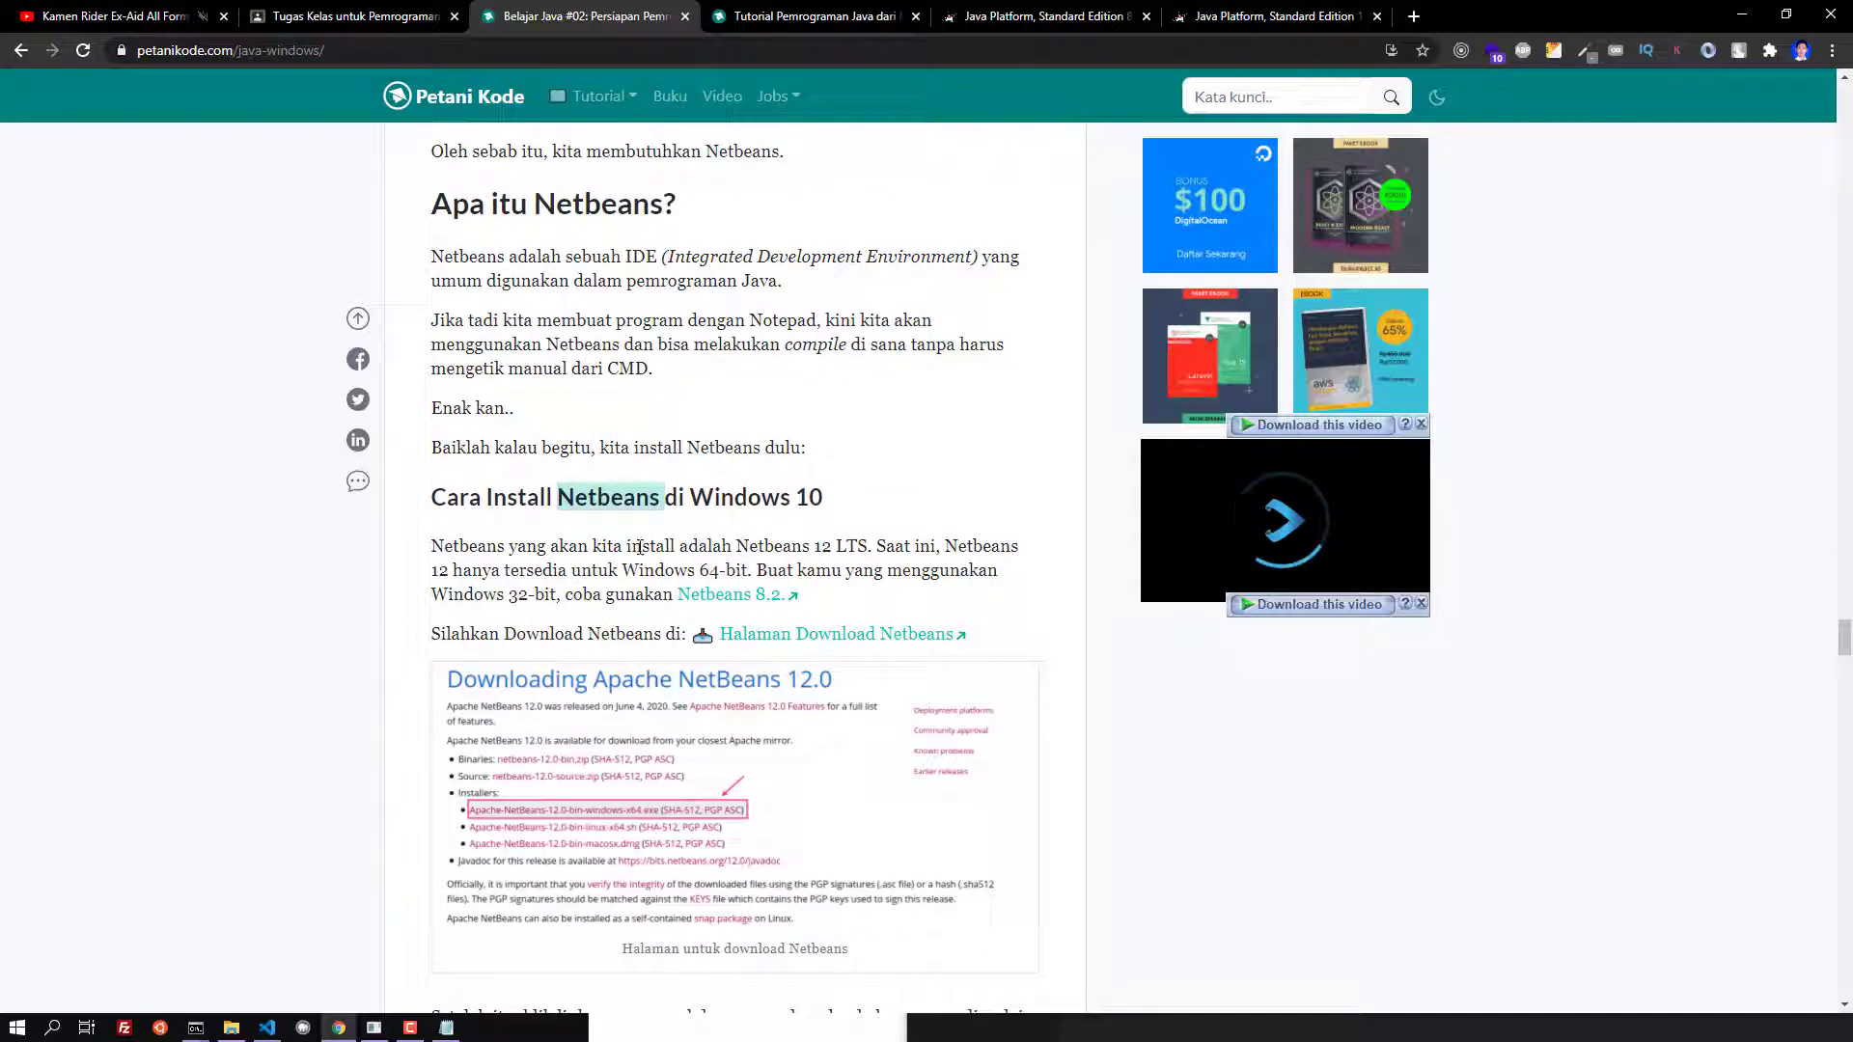
double_click(815, 344)
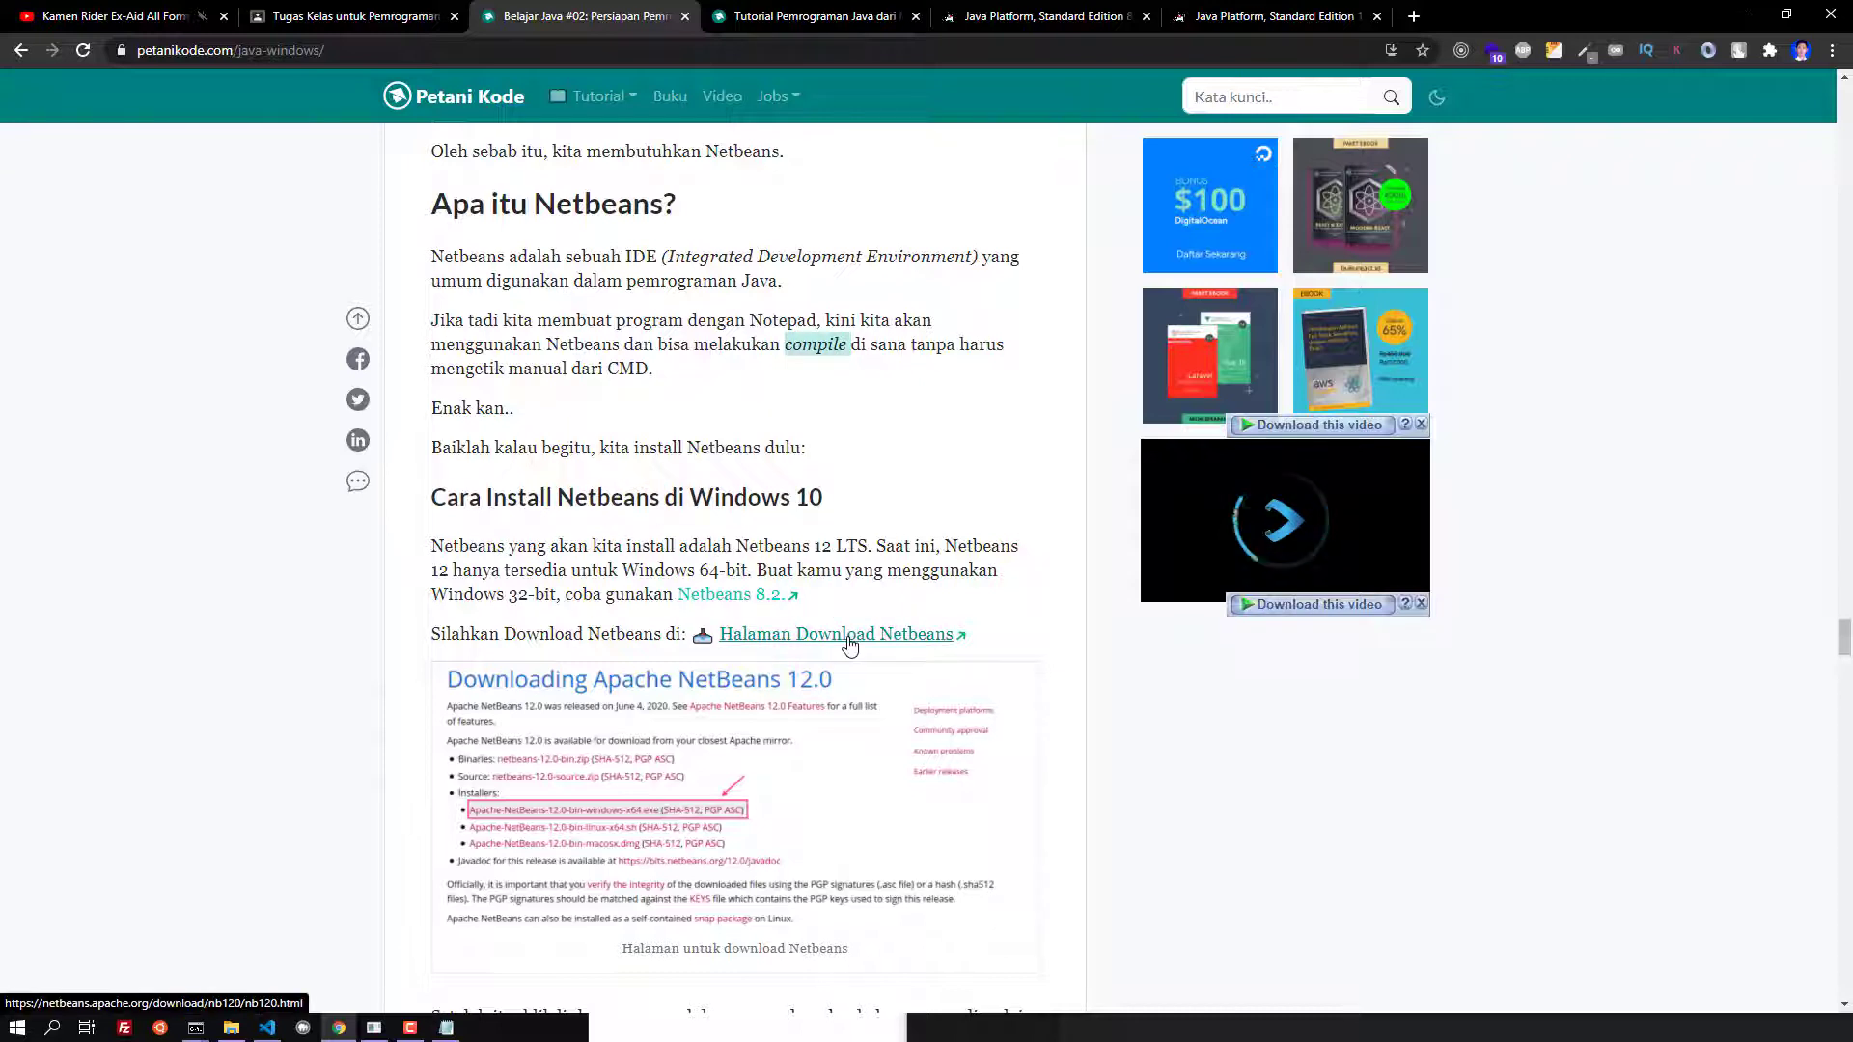
Open the article's Netbeans download page in a background tab and skim the article's installer download instructions
right_click(898, 635)
key("Escape")
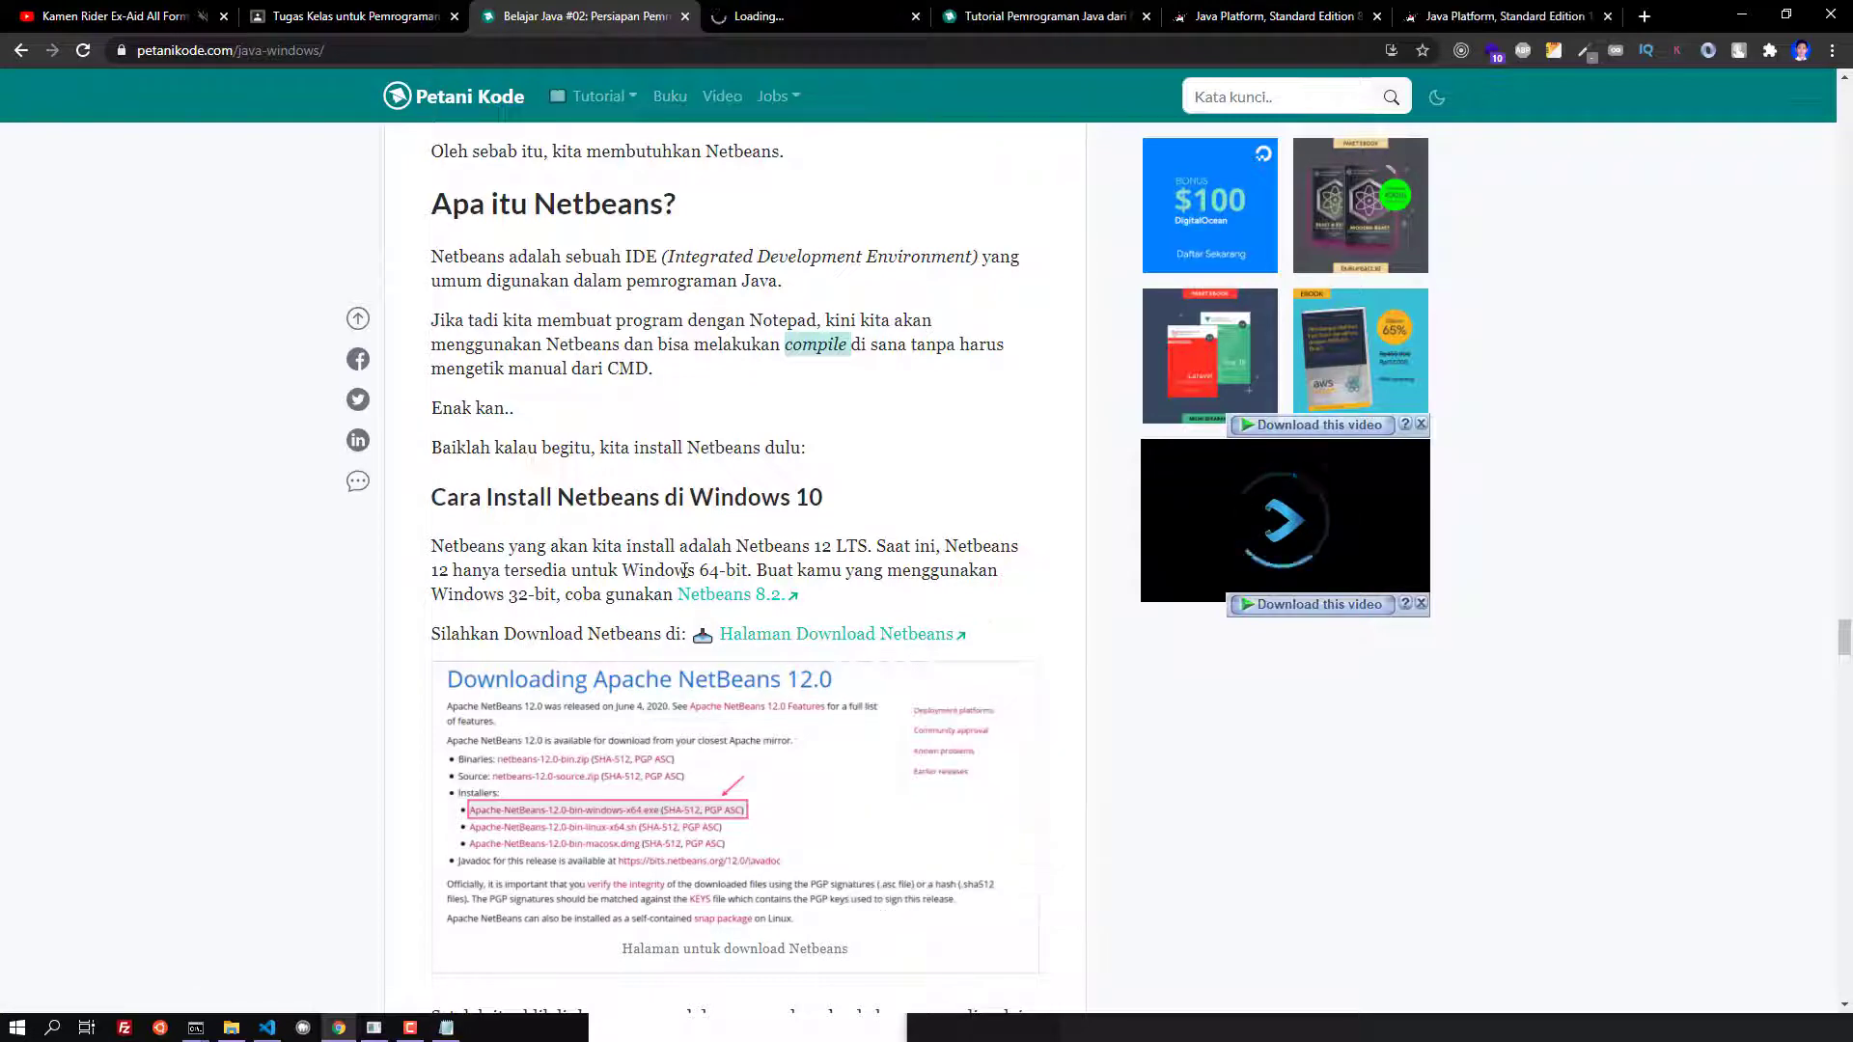
scroll(684, 569, "down", 3)
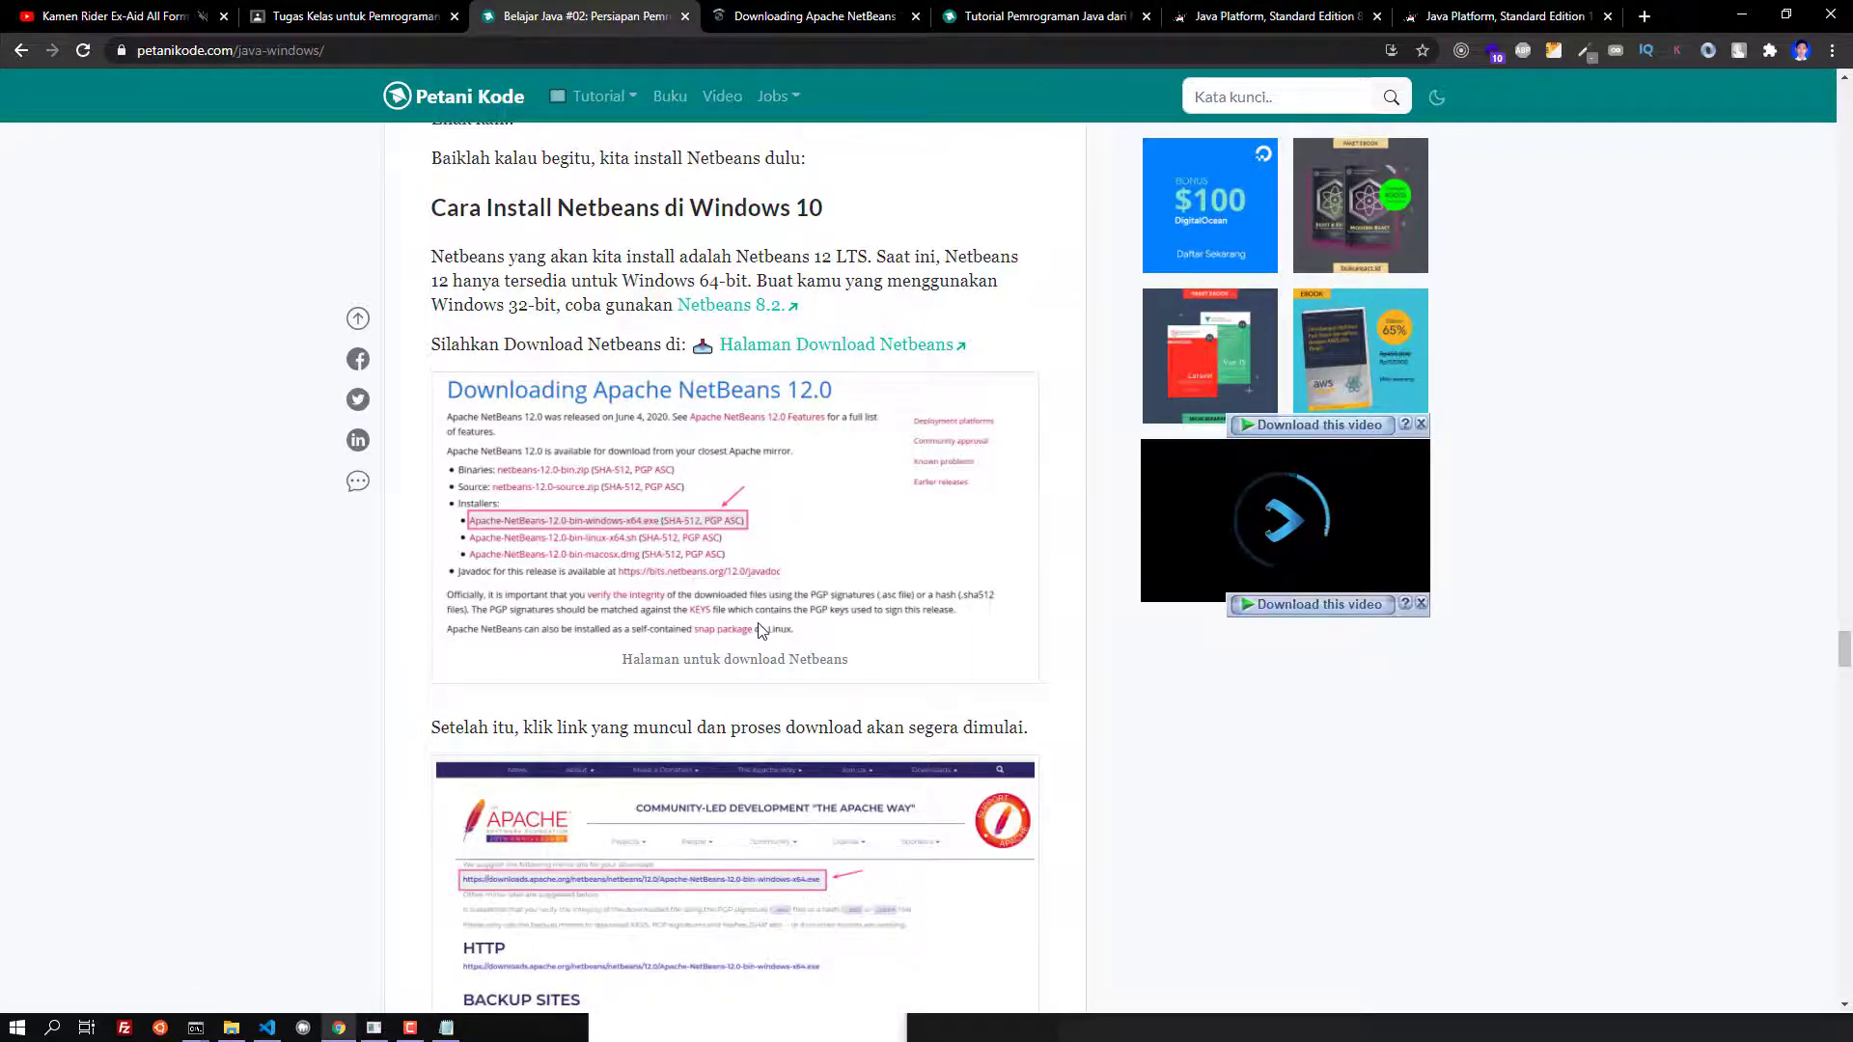
scroll(751, 627, "down", 5)
scroll(751, 627, "down", 3)
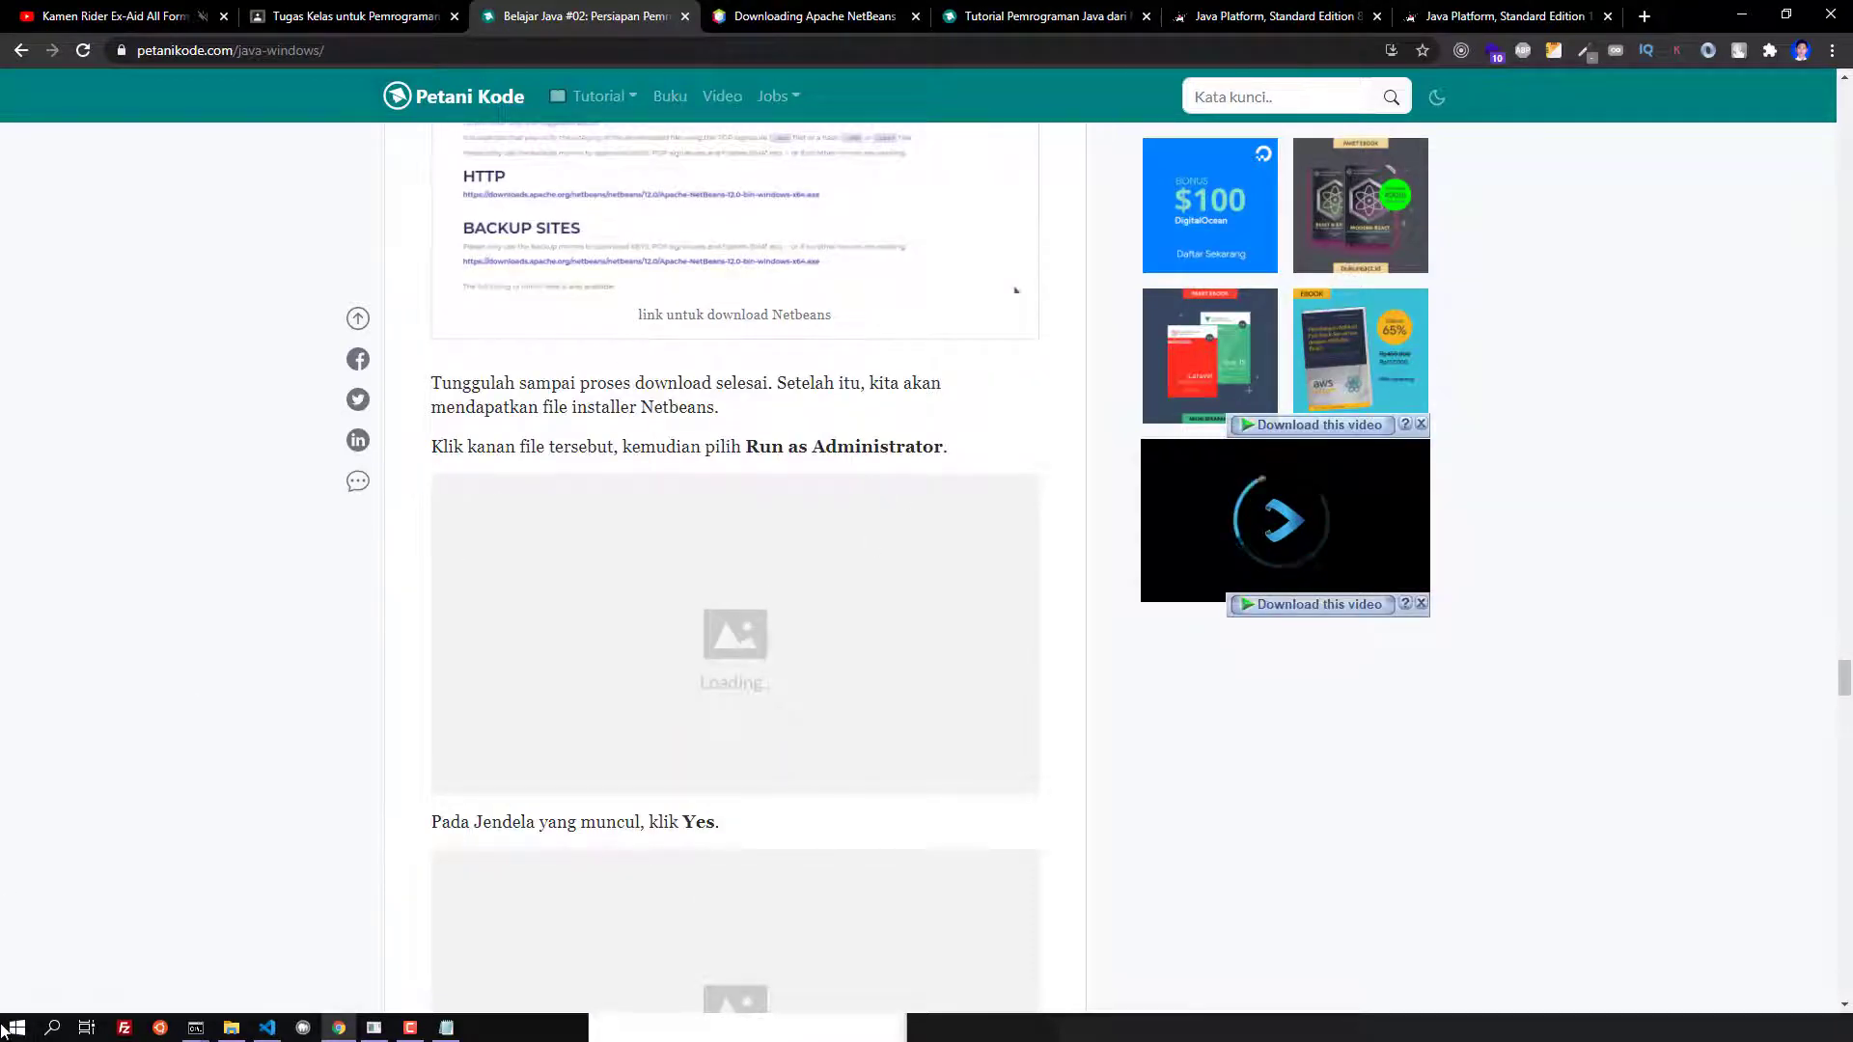
Launch Visual Studio Code from a vscode search and open a new terminal in it
left_click(30, 1024)
type("vs")
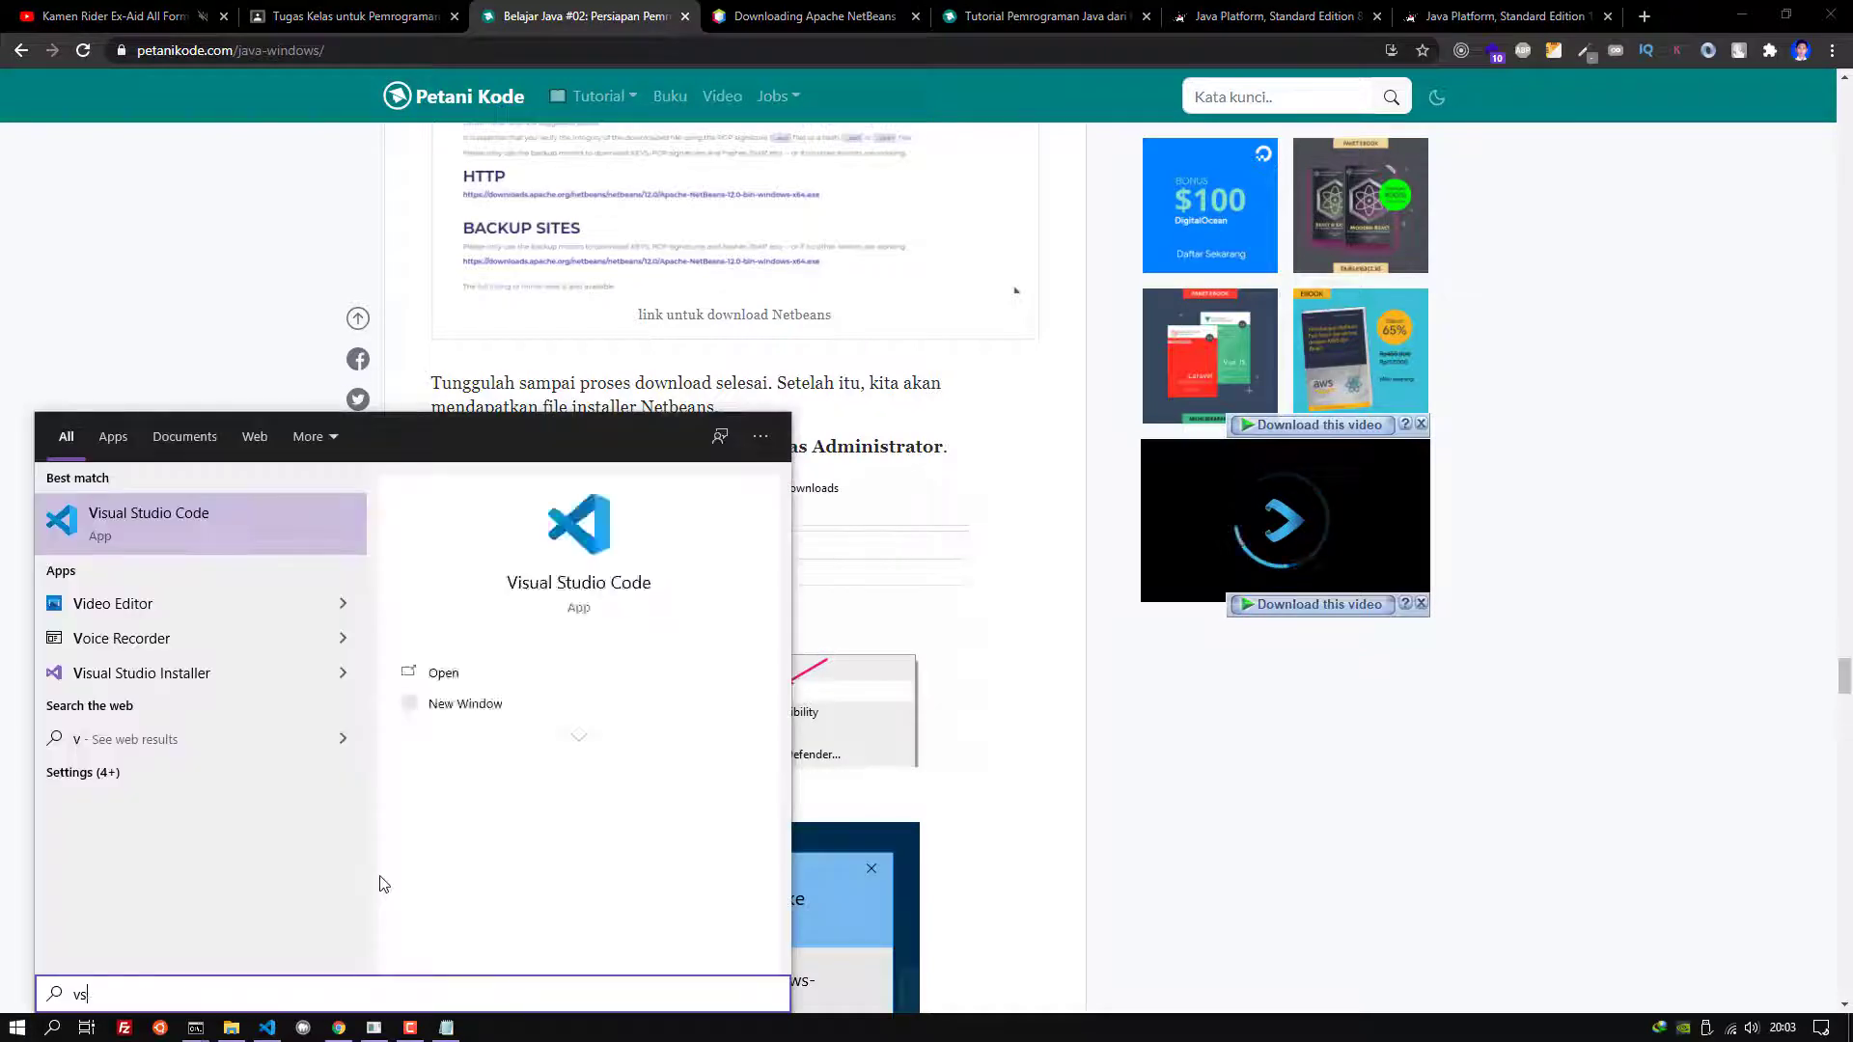
type("code")
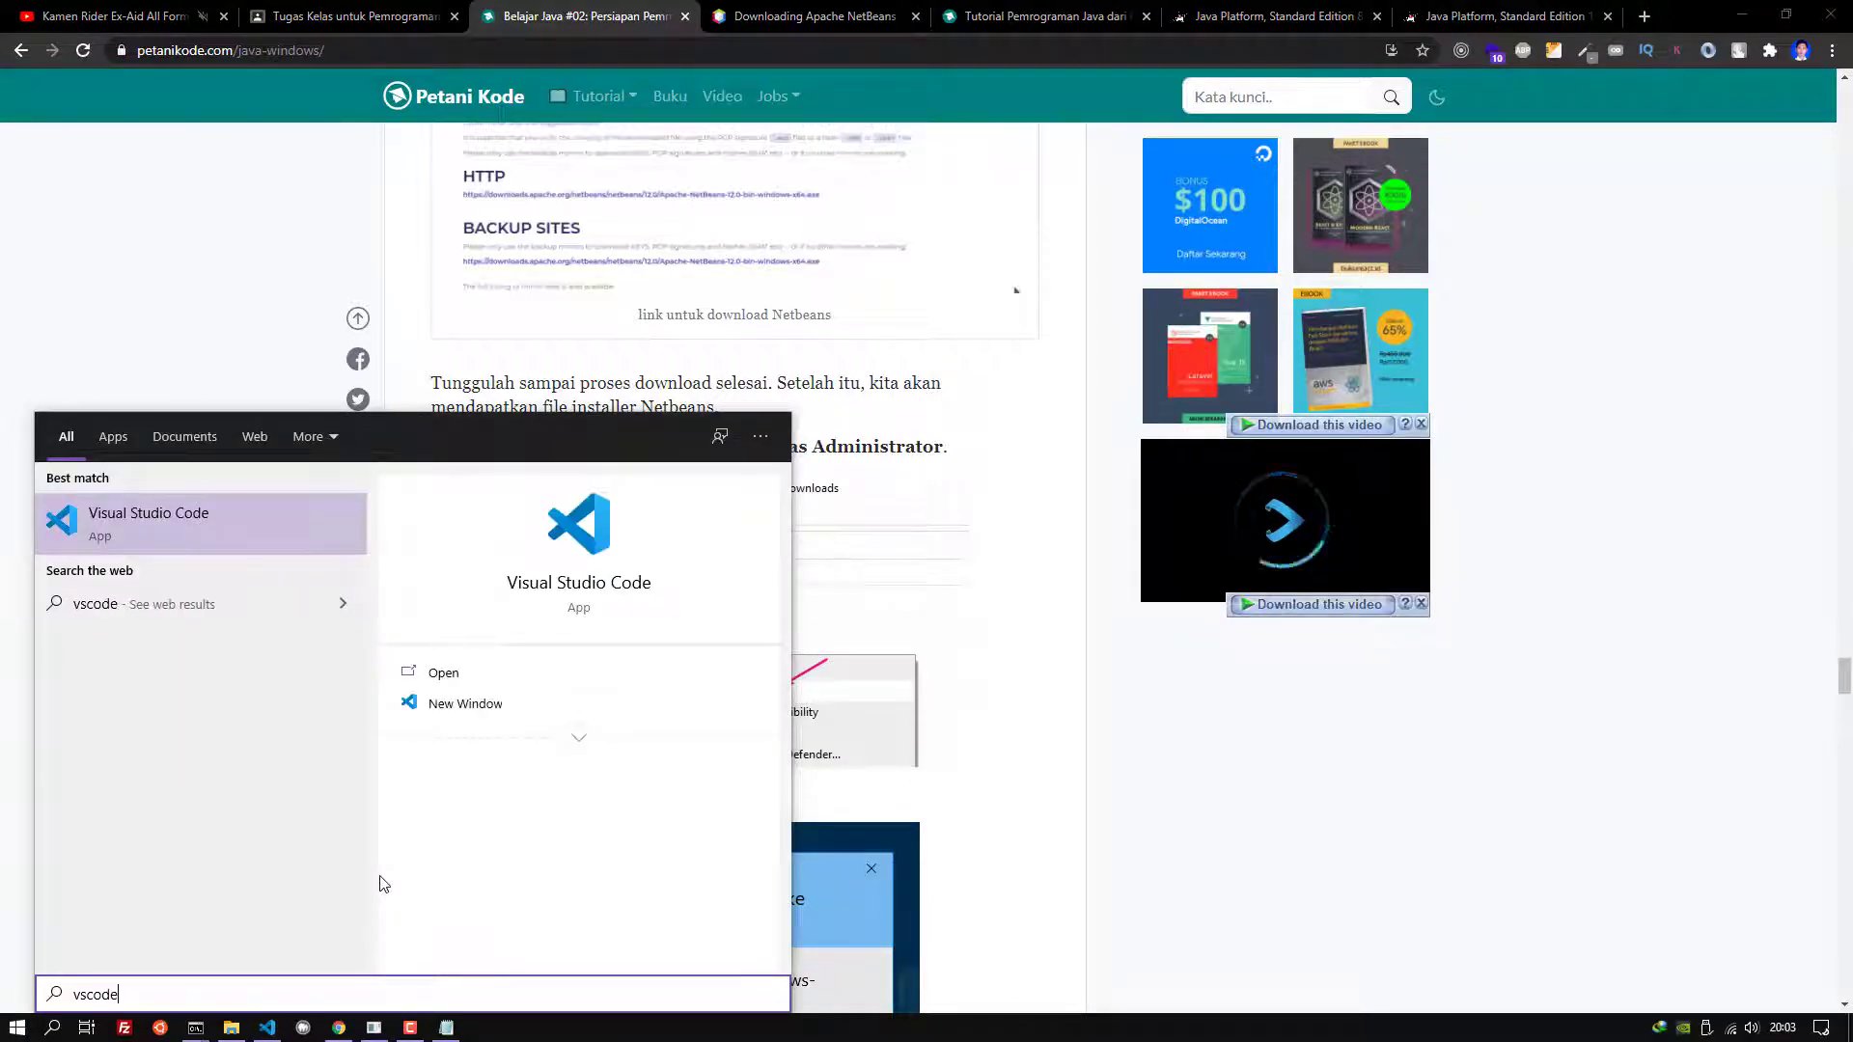
key("Return")
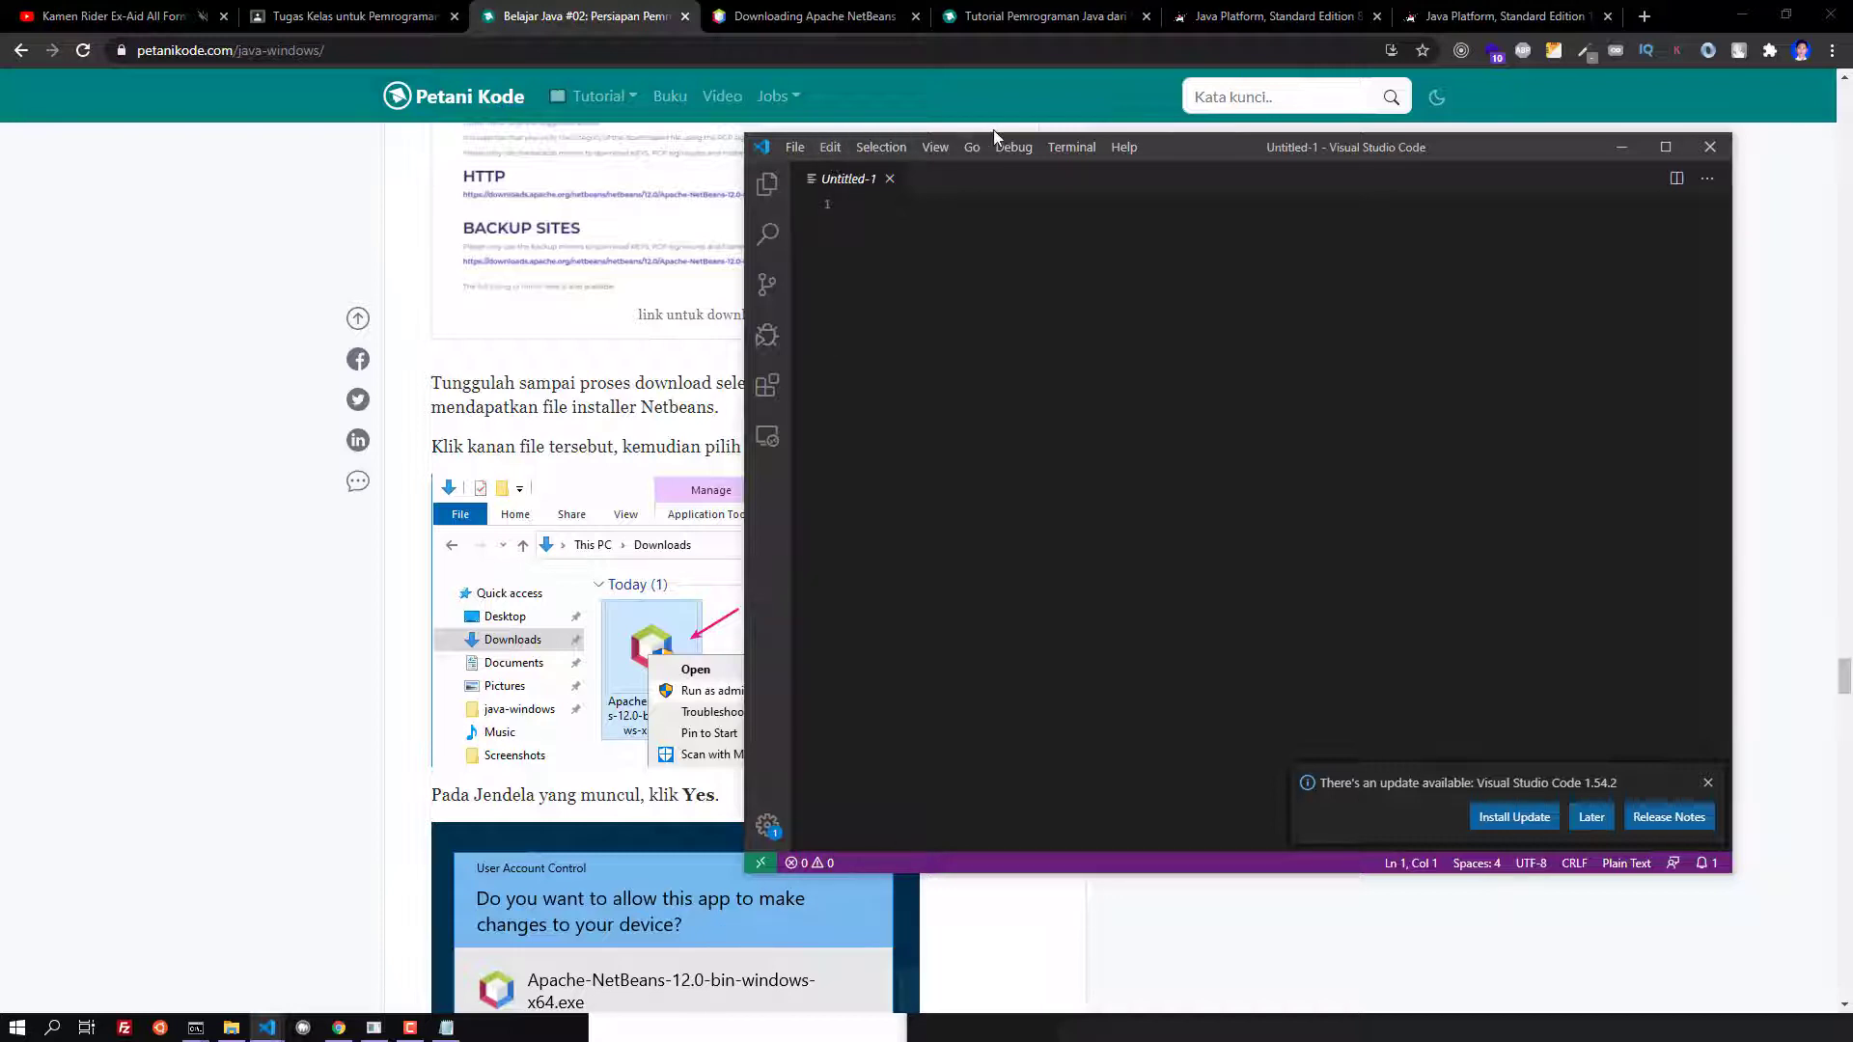
left_click(1056, 143)
left_click(1074, 172)
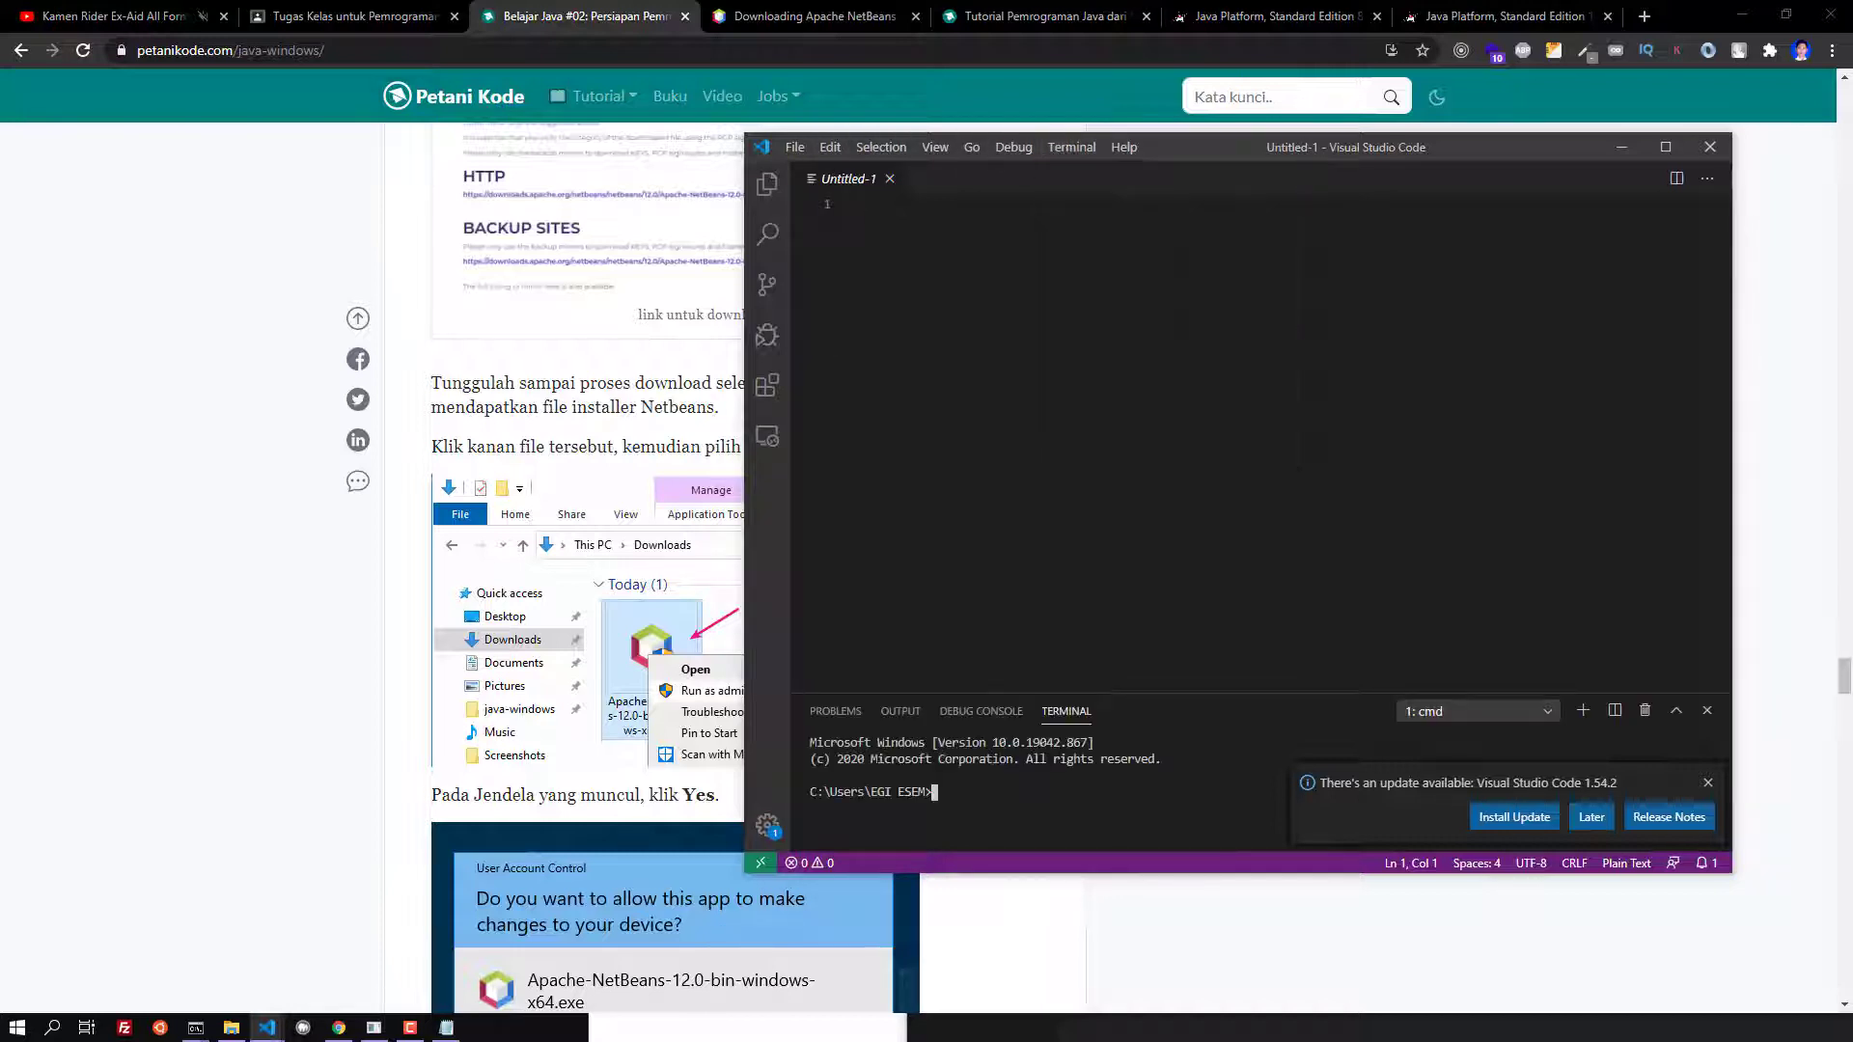
Close the terminal, dismiss the update notification and close Visual Studio Code
left_click(1707, 710)
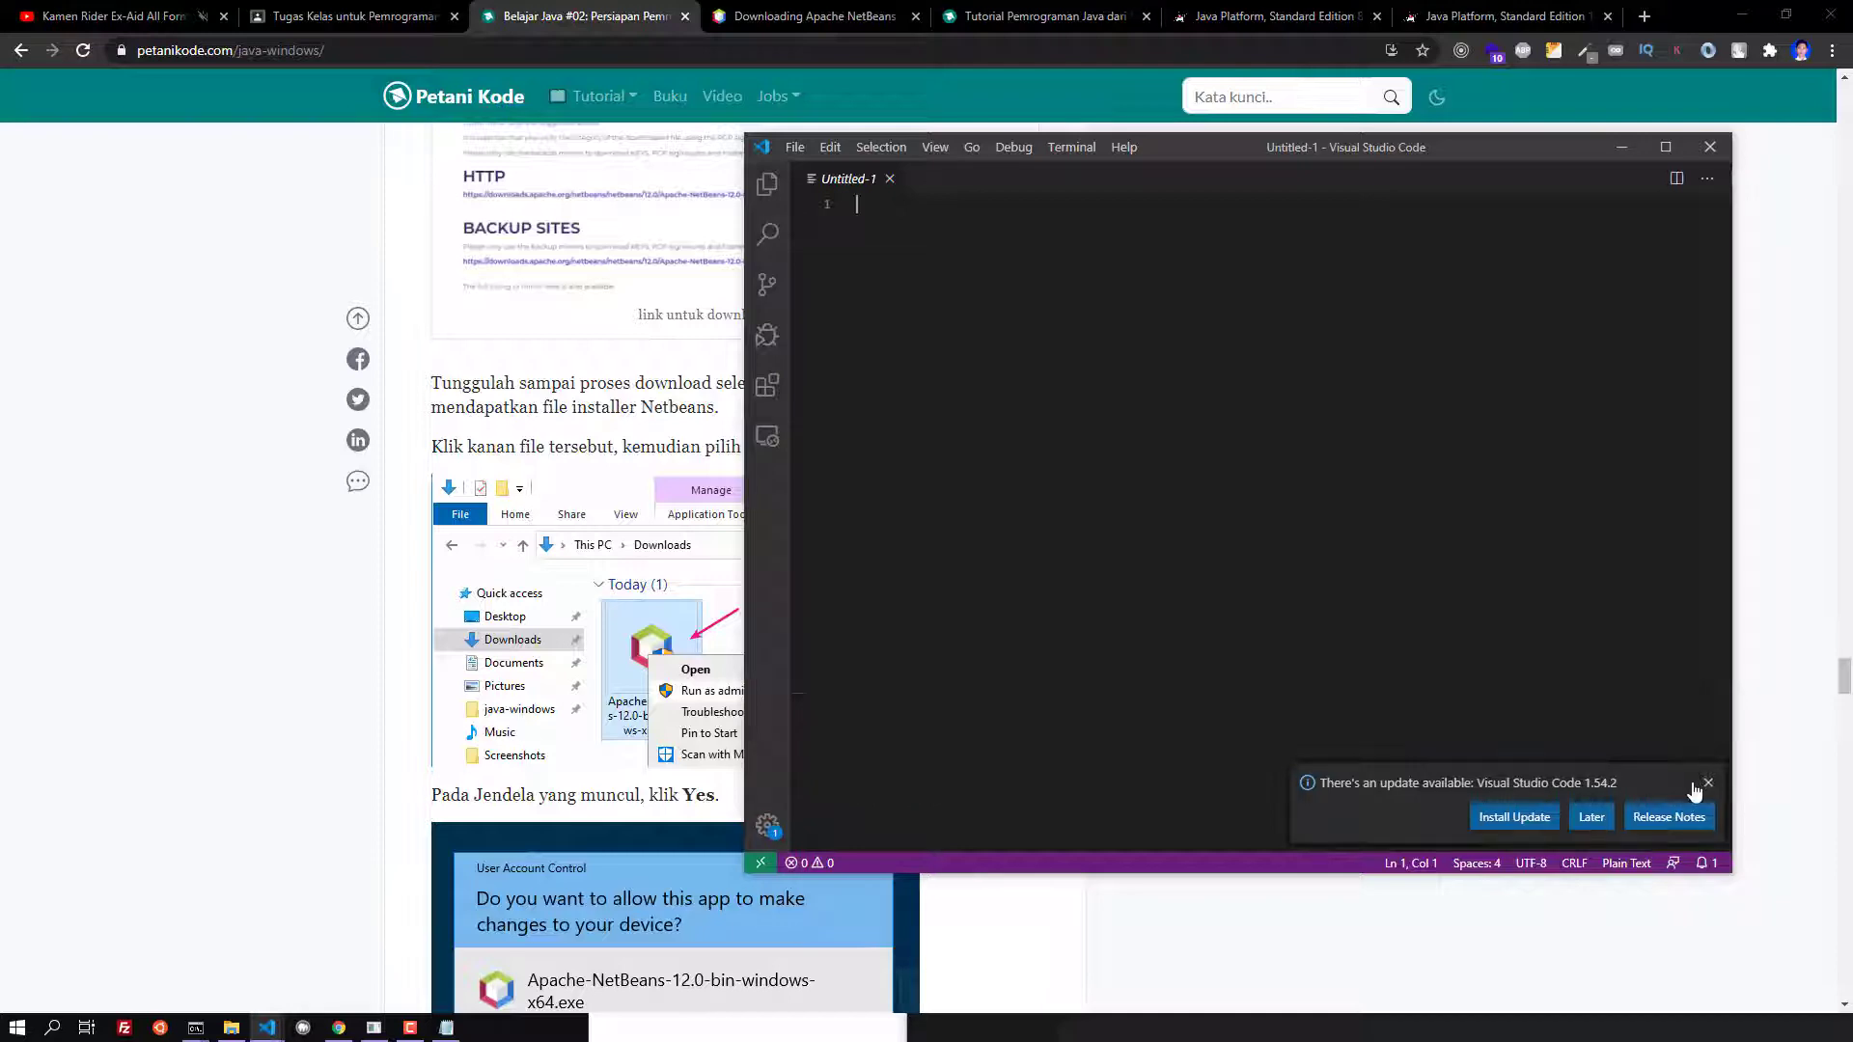
left_click(1708, 783)
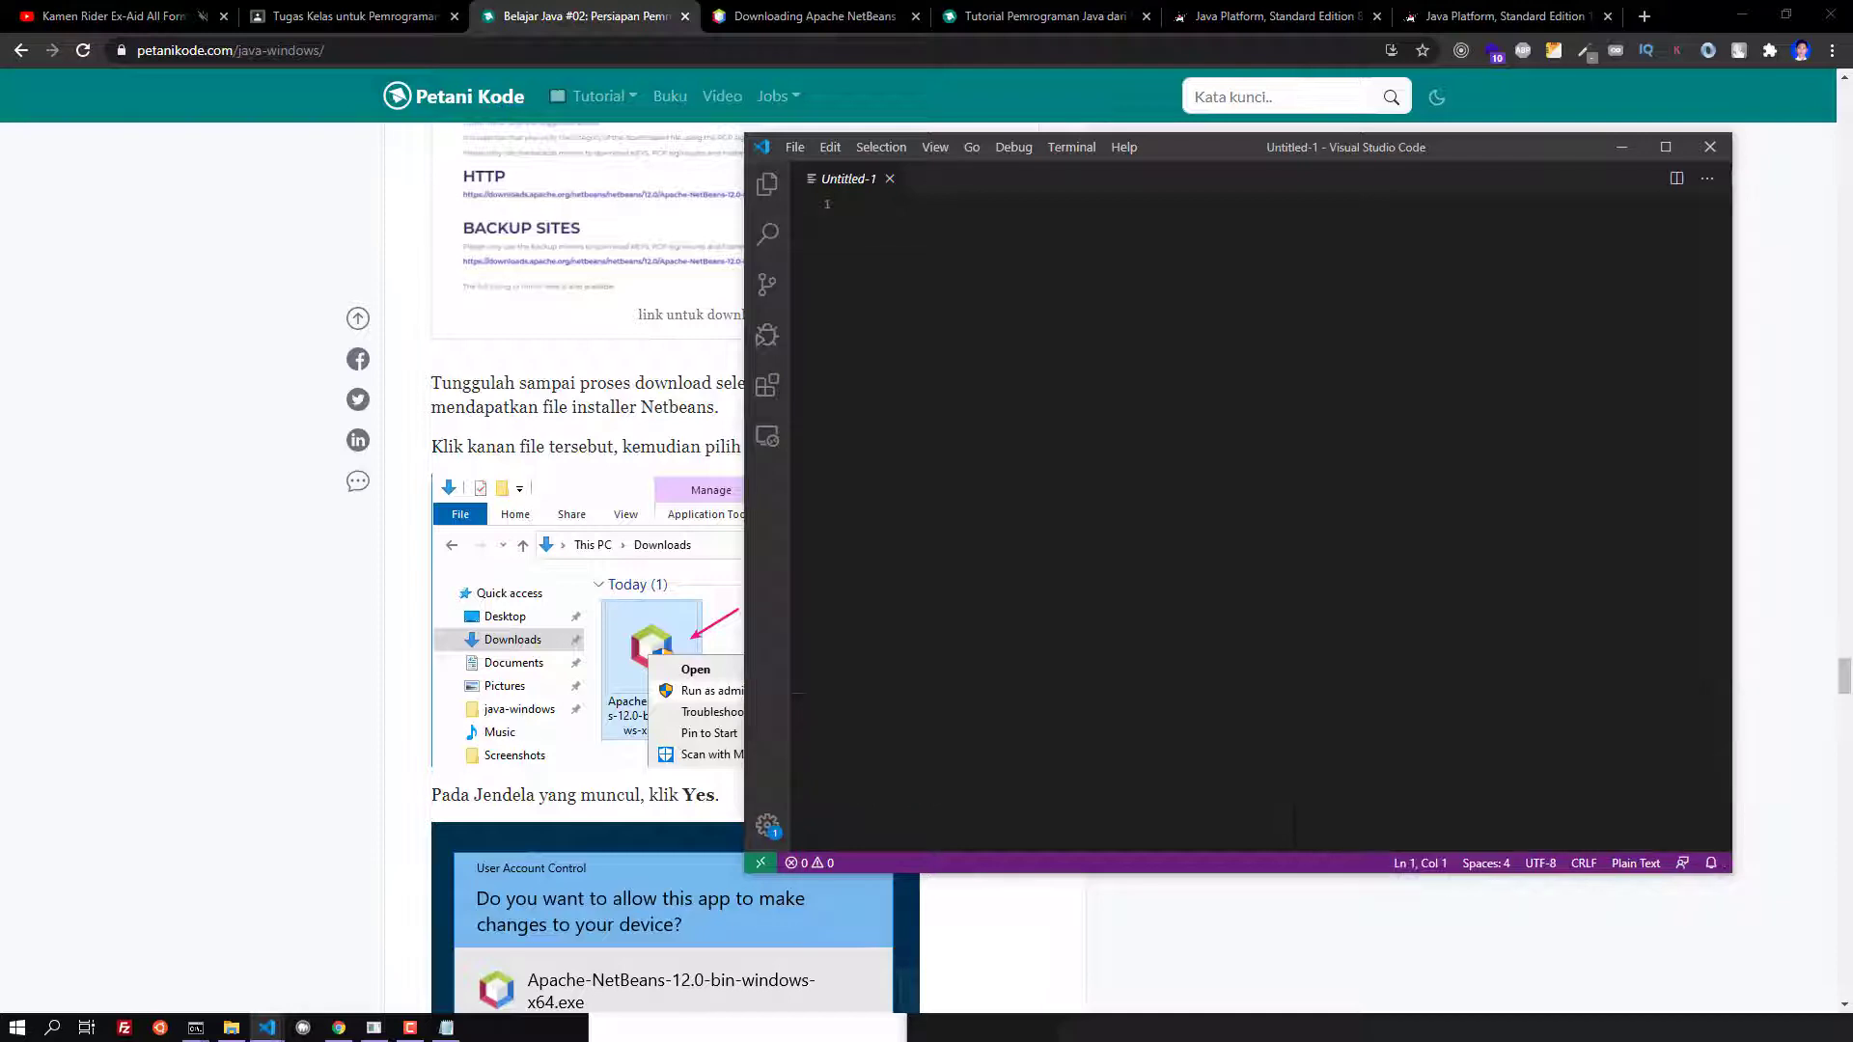
left_click(1706, 150)
Read the article's Netbeans installer steps, from granting administrator permission to finishing the installation
scroll(917, 812, "down", 3)
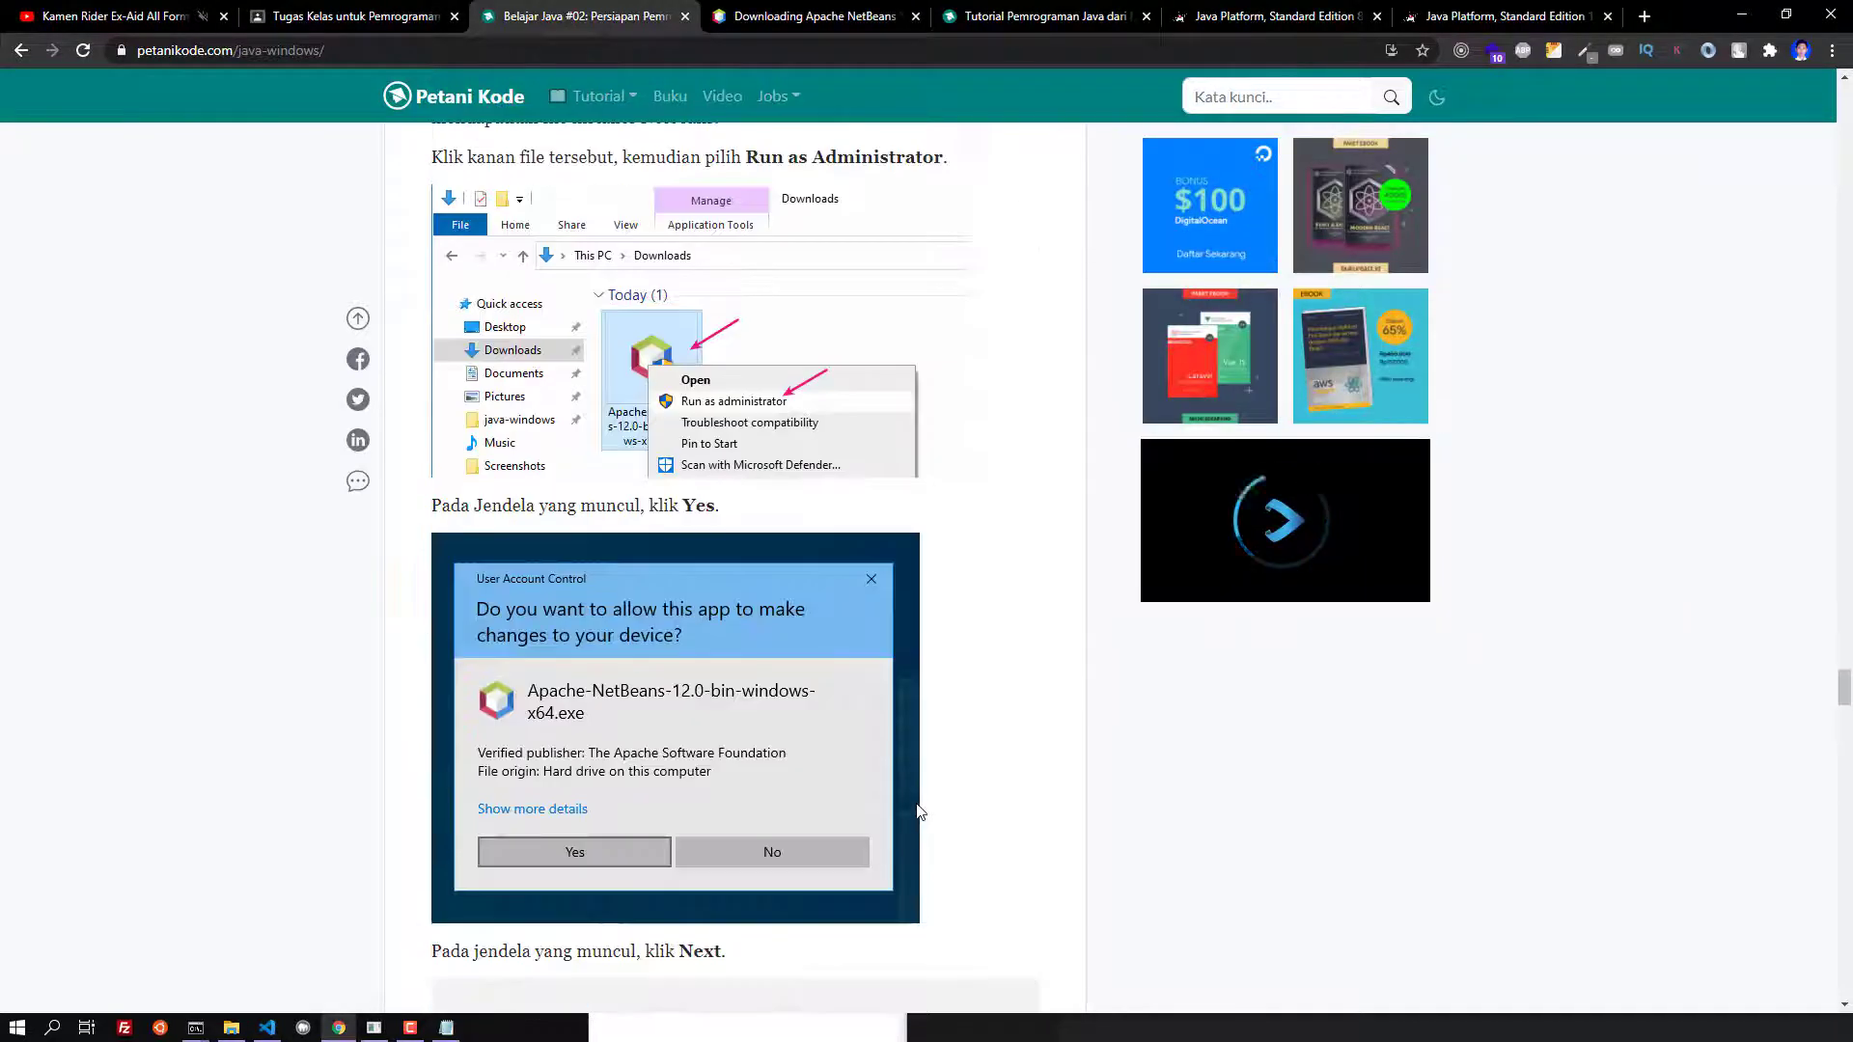
scroll(918, 812, "down", 15)
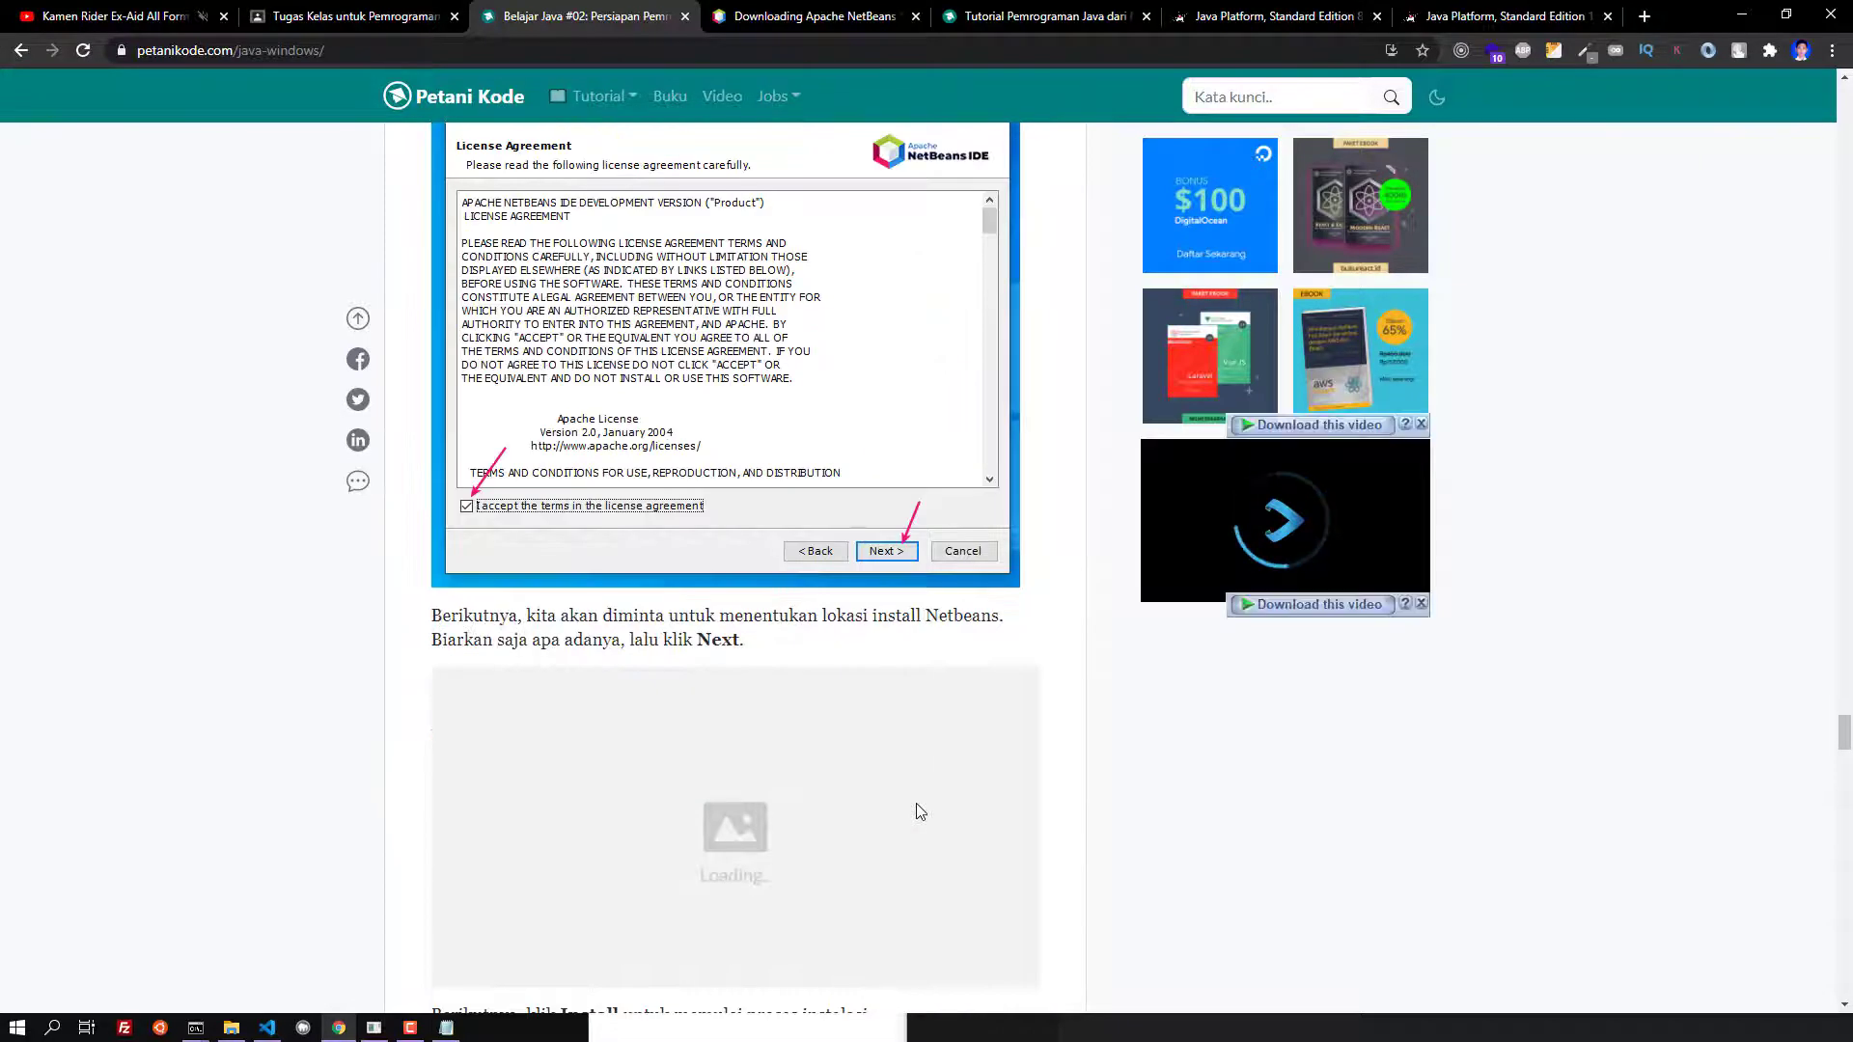
scroll(918, 812, "down", 5)
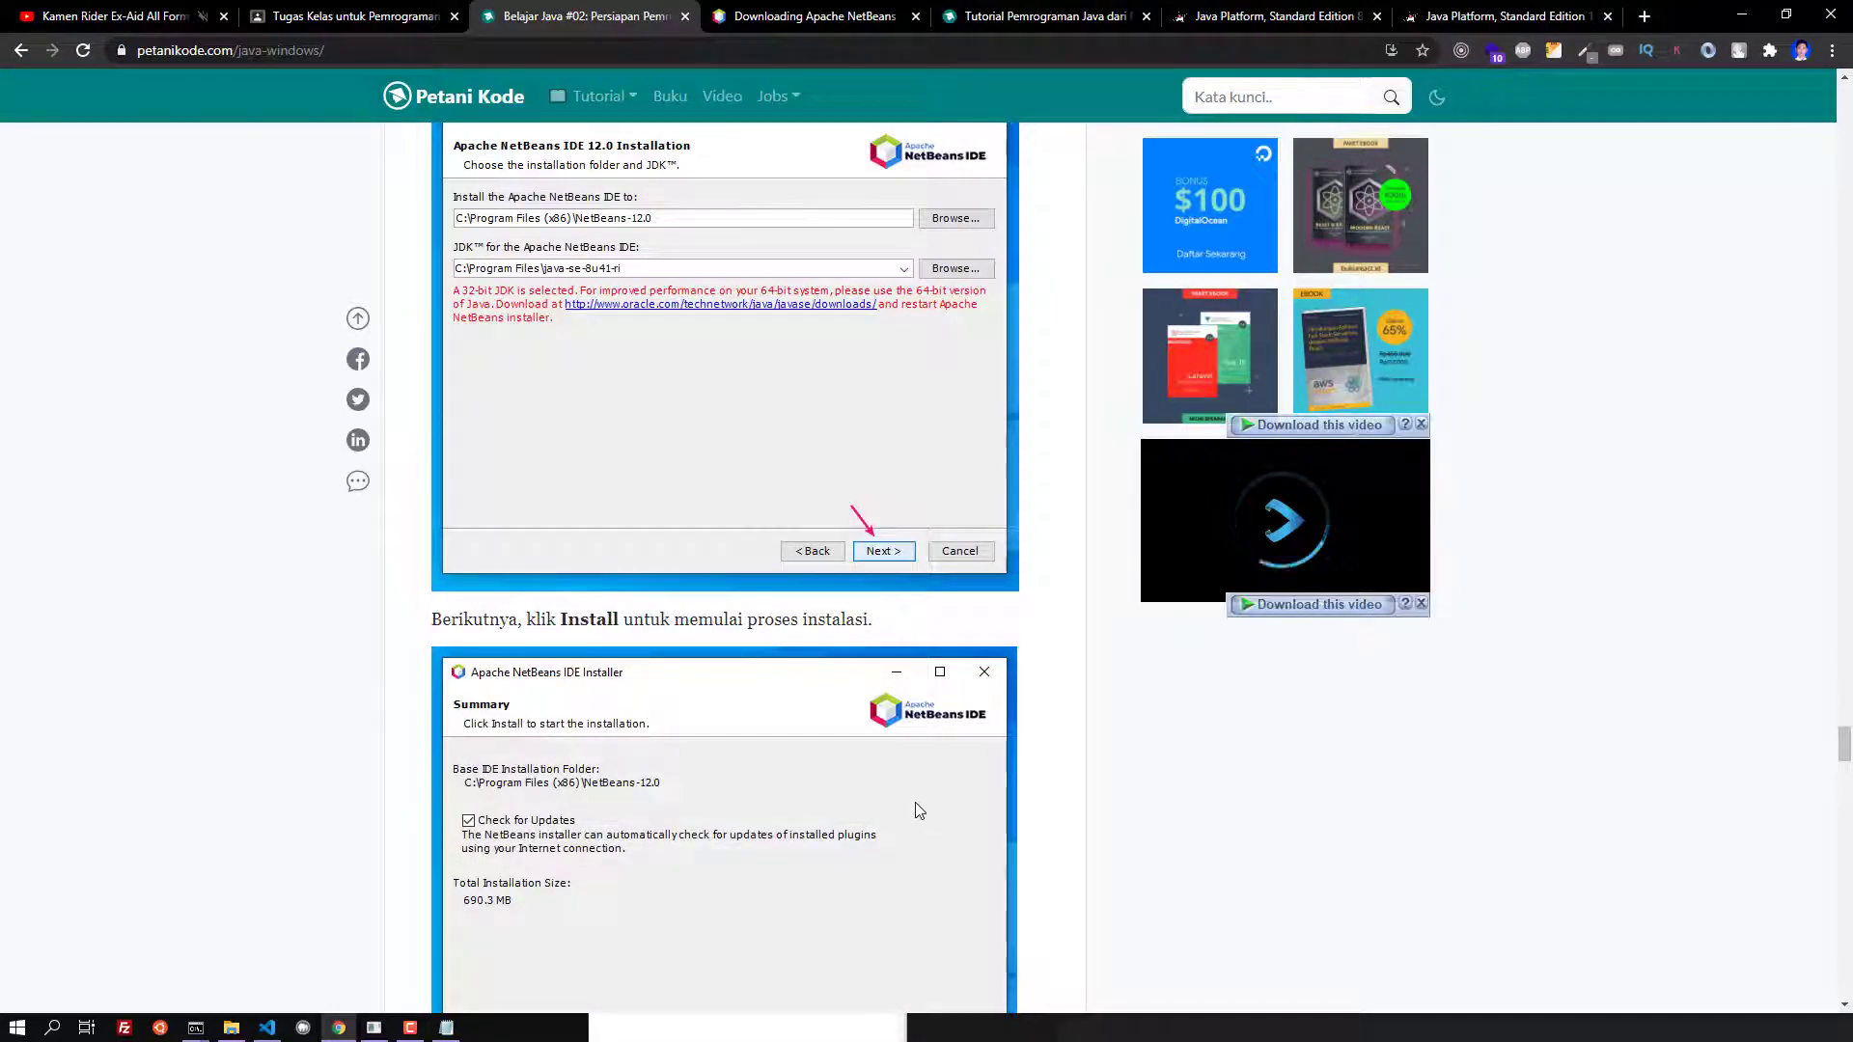
scroll(918, 812, "down", 3)
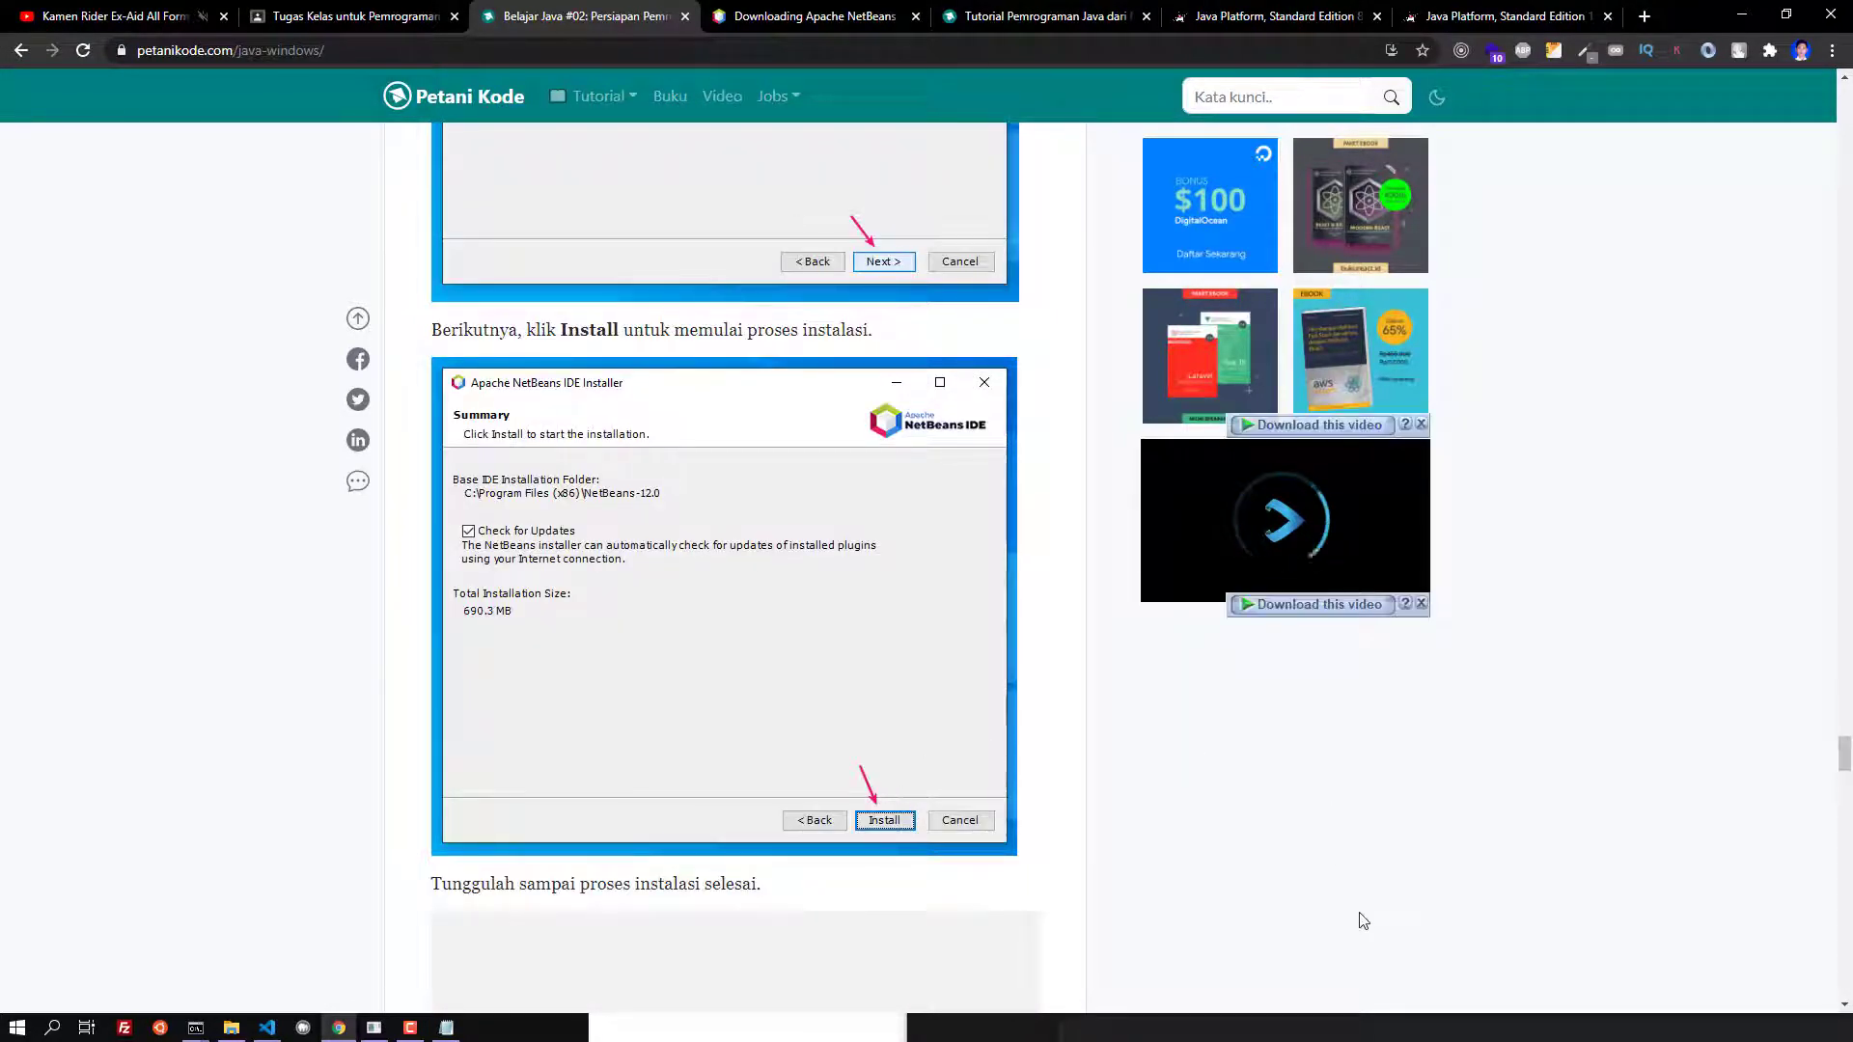
scroll(1158, 832, "down", 9)
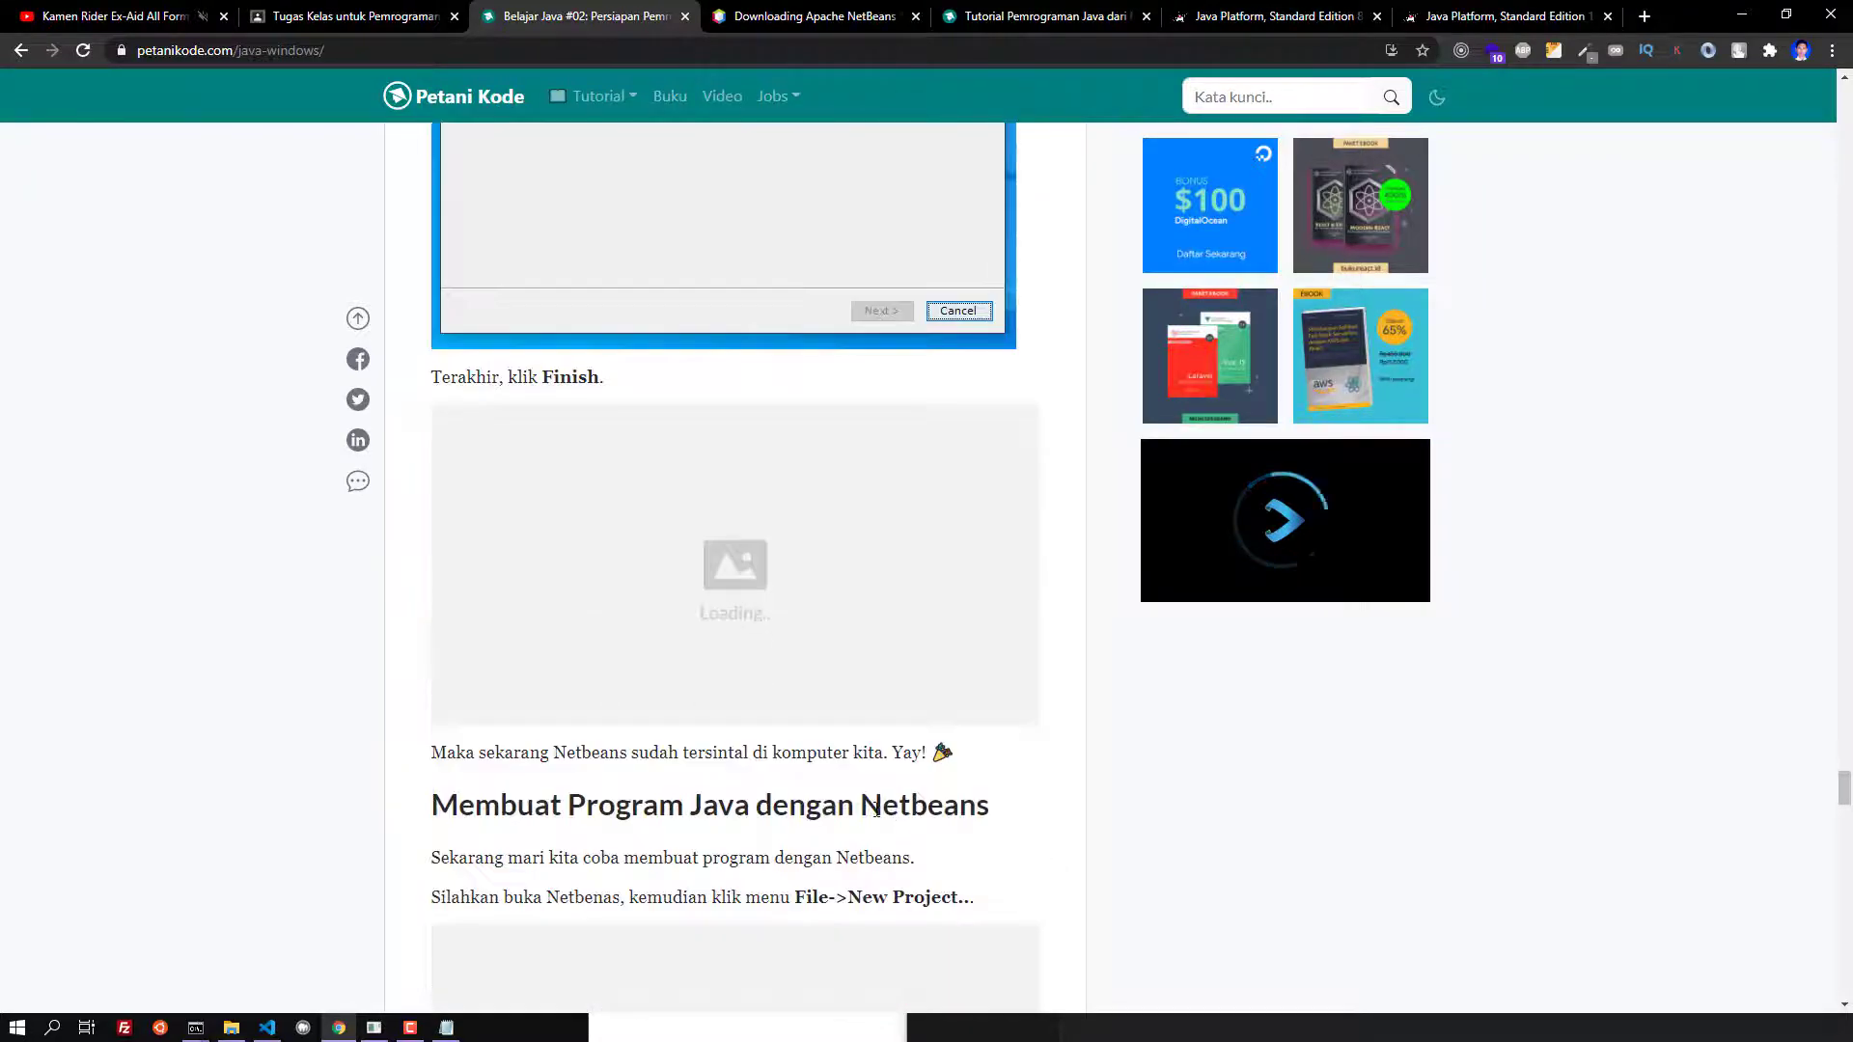
Read the article's guide to creating and running a HelloWorld project in Netbeans, through its closing section
scroll(801, 789, "down", 4)
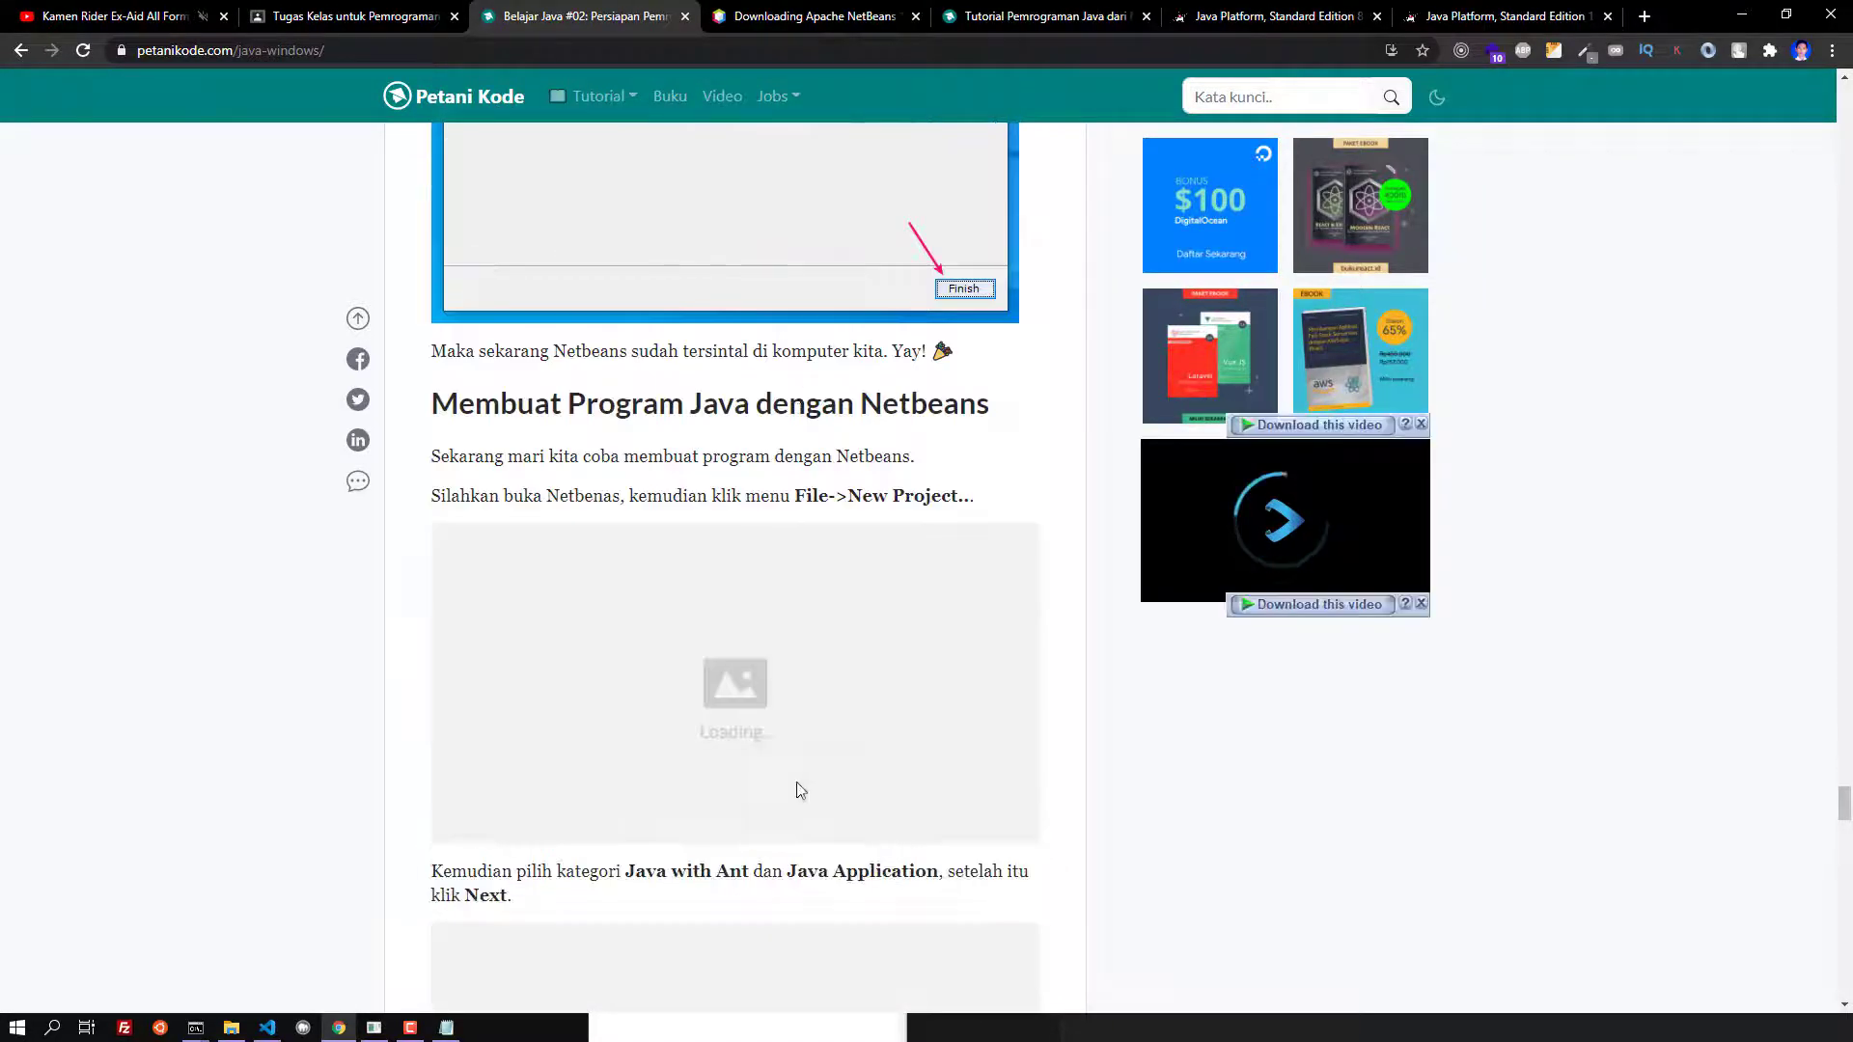
scroll(800, 790, "down", 3)
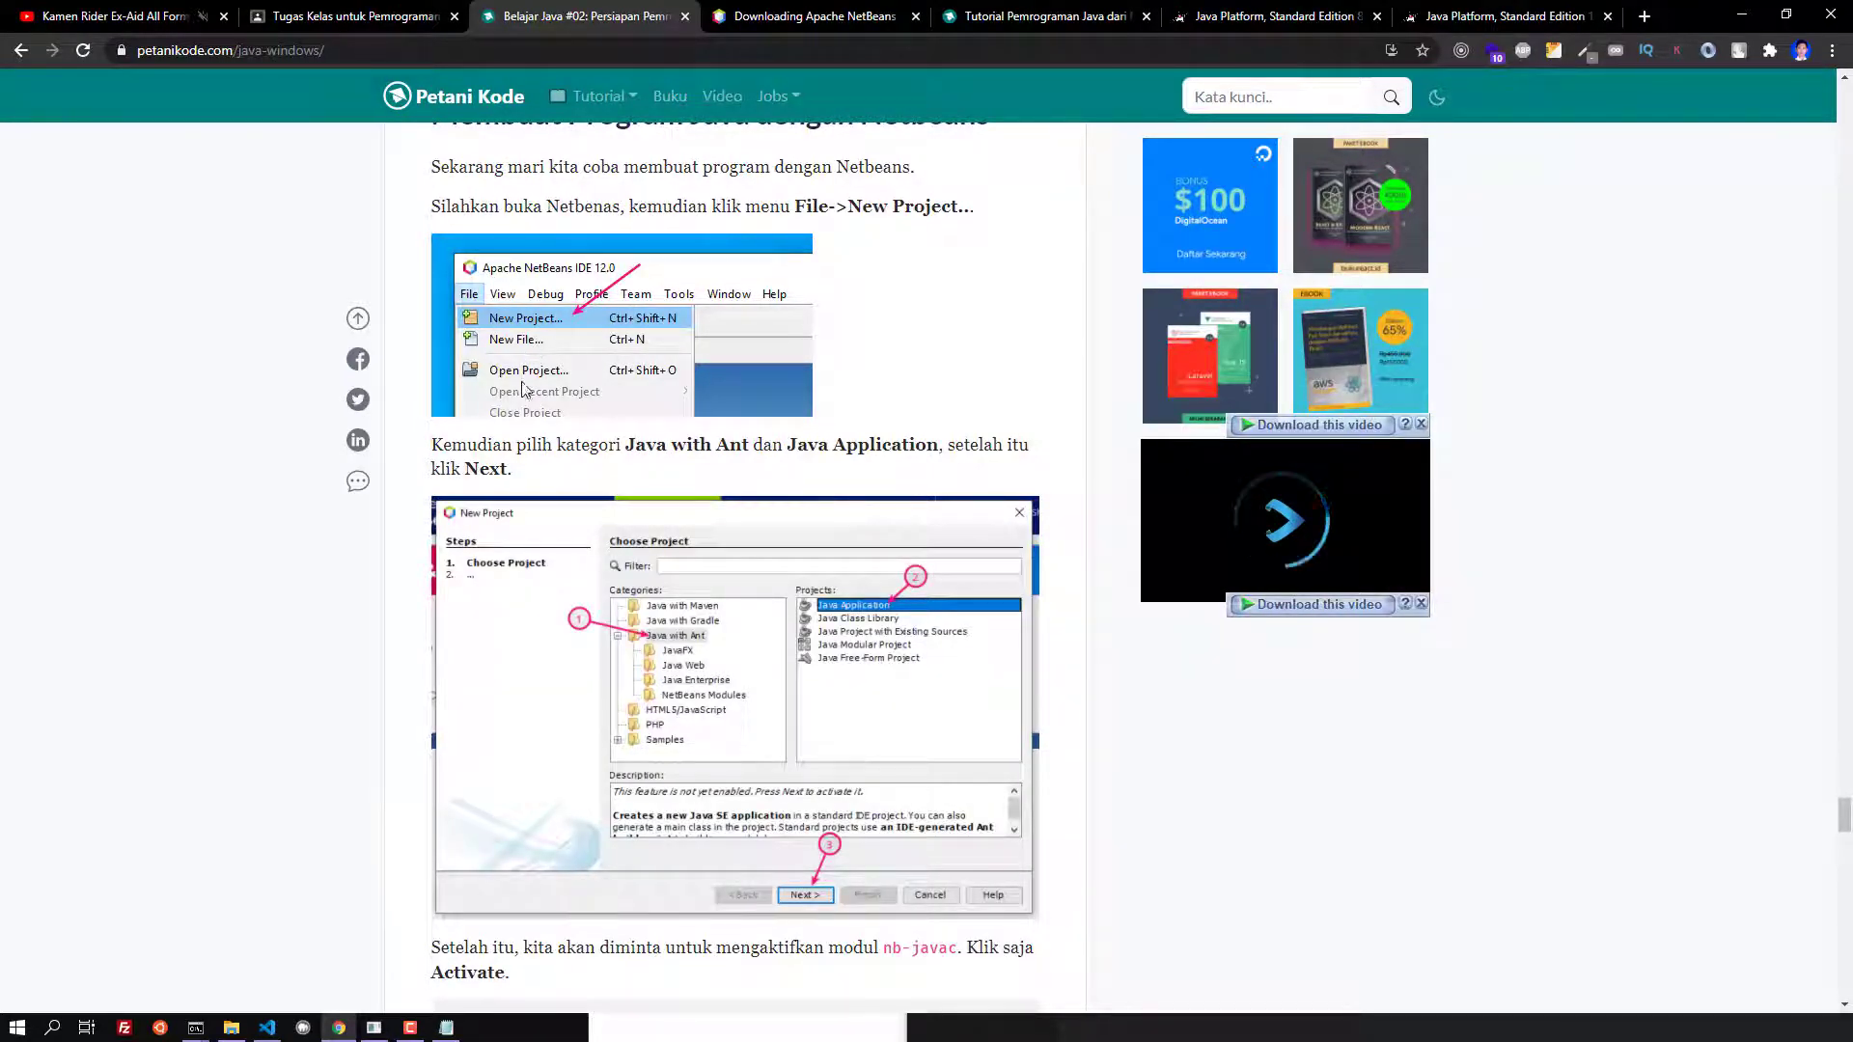
scroll(527, 447, "down", 10)
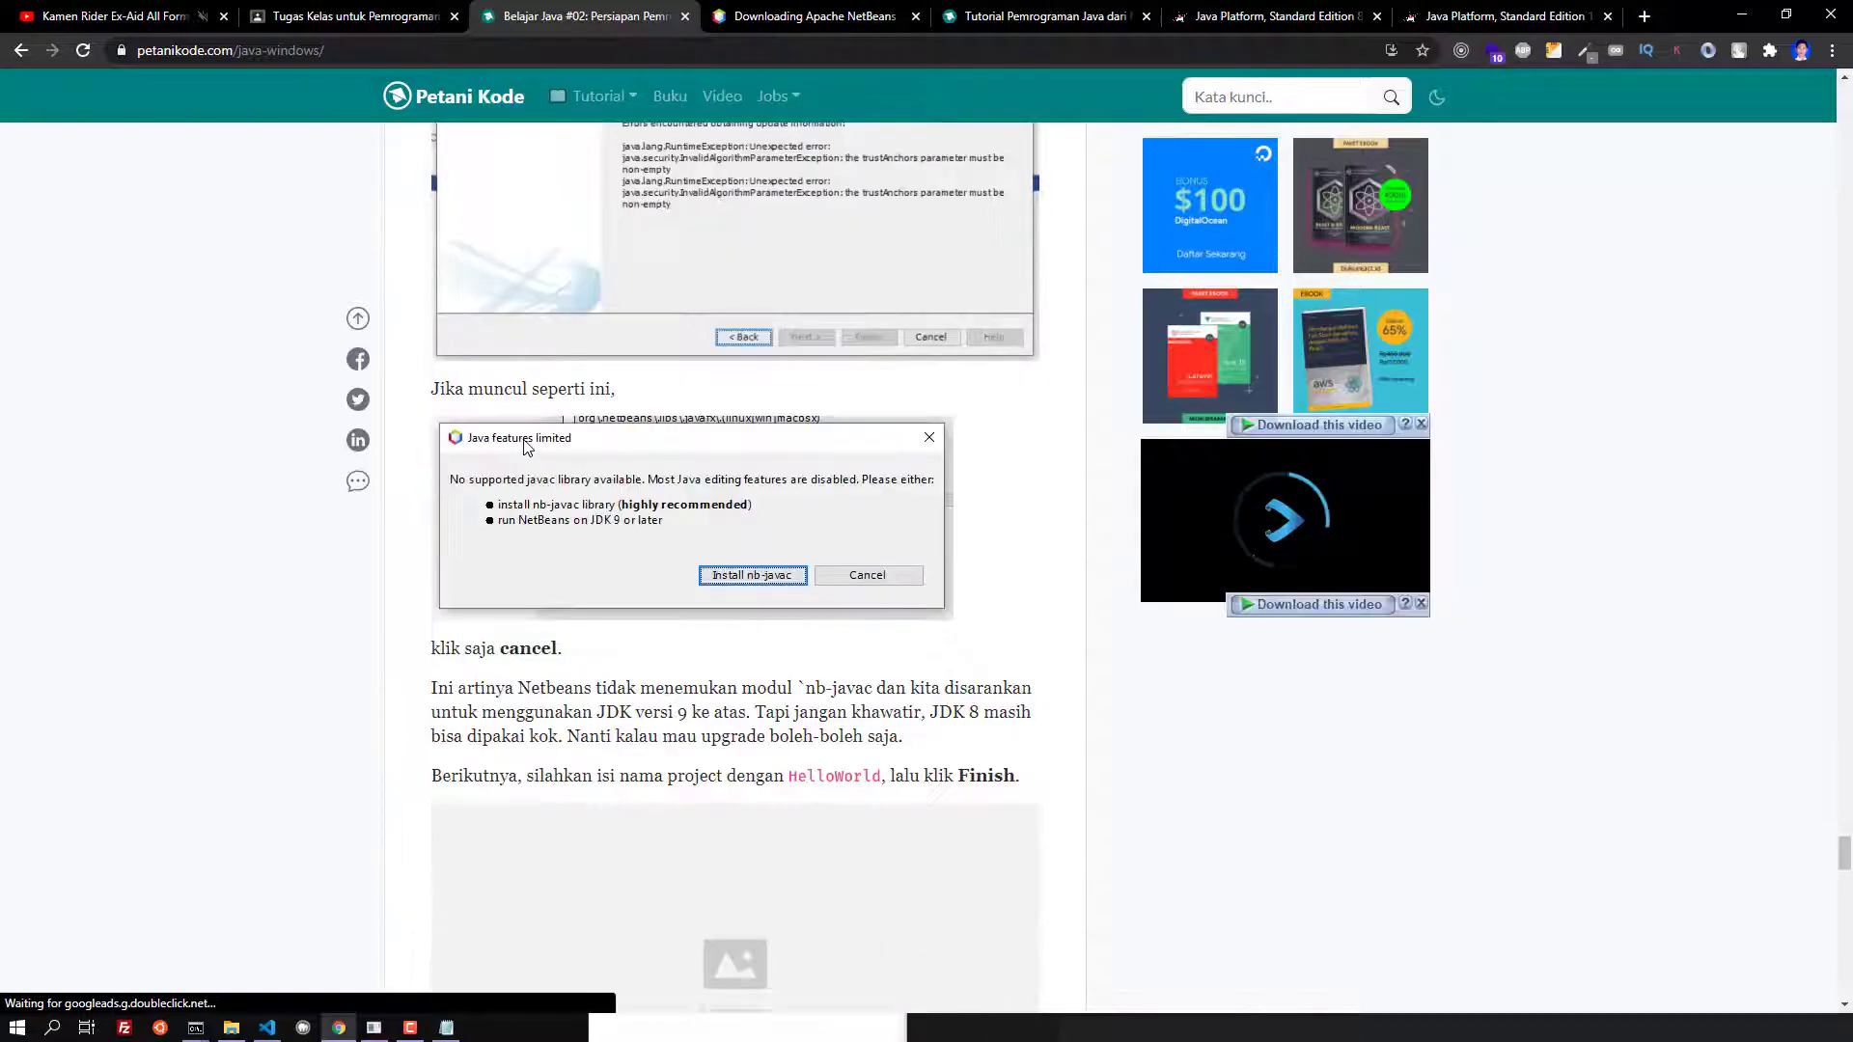
scroll(664, 690, "down", 8)
scroll(665, 689, "down", 4)
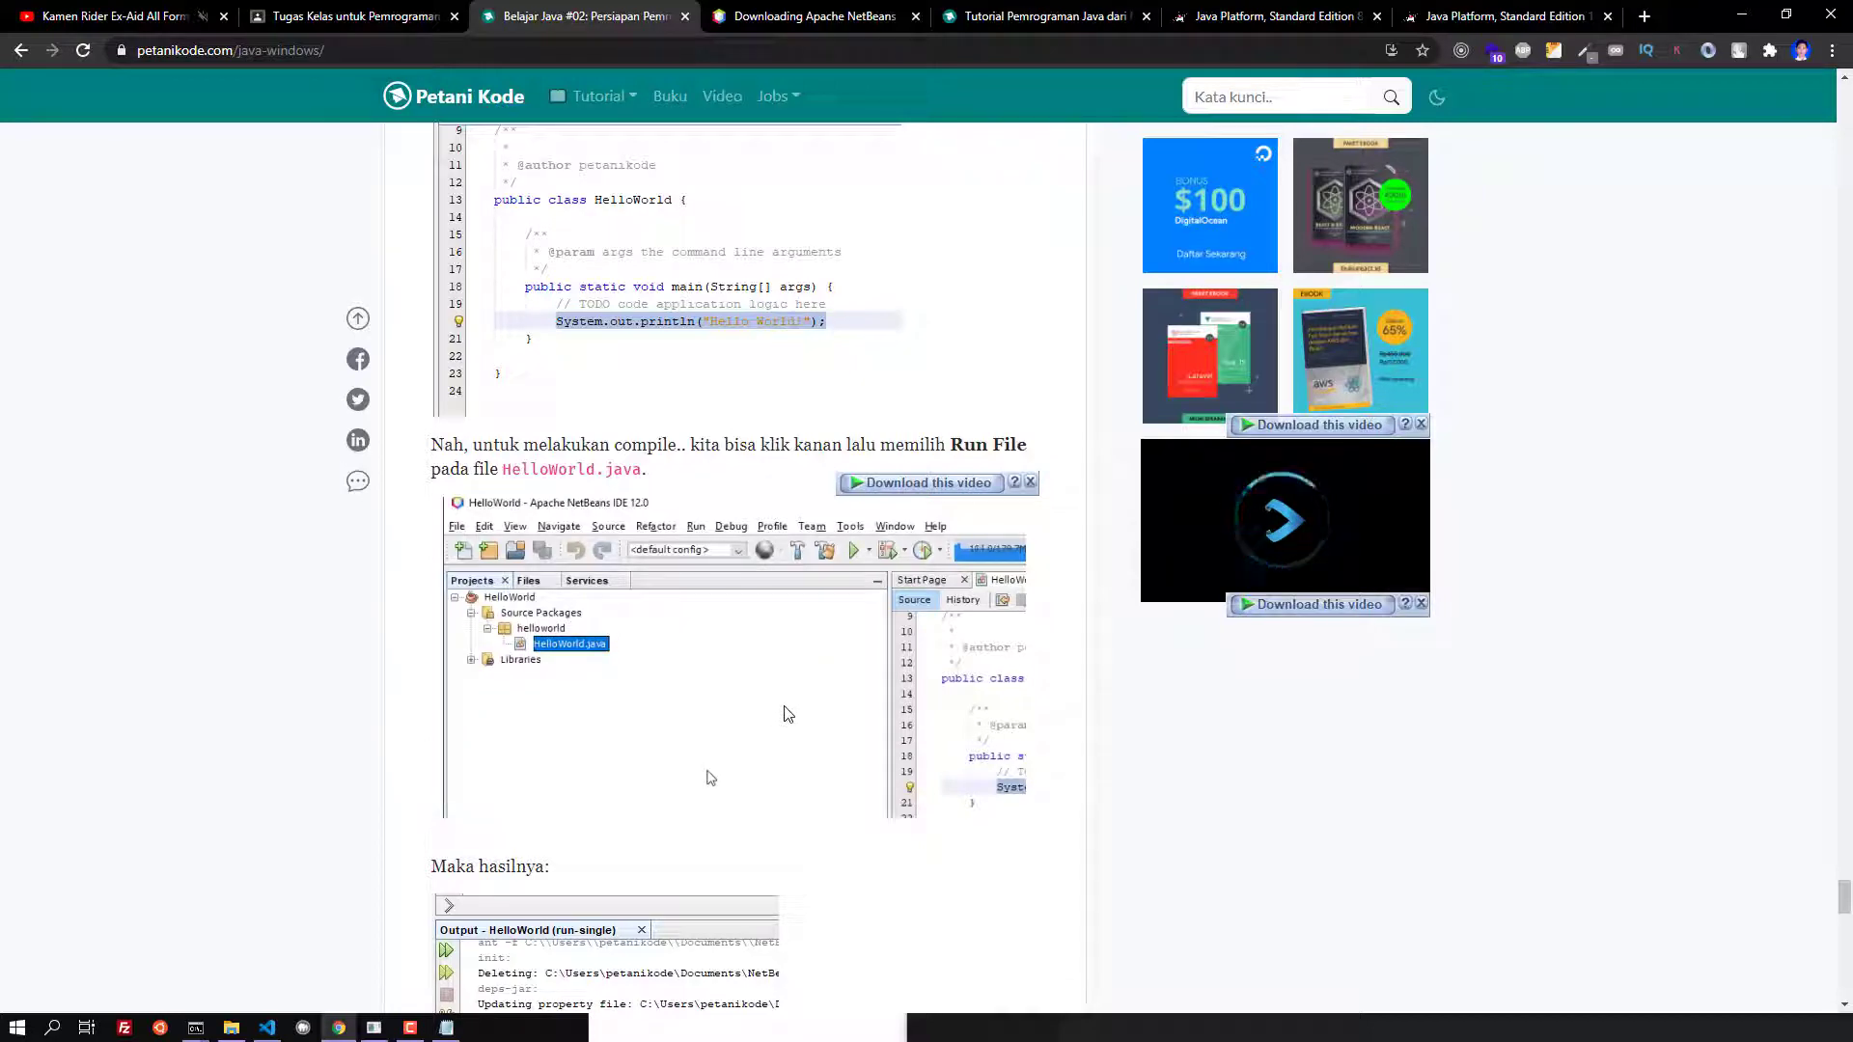
scroll(664, 689, "down", 5)
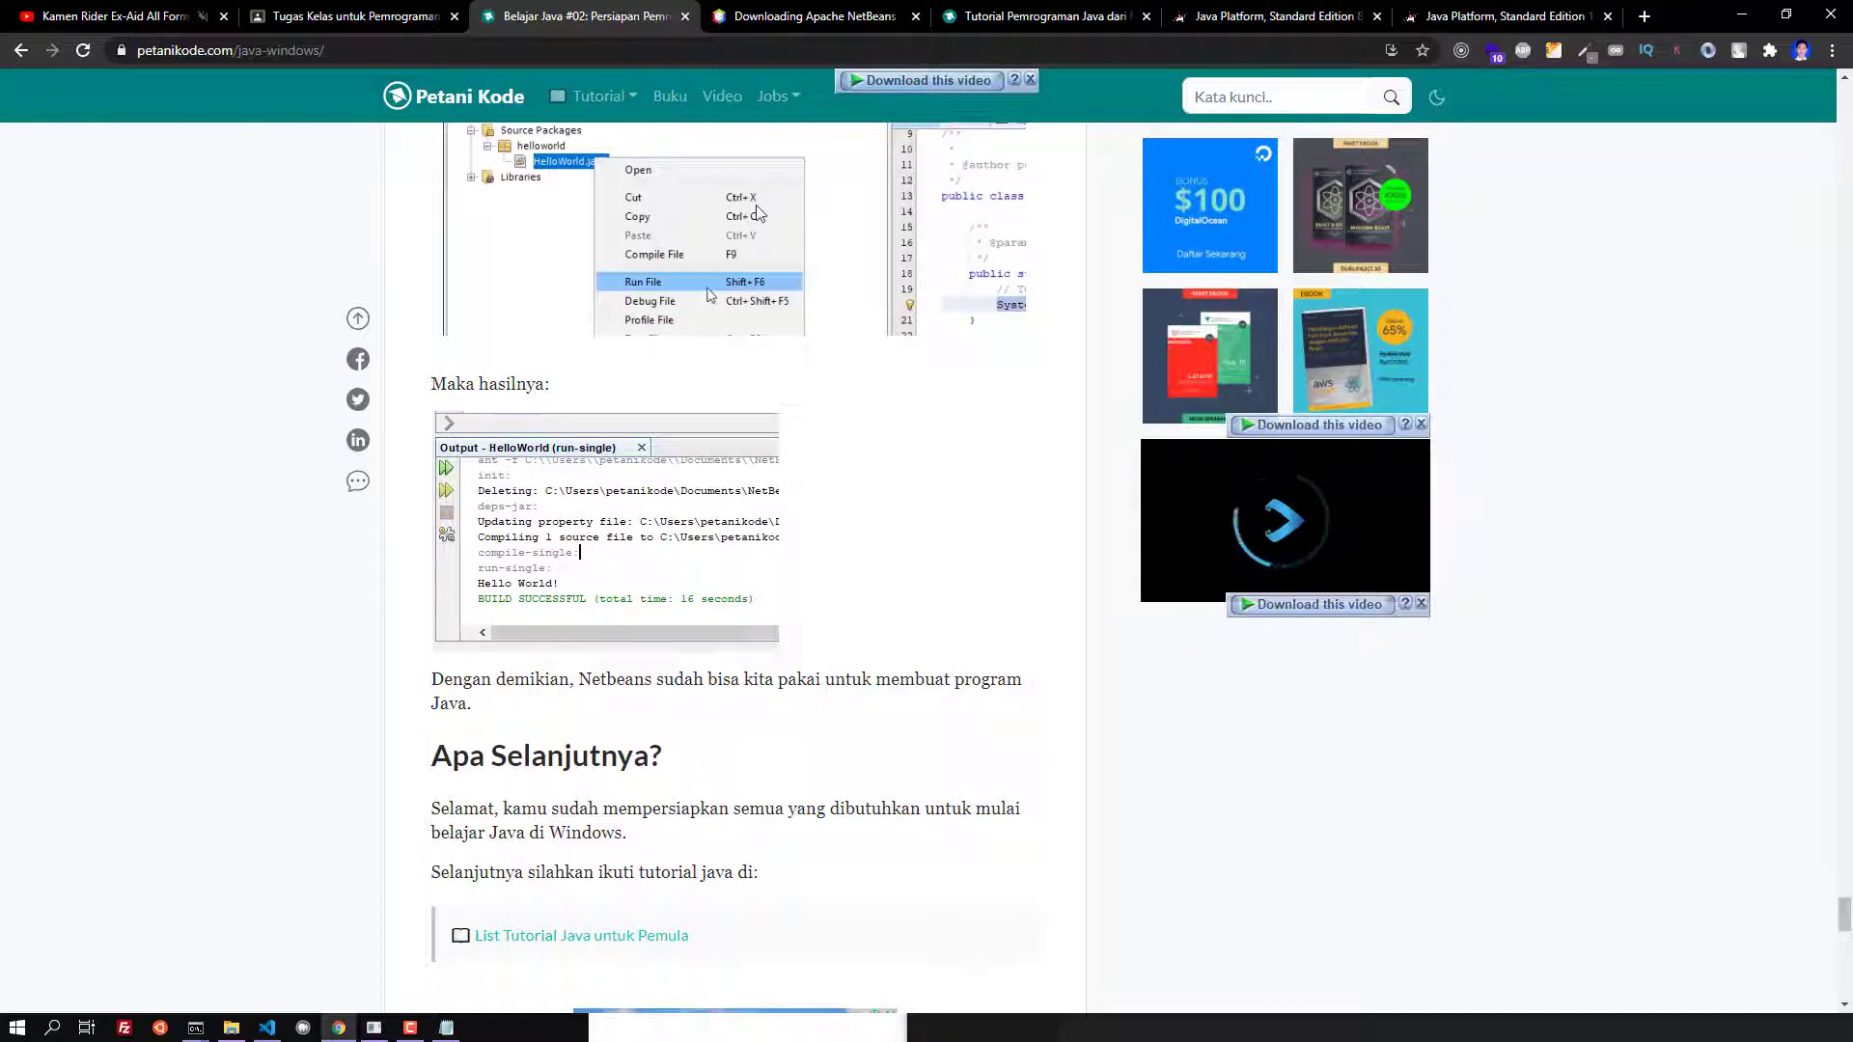
scroll(734, 386, "down", 4)
scroll(733, 386, "up", 4)
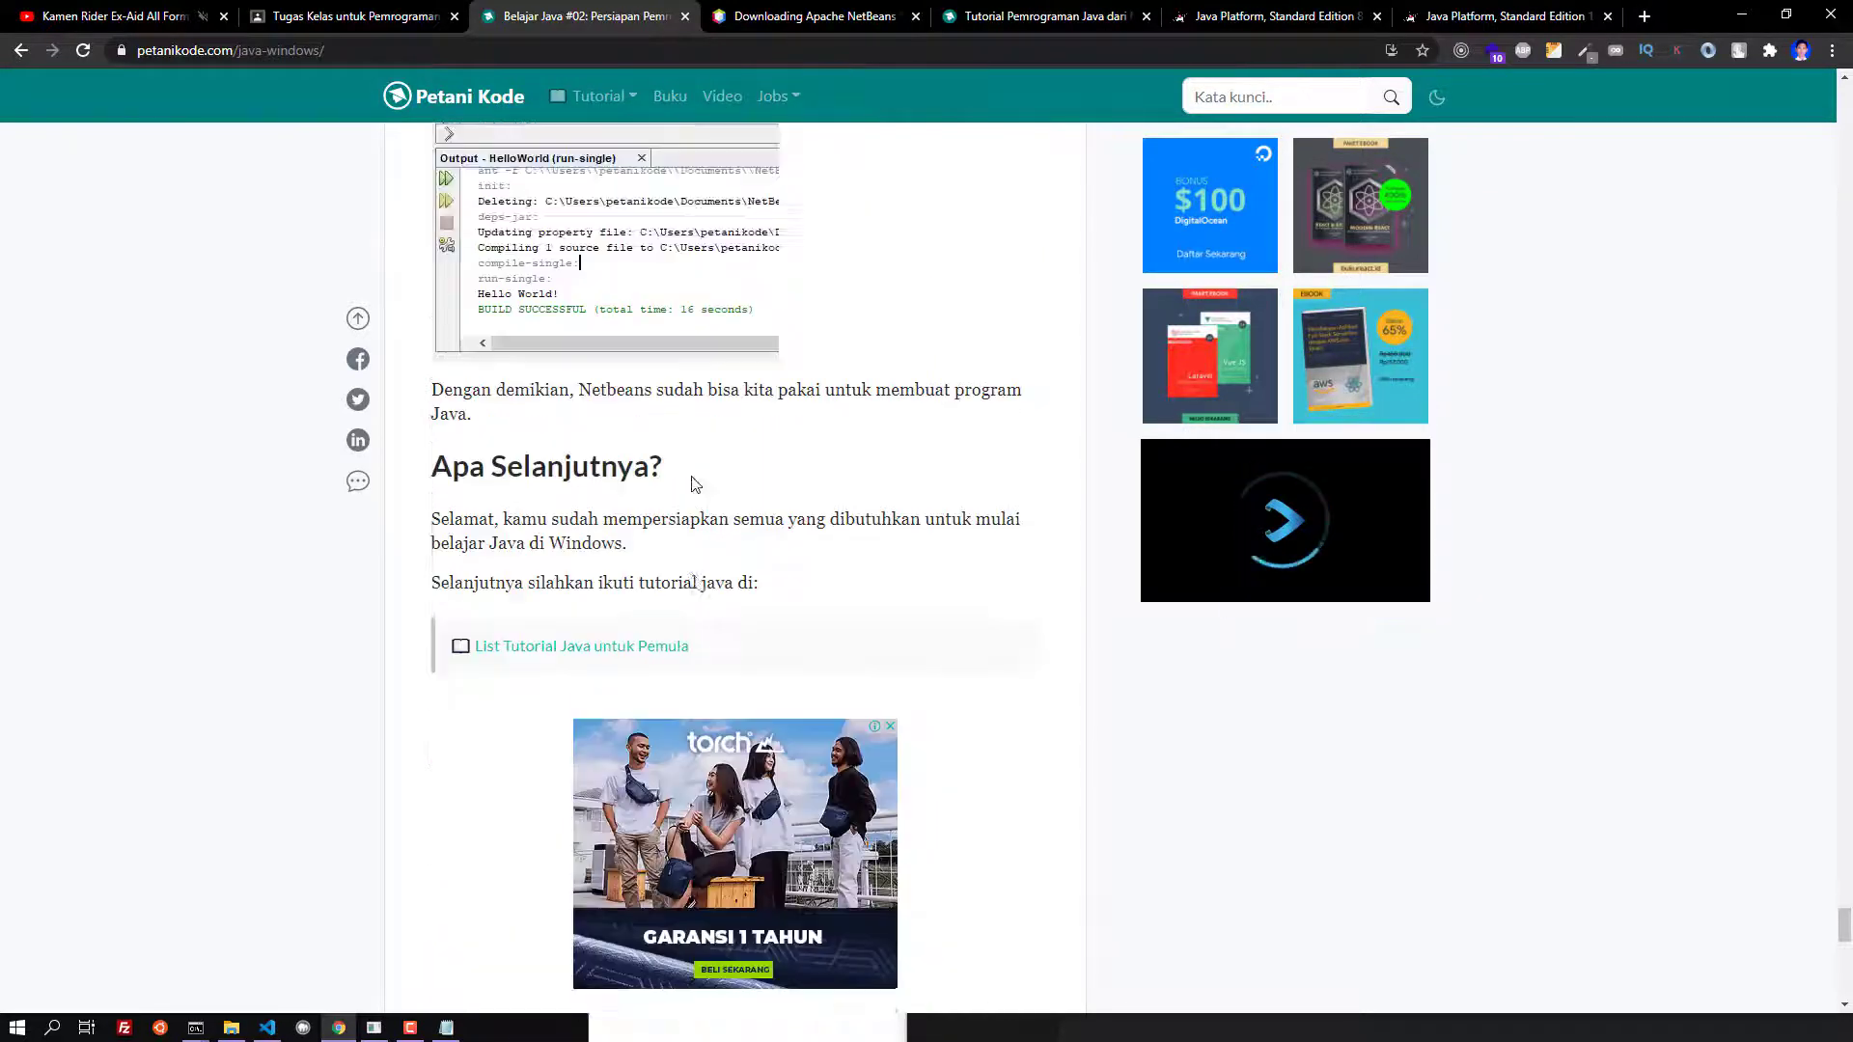
On the Apache NetBeans 12.0 download page, choose the Windows x64 installer and request it from the suggested mirror
key("ctrl+Tab")
key("ctrl+Tab")
key("ctrl+shift+Tab")
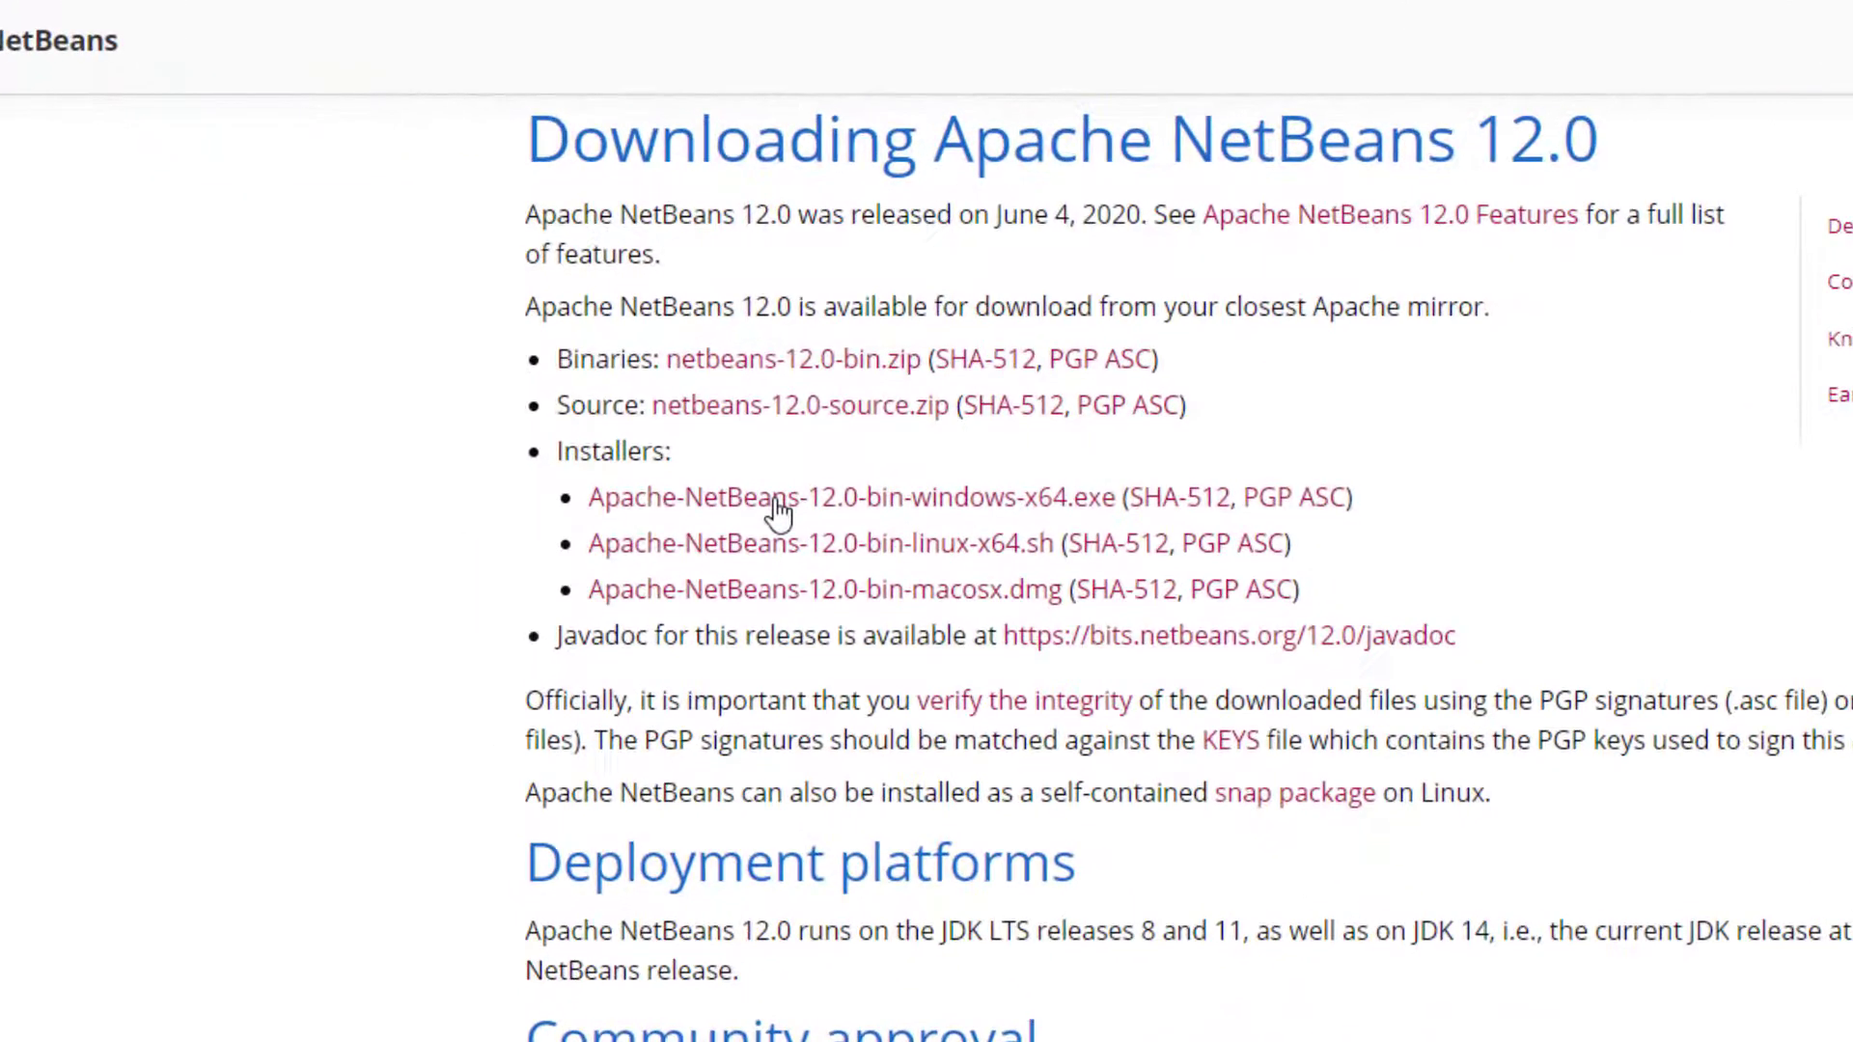
left_click(702, 500)
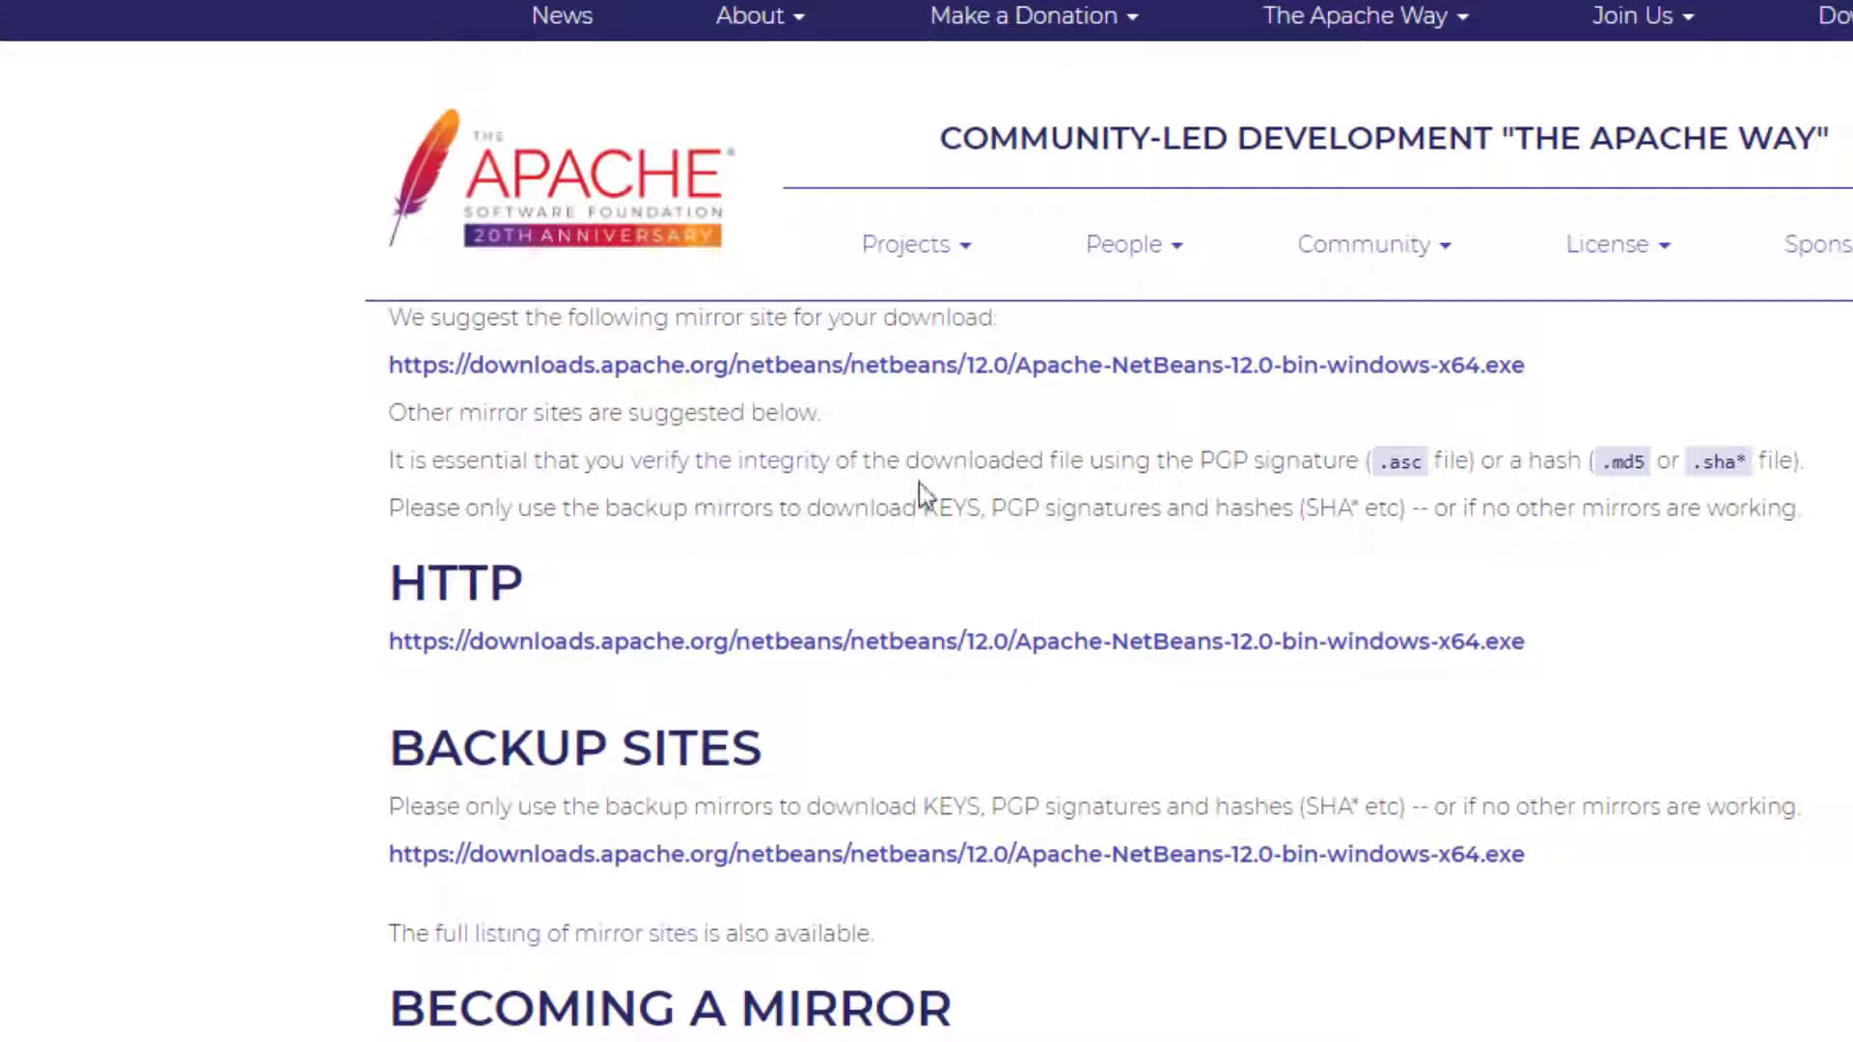
left_click(1103, 371)
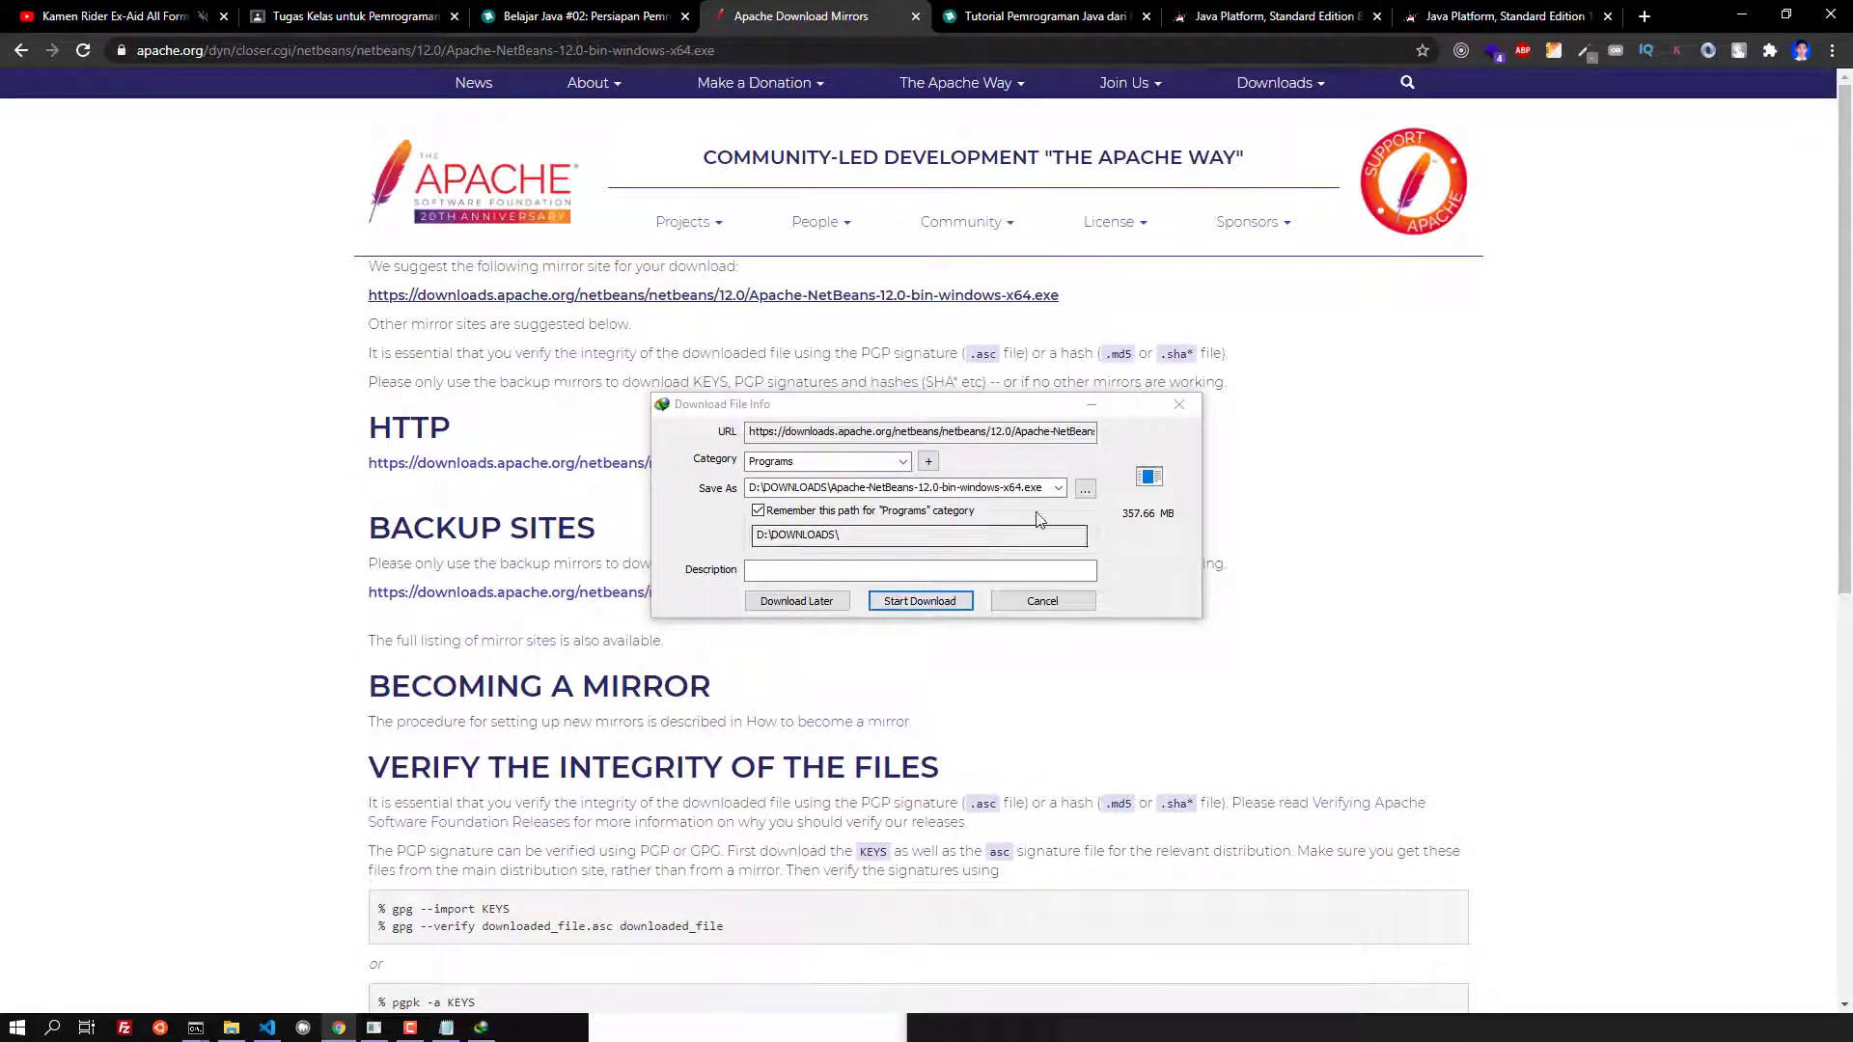
Download the NetBeans 12.0 installer into the SMK 4 KUNINGAN folder on drive D and check its saved path
left_click(1085, 489)
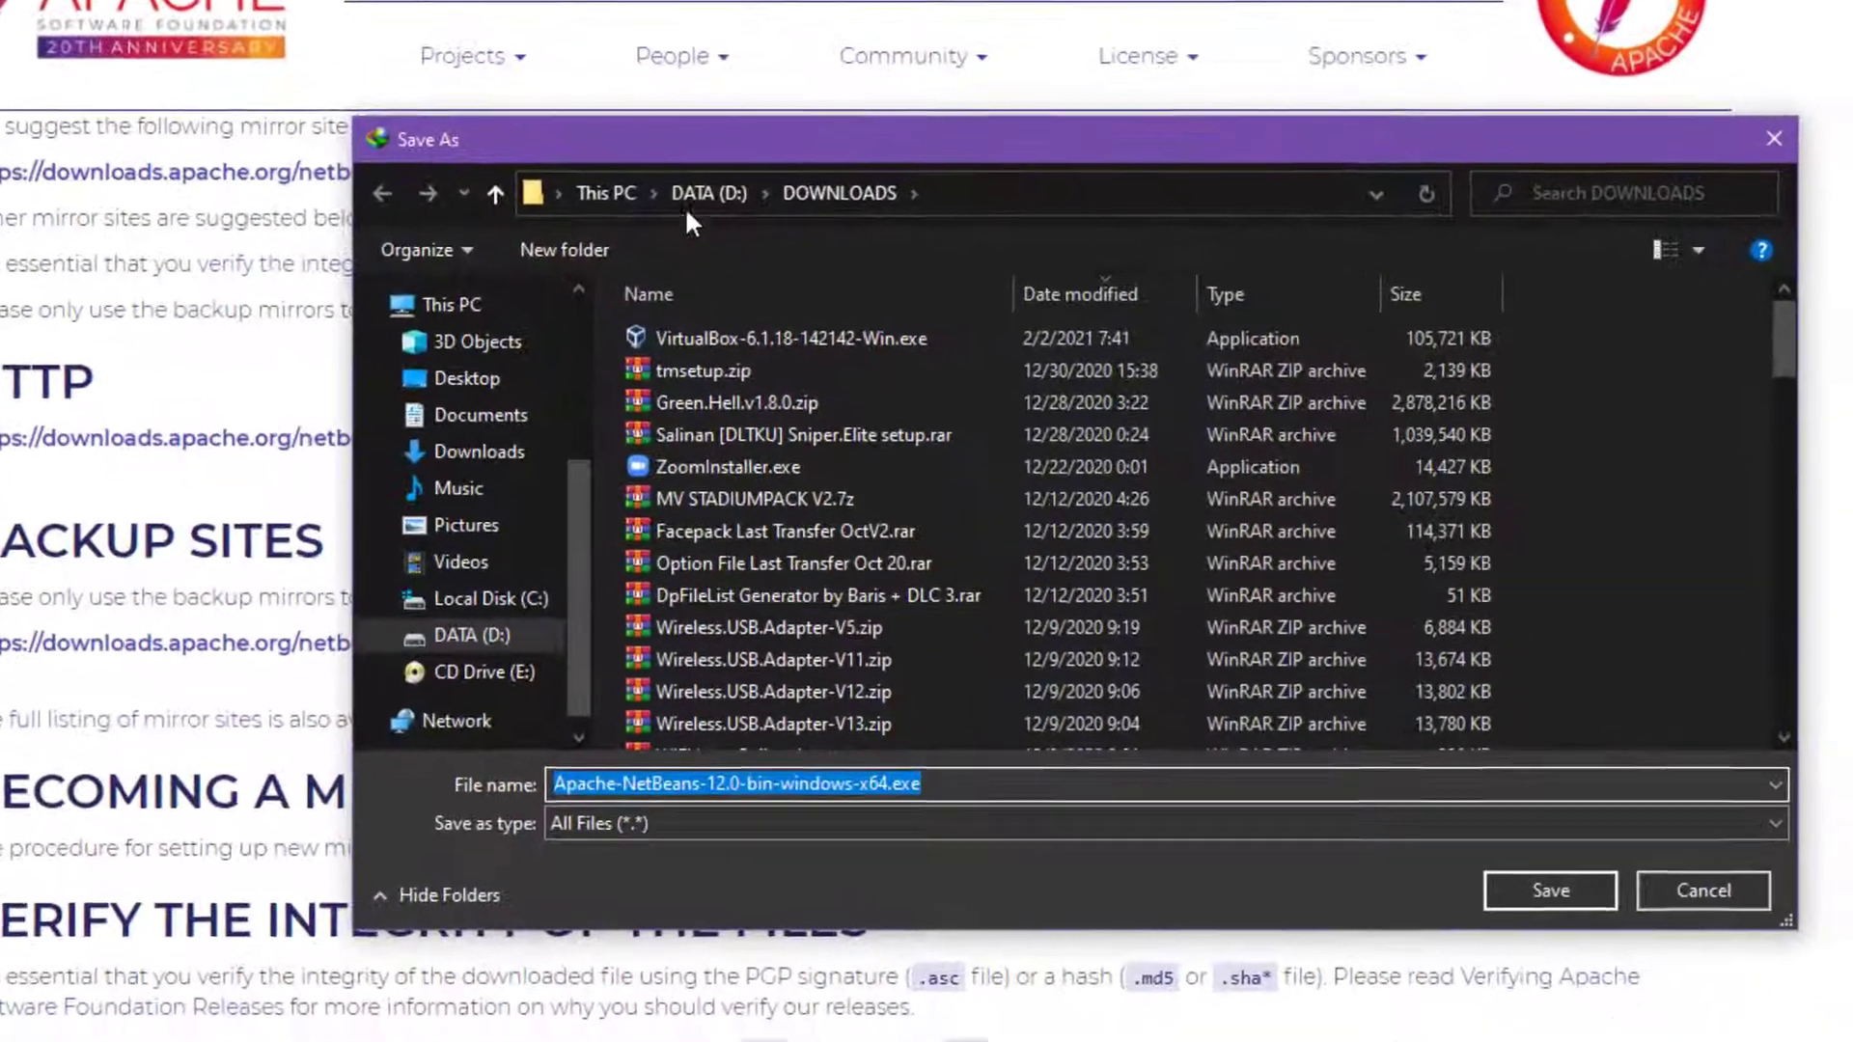
left_click(687, 208)
scroll(656, 521, "down", 3)
scroll(671, 444, "up", 2)
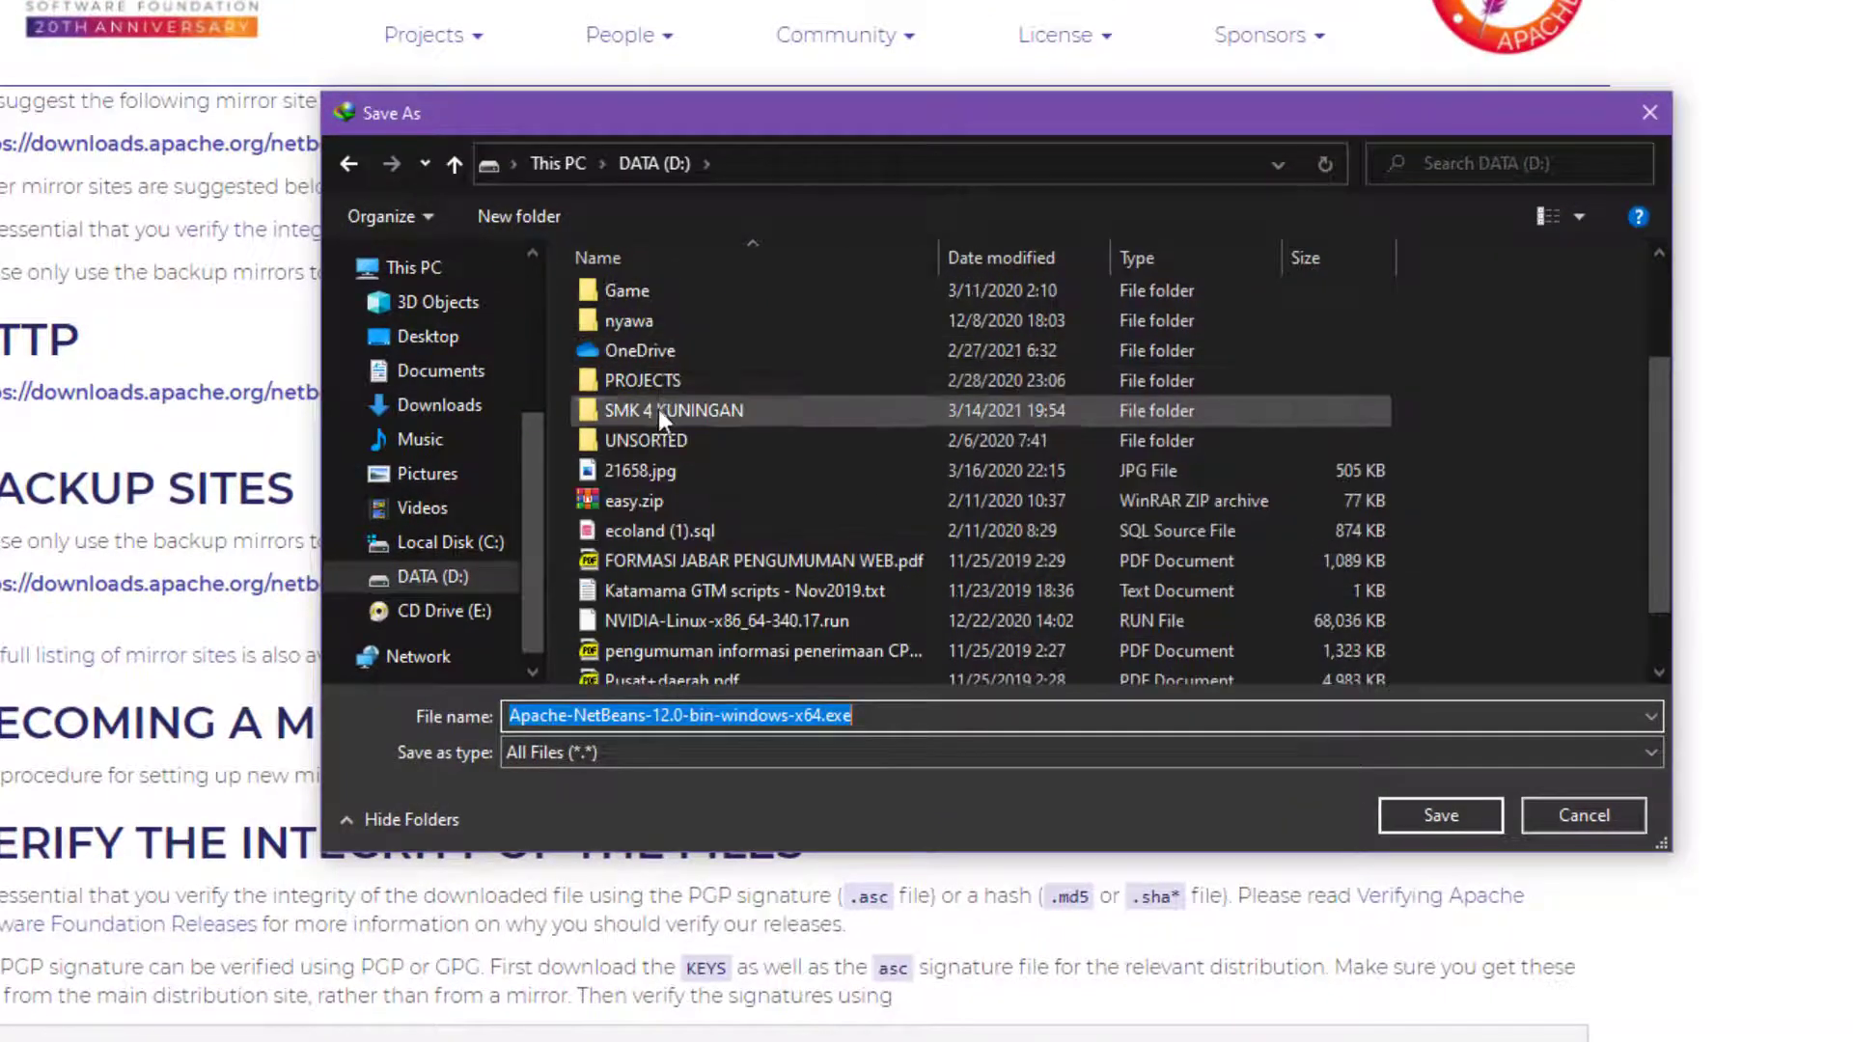
double_click(659, 410)
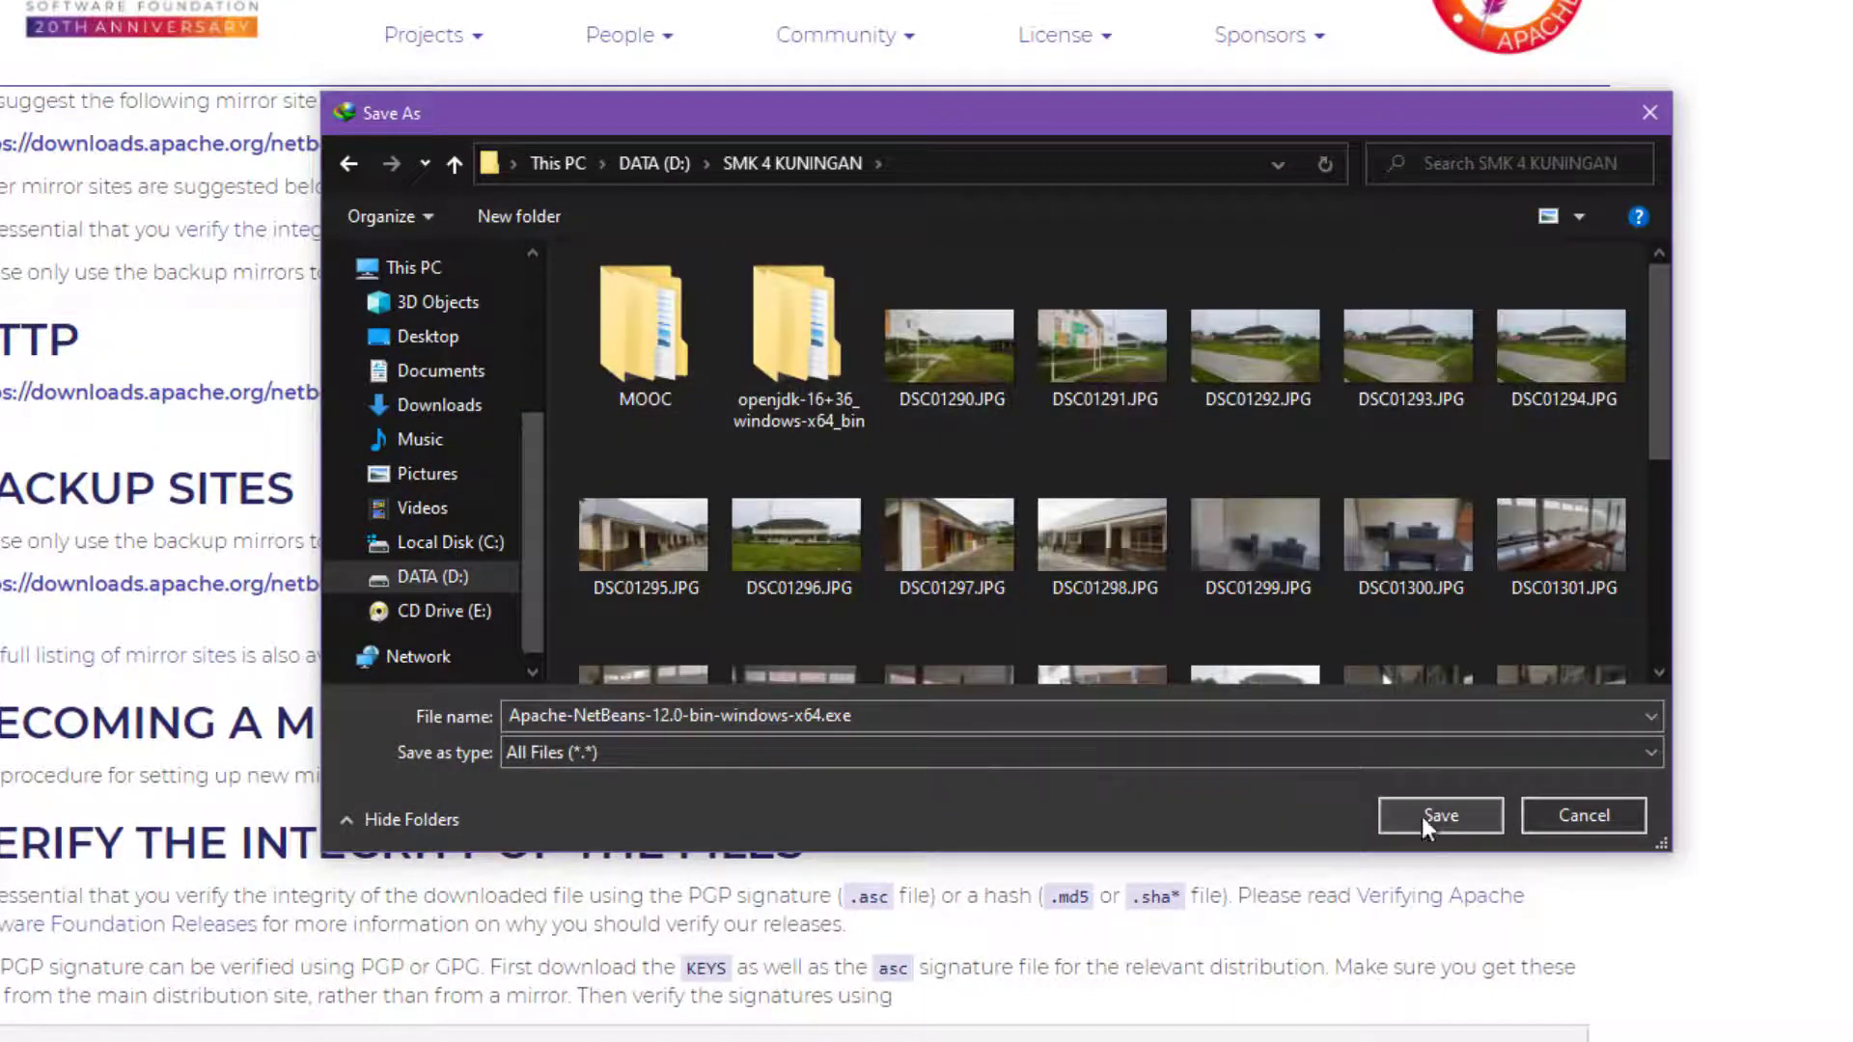
left_click(1422, 817)
left_click(777, 594)
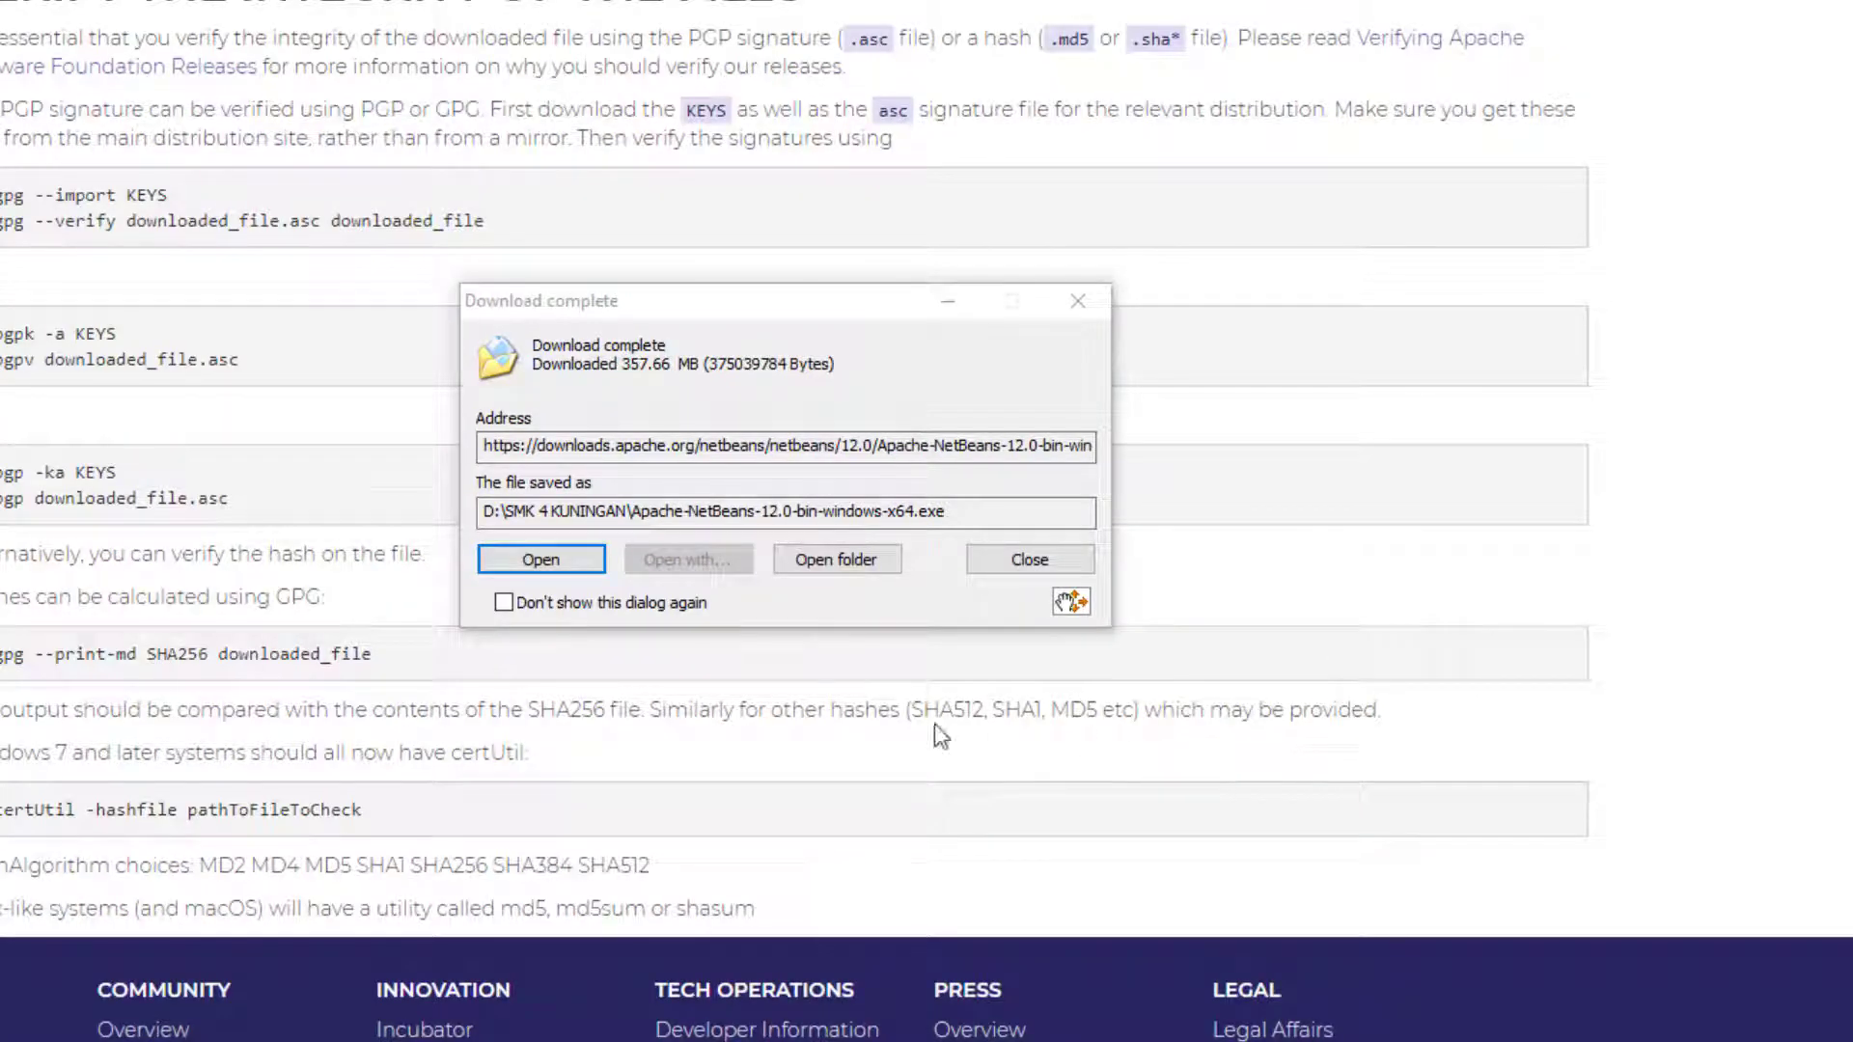
left_click_drag(678, 512, 889, 522)
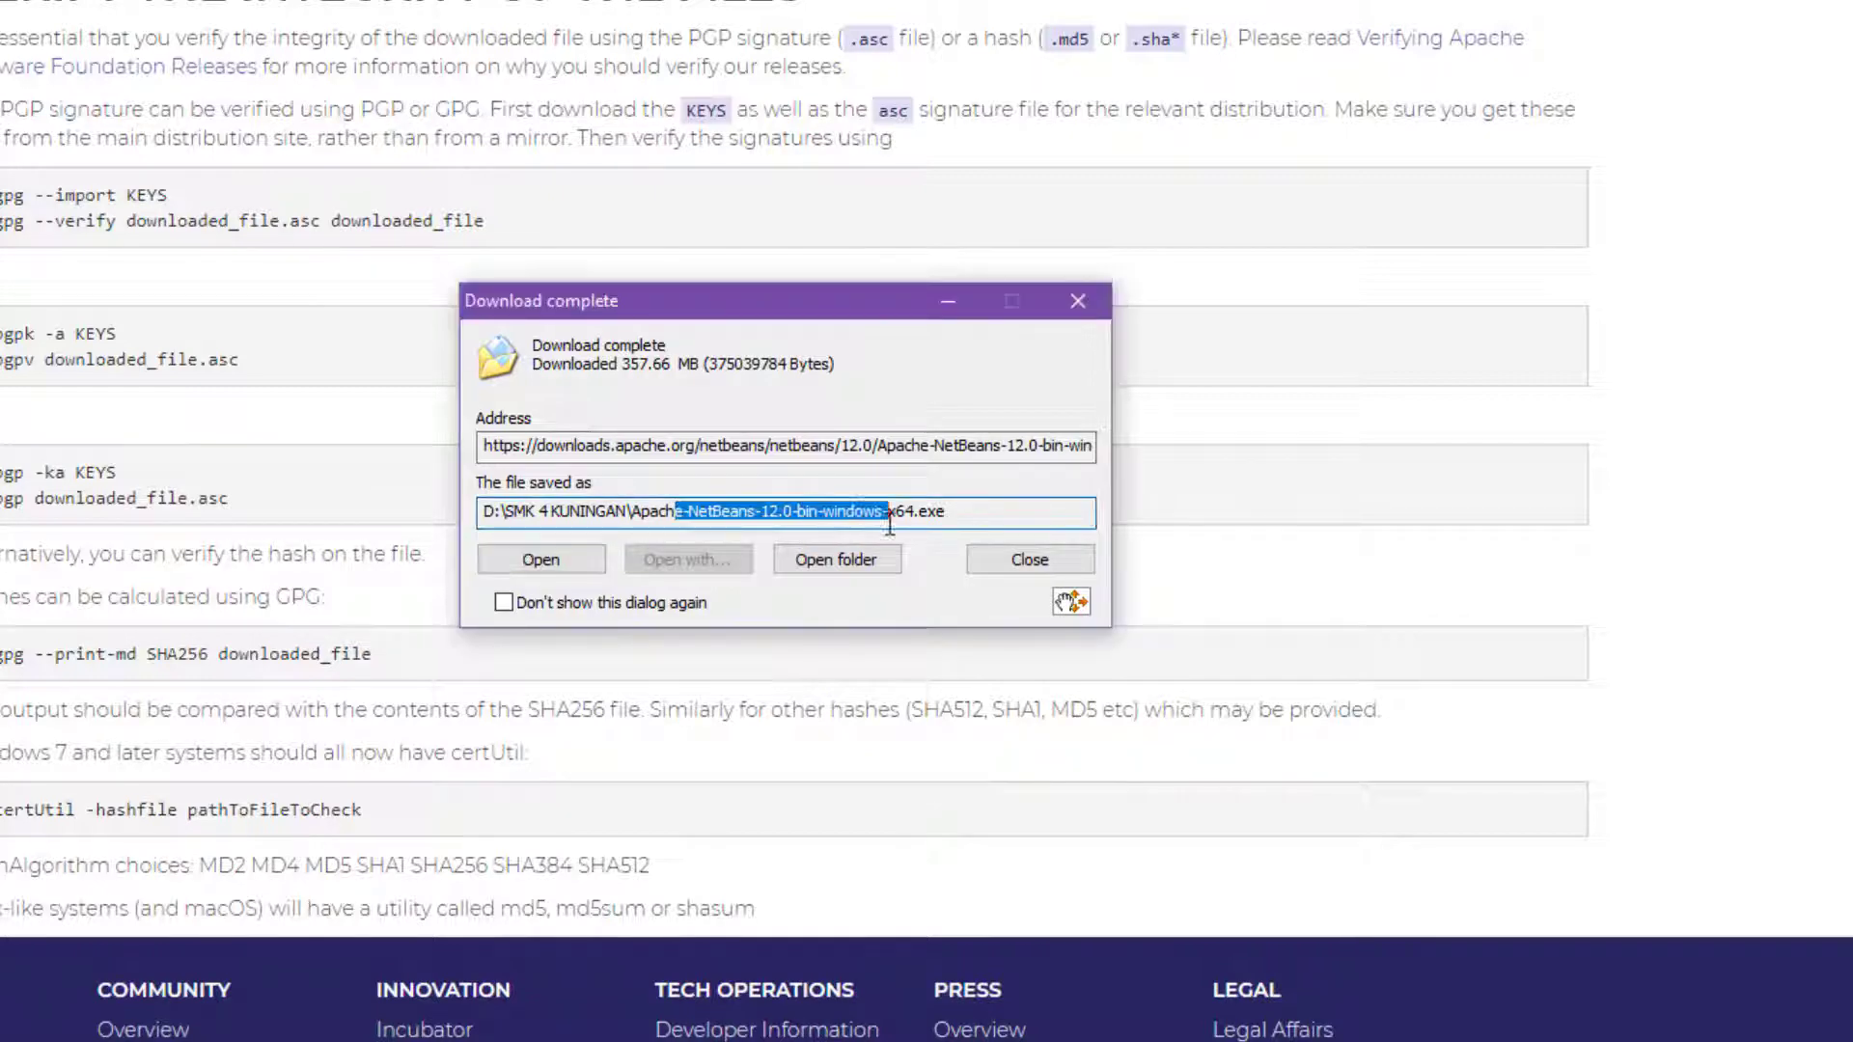
left_click(717, 523)
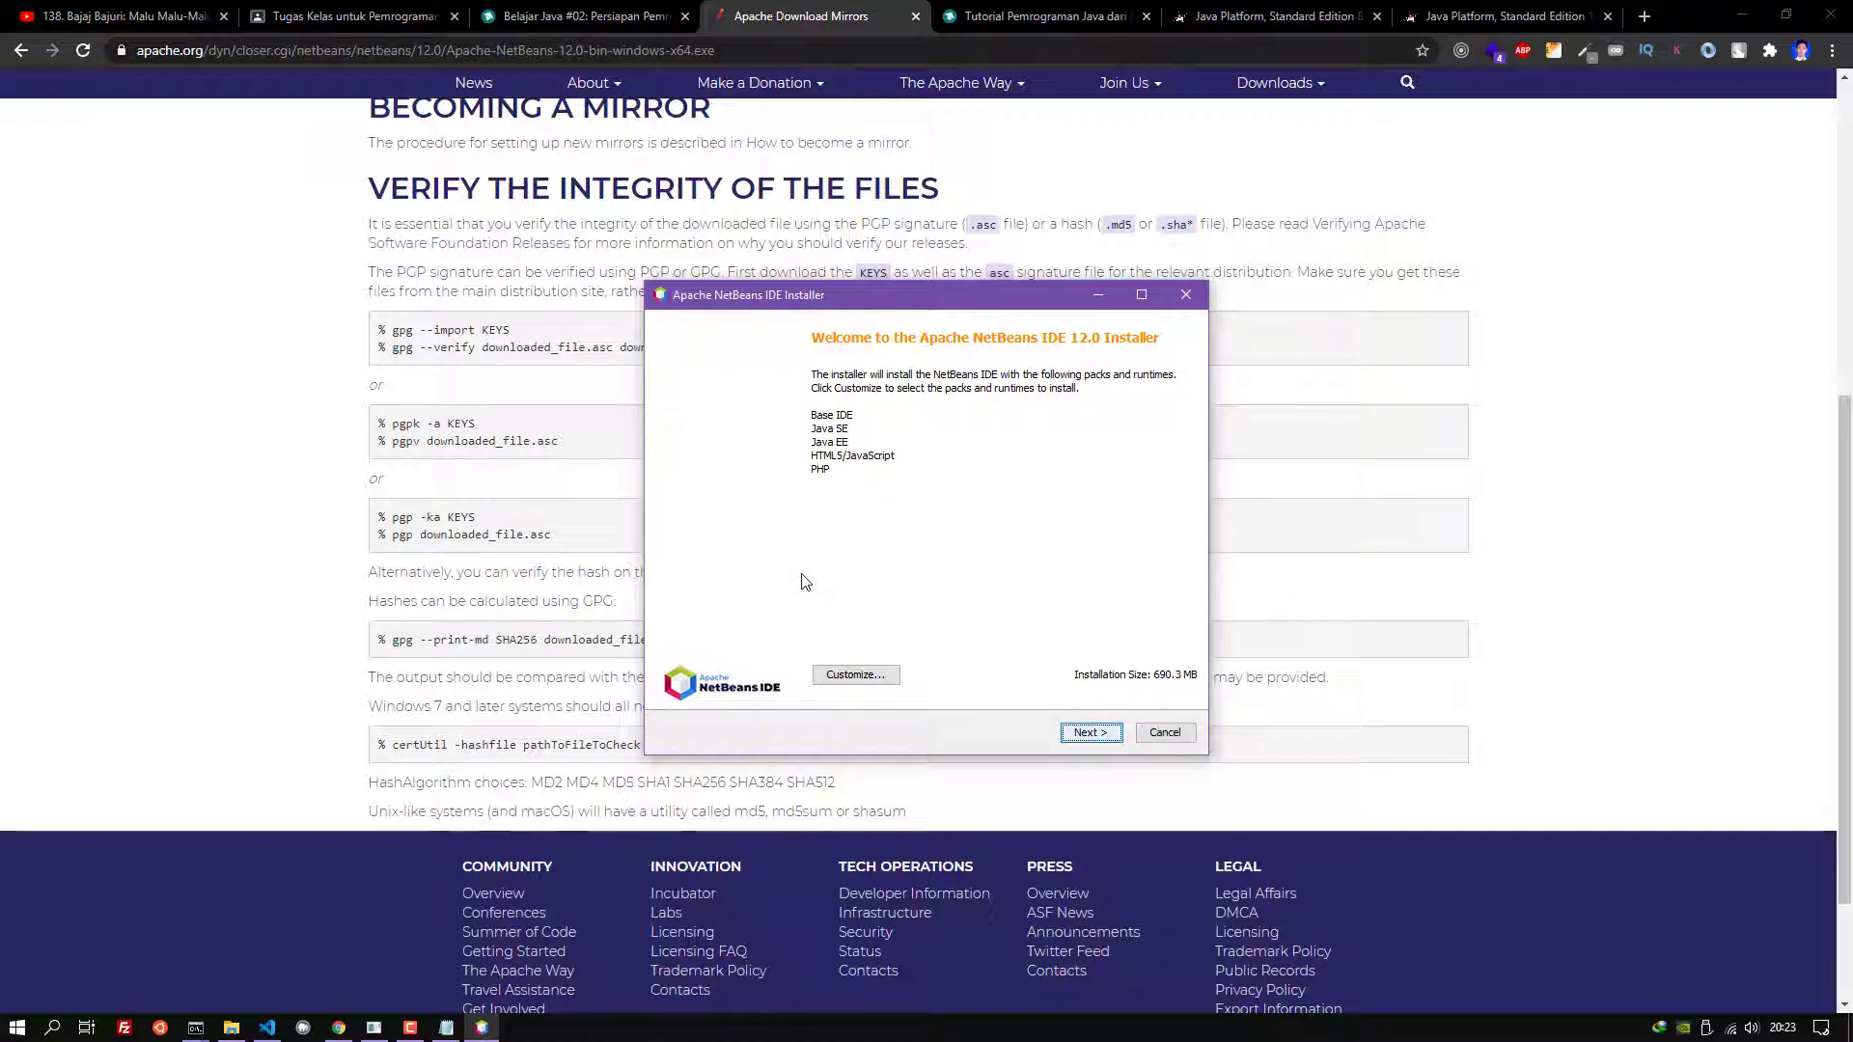
Customize the NetBeans installation by deselecting the PHP pack
key("Tab")
key("Tab")
key("space")
left_click(802, 576)
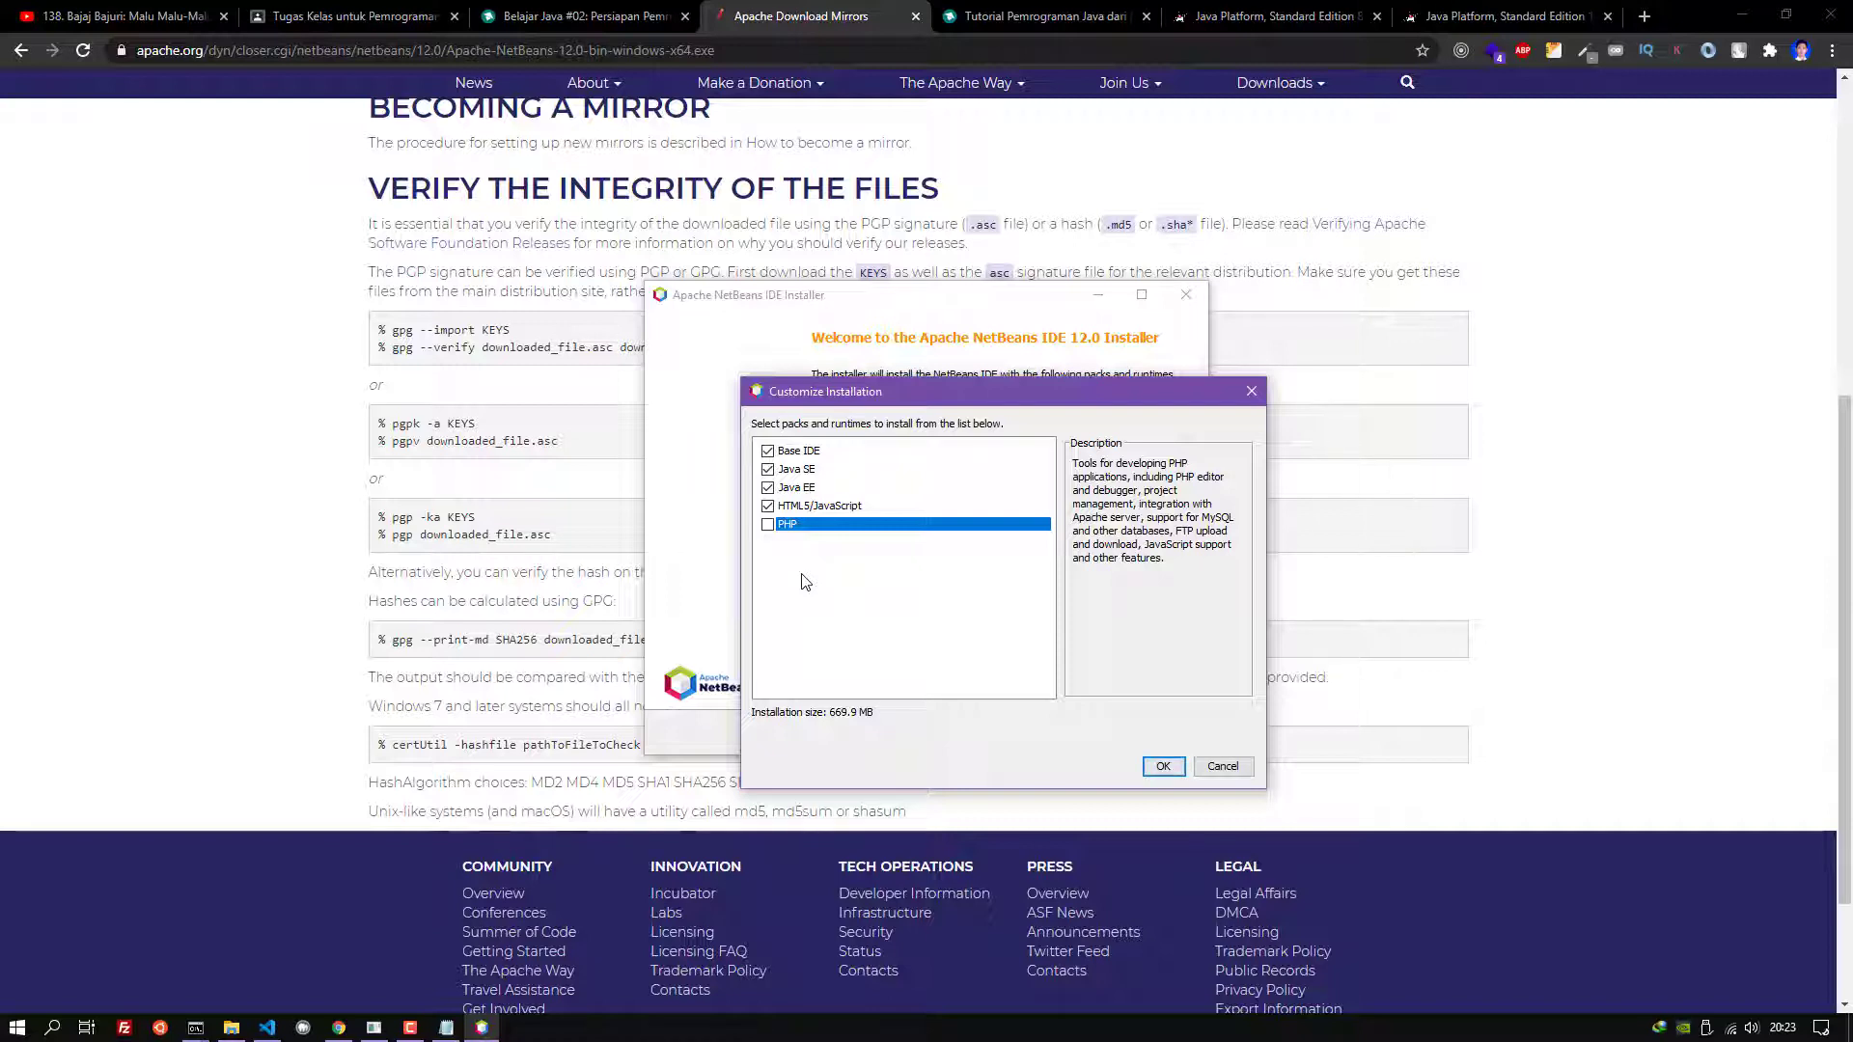
key("Up")
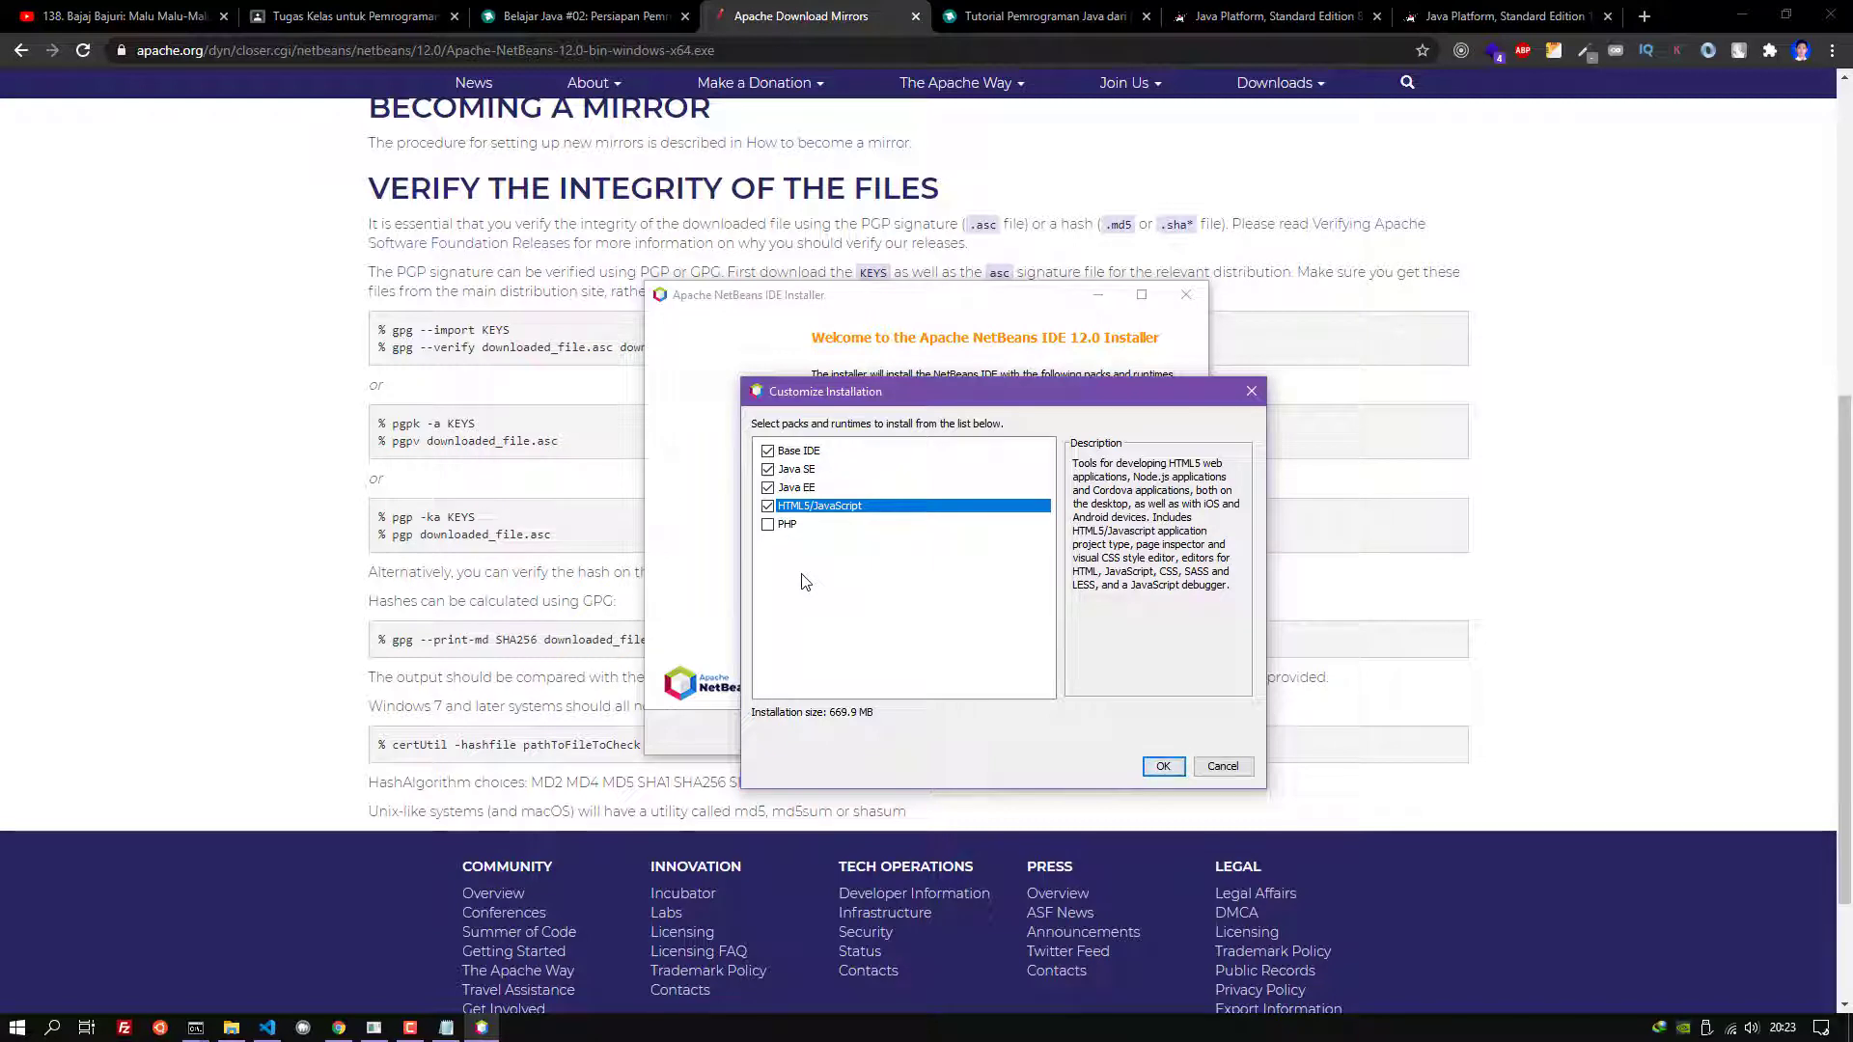
key("space")
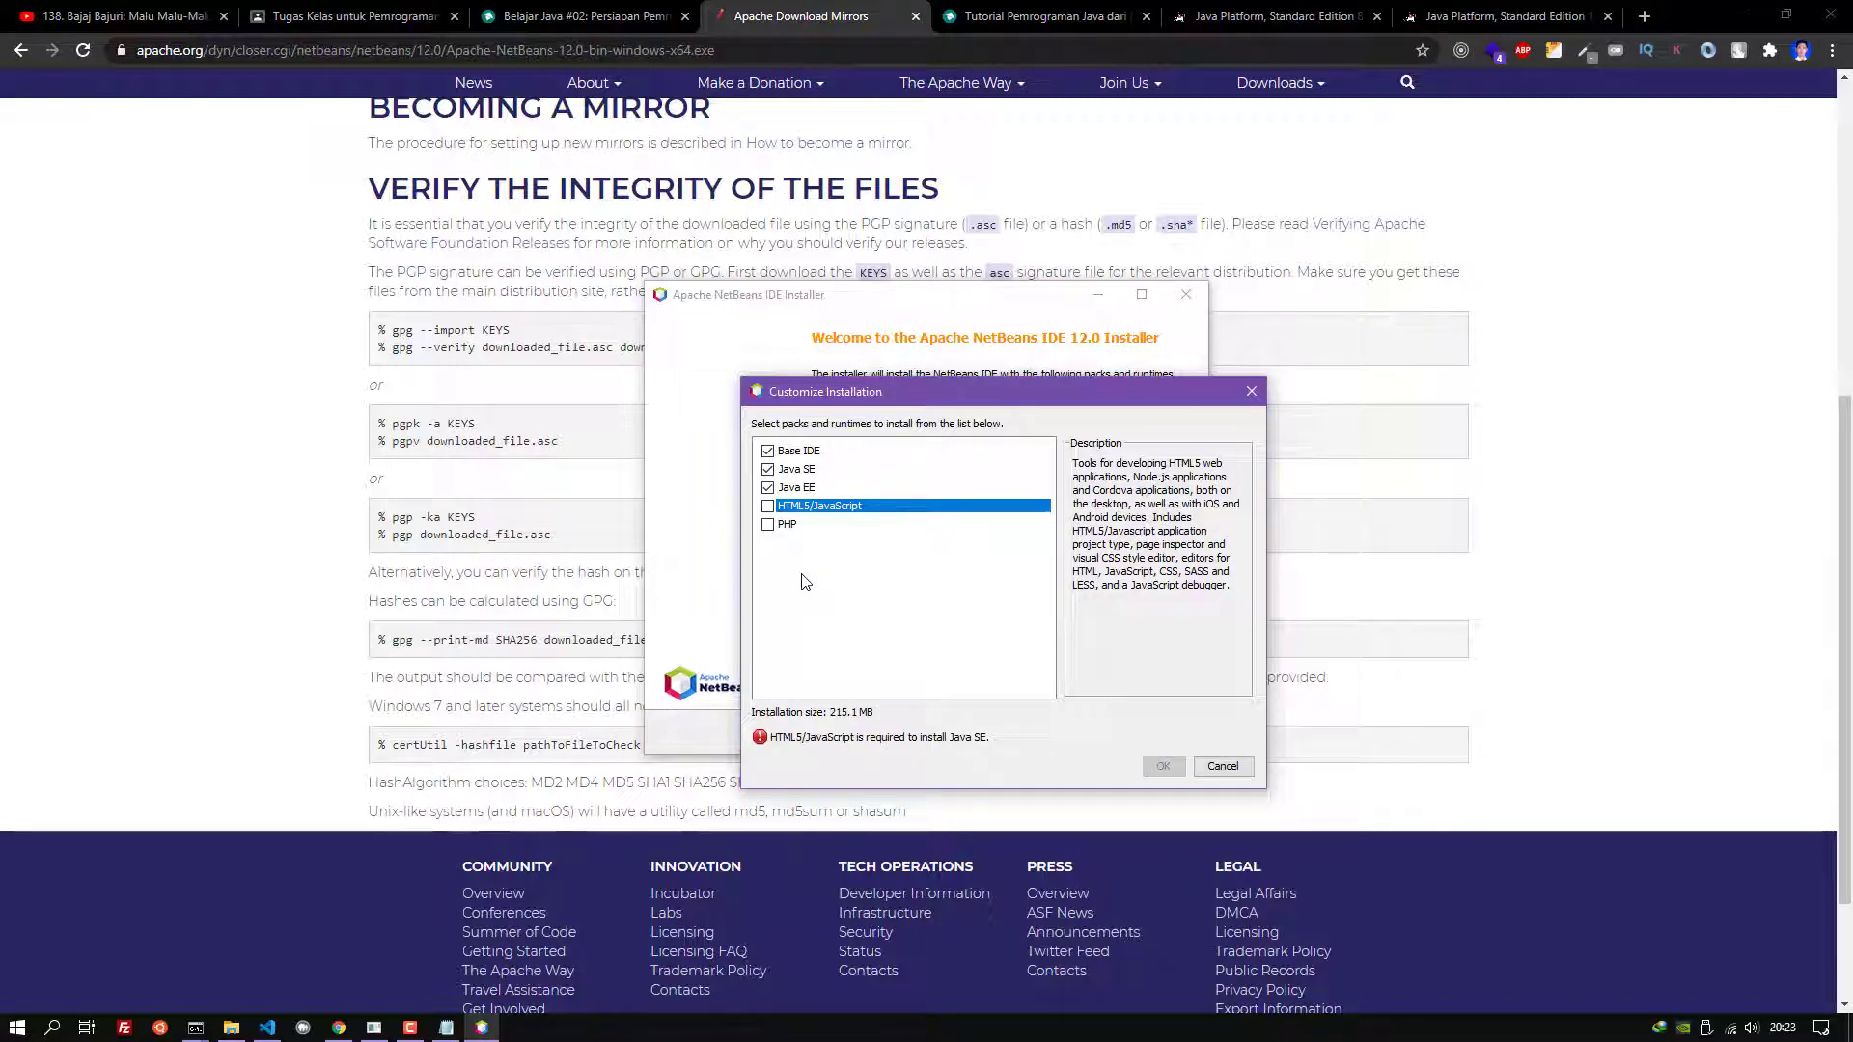
key("space")
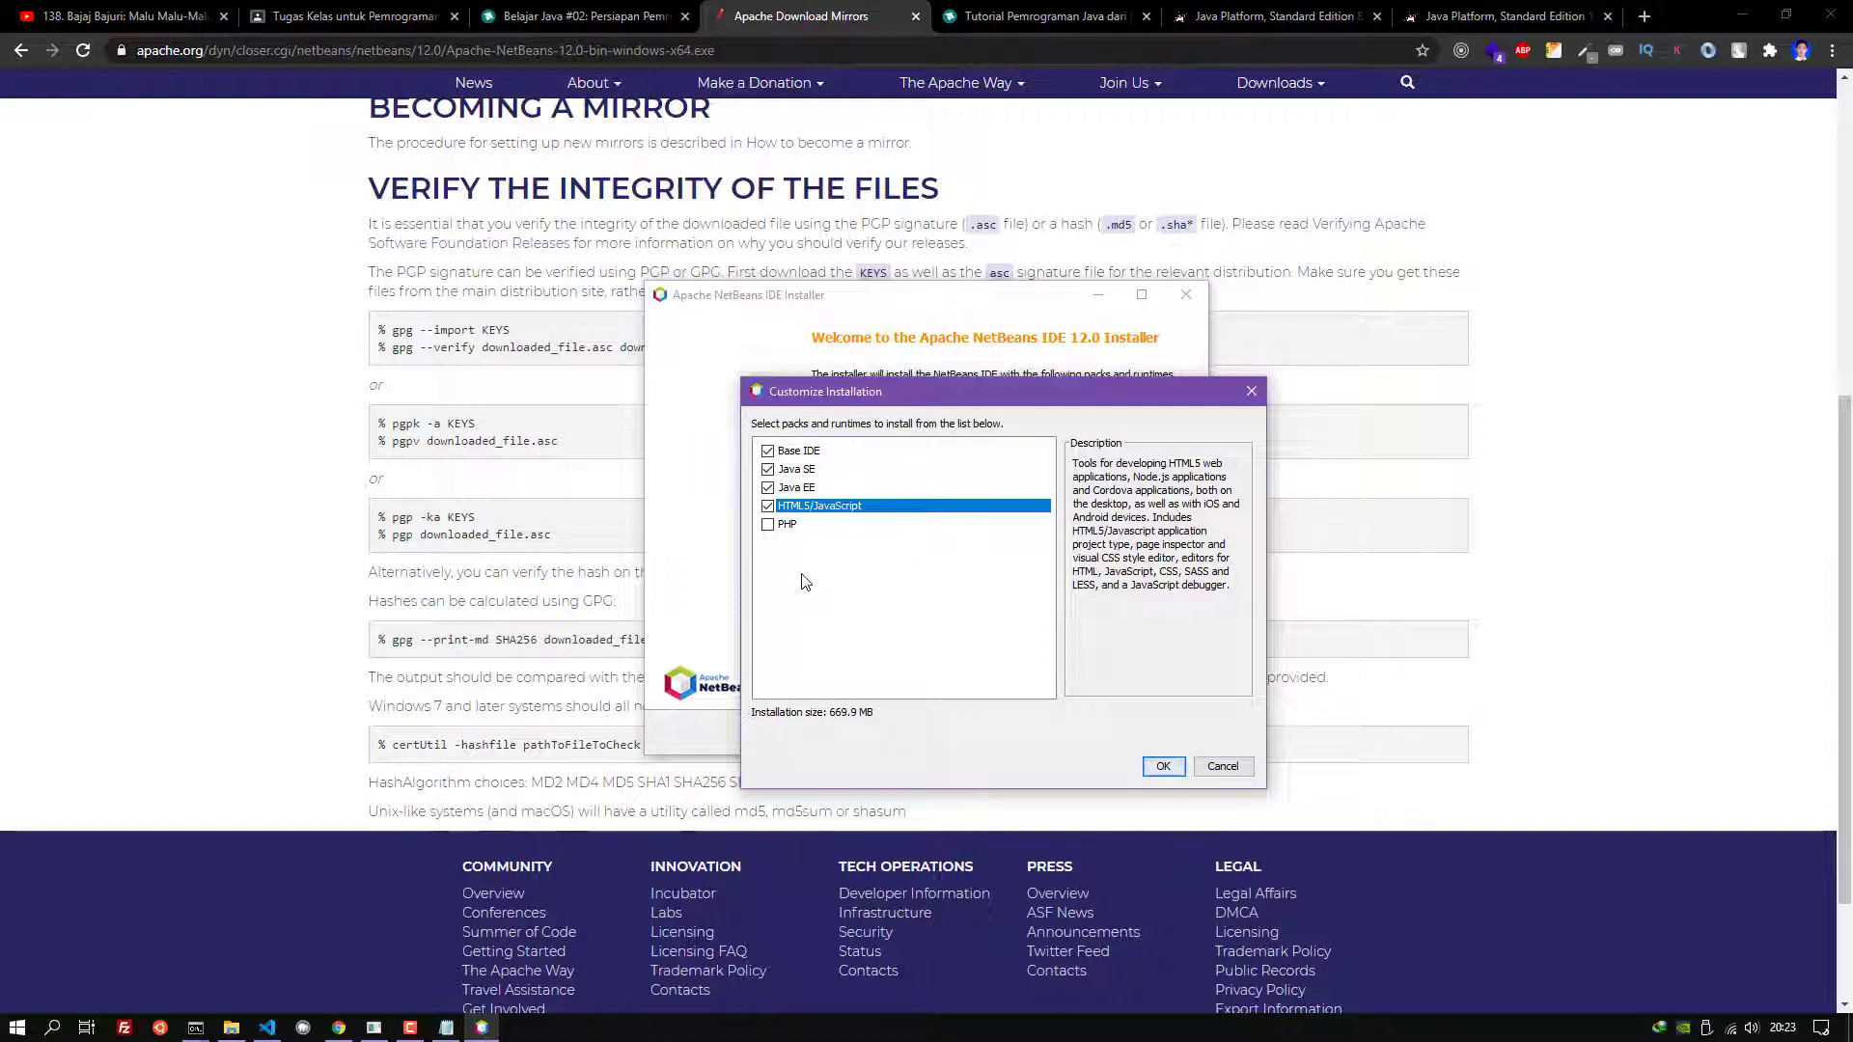
Confirm the pack selection and accept the NetBeans license agreement
key("Return")
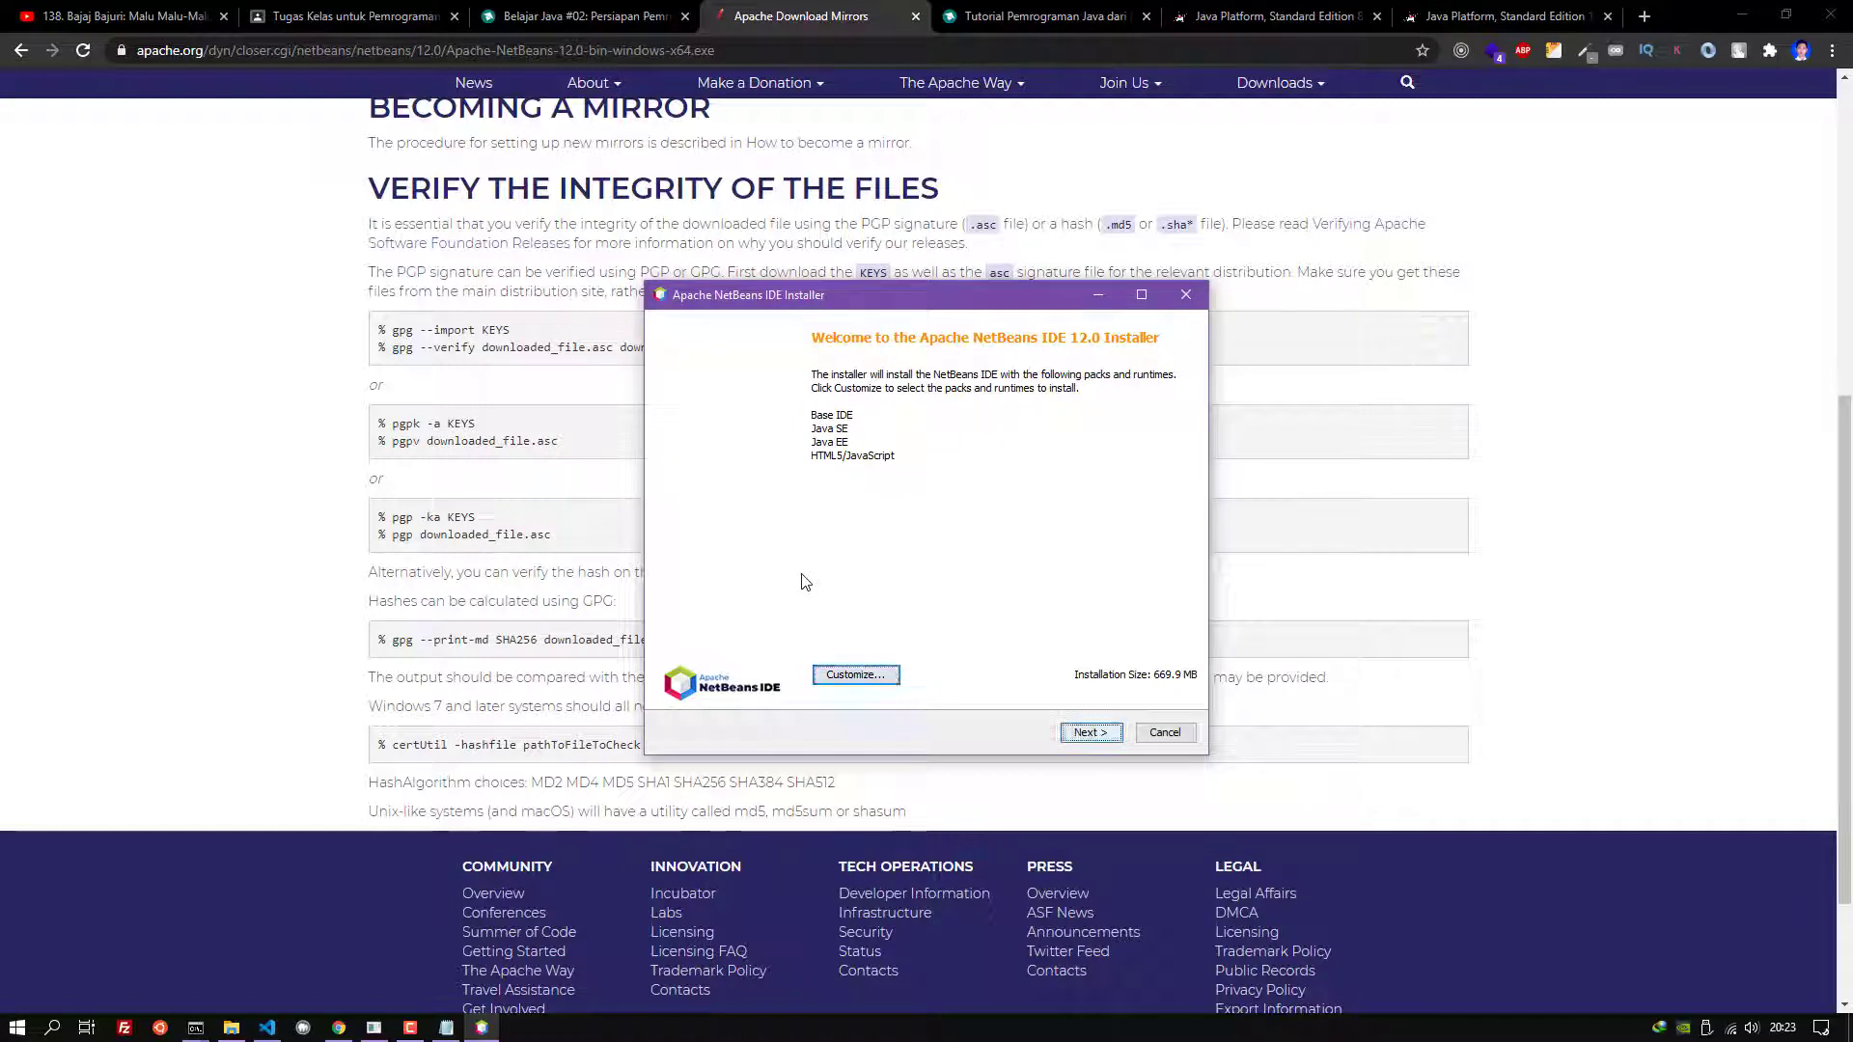
key("Return")
key("space")
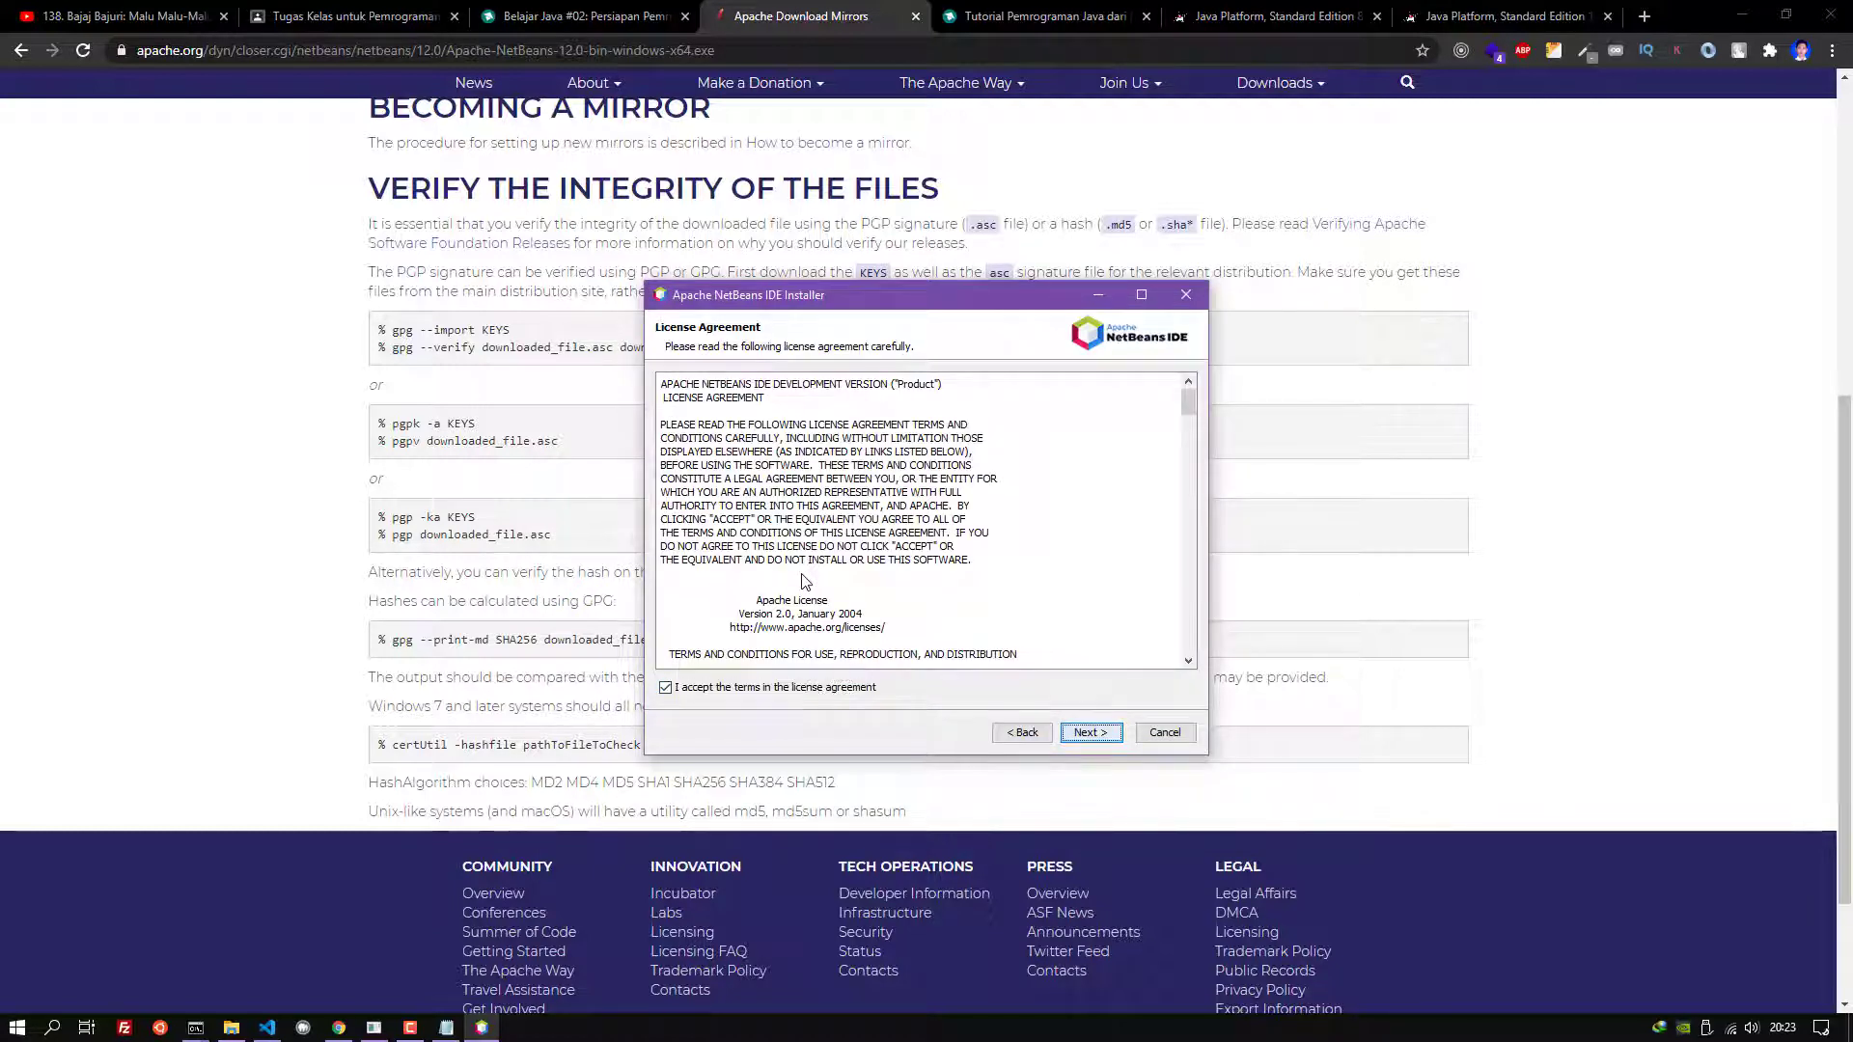
key("Return")
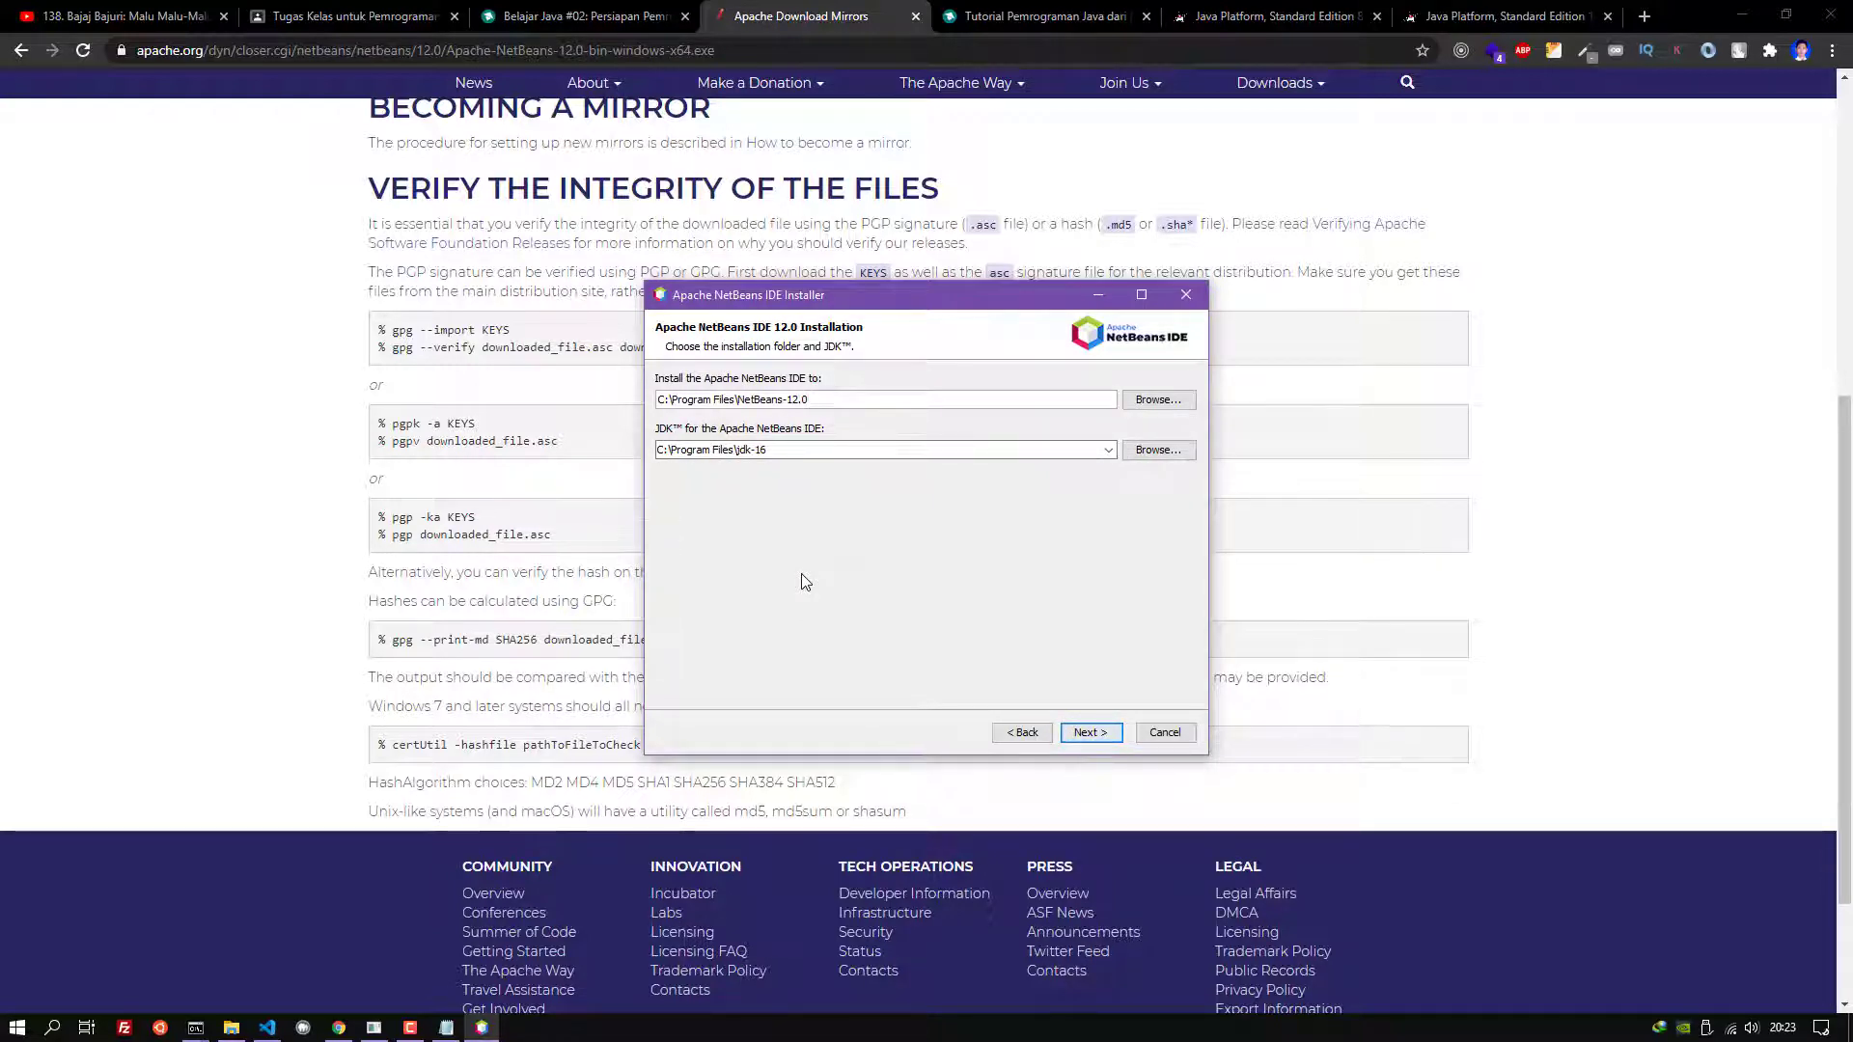
Check the installation folder C:\Program Files\NetBeans-12.0 and the JDK path C:\Program Files\jdk-16, and continue with both defaults
key("Tab")
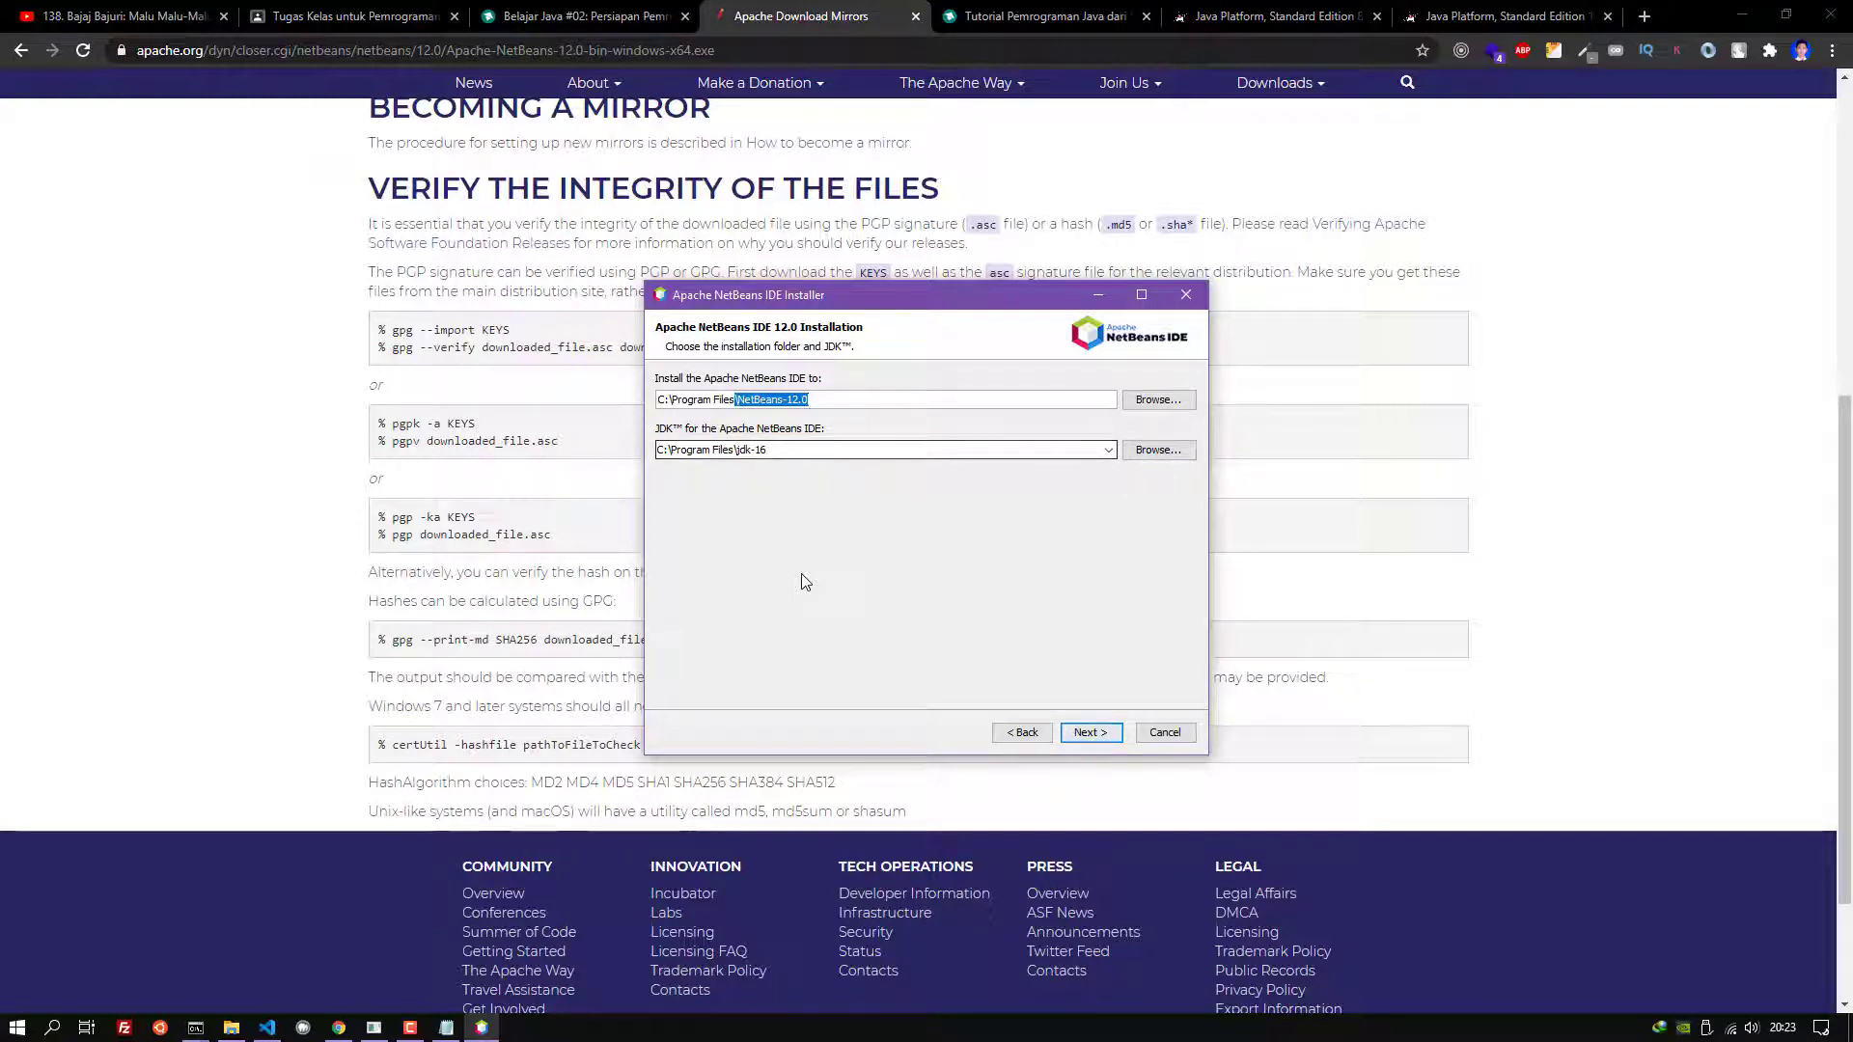
key("Tab")
key("Tab")
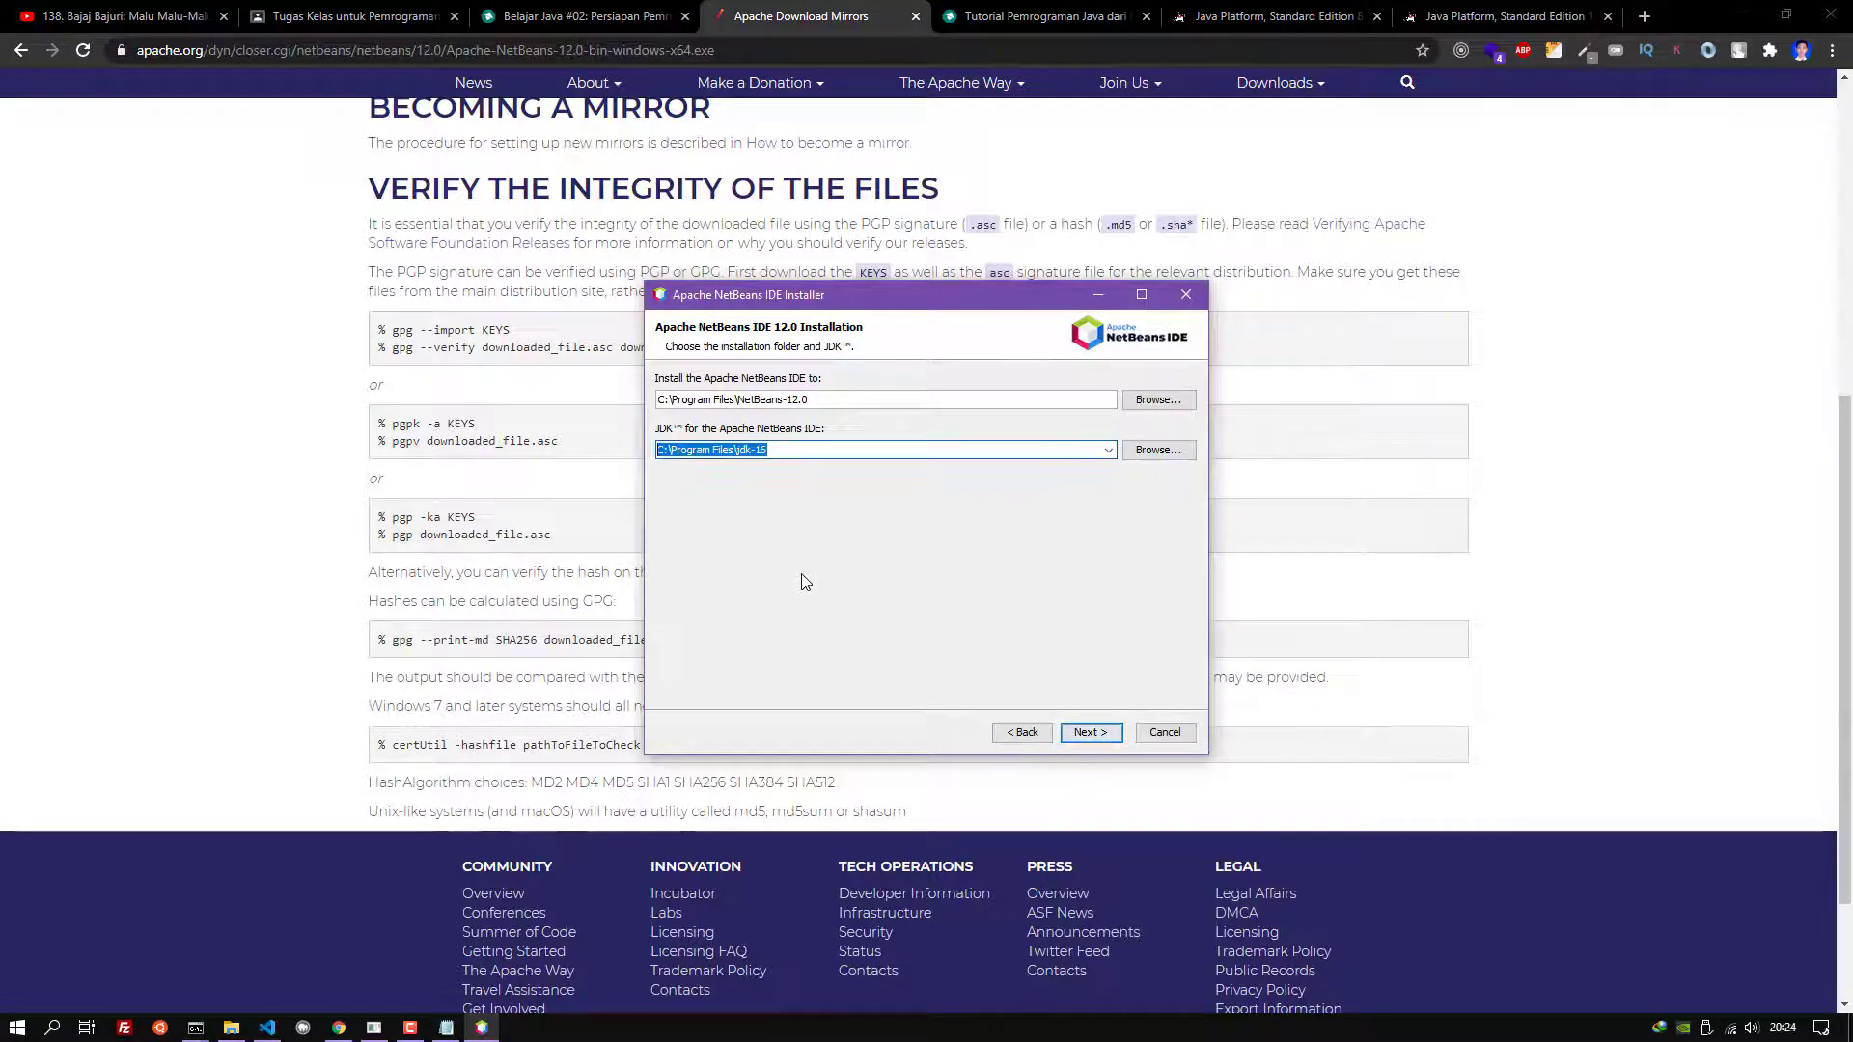
key("End")
key("shift+Left")
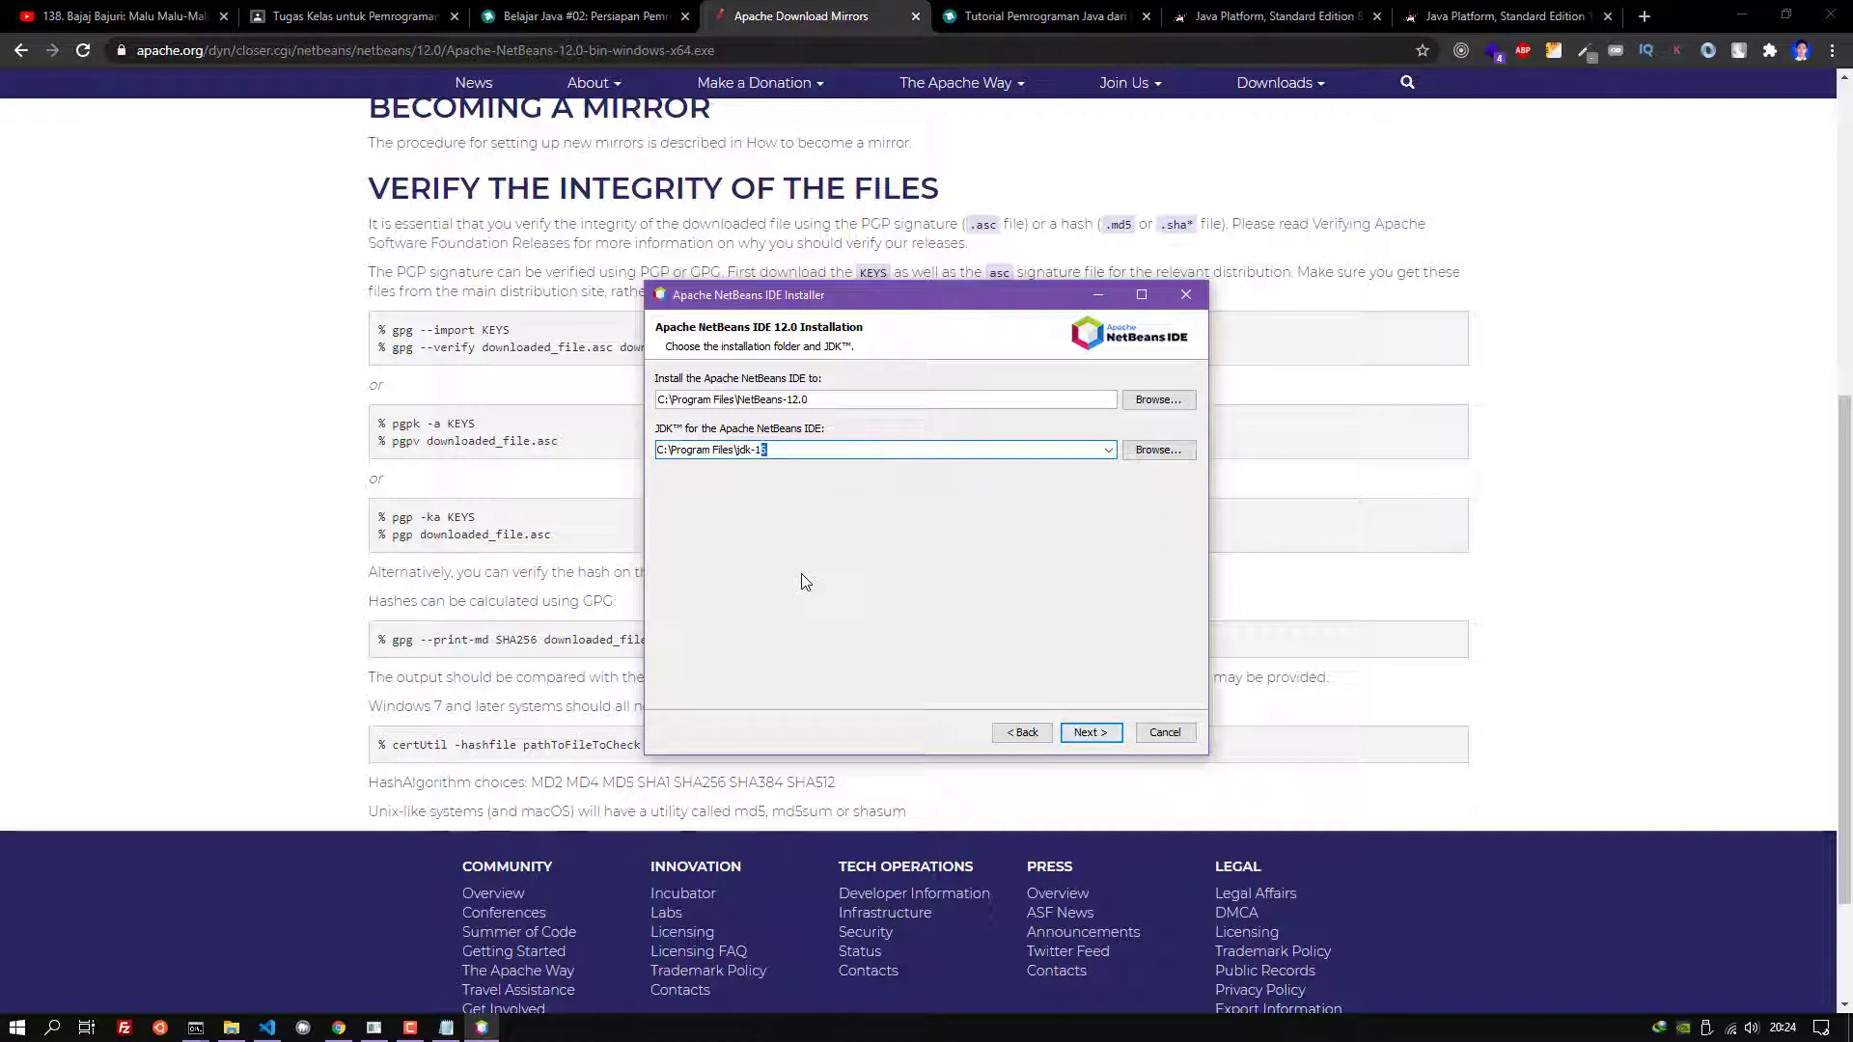
key("Return")
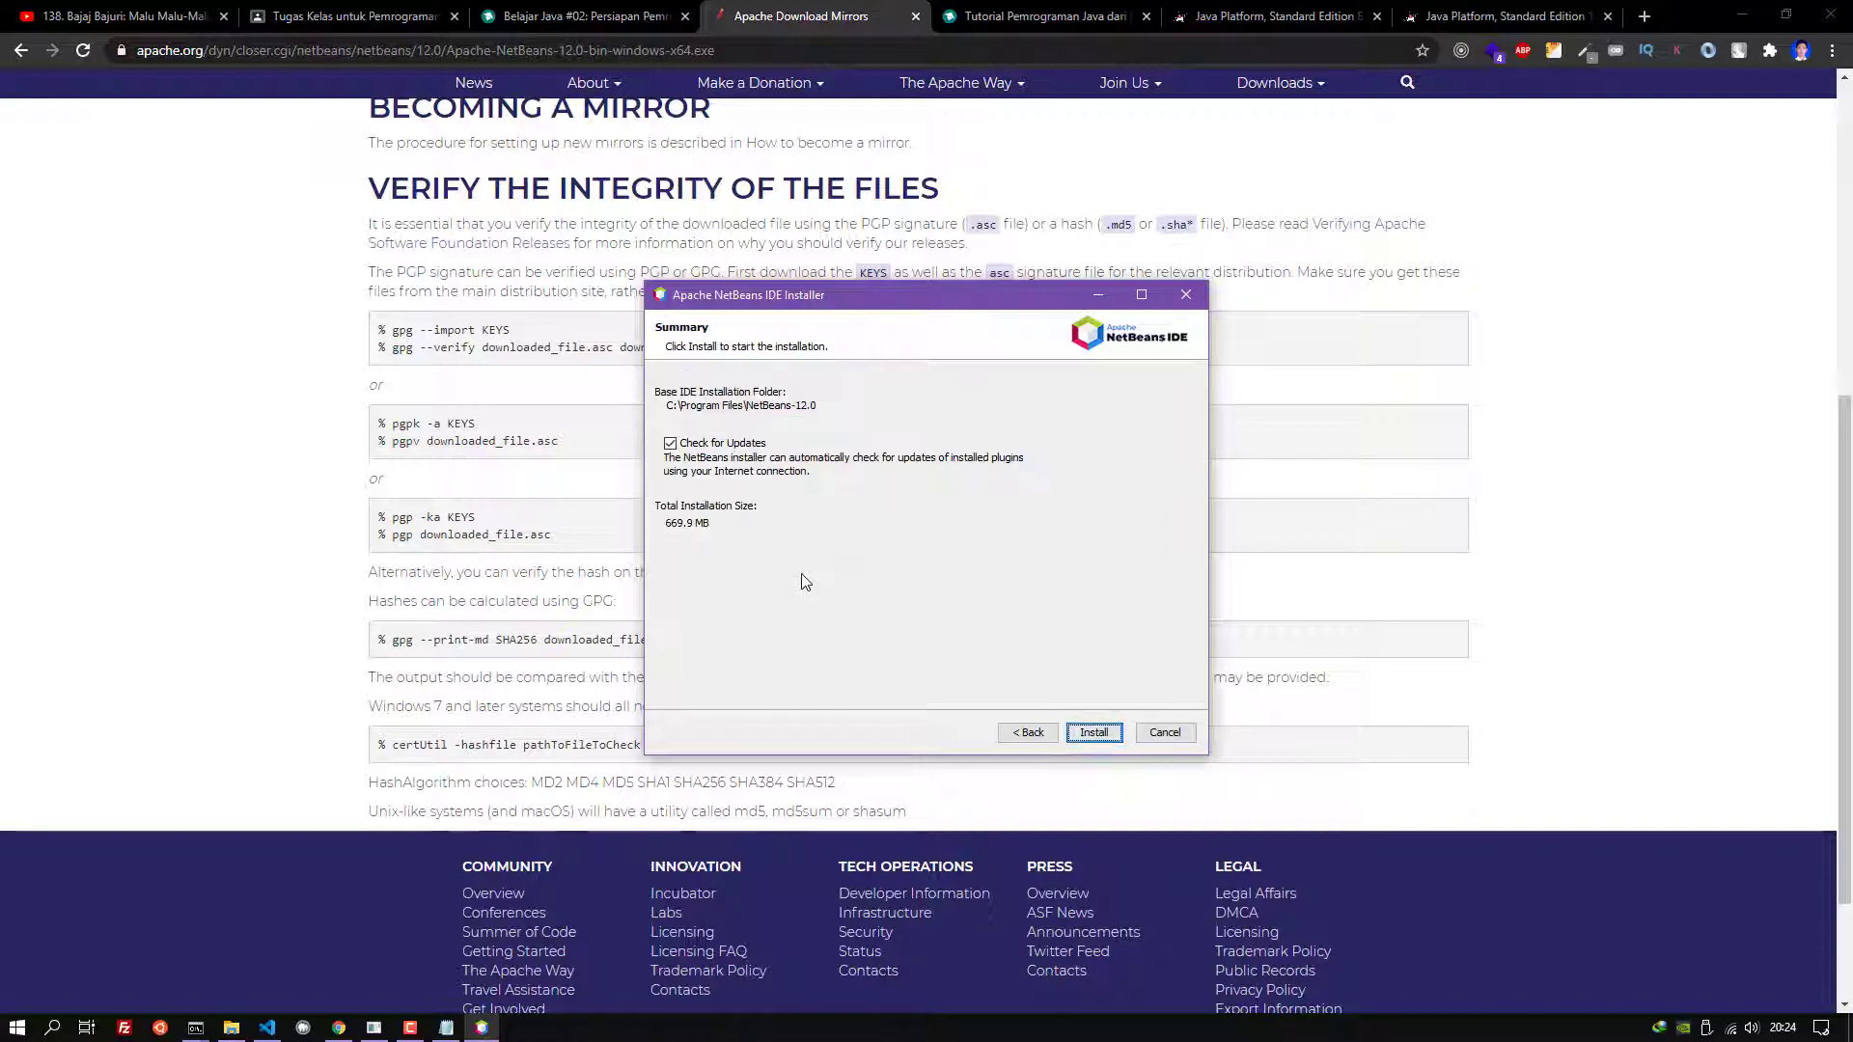
Turn off Check for Updates, run the NetBeans installation and finish the setup
key("Tab")
key("space")
key("Return")
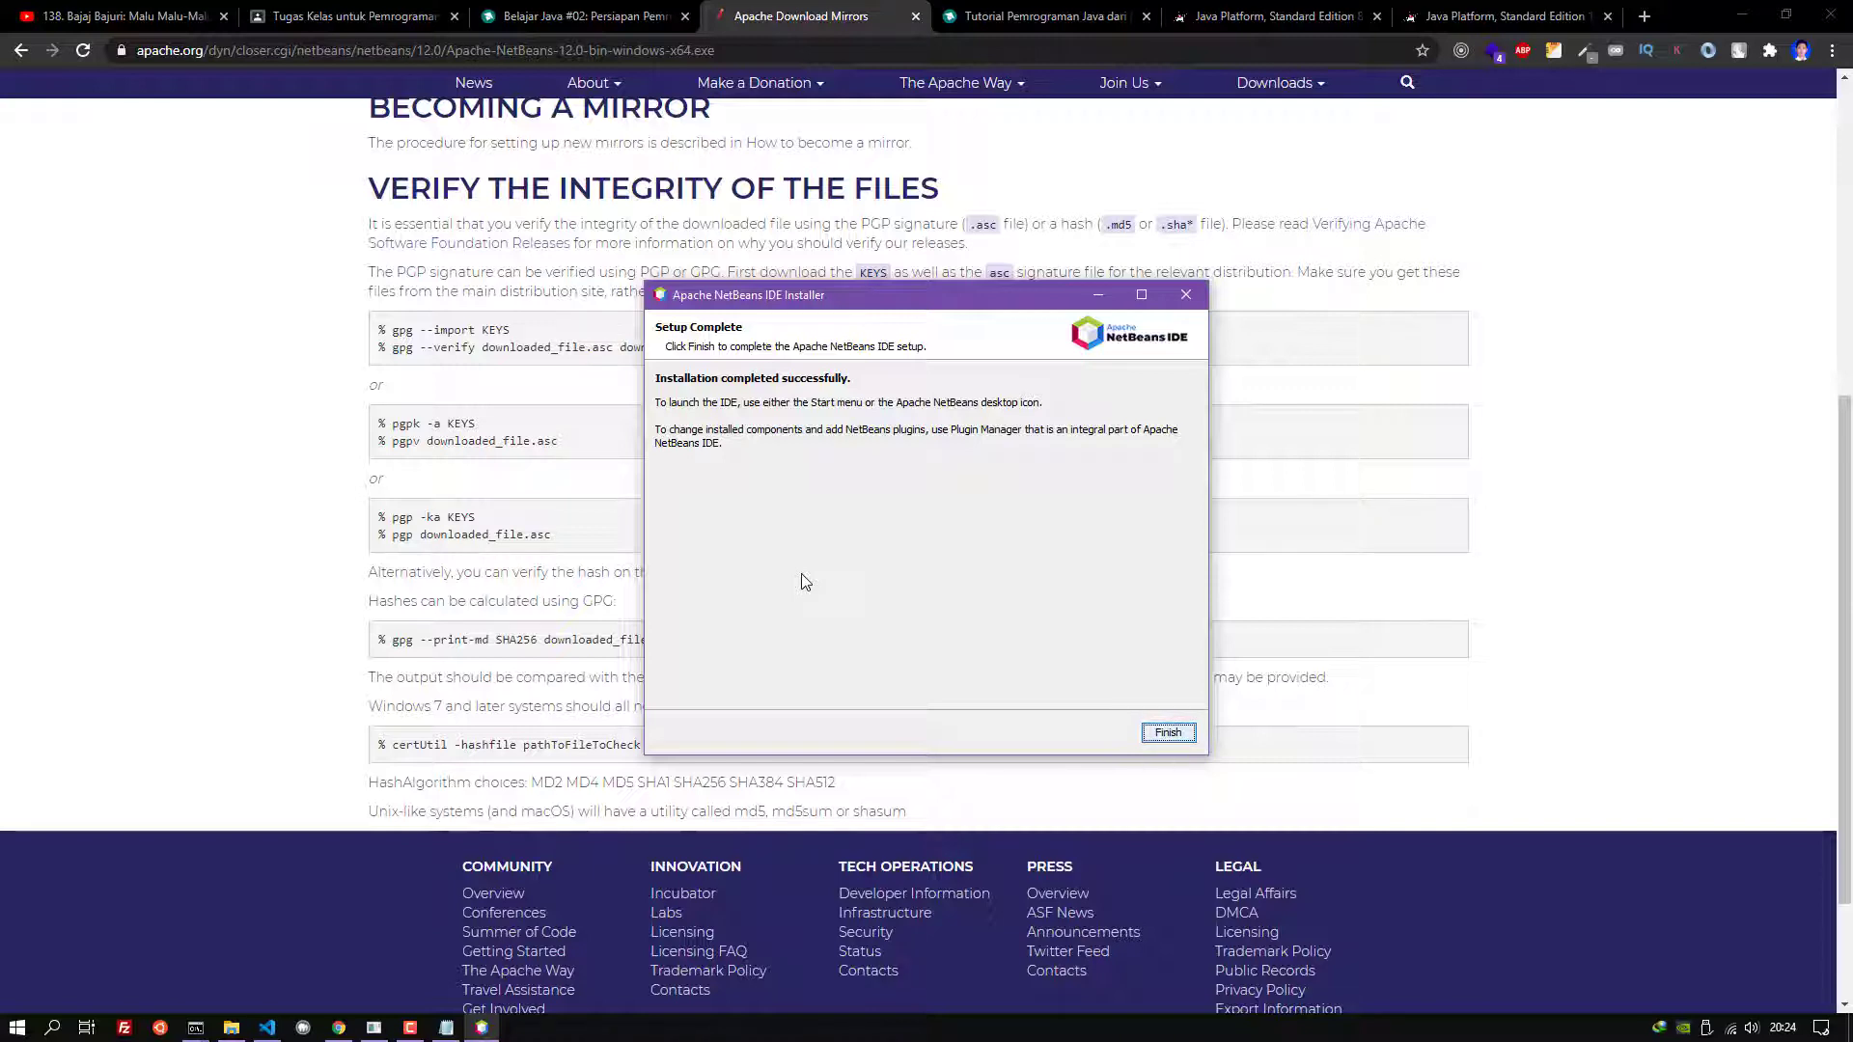
key("Return")
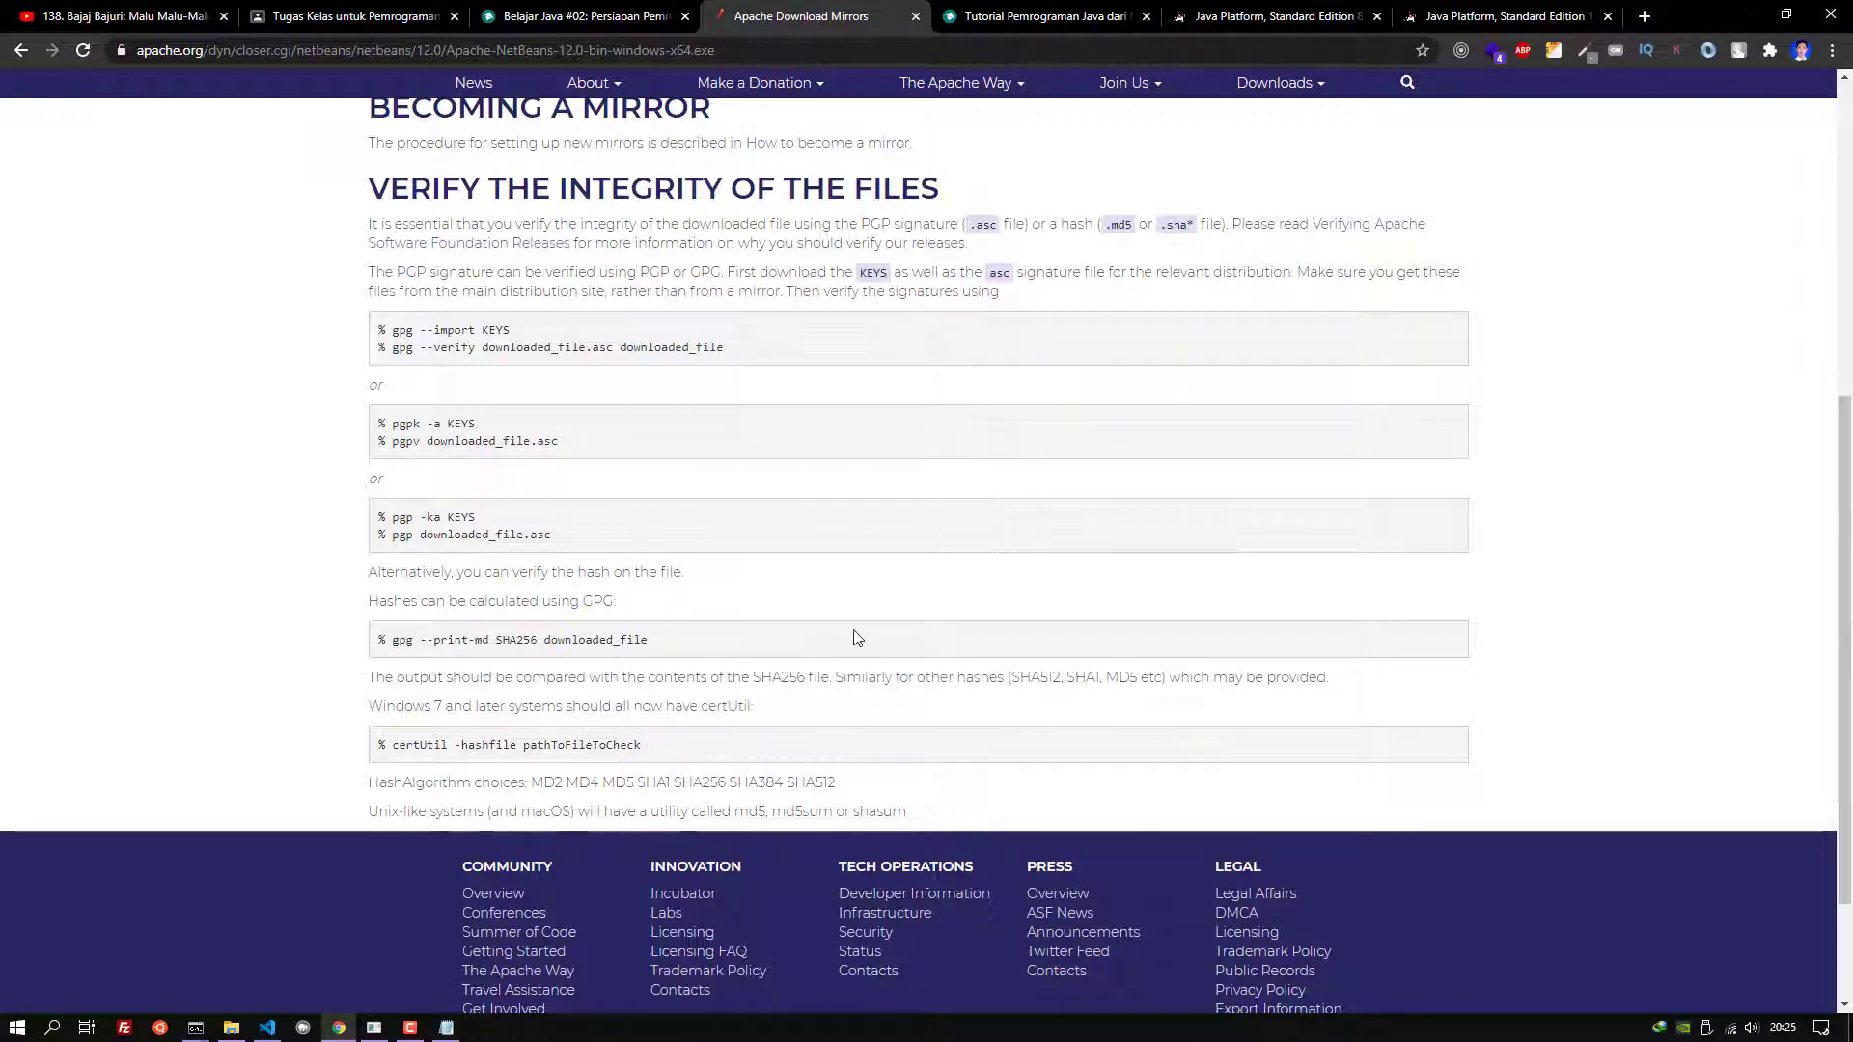
Return to the Petani Kode article and launch Apache NetBeans IDE 12.0
left_click(683, 10)
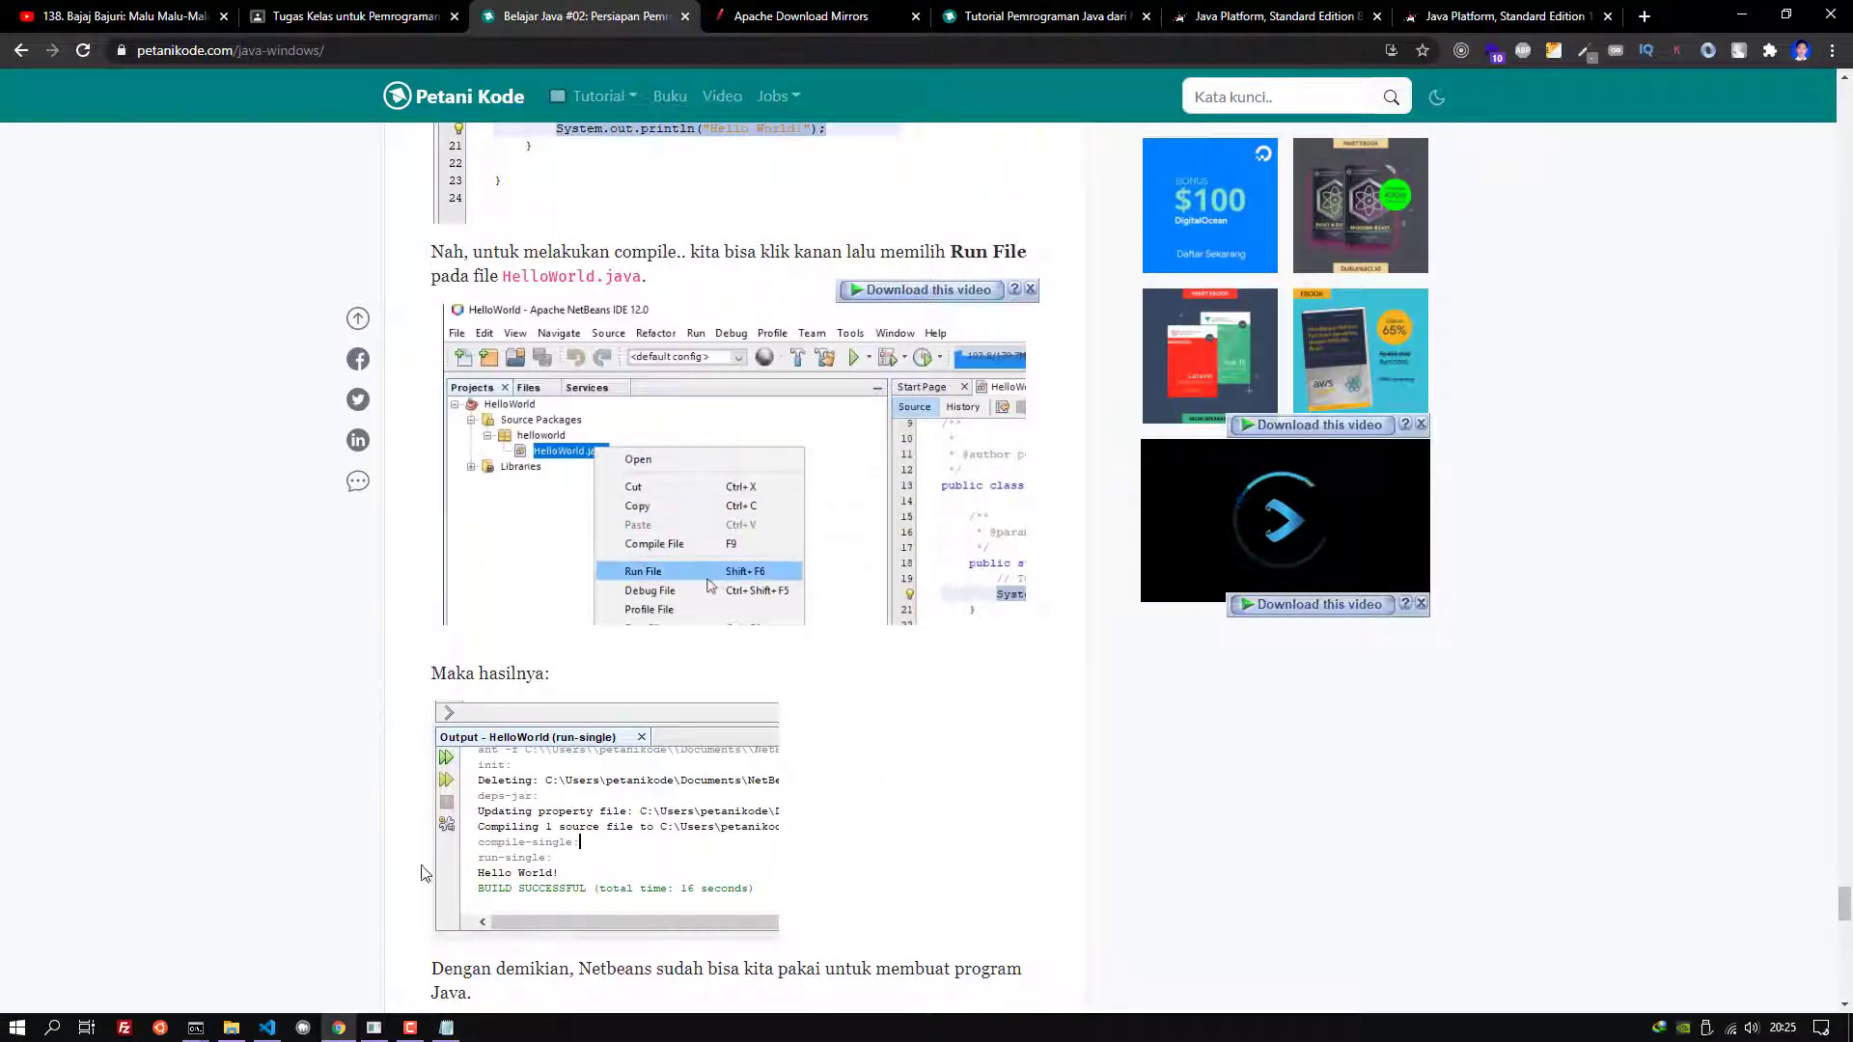
left_click(18, 1027)
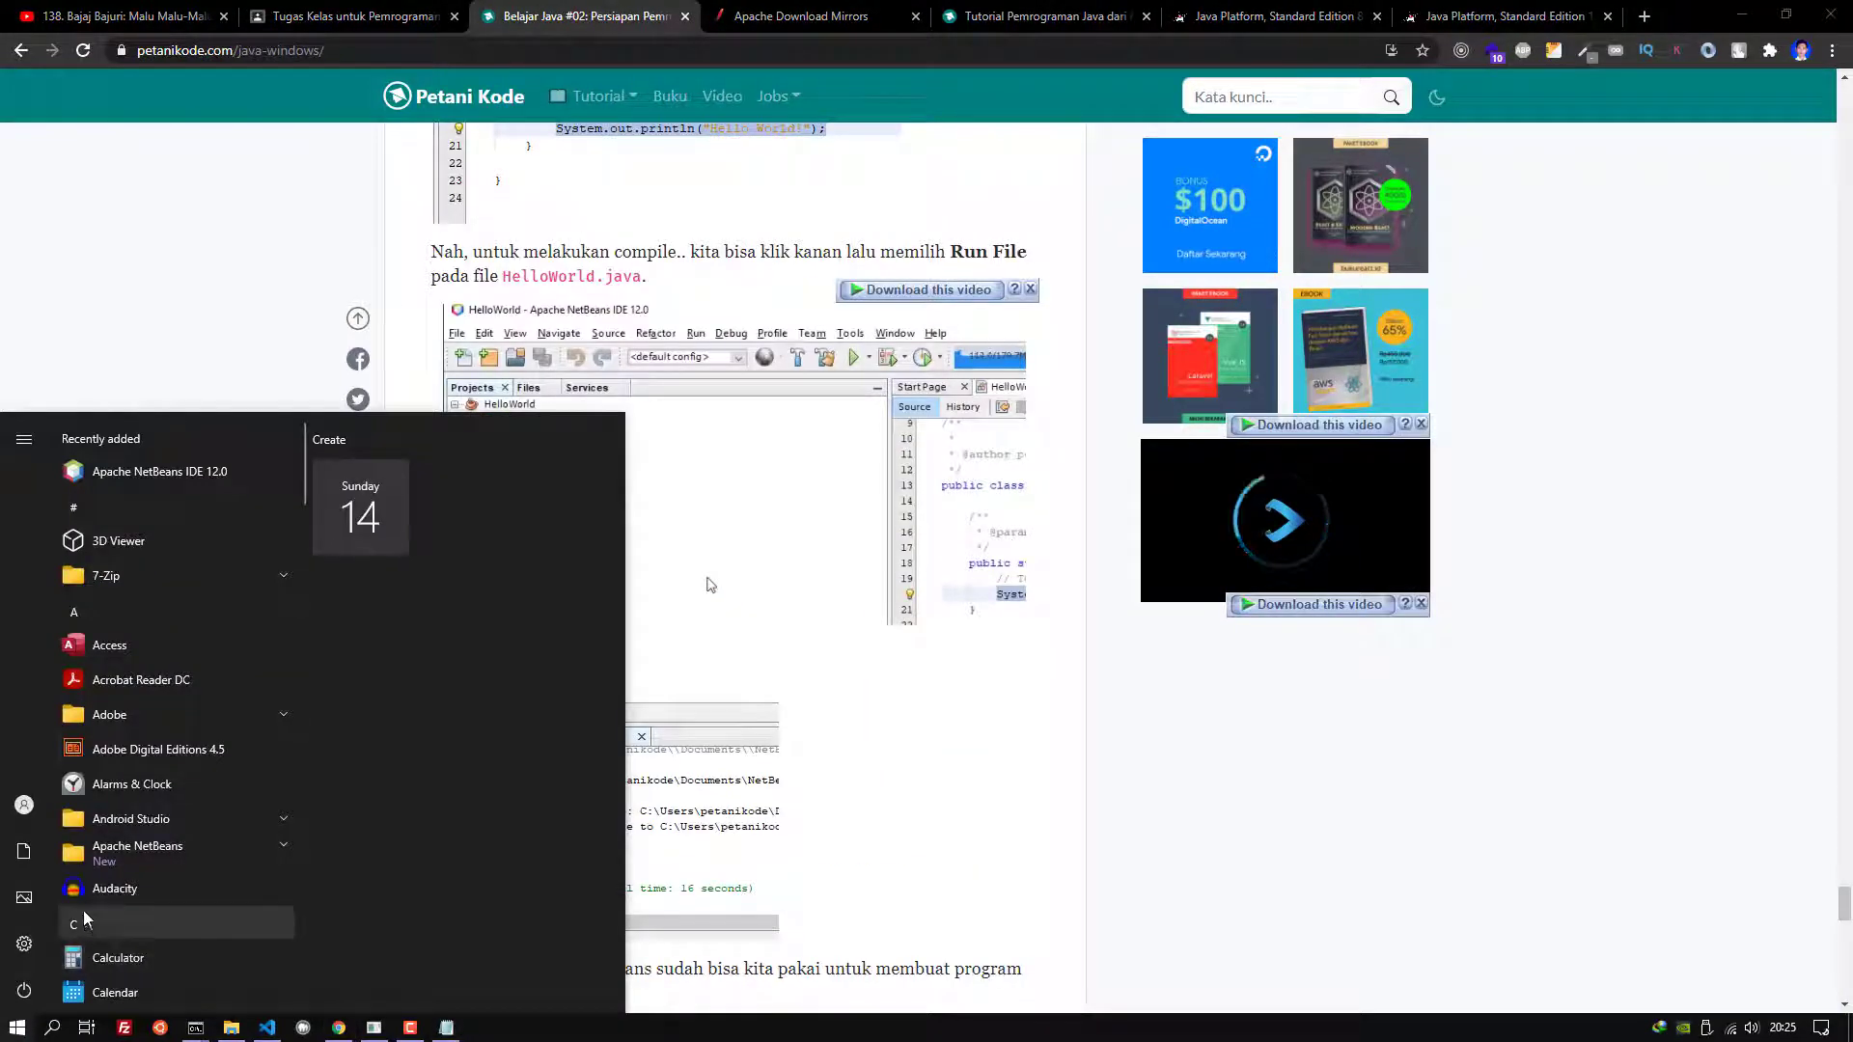
left_click(100, 473)
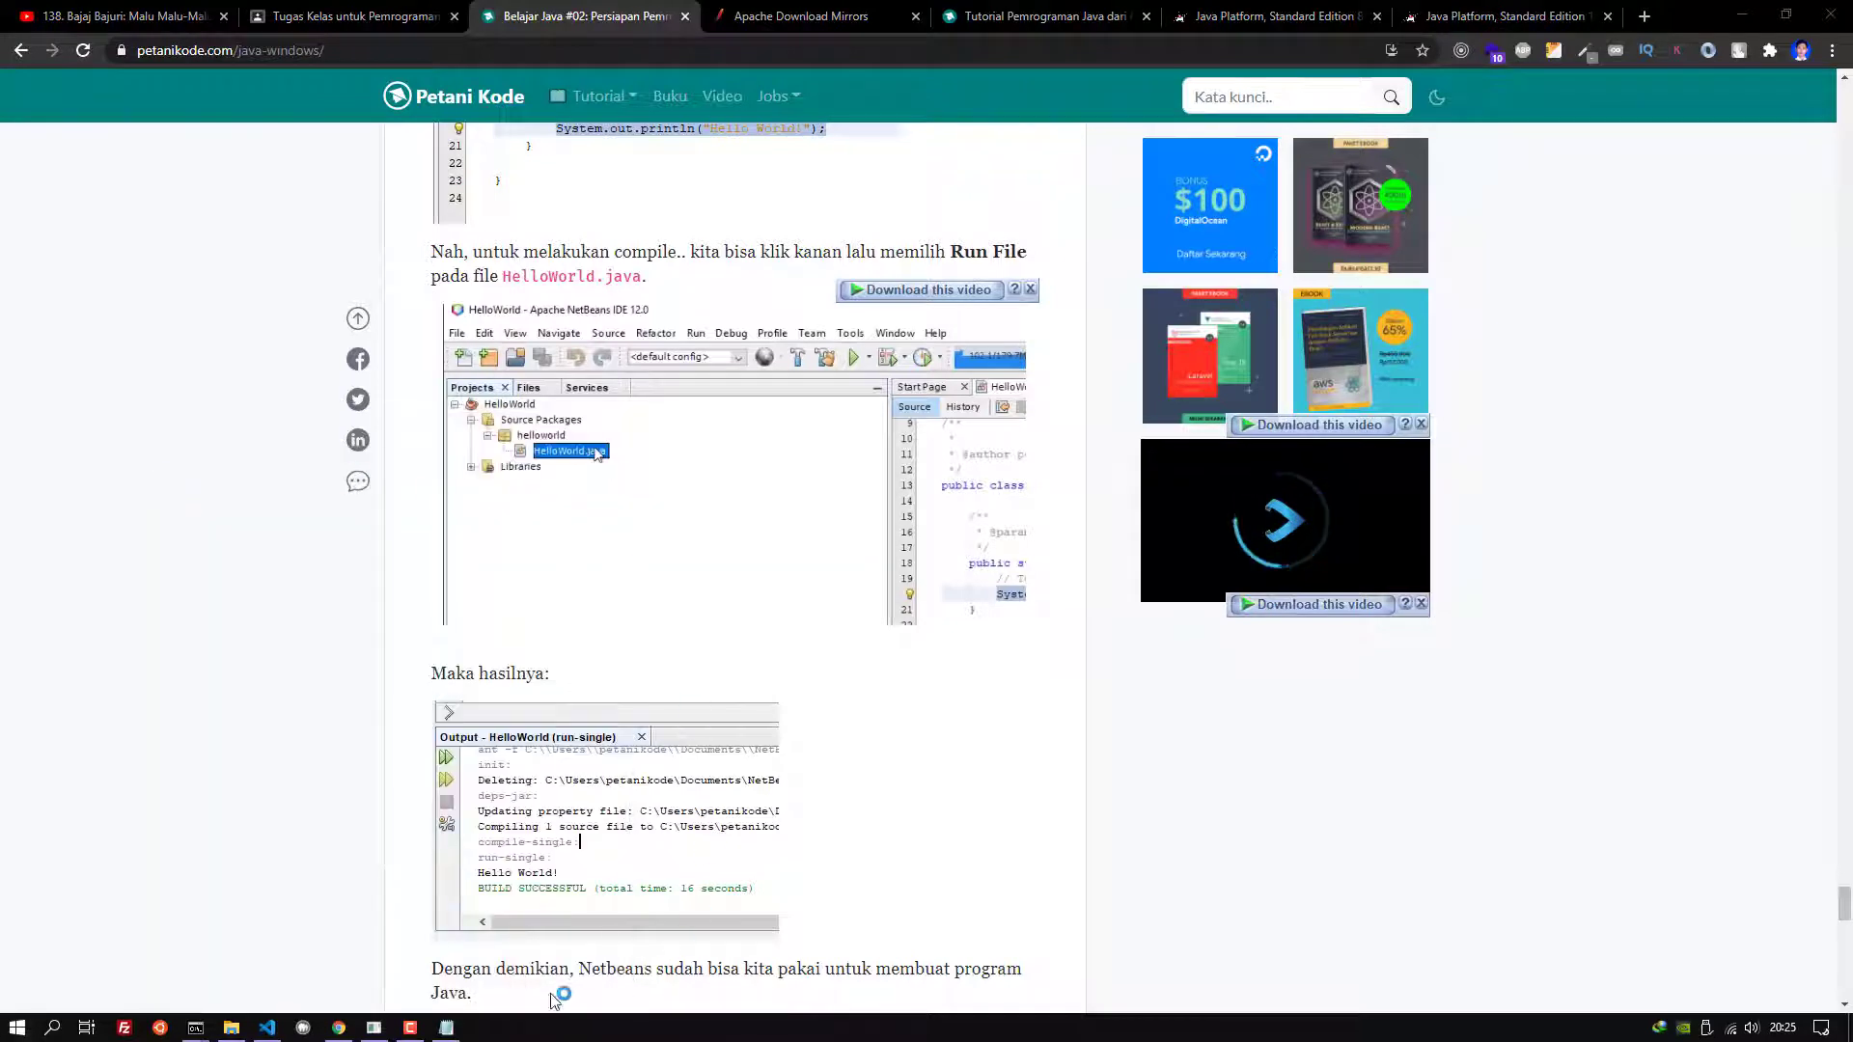
Copy the entire HelloWorld code from hello.java in Notepad and minimize its window
left_click(446, 1029)
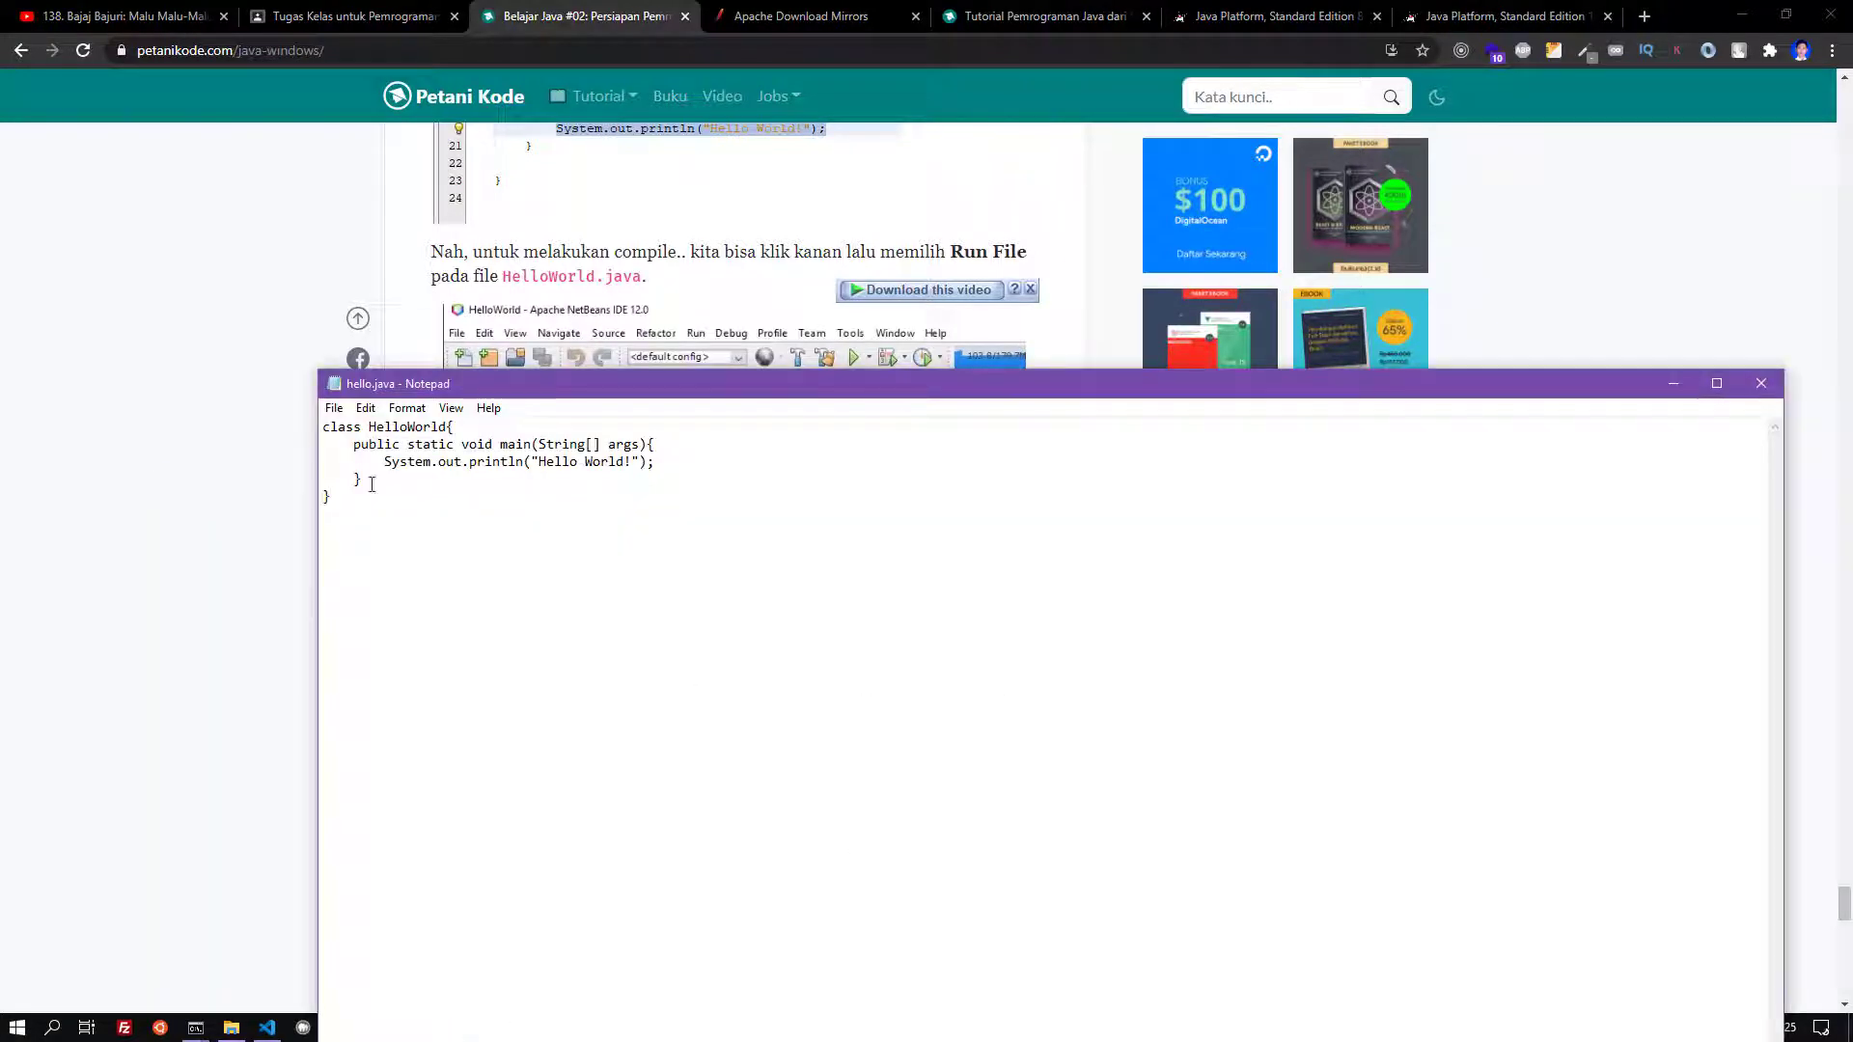
key("ctrl+a")
right_click(429, 476)
left_click(507, 500)
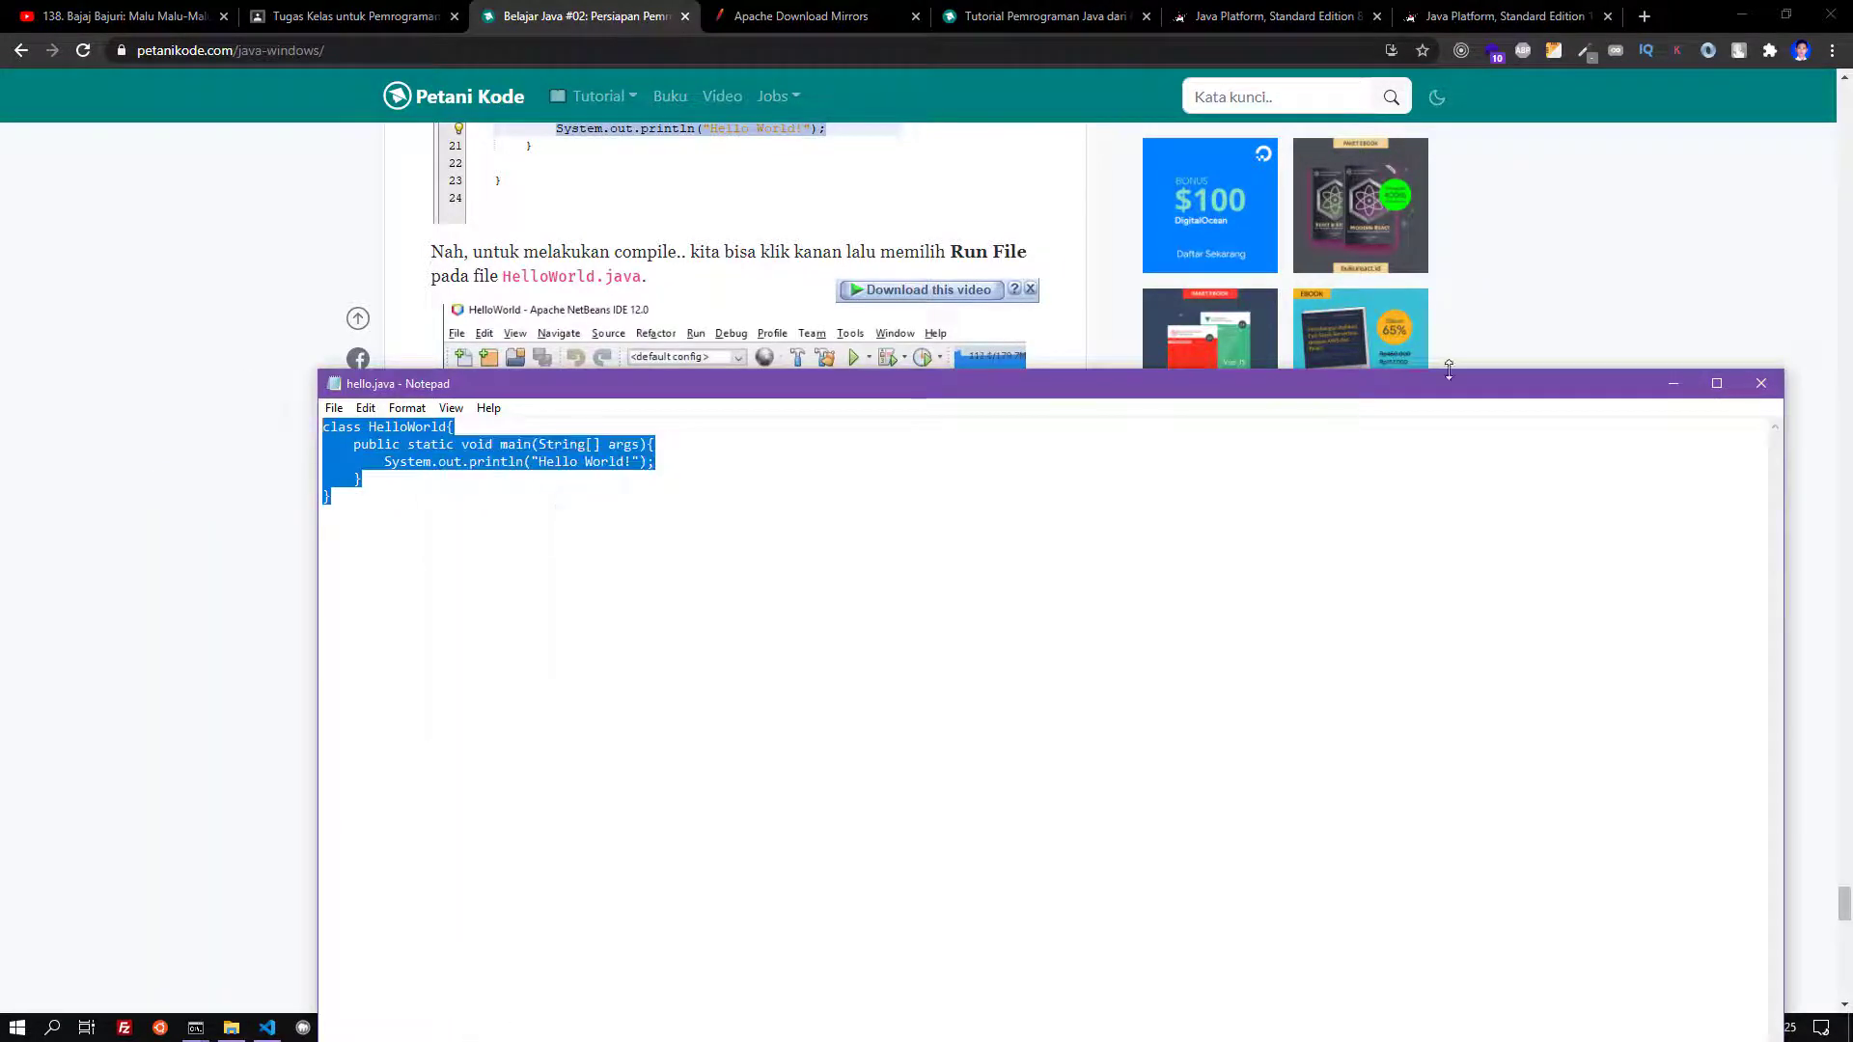
left_click(1675, 384)
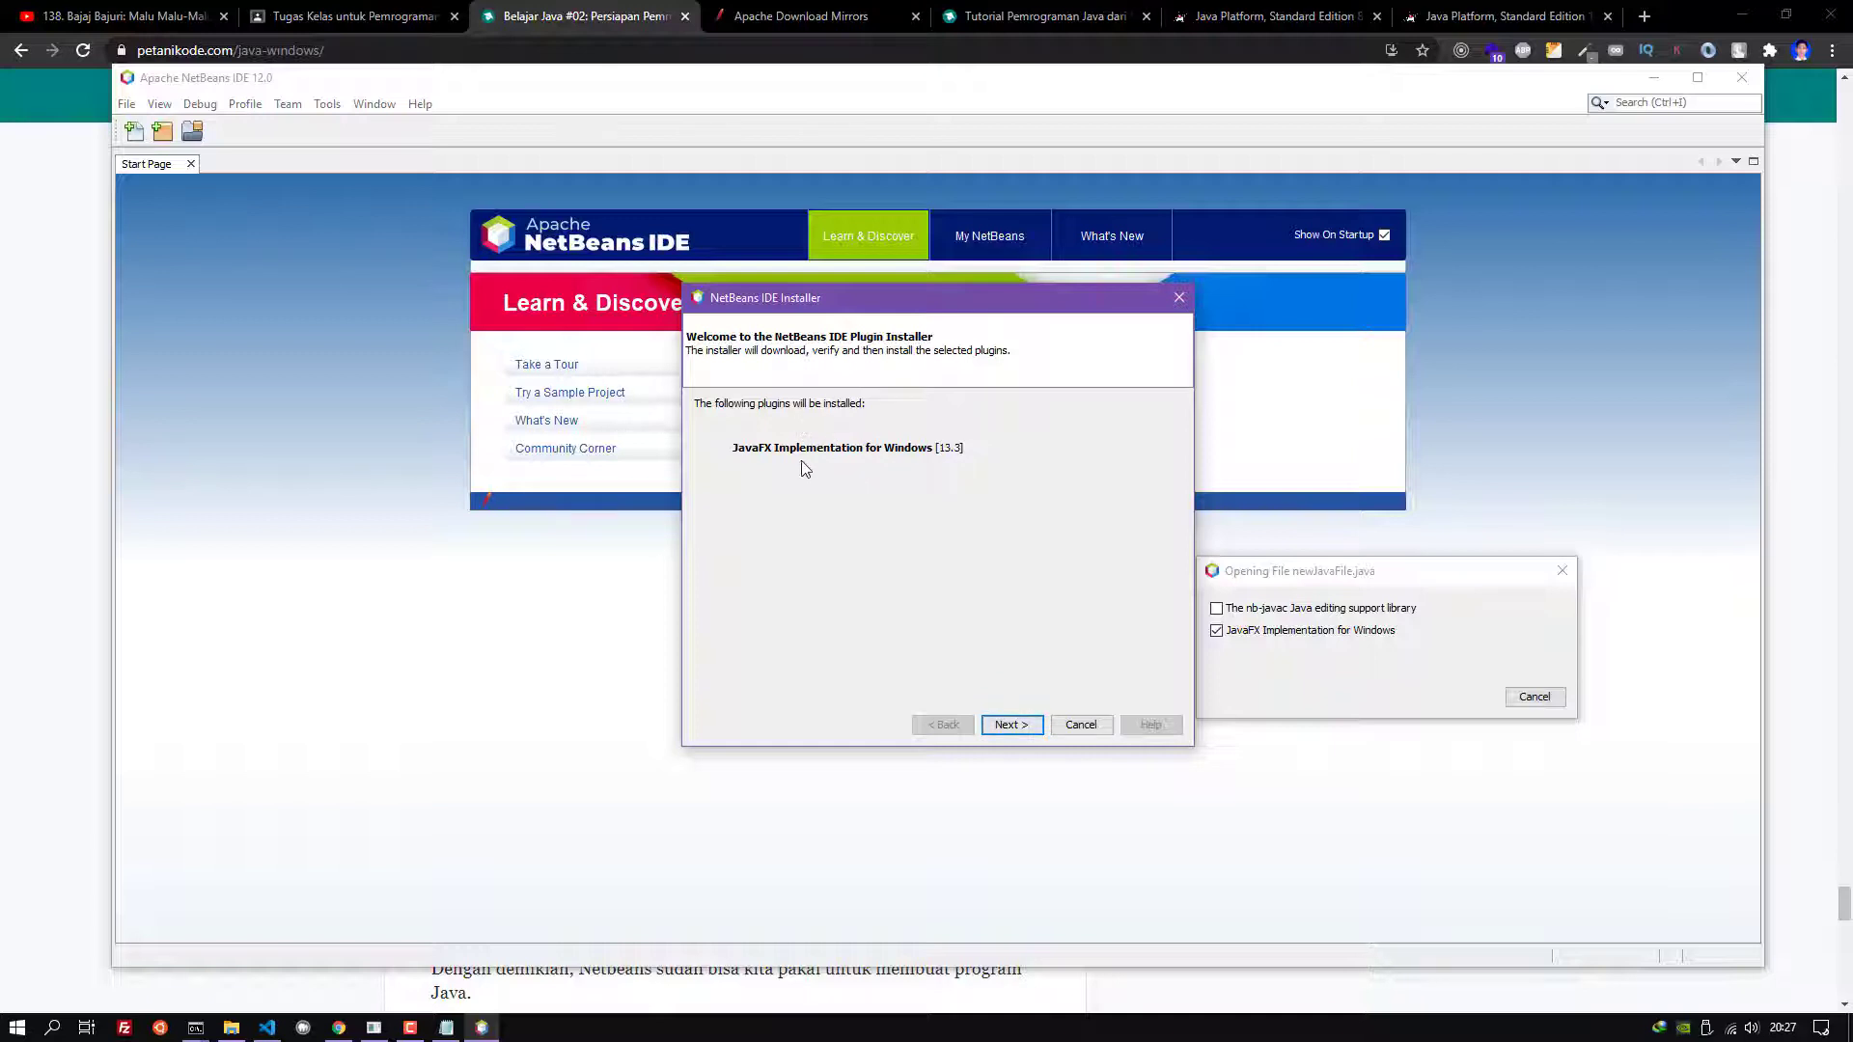
Install the JavaFX Implementation for Windows plugin in NetBeans, accepting its license terms, and finish the plugin installer
left_click(1011, 723)
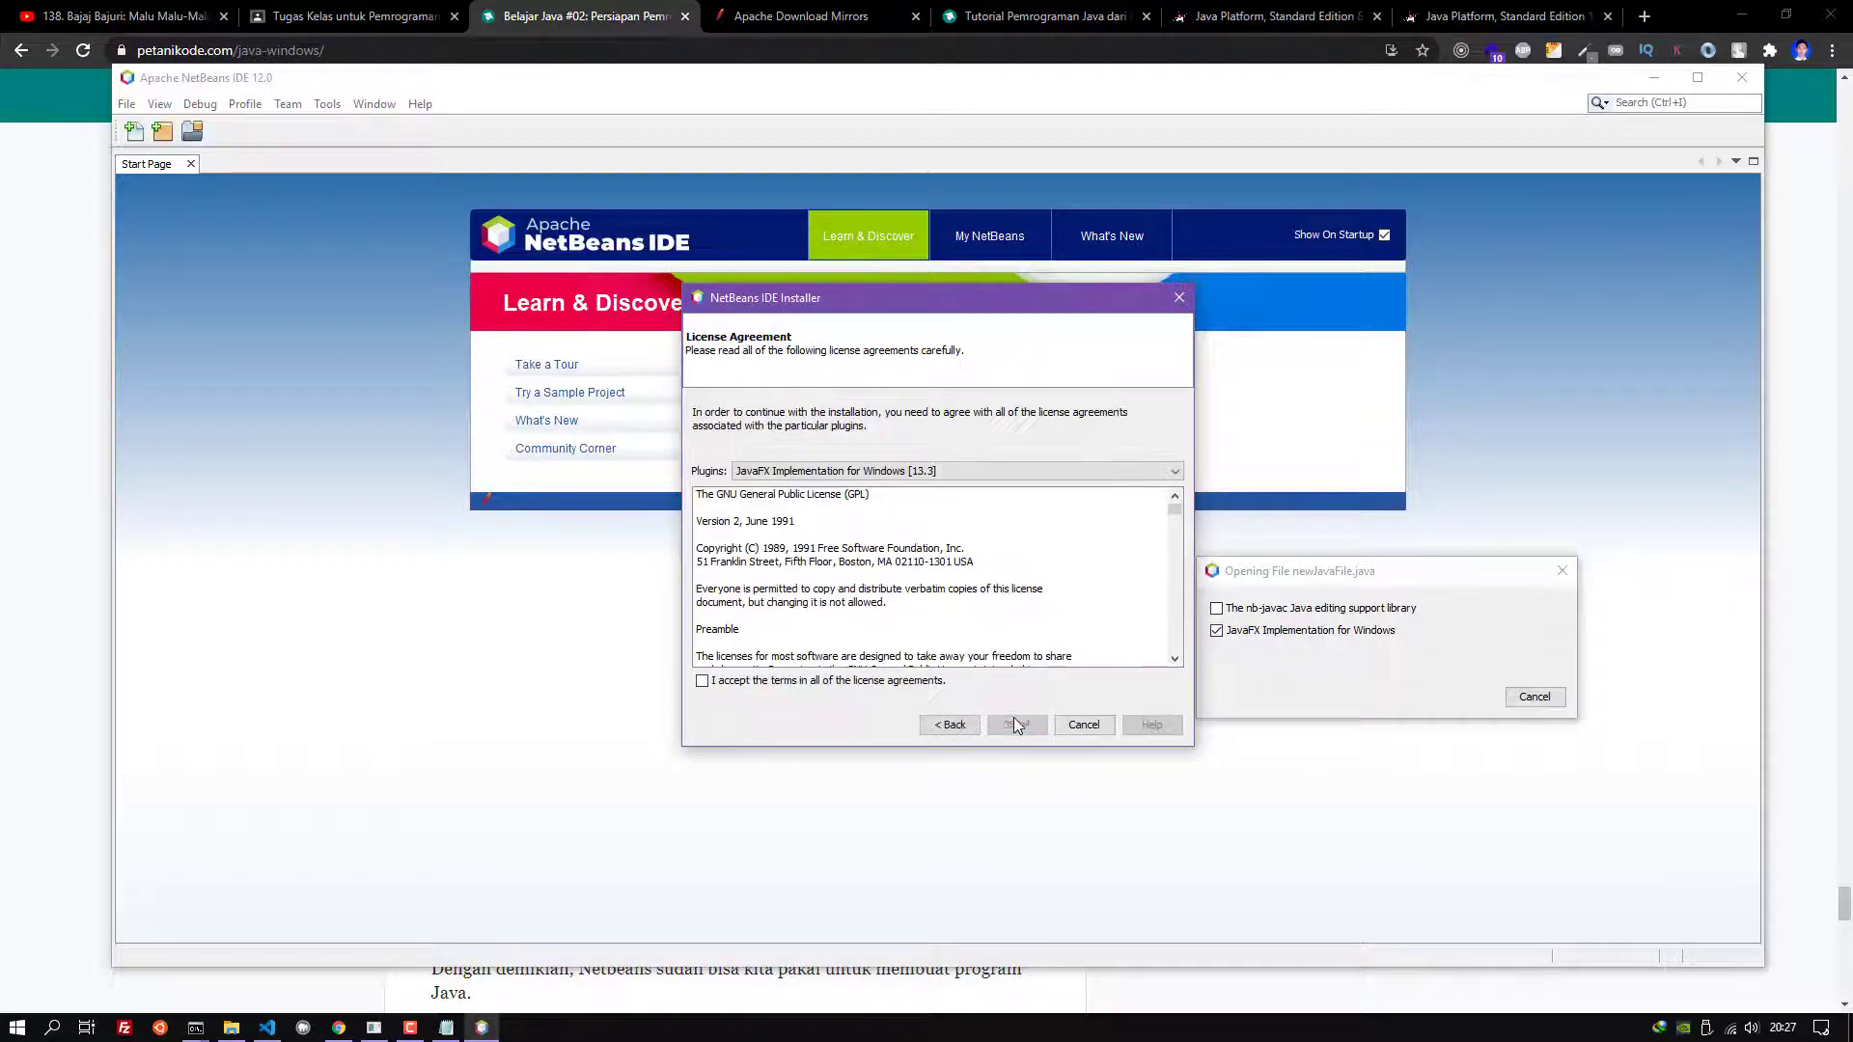
left_click(889, 683)
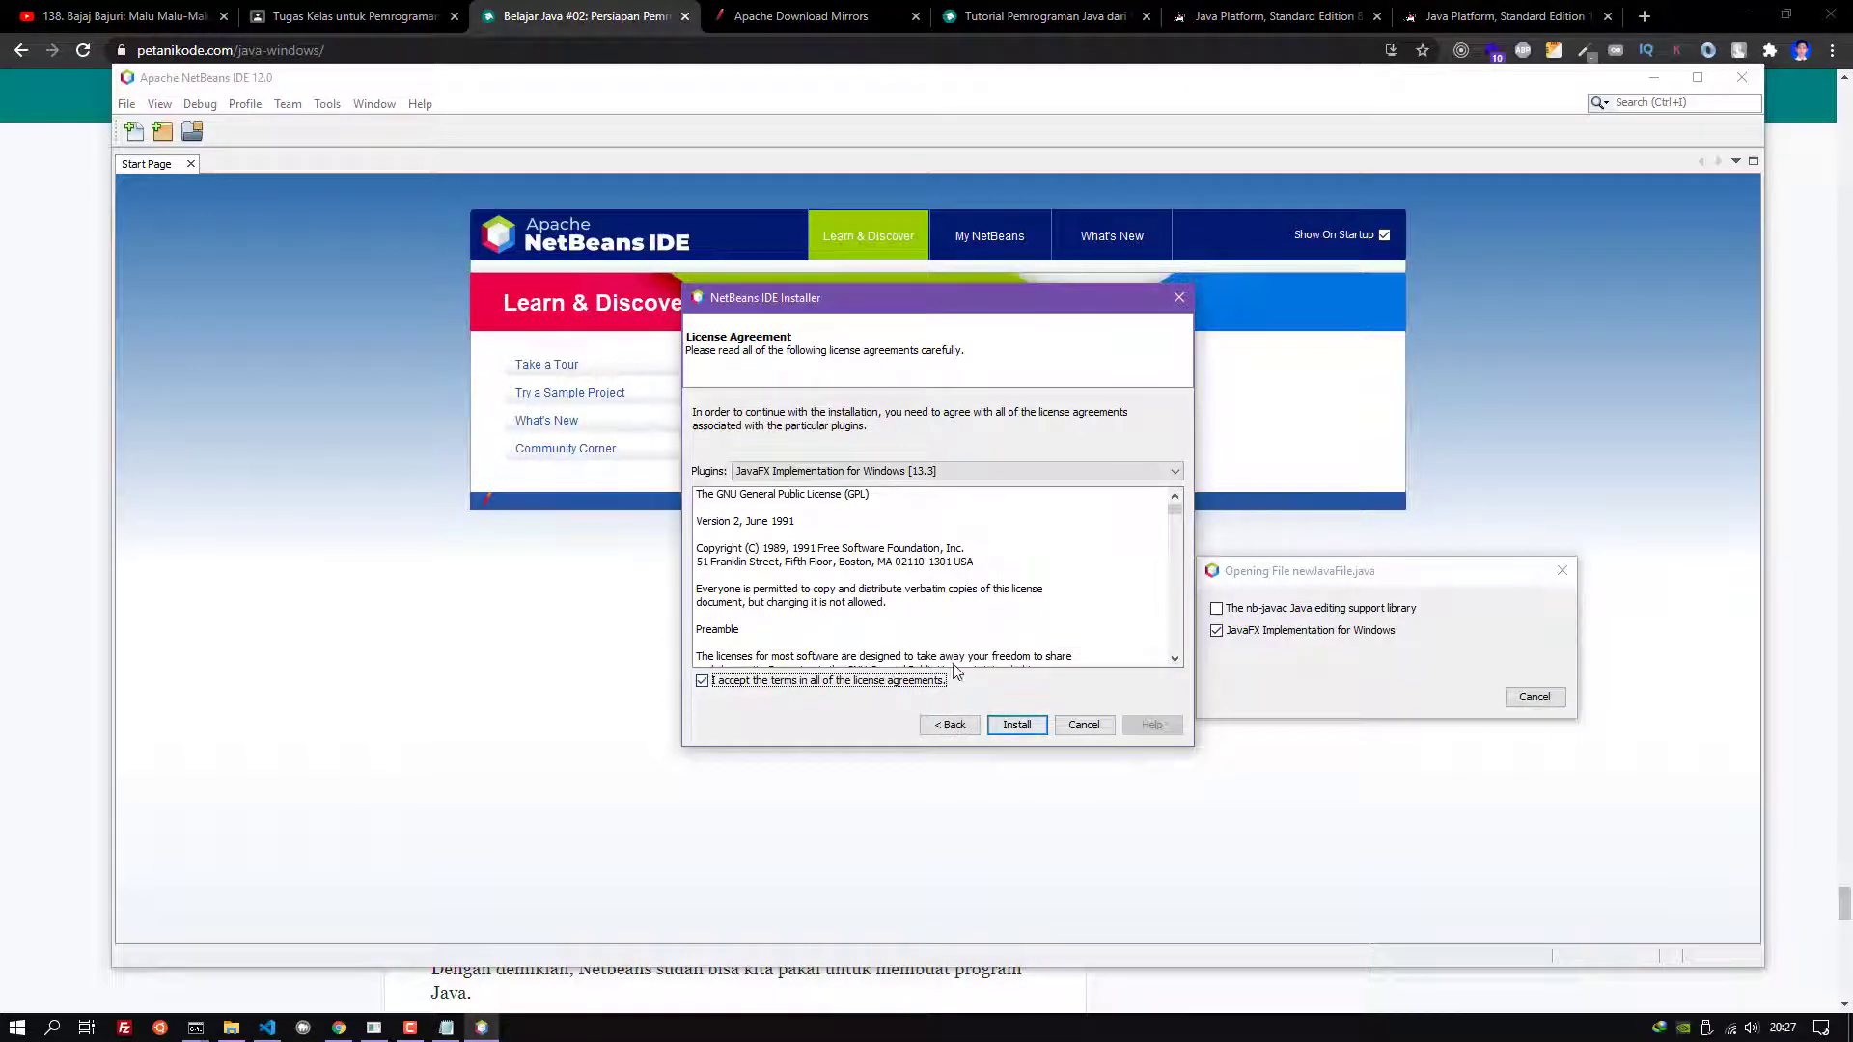
left_click(1015, 724)
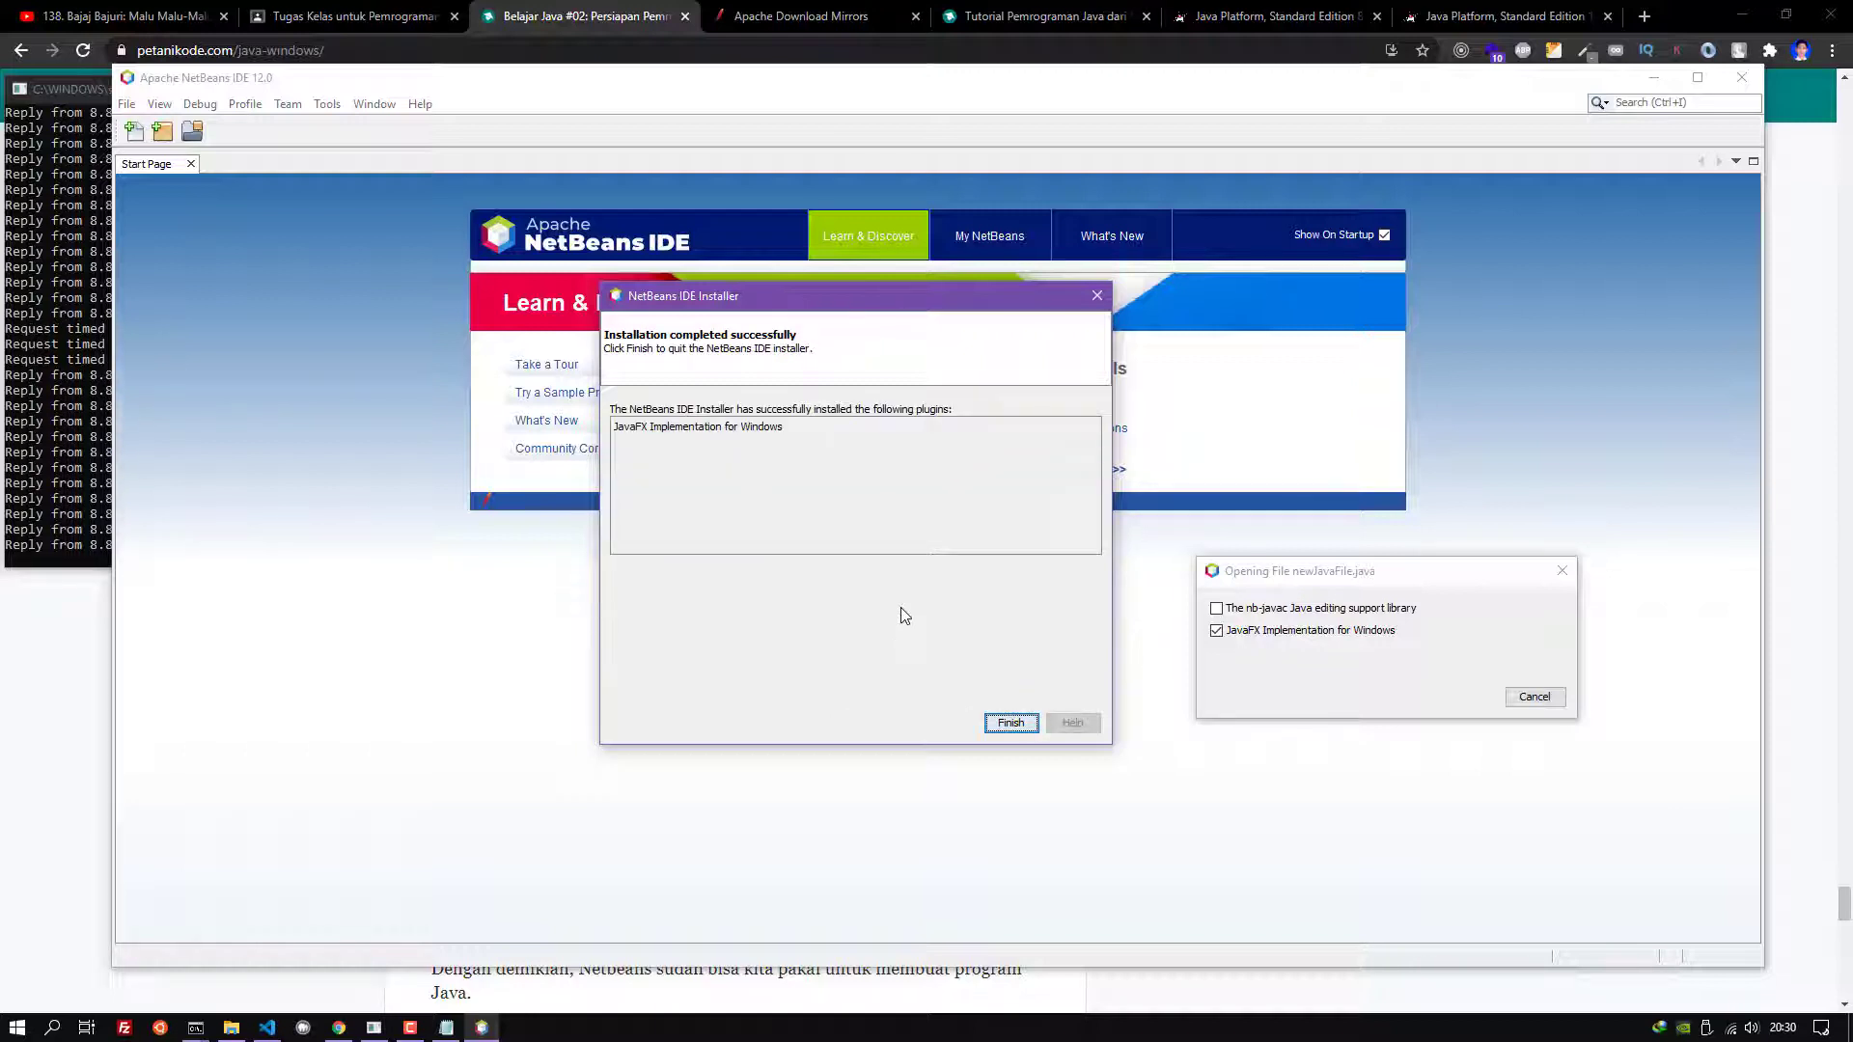
left_click(1008, 724)
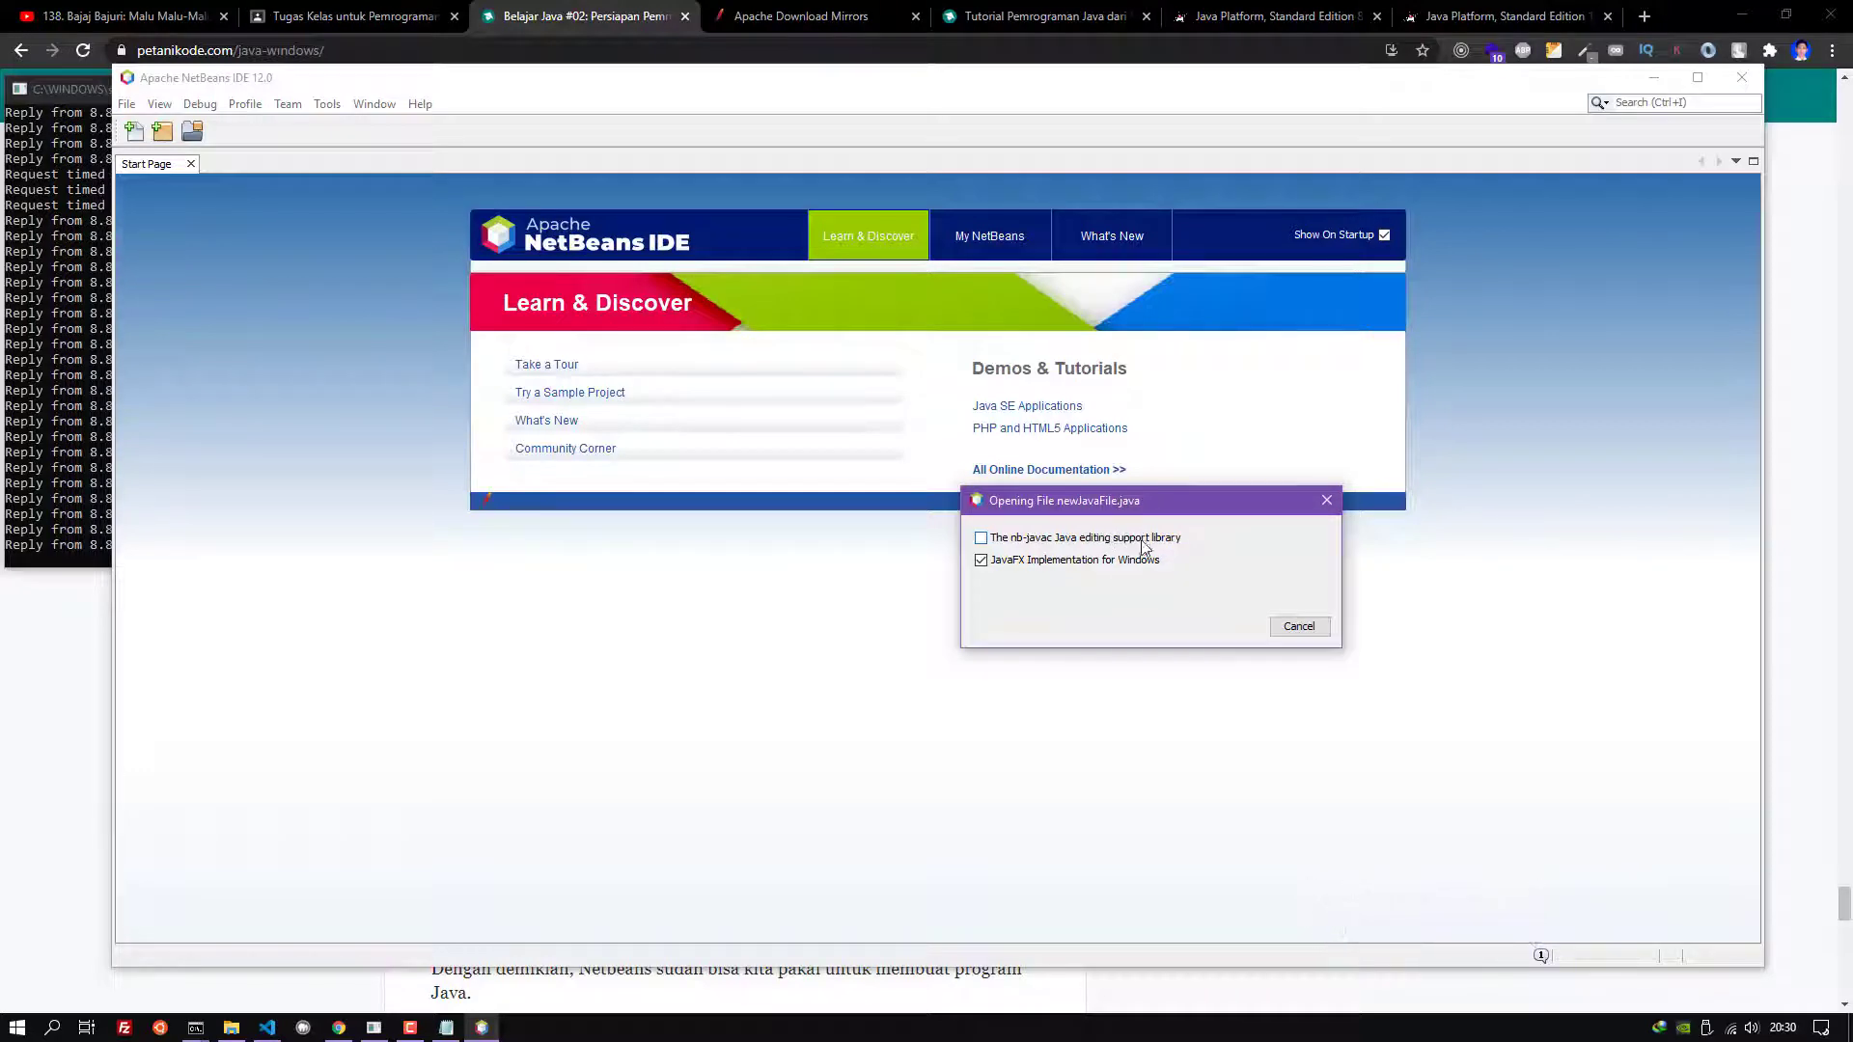
Install the nb-javac Java editing support library plugin and restart the IDE immediately
left_click(1050, 541)
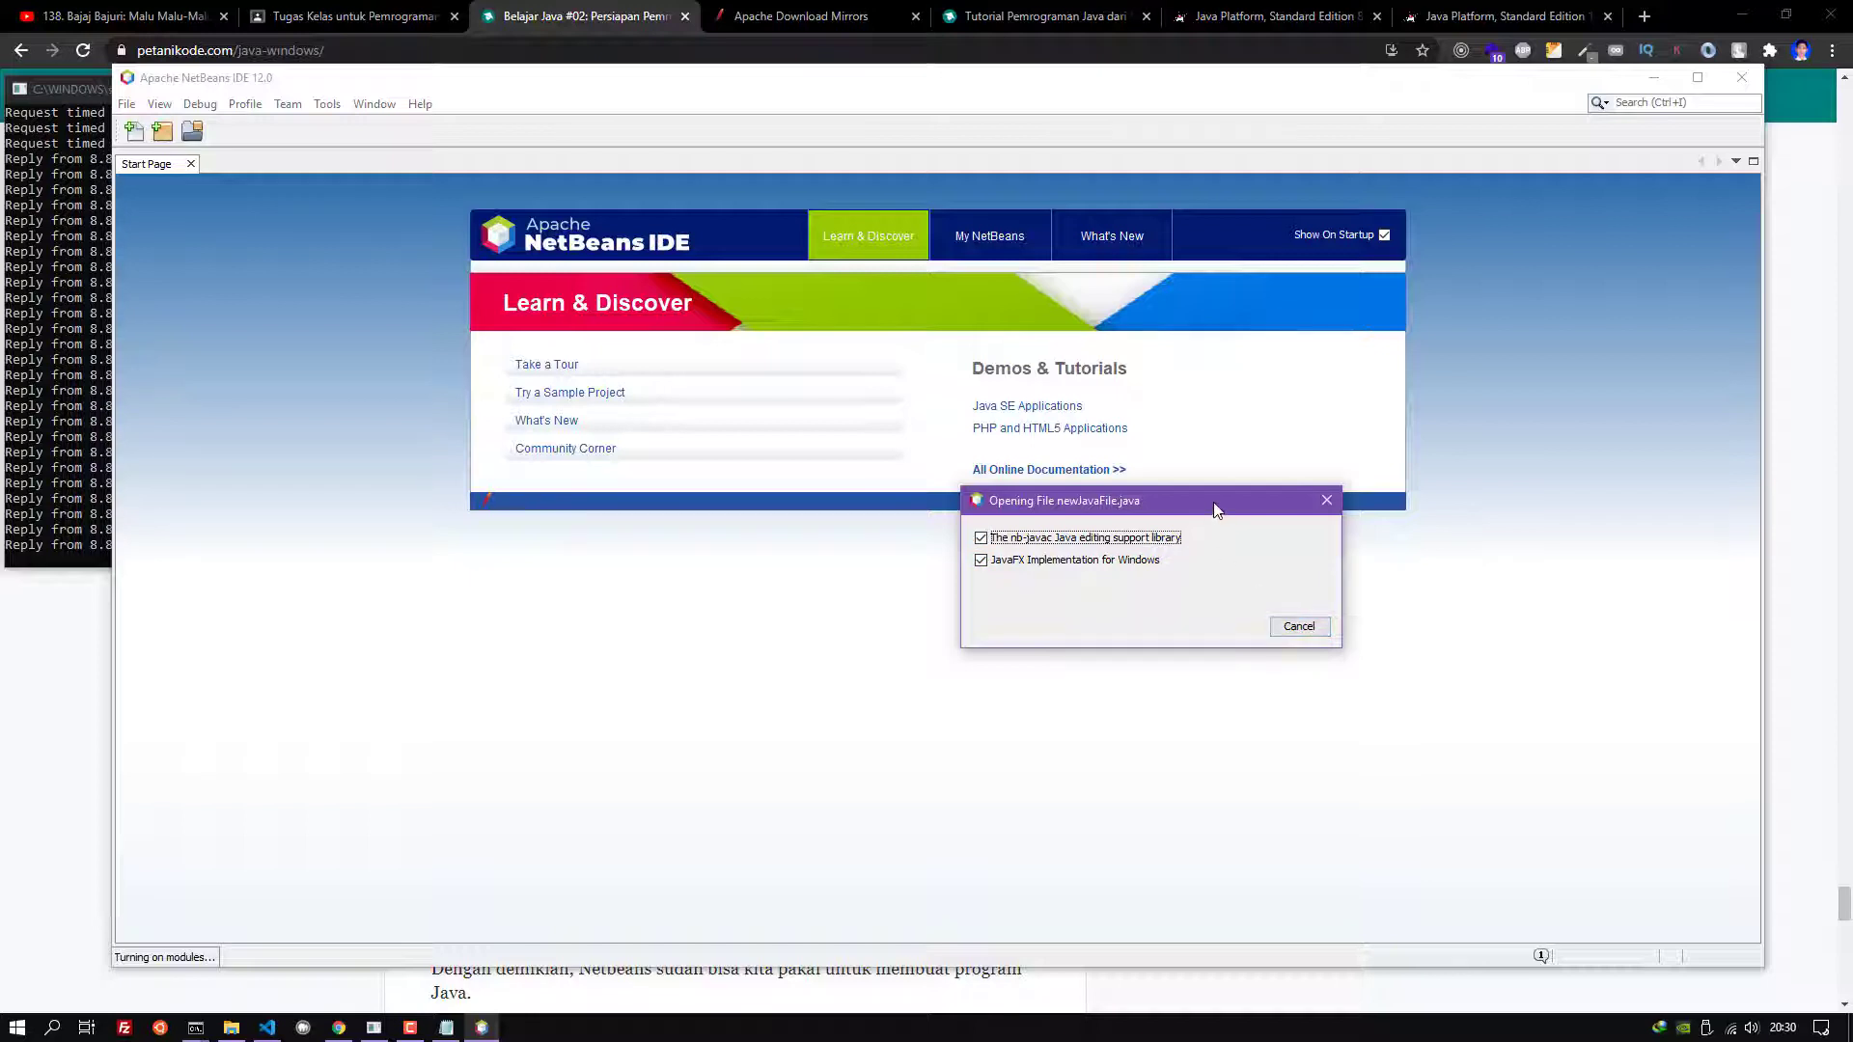
left_click_drag(1217, 511, 1052, 623)
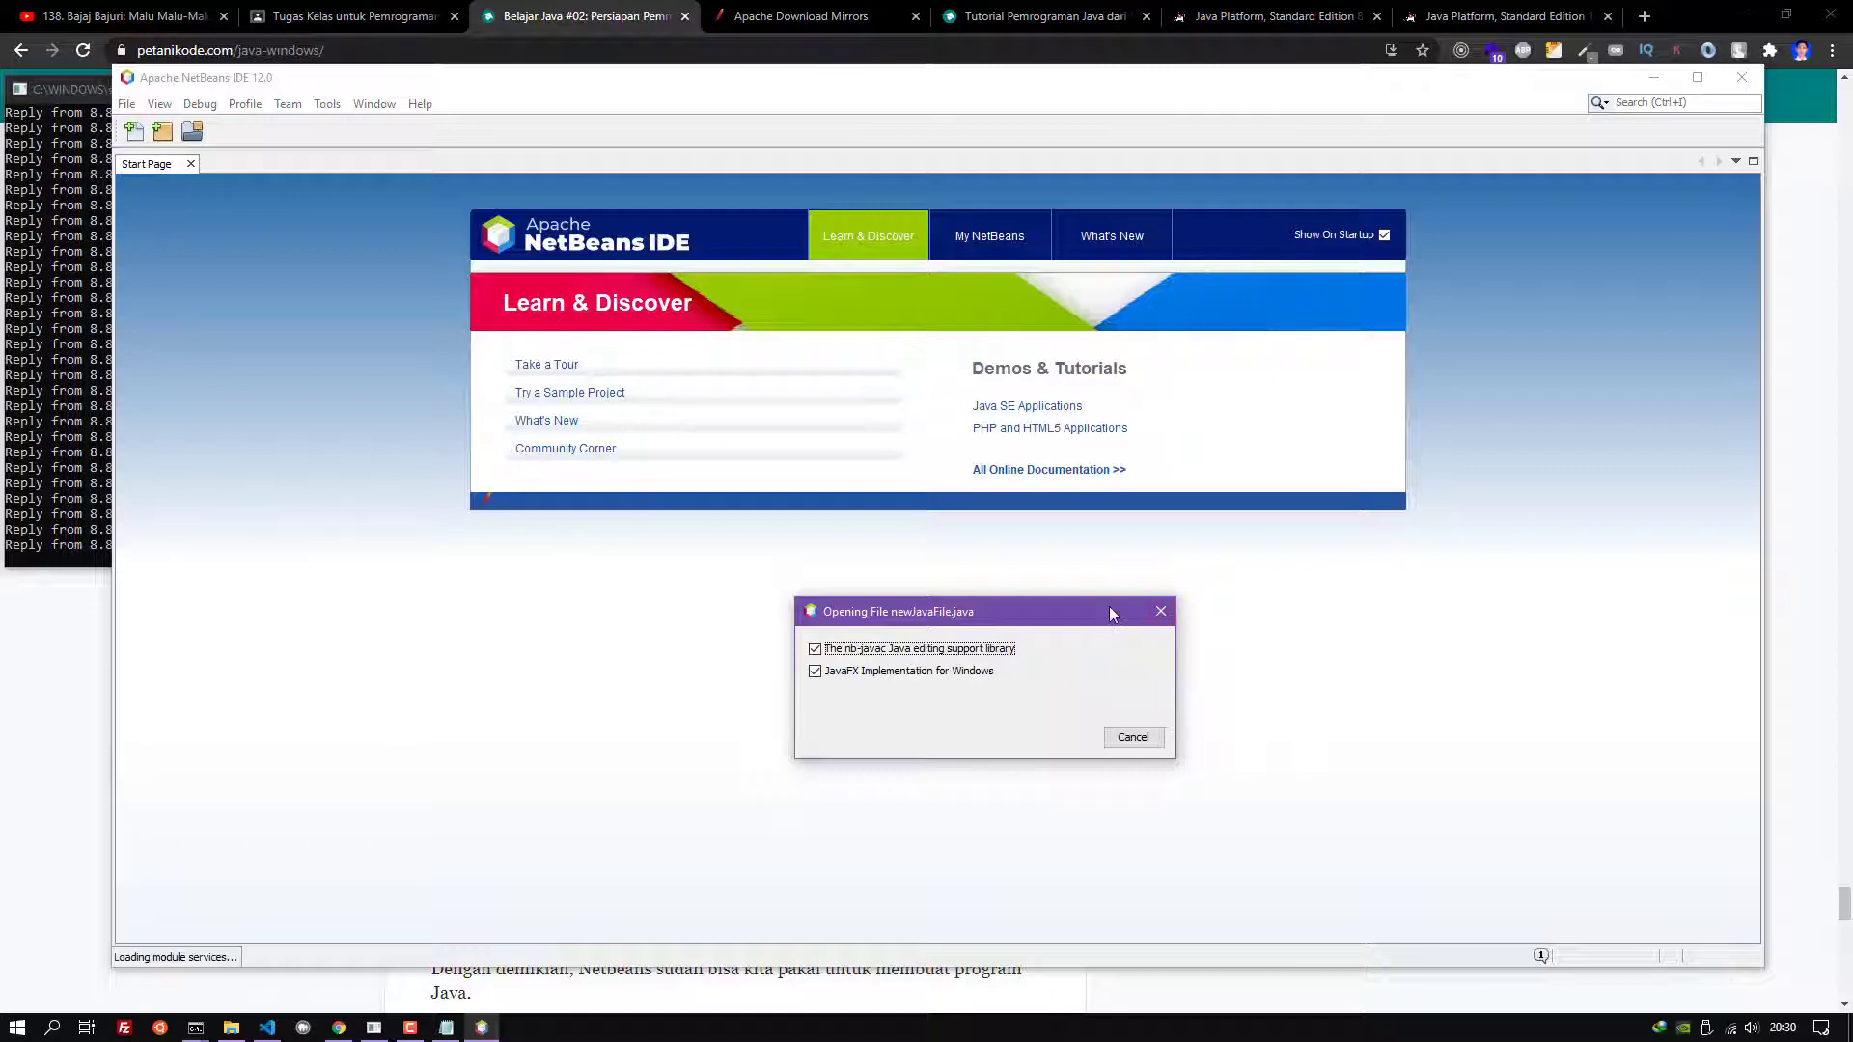
left_click_drag(1110, 608, 1110, 595)
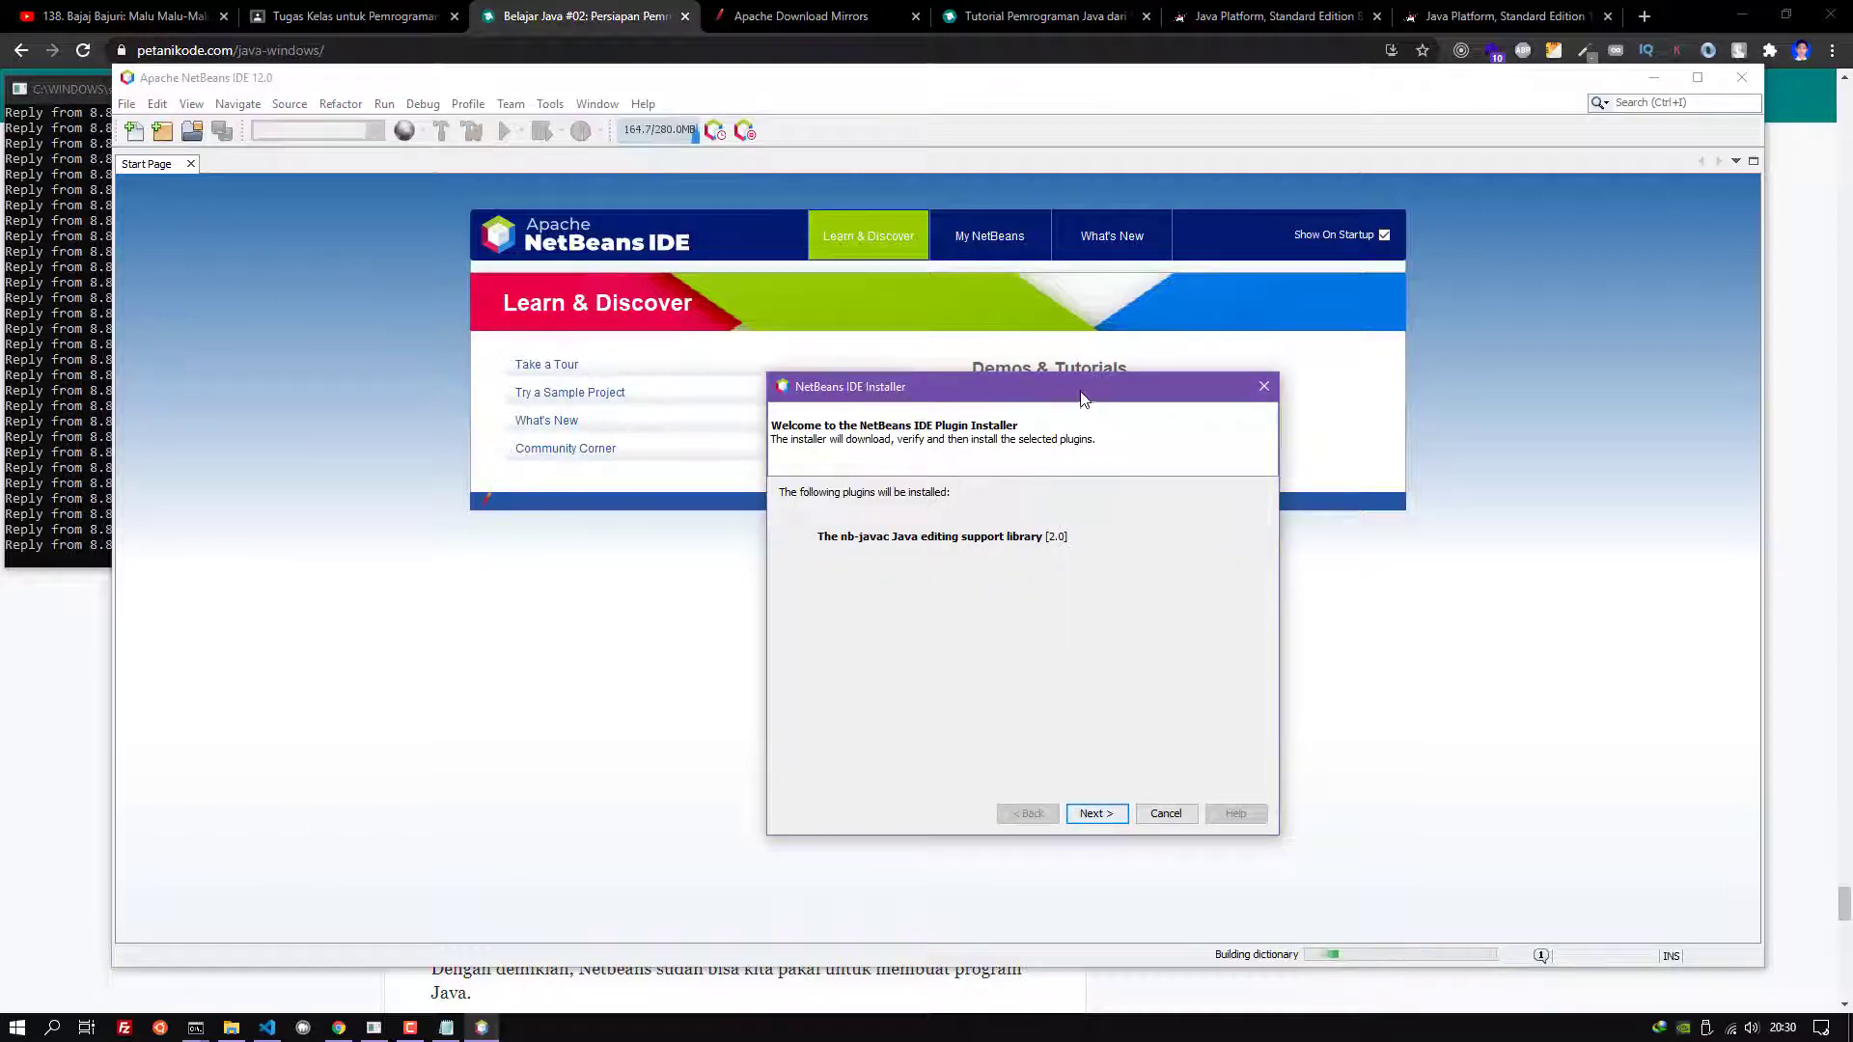
left_click_drag(1078, 395, 607, 261)
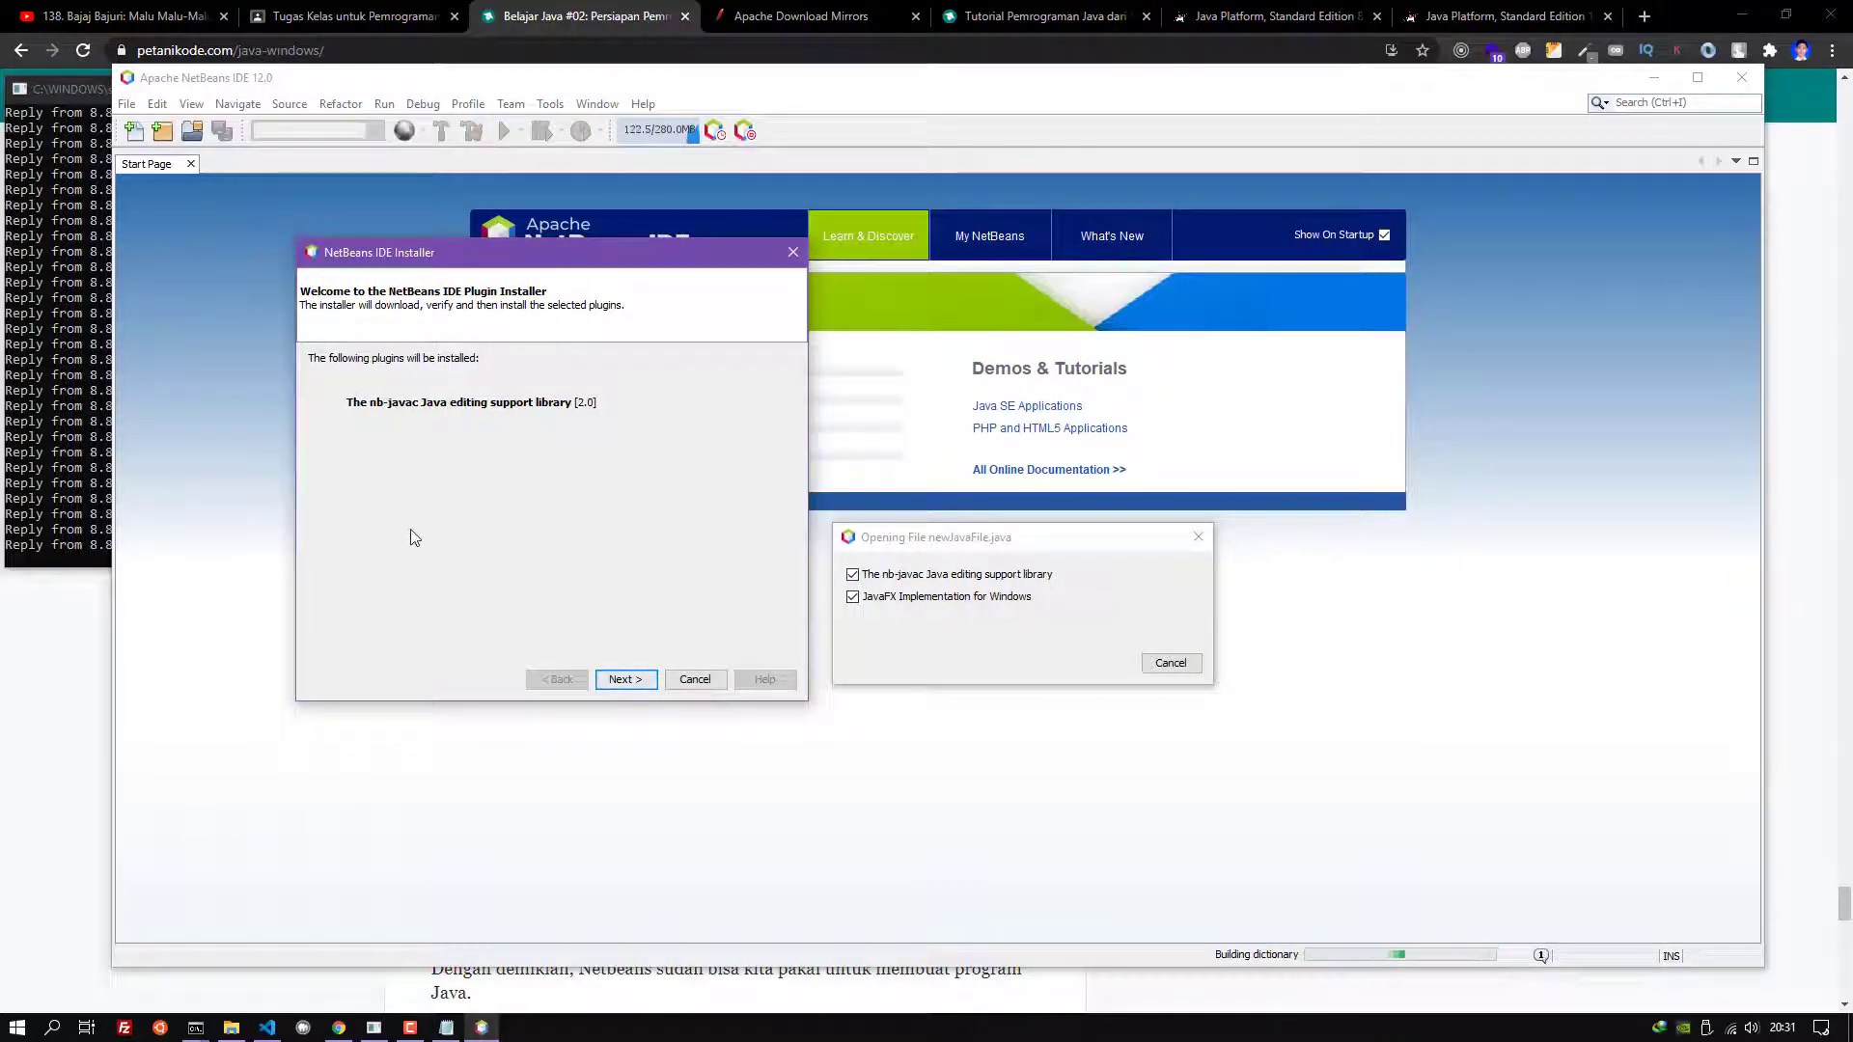
left_click(630, 680)
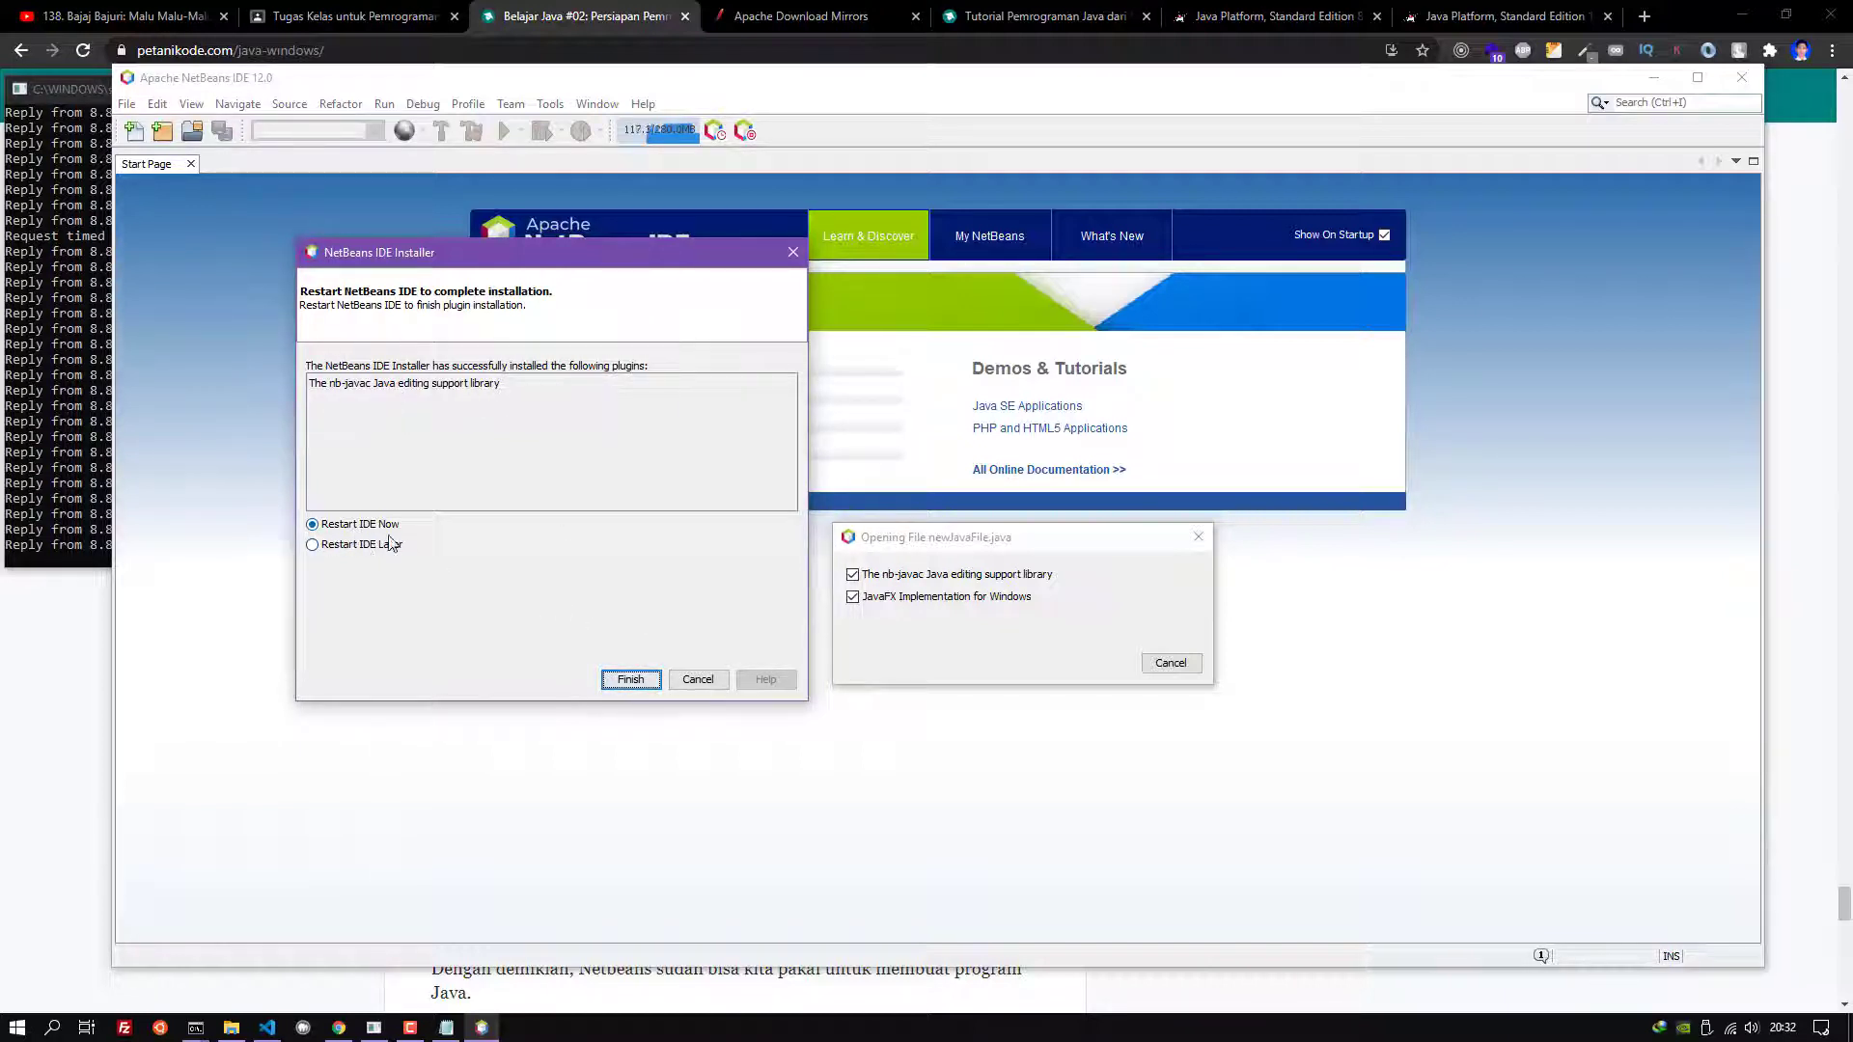
left_click(625, 680)
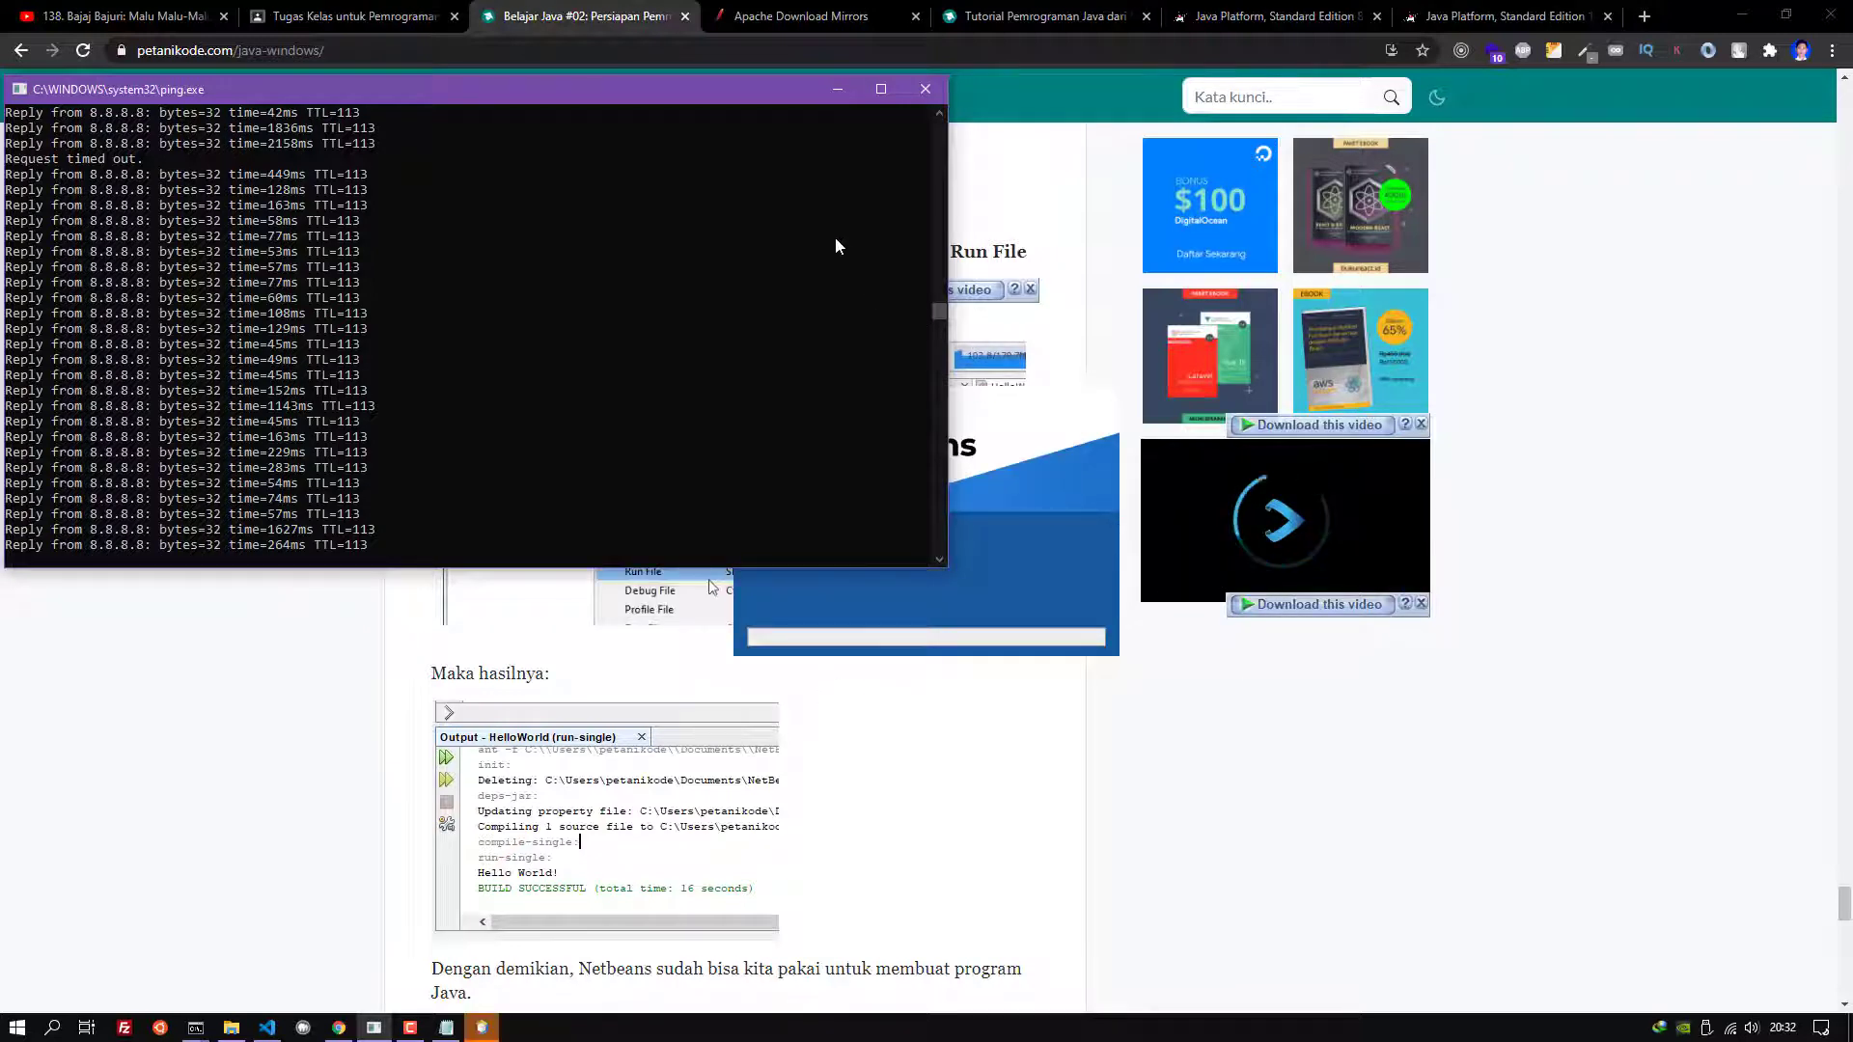
Minimize the ping console window and close the Delete Project and Running Single Java File outputs in NetBeans
left_click(834, 90)
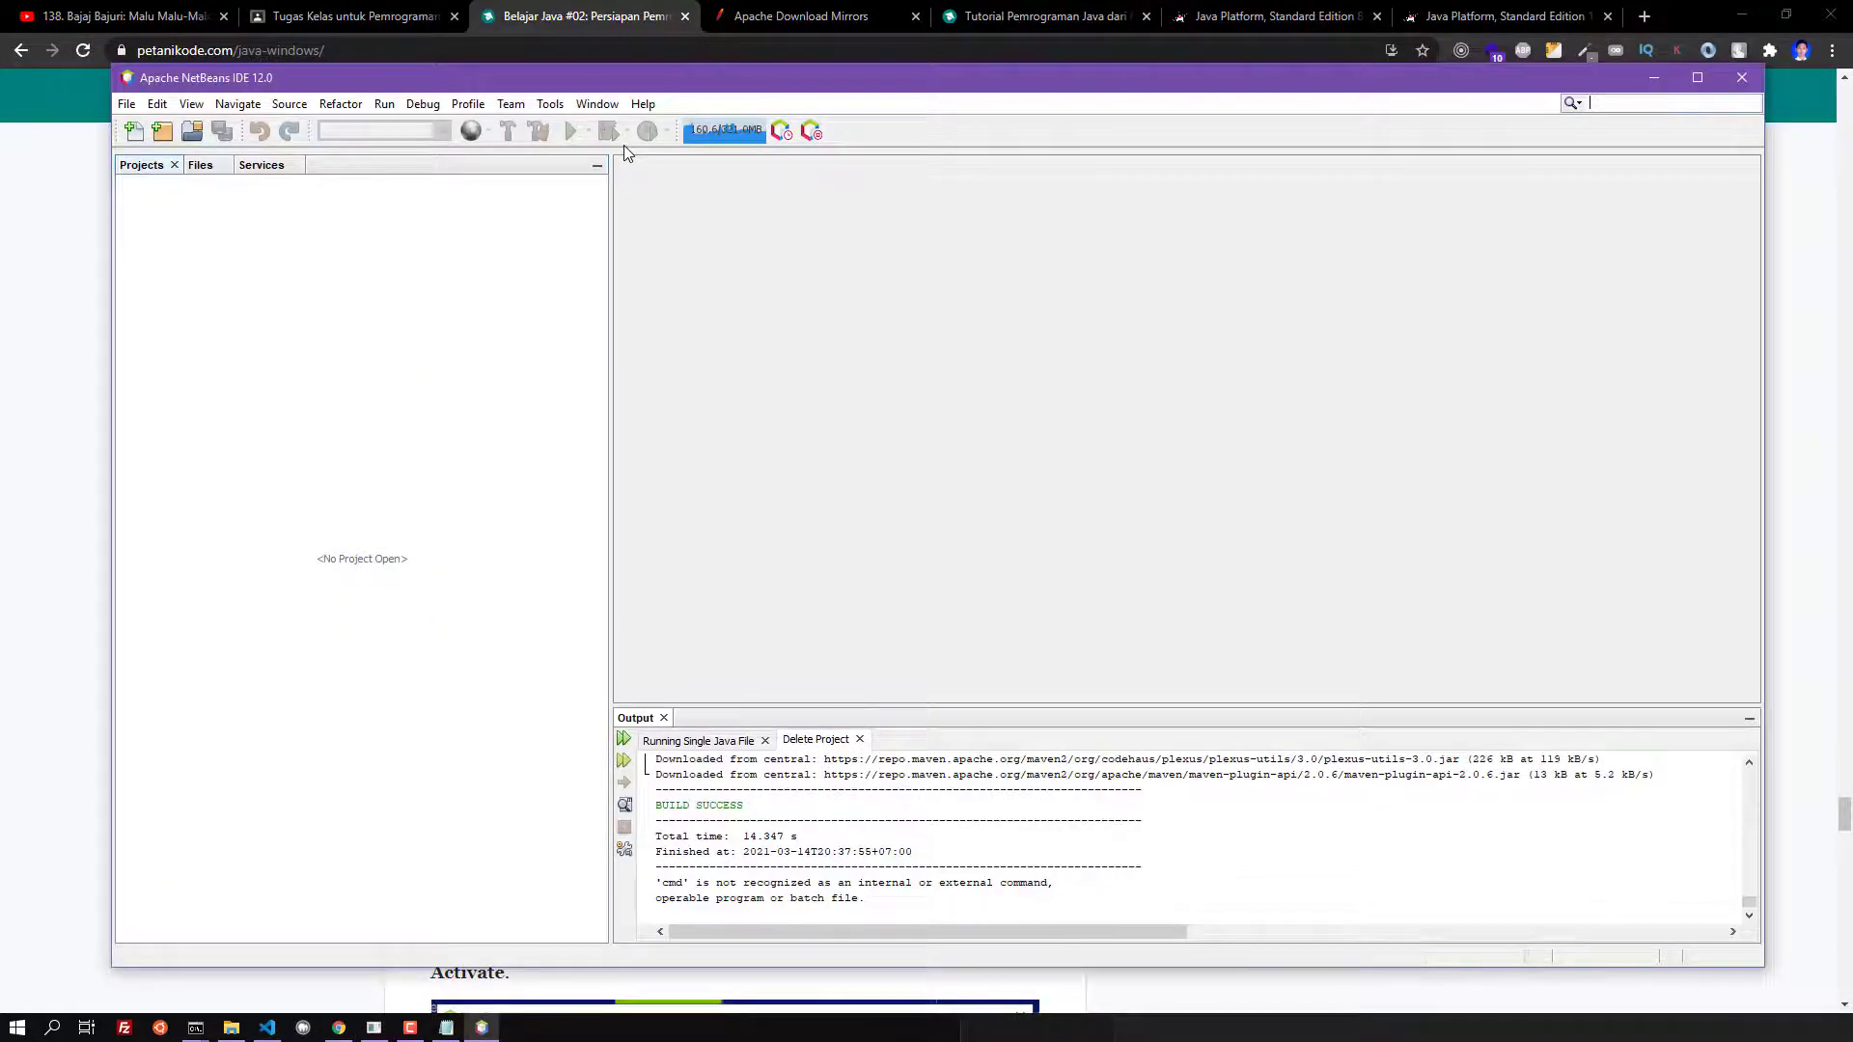
left_click(859, 739)
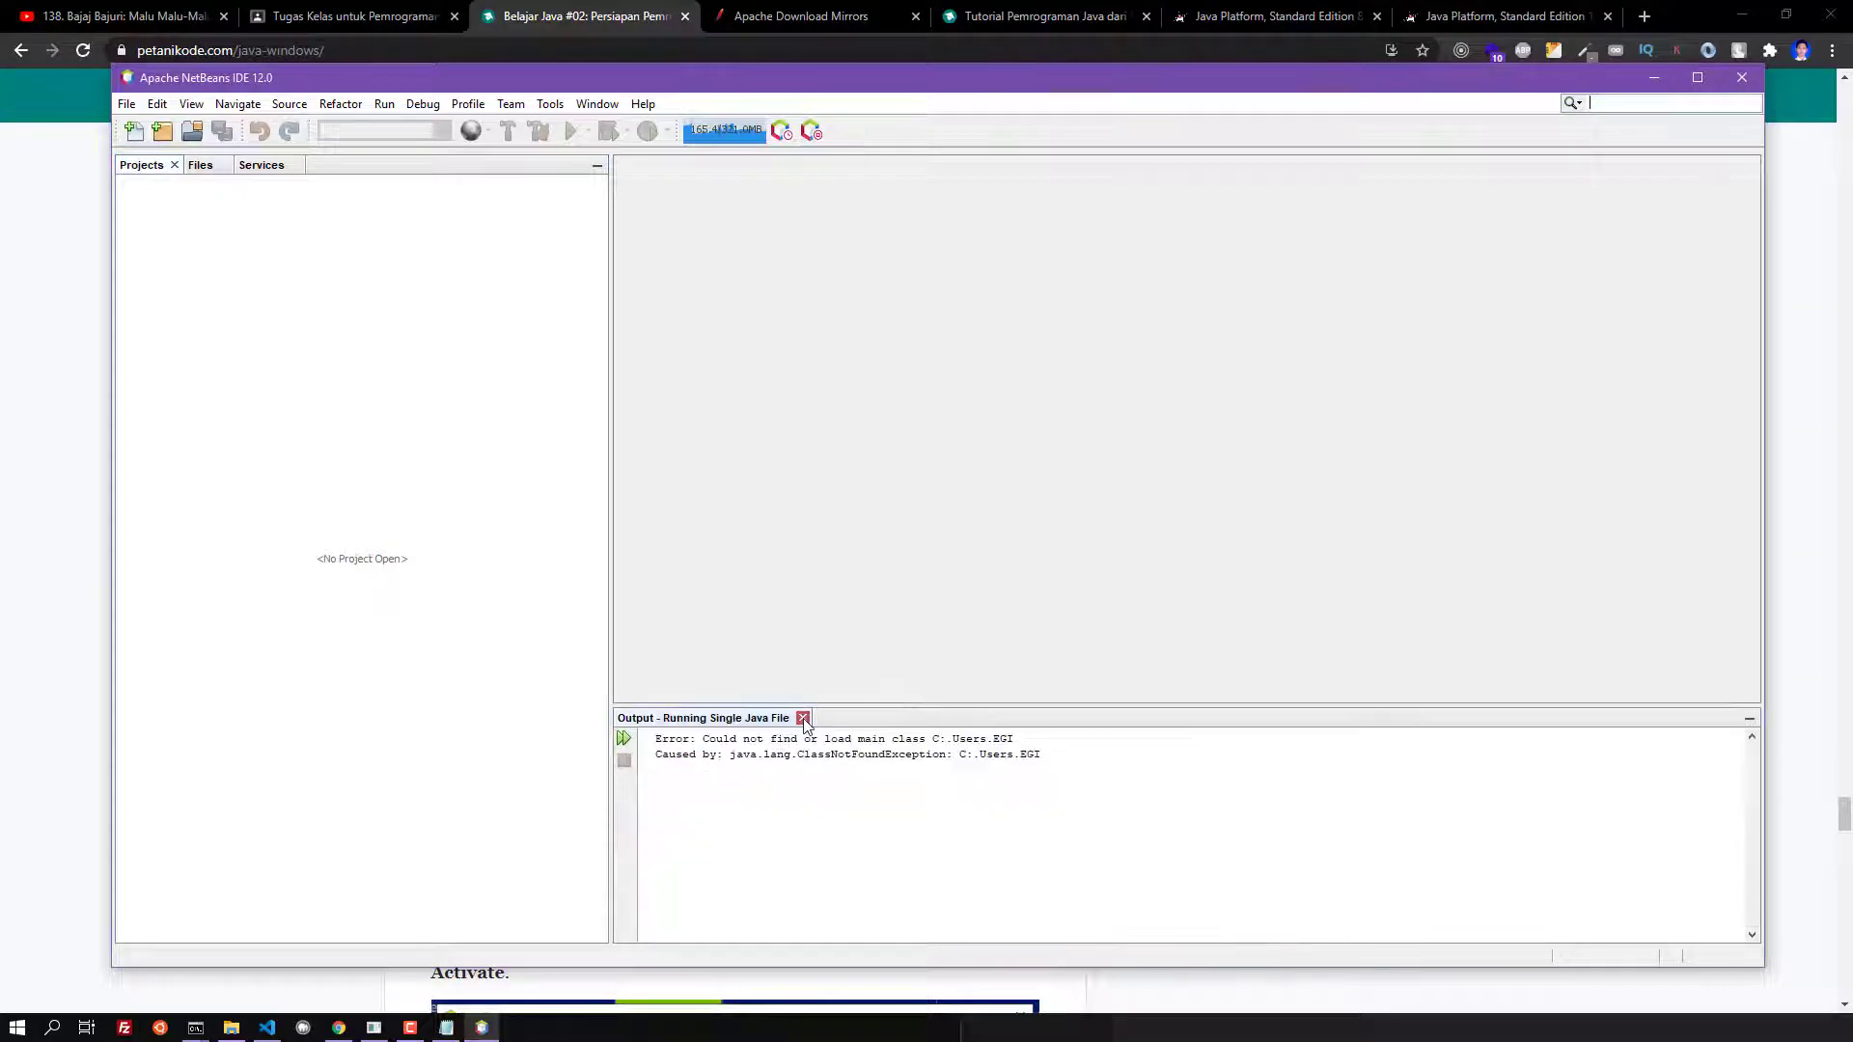
left_click(803, 718)
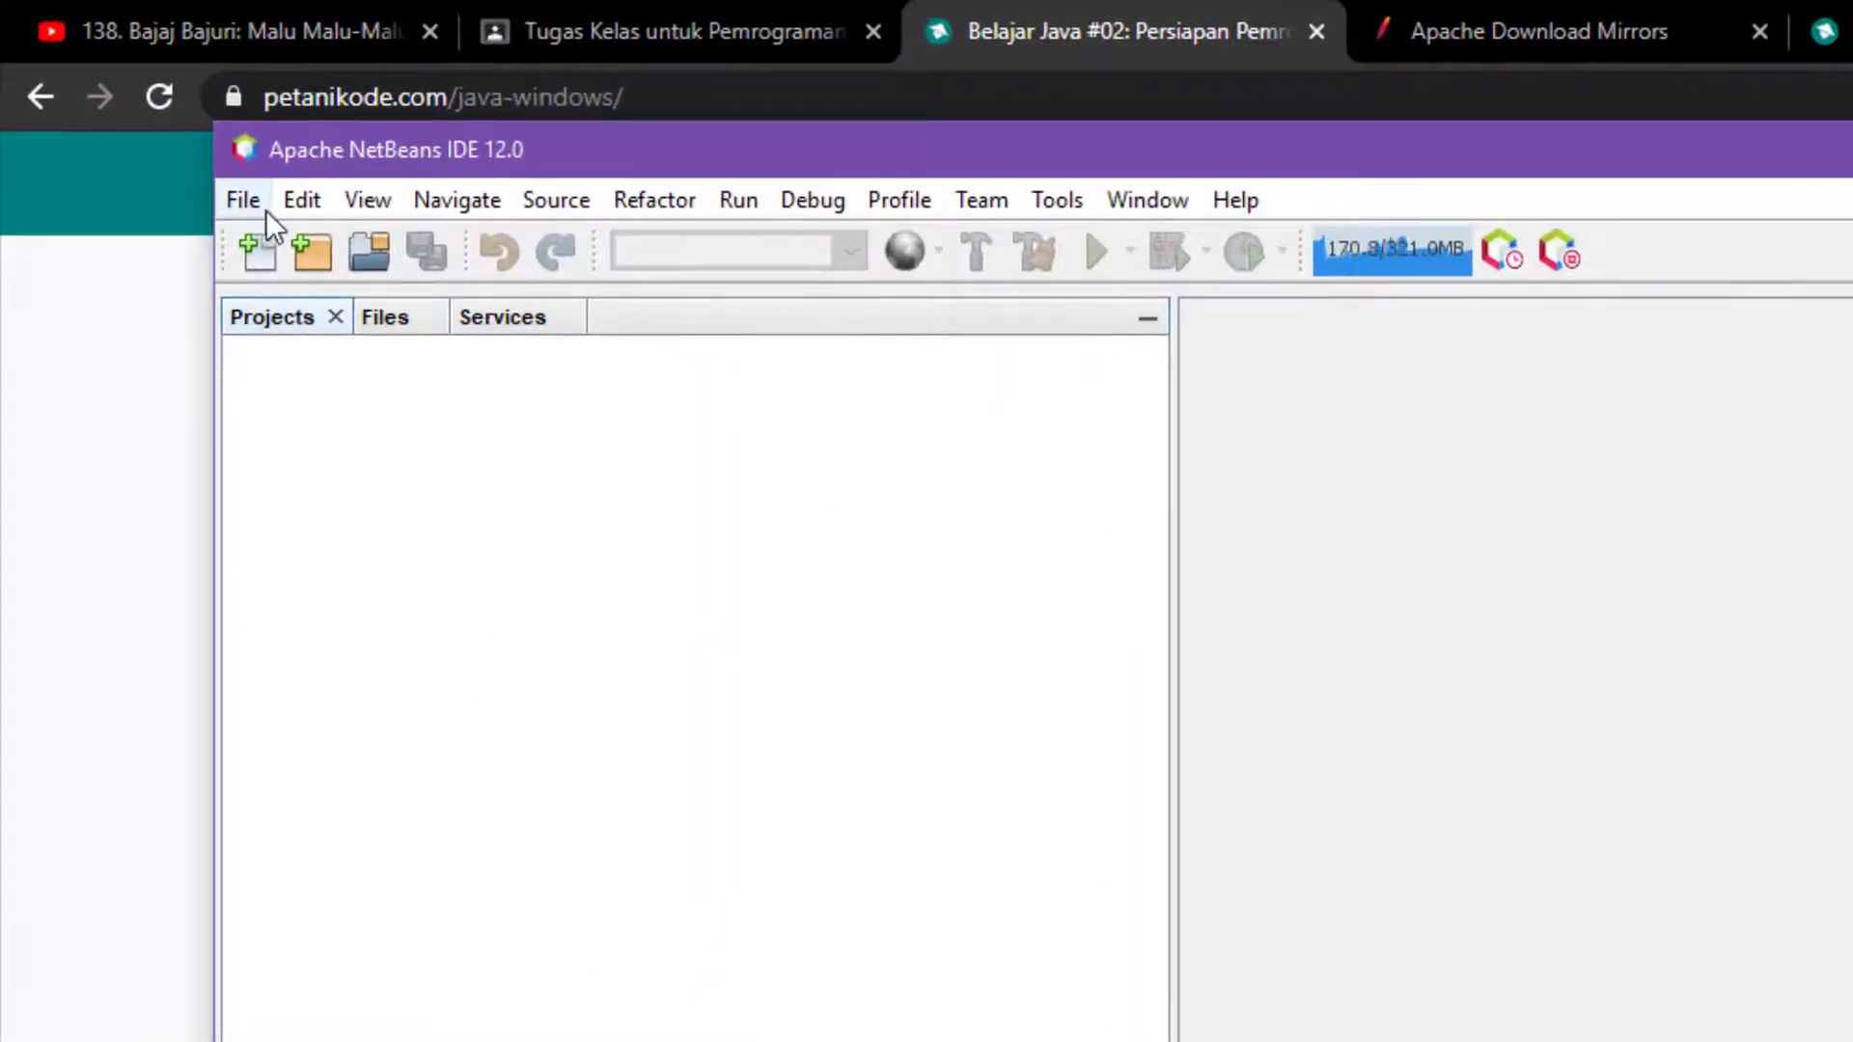
Create a Java Application project from the Java with Ant category, keeping the name JavaApplication1, the Documents\java location and the main class
left_click(246, 203)
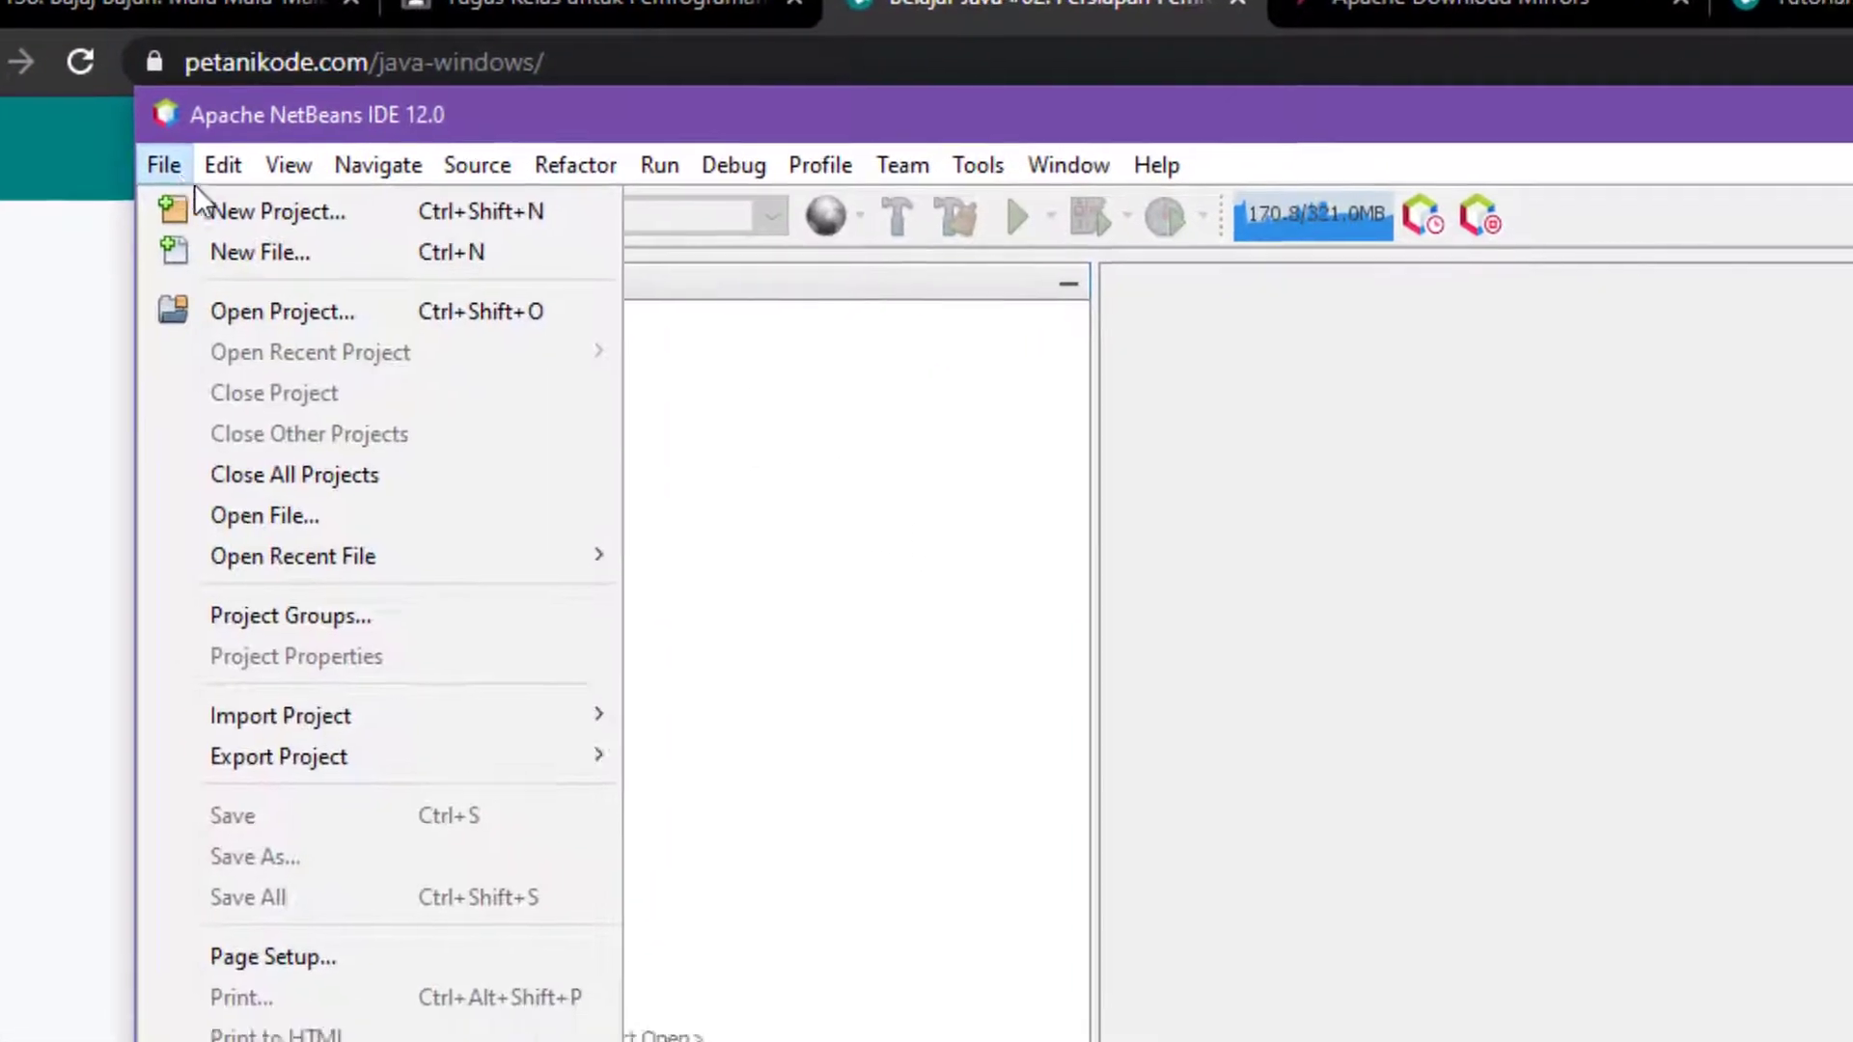
left_click(280, 242)
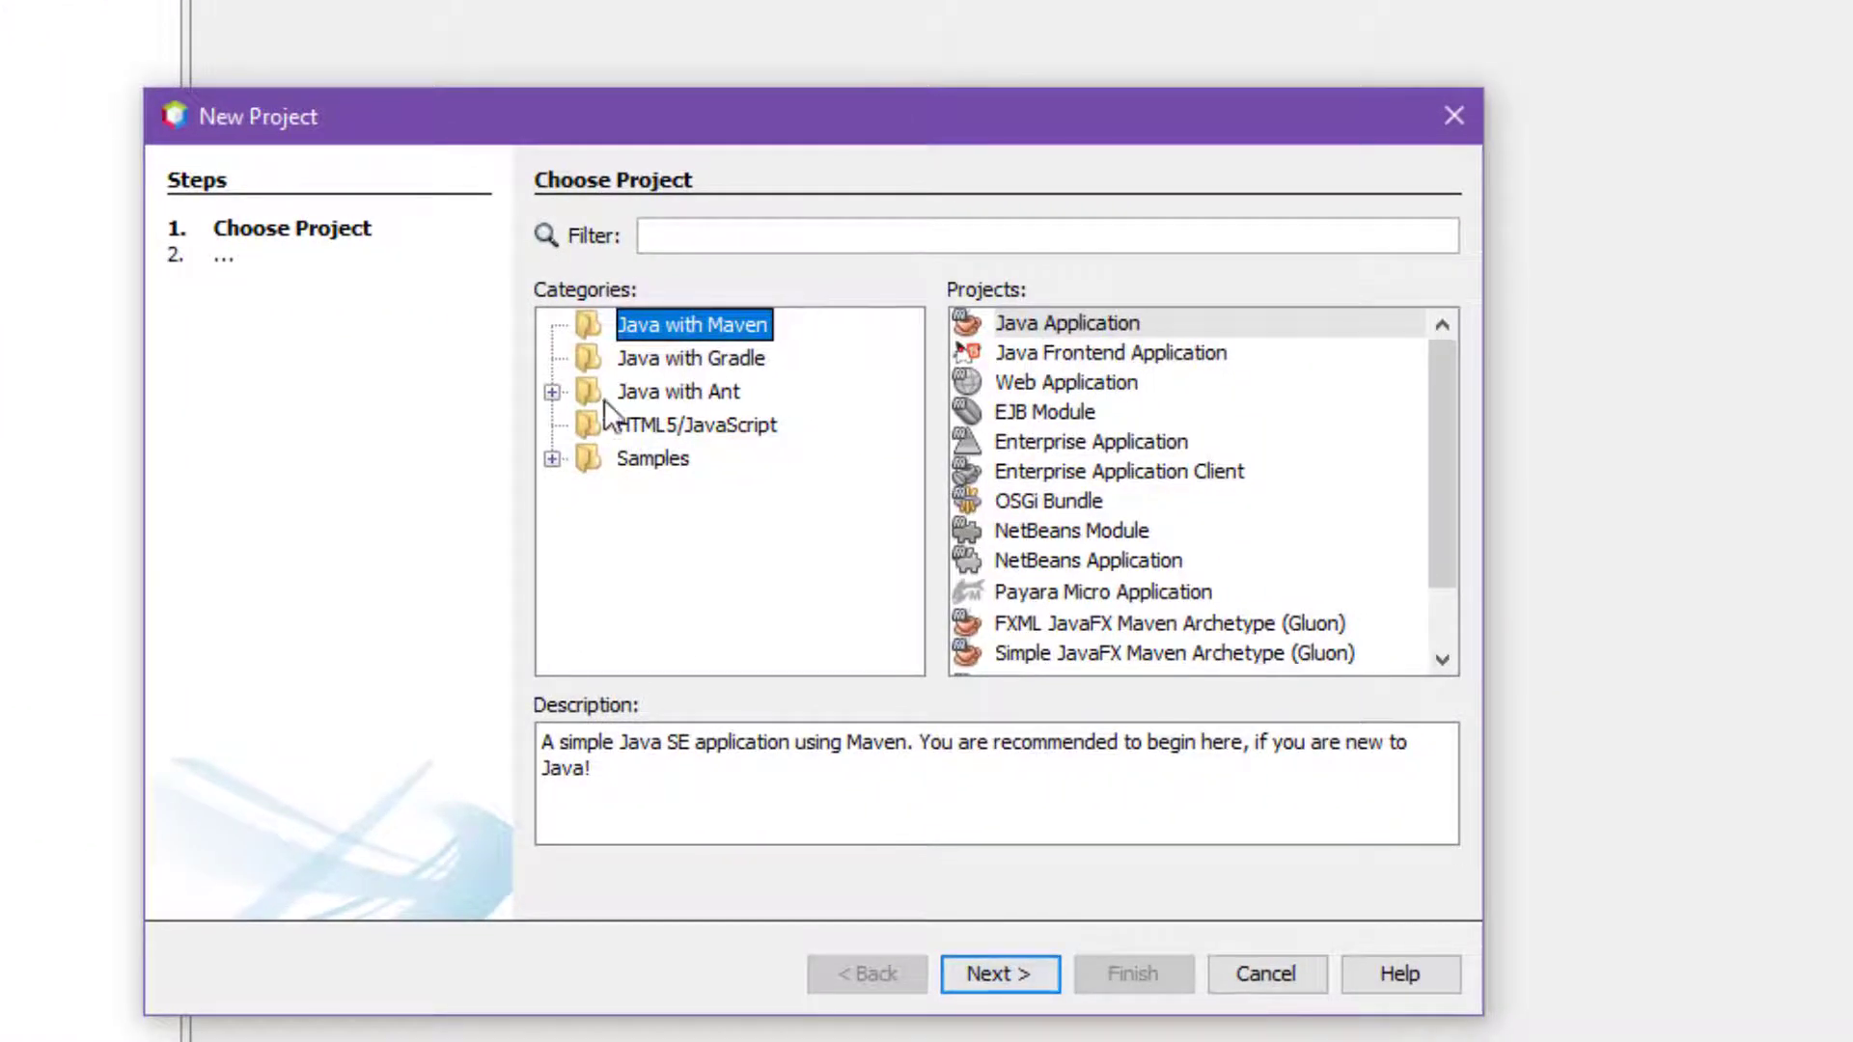
left_click(552, 393)
left_click(668, 387)
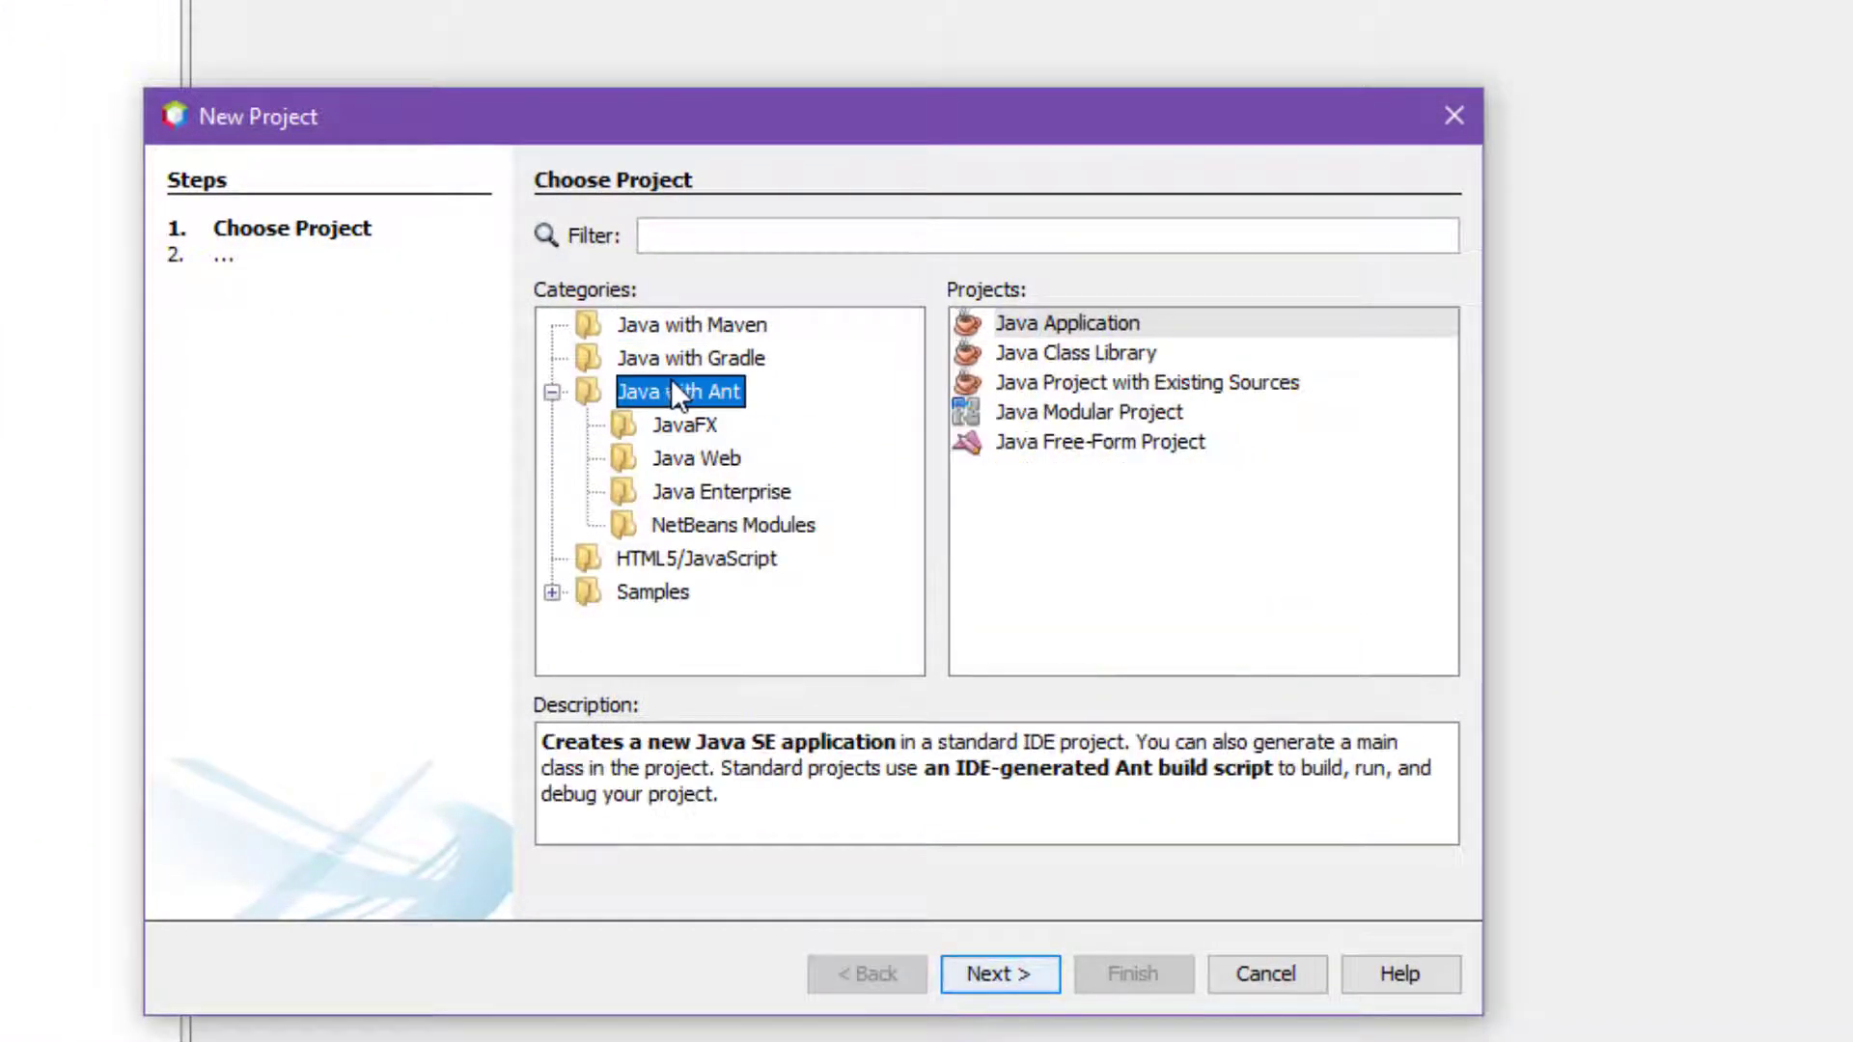
left_click(1057, 327)
left_click(733, 323)
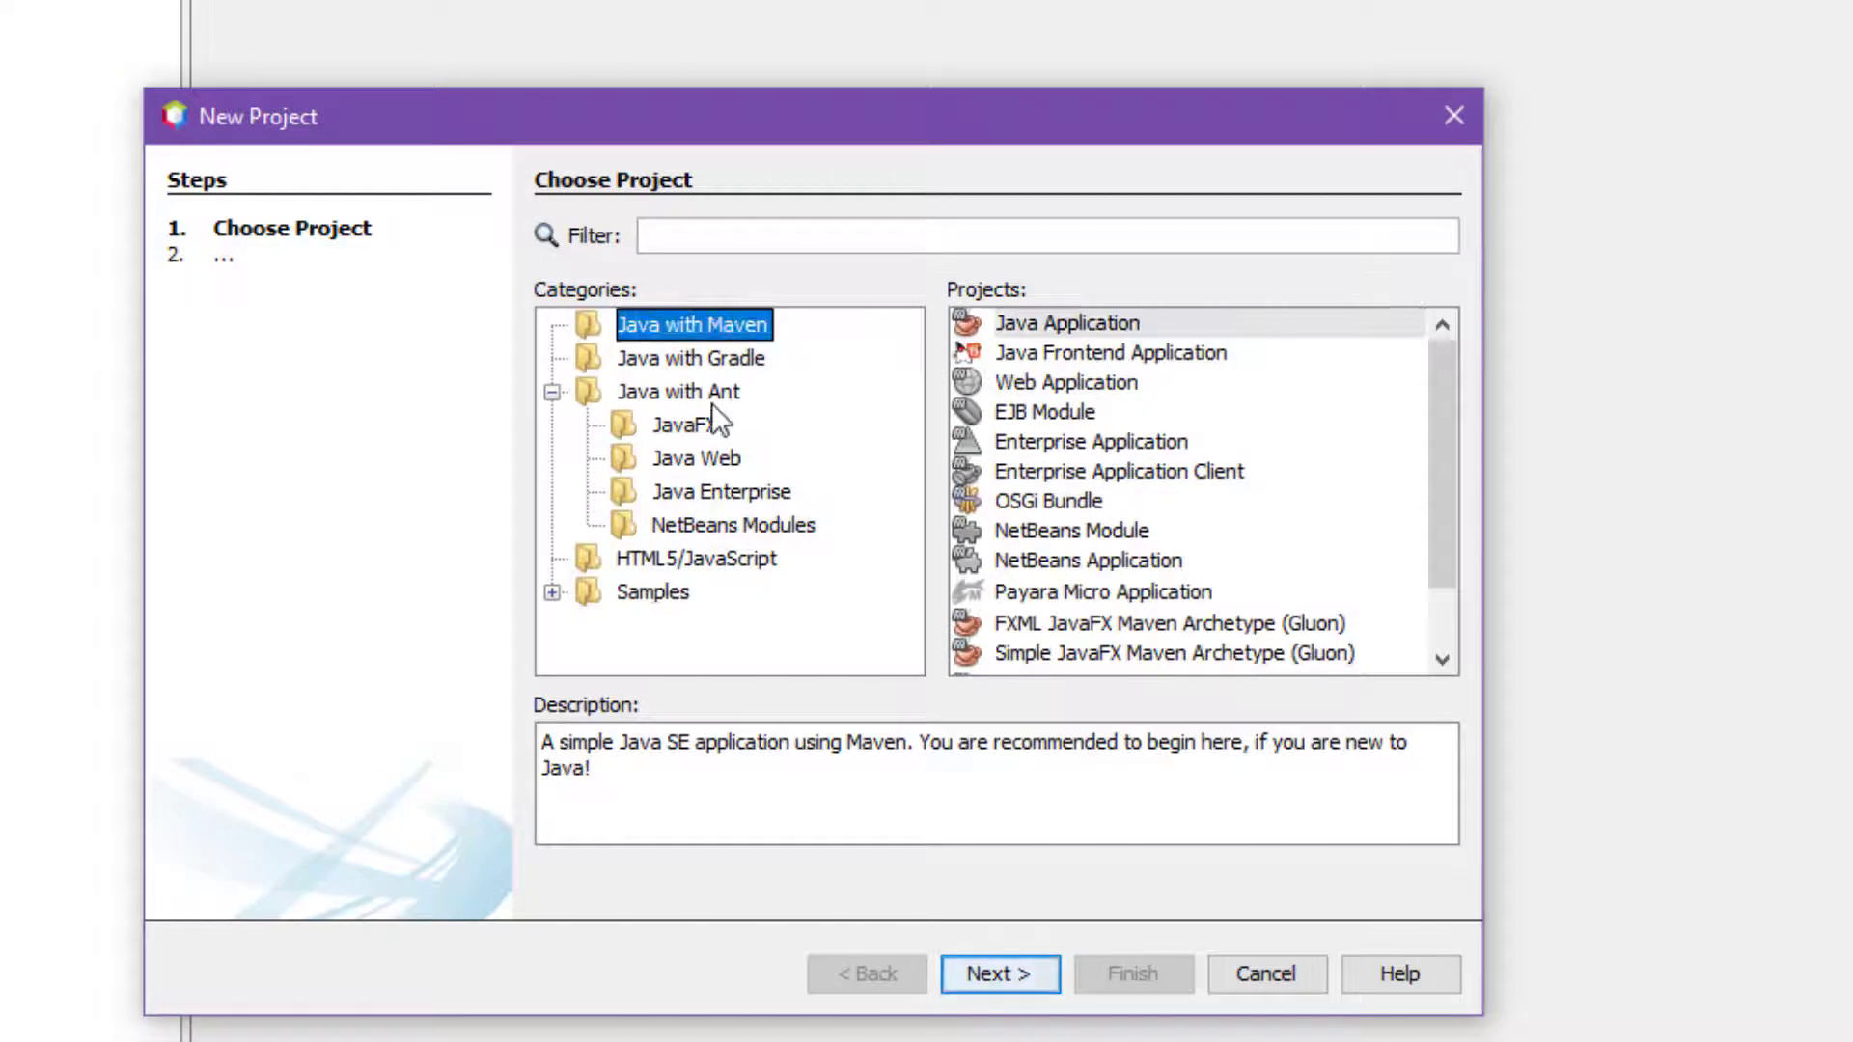
left_click(649, 387)
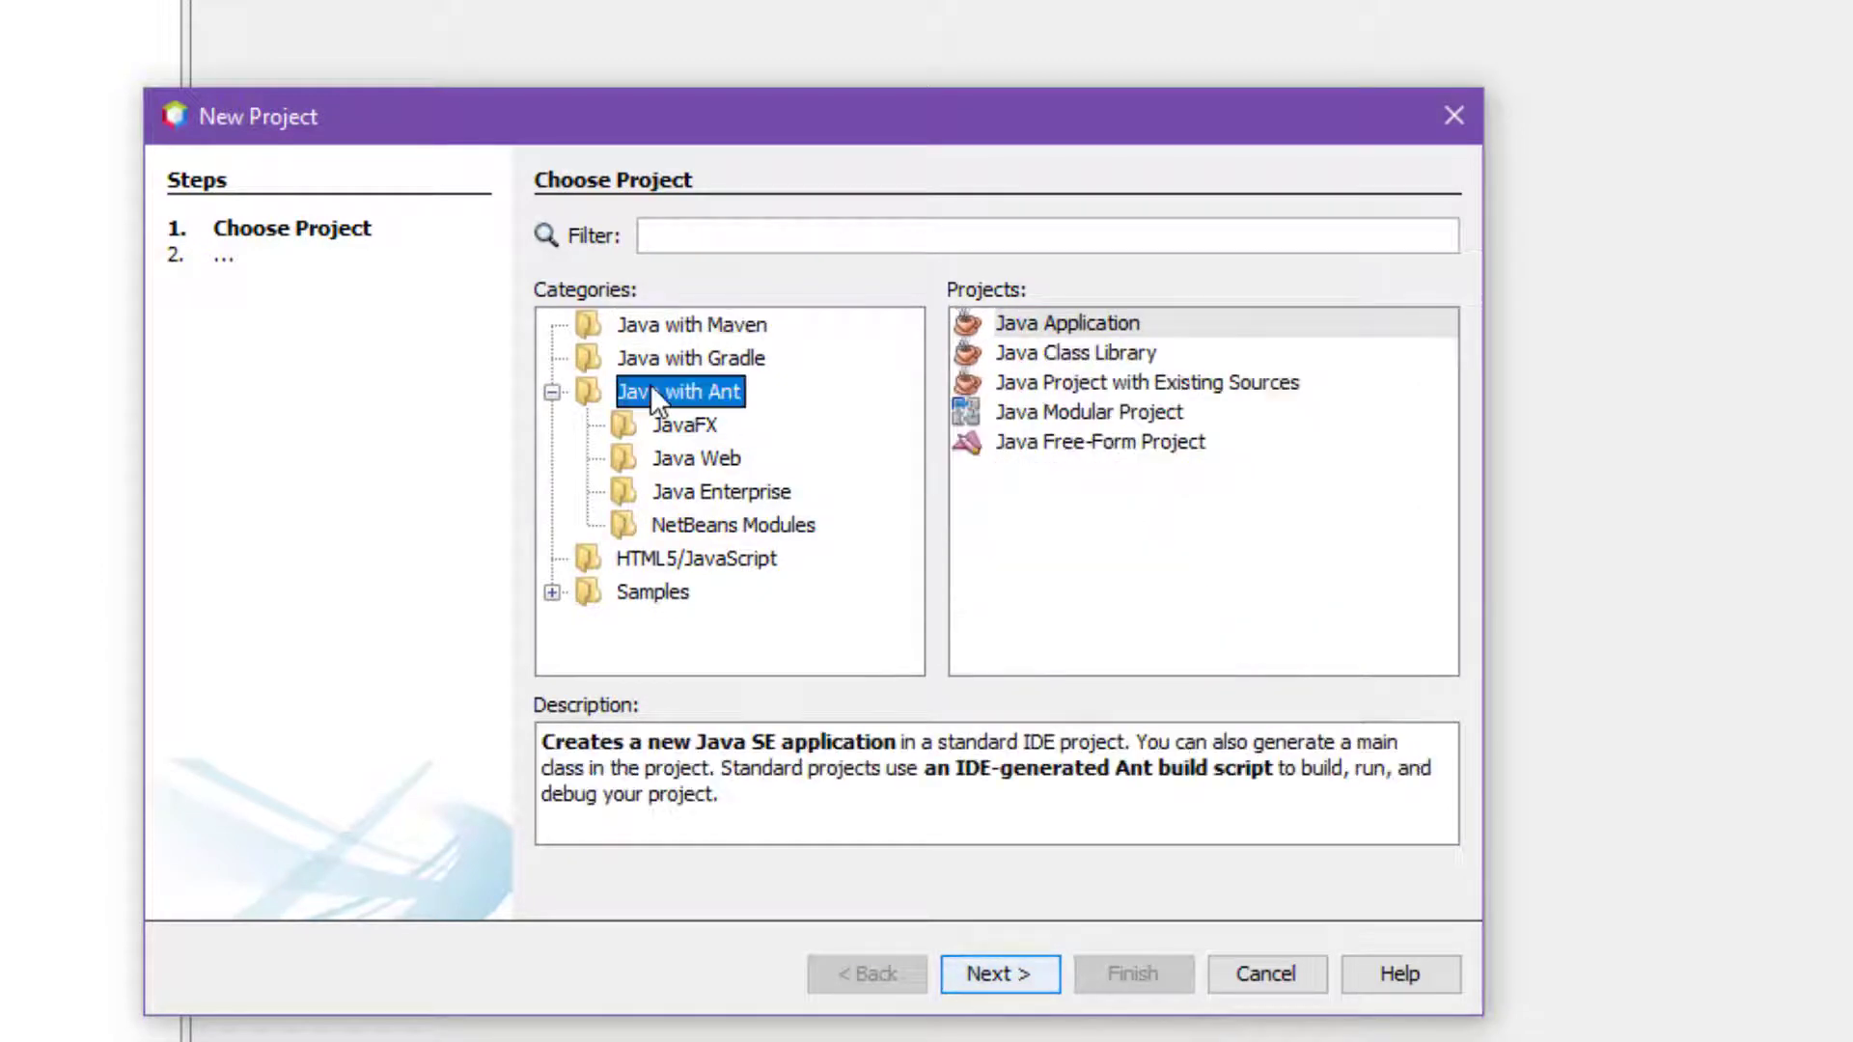
left_click(1056, 319)
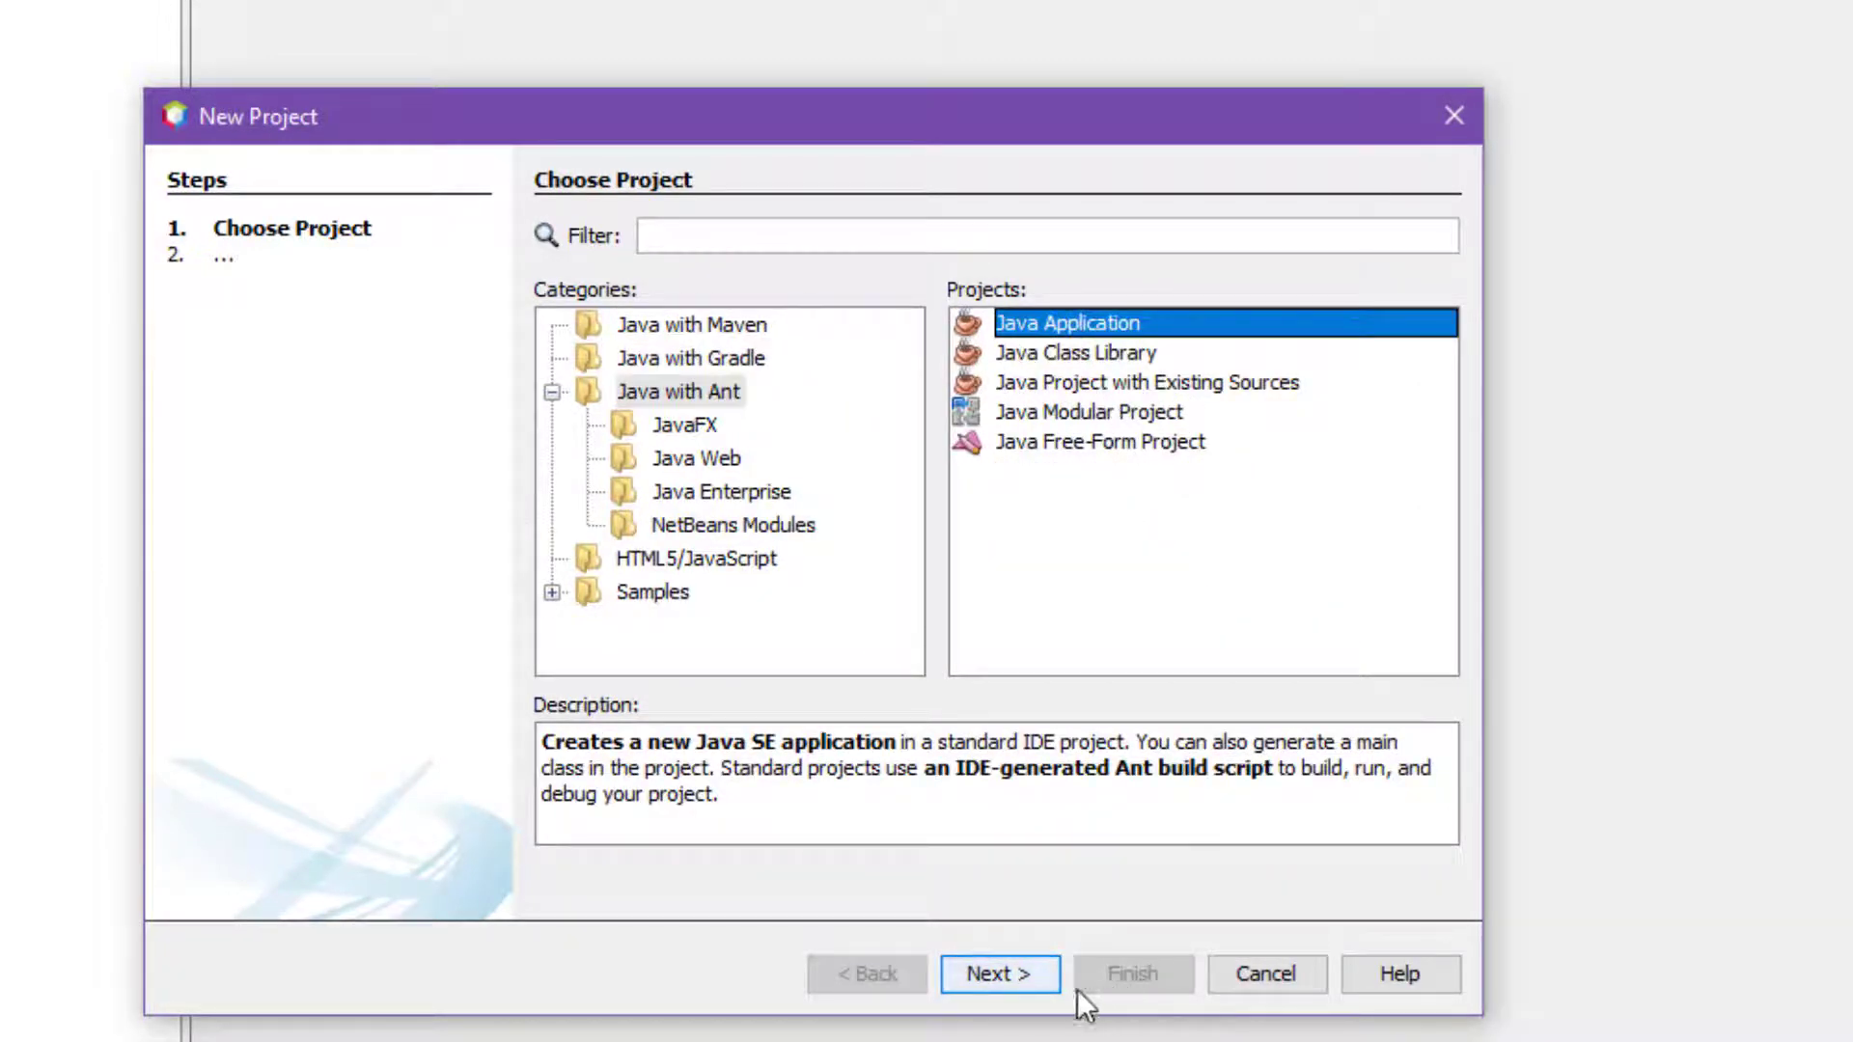
left_click(1041, 973)
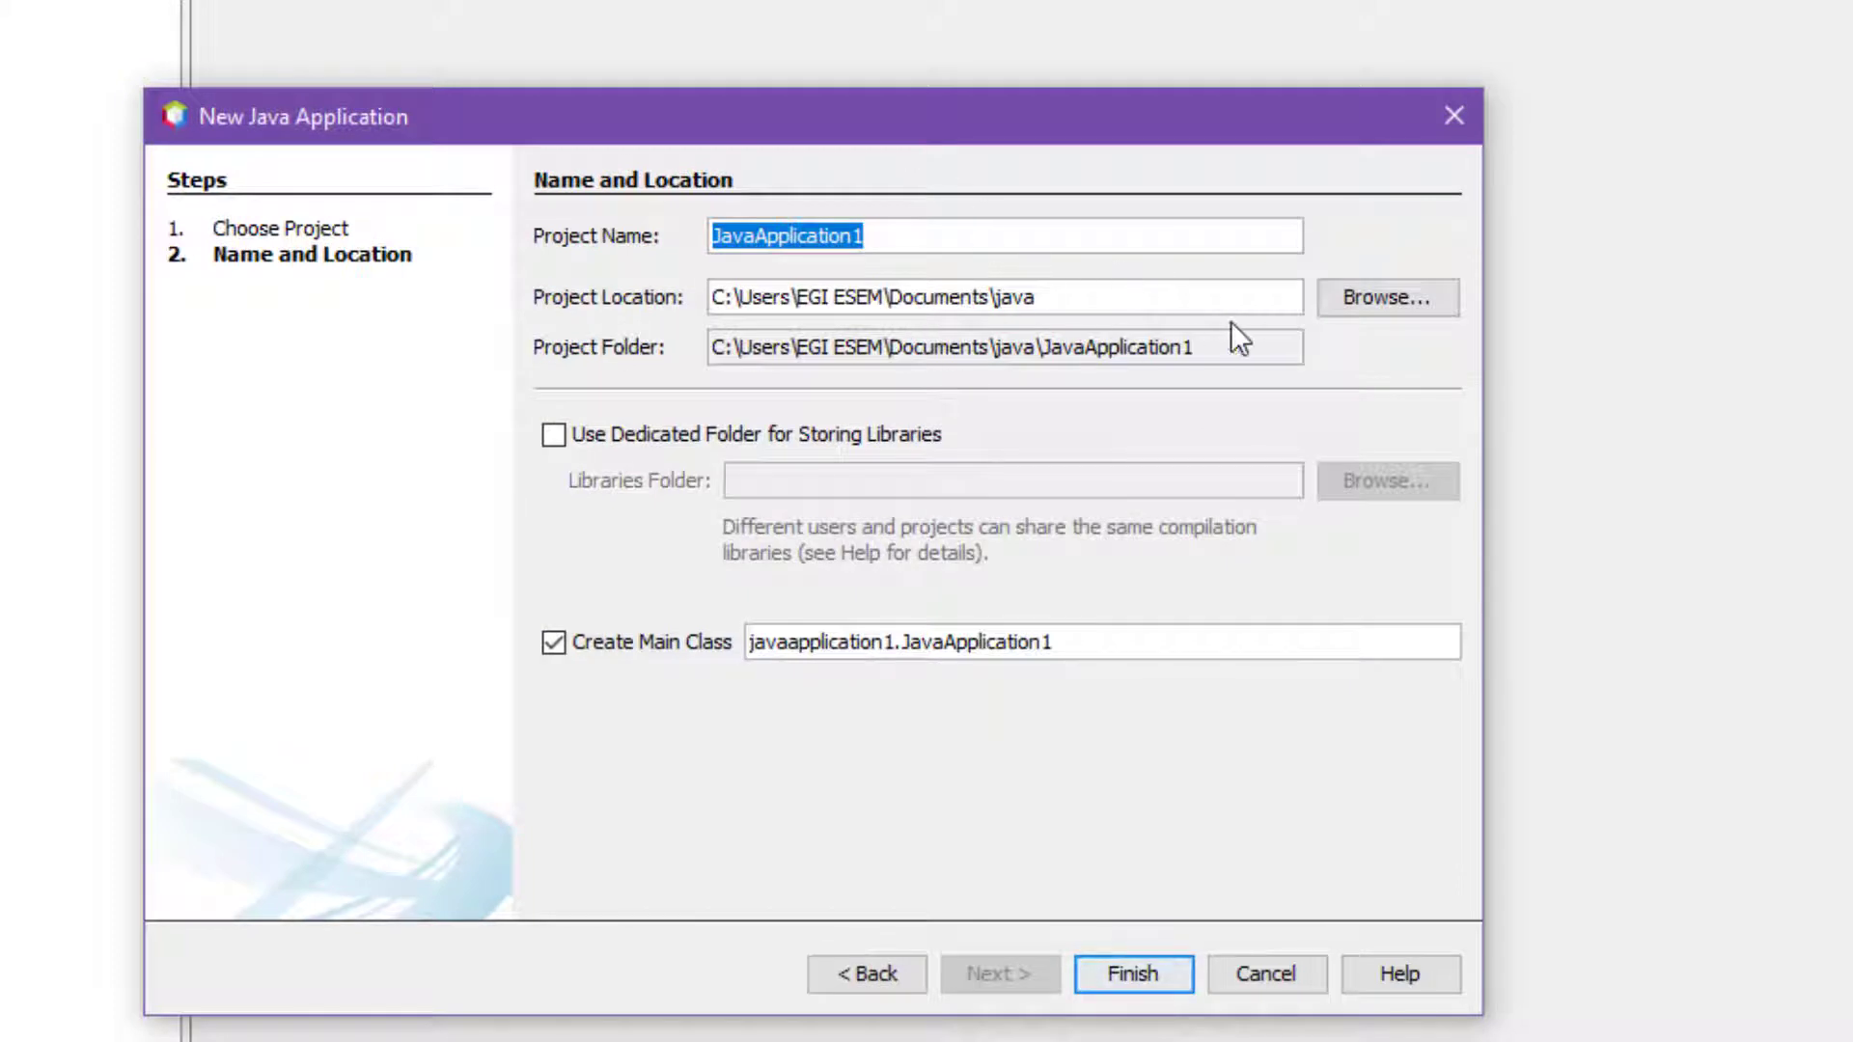
left_click_drag(869, 297, 1090, 290)
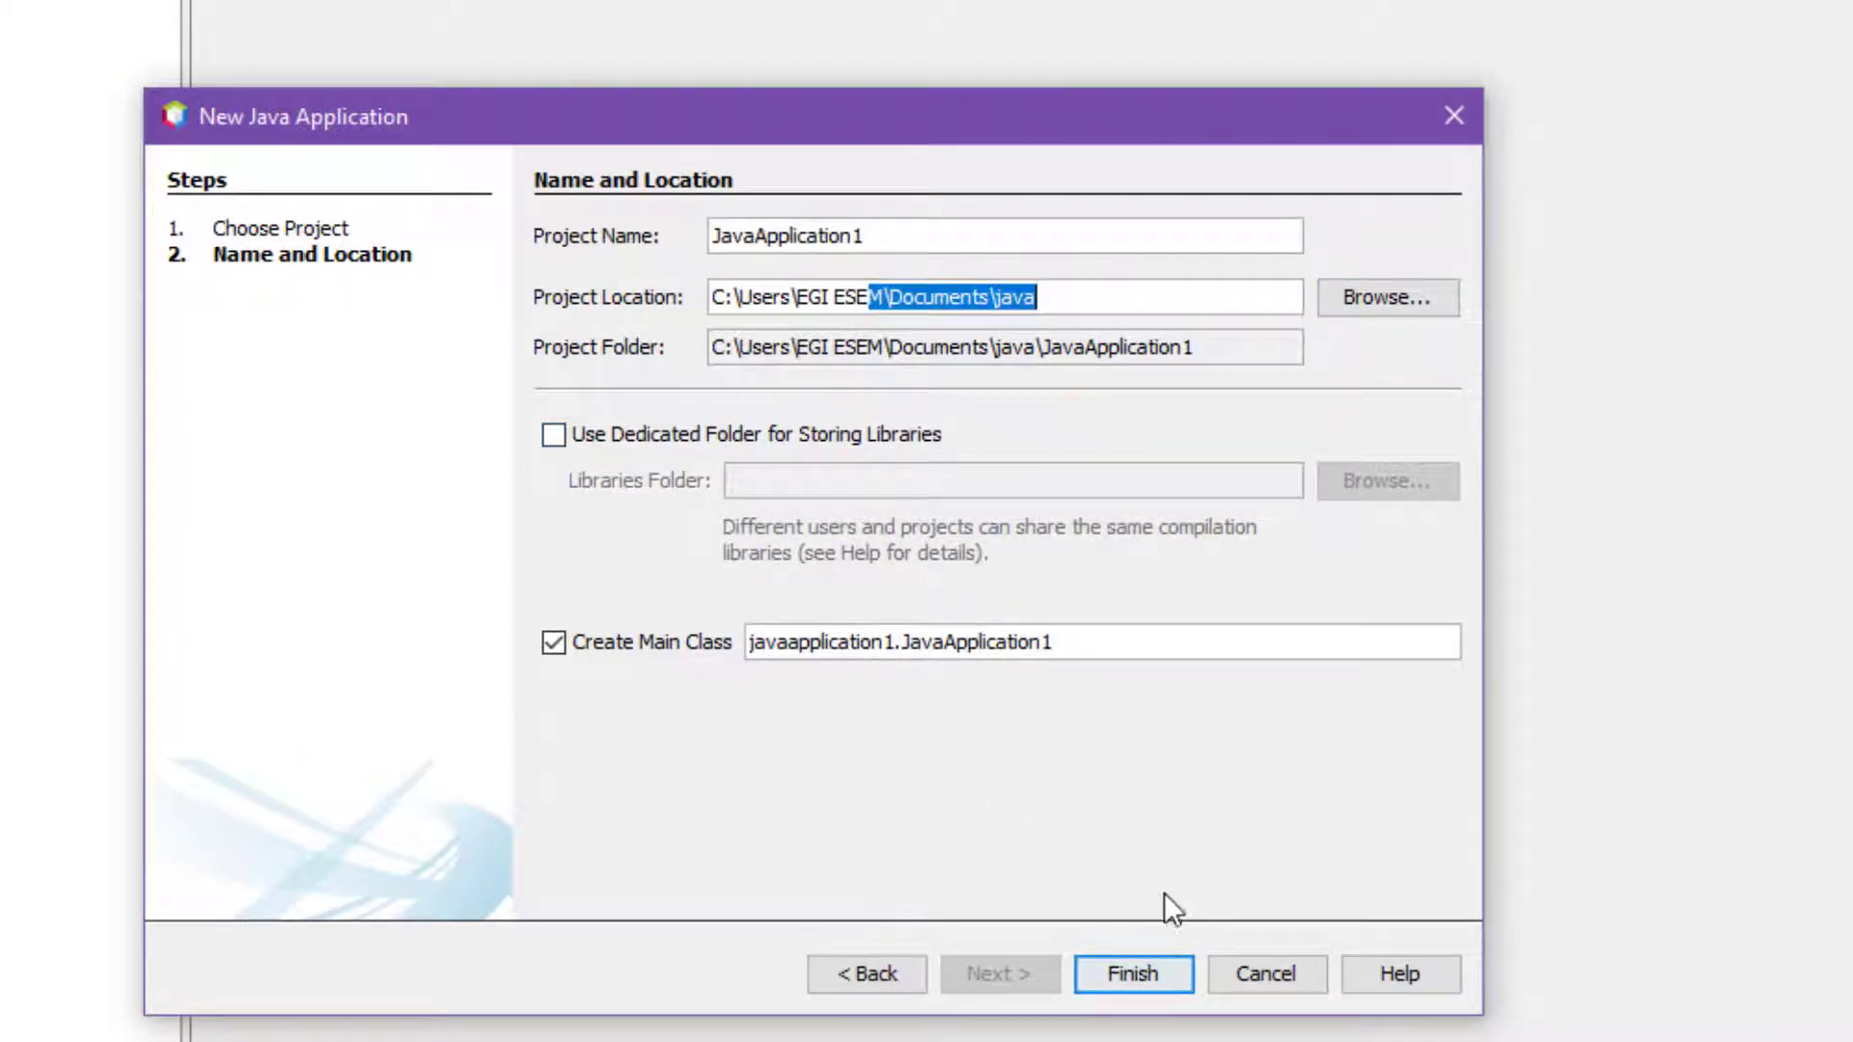
left_click(1139, 959)
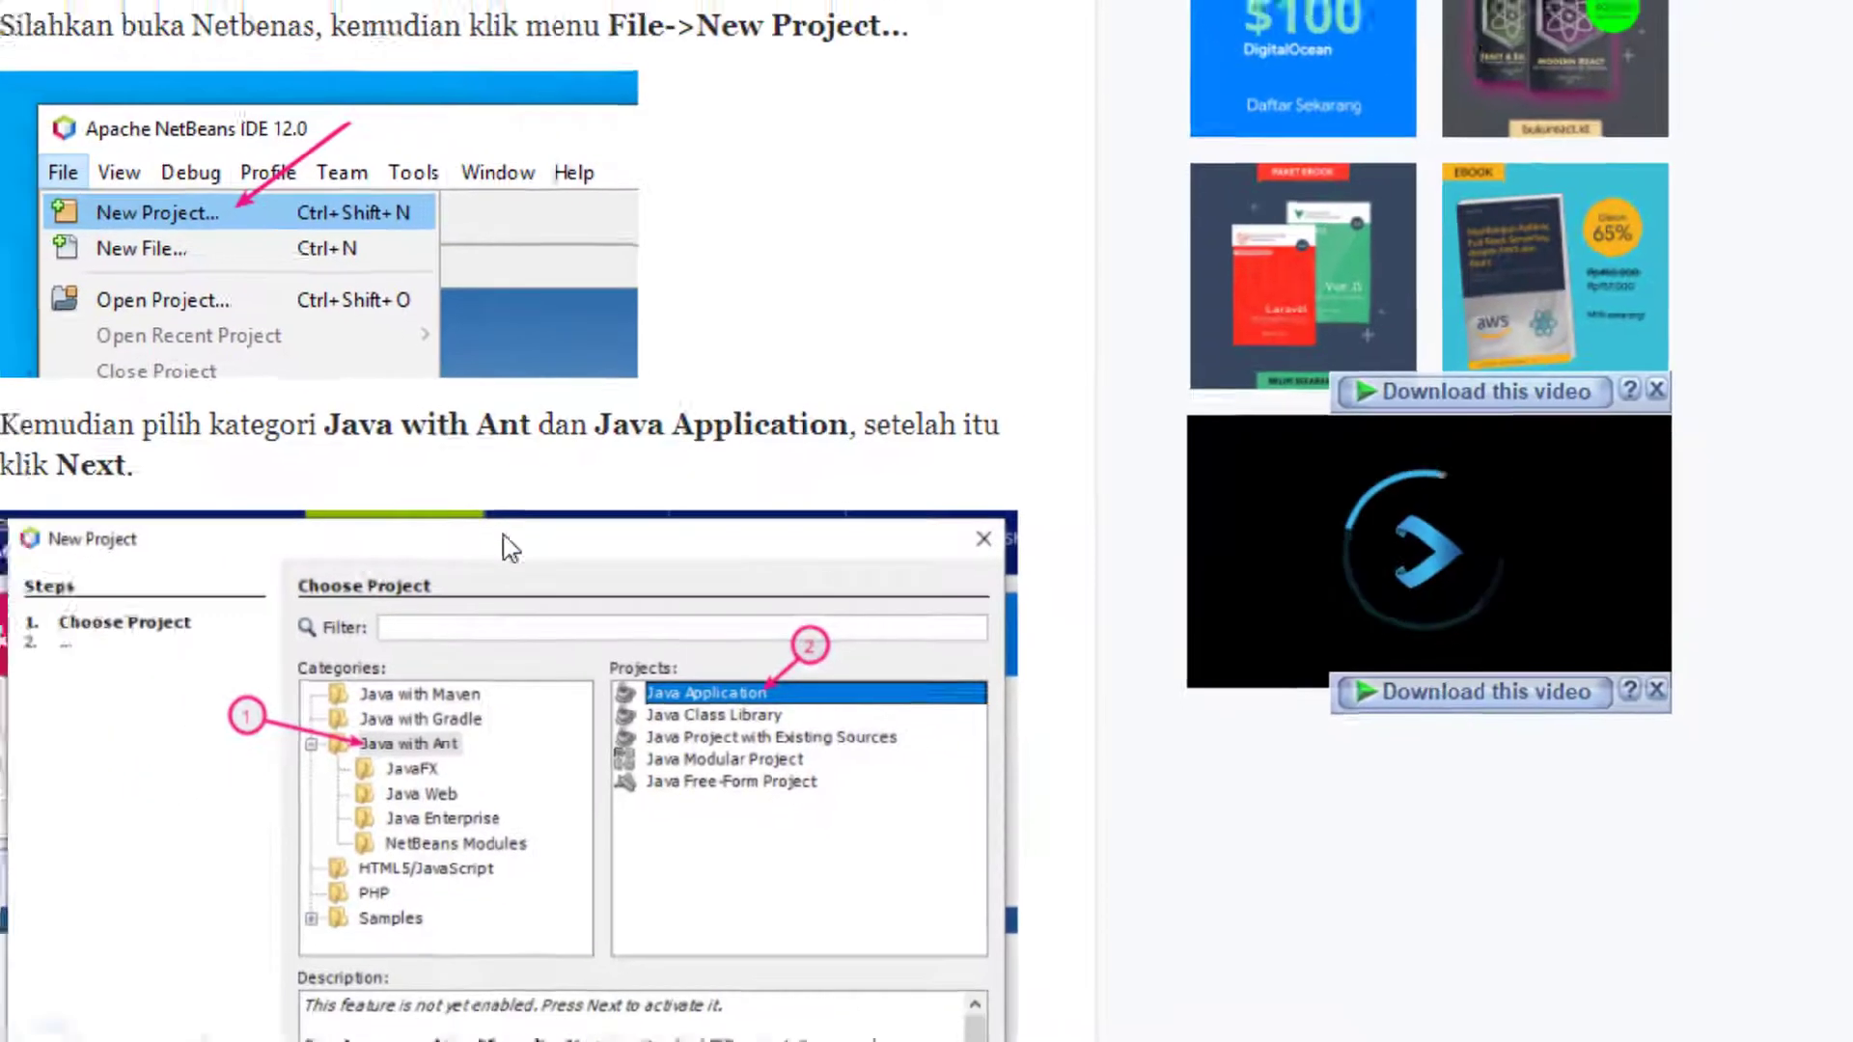
Review the article's instructions for naming the project, adding the HelloWorld.java code and running the file
scroll(732, 511, "down", 4)
scroll(732, 512, "down", 3)
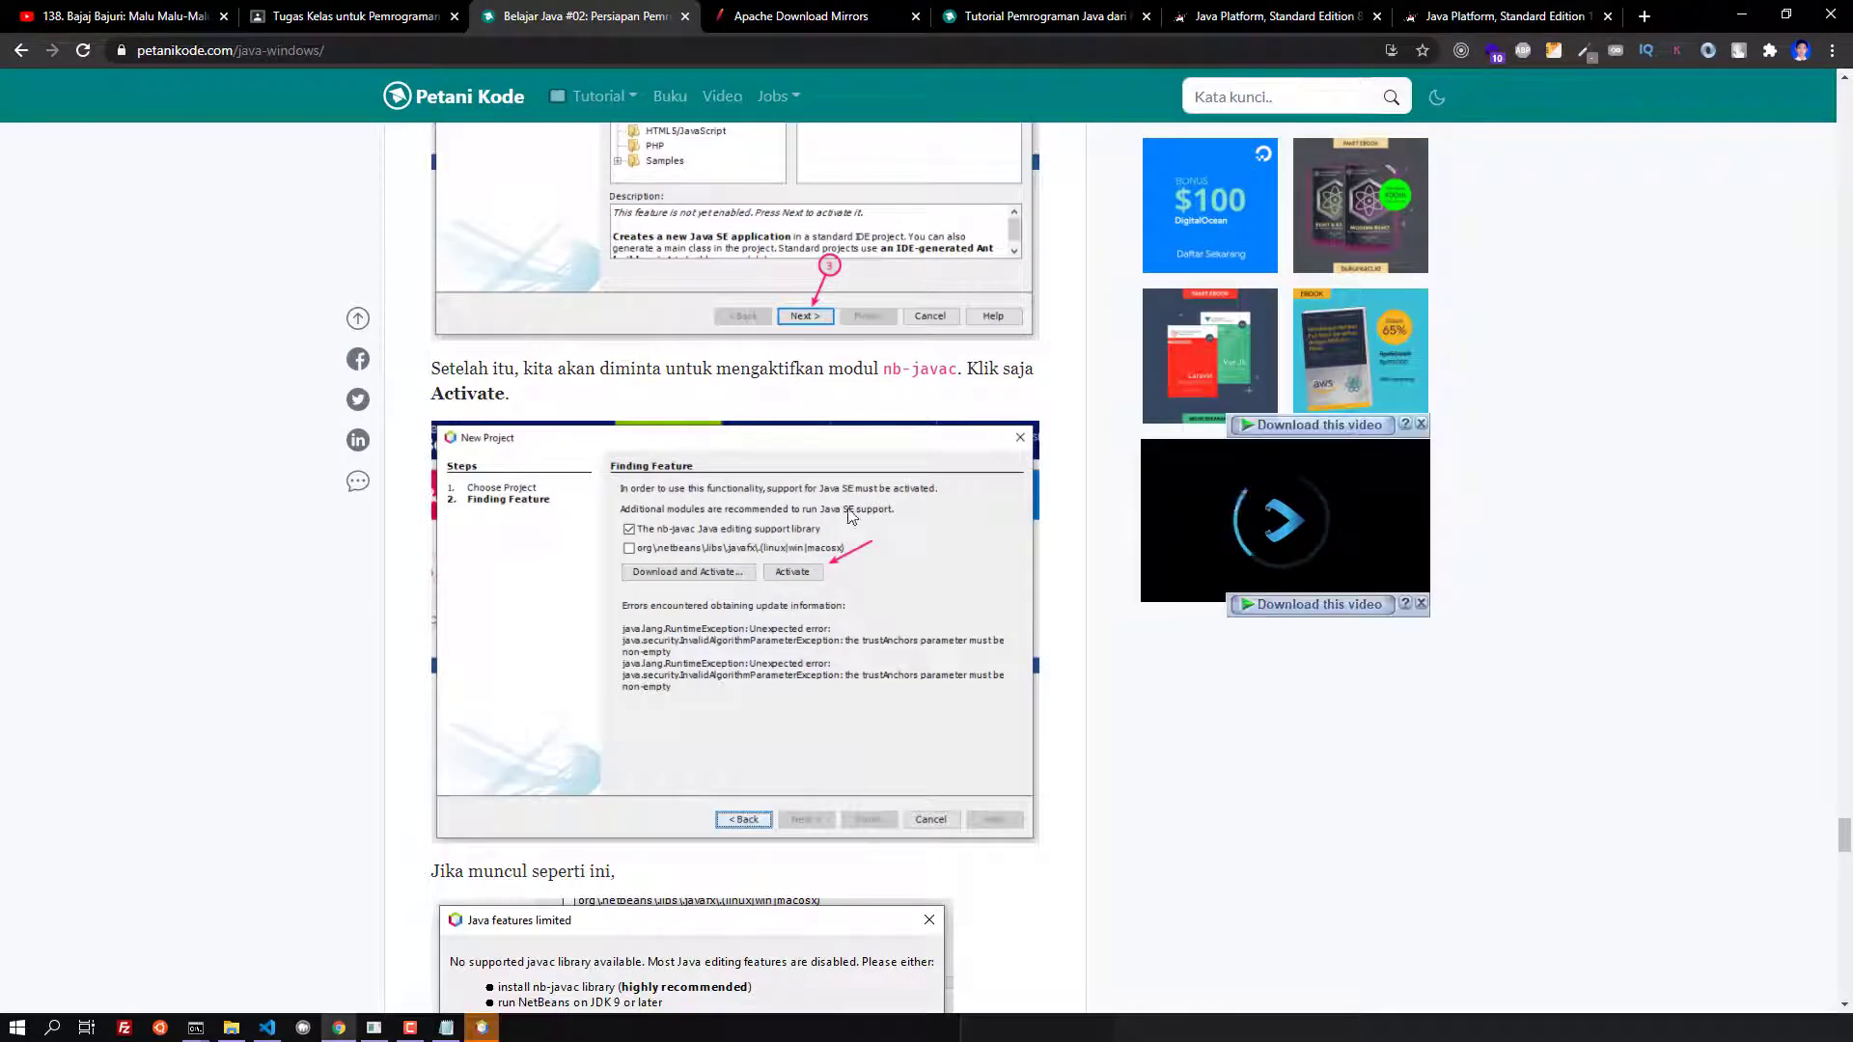
scroll(861, 500, "down", 3)
scroll(861, 500, "down", 12)
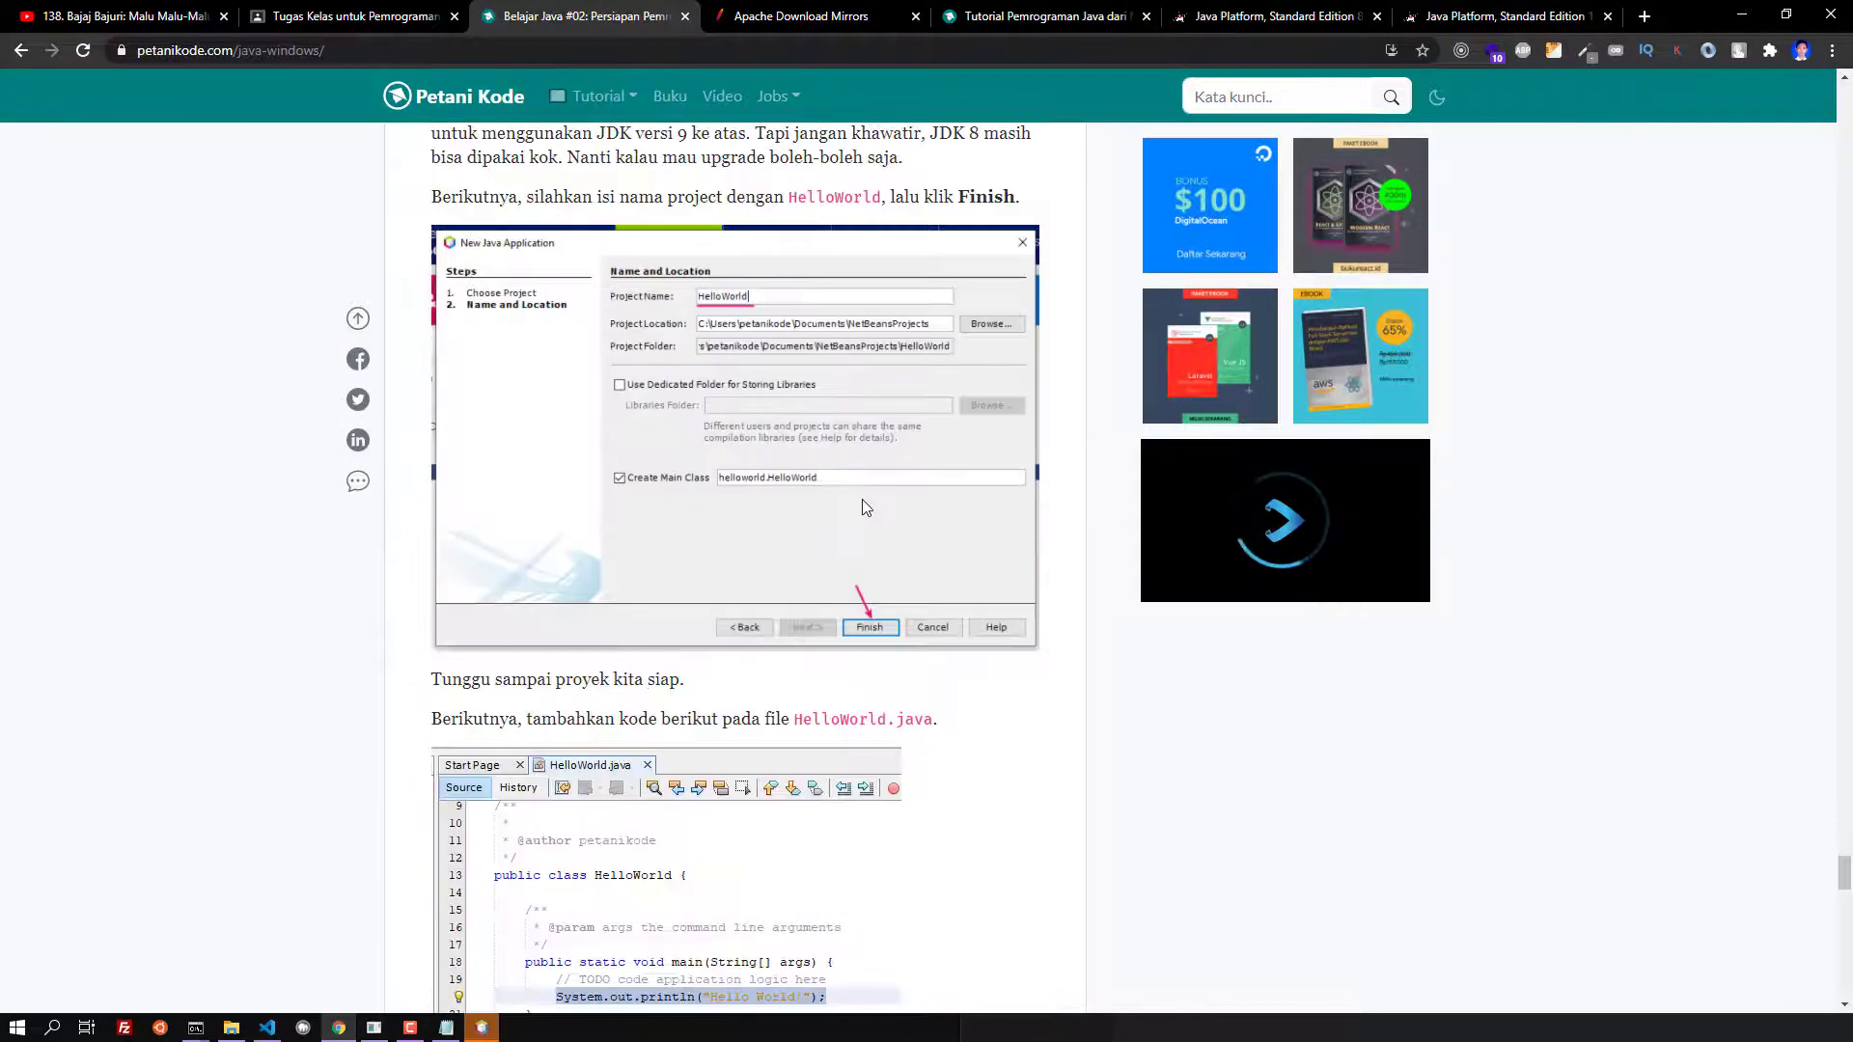
scroll(866, 502, "up", 3)
scroll(865, 502, "down", 3)
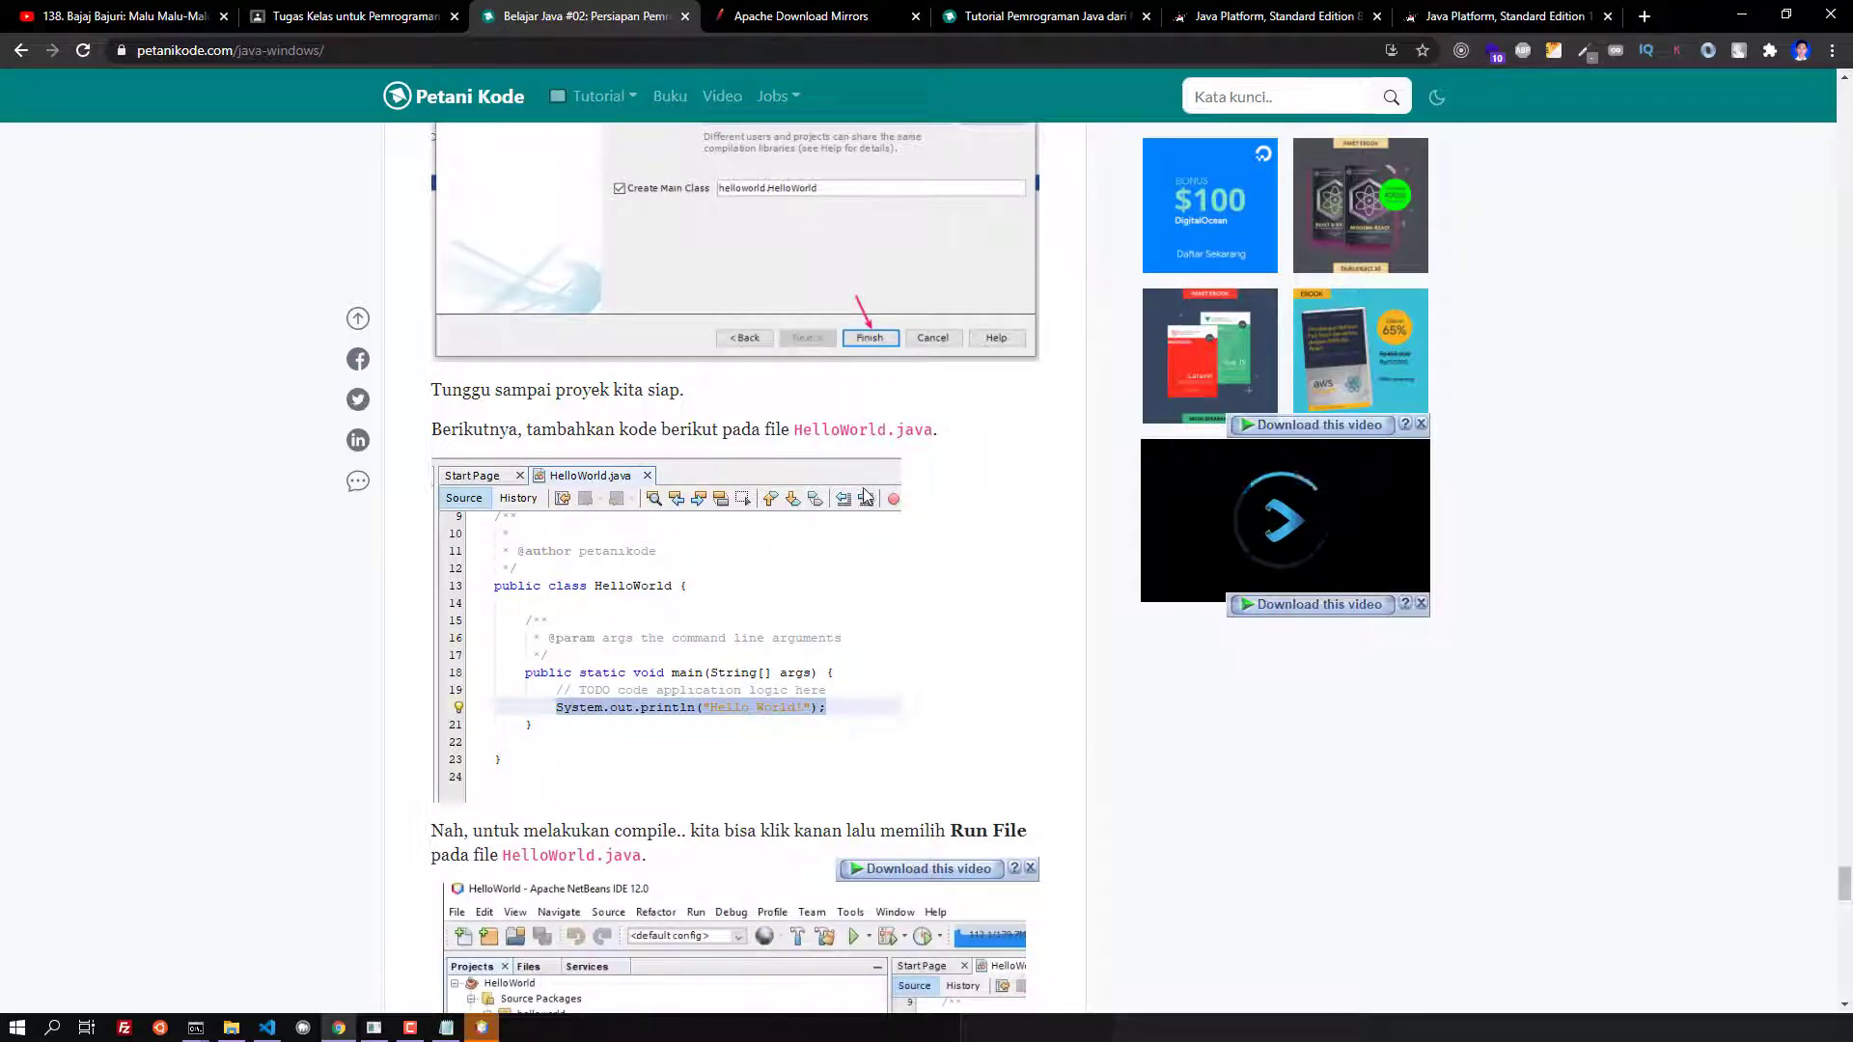
scroll(867, 497, "down", 3)
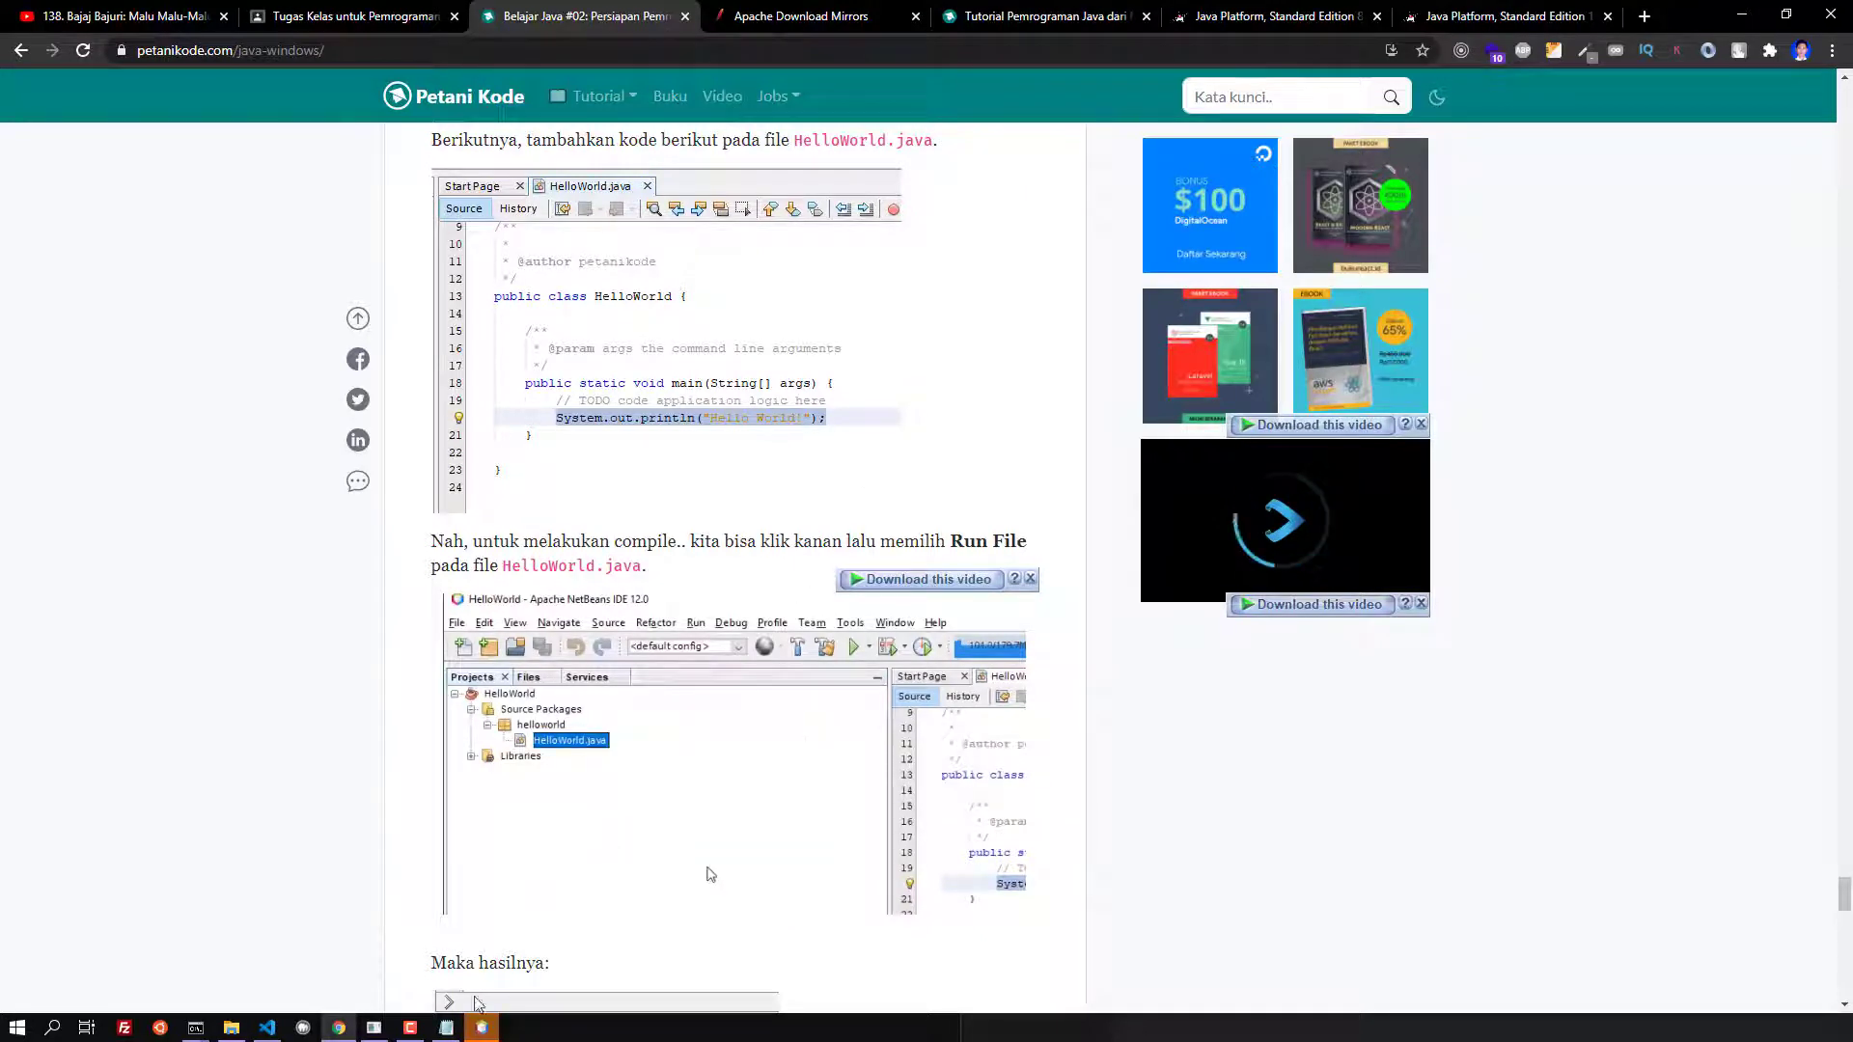
Switch back to NetBeans and open hello.java from the Documents\java folder in its editor
left_click(484, 1027)
left_click(298, 238)
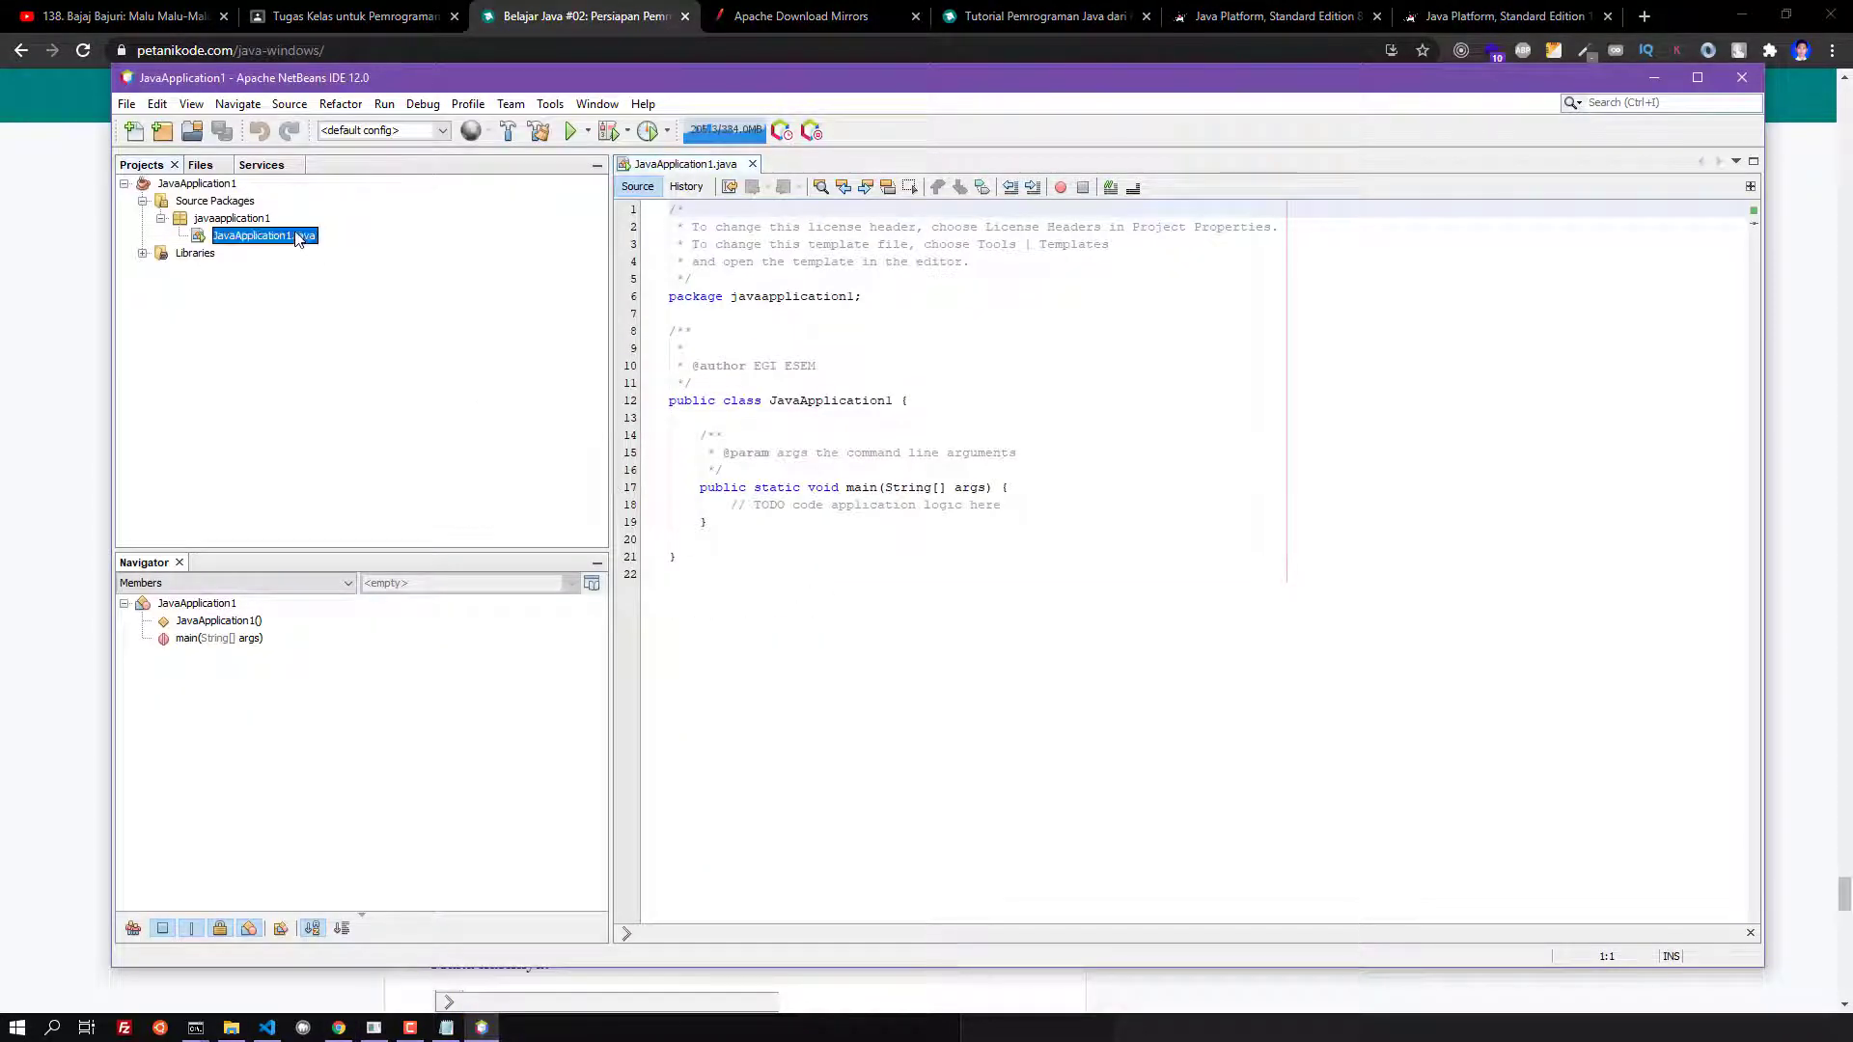
left_click(233, 1029)
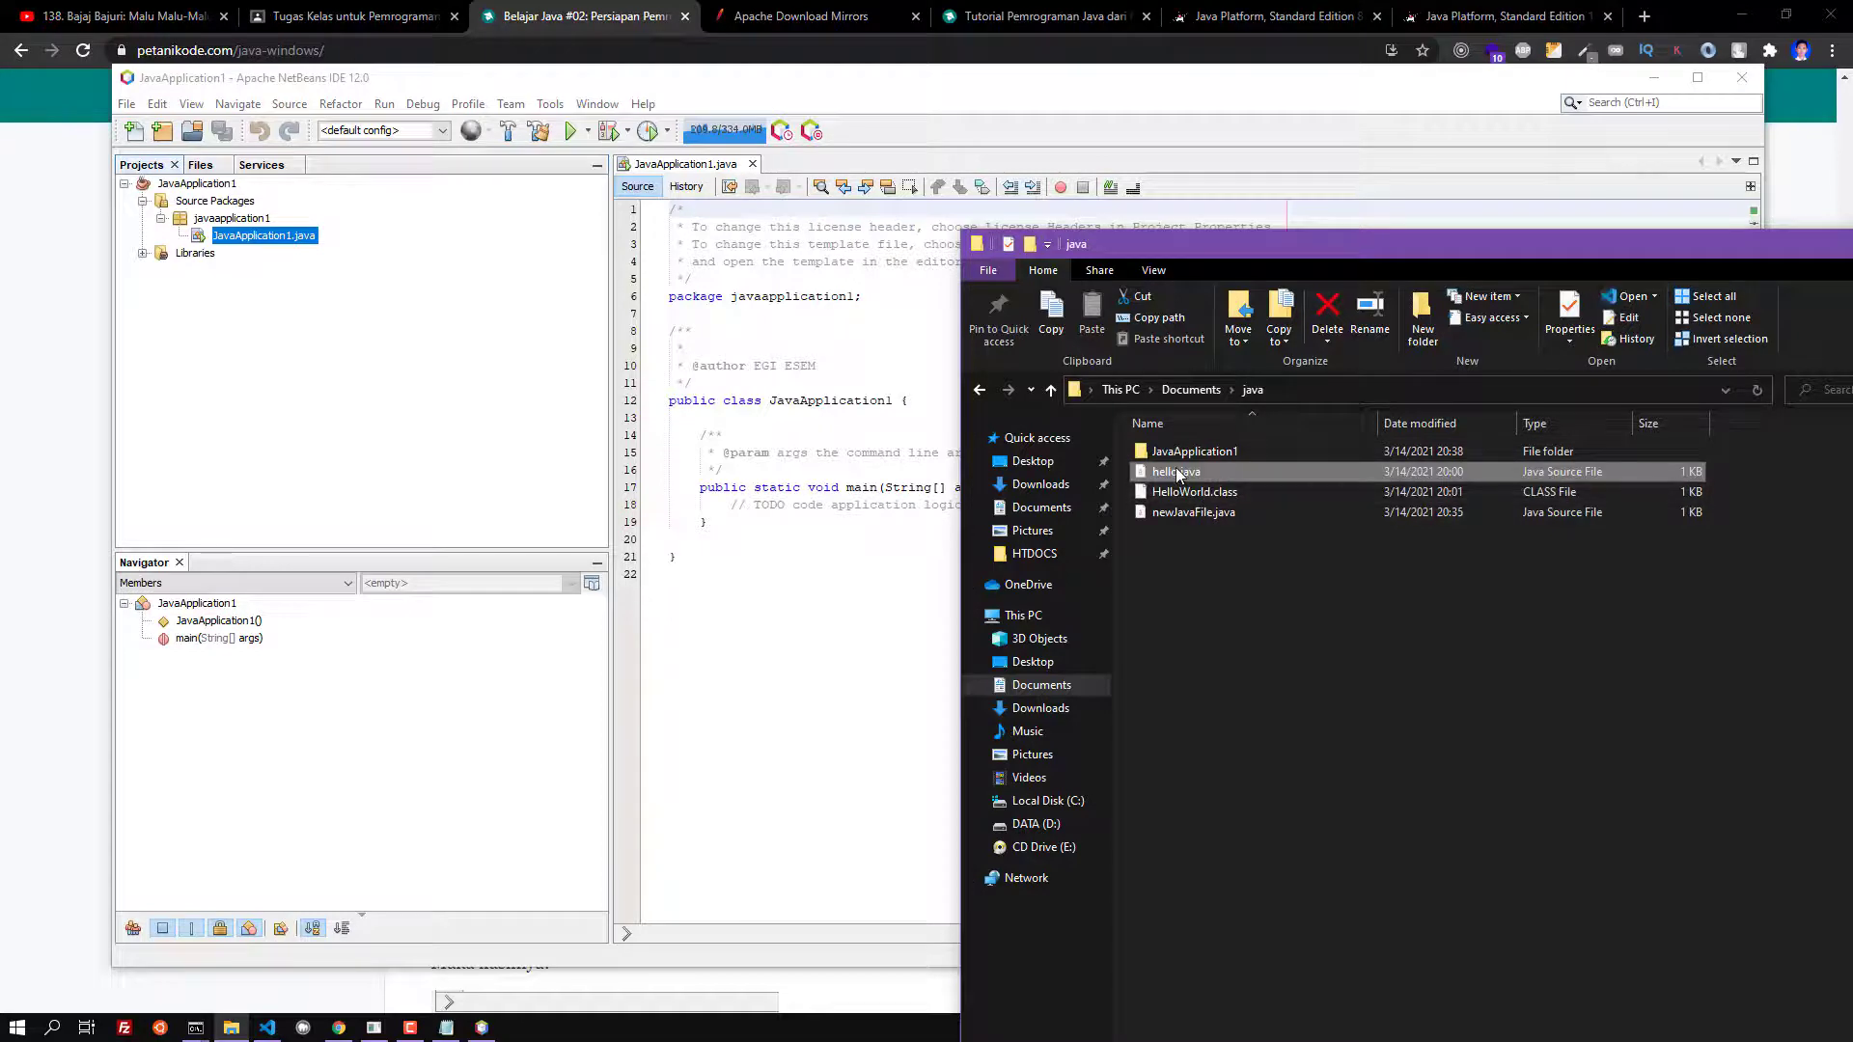
left_click_drag(1176, 467, 792, 96)
left_click(798, 277)
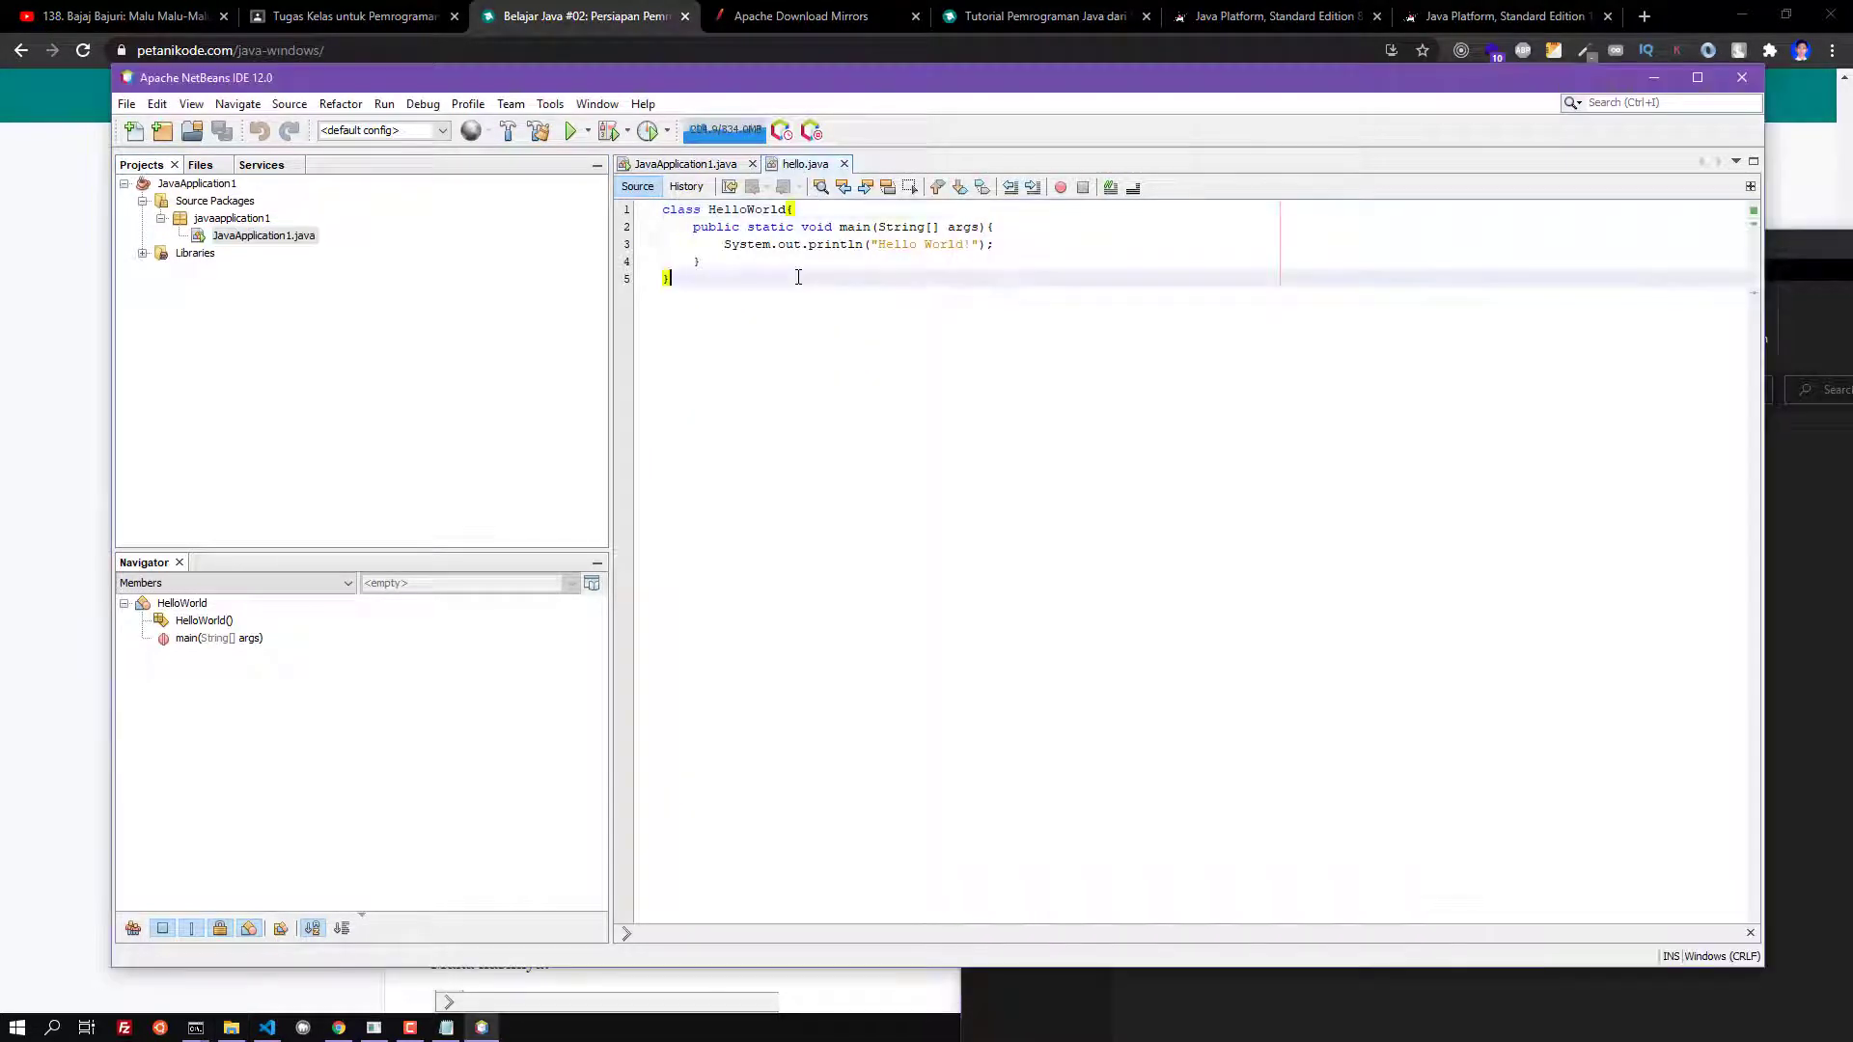
Copy the System.out.println("Hello World!"); line from hello.java and paste it below the TODO comment in JavaApplication1.java's main method
left_click_drag(724, 243, 1021, 241)
key("ctrl+c")
right_click(1021, 244)
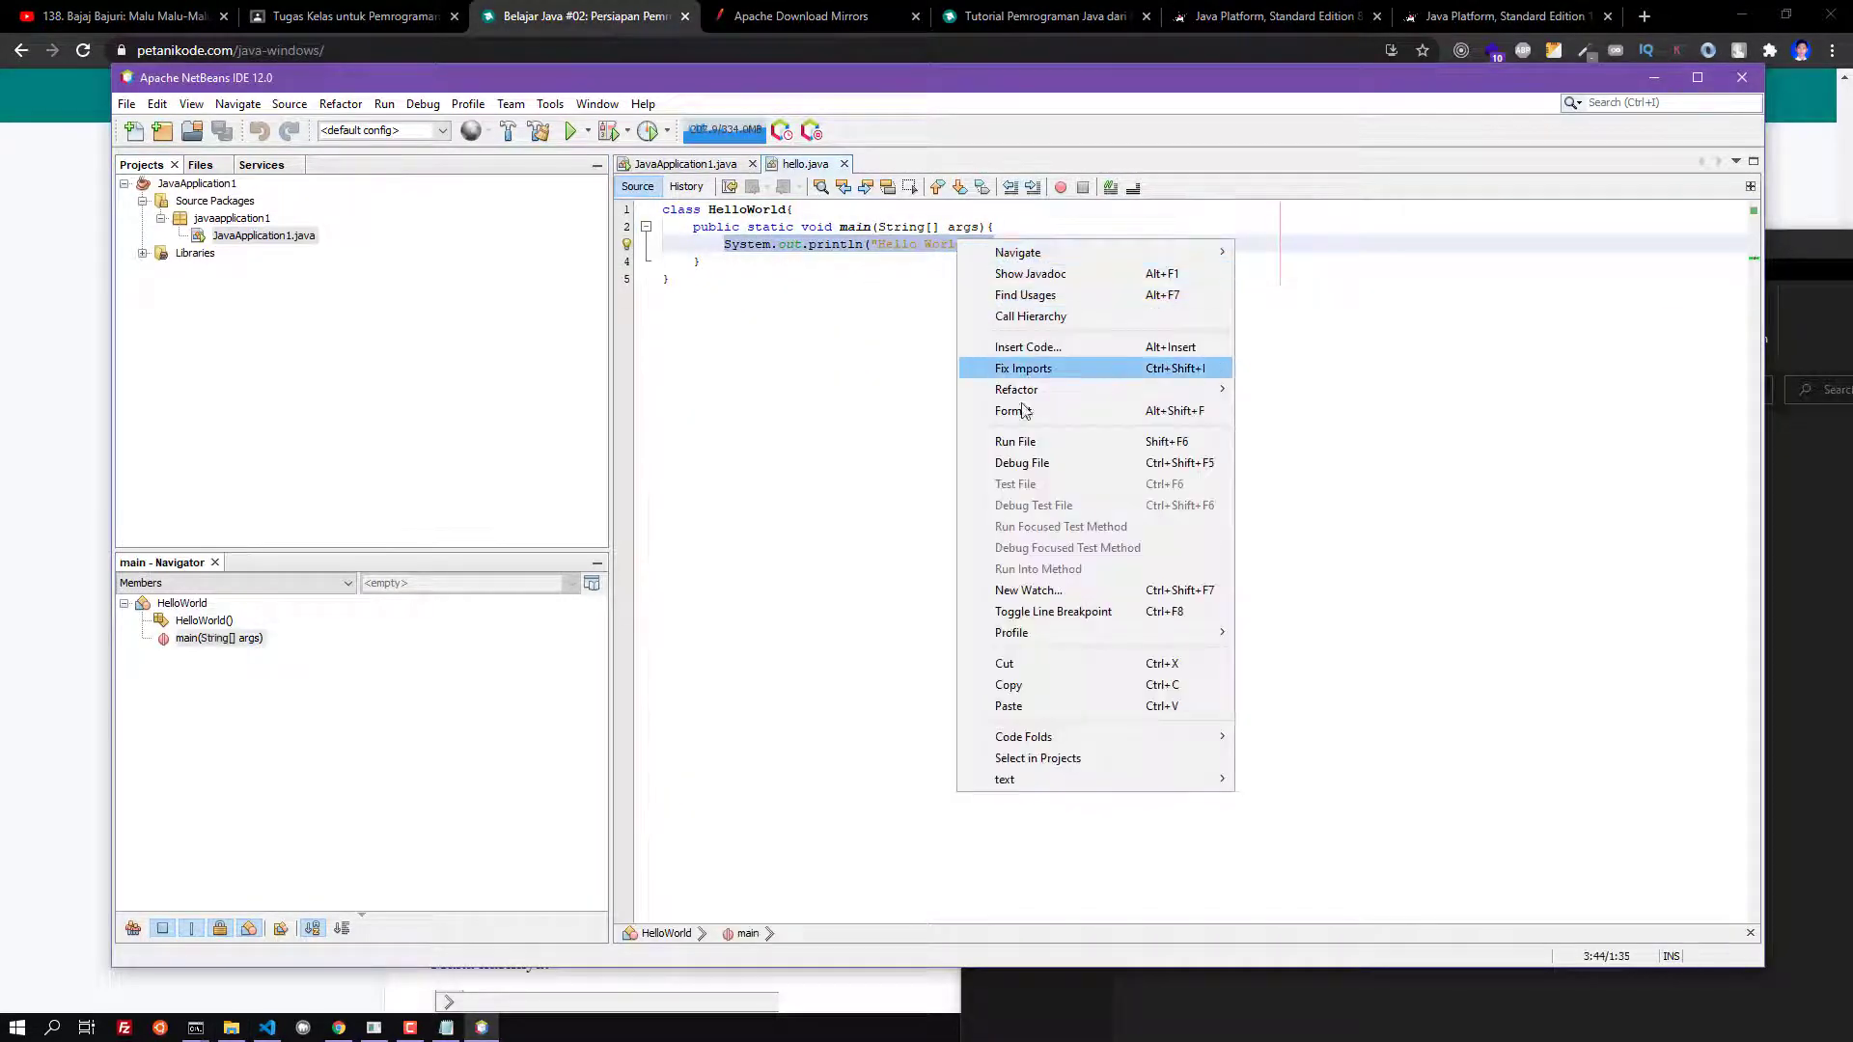
left_click(1007, 685)
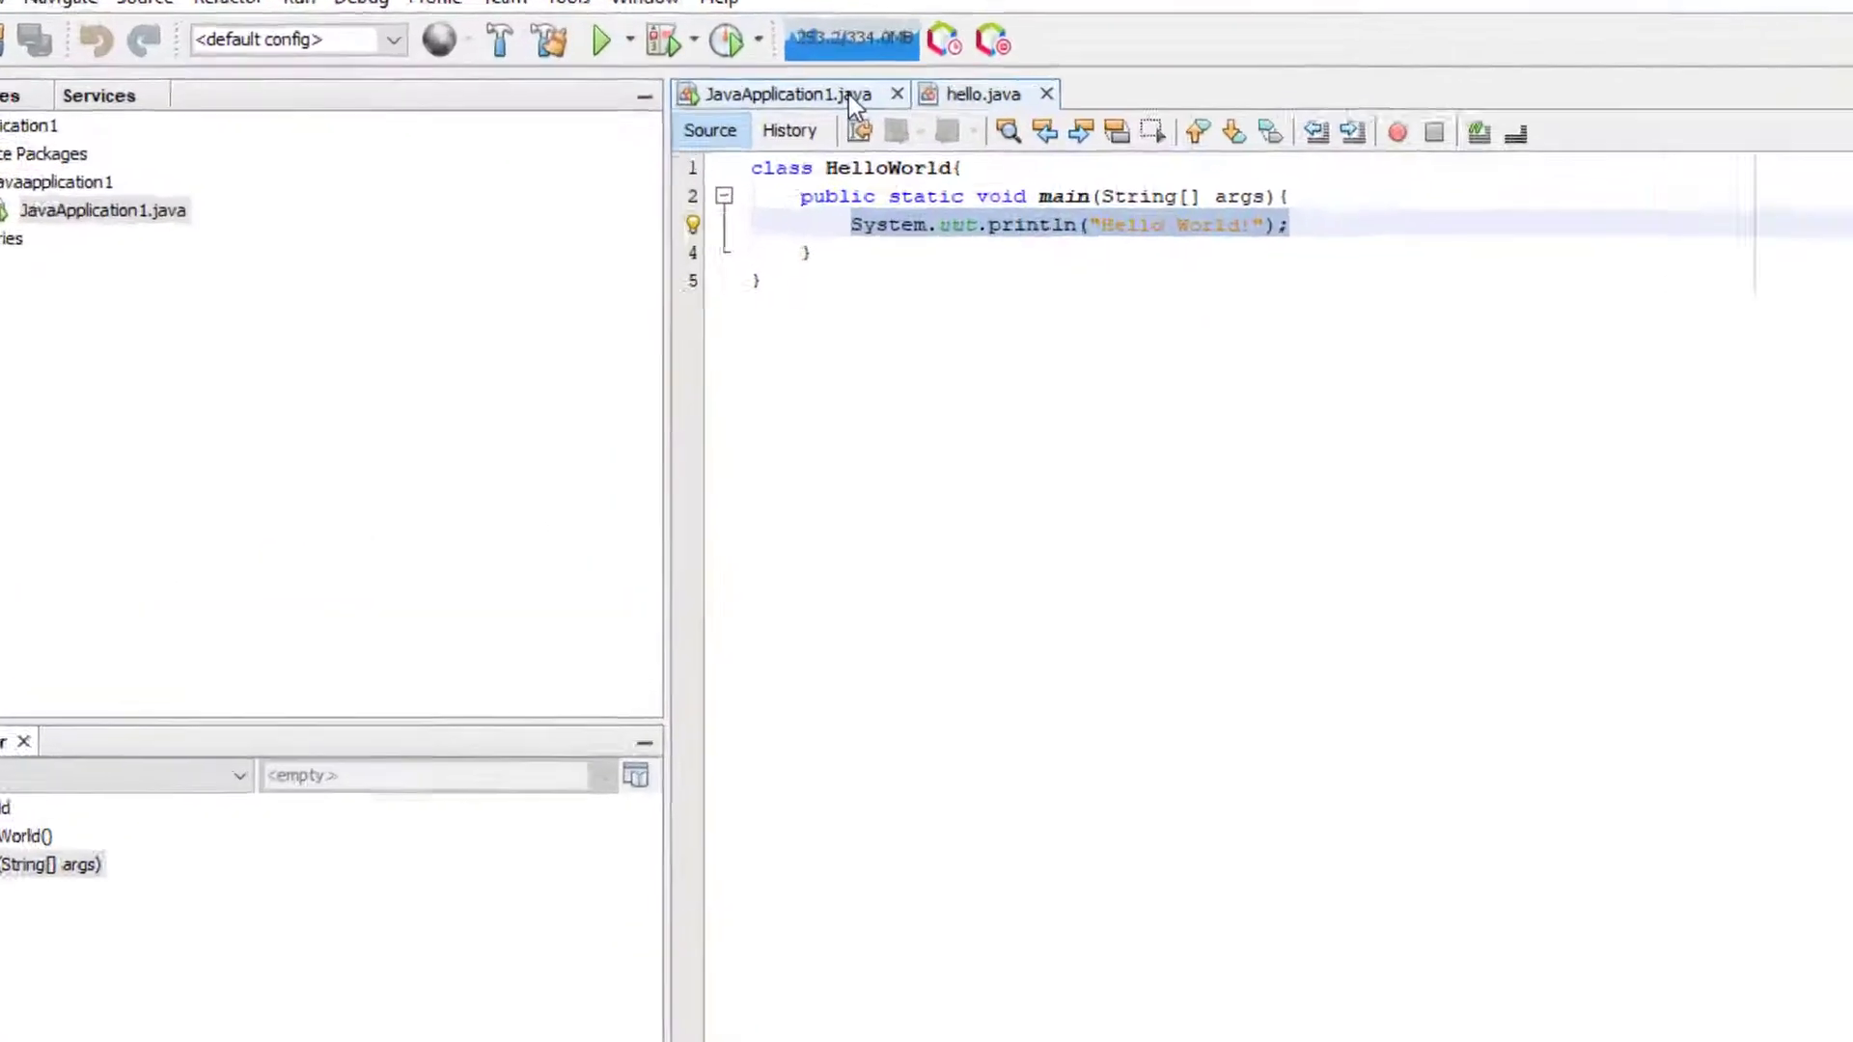
left_click(724, 161)
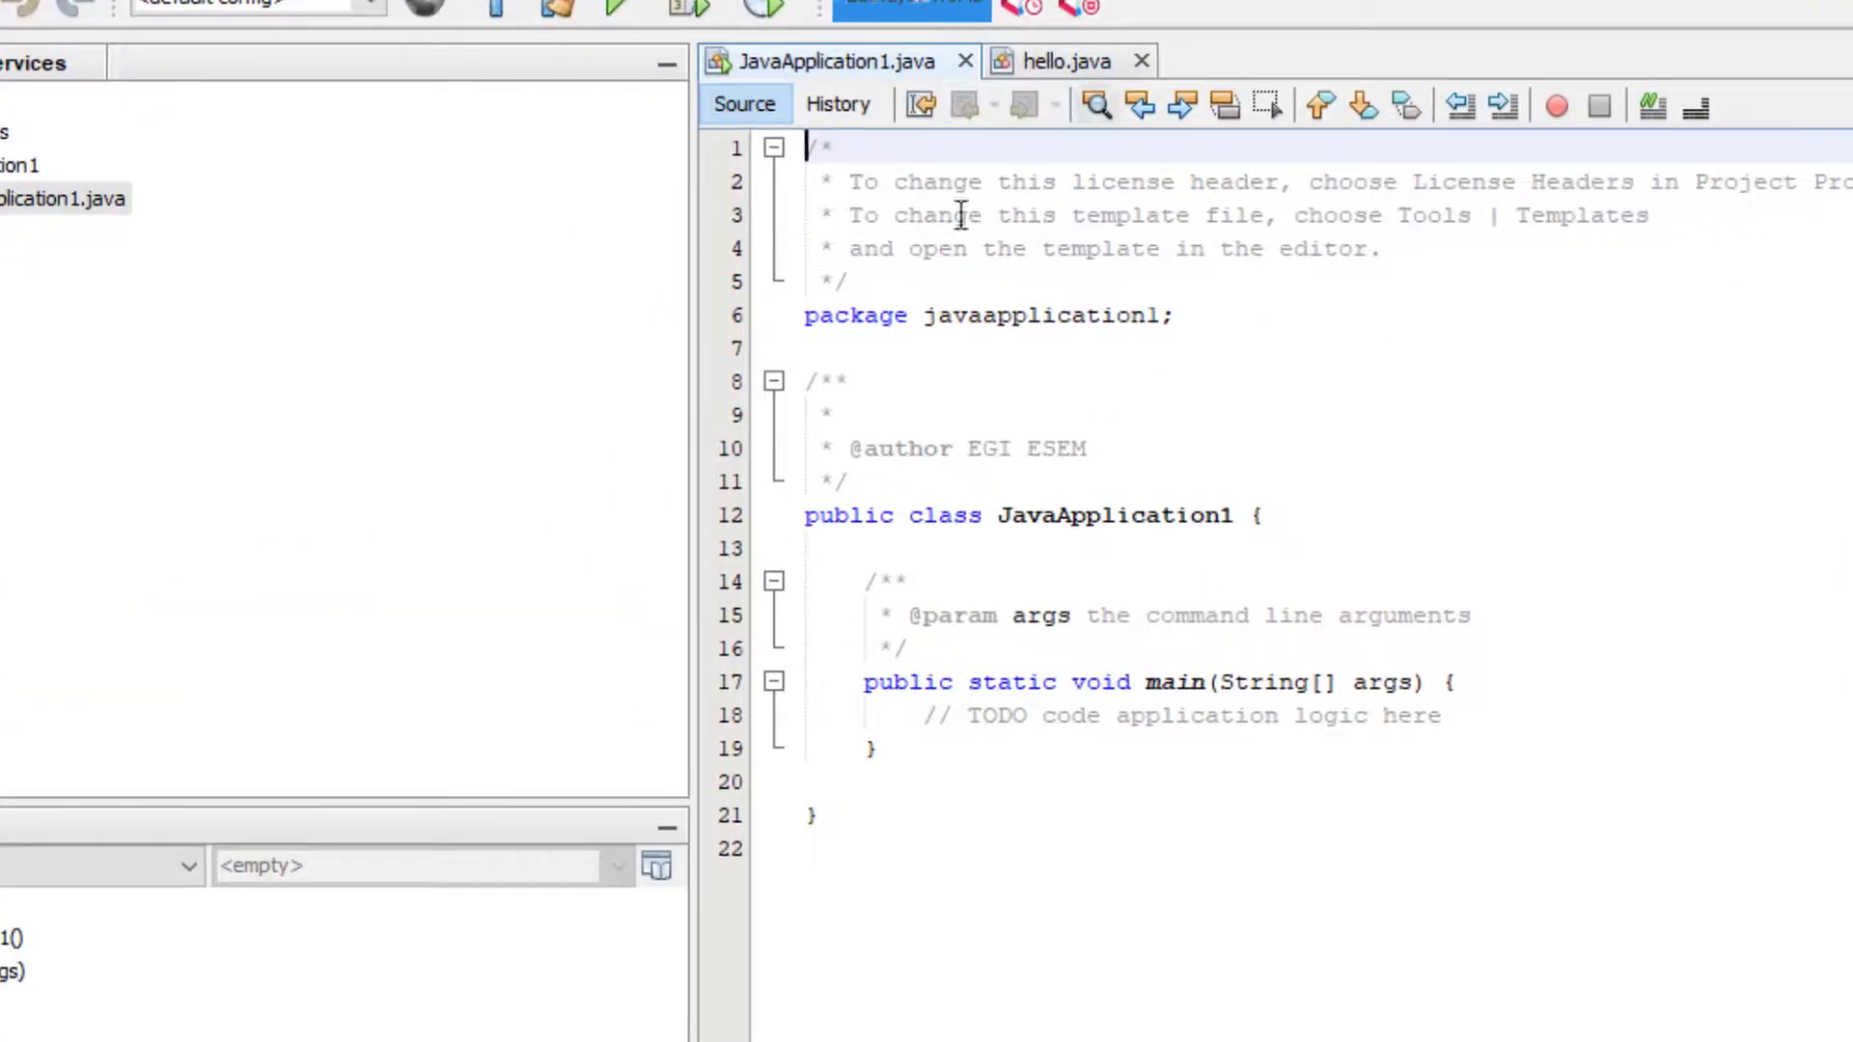
left_click(1564, 692)
left_click(1574, 709)
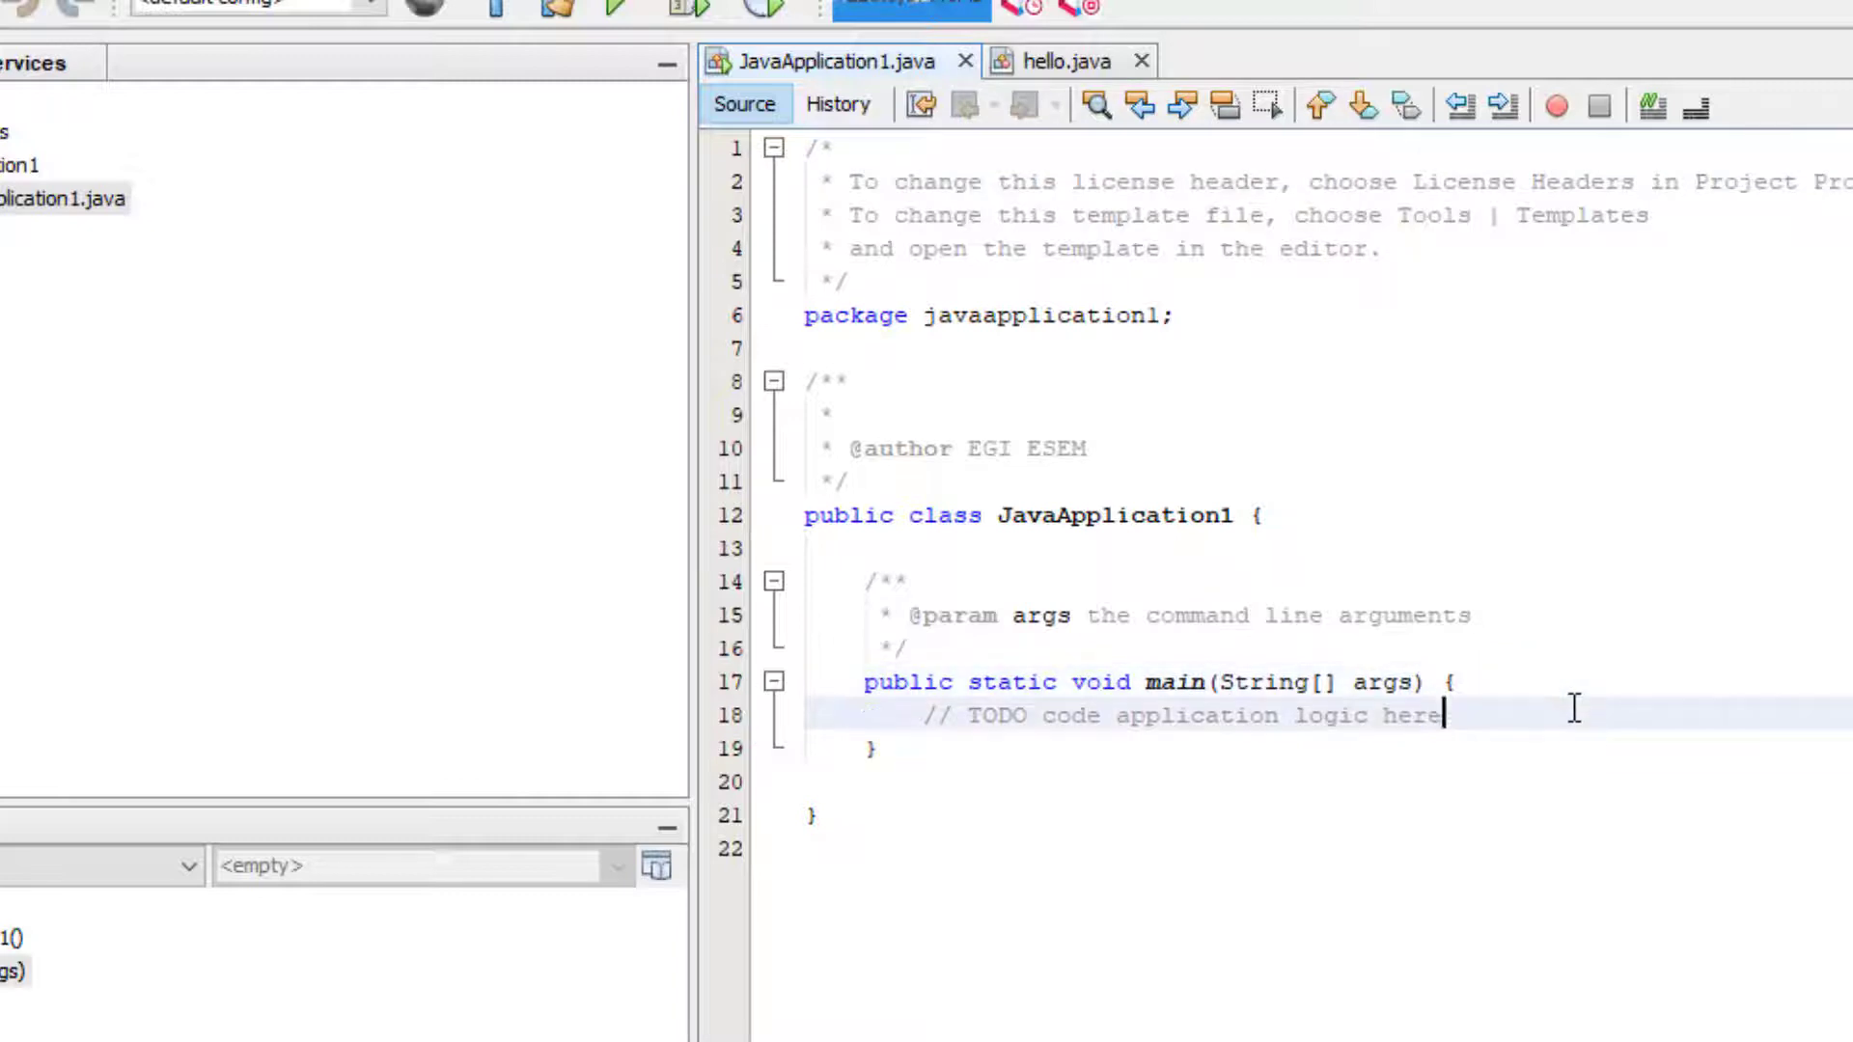
key("Return")
key("ctrl+v")
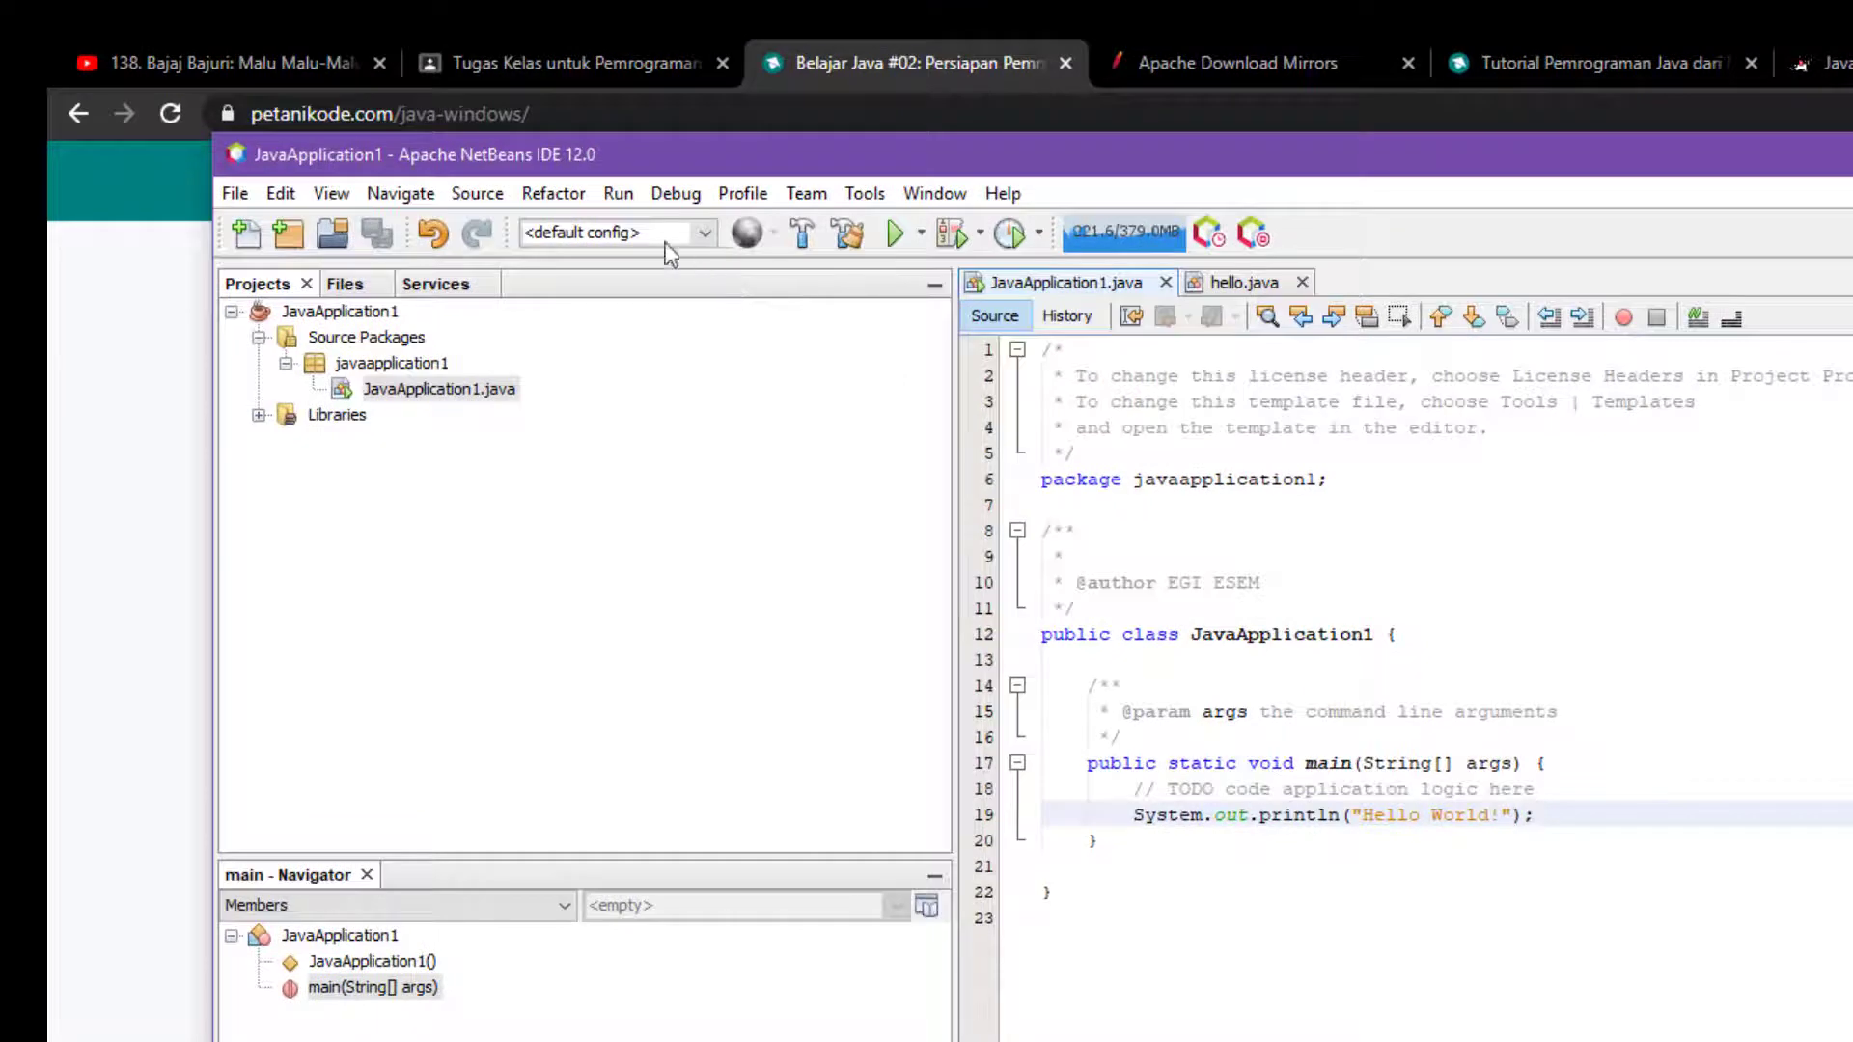
Build the JavaApplication1 project and run it
left_click(618, 193)
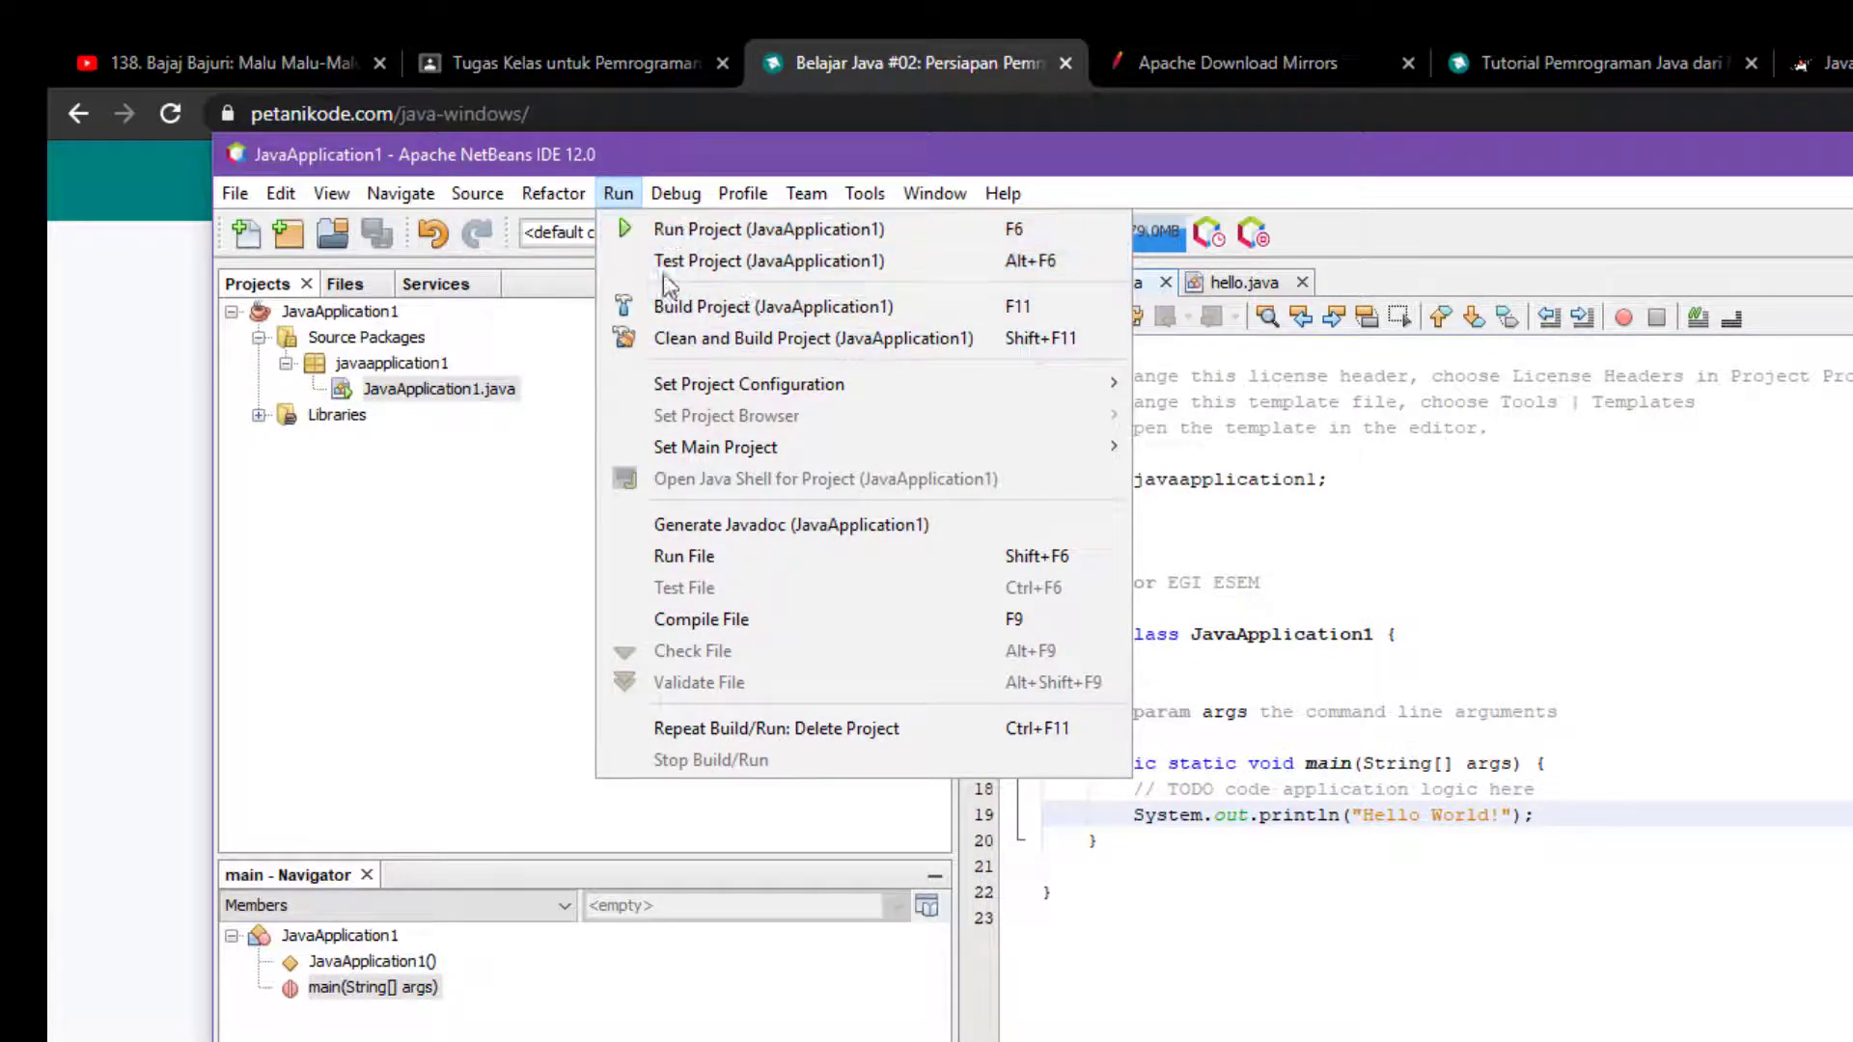
left_click(686, 303)
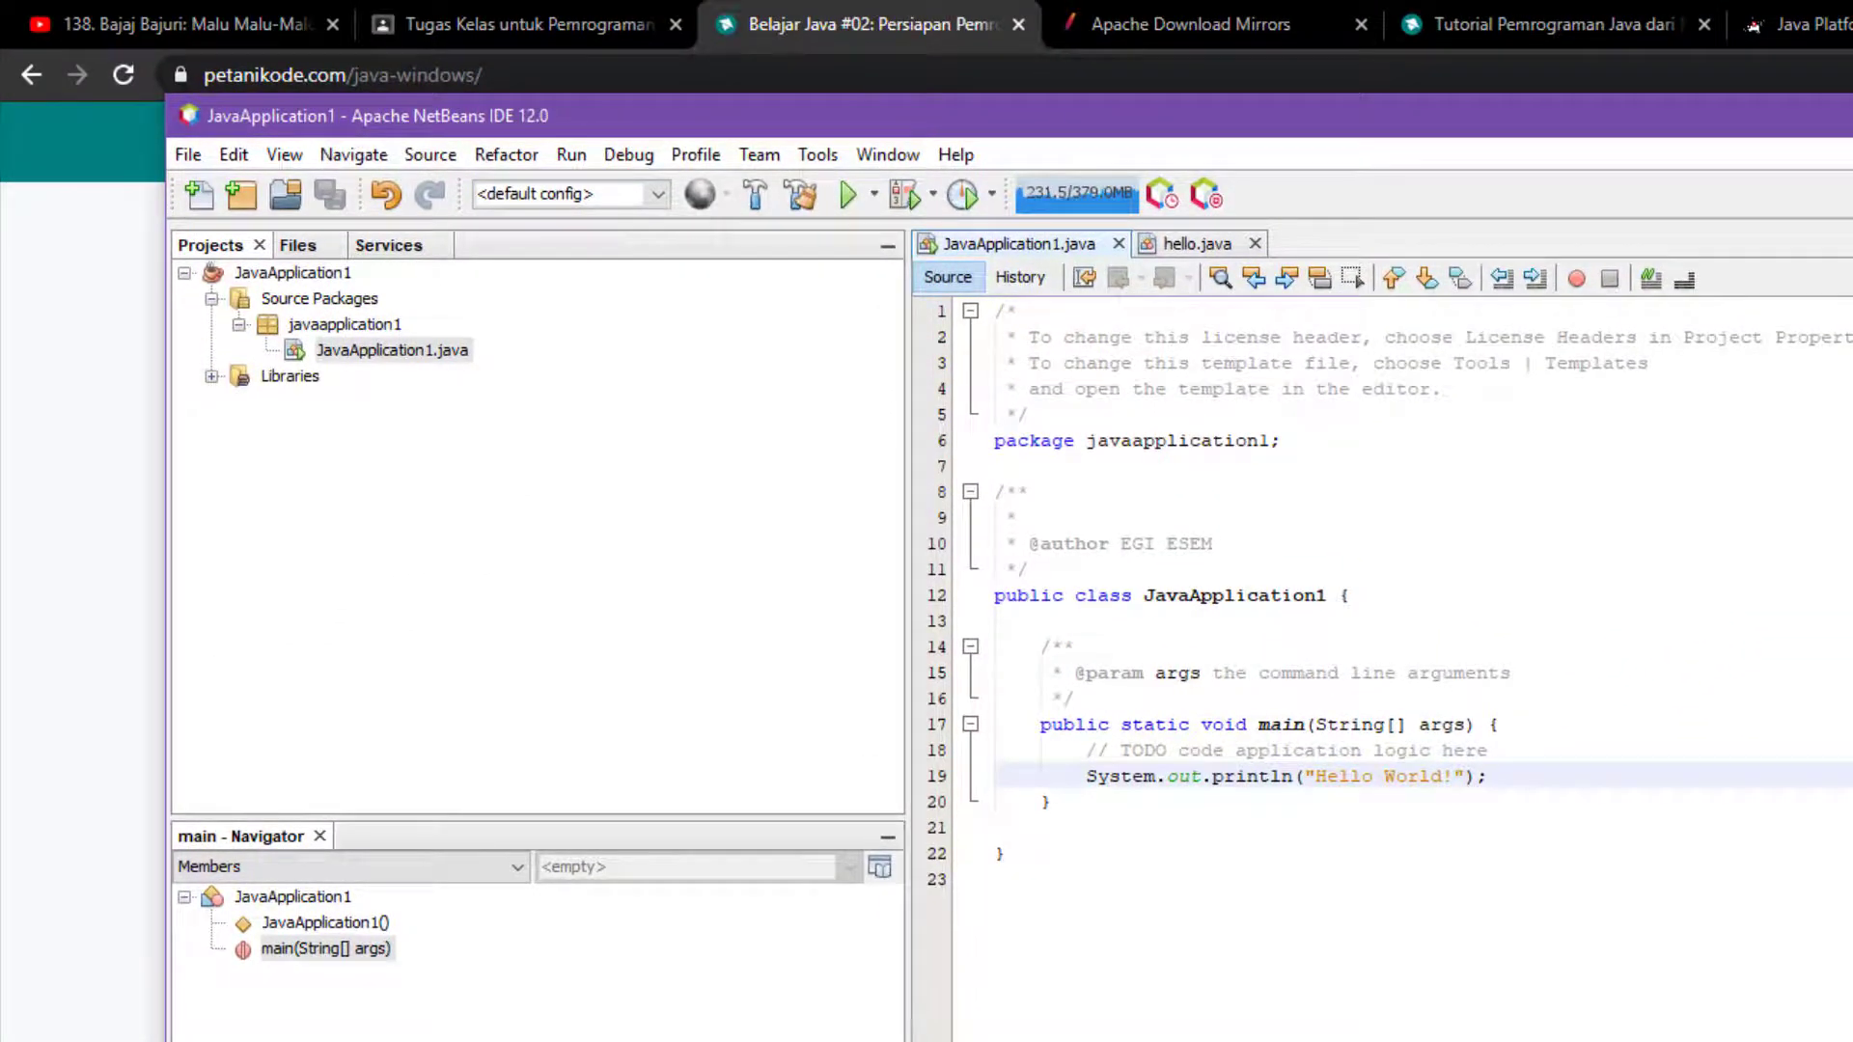
left_click(571, 154)
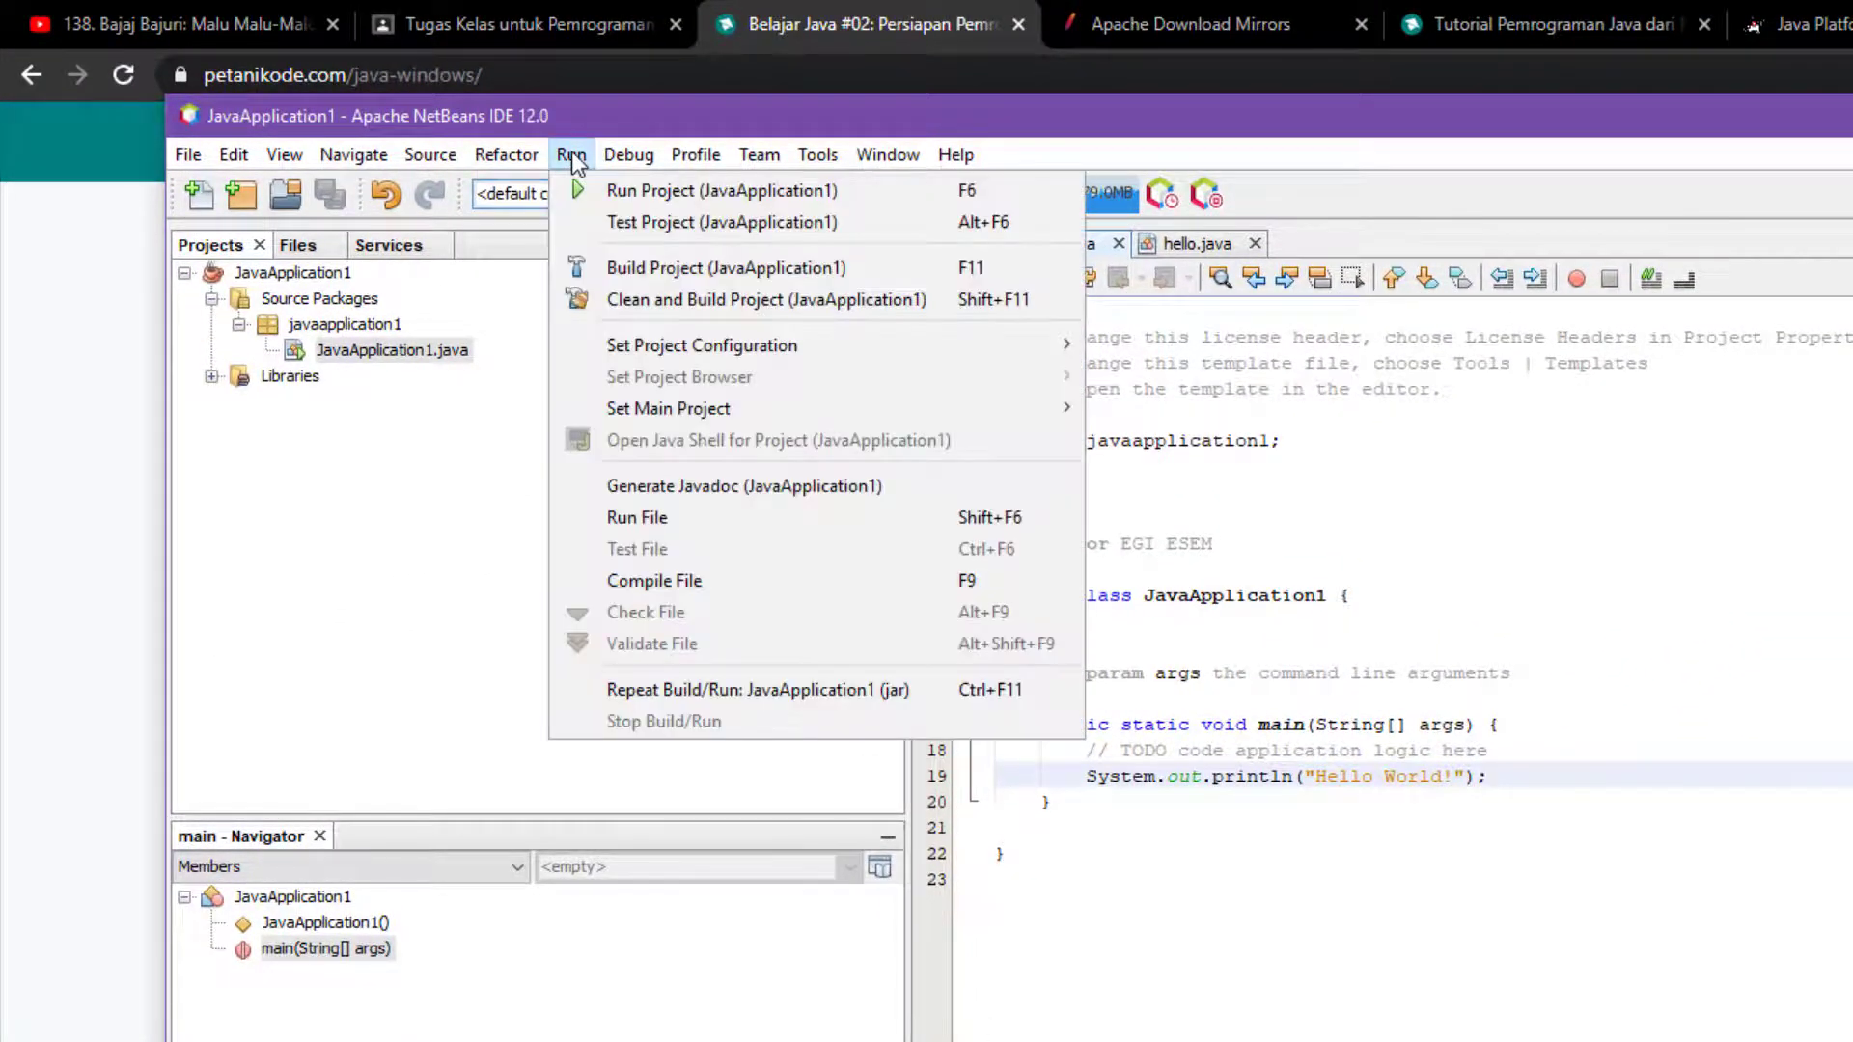
left_click(598, 182)
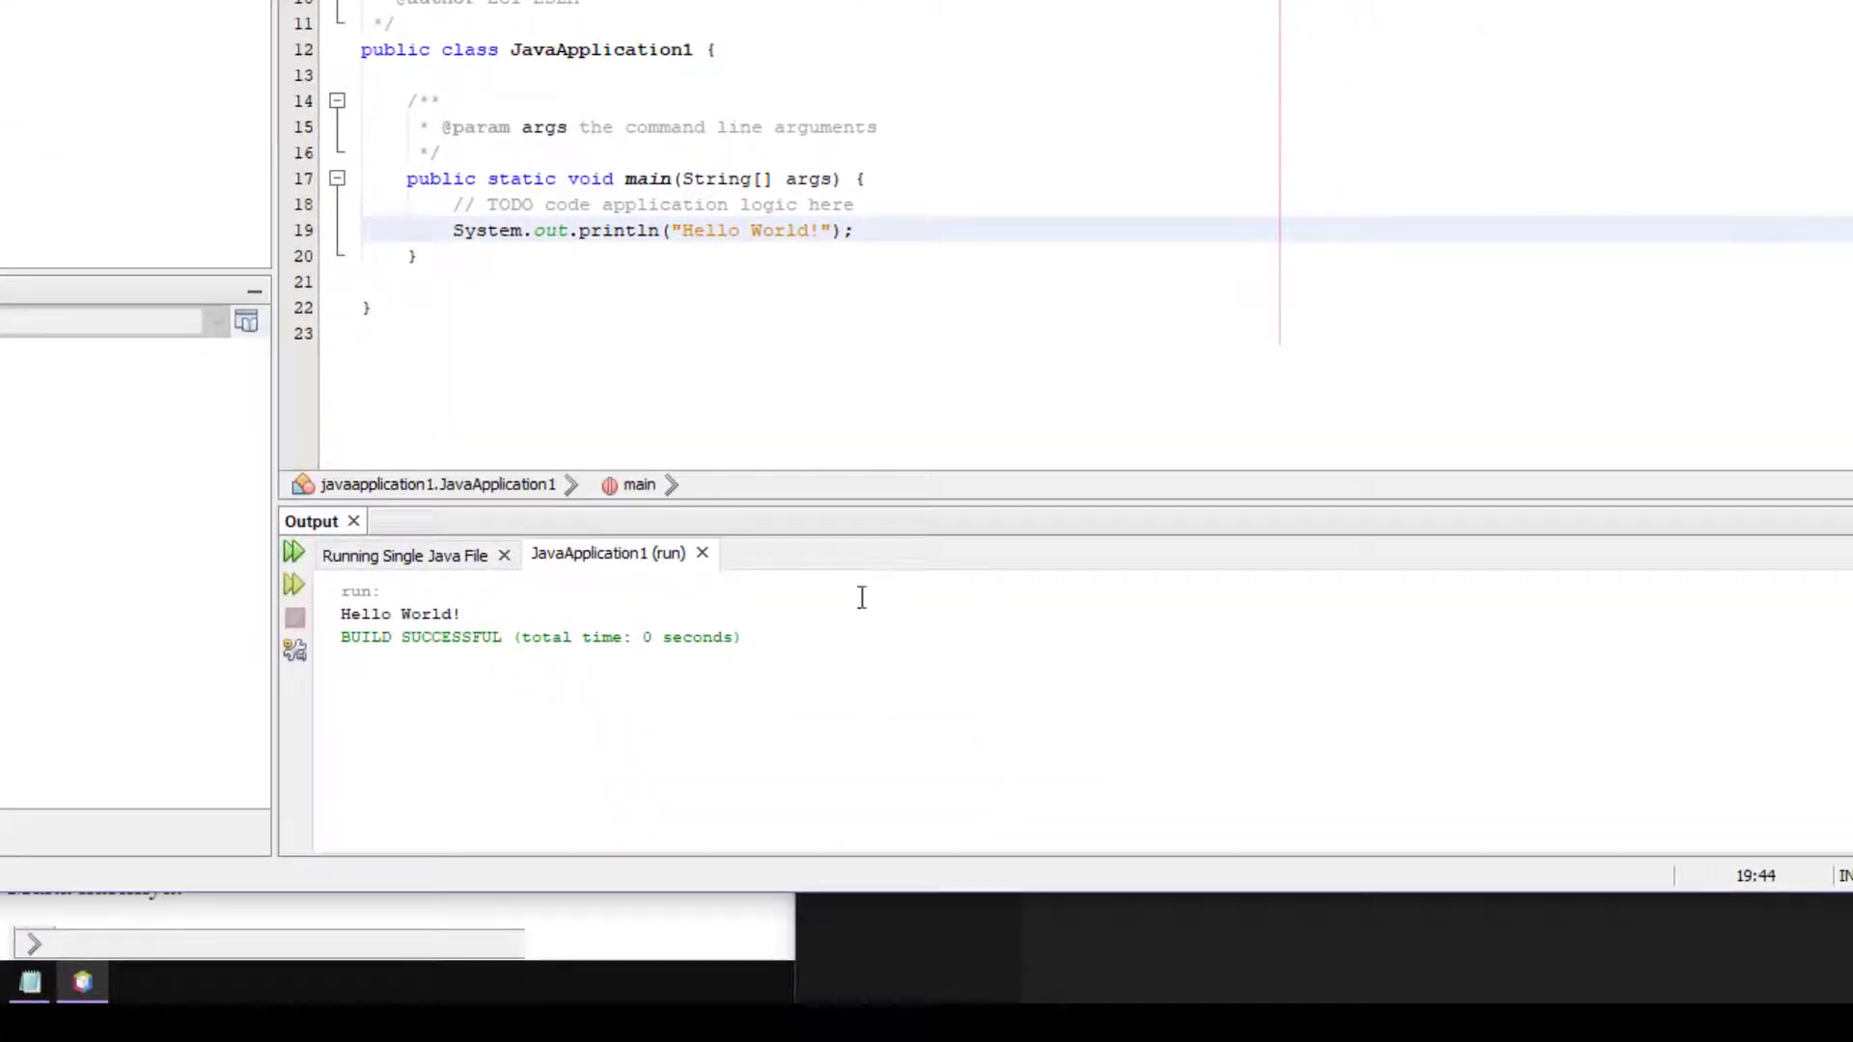
Compare the run output with the string passed to println in JavaApplication1.java
left_click_drag(341, 623, 567, 654)
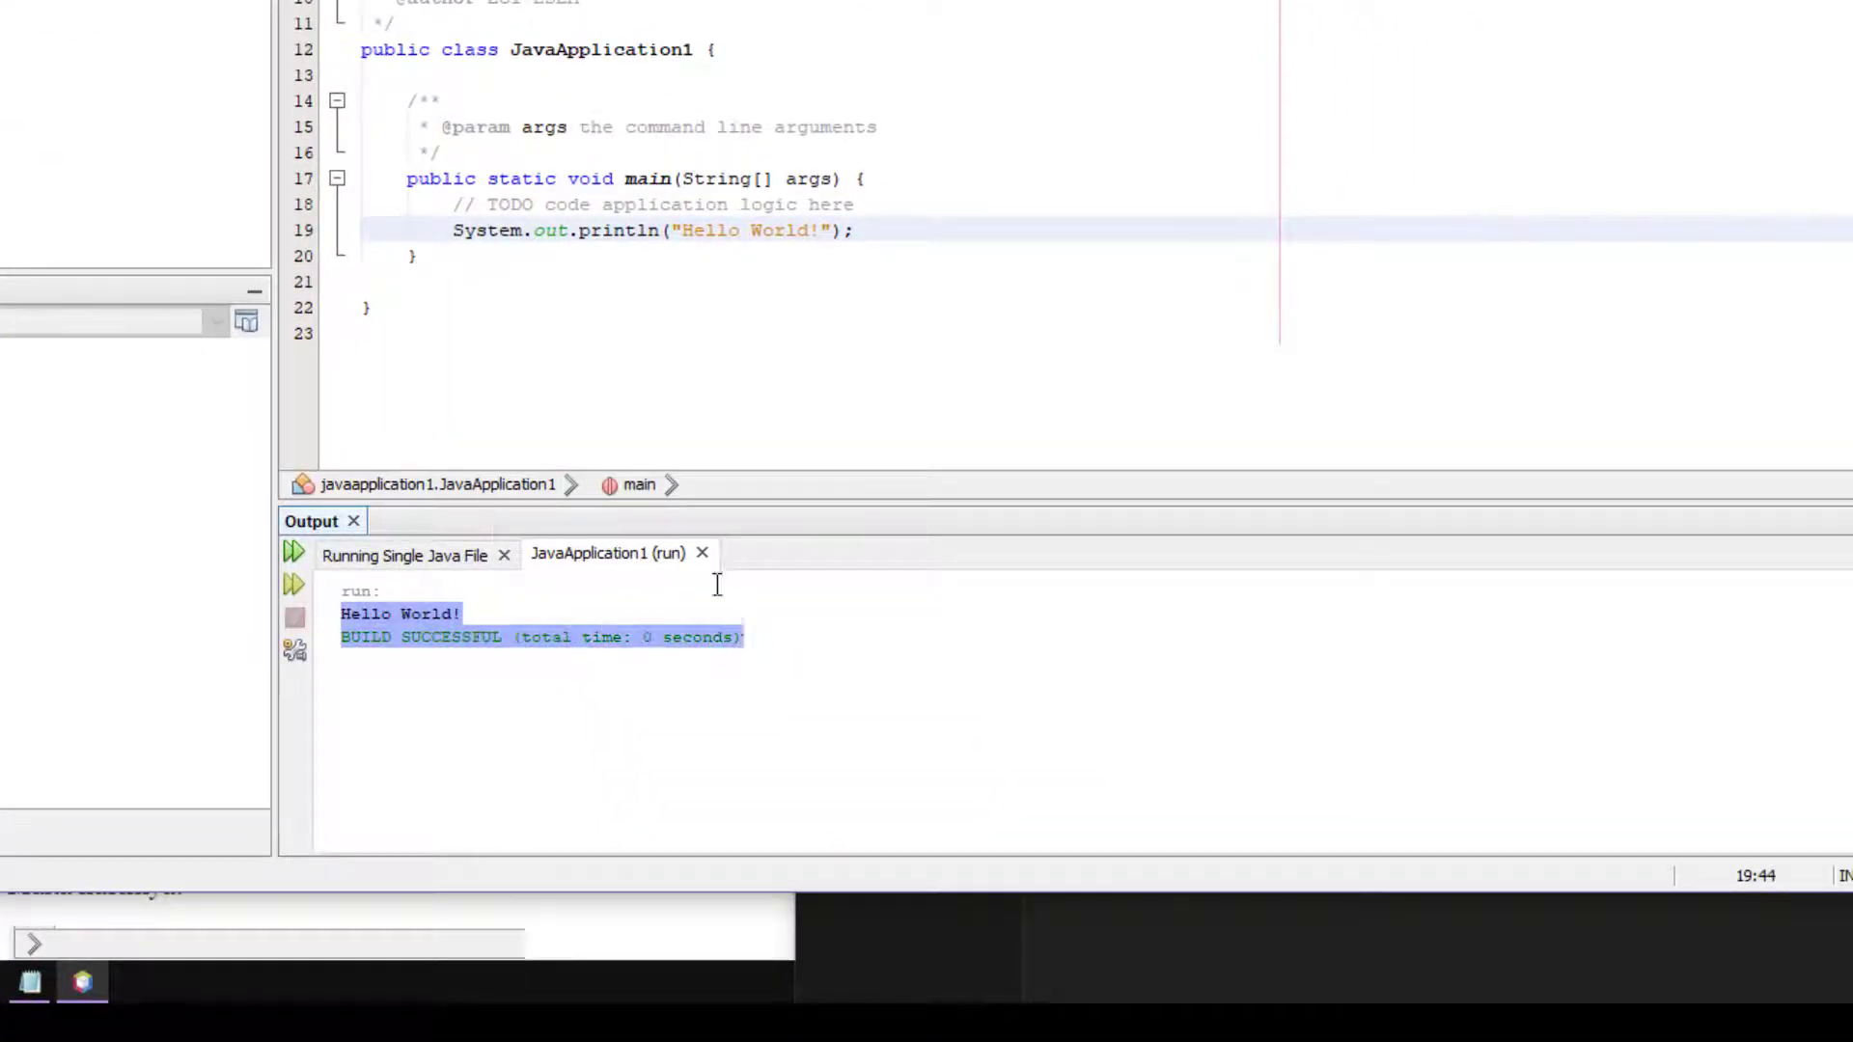
left_click(664, 171)
left_click(678, 275)
left_click_drag(672, 232, 821, 232)
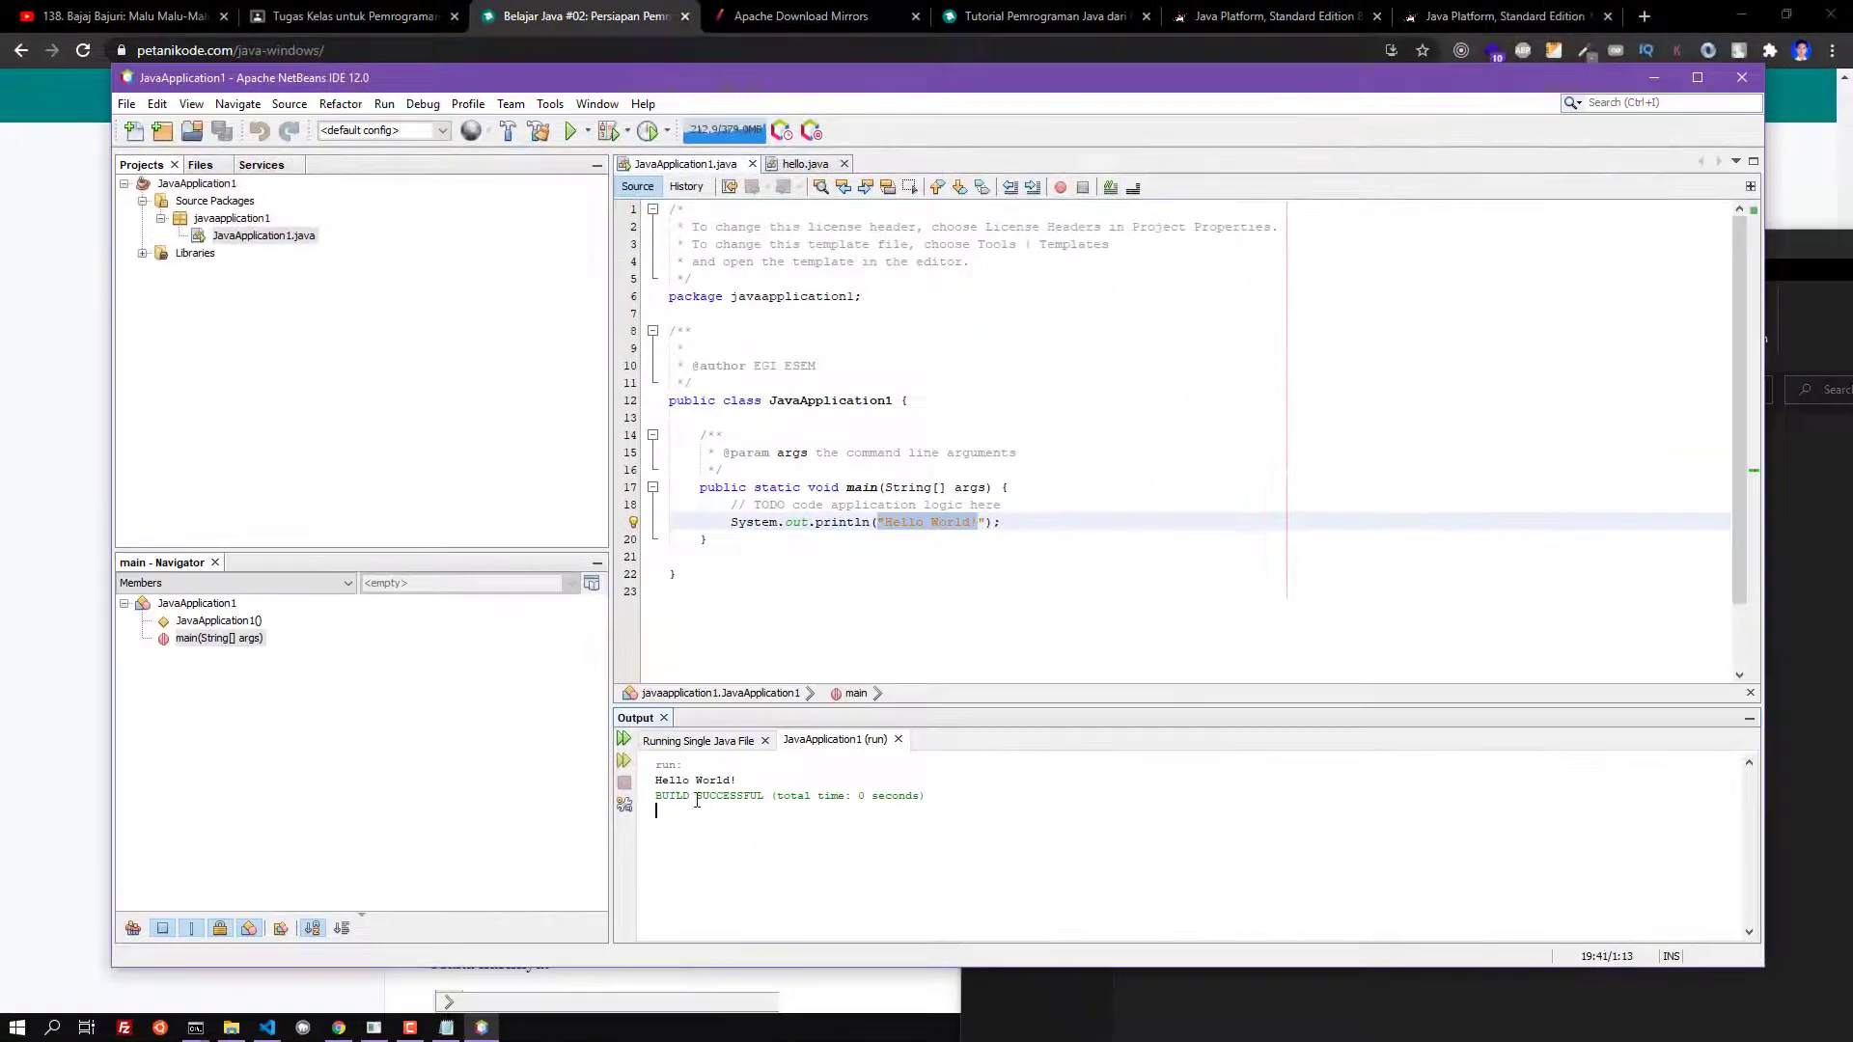
left_click_drag(608, 743, 735, 728)
left_click(815, 575)
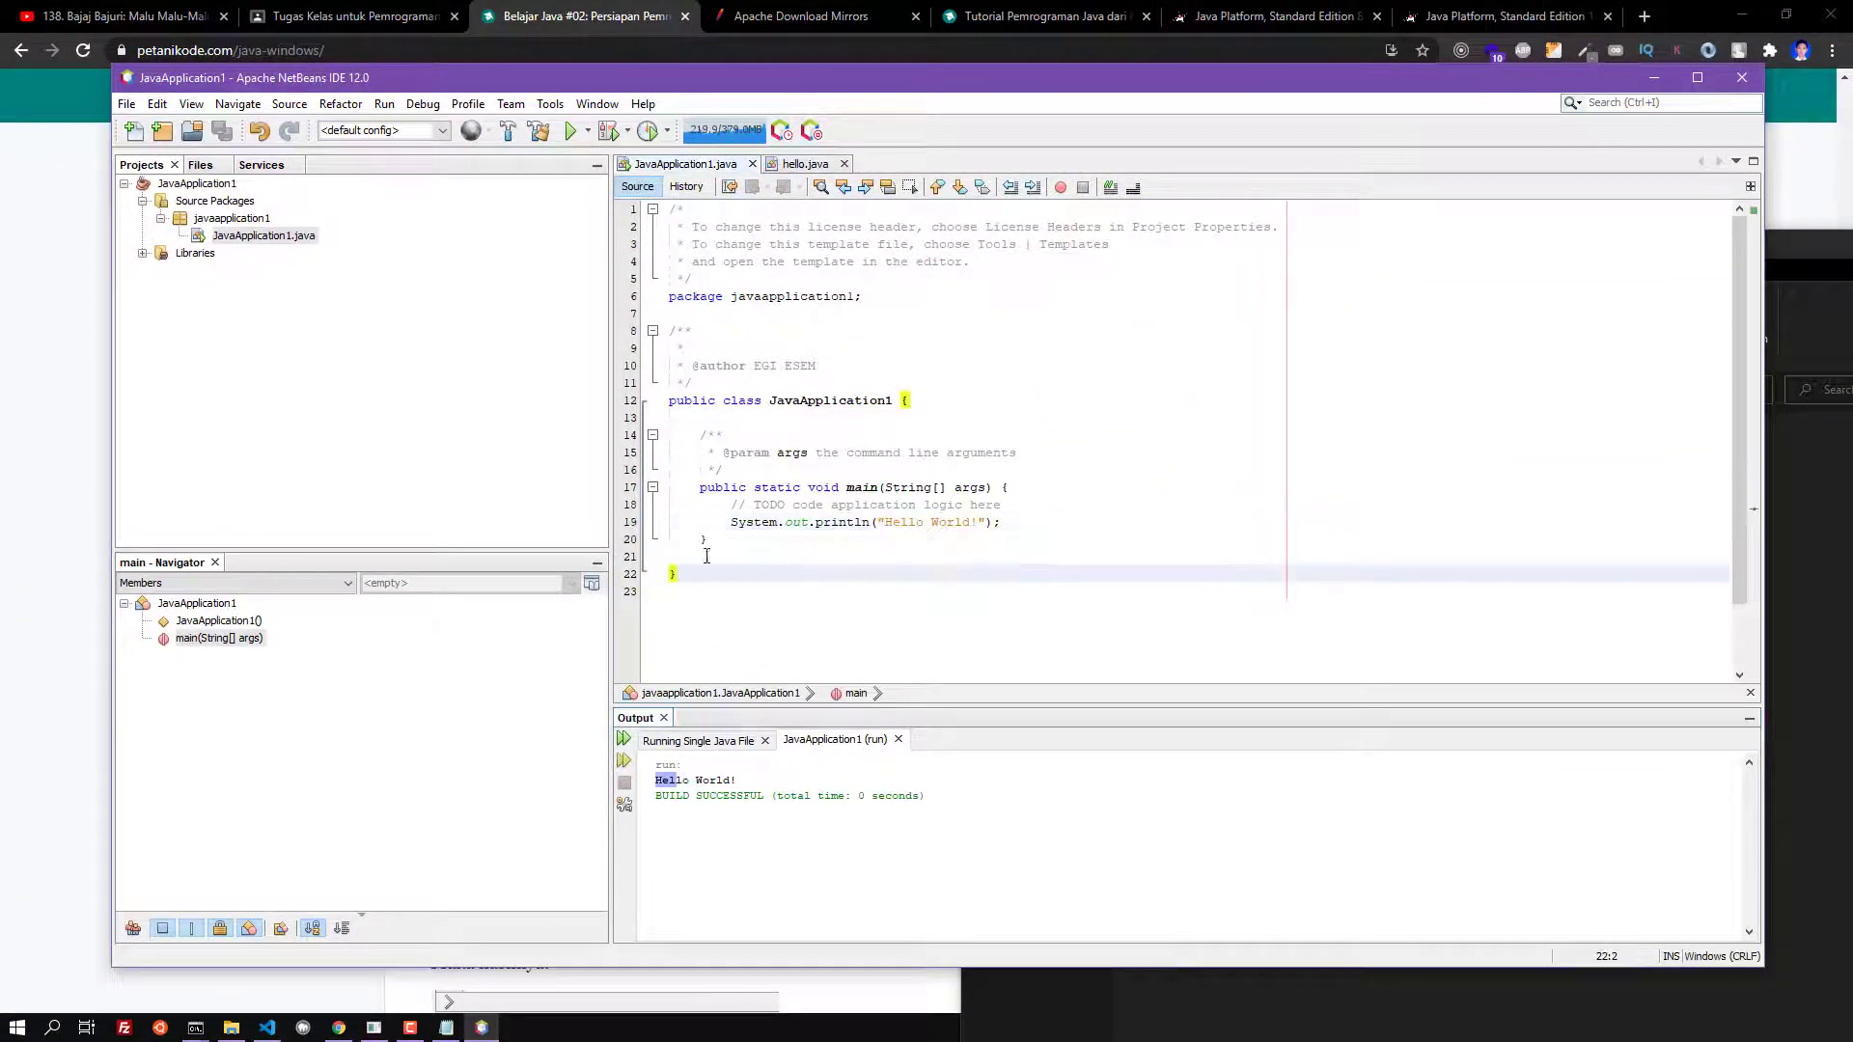
Check the article's expected run result and its closing section, and return to NetBeans
key("alt+Tab")
scroll(734, 547, "down", 7)
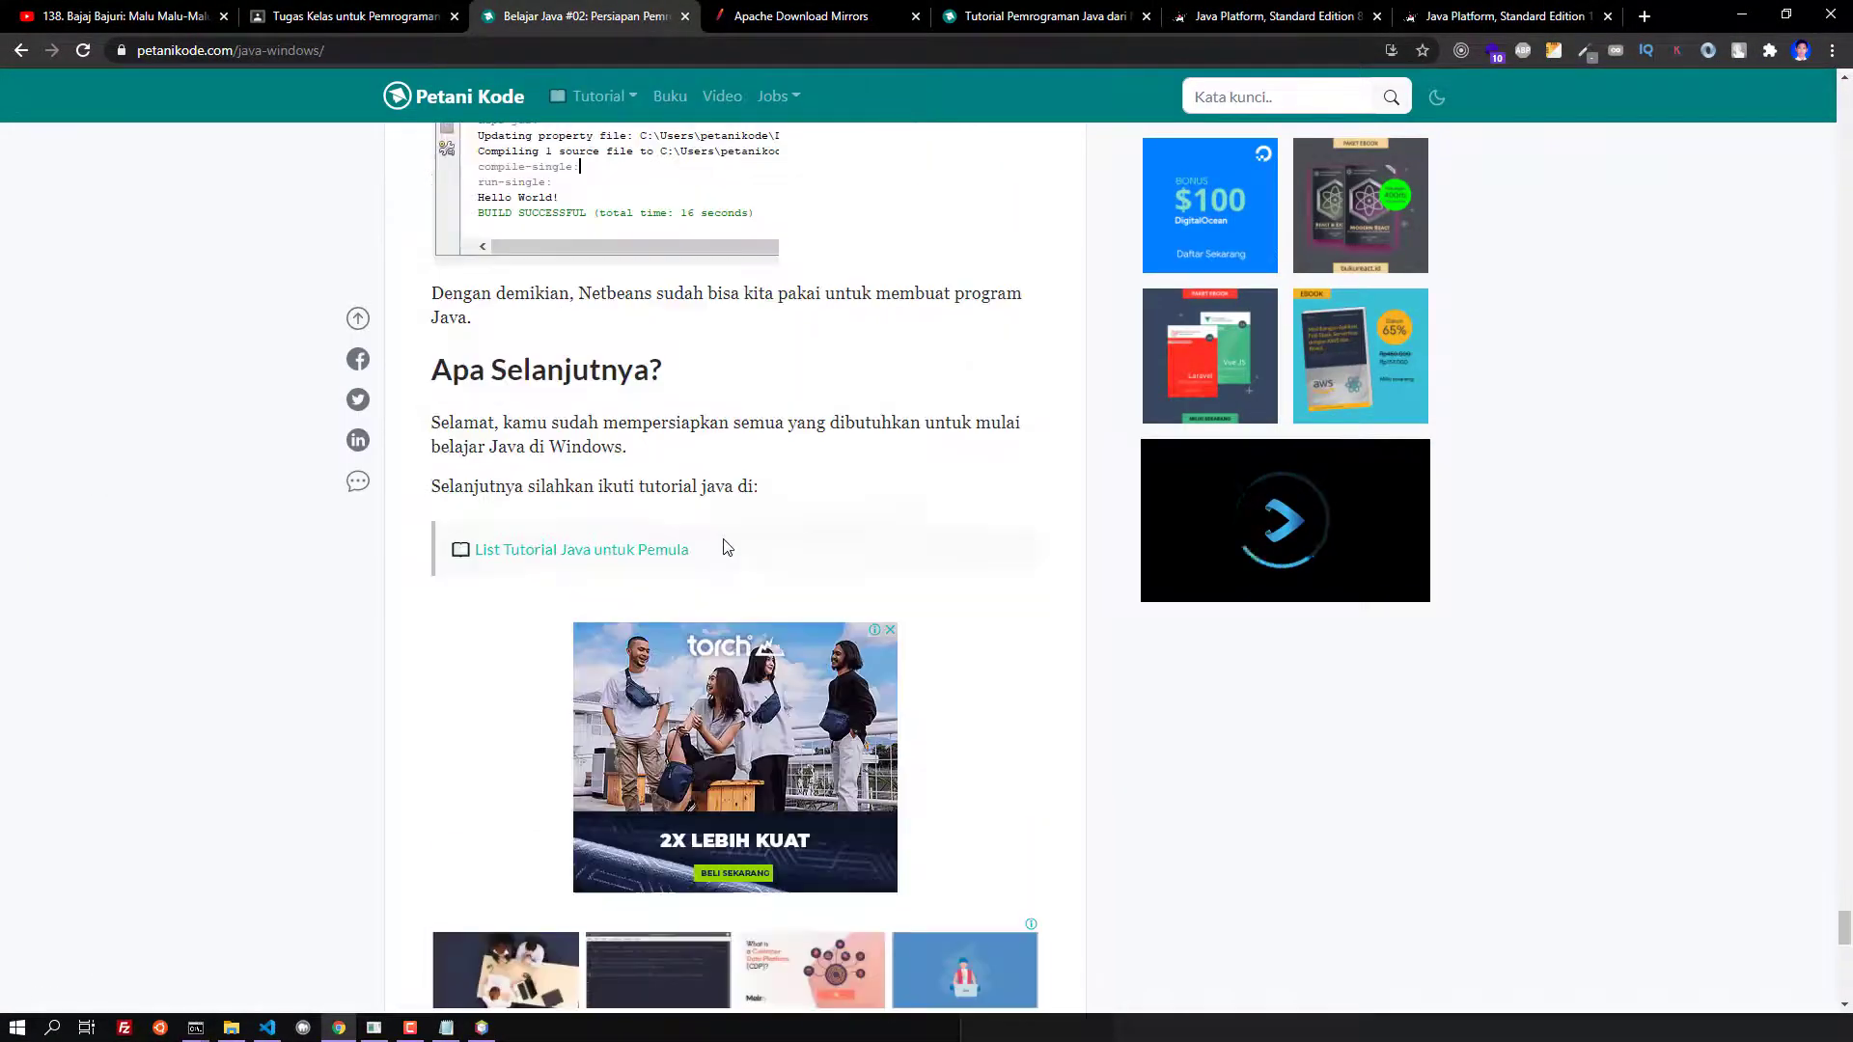
scroll(724, 542, "up", 5)
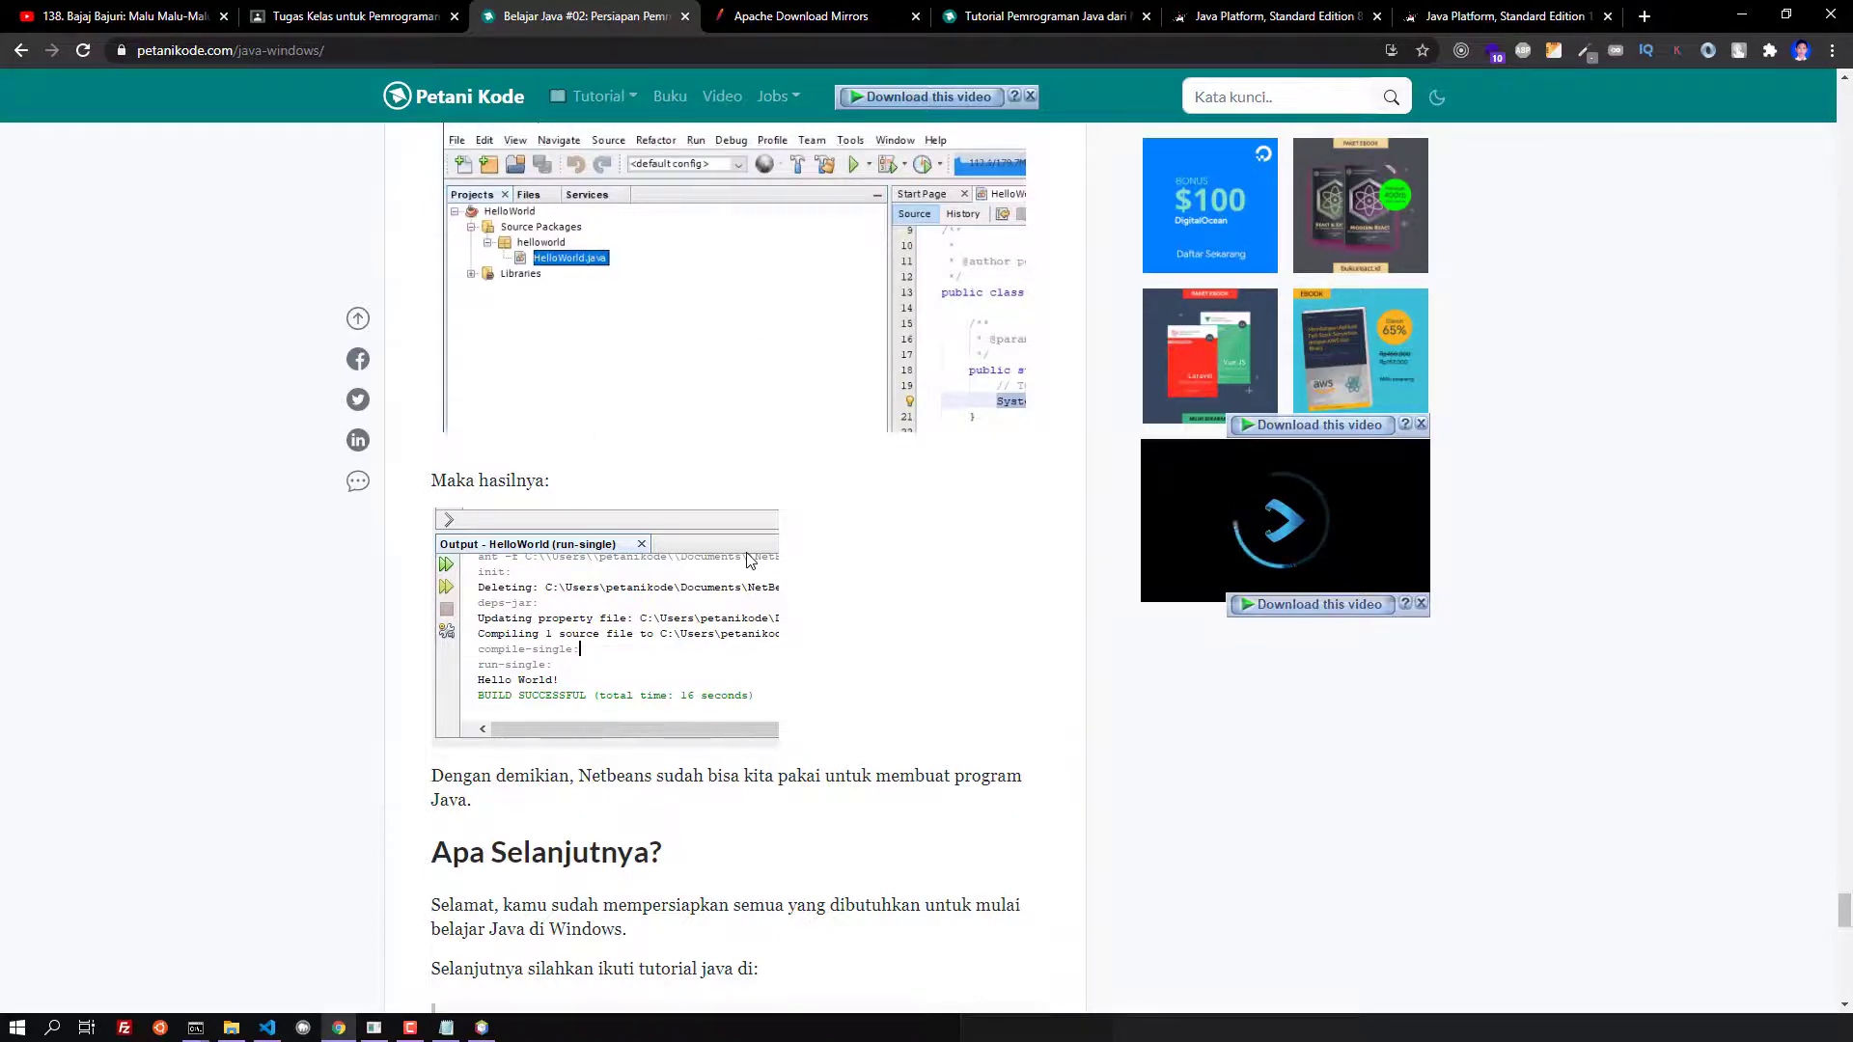
left_click(487, 1025)
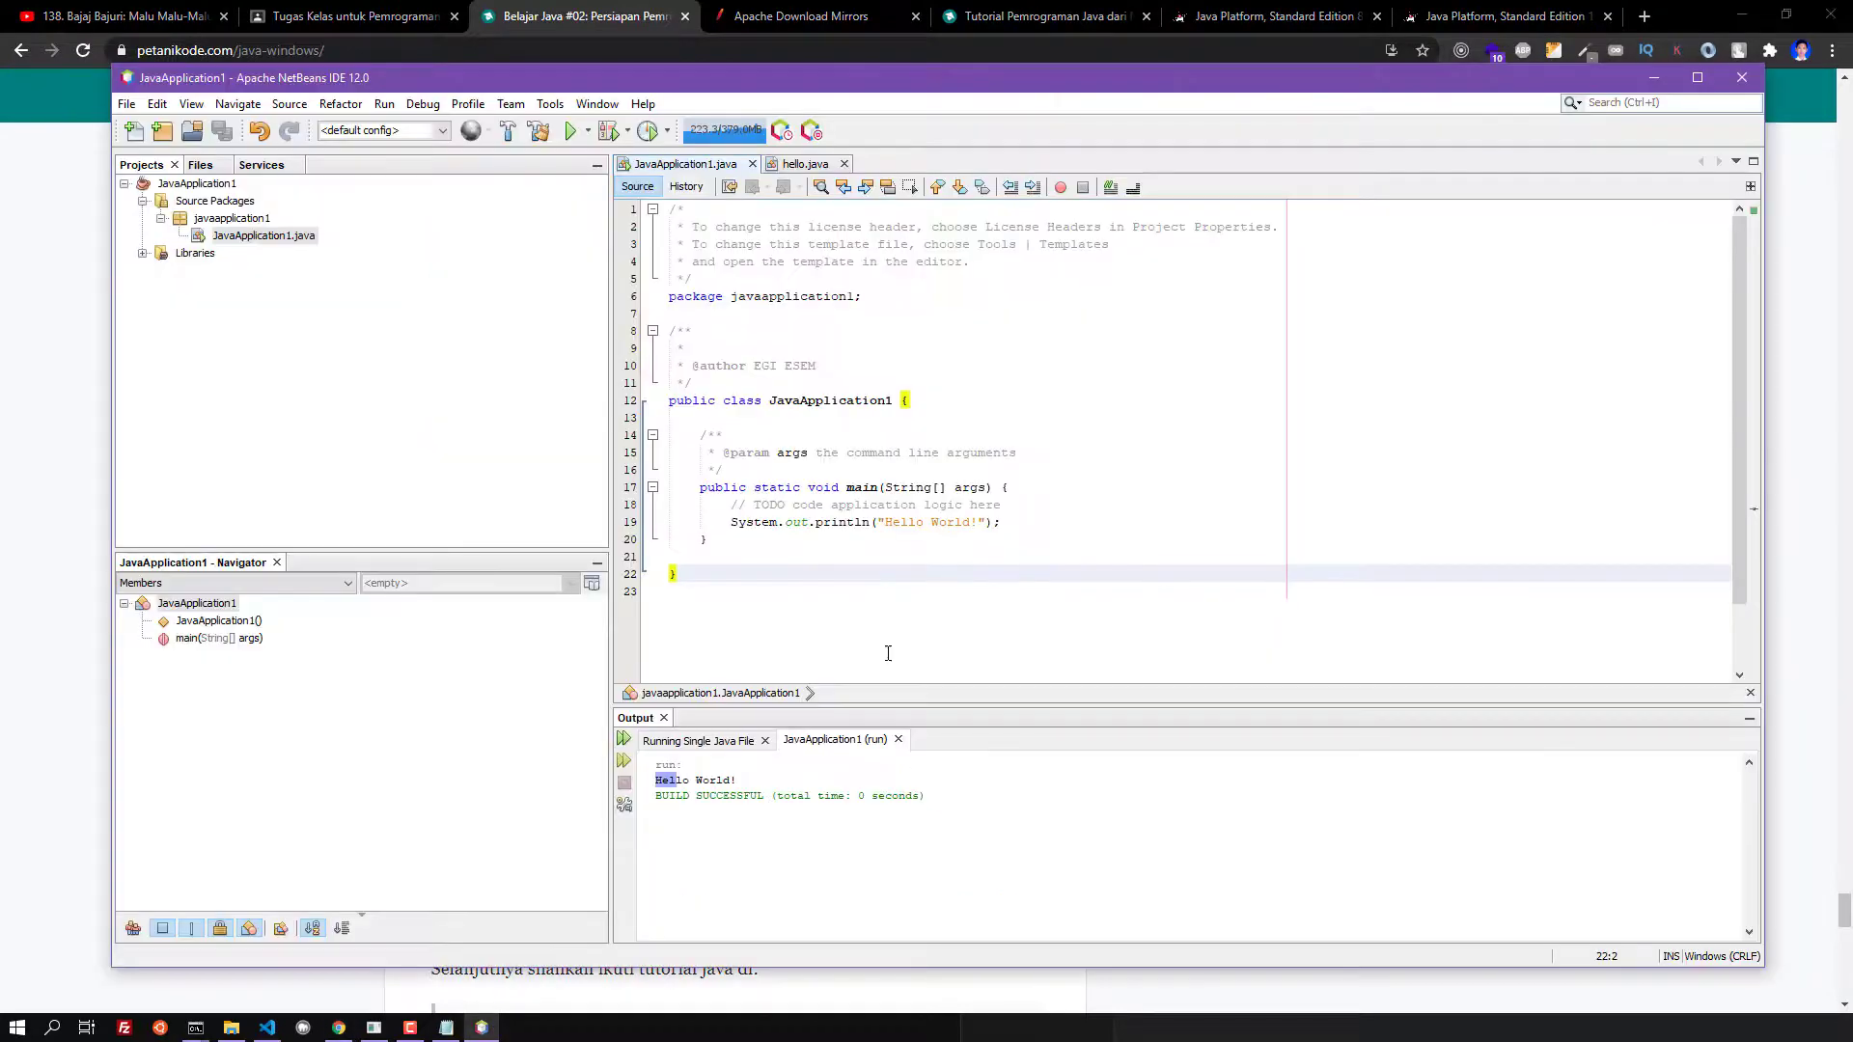